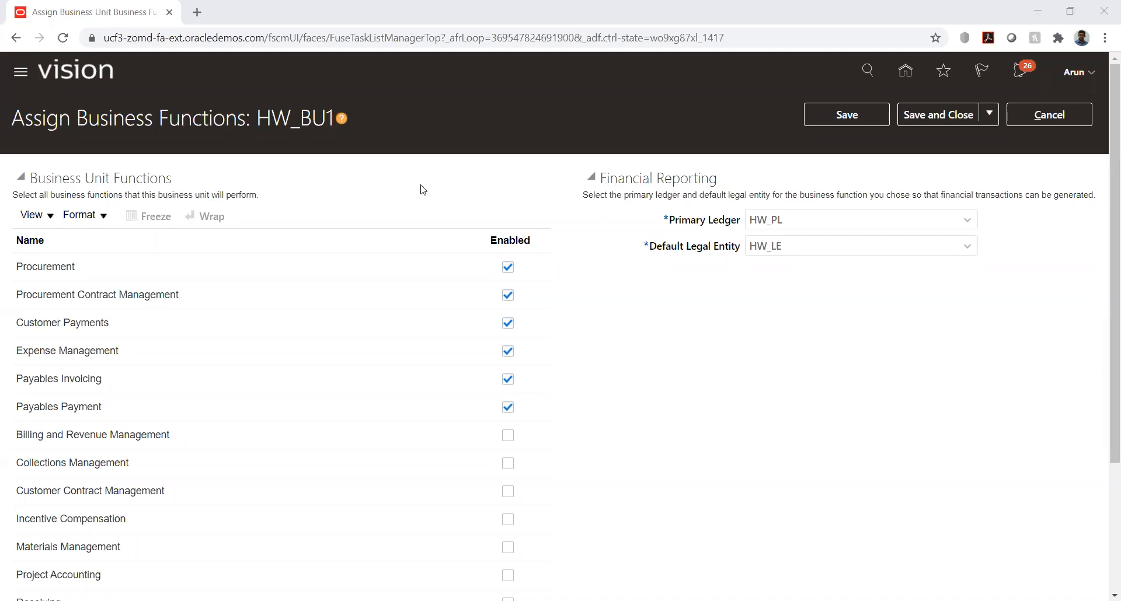
Step: Save and close the HW_BU1 business function assignments and search the project tasks for %data%group%
{"action": "left_click", "coordinate": [929, 117]}
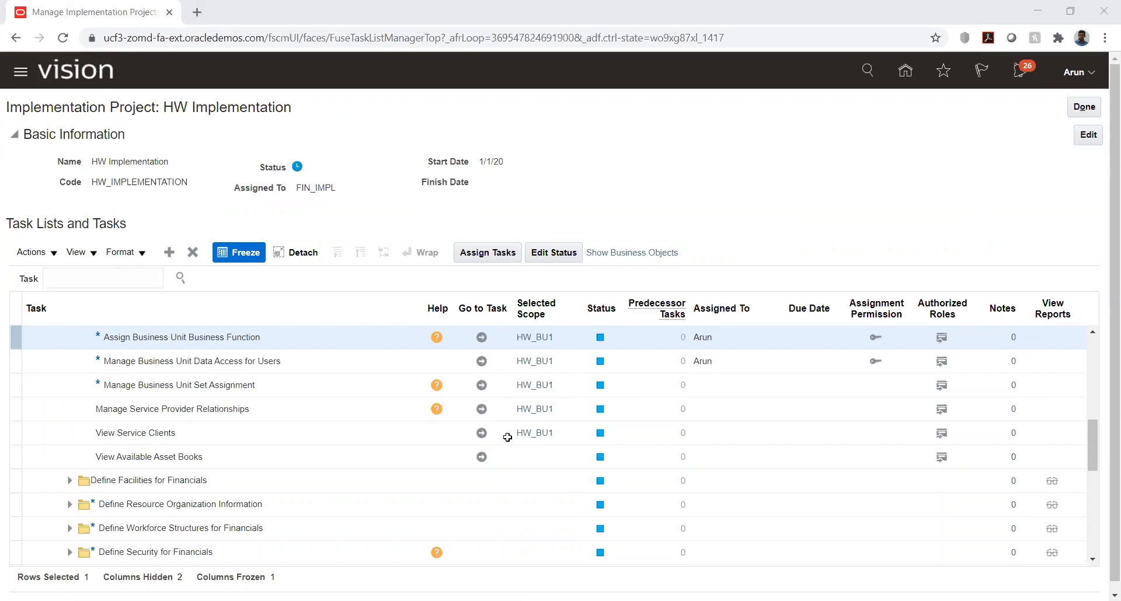
{"action": "left_click", "coordinate": [87, 278]}
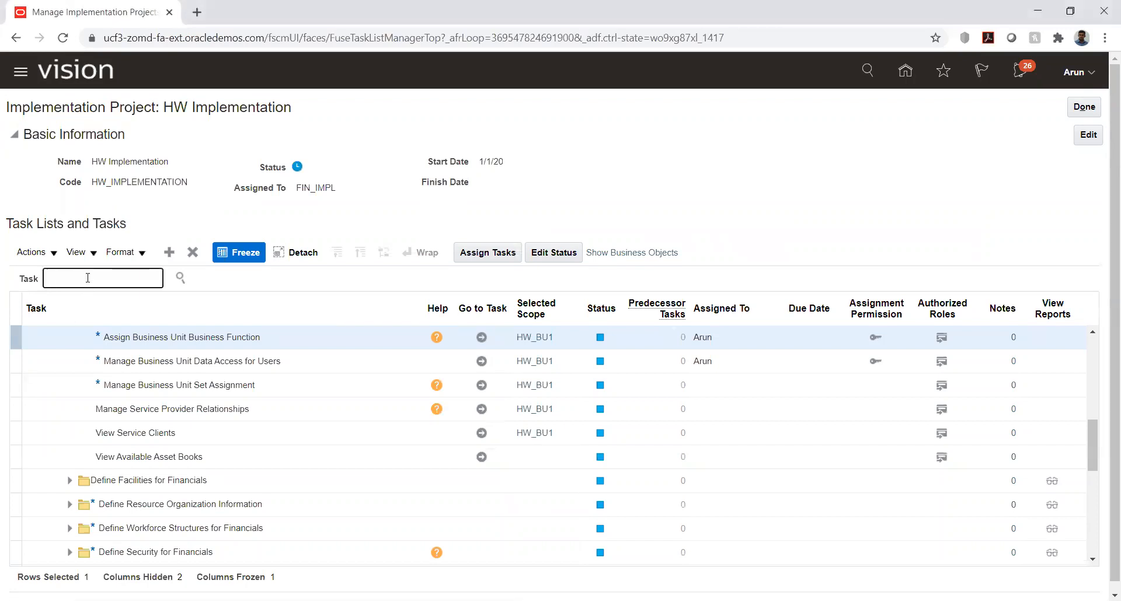
{"action": "type", "text": "%data%group%"}
{"action": "key", "text": "Return"}
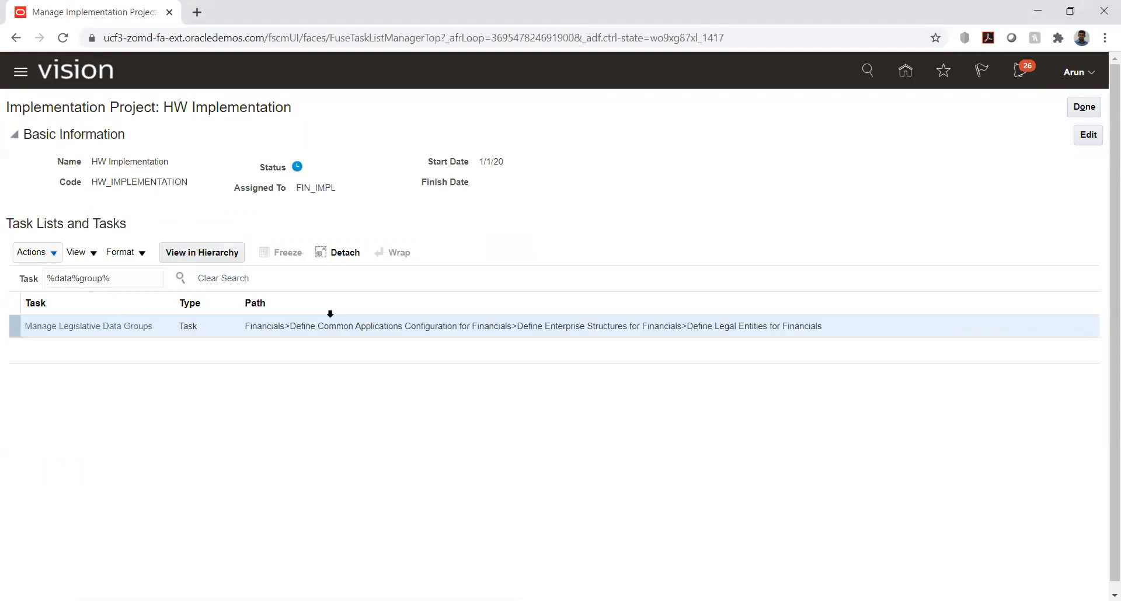
Step: In the Manage Legislative Data Groups task, search by the name hw and open HW_LDG
{"action": "left_click", "coordinate": [104, 327]}
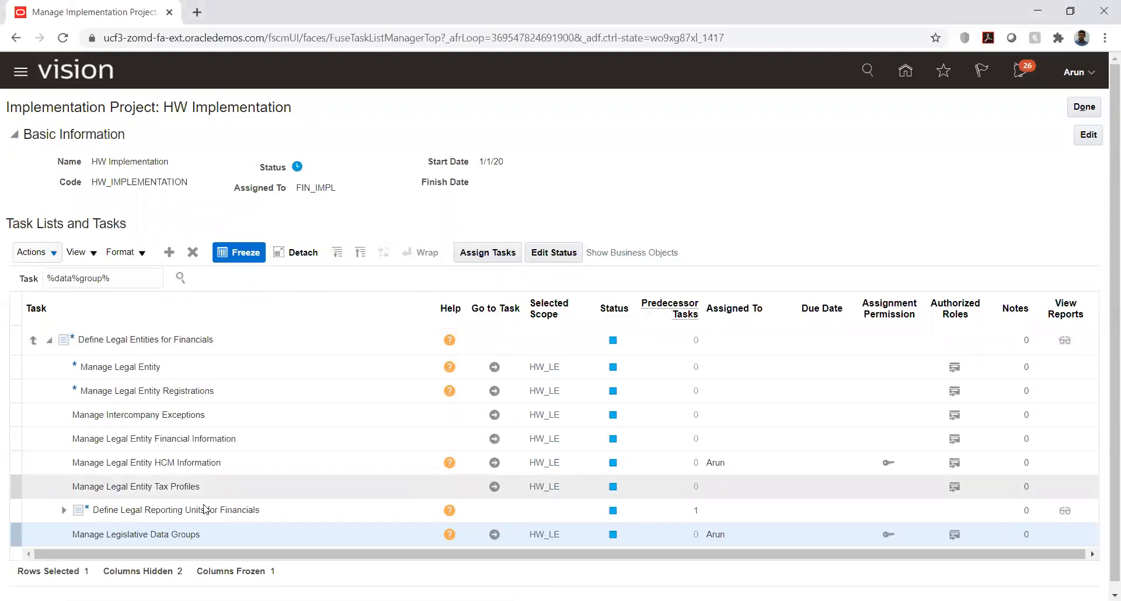
{"action": "left_click", "coordinate": [495, 534]}
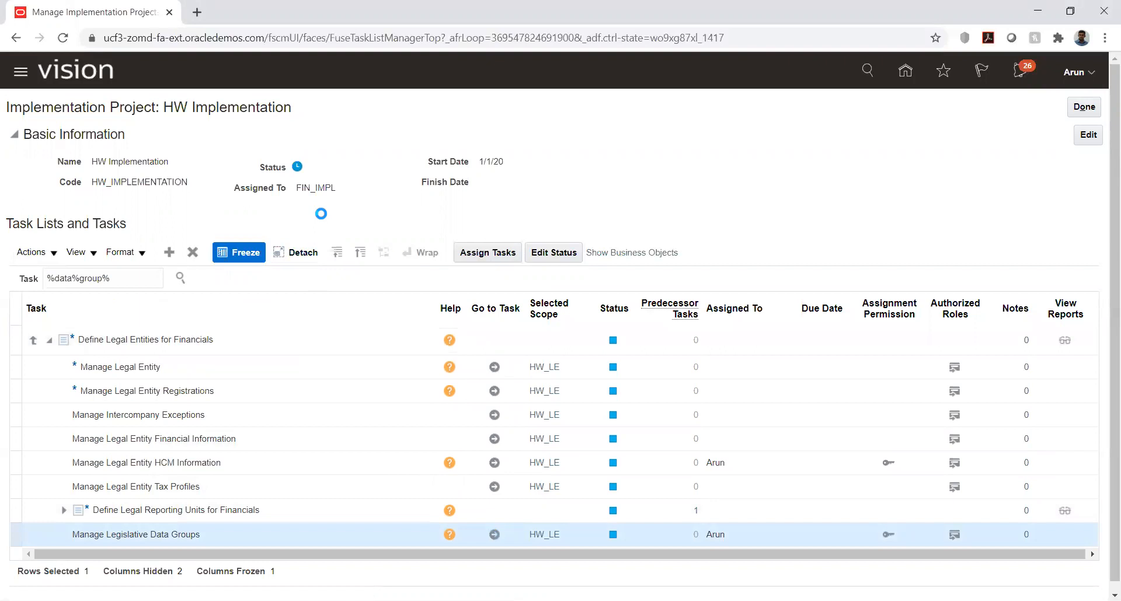
{"action": "left_click", "coordinate": [153, 201]}
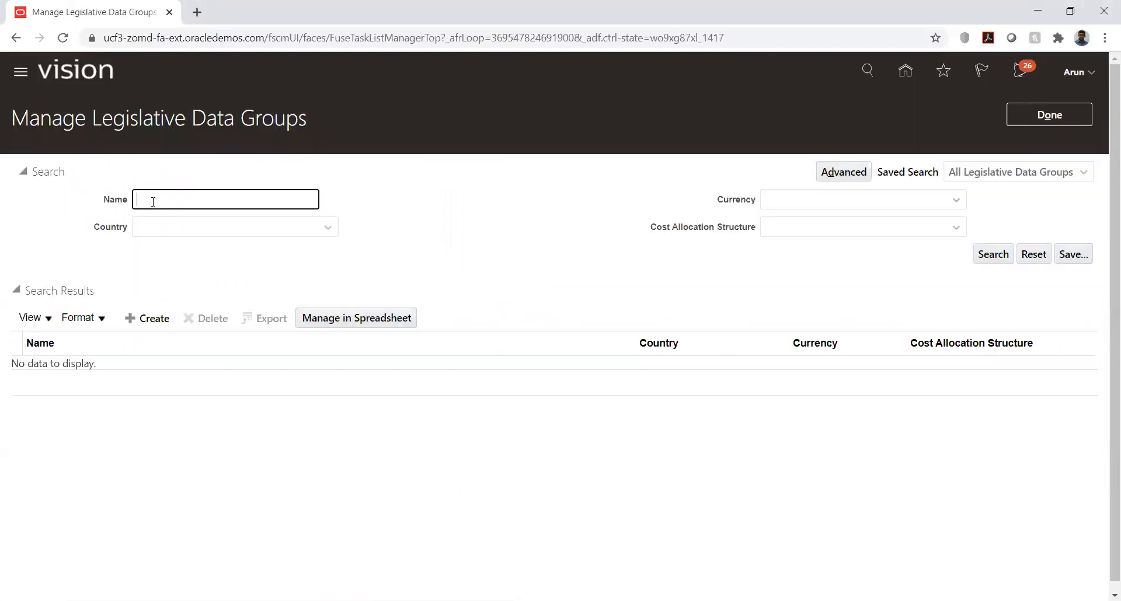
{"action": "type", "text": "hw"}
{"action": "key", "text": "Return"}
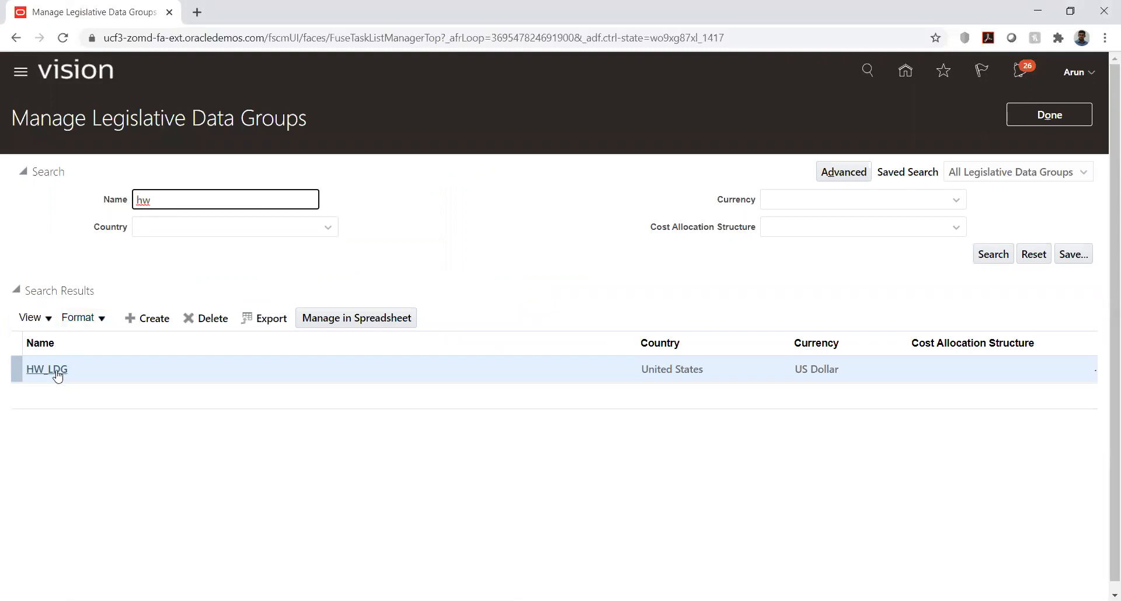
{"action": "left_click", "coordinate": [57, 375]}
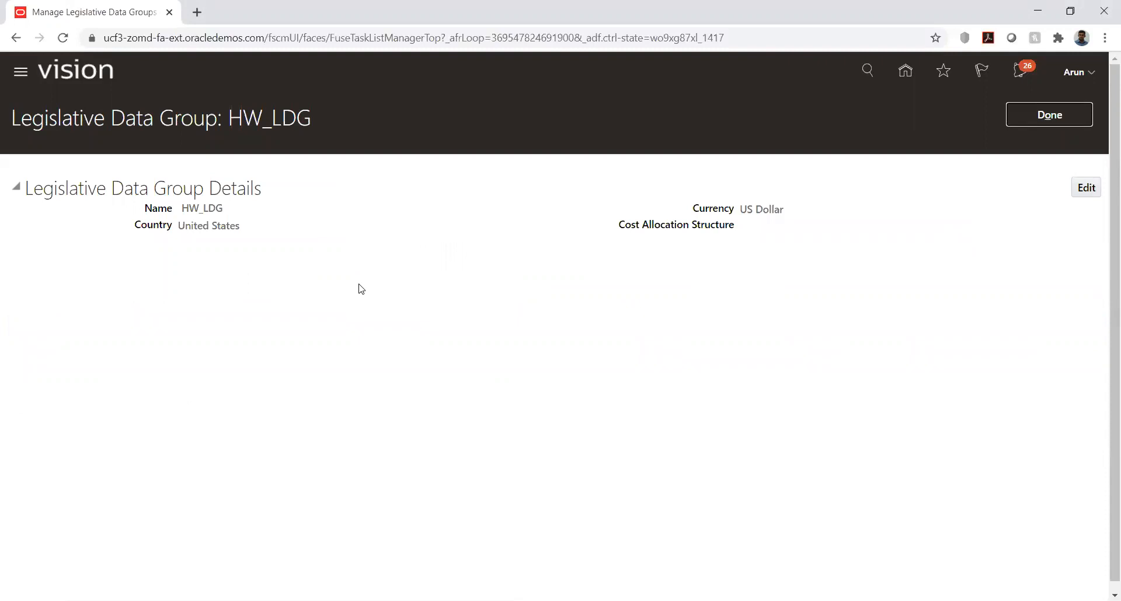
Step: Review the name, country and currency of the HW_LDG legislative data group, and return to the implementation project
{"action": "left_click_drag", "start_coordinate": [184, 211], "coordinate": [243, 220]}
{"action": "left_click", "coordinate": [254, 225]}
{"action": "double_click", "coordinate": [214, 209]}
{"action": "left_click_drag", "start_coordinate": [184, 225], "coordinate": [241, 230]}
{"action": "left_click", "coordinate": [252, 245]}
{"action": "left_click_drag", "start_coordinate": [746, 209], "coordinate": [769, 210]}
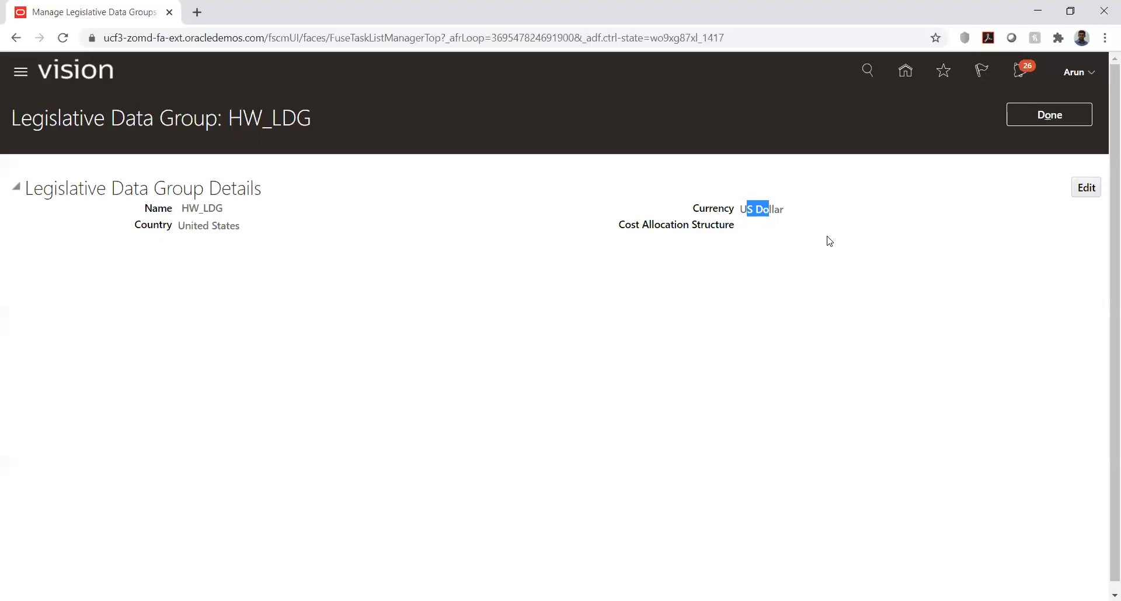
{"action": "left_click", "coordinate": [1045, 116]}
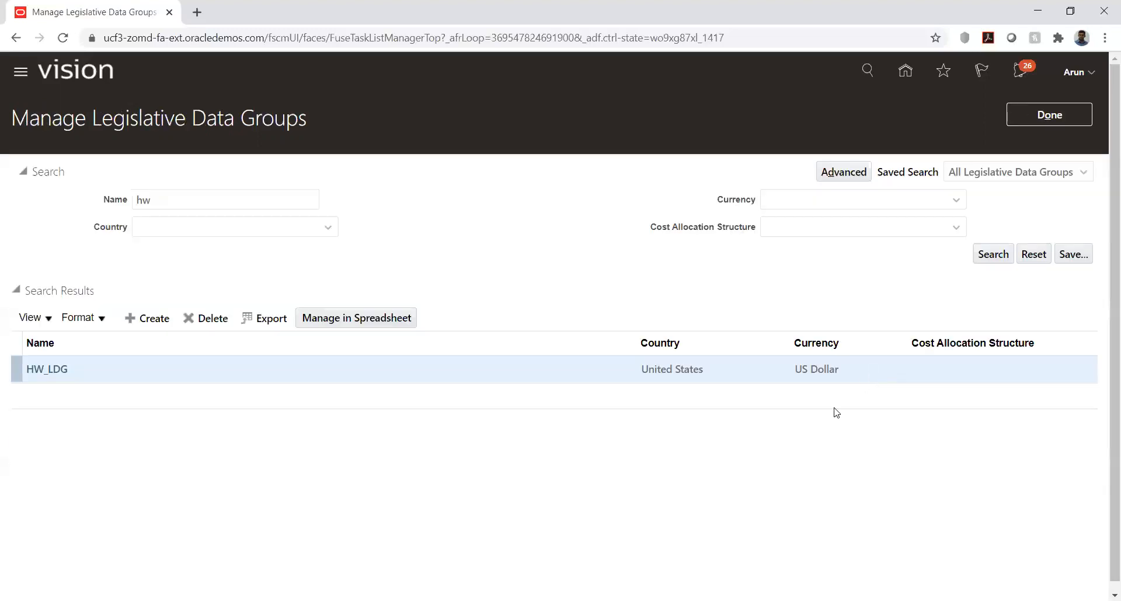
{"action": "key", "text": "alt+Tab"}
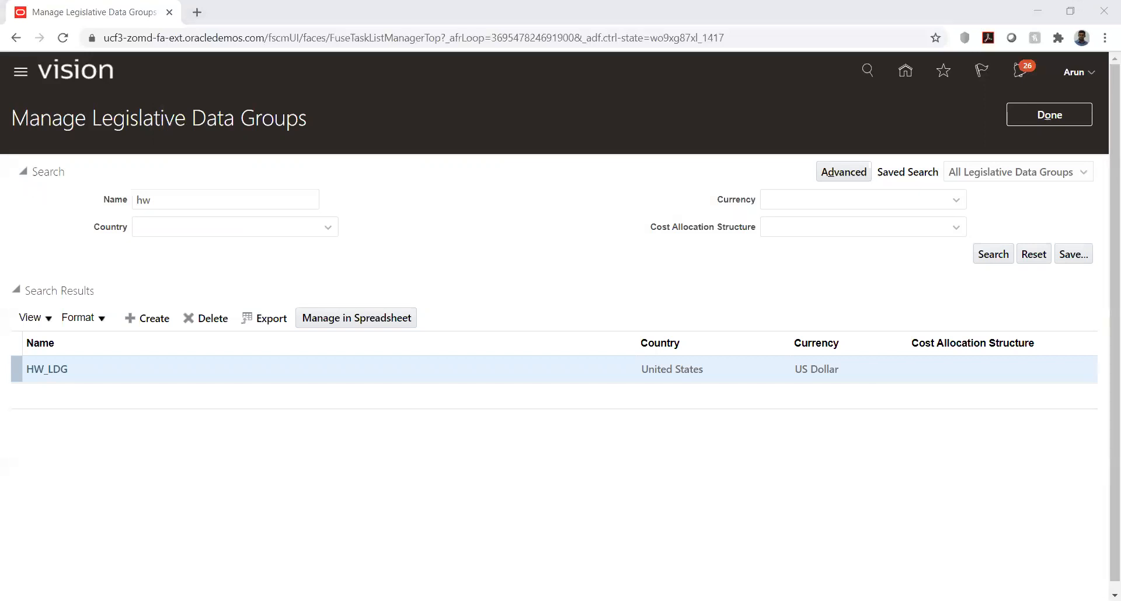
{"action": "left_click", "coordinate": [198, 265]}
{"action": "left_click", "coordinate": [1034, 117]}
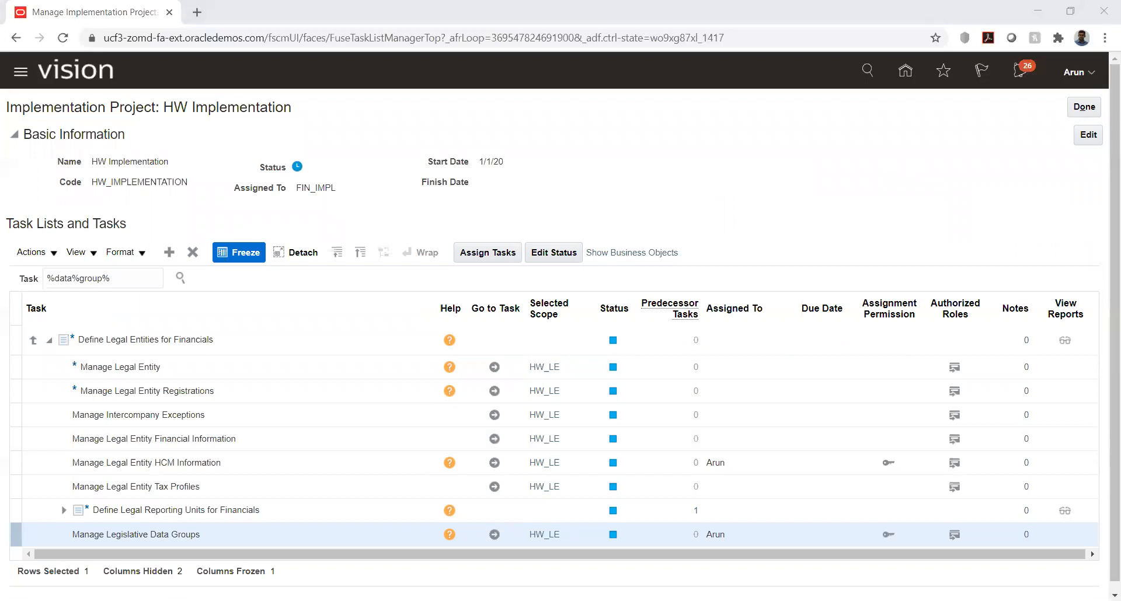
{"action": "left_click", "coordinate": [713, 280]}
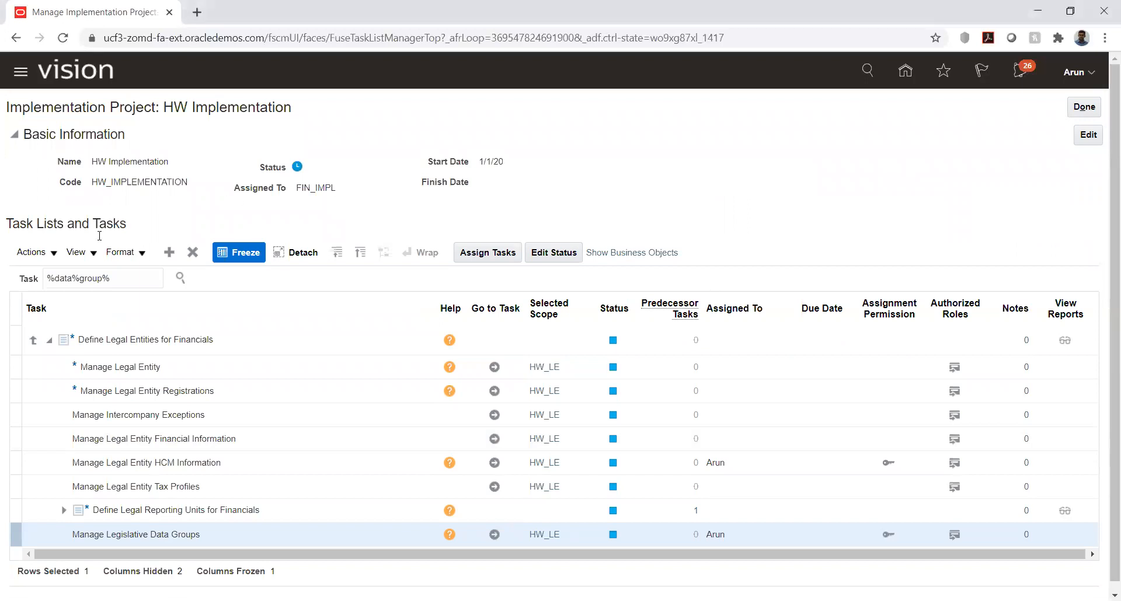
Step: Search the project tasks for %HCM%info% and open the Manage Legal Entity HCM Information task for HW_LE
{"action": "triple_click", "coordinate": [114, 277]}
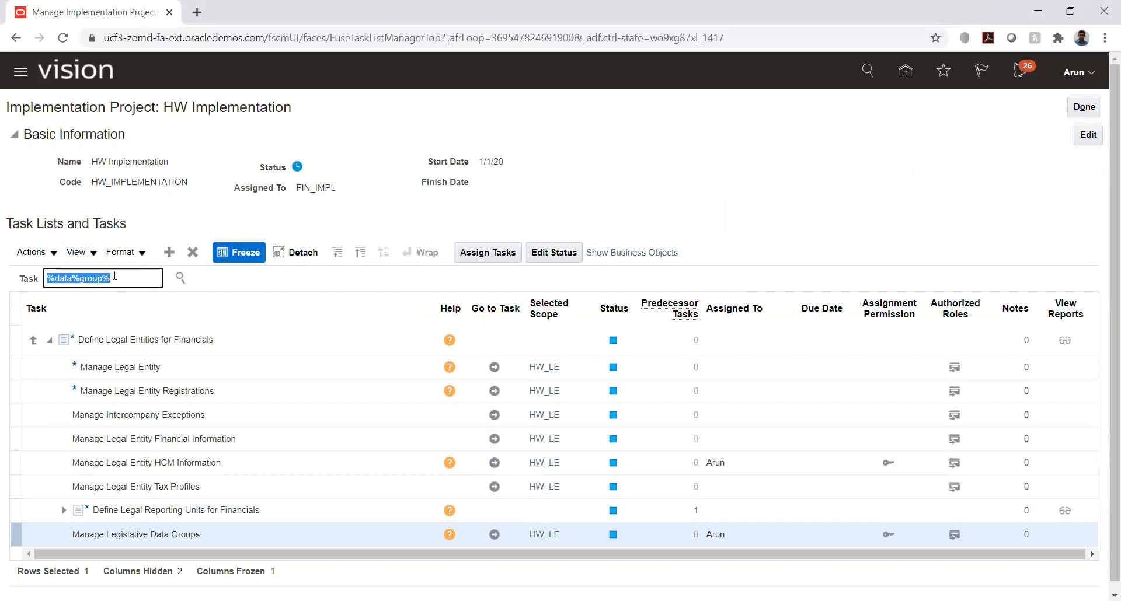
{"action": "type", "text": "%H"}
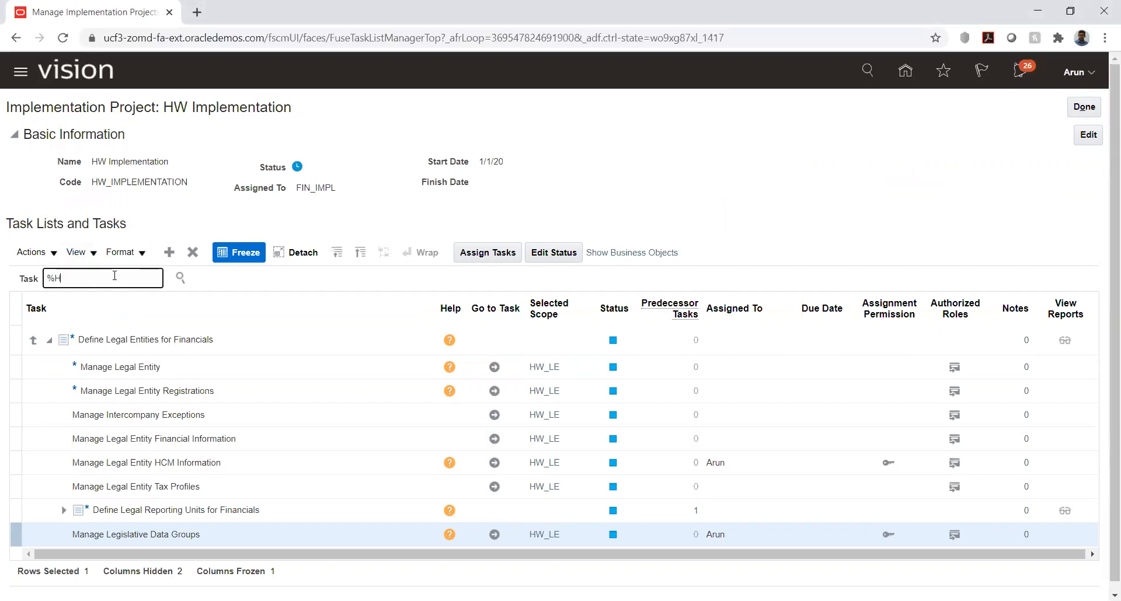
{"action": "type", "text": "CM%info%"}
{"action": "key", "text": "Return"}
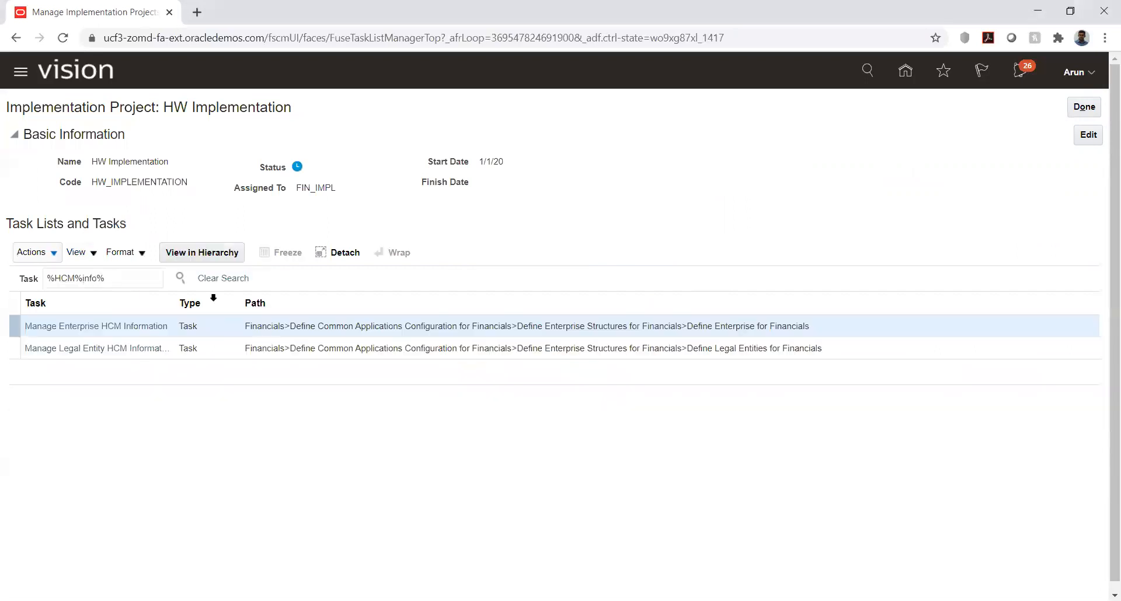
{"action": "left_click", "coordinate": [73, 349]}
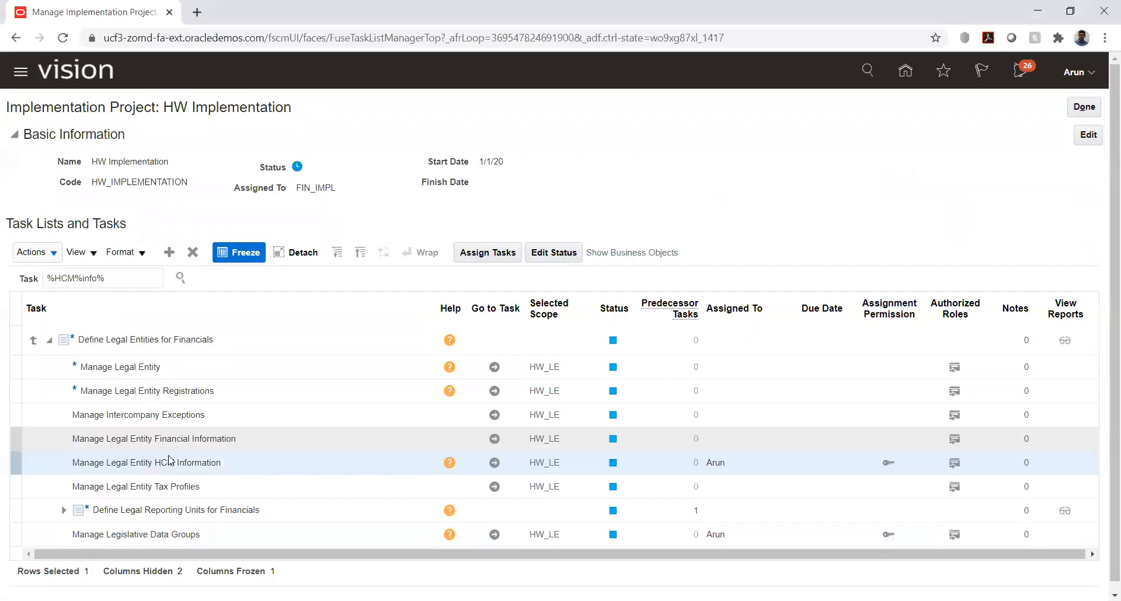
{"action": "left_click", "coordinate": [493, 462]}
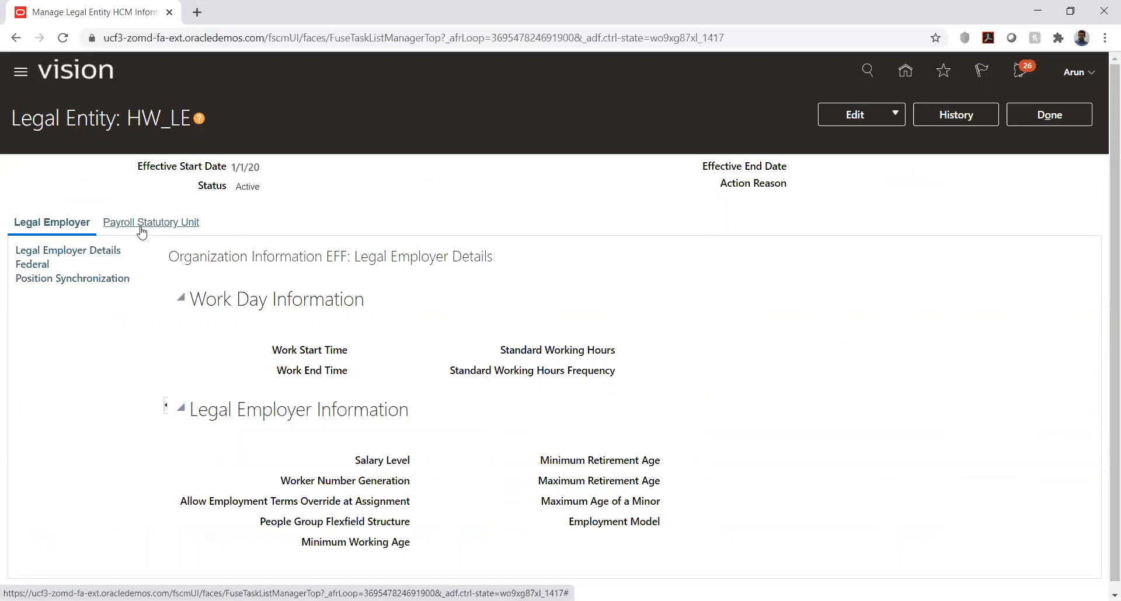
Step: Submit a correction of HW_LE's payroll statutory unit details with HW_LDG as associated legislative data group, and return to the project
{"action": "scroll", "coordinate": [439, 374], "scroll_direction": "down", "scroll_amount": 1}
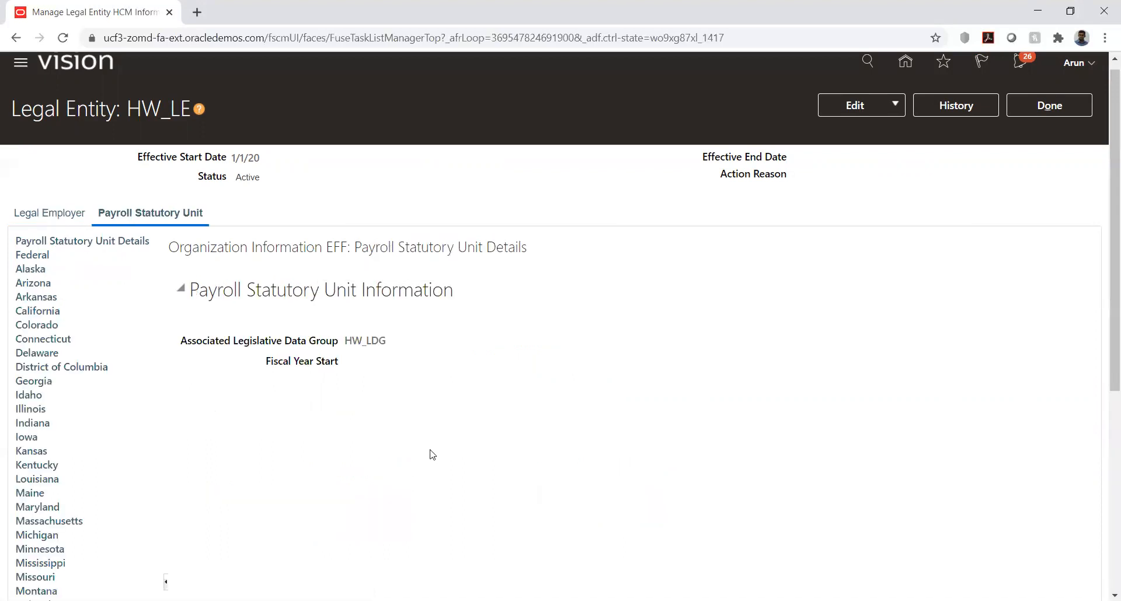
{"action": "left_click", "coordinate": [854, 107]}
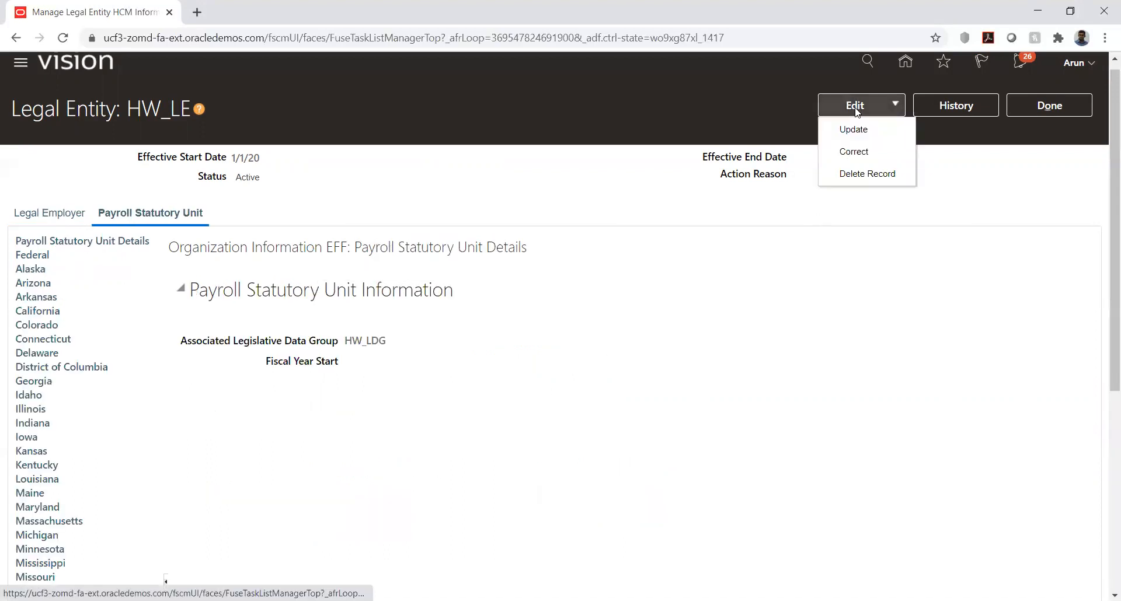
{"action": "left_click", "coordinate": [854, 150]}
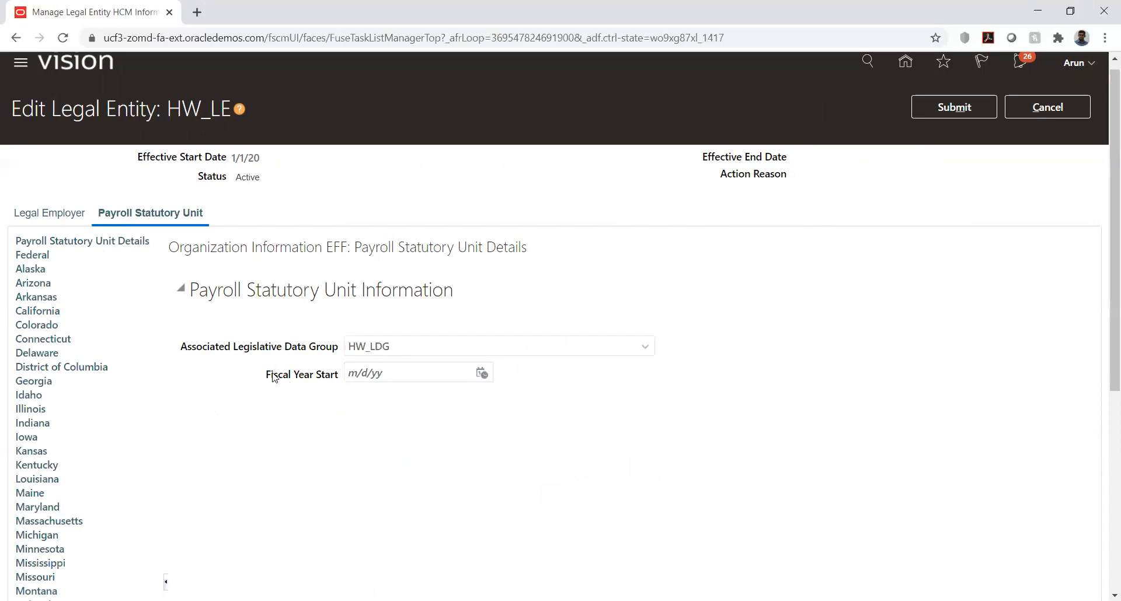
{"action": "left_click", "coordinate": [944, 102]}
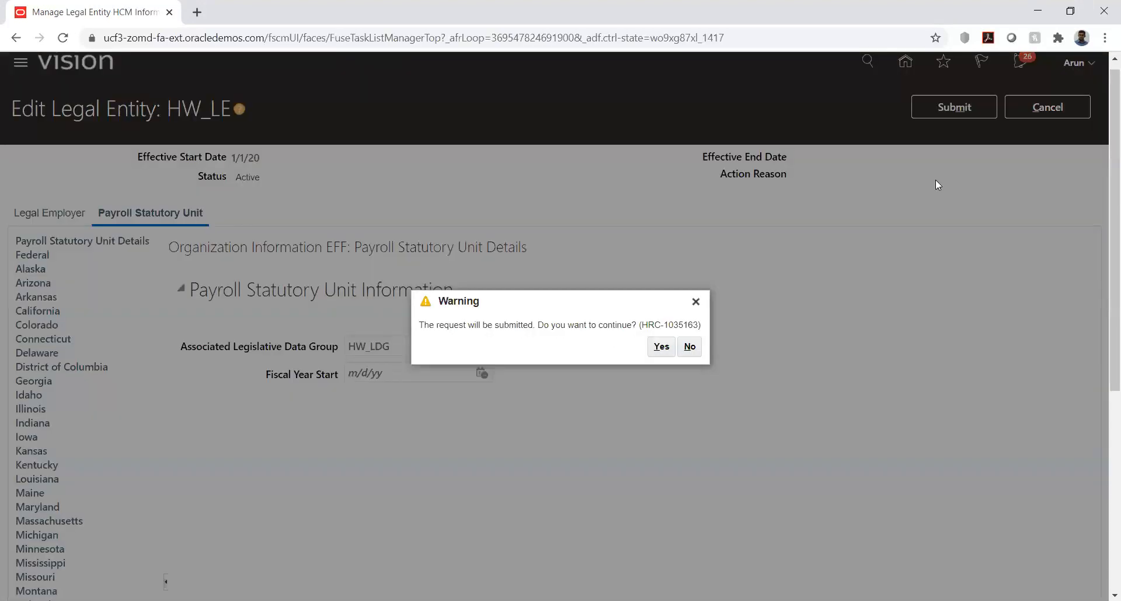
{"action": "left_click", "coordinate": [661, 349]}
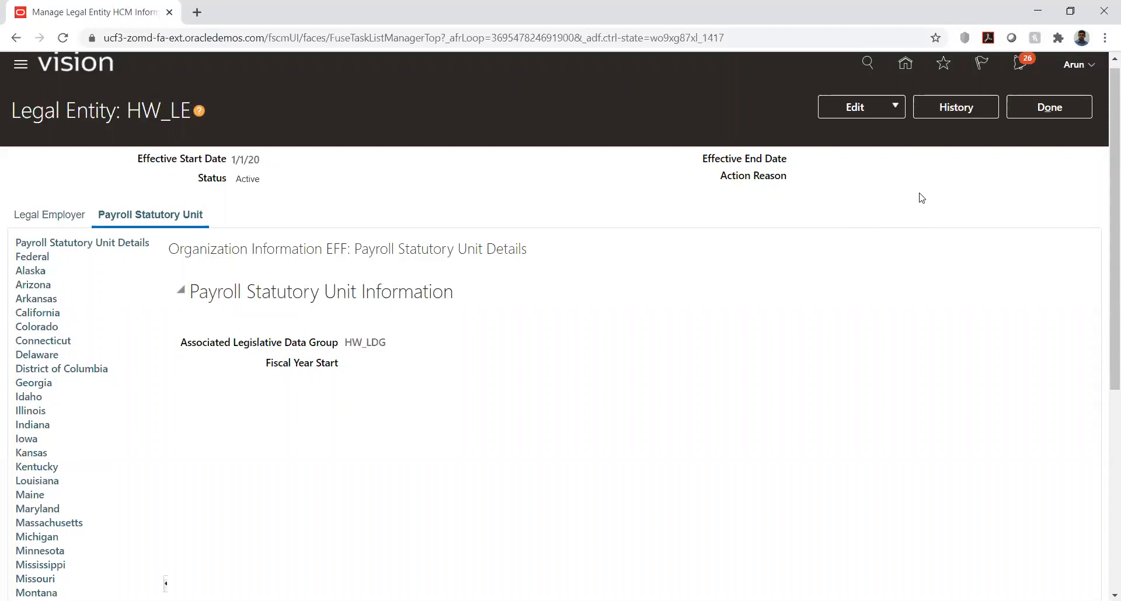
{"action": "left_click", "coordinate": [1040, 107]}
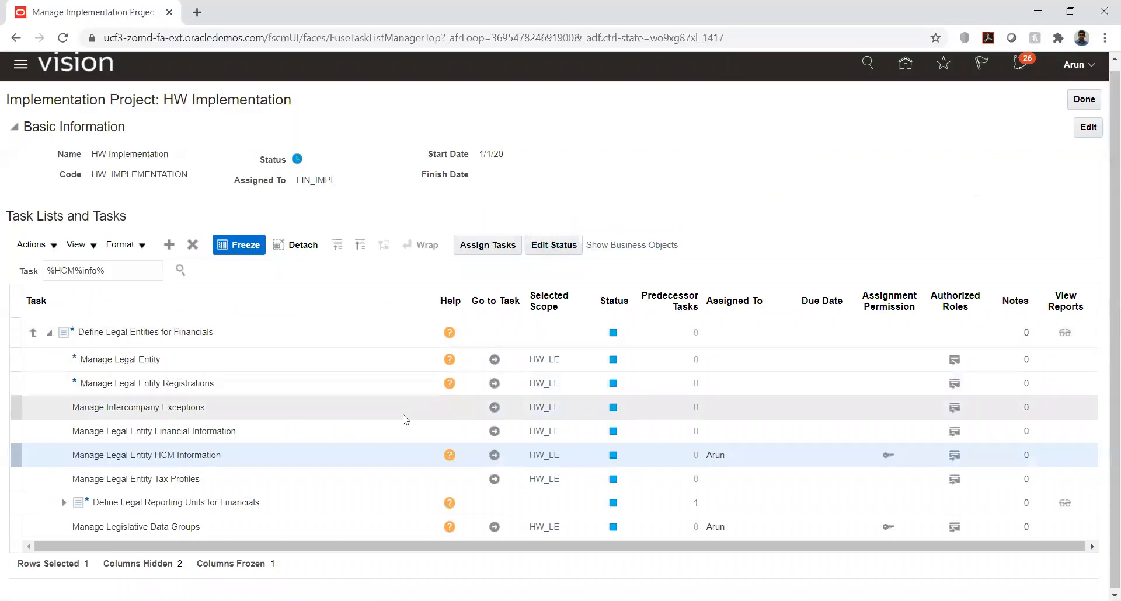
Step: Clear the %HCM%info% task search and return to the full Financials task list of the HW Implementation project
{"action": "left_click", "coordinate": [612, 600]}
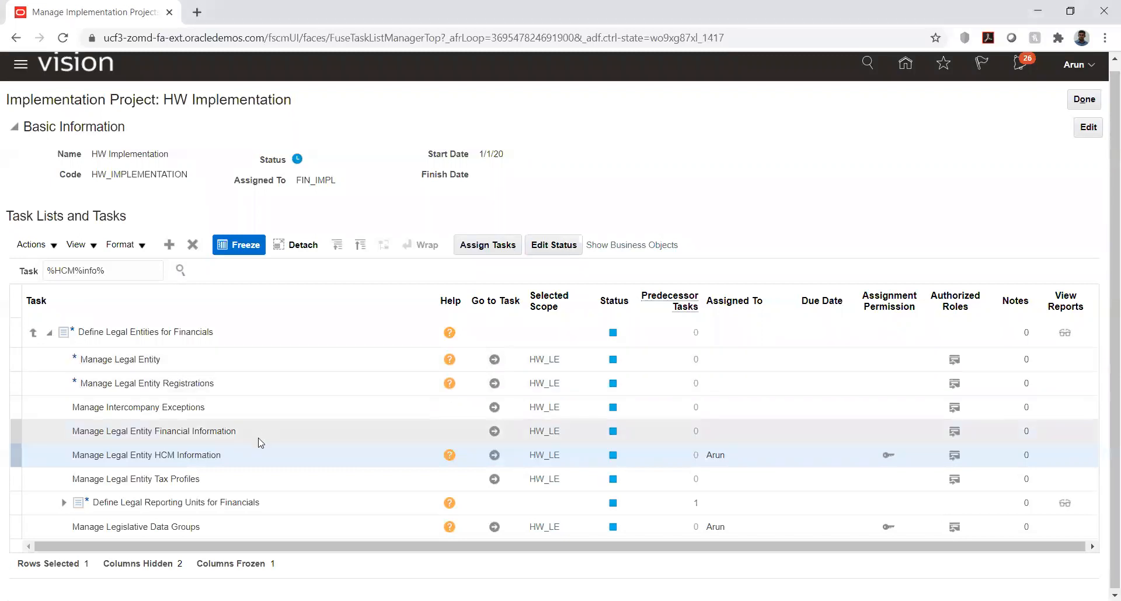
{"action": "left_click_drag", "start_coordinate": [139, 272], "coordinate": [47, 271]}
{"action": "left_click", "coordinate": [2, 411]}
{"action": "scroll", "coordinate": [193, 364], "scroll_direction": "down", "scroll_amount": 1}
{"action": "left_click", "coordinate": [148, 267]}
{"action": "key", "text": "ctrl+a"}
{"action": "key", "text": "BackSpace"}
{"action": "left_click", "coordinate": [234, 269]}
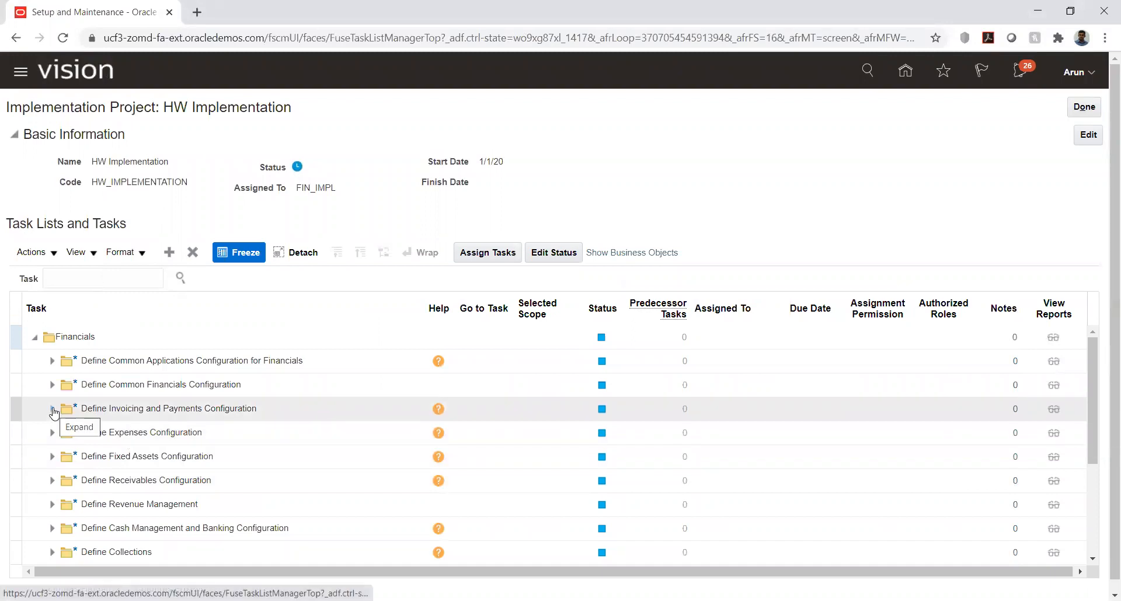
Step: Expand Define Invoicing and Payments Configuration and its Define Payables folder, and open the Manage Payment Terms task
{"action": "left_click", "coordinate": [53, 410]}
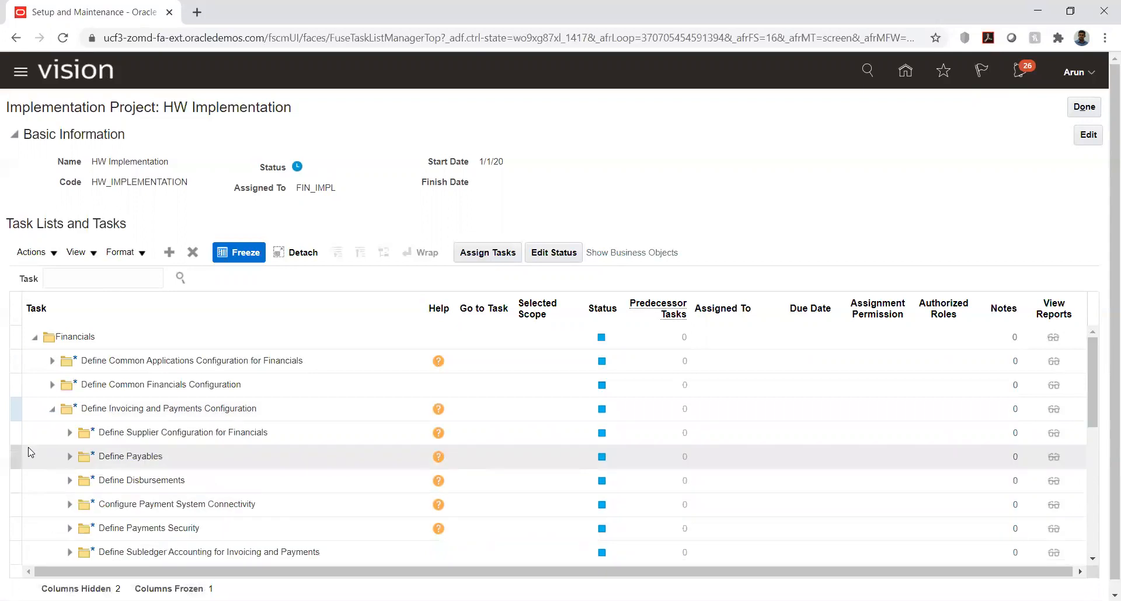
{"action": "scroll", "coordinate": [51, 419], "scroll_direction": "down", "scroll_amount": 3}
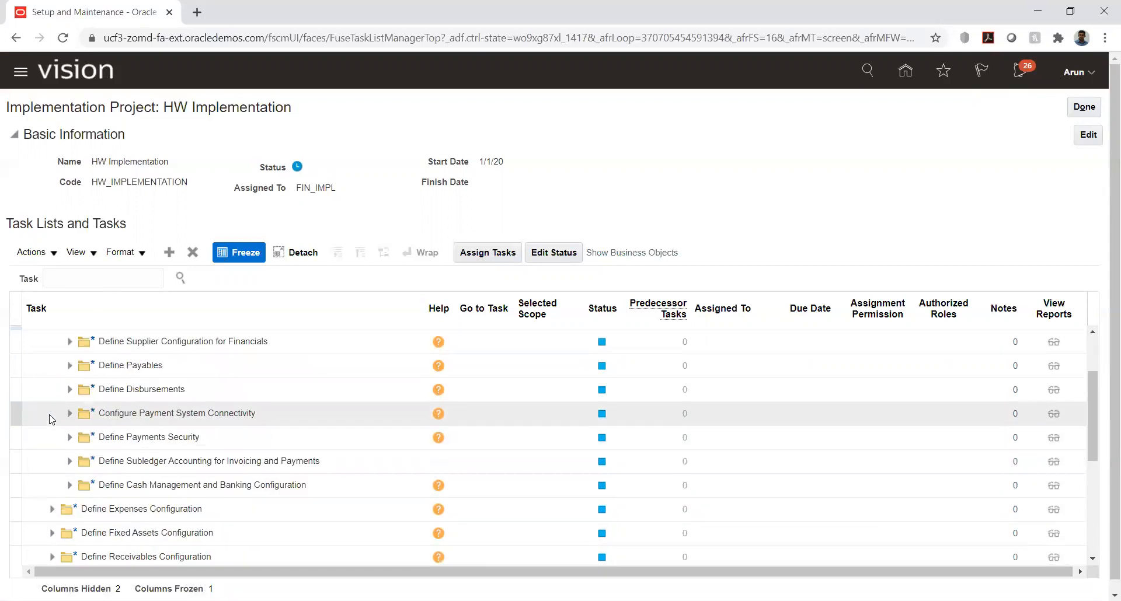
{"action": "left_click", "coordinate": [69, 365]}
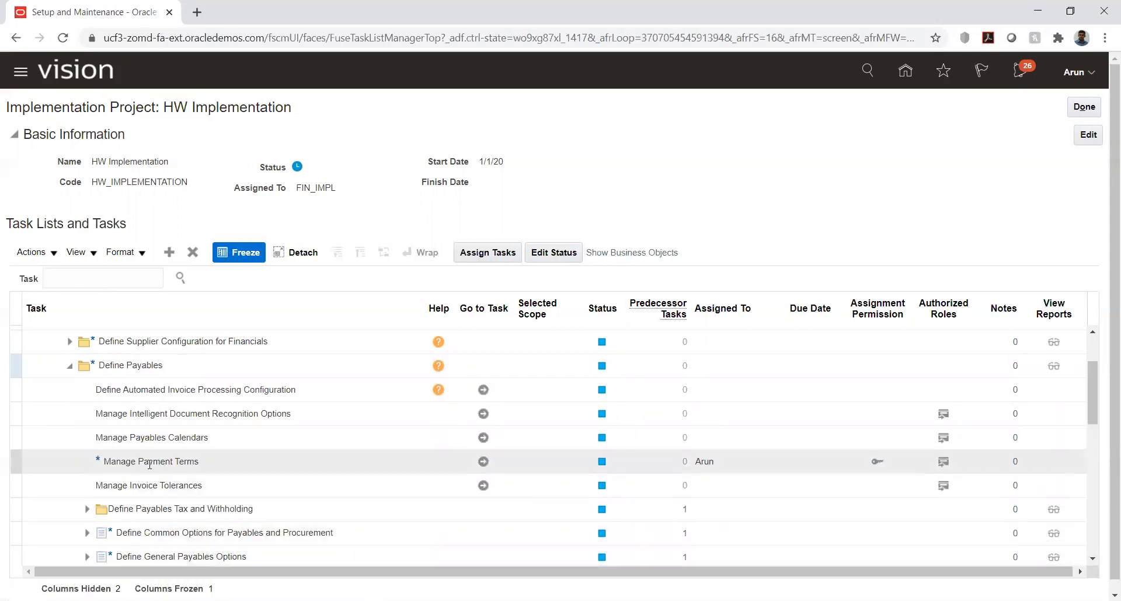
{"action": "left_click", "coordinate": [482, 462]}
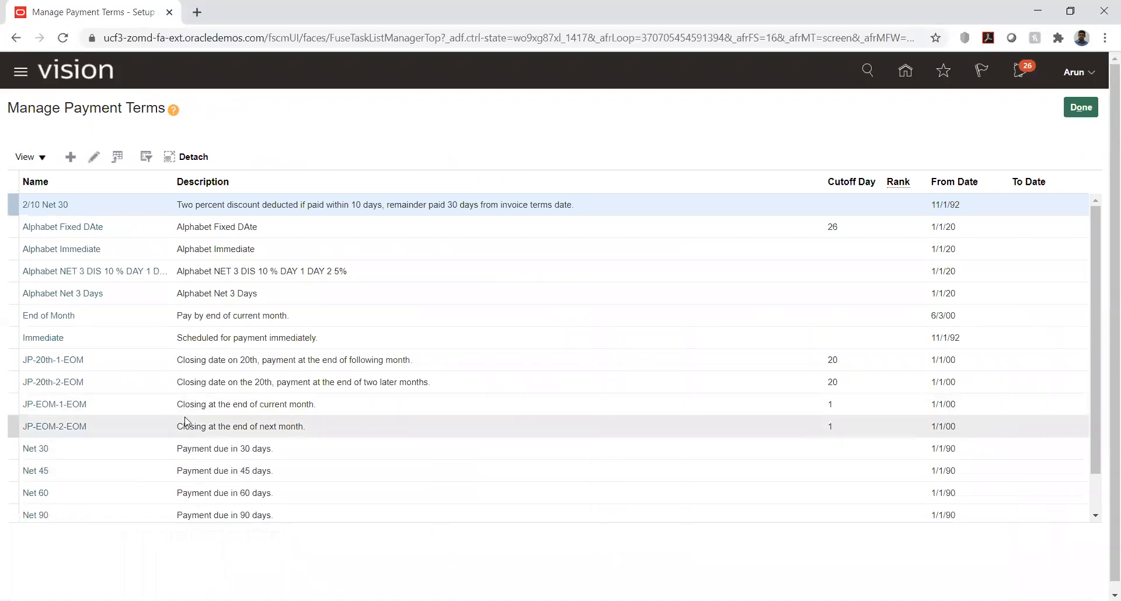
Step: Open the Immediate payment terms for editing and examine their installments, discounts and reference data set assignments
{"action": "left_click", "coordinate": [112, 337]}
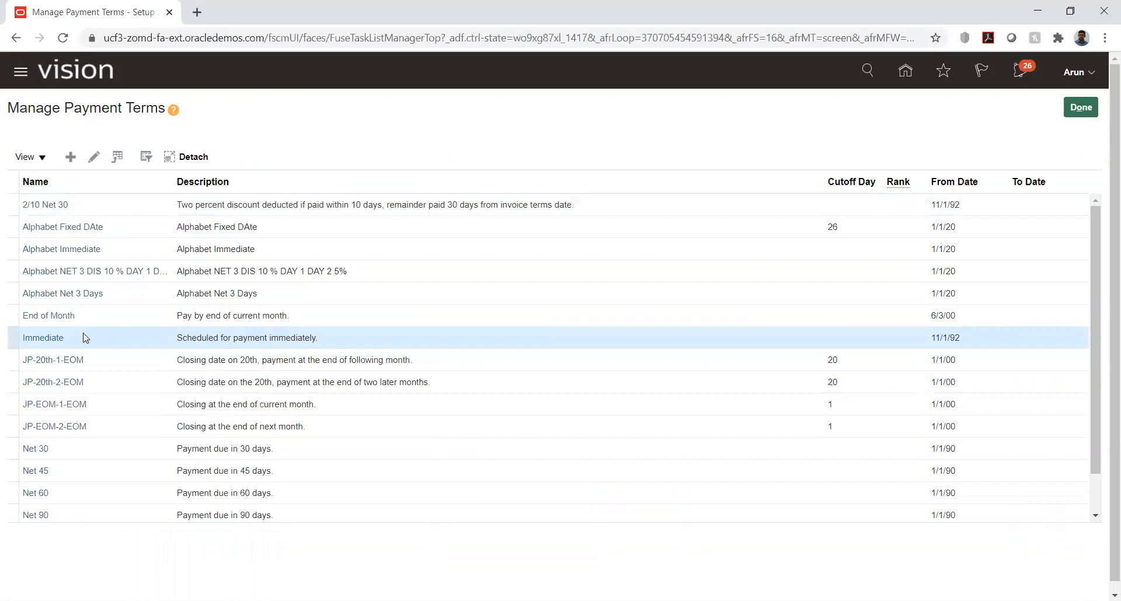
{"action": "left_click", "coordinate": [93, 156]}
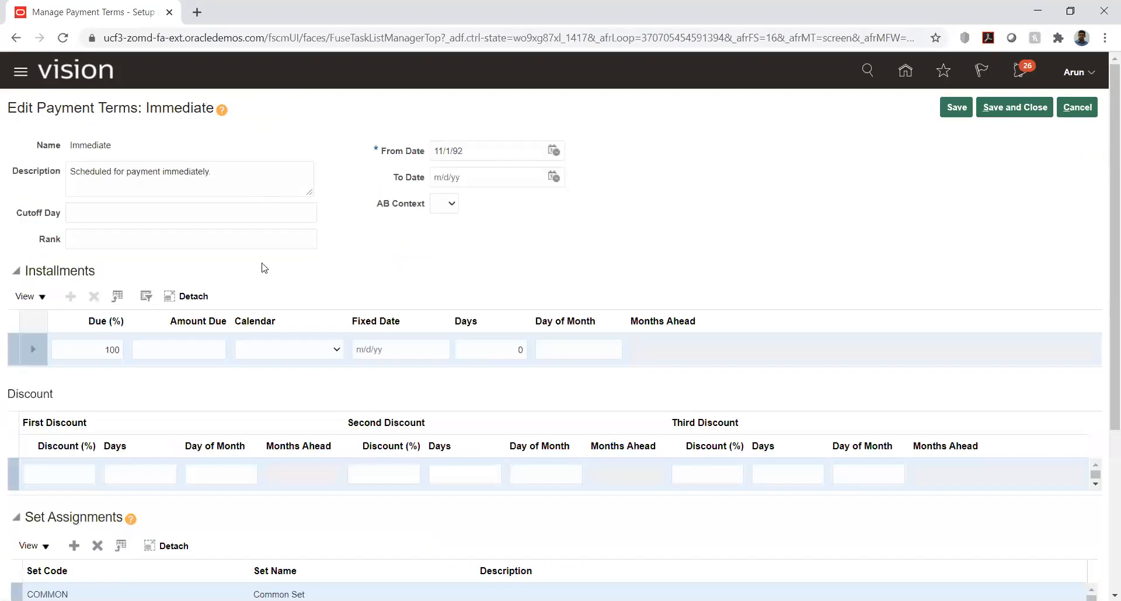
{"action": "scroll", "coordinate": [2, 251], "scroll_direction": "down", "scroll_amount": 3}
{"action": "scroll", "coordinate": [22, 413], "scroll_direction": "down", "scroll_amount": 5}
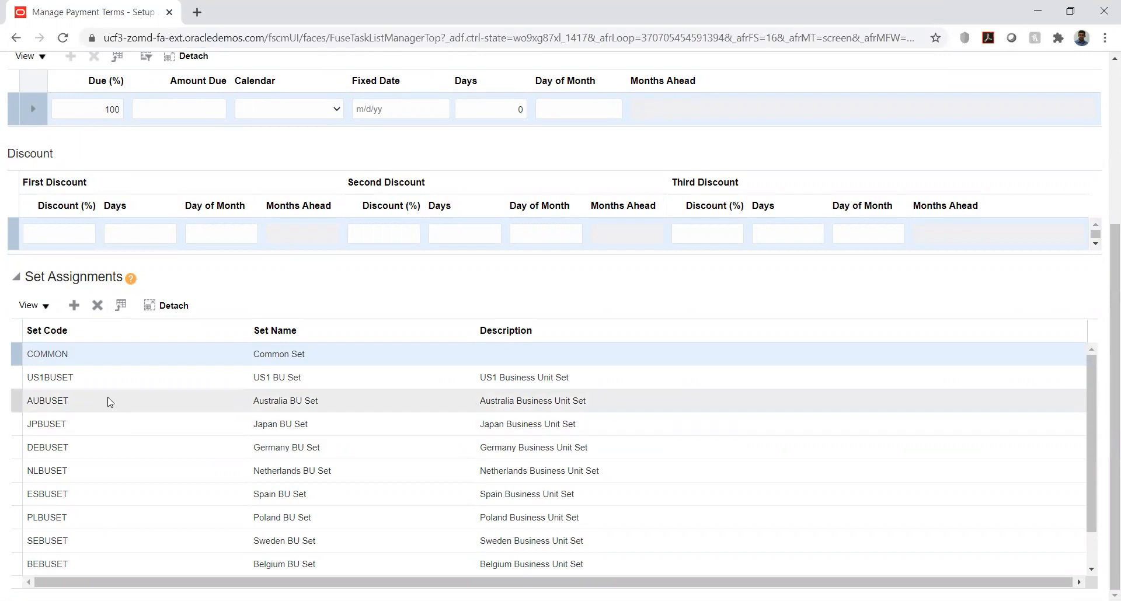
{"action": "scroll", "coordinate": [158, 397], "scroll_direction": "down", "scroll_amount": 3}
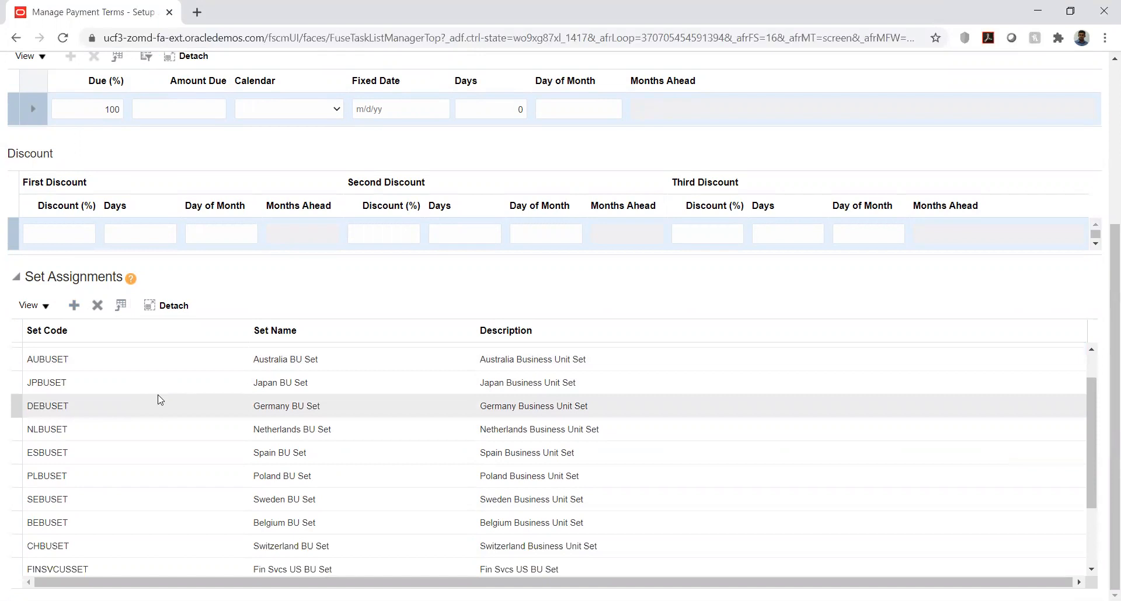
{"action": "scroll", "coordinate": [160, 399], "scroll_direction": "down", "scroll_amount": 2}
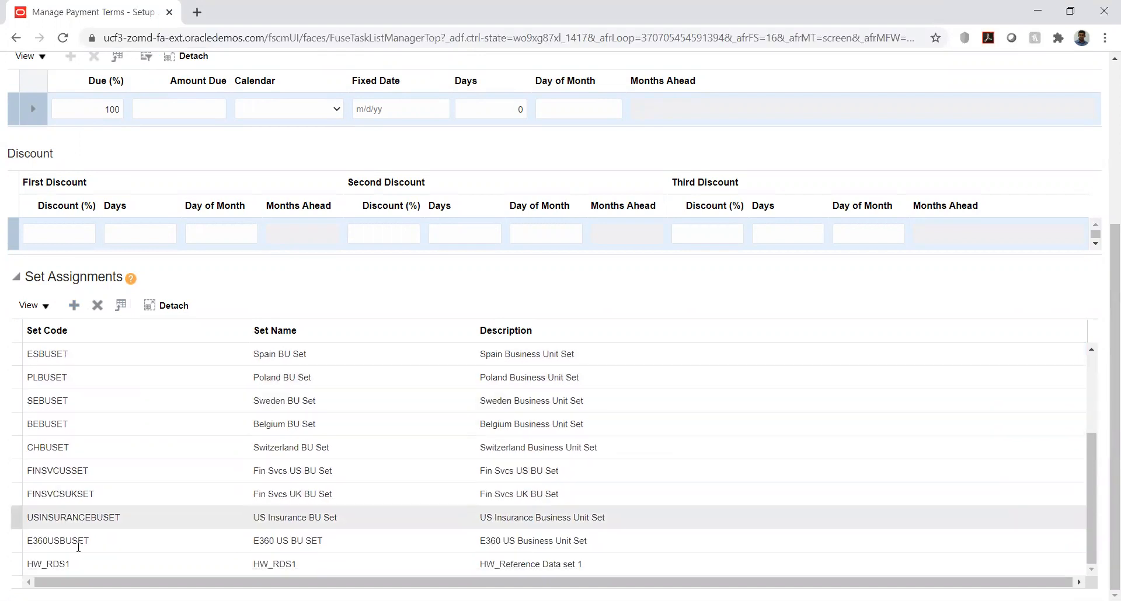
Step: Examine the HW_RDS1 set assignment of the Immediate payment terms together with the name and dates in their header
{"action": "left_click", "coordinate": [36, 565]}
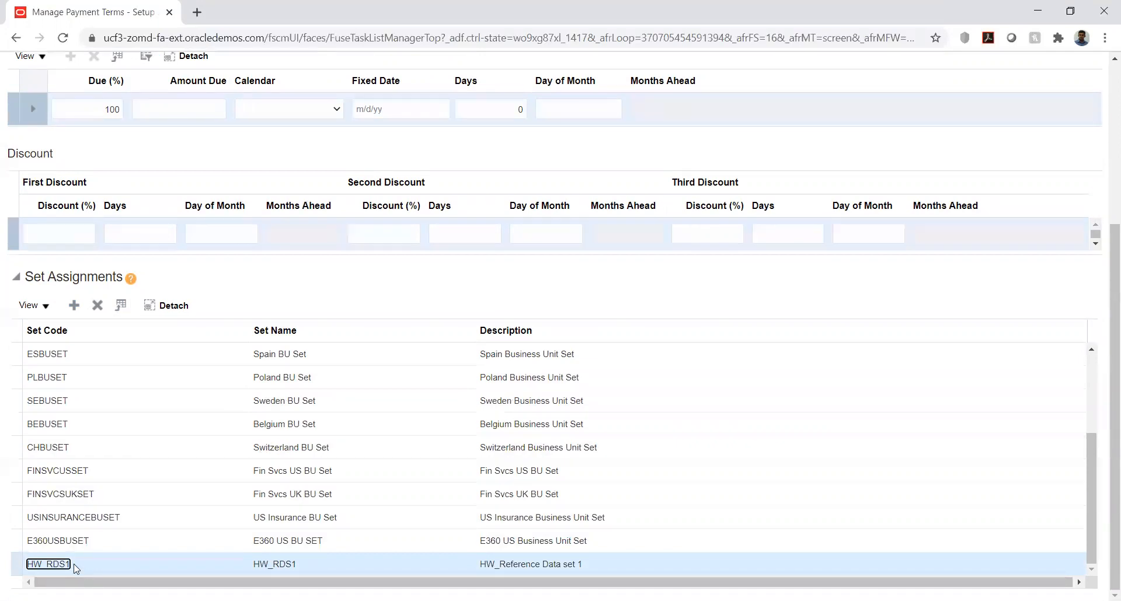
{"action": "left_click", "coordinate": [7, 430]}
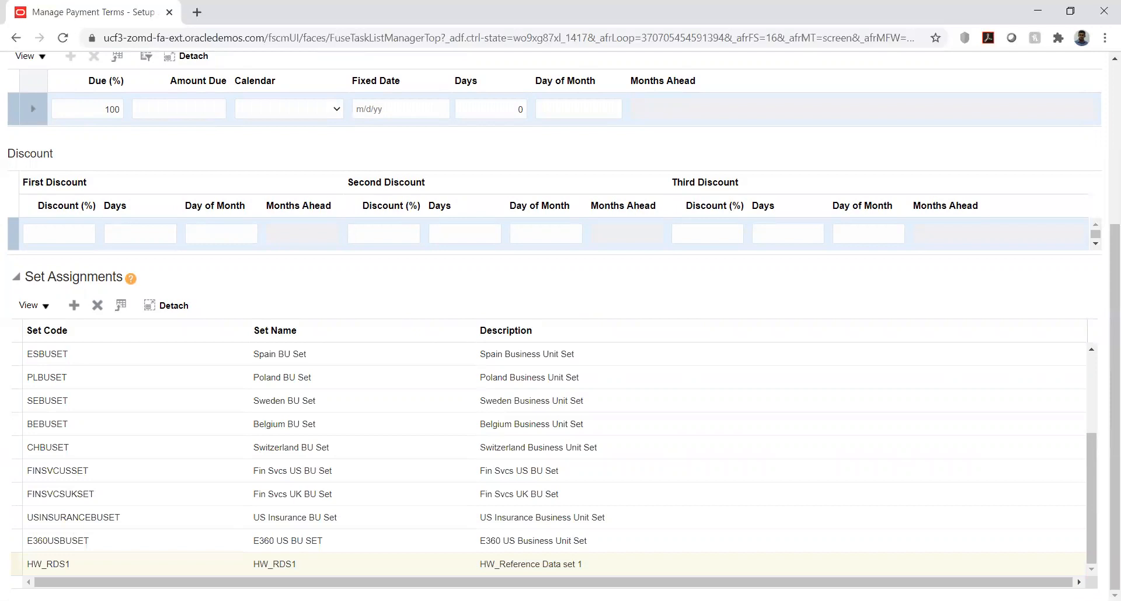
{"action": "scroll", "coordinate": [368, 257], "scroll_direction": "up", "scroll_amount": 5}
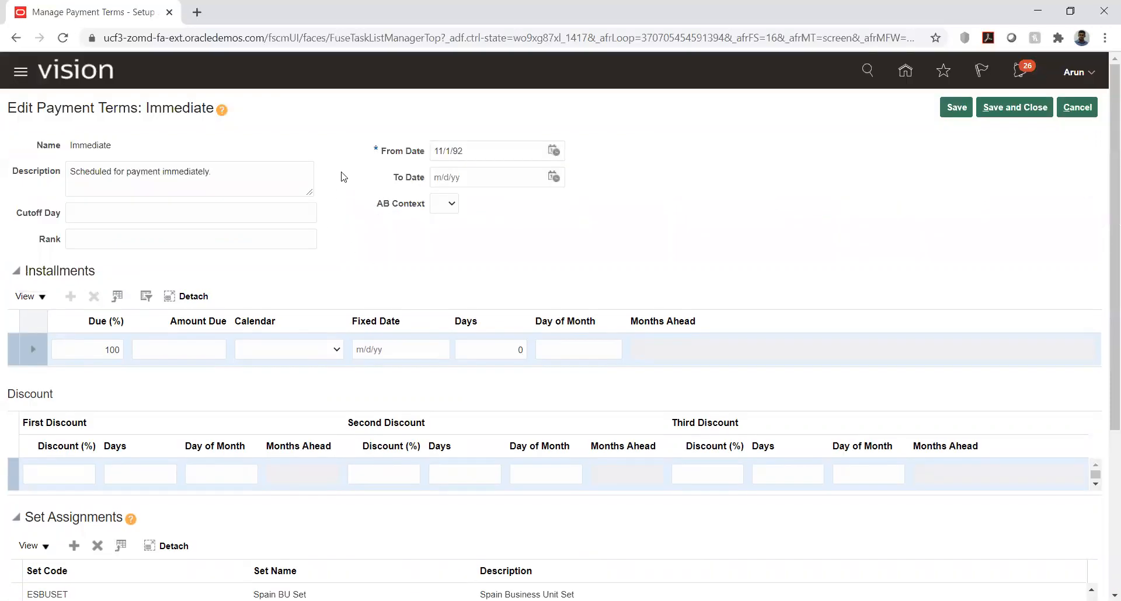
{"action": "left_click_drag", "start_coordinate": [71, 145], "coordinate": [125, 146]}
{"action": "left_click", "coordinate": [345, 158]}
{"action": "scroll", "coordinate": [2, 315], "scroll_direction": "down", "scroll_amount": 4}
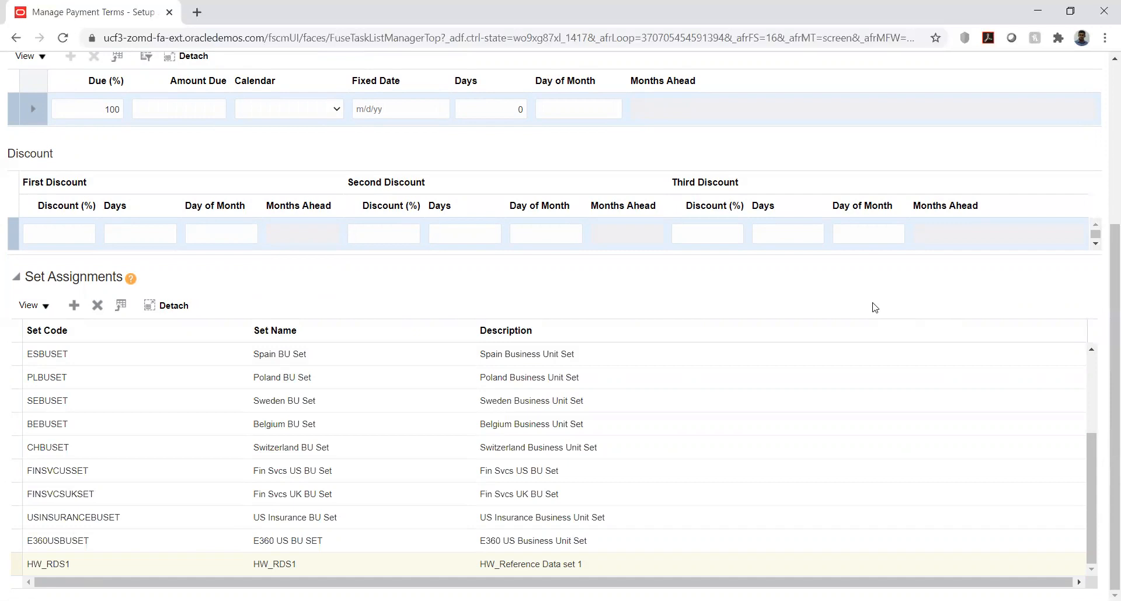
{"action": "scroll", "coordinate": [974, 291], "scroll_direction": "up", "scroll_amount": 4}
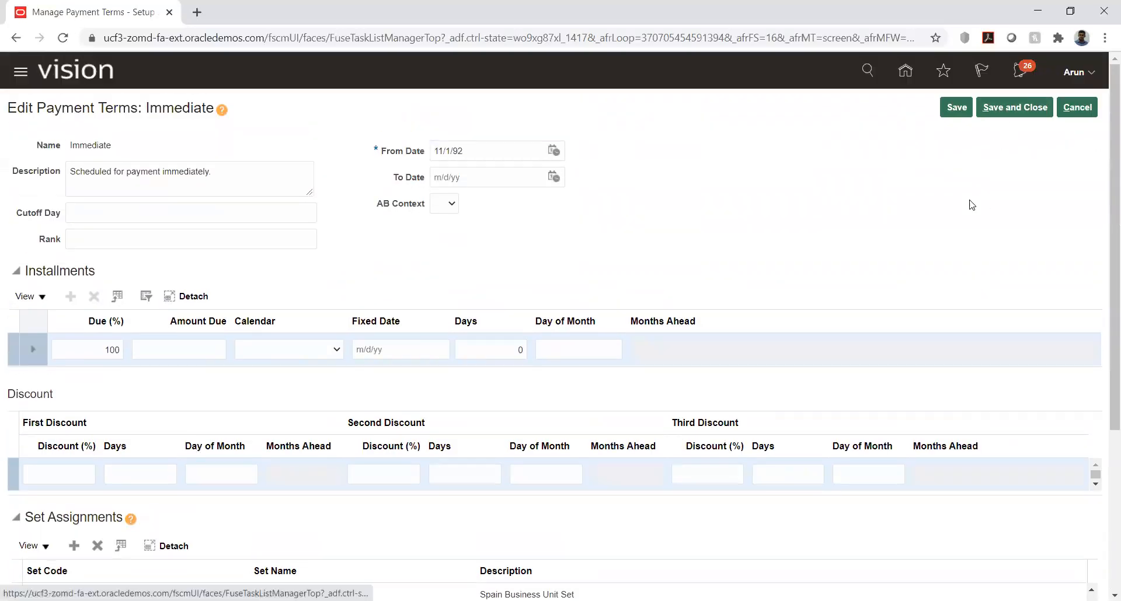
{"action": "scroll", "coordinate": [972, 210], "scroll_direction": "down", "scroll_amount": 4}
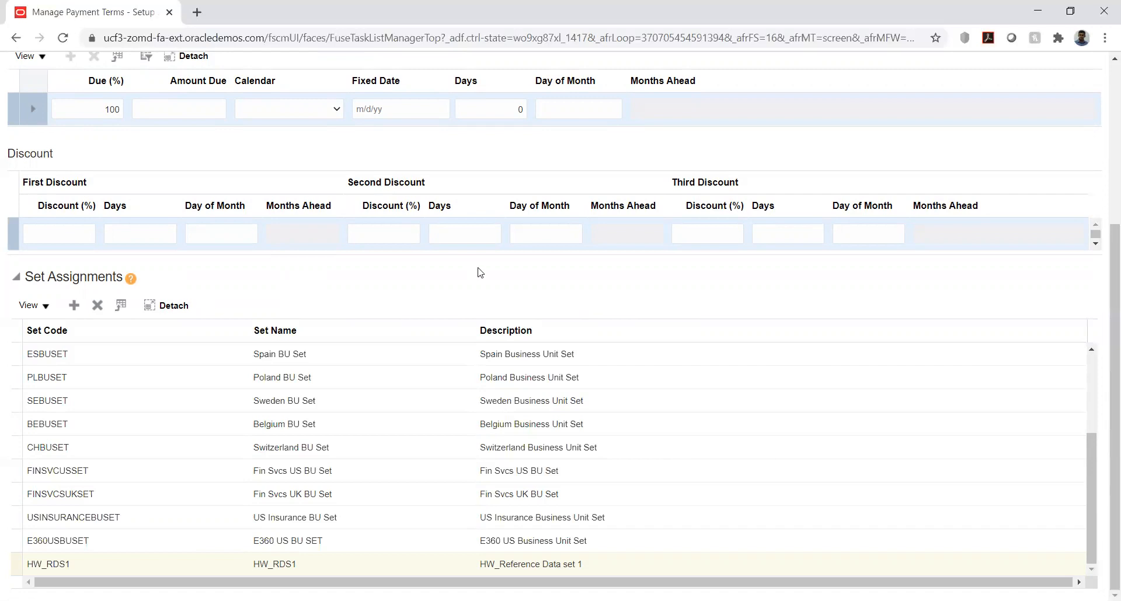
Step: Save and close the Immediate payment terms, and return to the HW Implementation project's task list
{"action": "scroll", "coordinate": [475, 270], "scroll_direction": "up", "scroll_amount": 4}
{"action": "left_click", "coordinate": [1018, 109]}
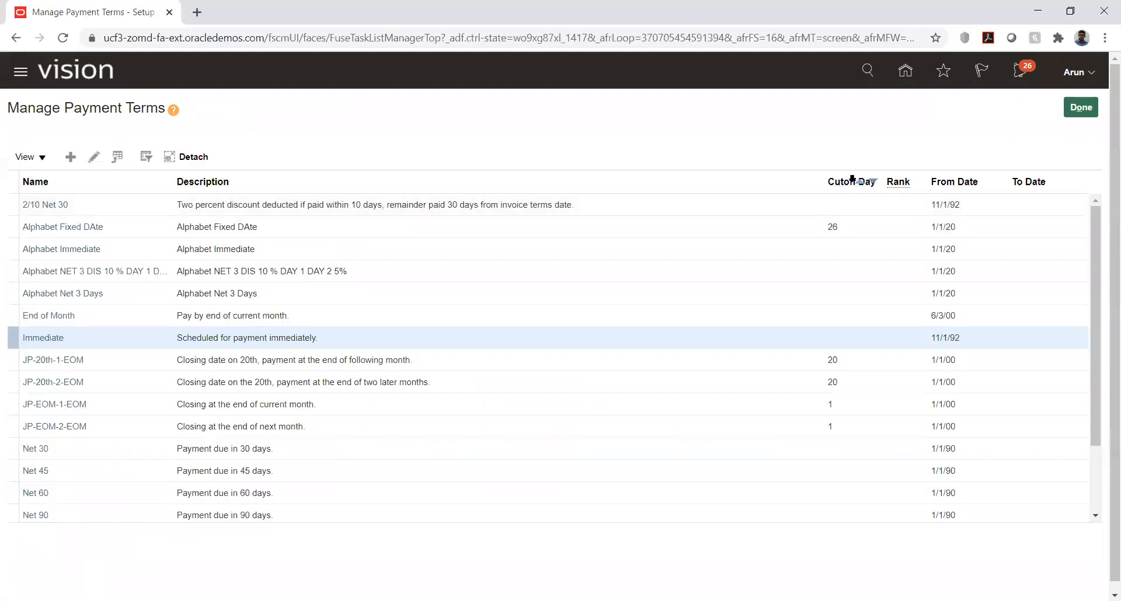
{"action": "left_click", "coordinate": [1063, 113]}
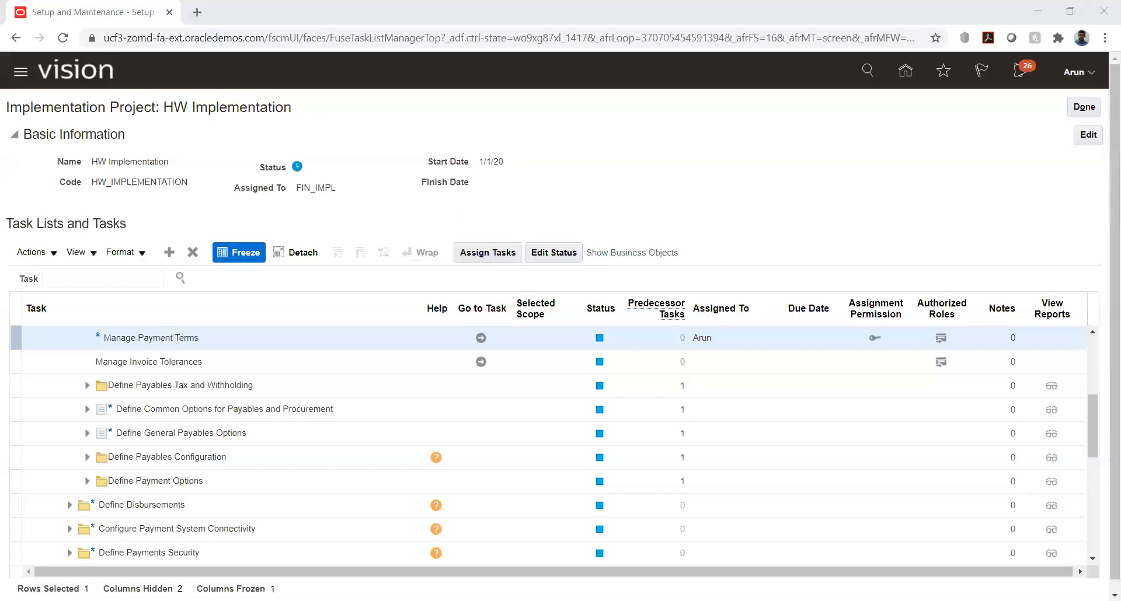
Step: Expand Define Common Options for Payables and Procurement, and open the Manage Common Options for Payables and Procurement task for HW_BU1
{"action": "left_click", "coordinate": [739, 198]}
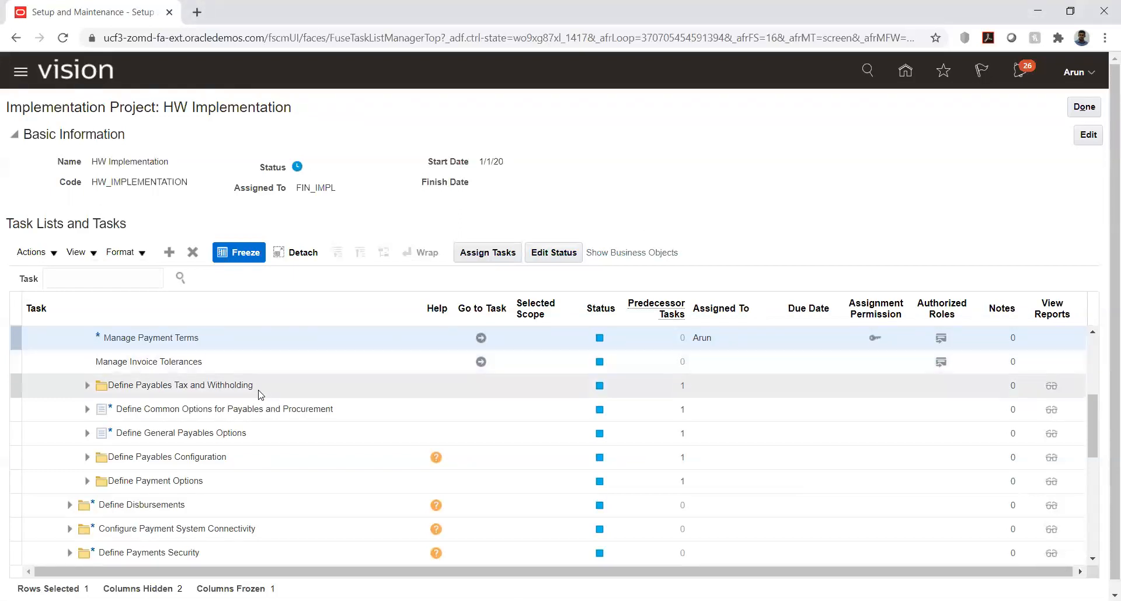
{"action": "left_click", "coordinate": [85, 413]}
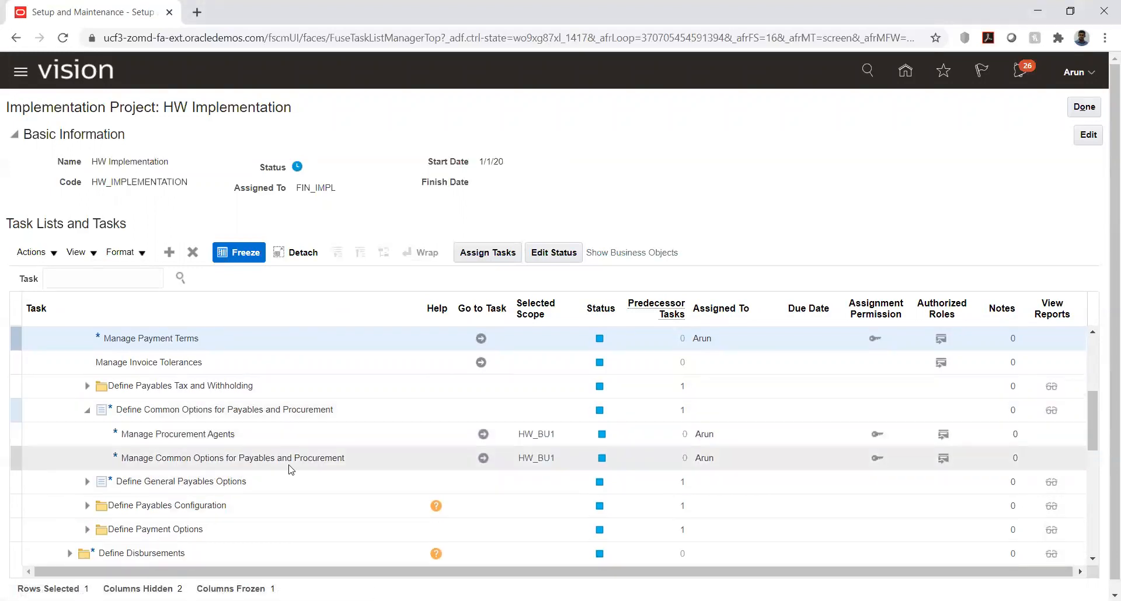
{"action": "left_click", "coordinate": [483, 459]}
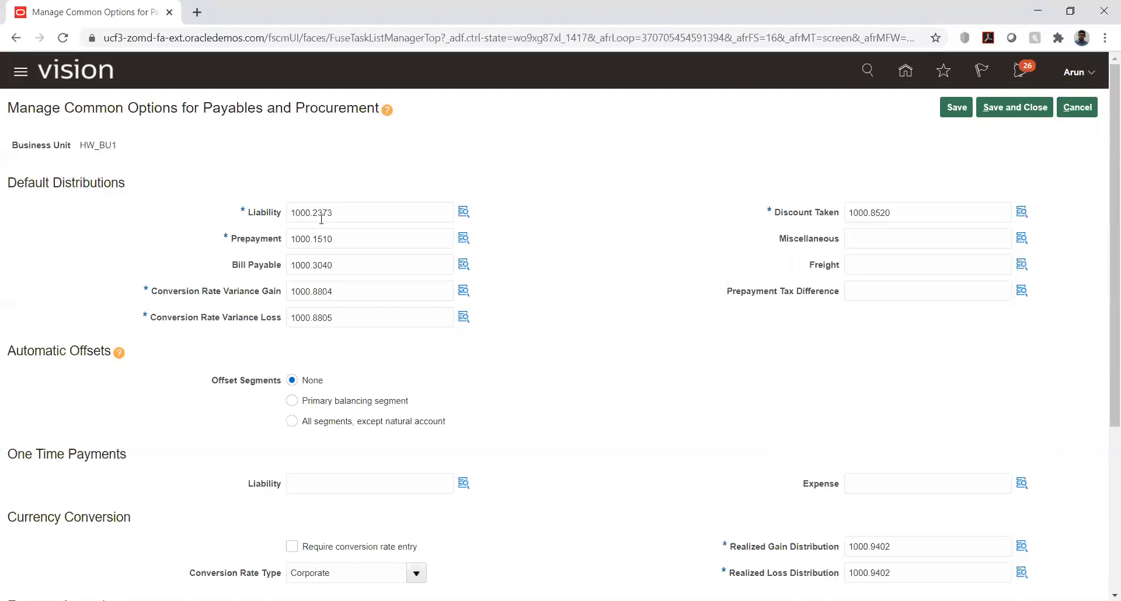
Step: Examine HW_BU1's default distribution accounts, including Liability and Conversion Rate Variance Gain and Loss, and the sections below them
{"action": "double_click", "coordinate": [345, 213]}
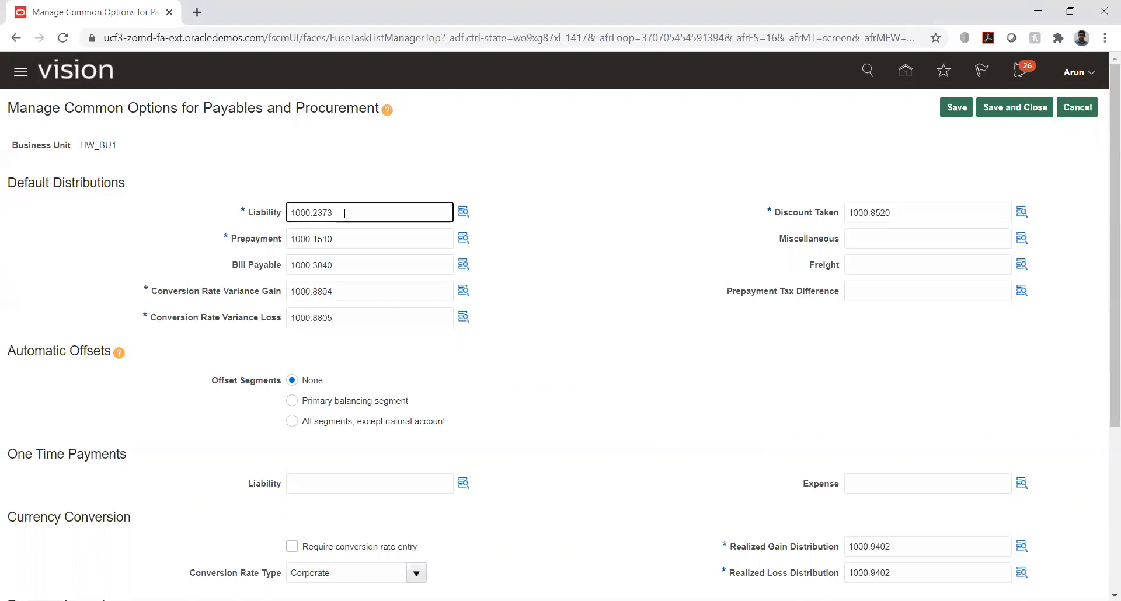
{"action": "left_click", "coordinate": [361, 183]}
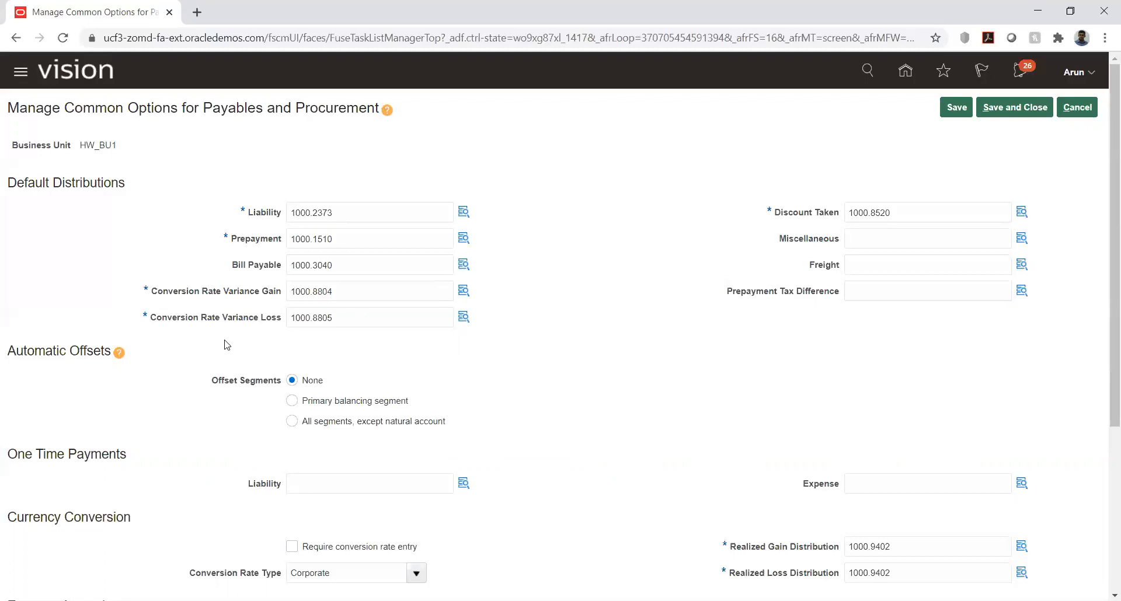
{"action": "left_click_drag", "start_coordinate": [163, 292], "coordinate": [267, 292]}
{"action": "left_click_drag", "start_coordinate": [173, 317], "coordinate": [283, 319]}
{"action": "left_click", "coordinate": [186, 345]}
{"action": "scroll", "coordinate": [572, 360], "scroll_direction": "down", "scroll_amount": 4}
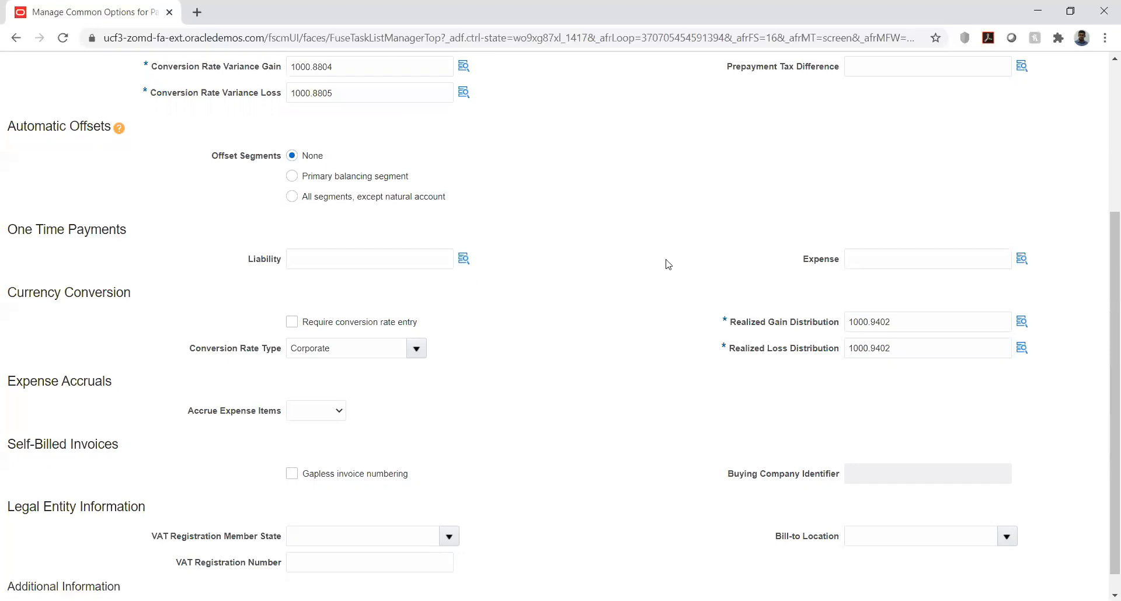
{"action": "scroll", "coordinate": [668, 264], "scroll_direction": "down", "scroll_amount": 1}
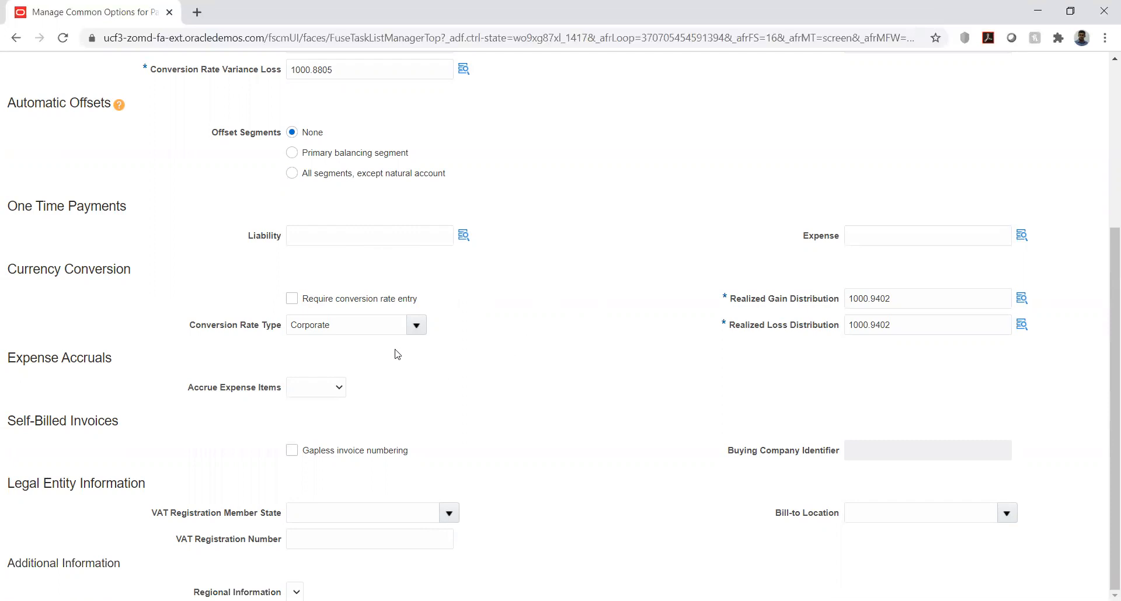
Step: Examine the available conversion rate types, the Realized Loss Distribution and the Accrue Expense Items choices
{"action": "left_click", "coordinate": [371, 328]}
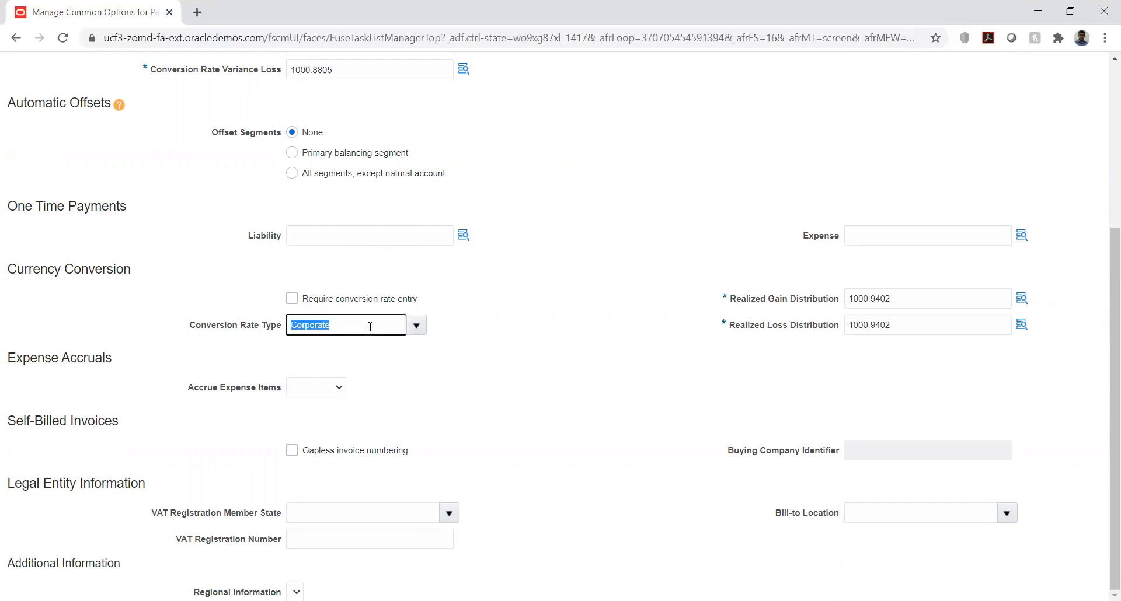
{"action": "left_click", "coordinate": [496, 352]}
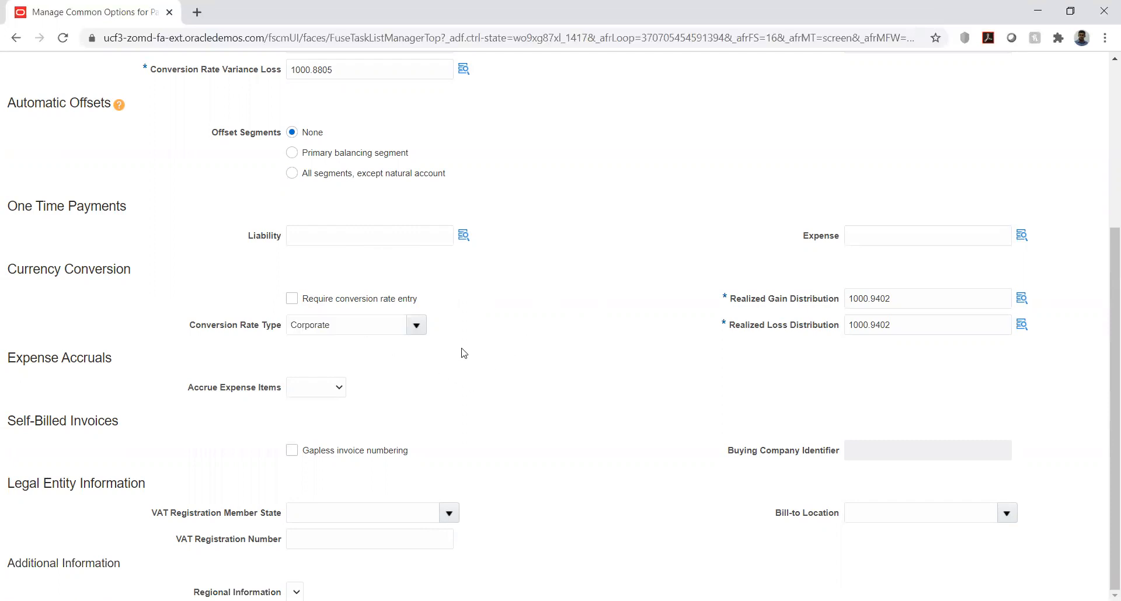
{"action": "left_click", "coordinate": [417, 331]}
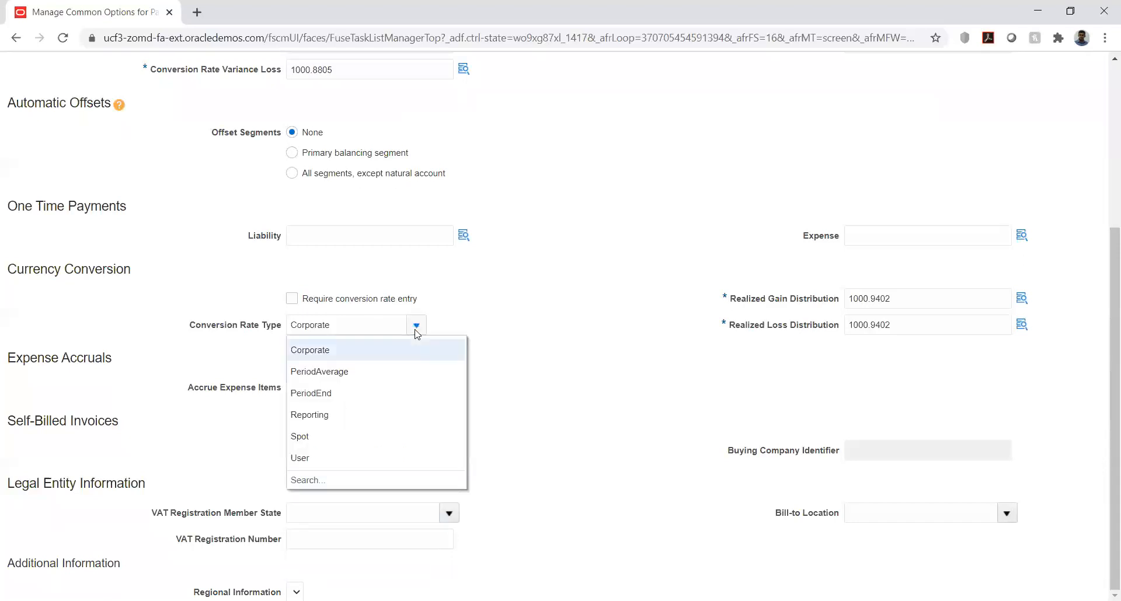
{"action": "left_click", "coordinate": [531, 301]}
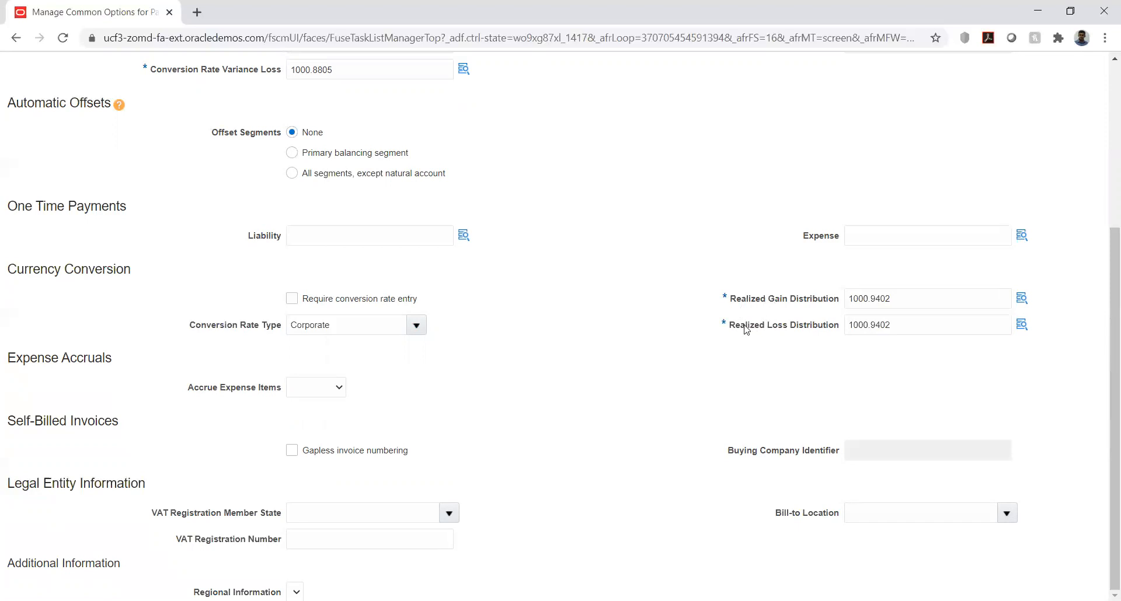
{"action": "left_click_drag", "start_coordinate": [746, 325], "coordinate": [836, 325]}
{"action": "left_click", "coordinate": [791, 352]}
{"action": "left_click", "coordinate": [338, 390]}
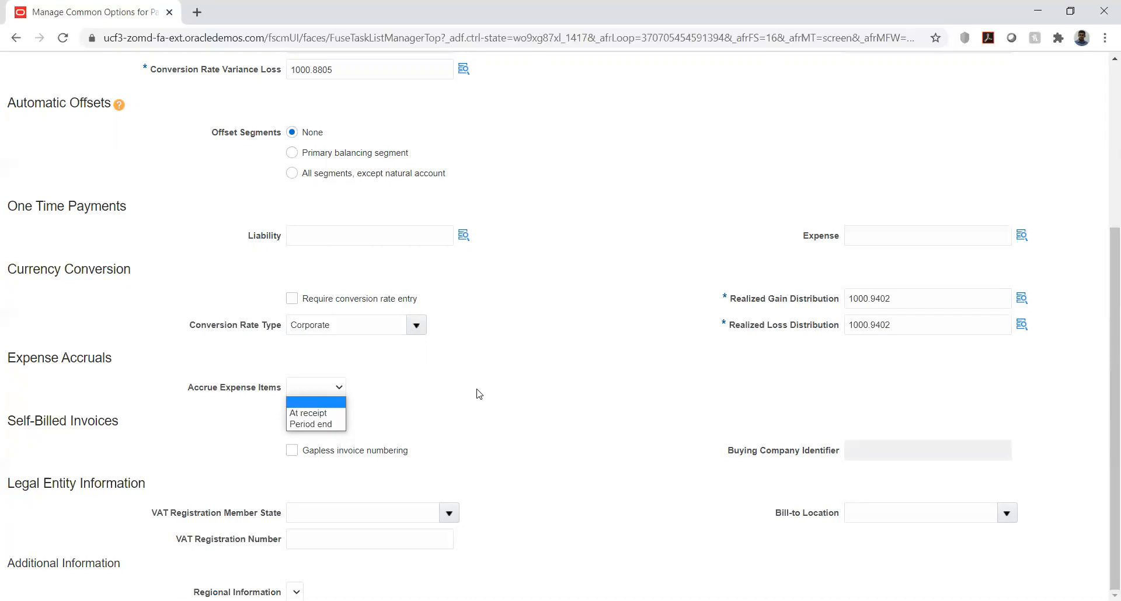
{"action": "left_click", "coordinate": [560, 393]}
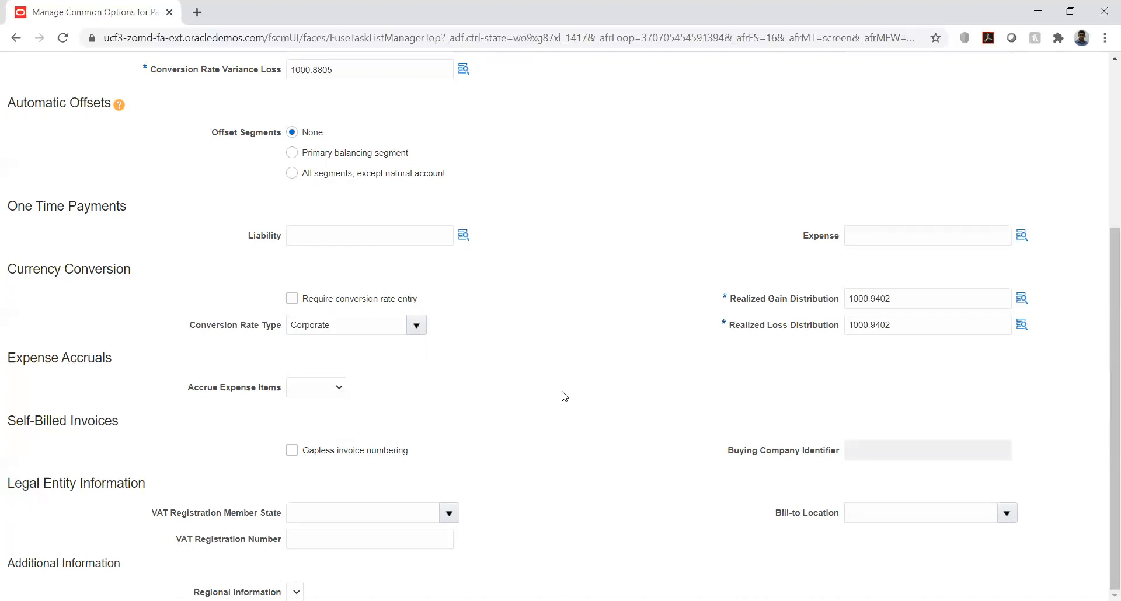
Step: Save and close HW_BU1's common options for Payables and Procurement, returning to the implementation project
{"action": "scroll", "coordinate": [638, 402], "scroll_direction": "up", "scroll_amount": 5}
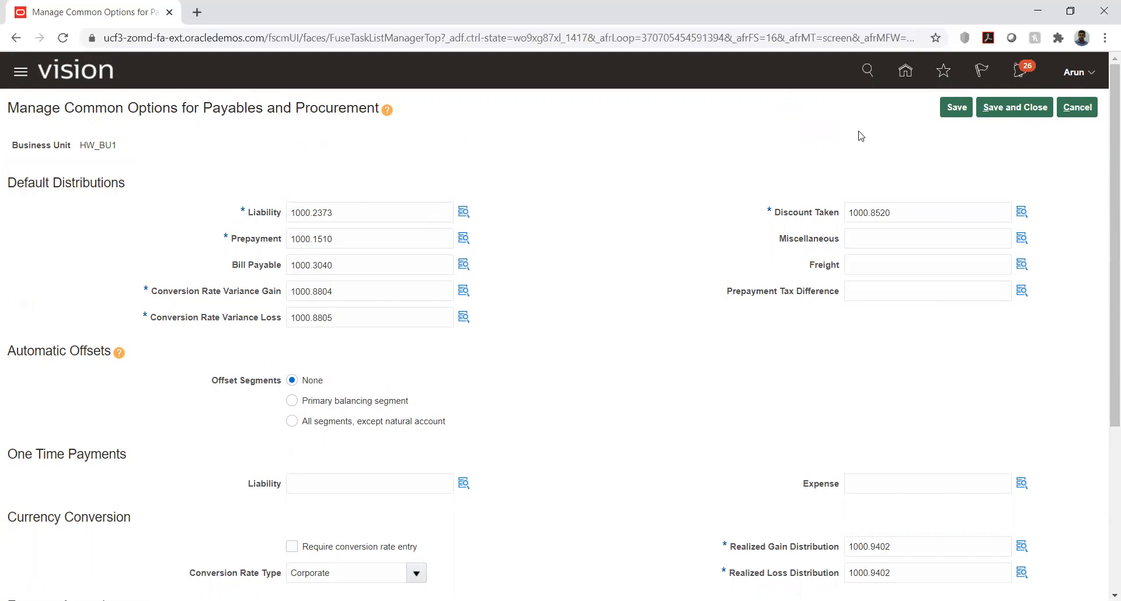
{"action": "left_click", "coordinate": [1013, 109]}
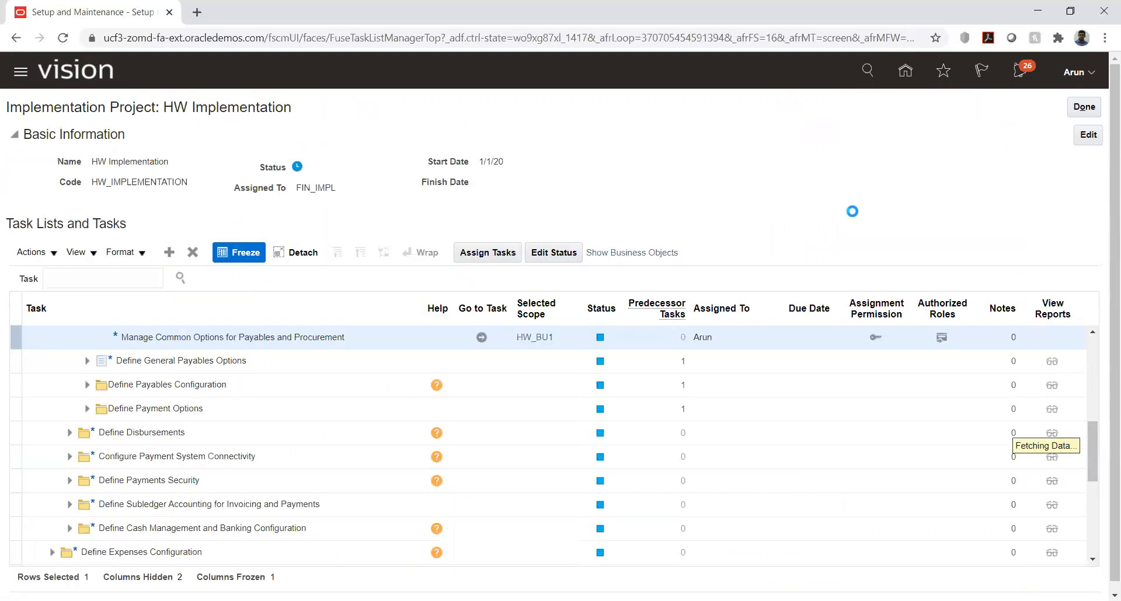
{"action": "left_click", "coordinate": [601, 600]}
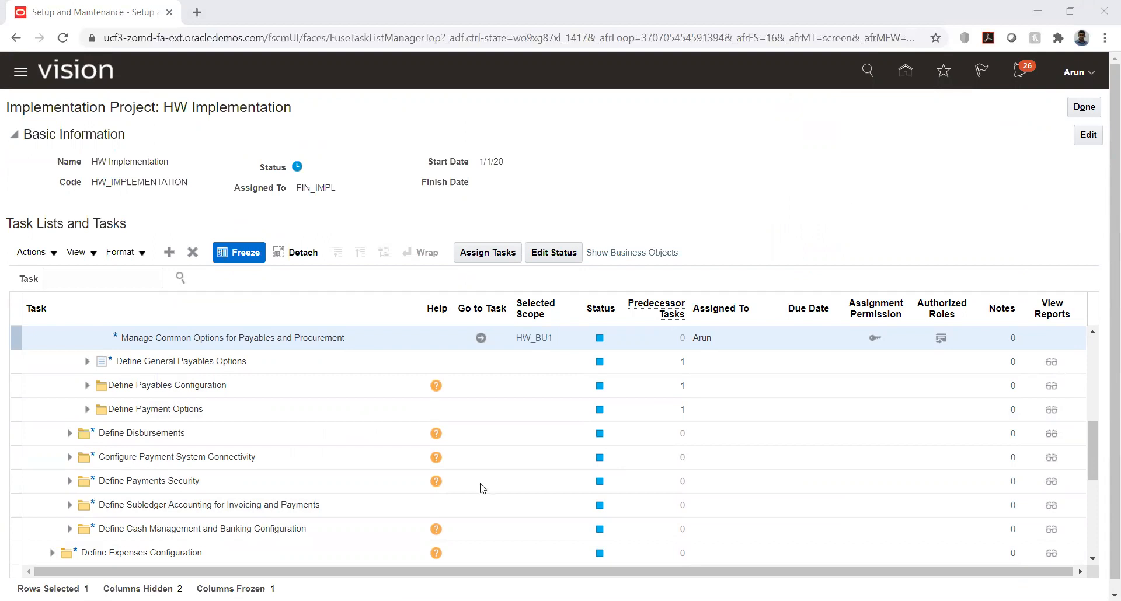
Step: Expand Define General Payables Options and open the Manage Invoice Options task for HW_BU1
{"action": "left_click", "coordinate": [87, 367]}
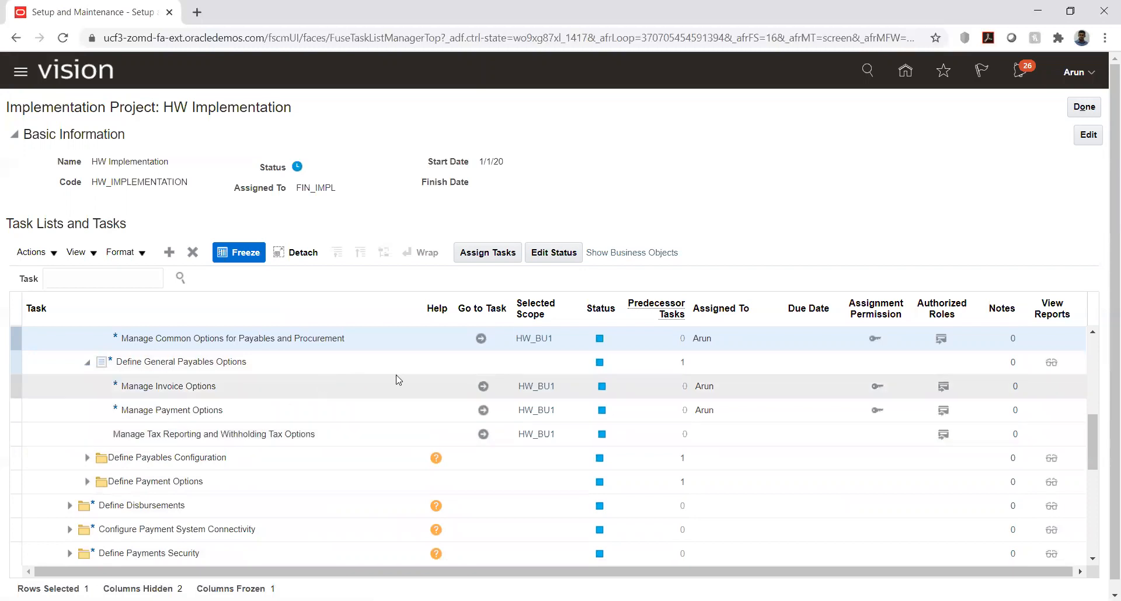
{"action": "left_click", "coordinate": [484, 386]}
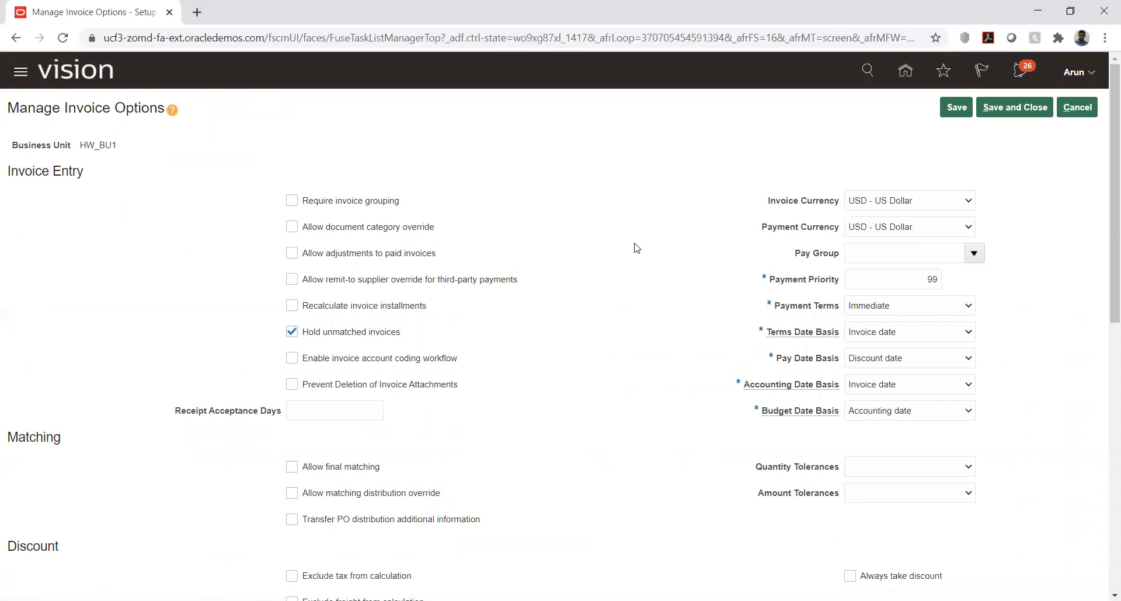
Step: Look through HW_BU1's invoice options and turn off Hold unmatched invoices under Invoice Entry
{"action": "scroll", "coordinate": [635, 248], "scroll_direction": "down", "scroll_amount": 3}
{"action": "scroll", "coordinate": [636, 248], "scroll_direction": "down", "scroll_amount": 5}
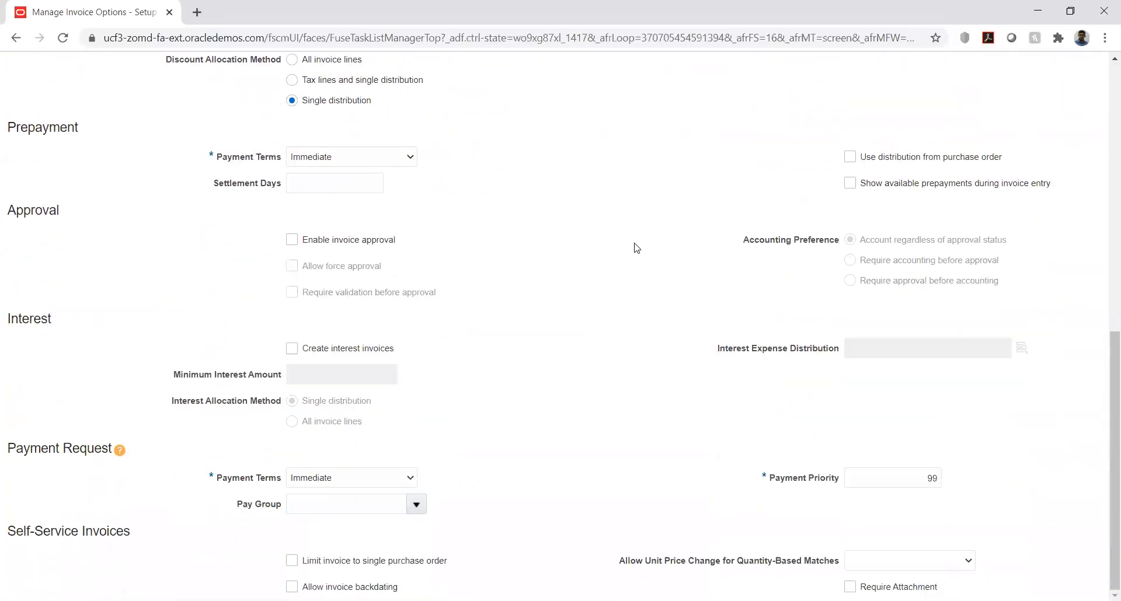
{"action": "scroll", "coordinate": [636, 248], "scroll_direction": "up", "scroll_amount": 7}
{"action": "scroll", "coordinate": [636, 248], "scroll_direction": "up", "scroll_amount": 2}
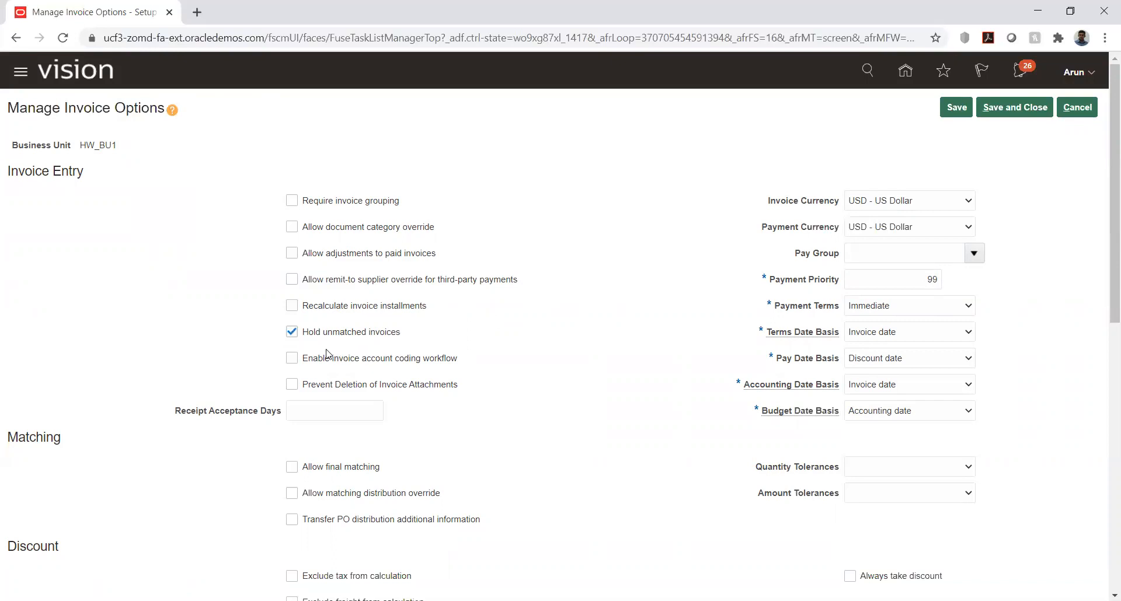
{"action": "left_click", "coordinate": [291, 333]}
Step: Examine the Receipt Acceptance Days, Invoice Currency and Payment Currency settings in the Invoice Entry section
{"action": "scroll", "coordinate": [538, 340], "scroll_direction": "down", "scroll_amount": 1}
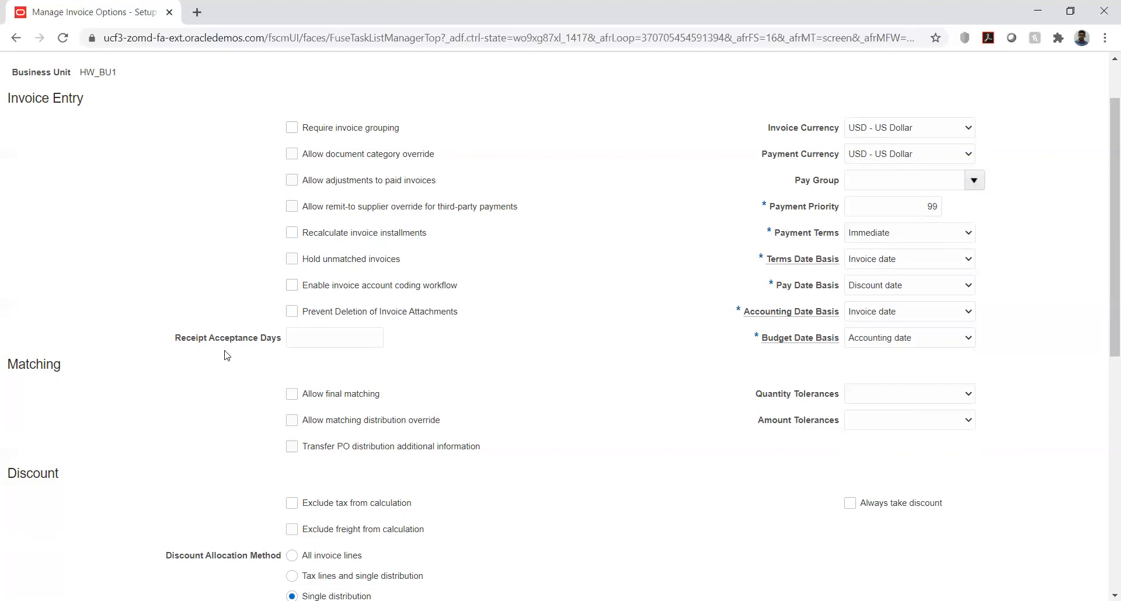
{"action": "left_click_drag", "start_coordinate": [209, 340], "coordinate": [256, 341]}
{"action": "left_click", "coordinate": [288, 370]}
{"action": "left_click_drag", "start_coordinate": [768, 130], "coordinate": [843, 129]}
{"action": "left_click_drag", "start_coordinate": [780, 156], "coordinate": [839, 156]}
{"action": "left_click", "coordinate": [736, 175]}
Step: Examine the available choices for Payment Terms, Terms Date Basis, Accounting Date Basis and Budget Date Basis in the Invoice Entry section
{"action": "left_click", "coordinate": [970, 234]}
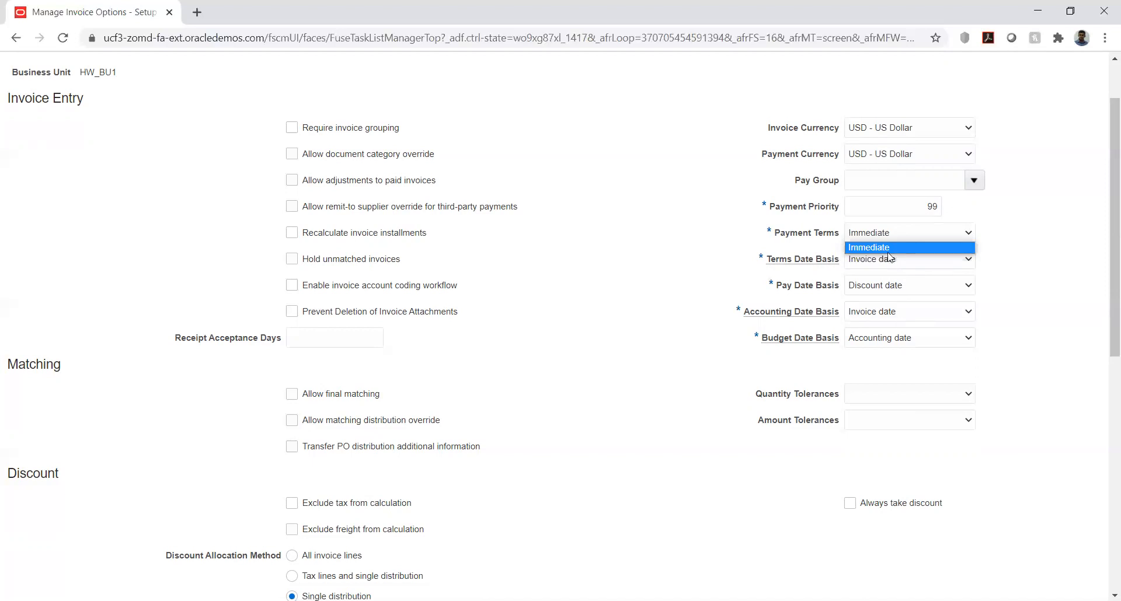
{"action": "left_click", "coordinate": [1033, 242]}
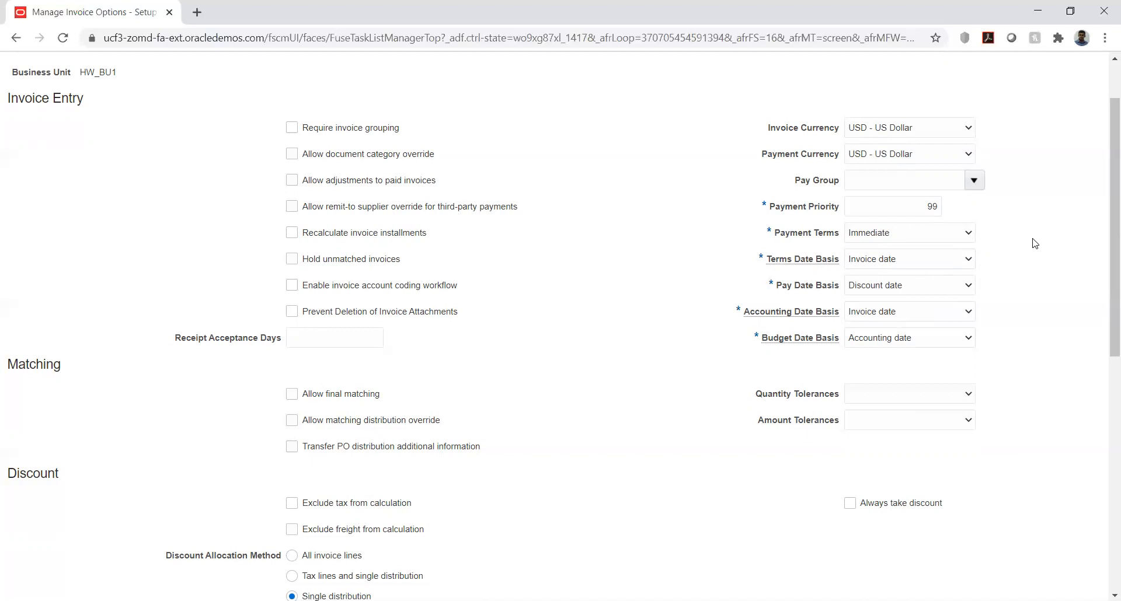
{"action": "left_click", "coordinate": [938, 260]}
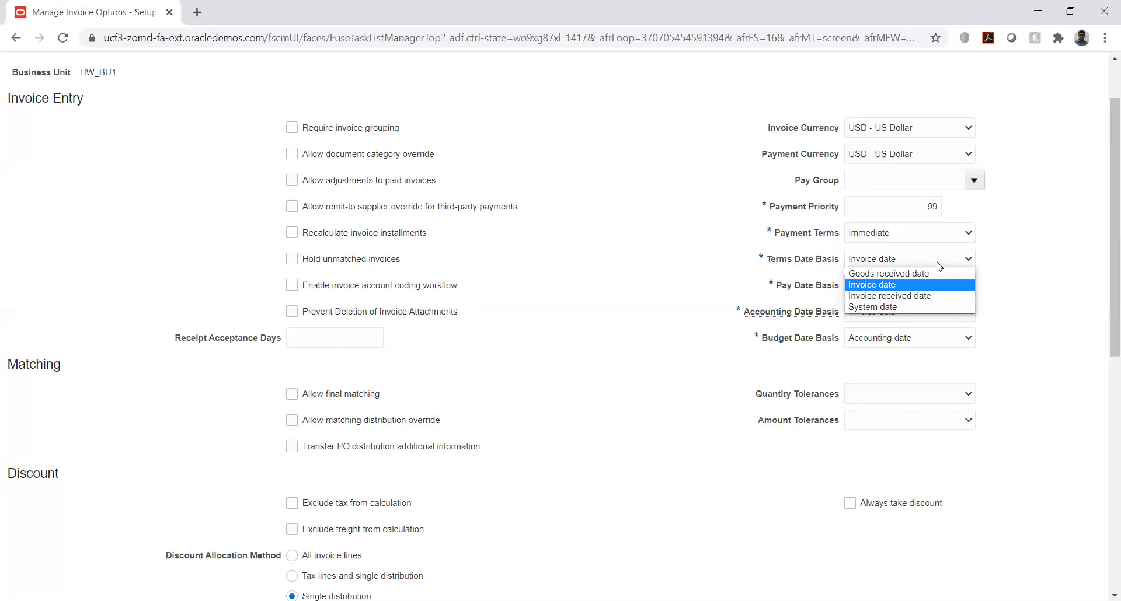
{"action": "left_click", "coordinate": [1038, 252]}
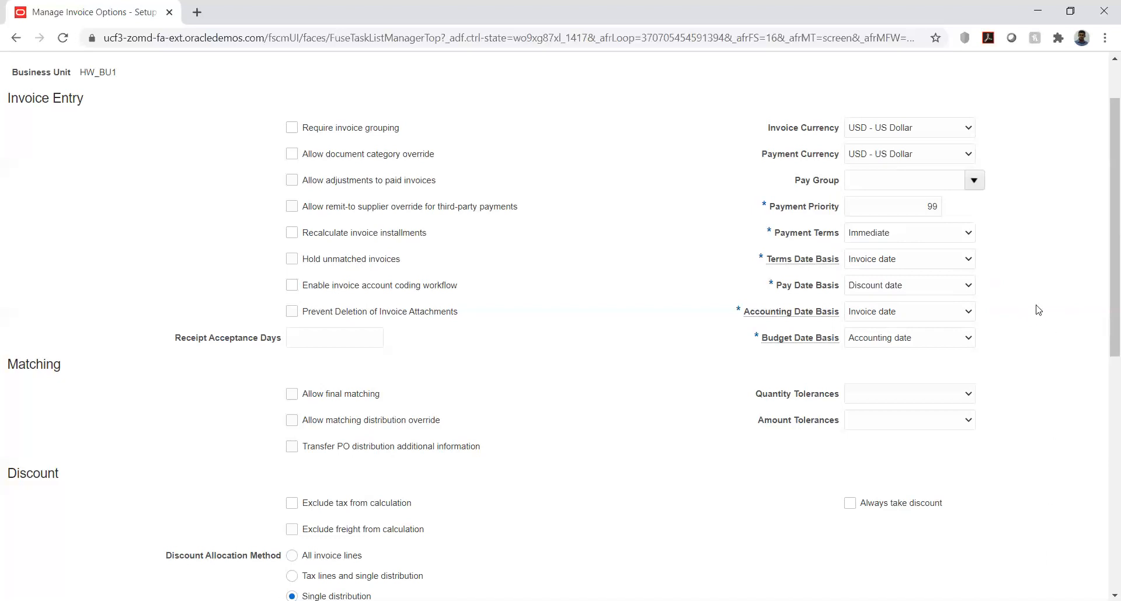
{"action": "left_click", "coordinate": [959, 314]}
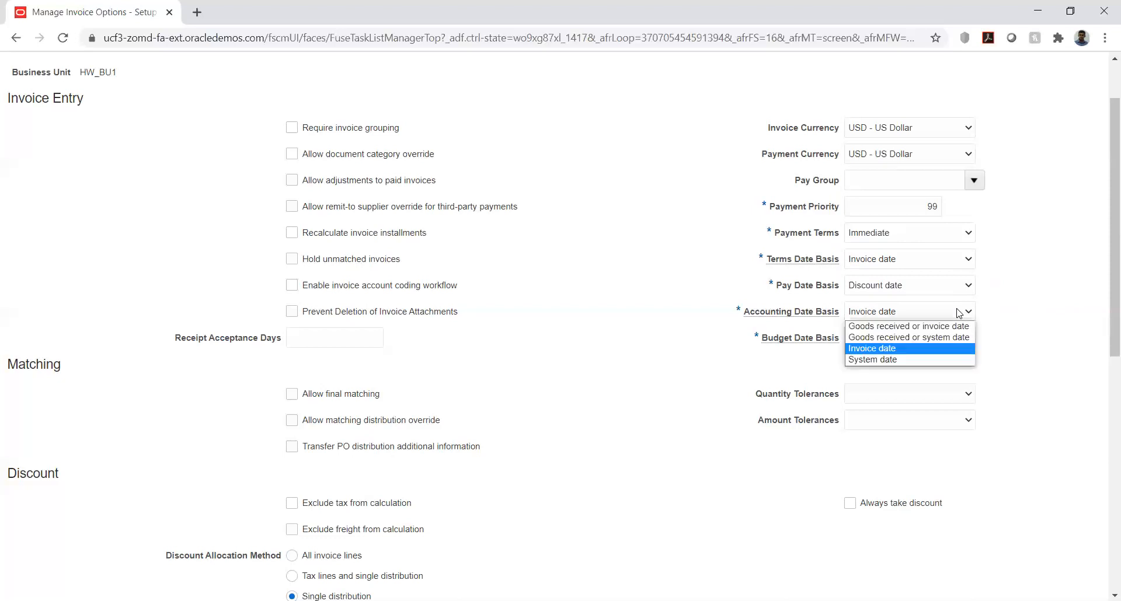
{"action": "left_click", "coordinate": [1010, 318]}
{"action": "left_click", "coordinate": [962, 343]}
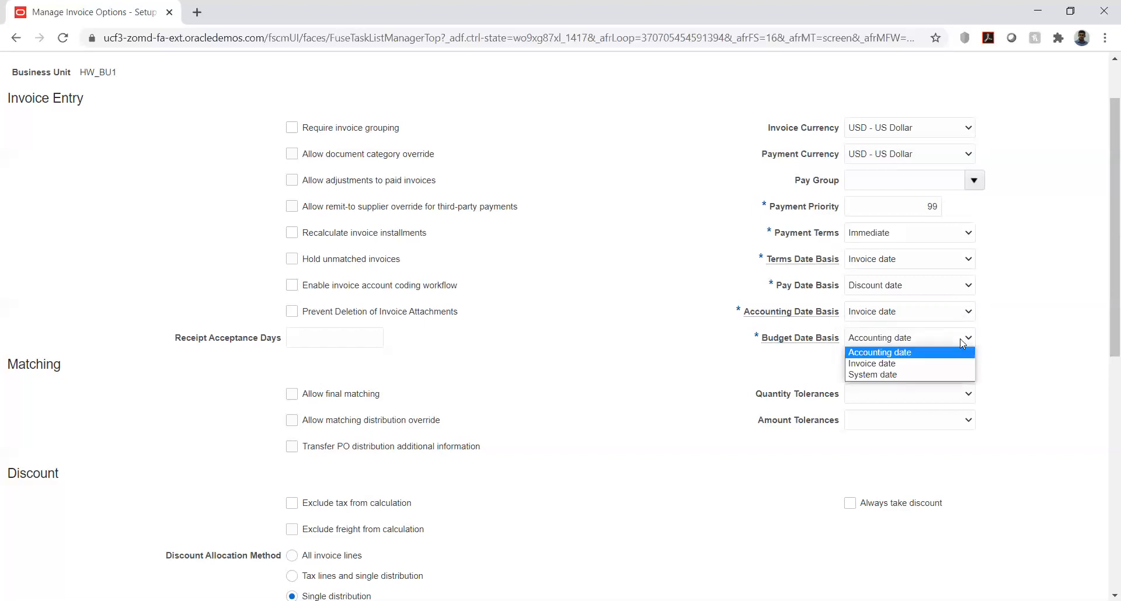
{"action": "left_click", "coordinate": [1033, 349]}
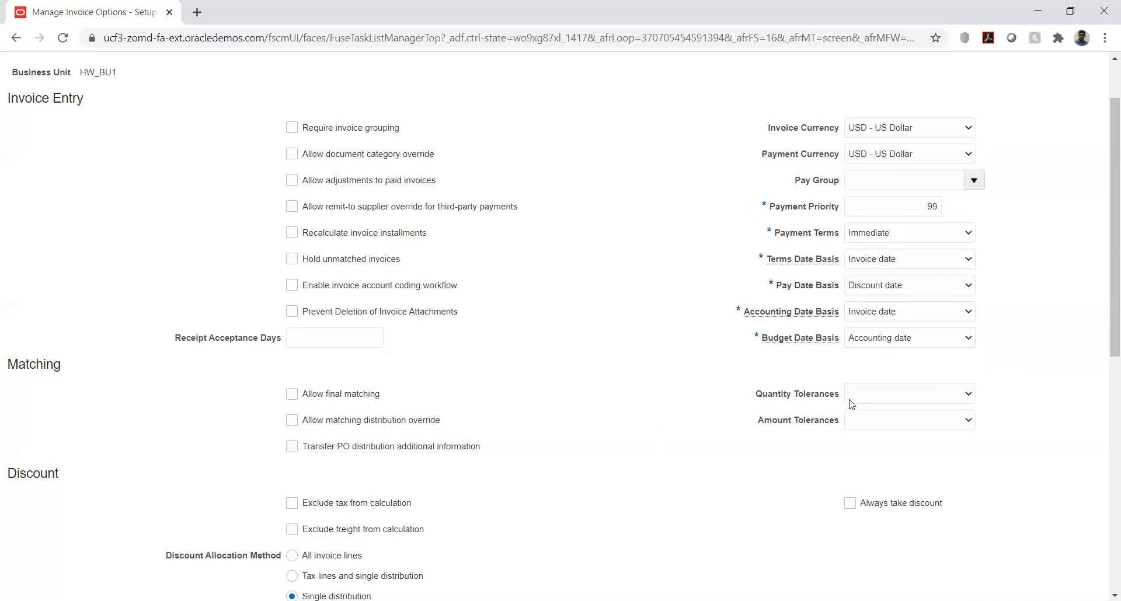
Step: Review the remaining invoice option sections, from Matching, Discount and Prepayment through Approval, Interest, Payment Request and Self-Service Invoices
{"action": "scroll", "coordinate": [583, 326], "scroll_direction": "down", "scroll_amount": 4}
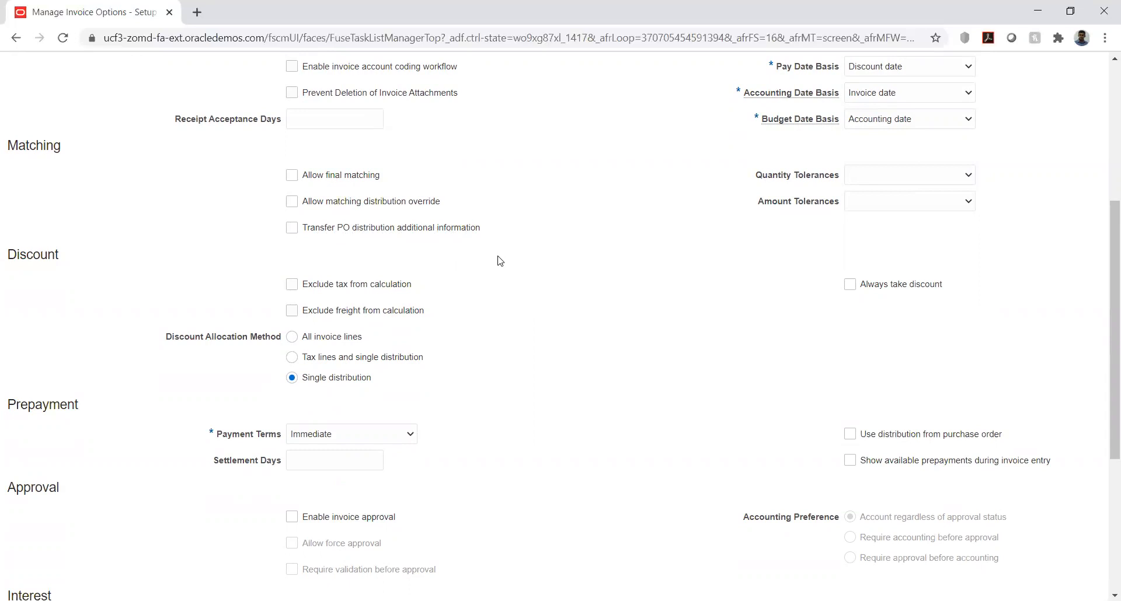
{"action": "scroll", "coordinate": [532, 263], "scroll_direction": "down", "scroll_amount": 1}
{"action": "scroll", "coordinate": [532, 263], "scroll_direction": "down", "scroll_amount": 1}
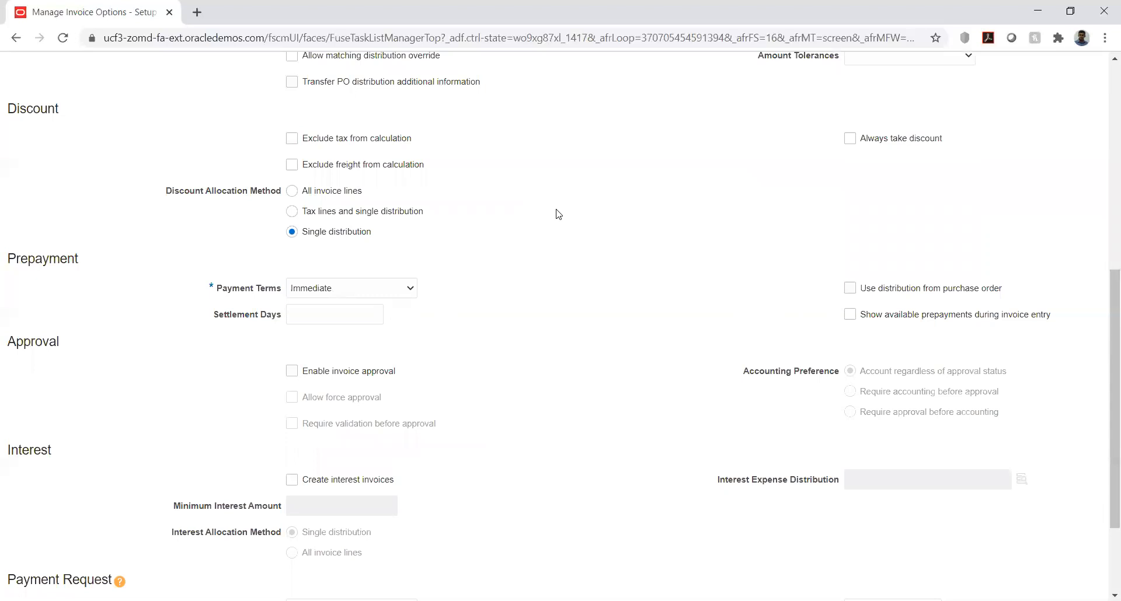
{"action": "scroll", "coordinate": [558, 215], "scroll_direction": "down", "scroll_amount": 2}
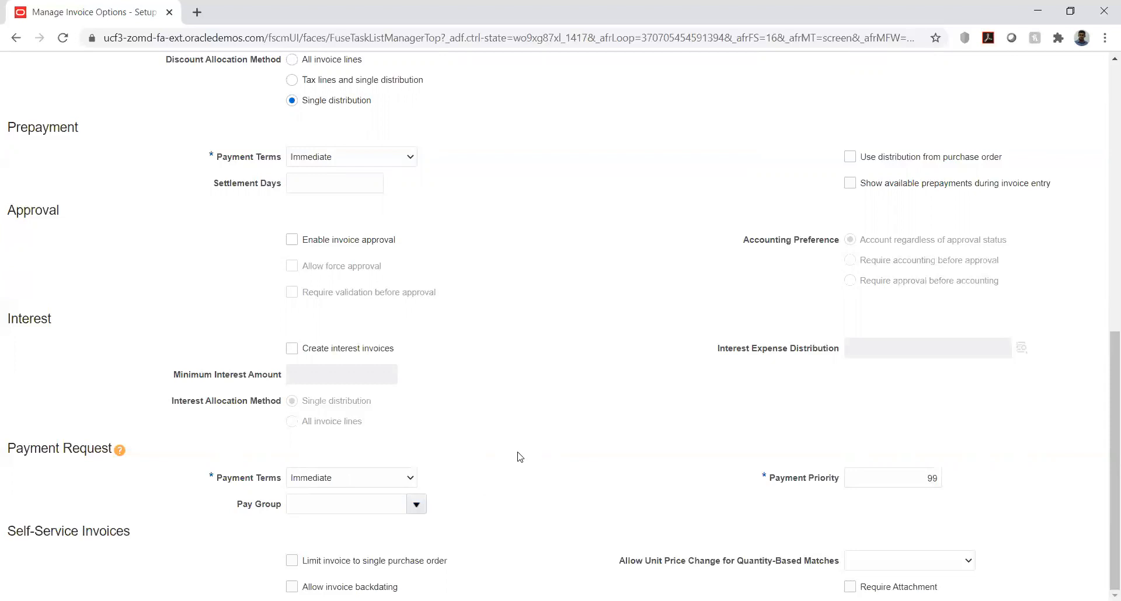
Step: Save and close HW_BU1's invoice options, and open the Manage Payment Options task for HW_BU1
{"action": "scroll", "coordinate": [595, 431], "scroll_direction": "up", "scroll_amount": 10}
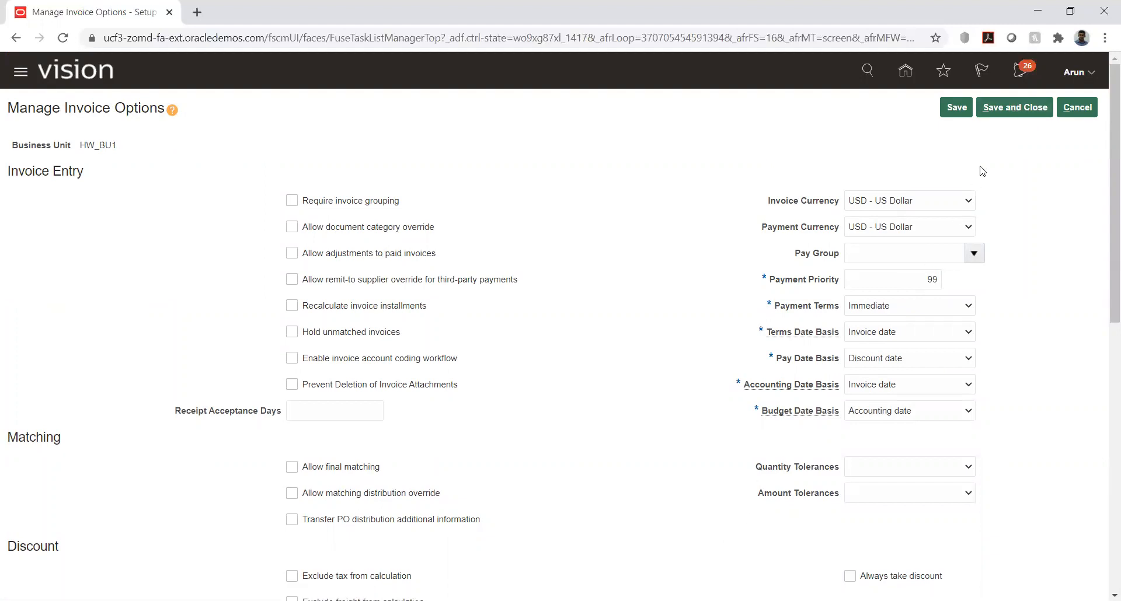
{"action": "left_click", "coordinate": [992, 106]}
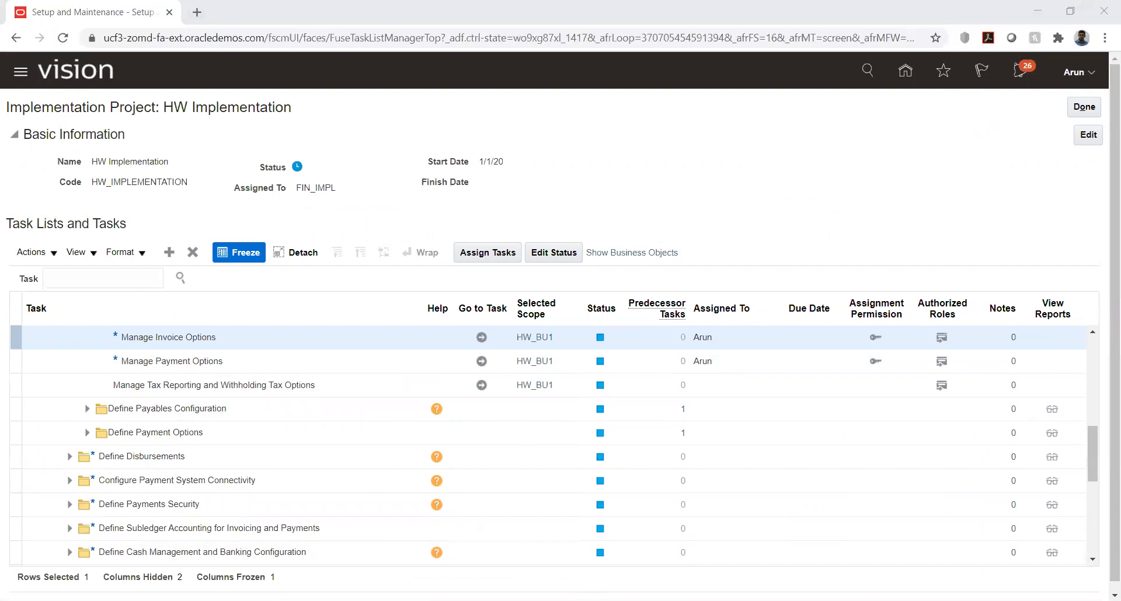
{"action": "left_click", "coordinate": [481, 362]}
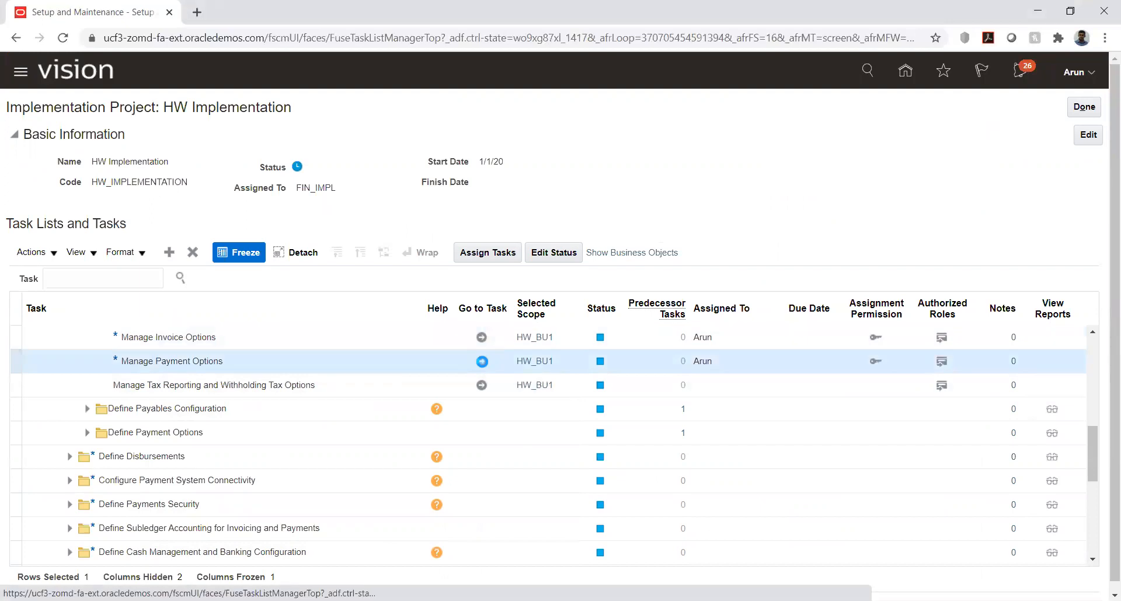
{"action": "left_click", "coordinate": [481, 362]}
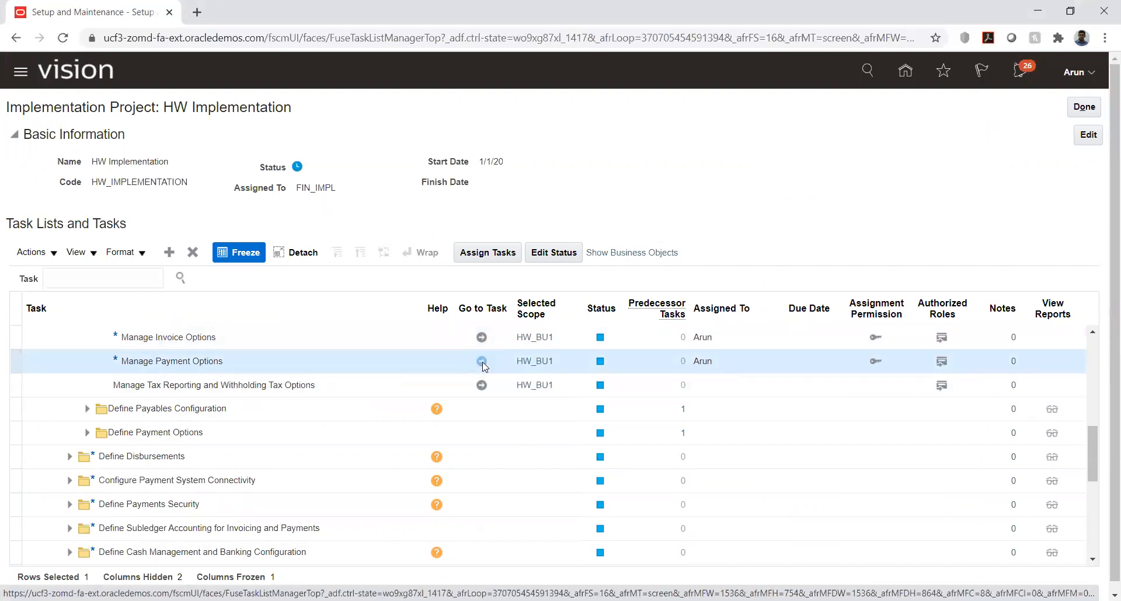
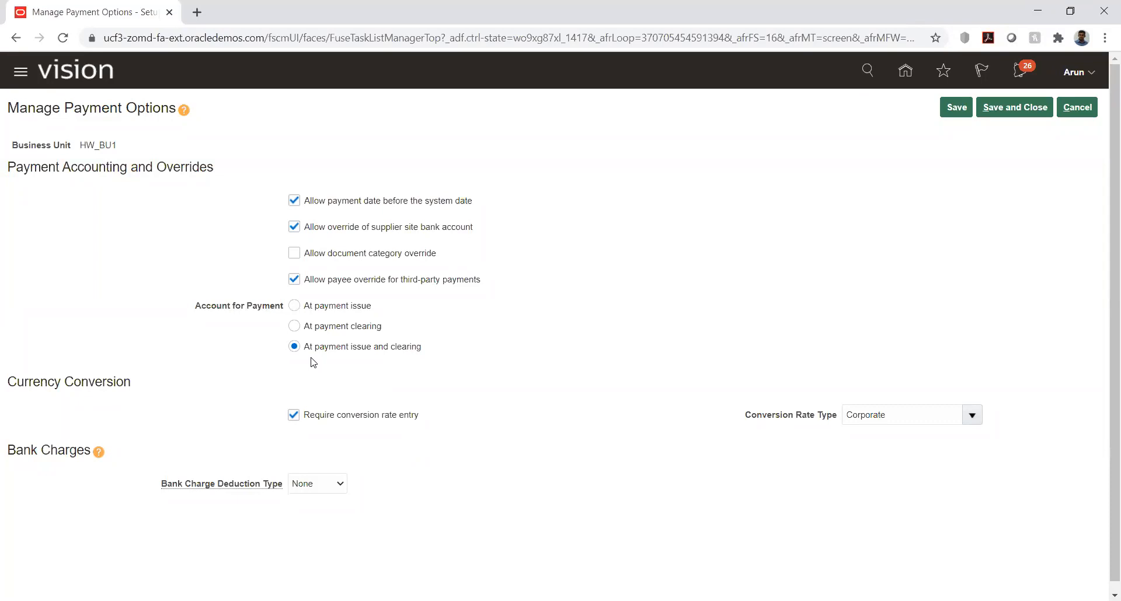
Step: Check the Account for Payment choices for HW_BU1, and save and close its payment options
{"action": "left_click_drag", "start_coordinate": [320, 358], "coordinate": [372, 363]}
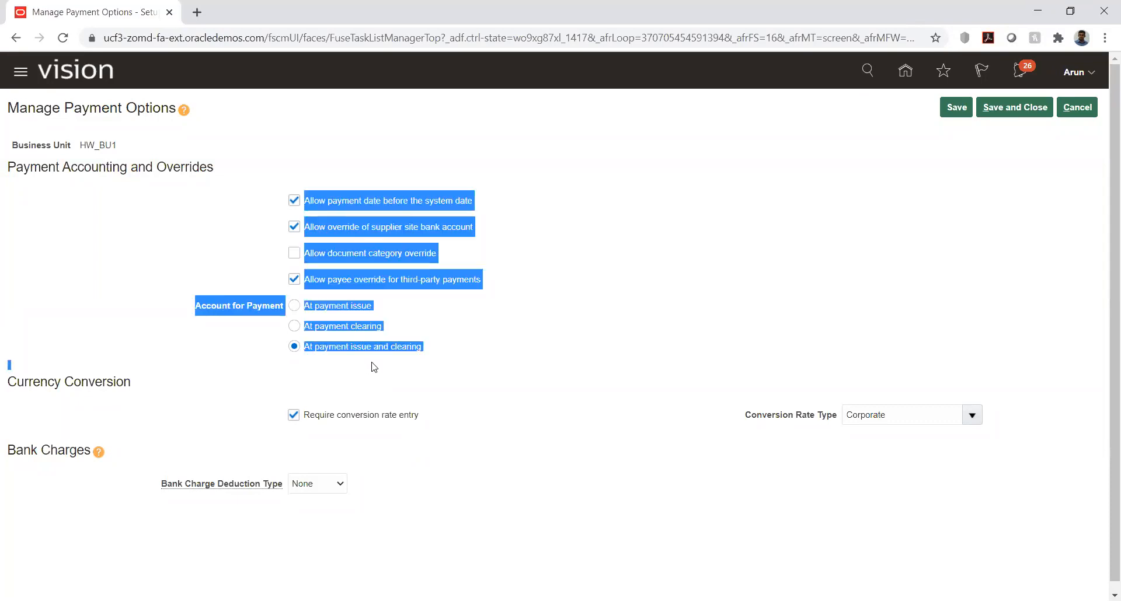
{"action": "left_click", "coordinate": [373, 367]}
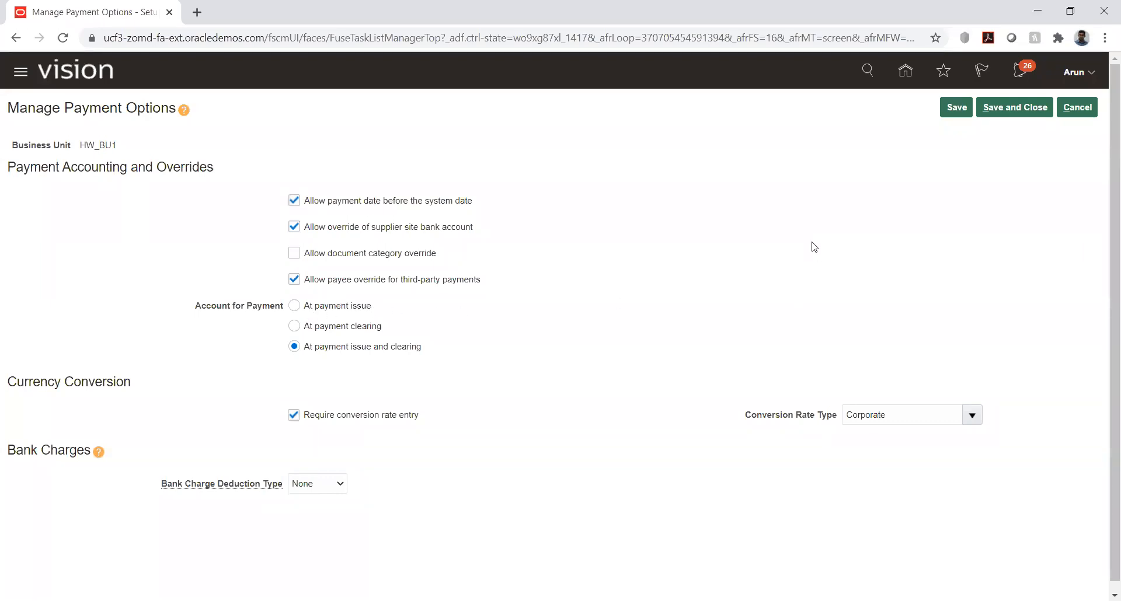
{"action": "left_click", "coordinate": [954, 115]}
{"action": "left_click", "coordinate": [1014, 108]}
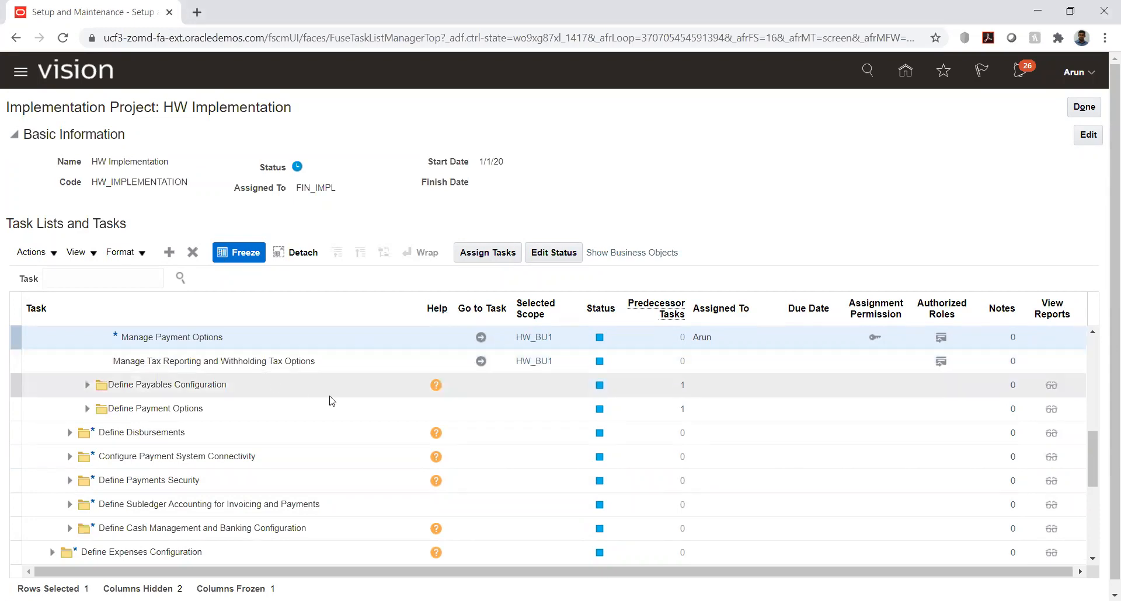
Step: Search the implementation project's tasks for %distrib% and open the Manage Distribution Sets task from the Payables configuration
{"action": "scroll", "coordinate": [201, 403], "scroll_direction": "up", "scroll_amount": 2}
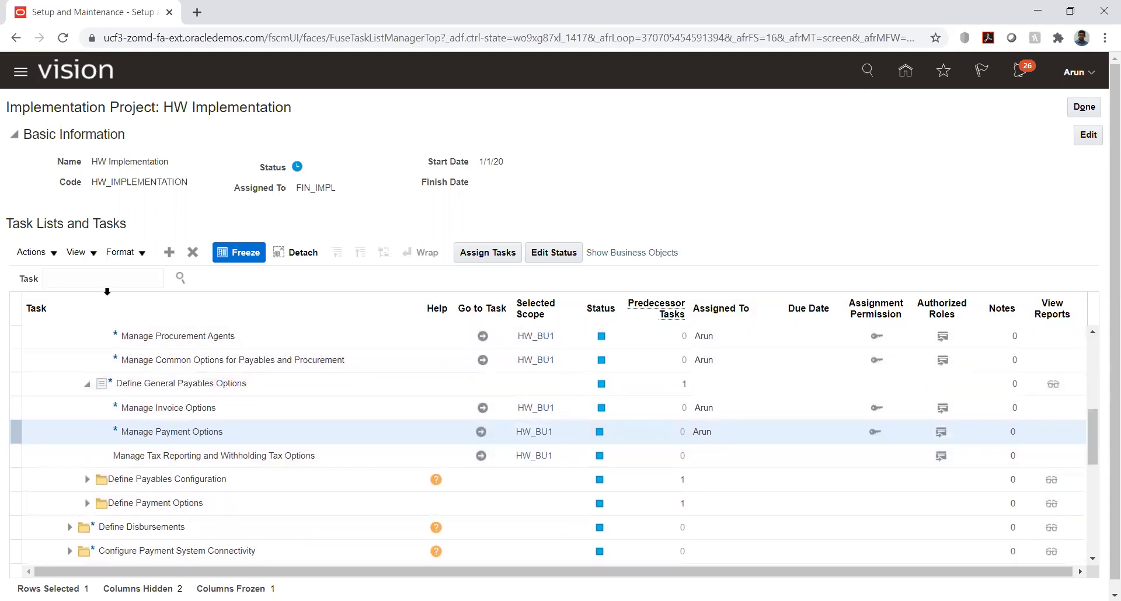
{"action": "left_click", "coordinate": [106, 281]}
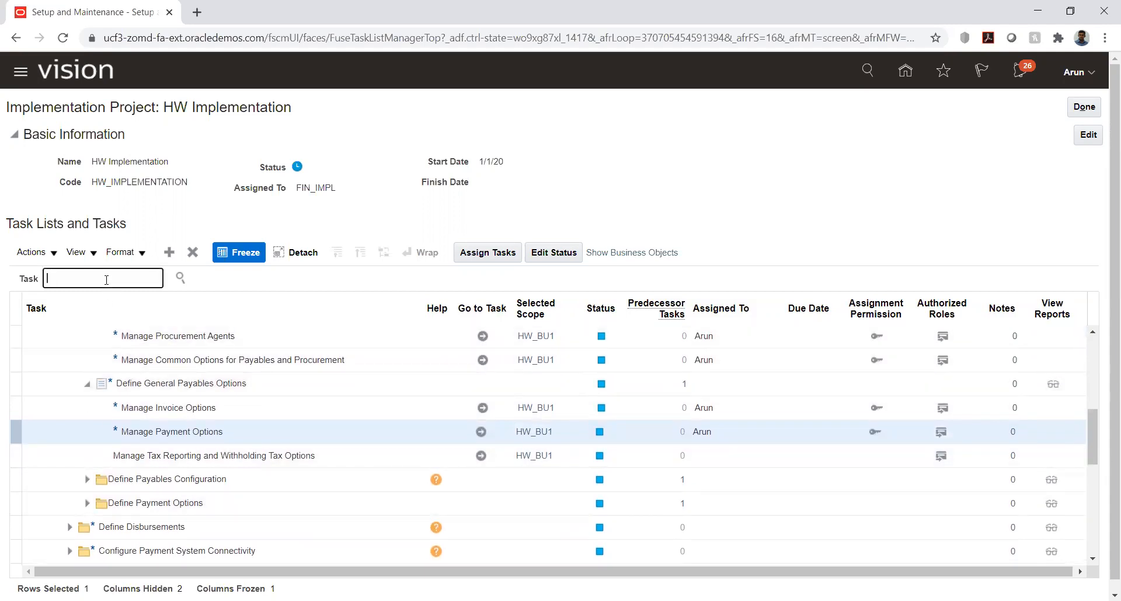
{"action": "type", "text": "%"}
{"action": "type", "text": "distrib%"}
{"action": "key", "text": "Return"}
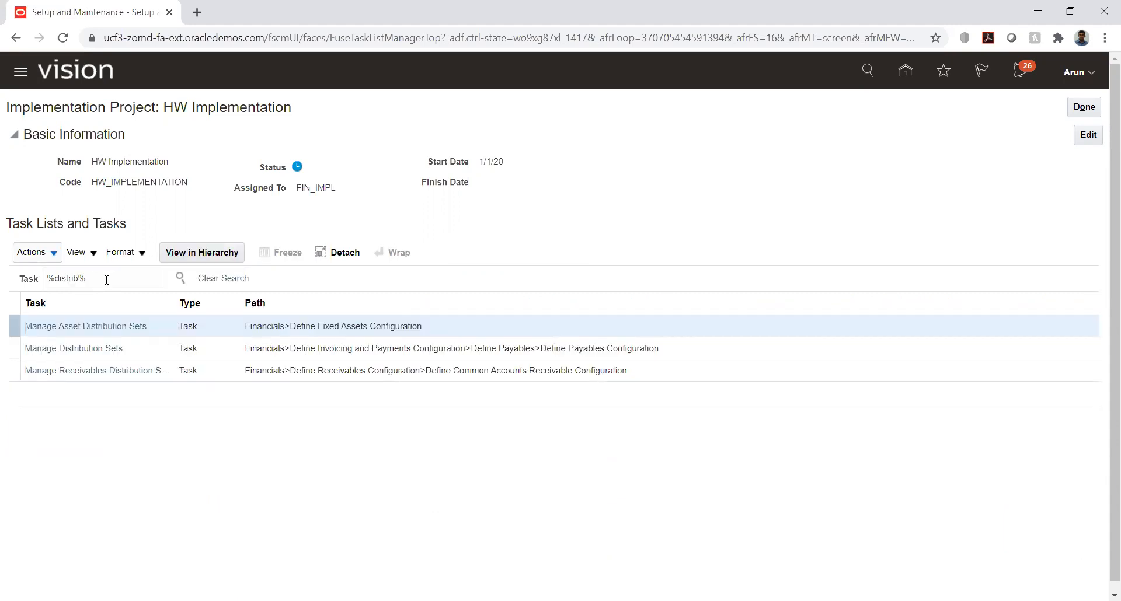
{"action": "left_click", "coordinate": [85, 352]}
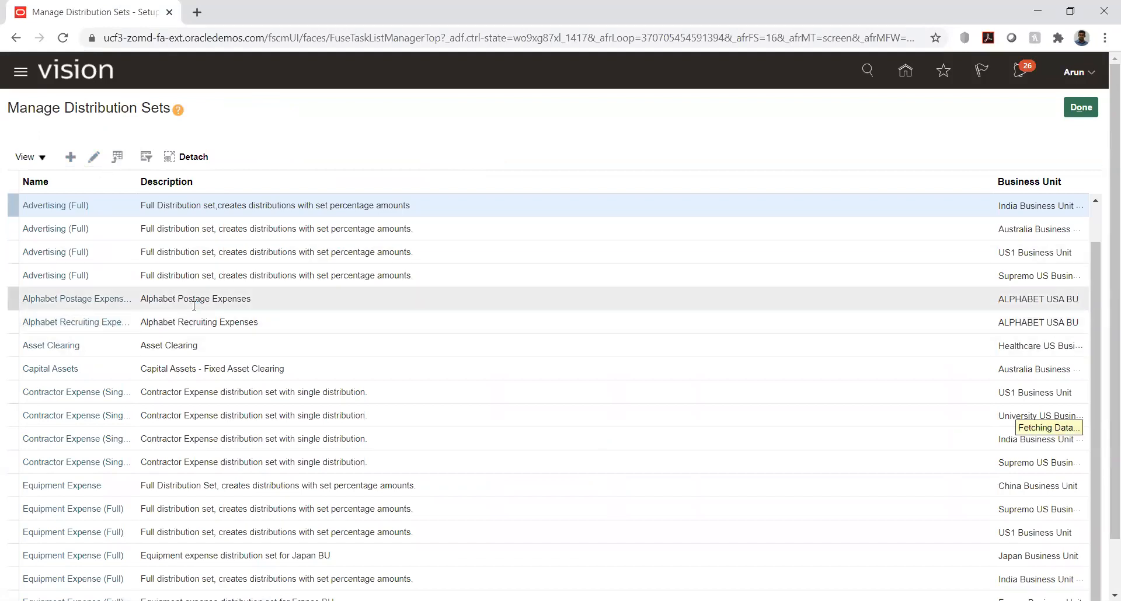
Step: Review the details of HW_BU1's HW_DS distribution set, save and close it, and return to the implementation project
{"action": "scroll", "coordinate": [194, 305], "scroll_direction": "down", "scroll_amount": 10}
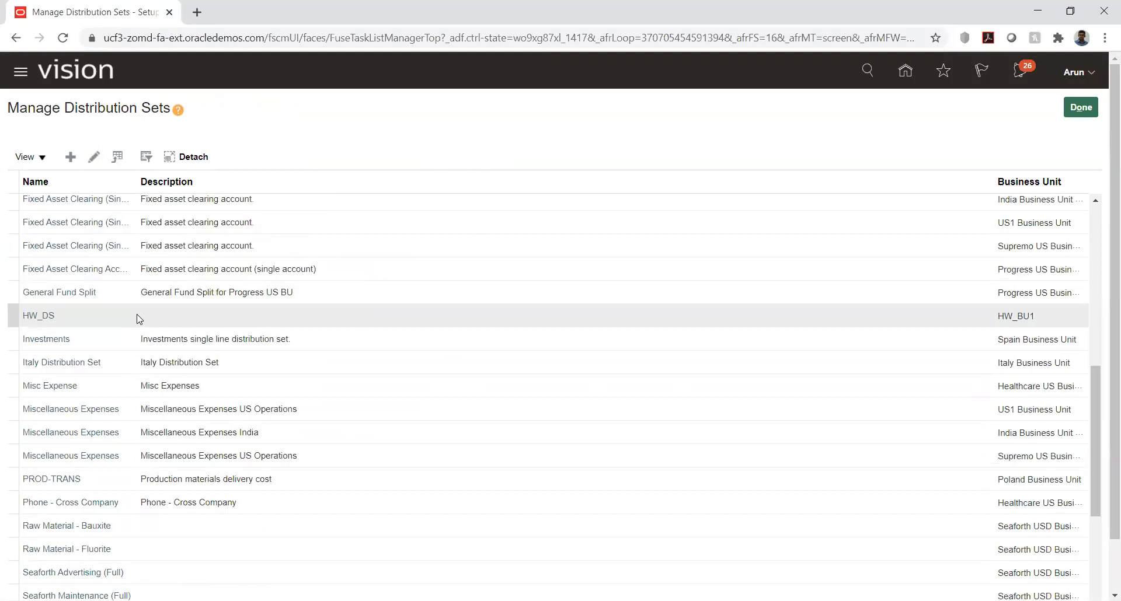
{"action": "left_click", "coordinate": [36, 315]}
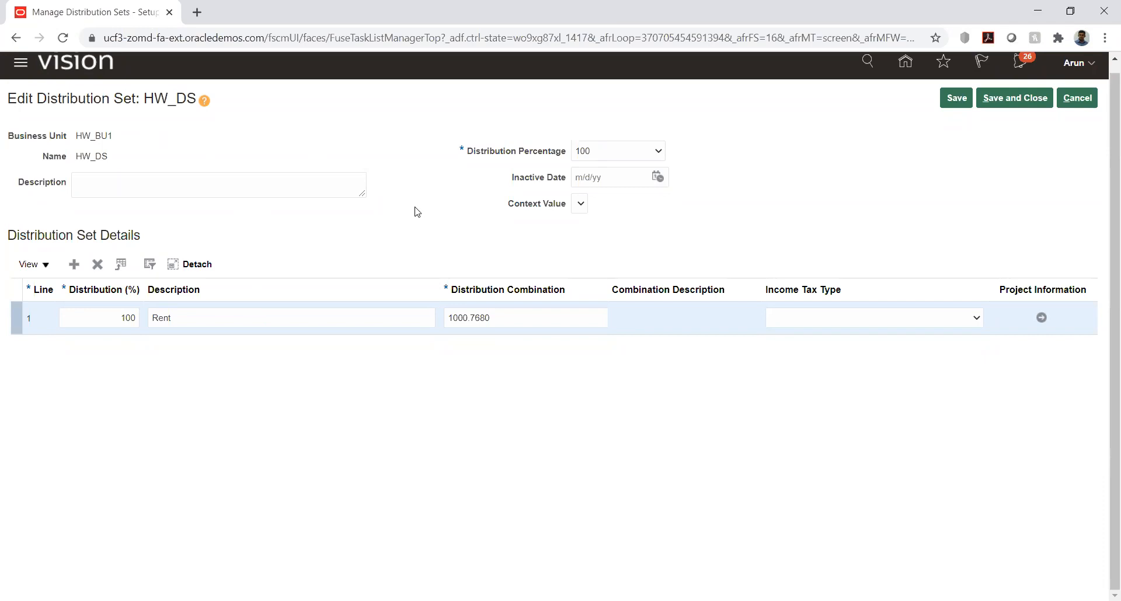
{"action": "left_click", "coordinate": [1012, 98]}
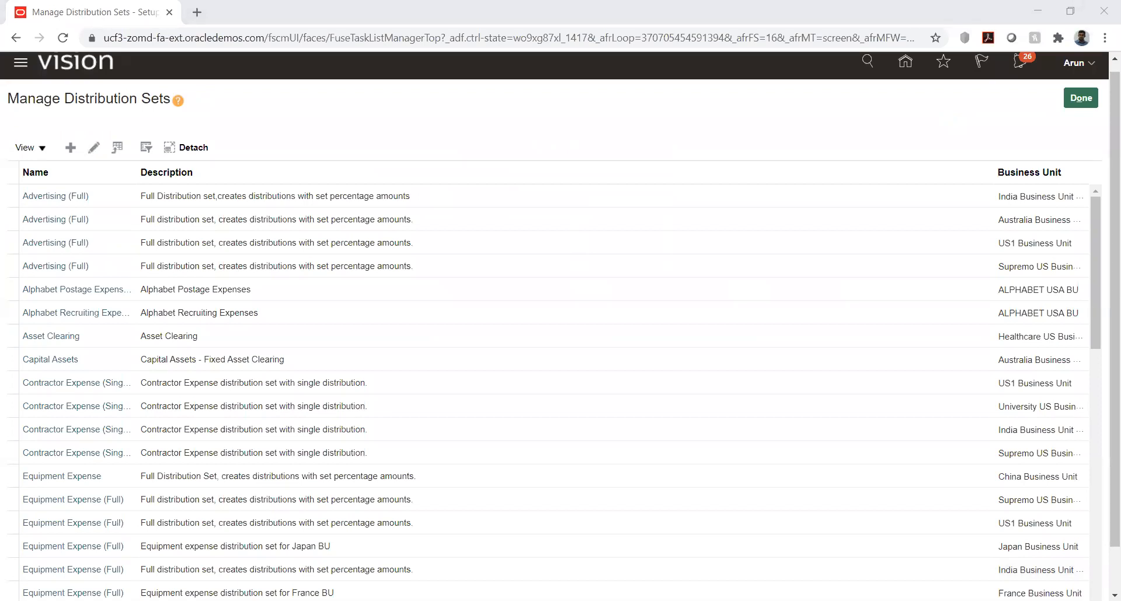
{"action": "left_click", "coordinate": [1088, 98]}
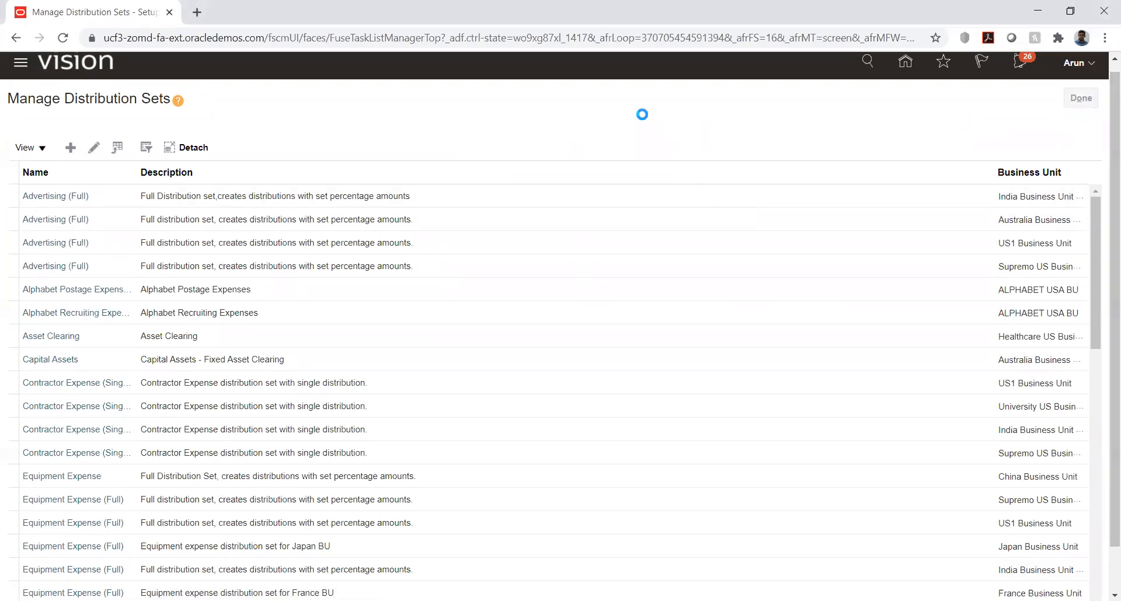
Step: Search the project's tasks for manage user and open the Manage Users task under Define Users for Financials
{"action": "triple_click", "coordinate": [81, 269]}
{"action": "type", "text": "manage user"}
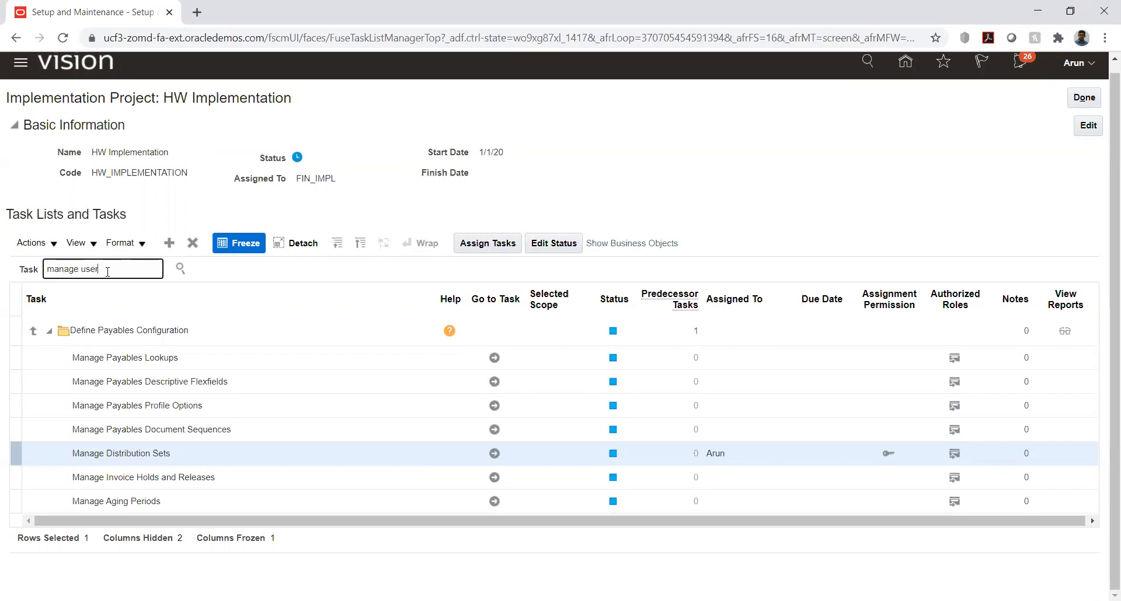
{"action": "key", "text": "Return"}
{"action": "scroll", "coordinate": [160, 402], "scroll_direction": "down", "scroll_amount": 5}
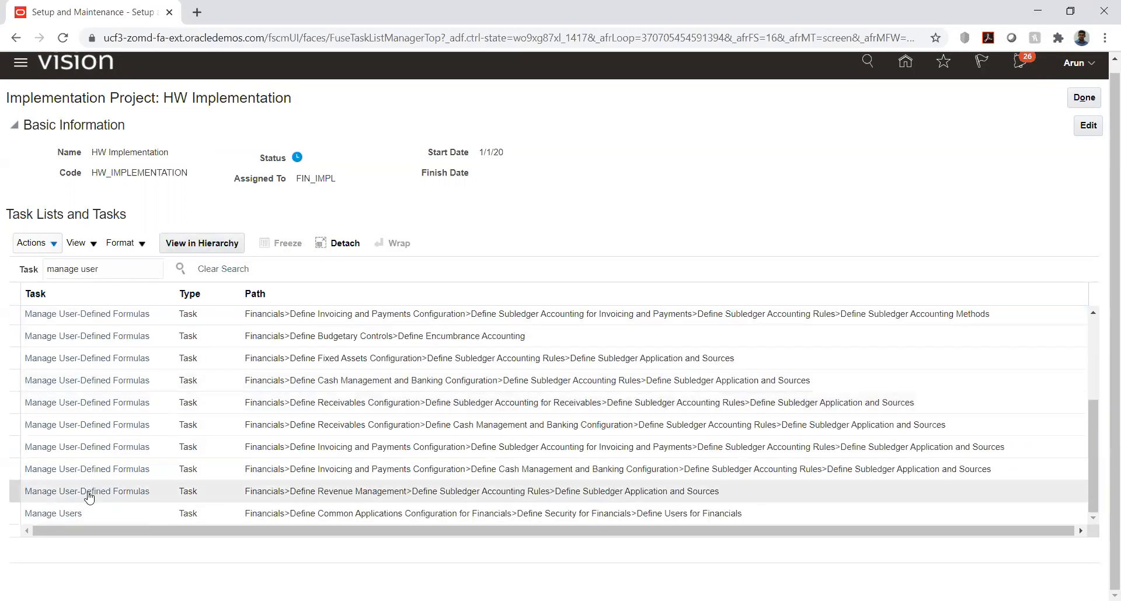
{"action": "left_click", "coordinate": [70, 513]}
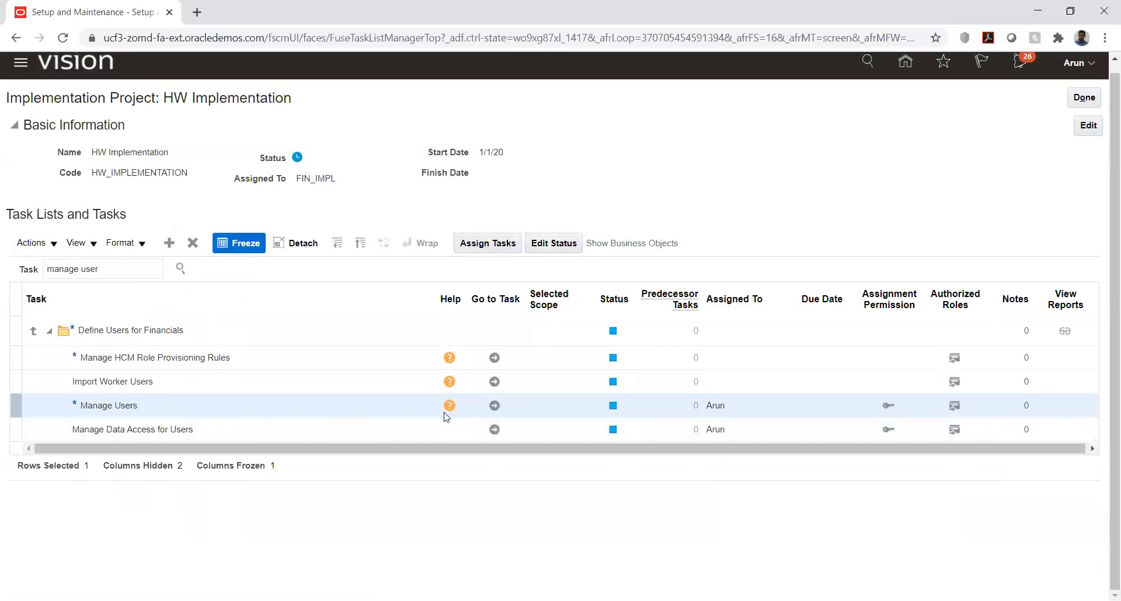
{"action": "left_click", "coordinate": [494, 405]}
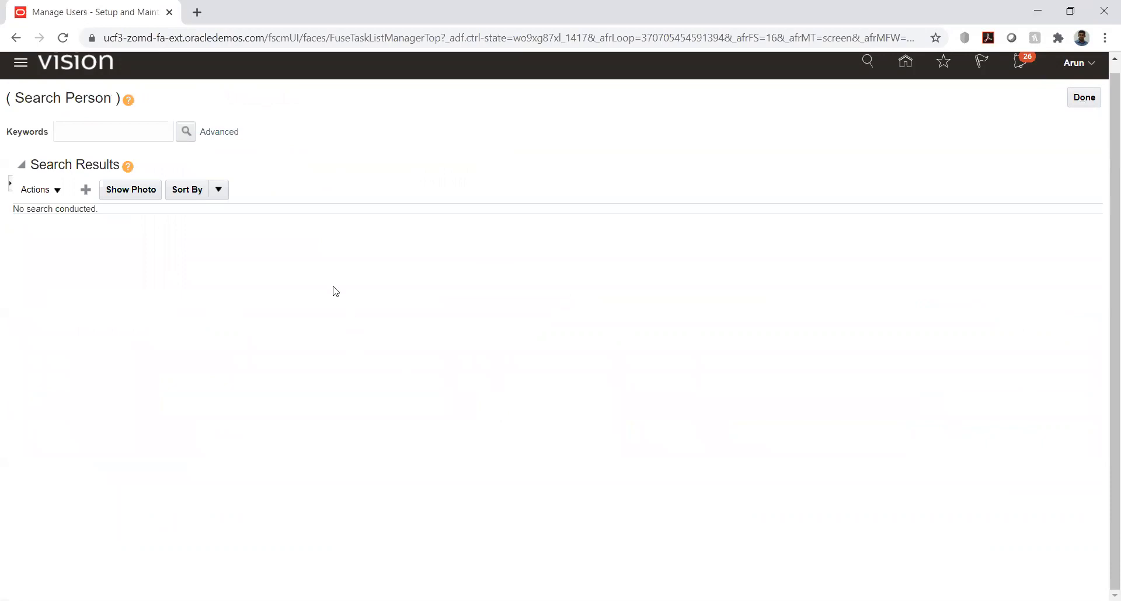
Step: Search for the person by name and open the record of the matching user for editing
{"action": "left_click", "coordinate": [95, 133]}
{"action": "type", "text": "Arun"}
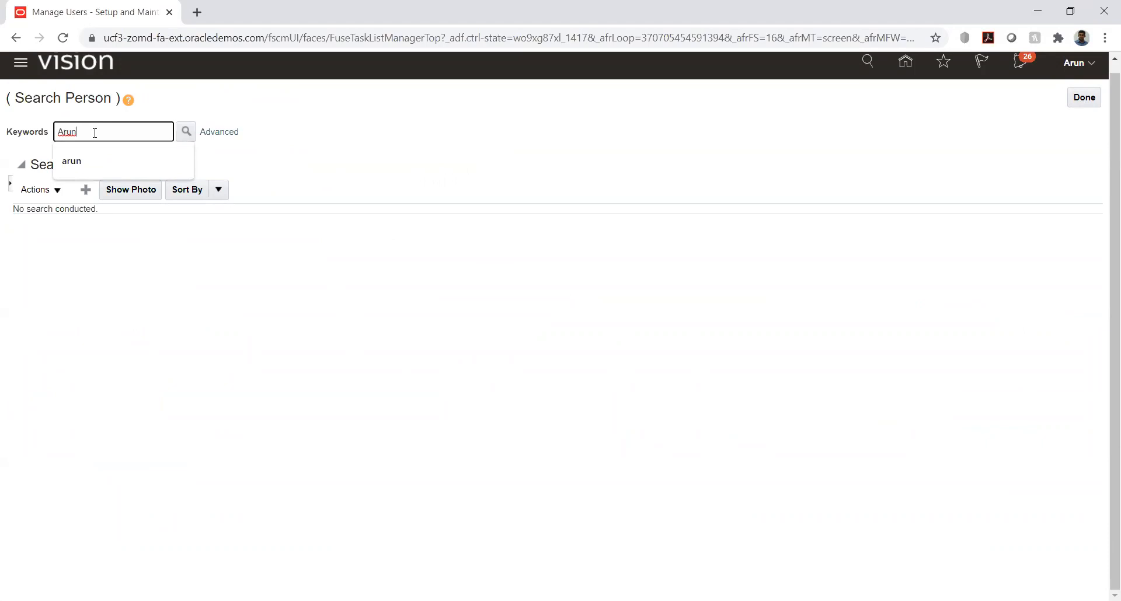
{"action": "key", "text": "Return"}
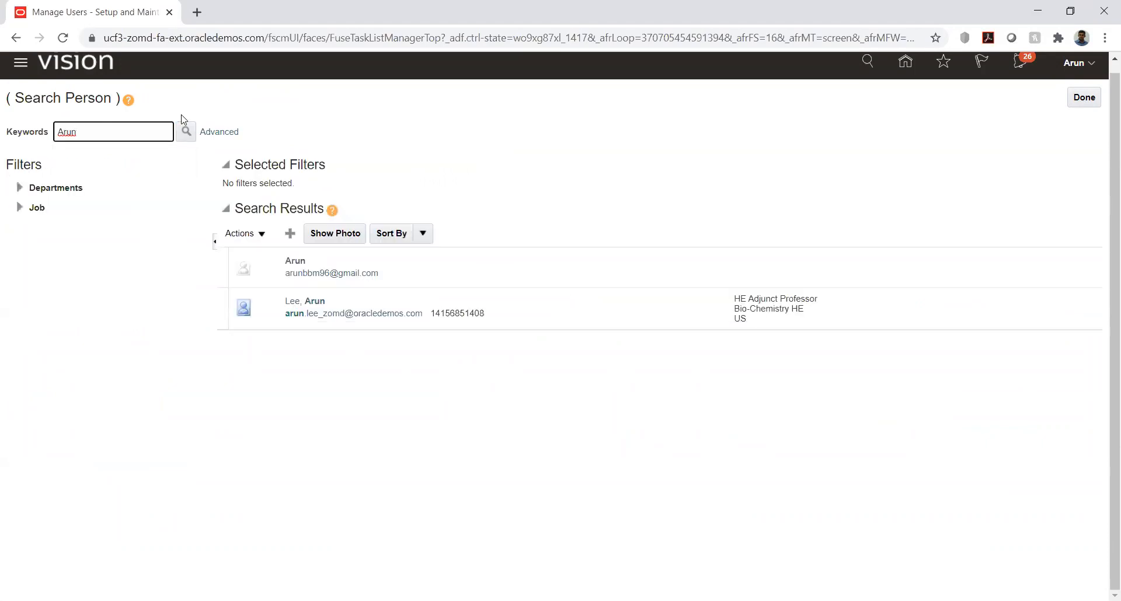
{"action": "left_click", "coordinate": [297, 263]}
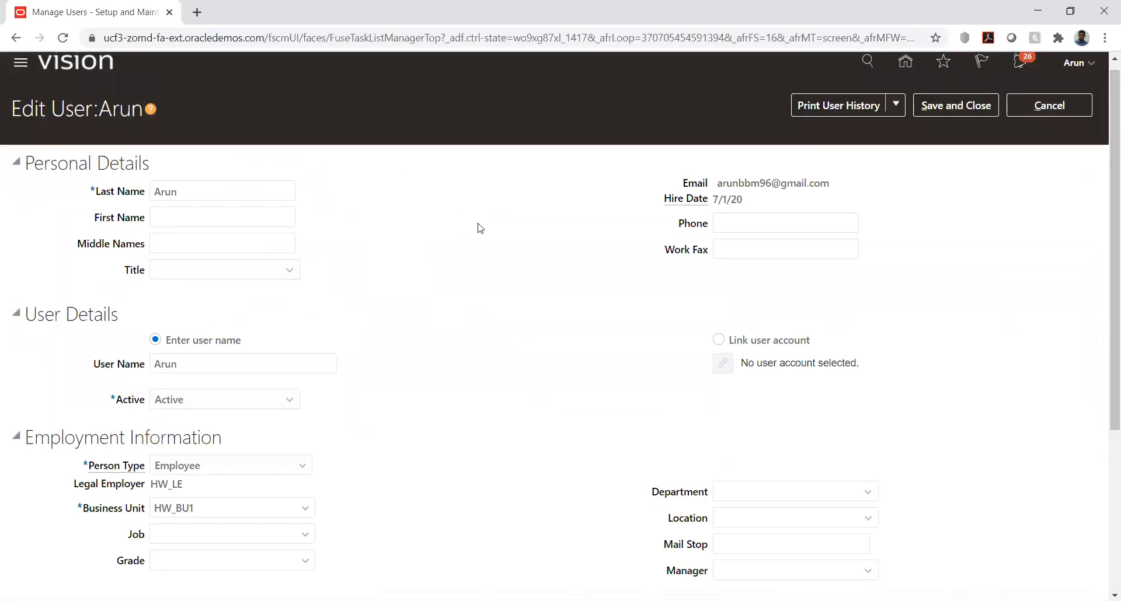
Step: Review the user's personal, account, employment and role details, especially Legal Employer, save and close the record, and leave the person search
{"action": "scroll", "coordinate": [480, 227], "scroll_direction": "down", "scroll_amount": 4}
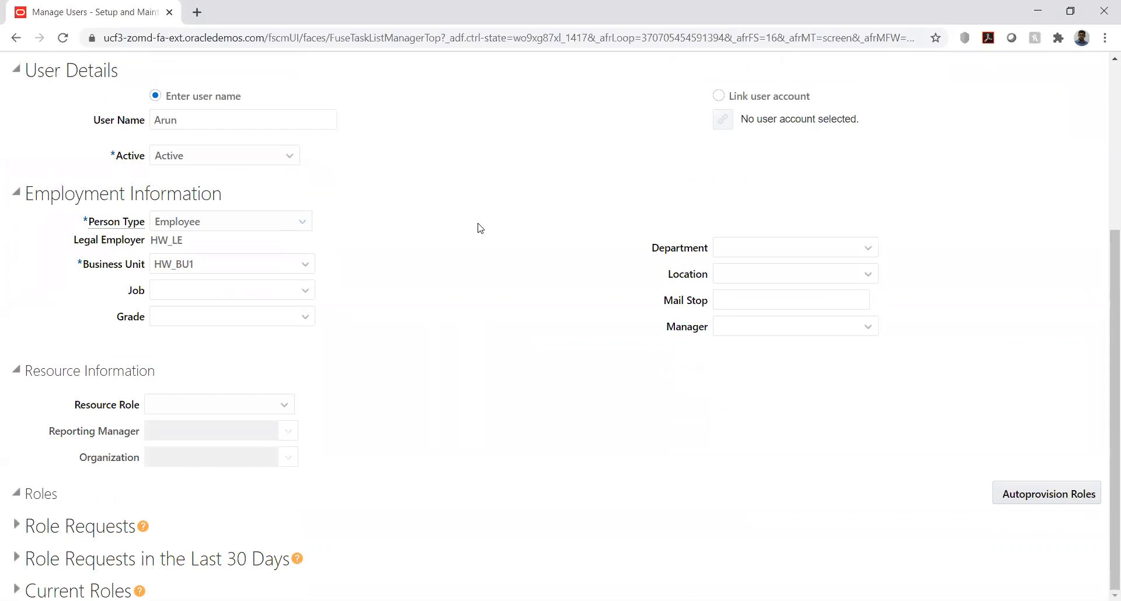
{"action": "scroll", "coordinate": [480, 227], "scroll_direction": "up", "scroll_amount": 4}
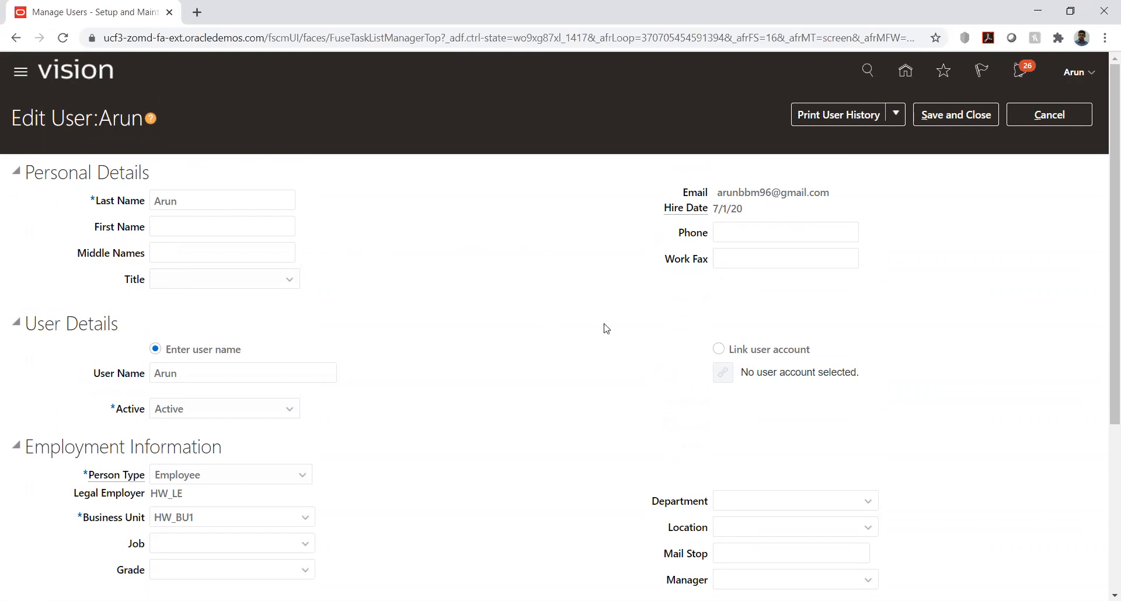
{"action": "scroll", "coordinate": [603, 326], "scroll_direction": "down", "scroll_amount": 1}
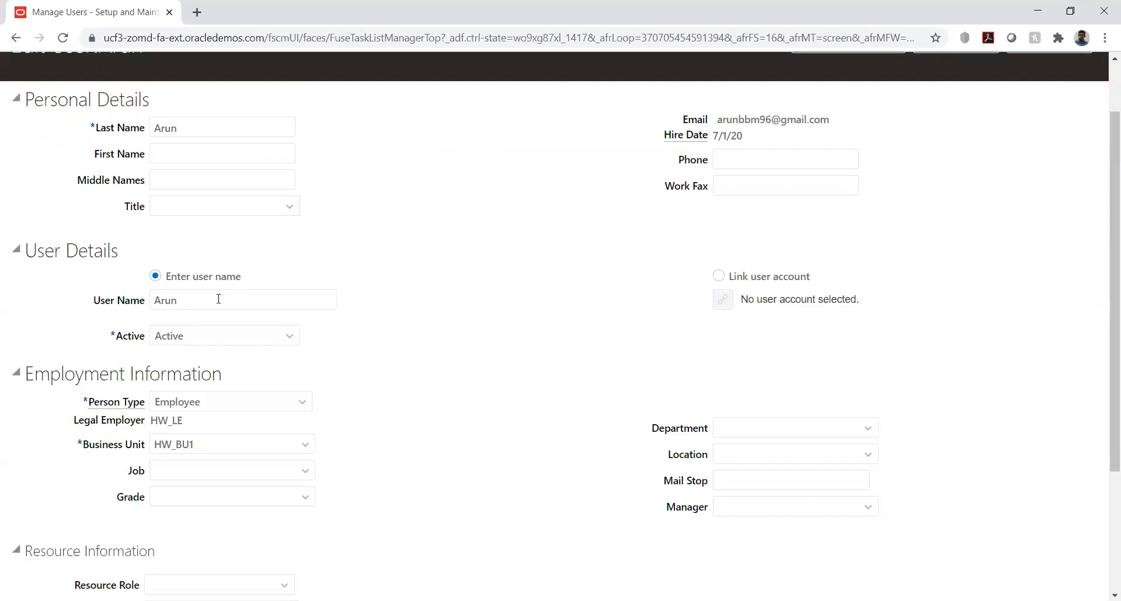
{"action": "scroll", "coordinate": [462, 262], "scroll_direction": "down", "scroll_amount": 2}
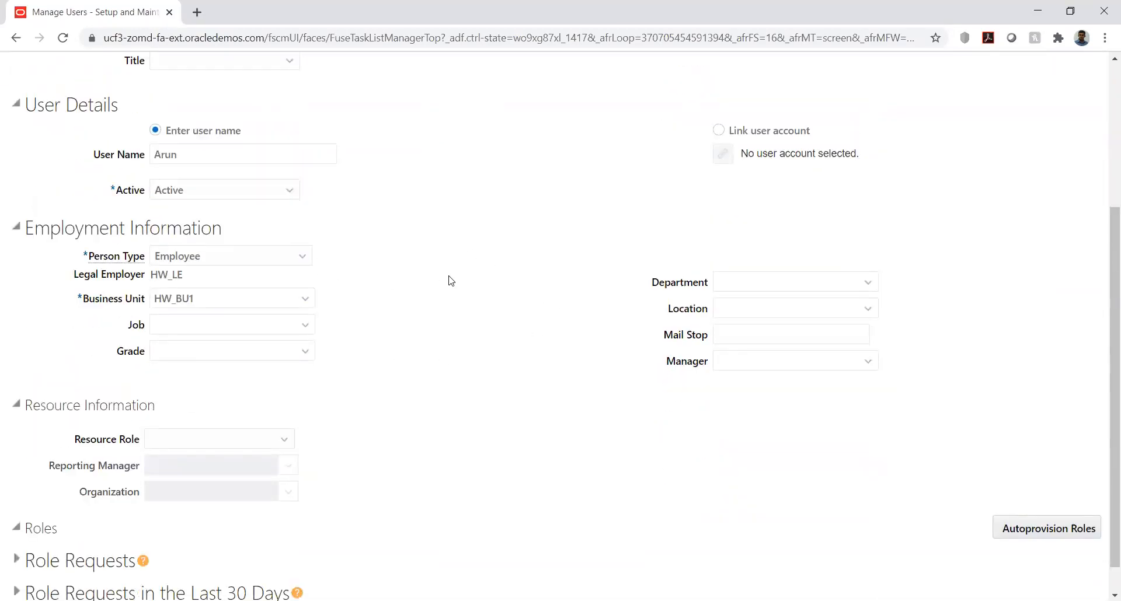
{"action": "left_click_drag", "start_coordinate": [152, 275], "coordinate": [189, 278]}
{"action": "left_click", "coordinate": [375, 295]}
{"action": "left_click_drag", "start_coordinate": [153, 273], "coordinate": [183, 274]}
{"action": "left_click", "coordinate": [230, 289]}
{"action": "scroll", "coordinate": [552, 314], "scroll_direction": "down", "scroll_amount": 1}
{"action": "scroll", "coordinate": [548, 313], "scroll_direction": "up", "scroll_amount": 5}
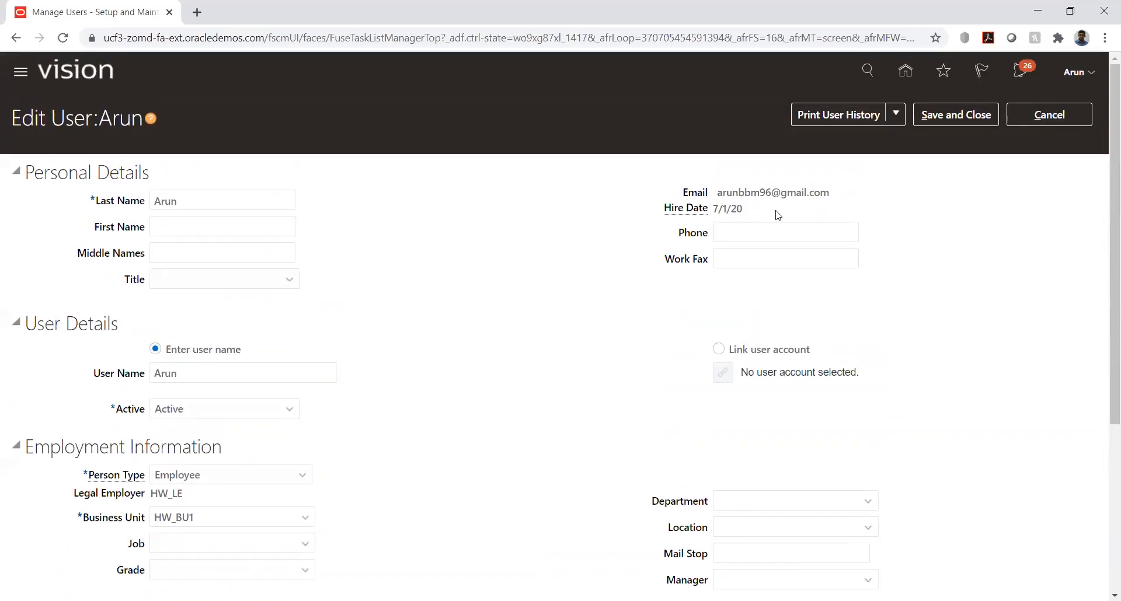
{"action": "left_click", "coordinate": [956, 115]}
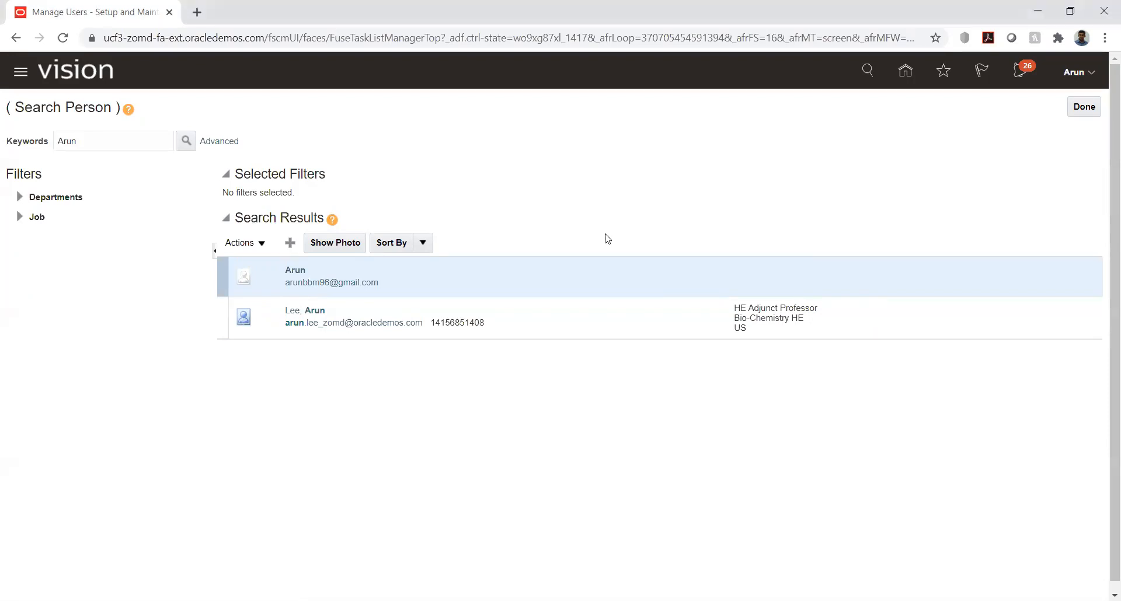
{"action": "left_click", "coordinate": [1074, 111]}
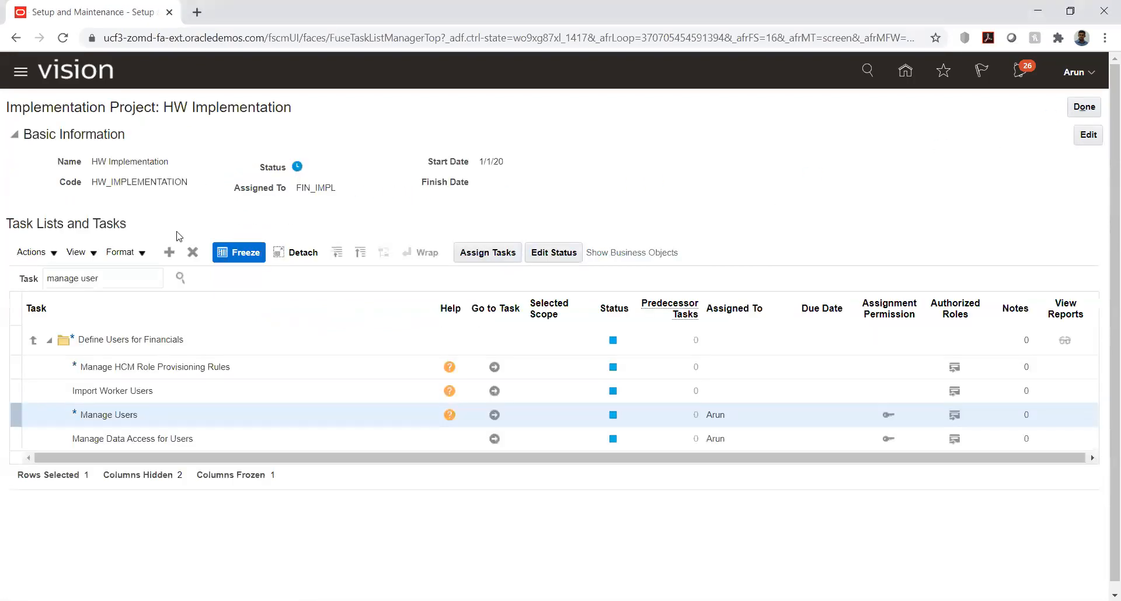
Step: Search the project's tasks for %proc%agen%, open the Manage Procurement Agents task and start a new procurement agent
{"action": "triple_click", "coordinate": [126, 284]}
{"action": "type", "text": "%proc%ager"}
{"action": "type", "text": "%"}
{"action": "key", "text": "Return"}
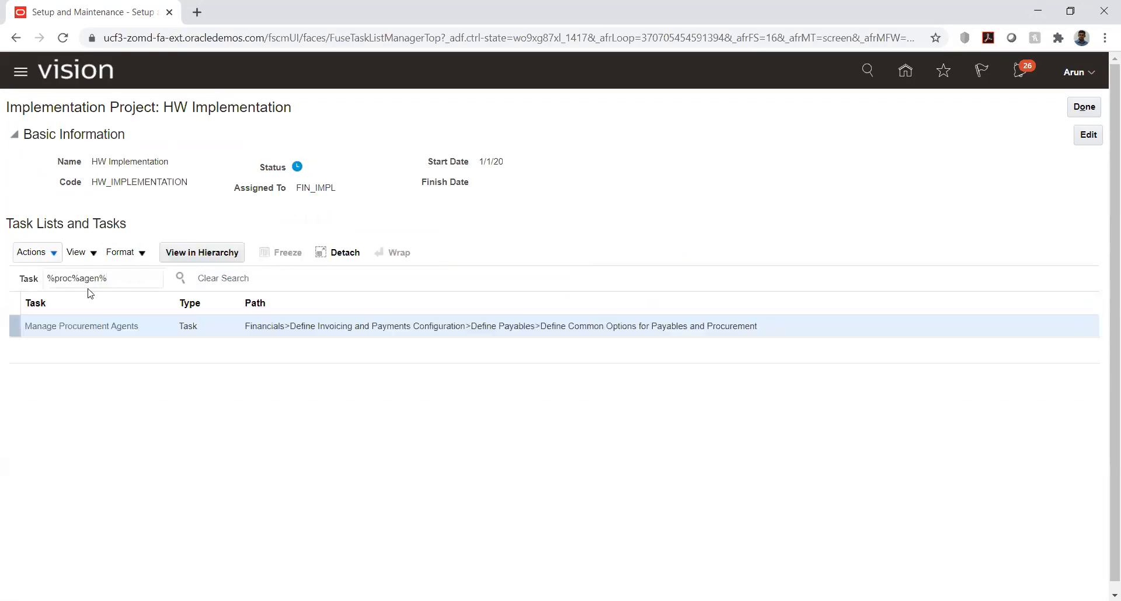
{"action": "left_click", "coordinate": [74, 330]}
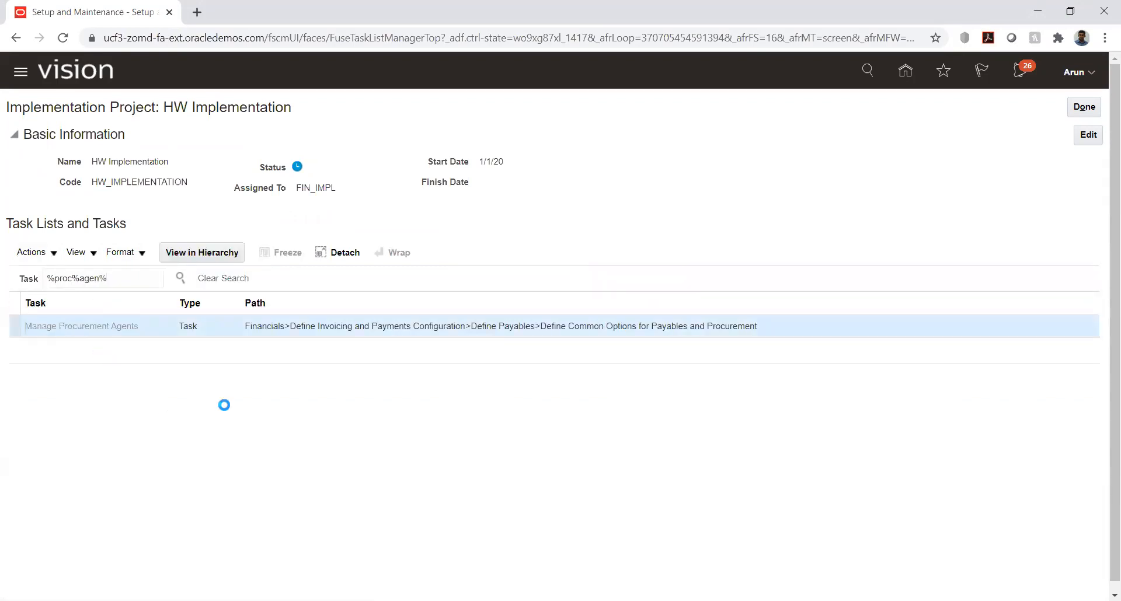
{"action": "left_click", "coordinate": [494, 367]}
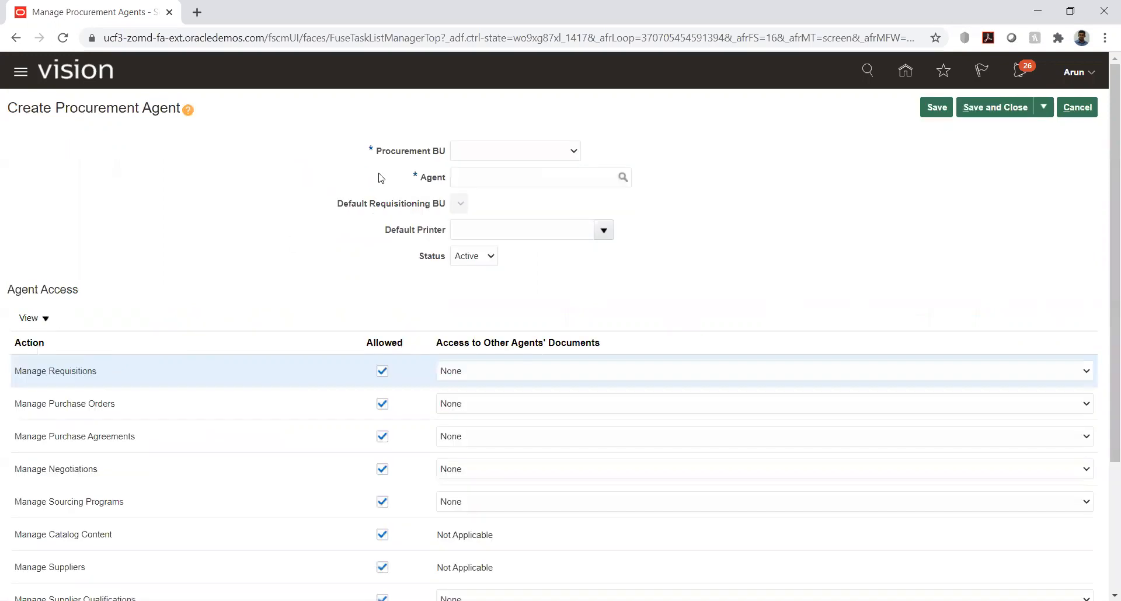
Step: Set the new agent's Procurement BU to HW_BU1, select the user's name as Agent, and check the Agent Access actions
{"action": "left_click", "coordinate": [554, 154]}
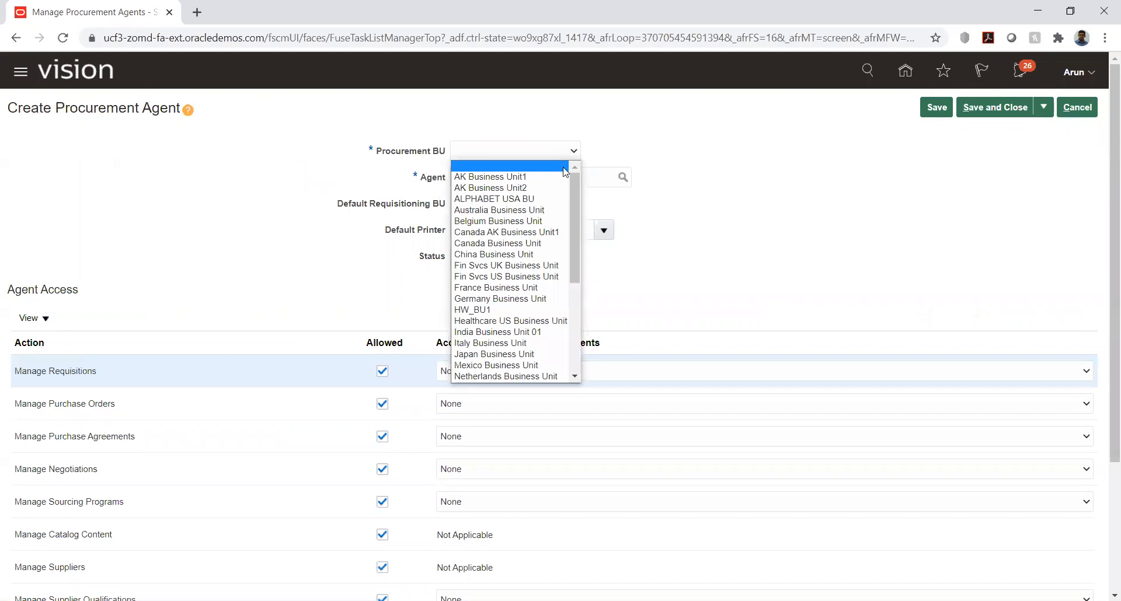
{"action": "left_click", "coordinate": [490, 309]}
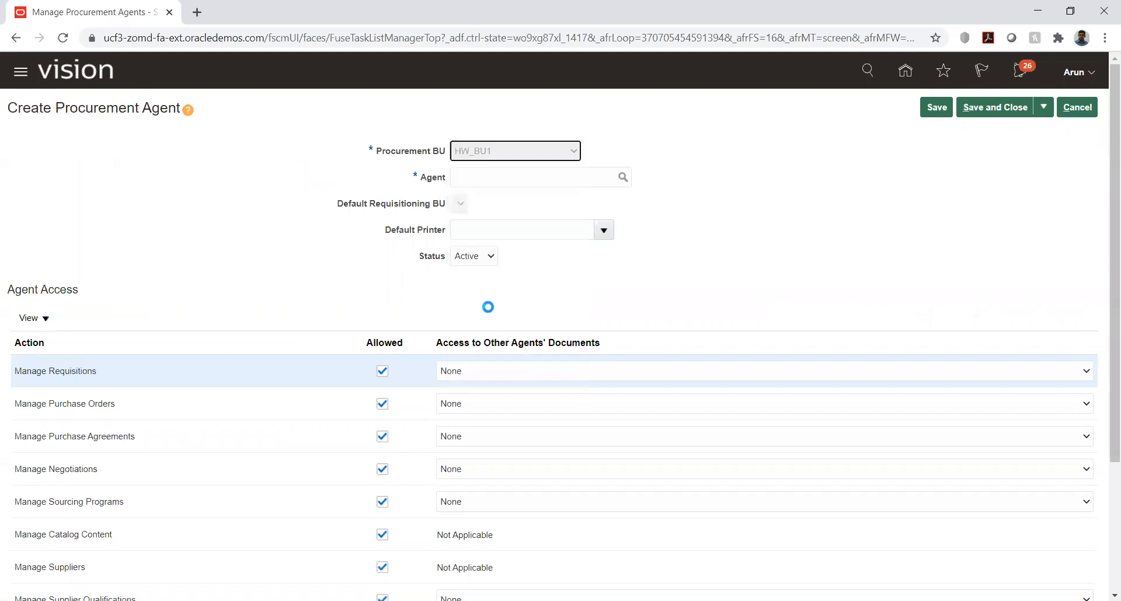
{"action": "left_click", "coordinate": [525, 179]}
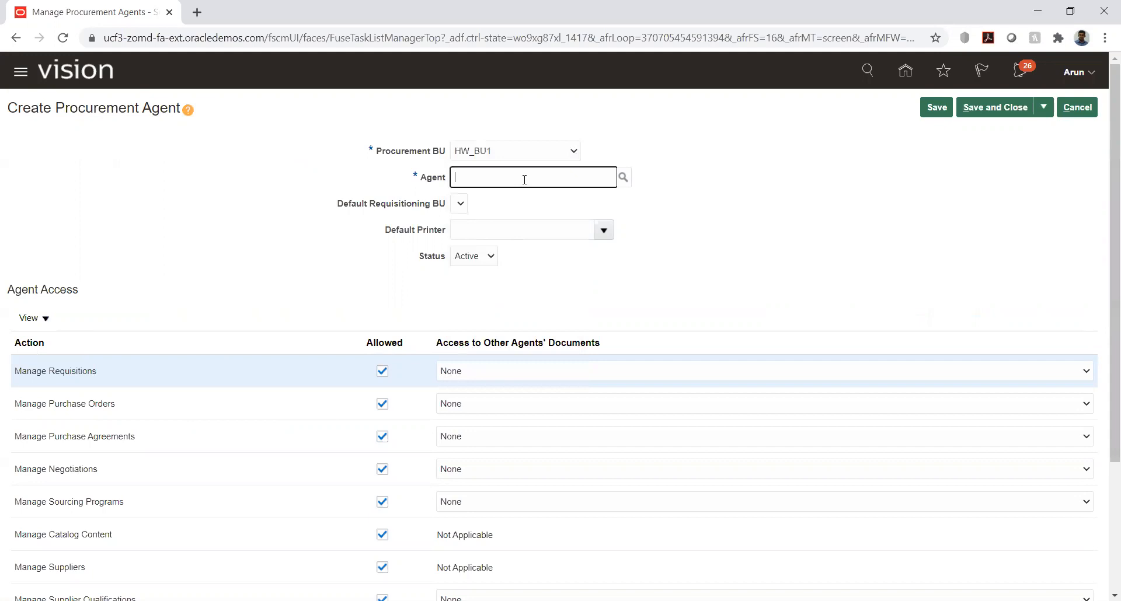
{"action": "type", "text": "arun"}
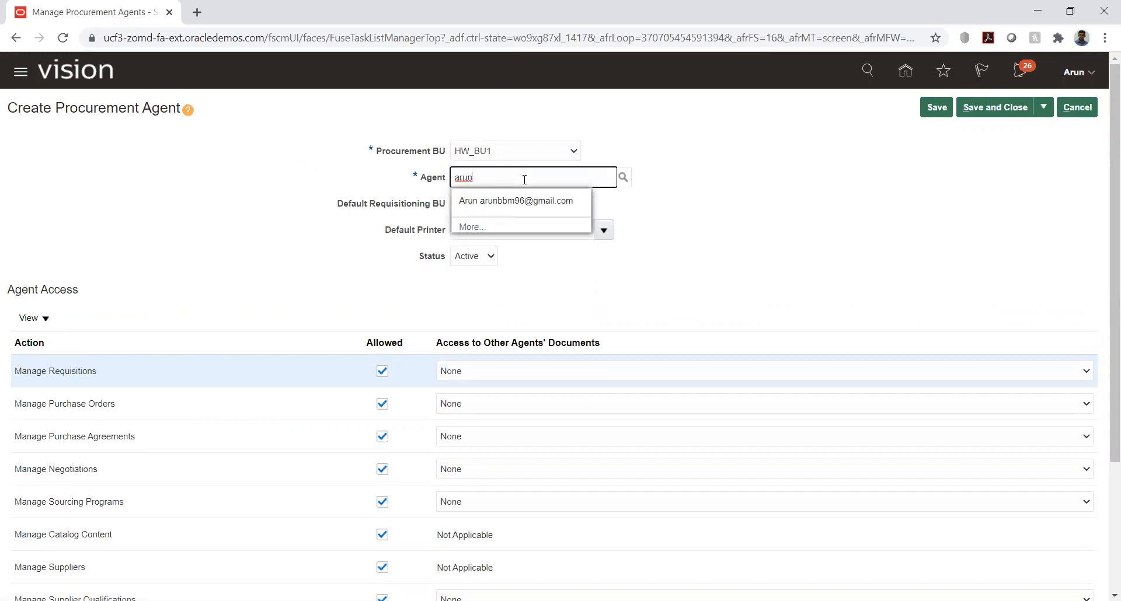
{"action": "left_click", "coordinate": [470, 200]}
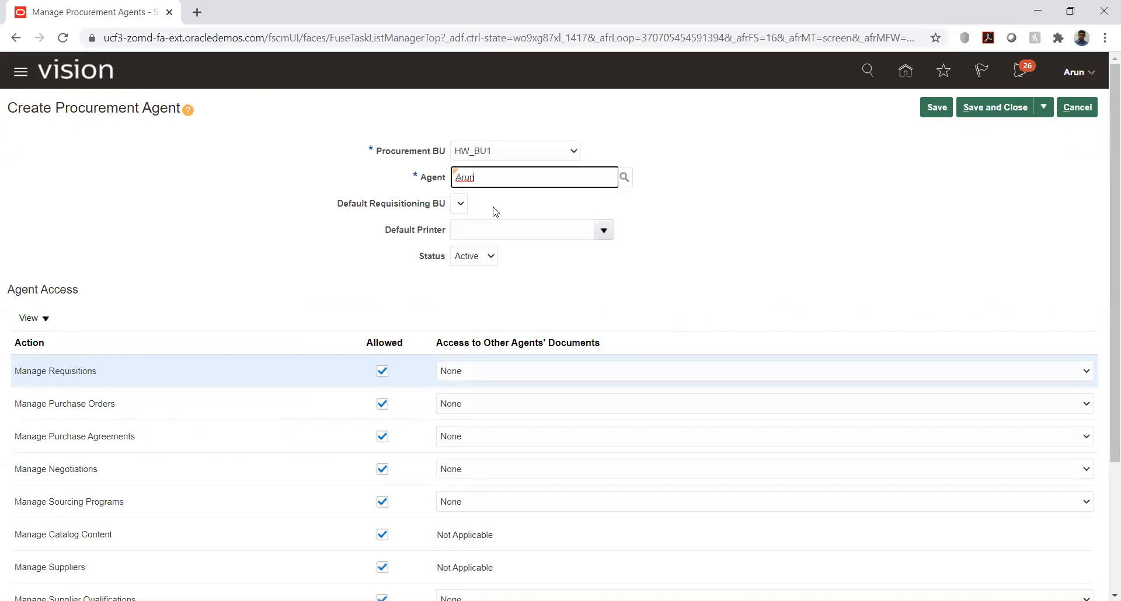
{"action": "left_click", "coordinate": [181, 252]}
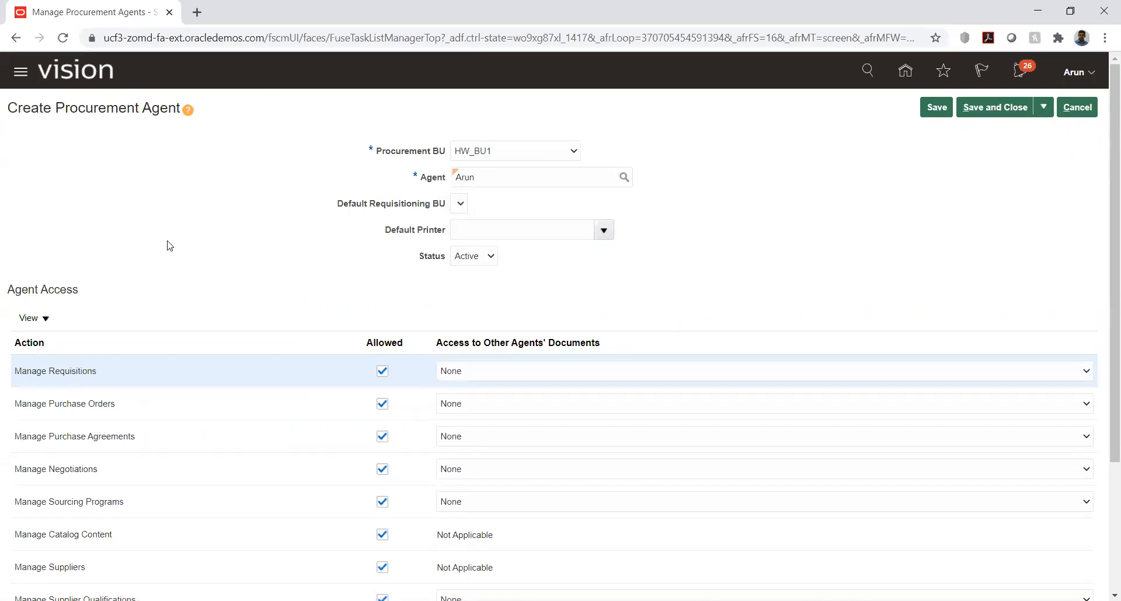
{"action": "scroll", "coordinate": [147, 221], "scroll_direction": "down", "scroll_amount": 3}
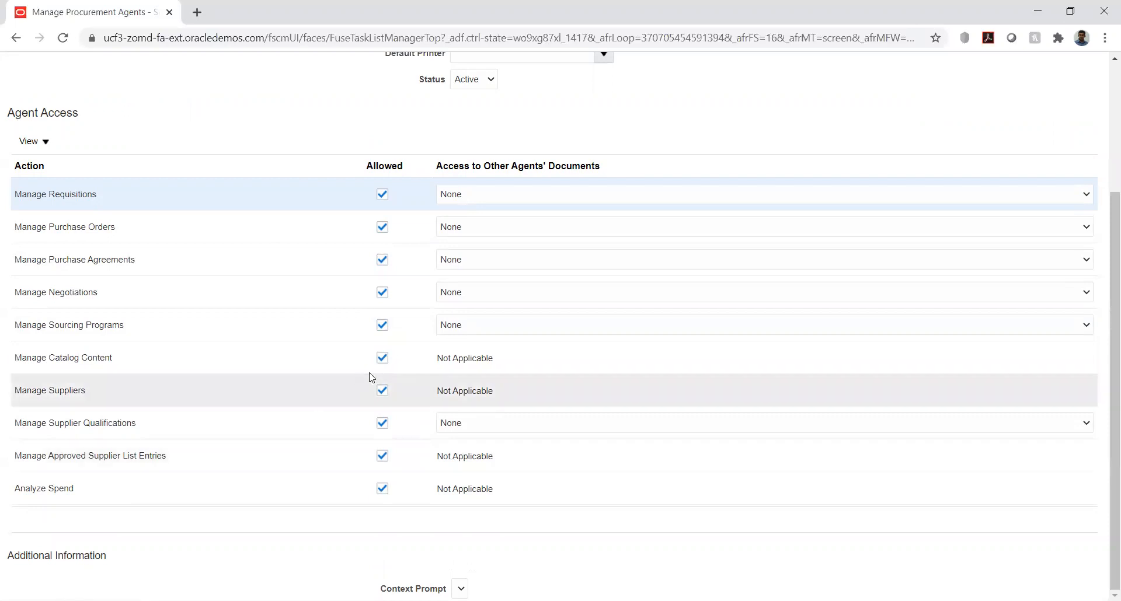
Step: Check the Access to Other Agents' Documents choices for Manage Requisitions and cancel the new procurement agent
{"action": "left_click", "coordinate": [507, 197]}
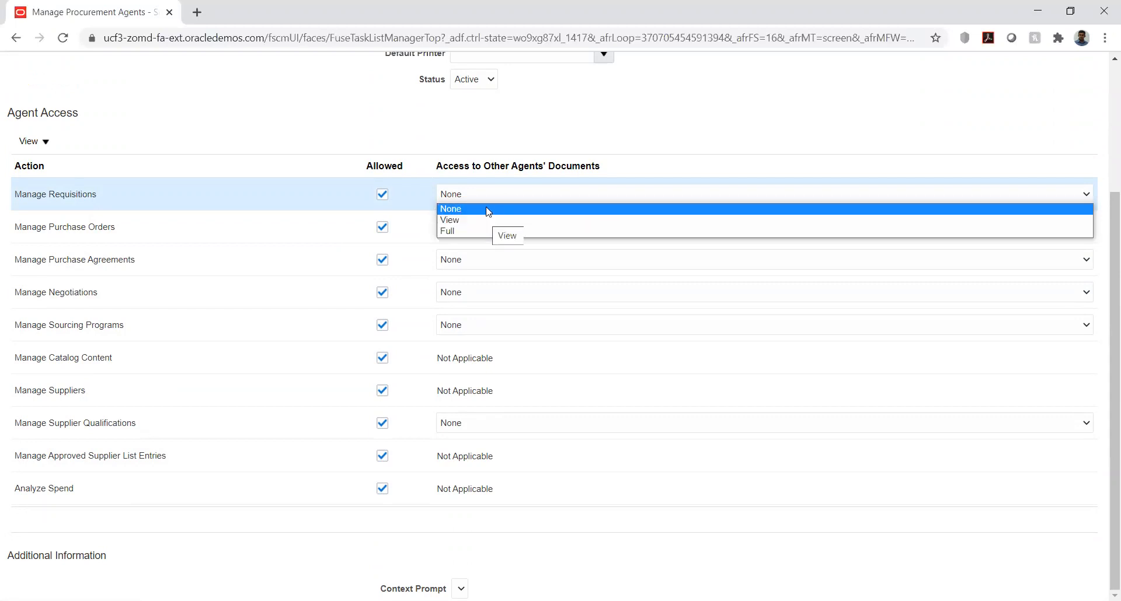
{"action": "left_click", "coordinate": [457, 131]}
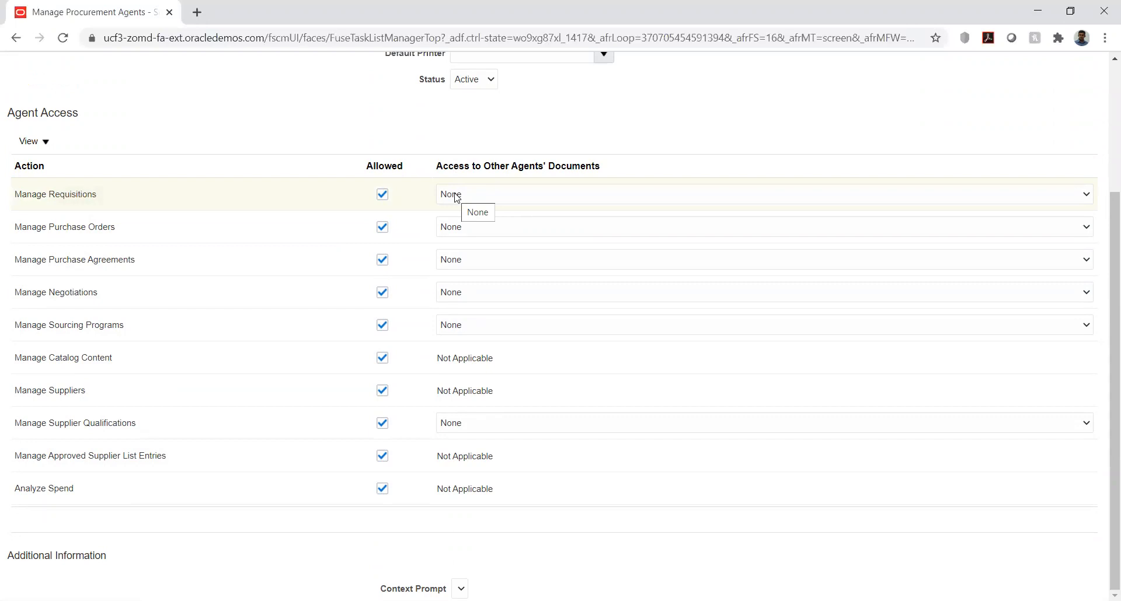
{"action": "left_click", "coordinate": [457, 197]}
{"action": "left_click", "coordinate": [455, 197]}
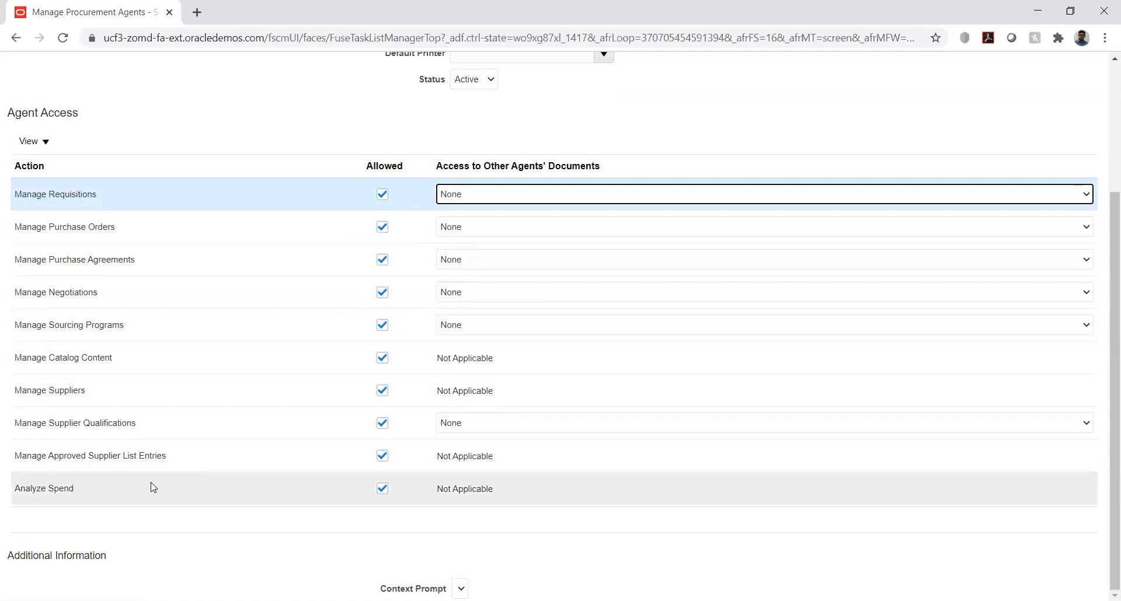
{"action": "left_click", "coordinate": [254, 240]}
{"action": "left_click", "coordinate": [1084, 107]}
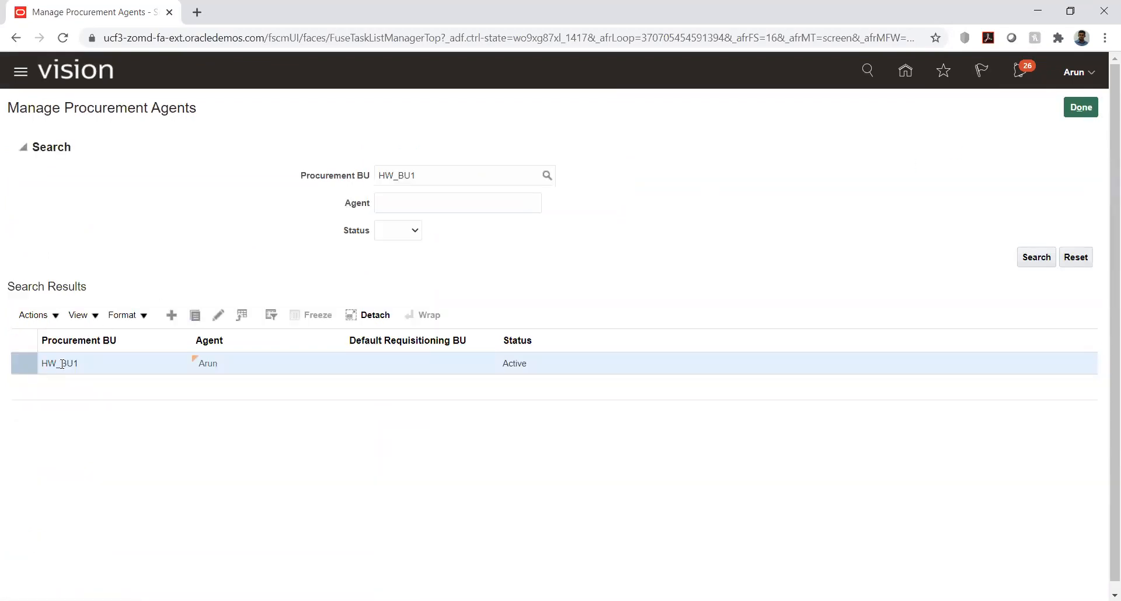
Step: Open the existing HW_BU1 procurement agent, review its access levels for each action, save and close it, and leave Manage Procurement Agents
{"action": "left_click", "coordinate": [58, 364]}
{"action": "left_click", "coordinate": [220, 316]}
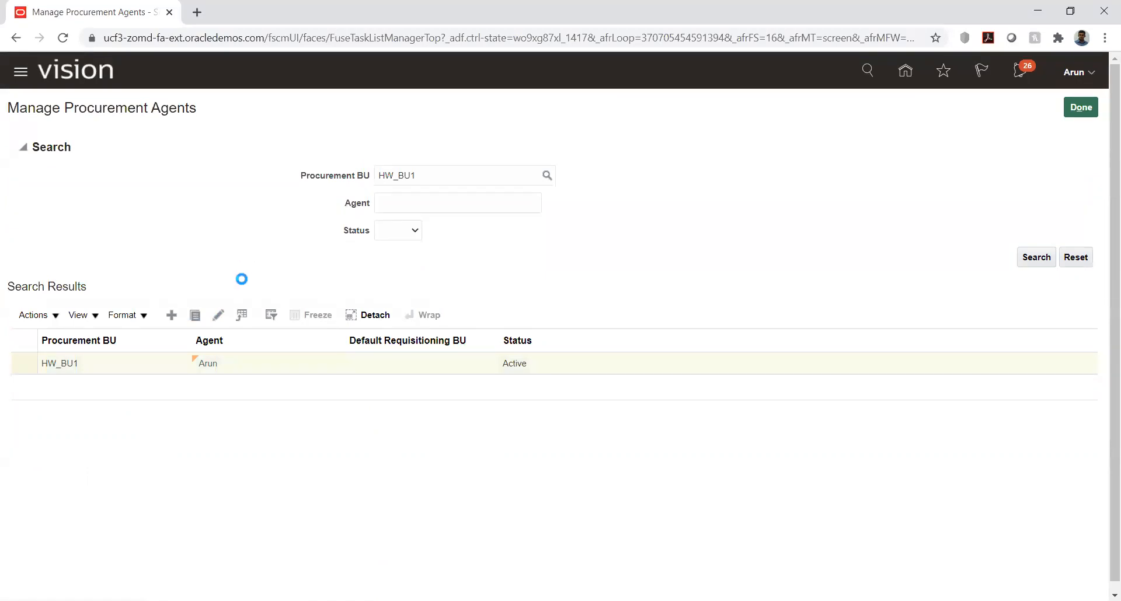
{"action": "scroll", "coordinate": [207, 210], "scroll_direction": "down", "scroll_amount": 3}
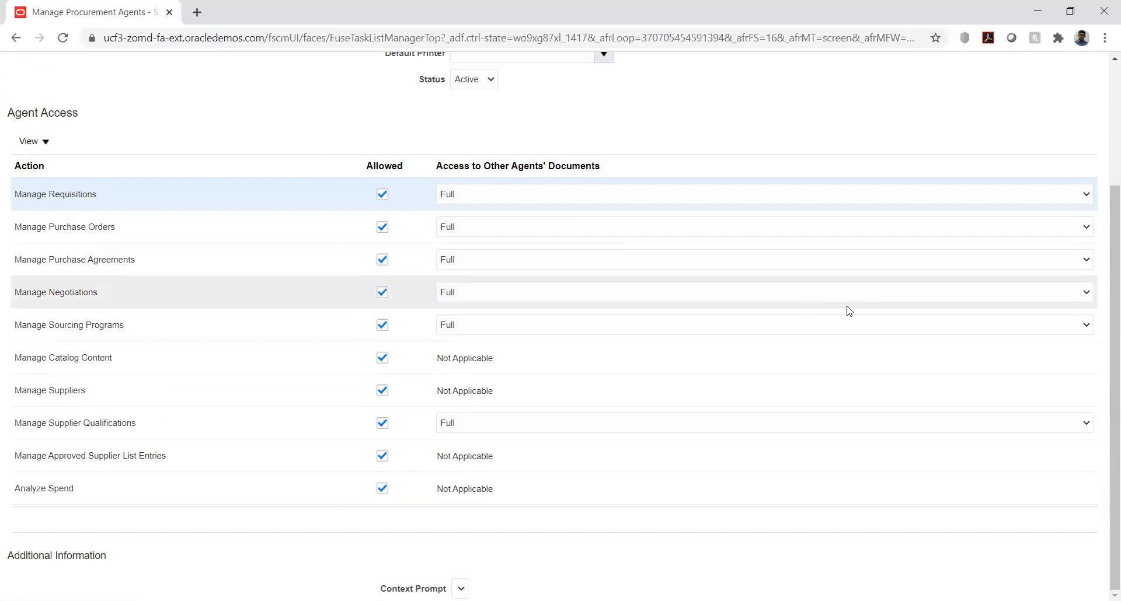
{"action": "scroll", "coordinate": [849, 310], "scroll_direction": "up", "scroll_amount": 3}
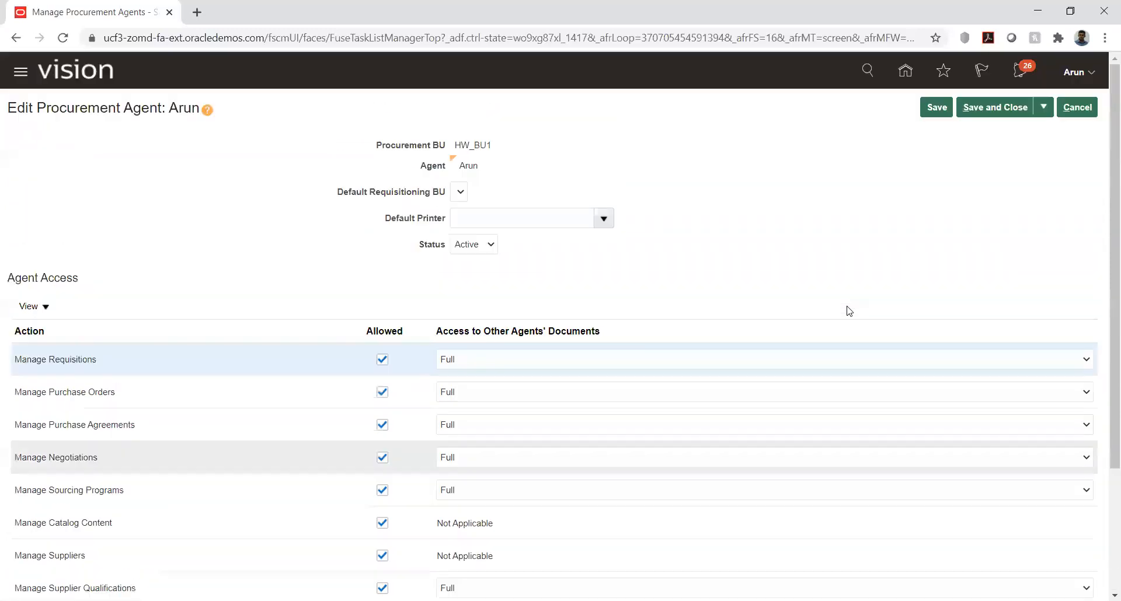
{"action": "left_click", "coordinate": [1003, 111]}
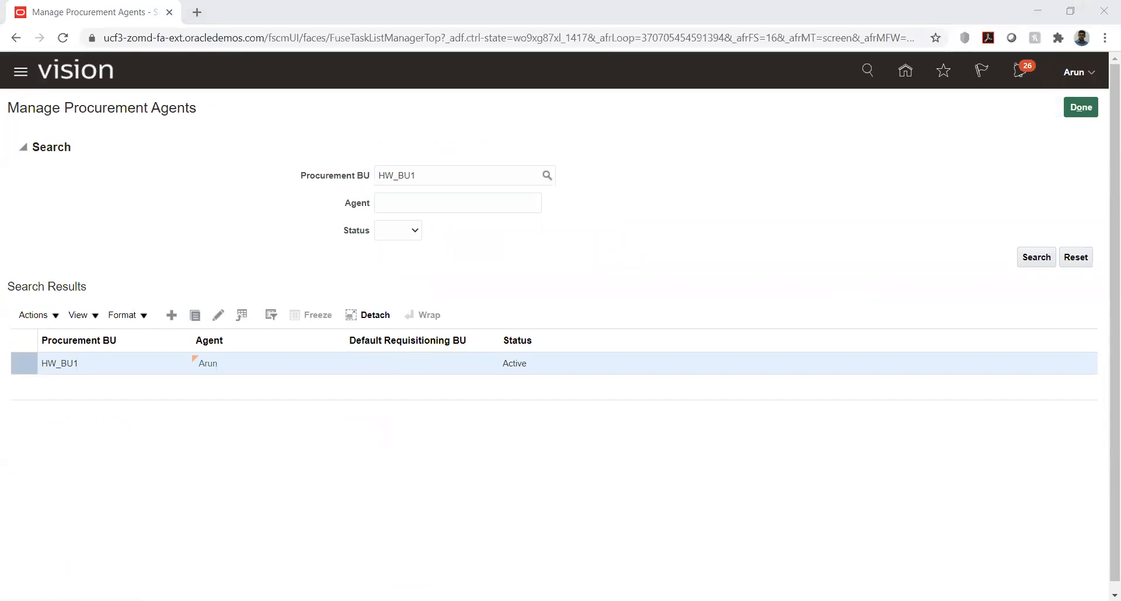
{"action": "left_click", "coordinate": [1090, 110]}
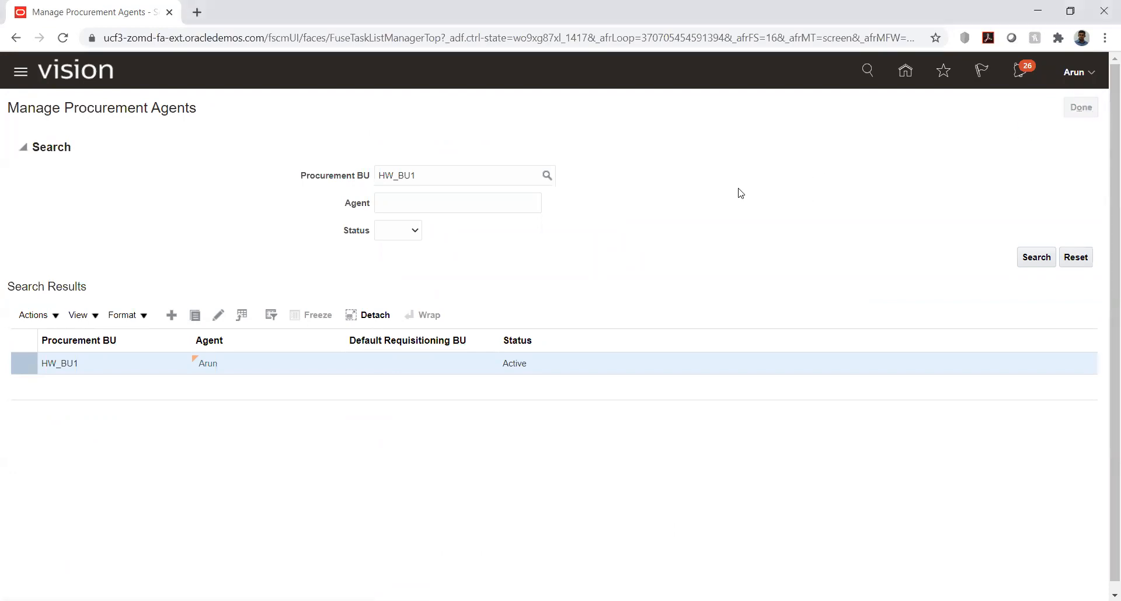
Step: Reload the full project task list, expand Define Disbursements and open the Manage Payment Methods task
{"action": "triple_click", "coordinate": [139, 278]}
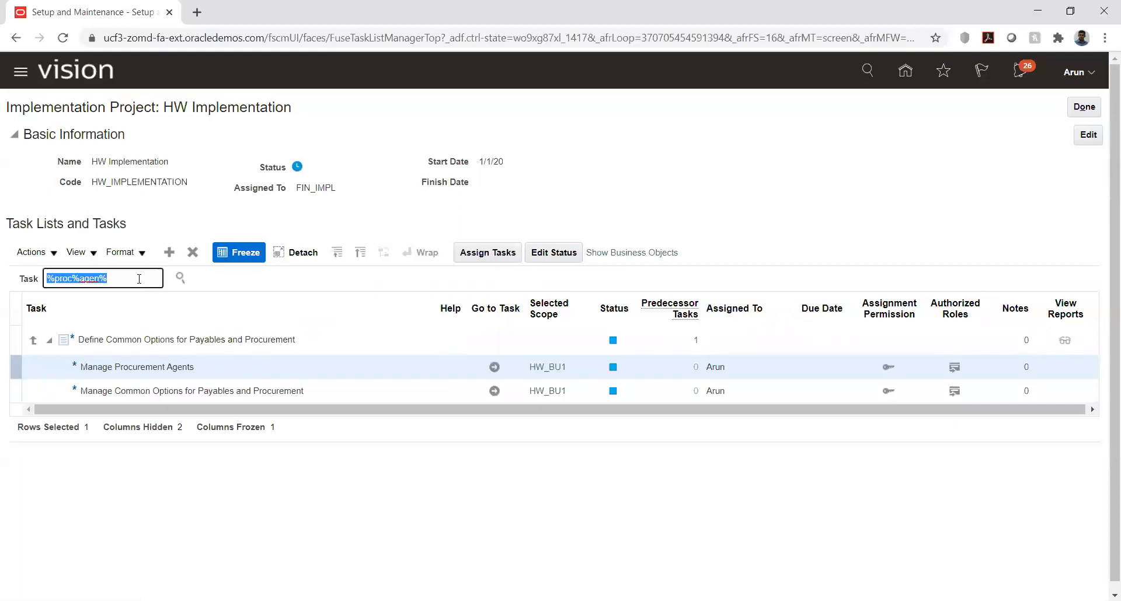
{"action": "key", "text": "BackSpace"}
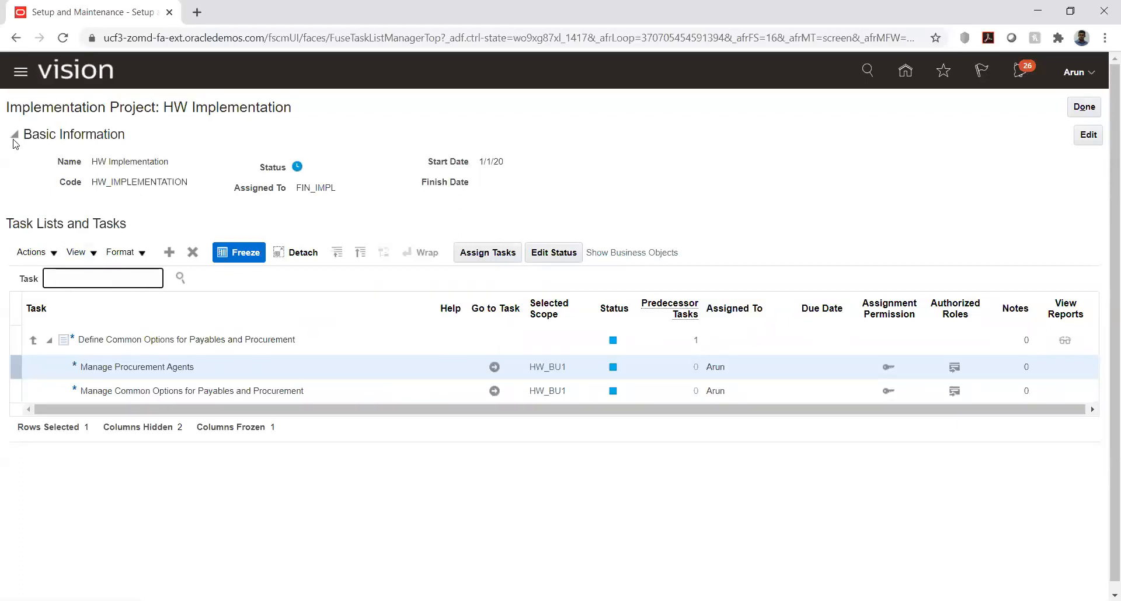
{"action": "left_click", "coordinate": [62, 39]}
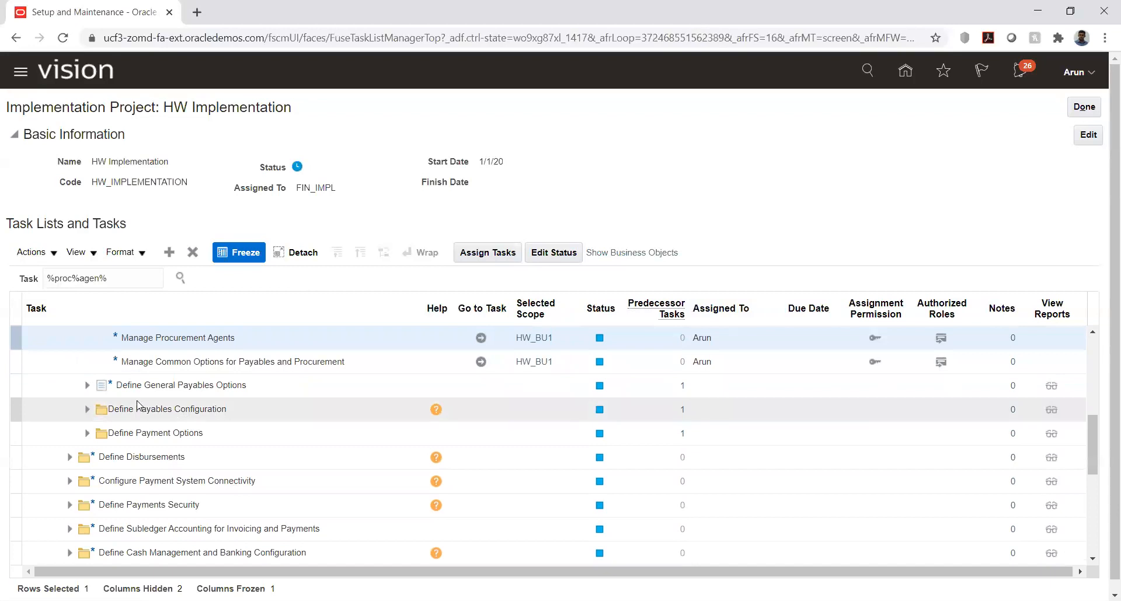
{"action": "left_click", "coordinate": [69, 457]}
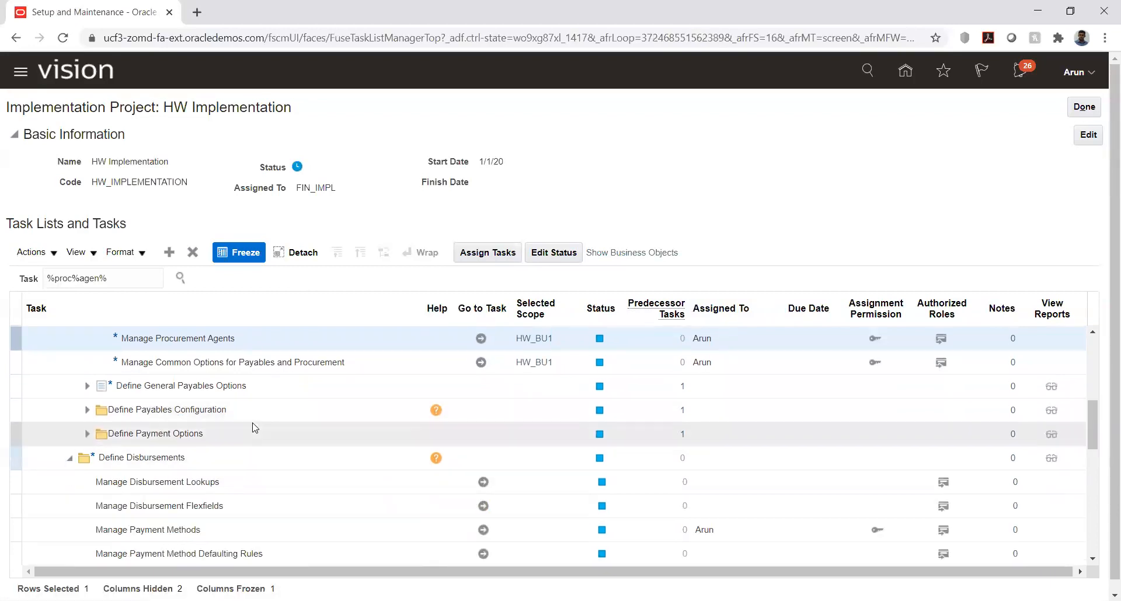
{"action": "scroll", "coordinate": [251, 425], "scroll_direction": "down", "scroll_amount": 3}
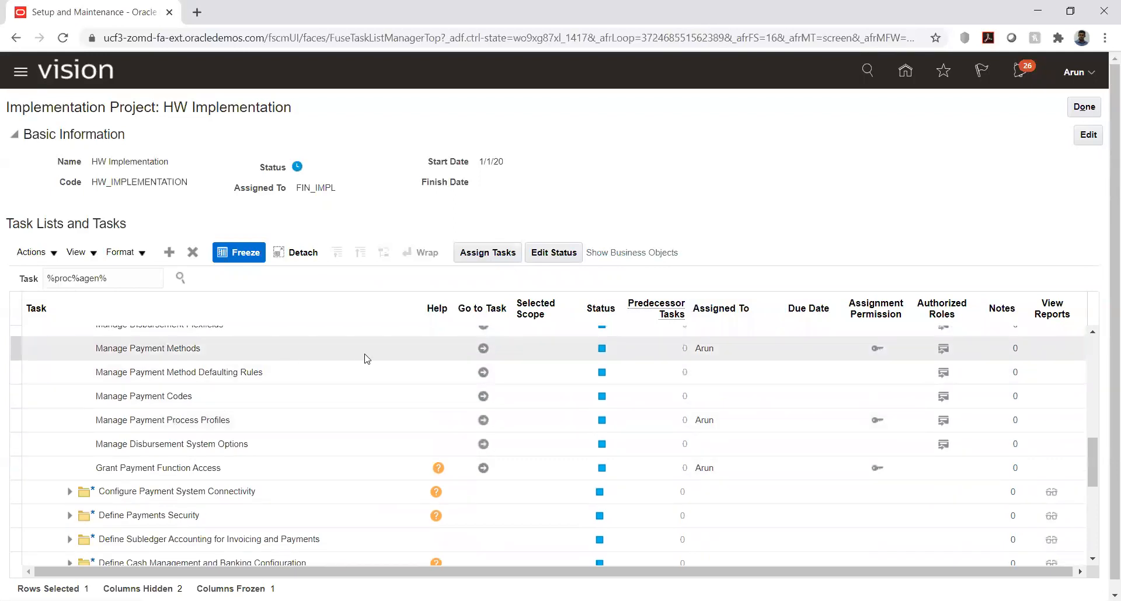
{"action": "left_click", "coordinate": [484, 347]}
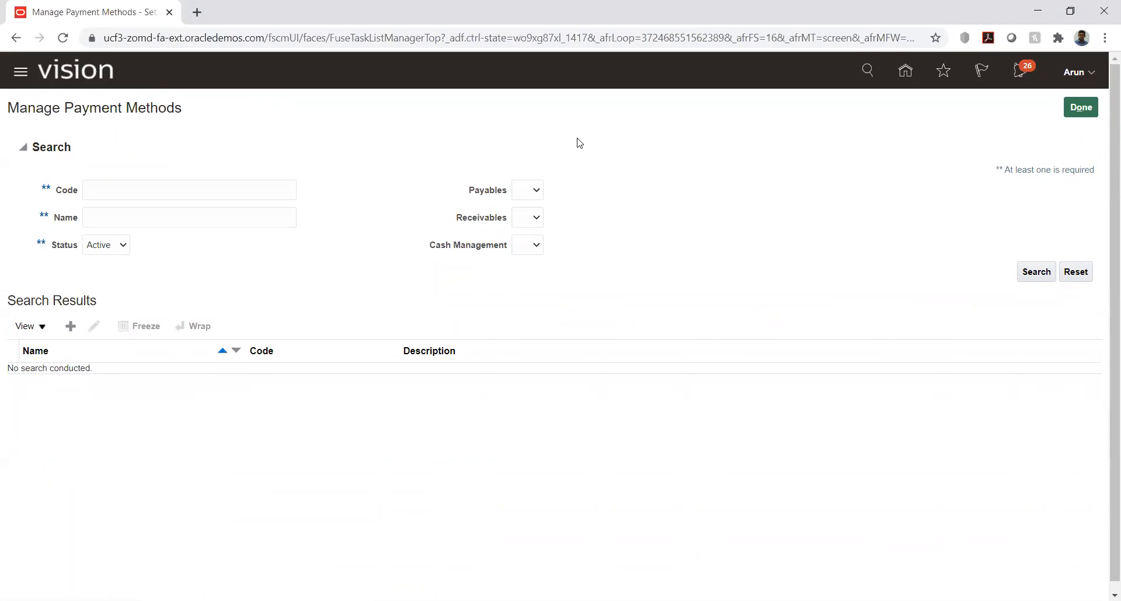
Step: Search the payment methods by the code hw and open HW_Check for editing
{"action": "left_click", "coordinate": [186, 197]}
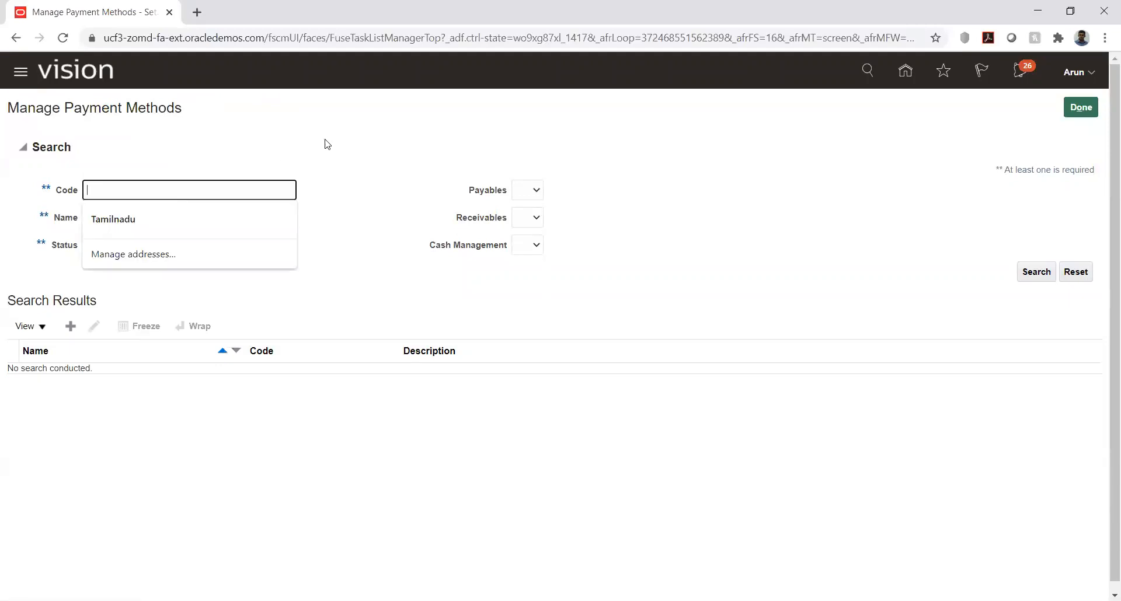
{"action": "left_click", "coordinate": [362, 155]}
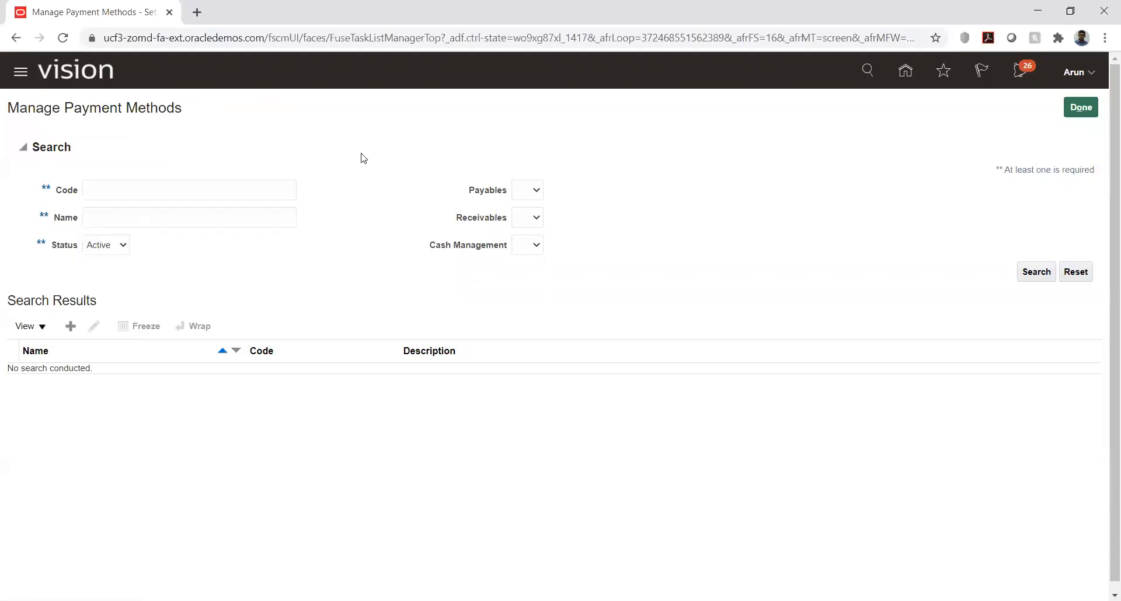
{"action": "left_click", "coordinate": [253, 192]}
{"action": "type", "text": "hw"}
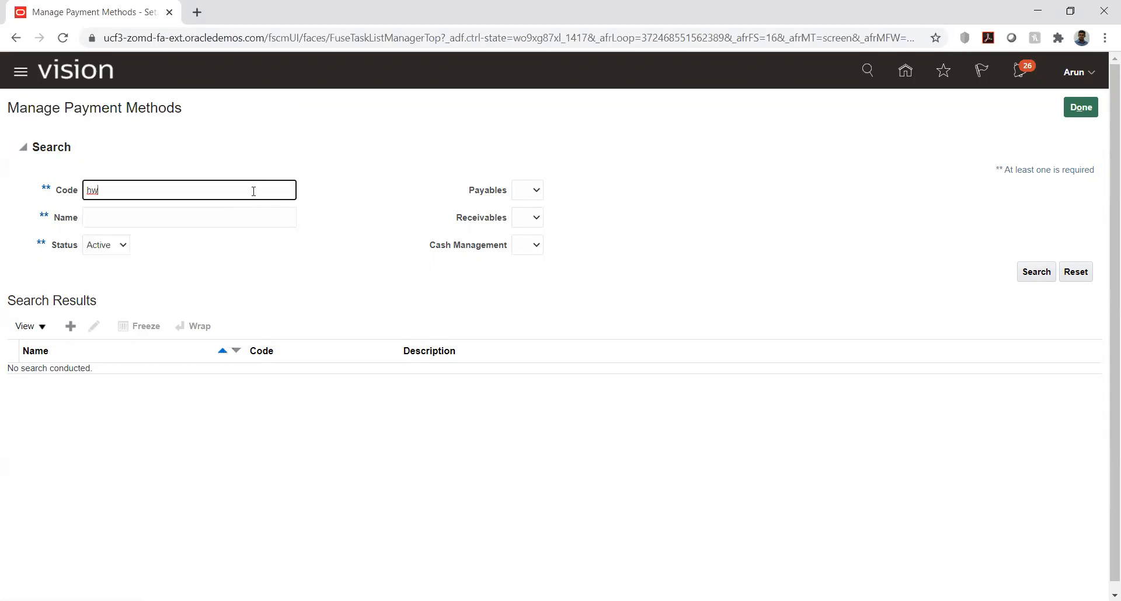
{"action": "key", "text": "Return"}
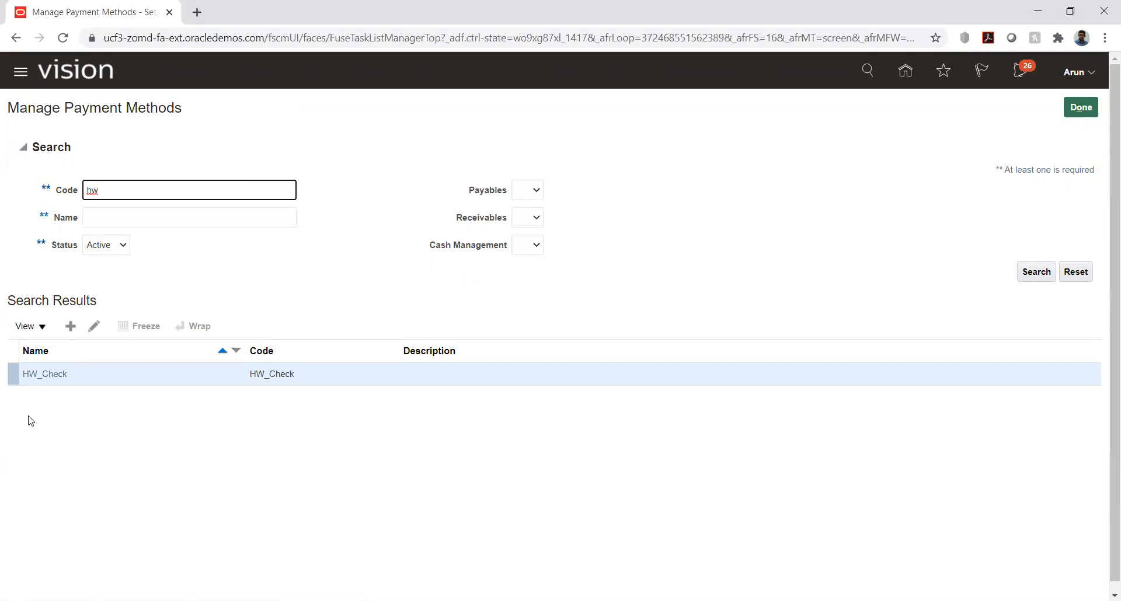
{"action": "left_click", "coordinate": [44, 374]}
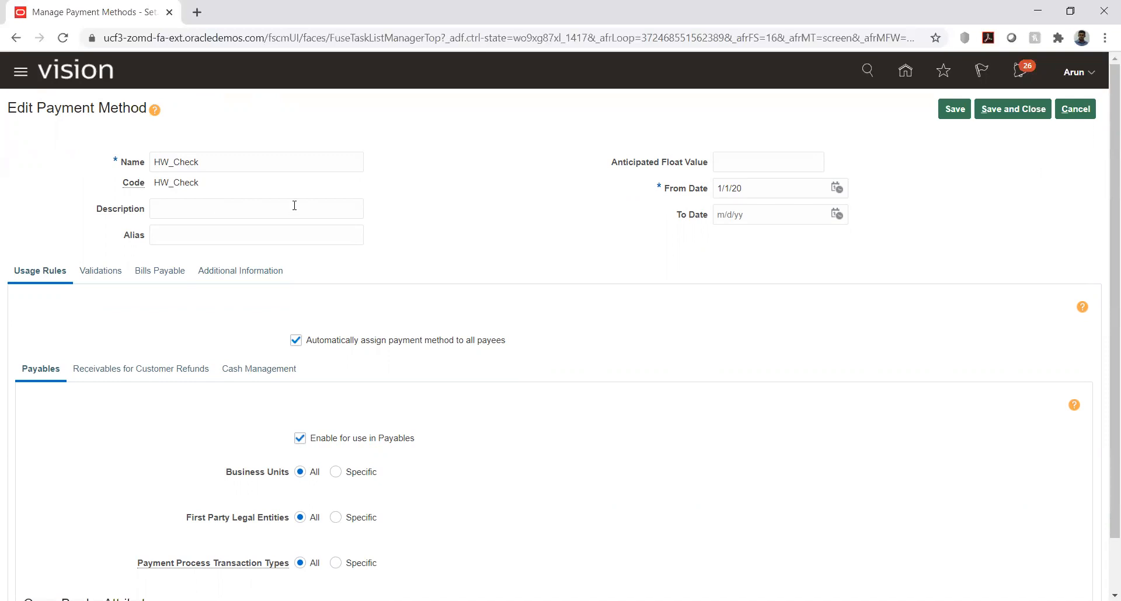
Step: Review HW_Check's usage rules for Payables, Receivables for Customer Refunds and Cash Management, plus its Validations and Bills Payable settings
{"action": "scroll", "coordinate": [518, 189], "scroll_direction": "down", "scroll_amount": 1}
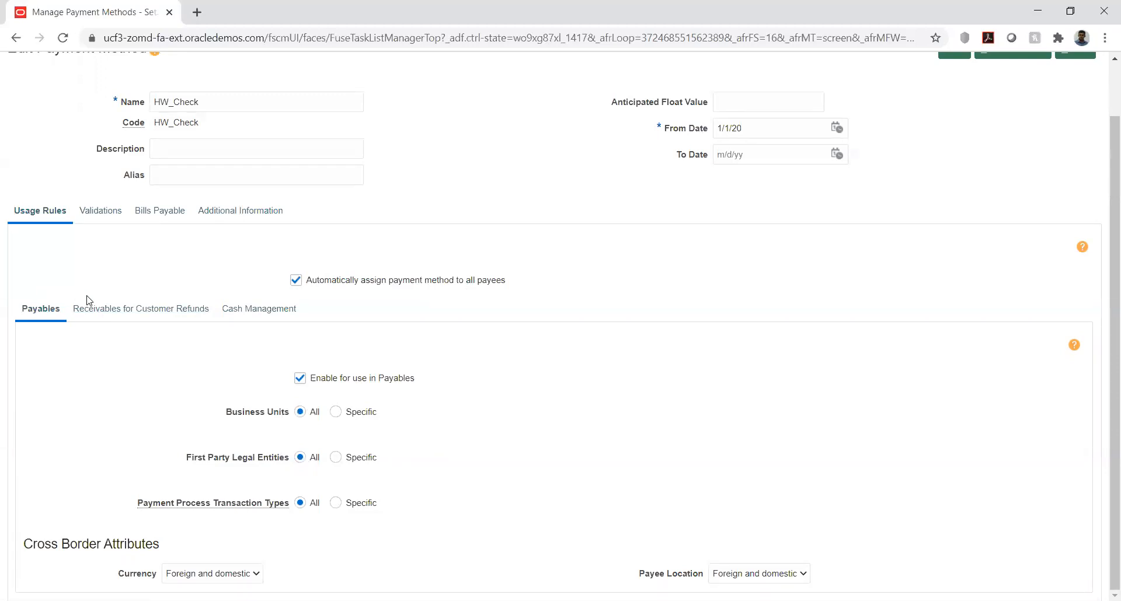
{"action": "left_click", "coordinate": [99, 309]}
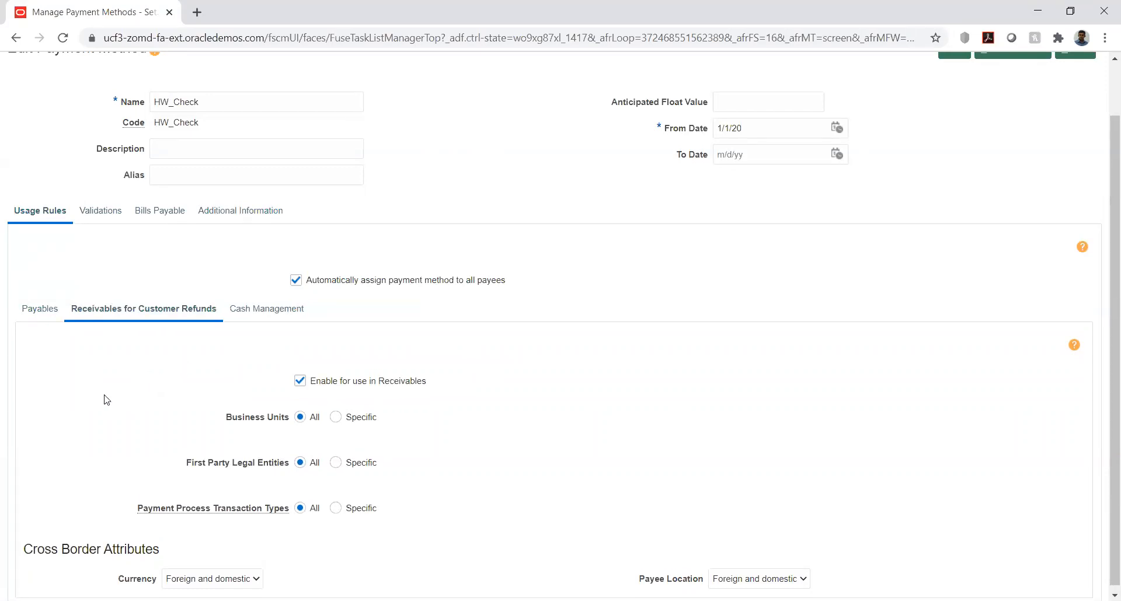
{"action": "scroll", "coordinate": [95, 385], "scroll_direction": "up", "scroll_amount": 1}
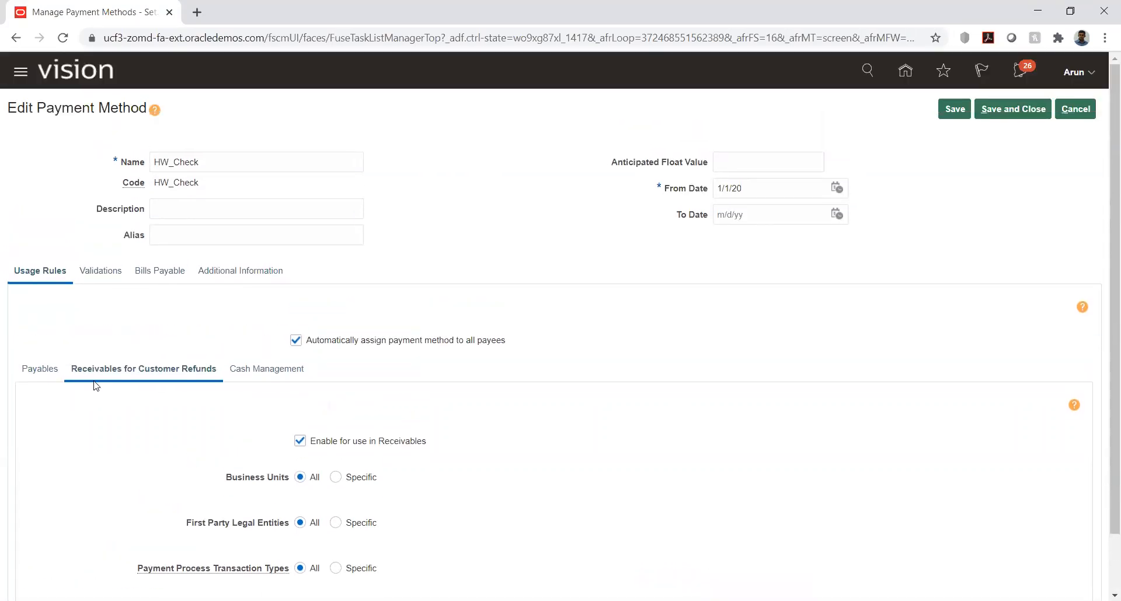
{"action": "left_click", "coordinate": [245, 373]}
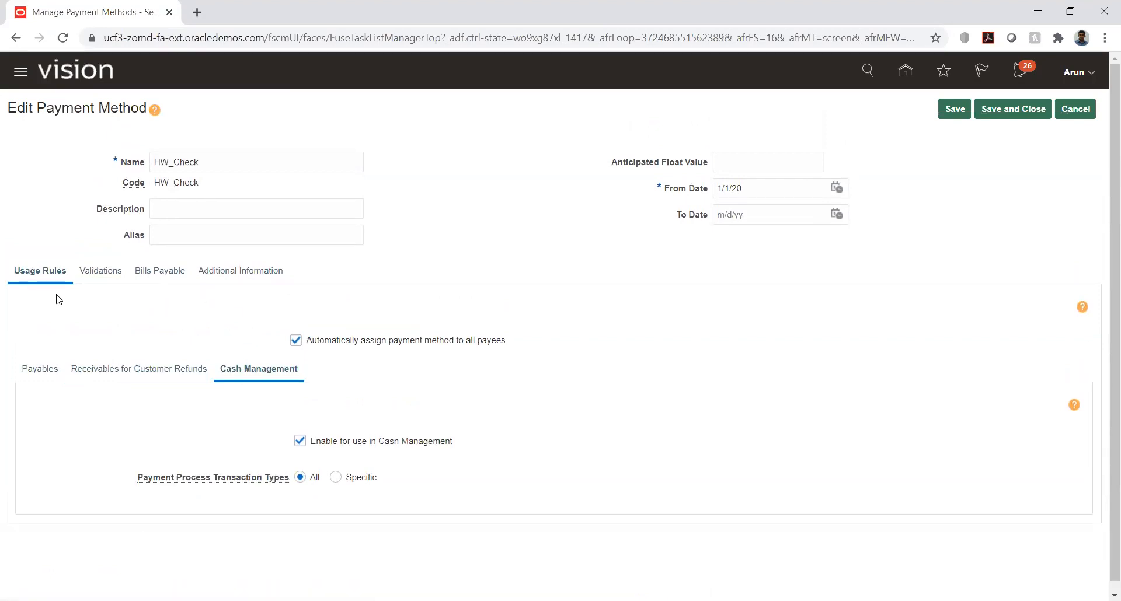
{"action": "left_click", "coordinate": [90, 271]}
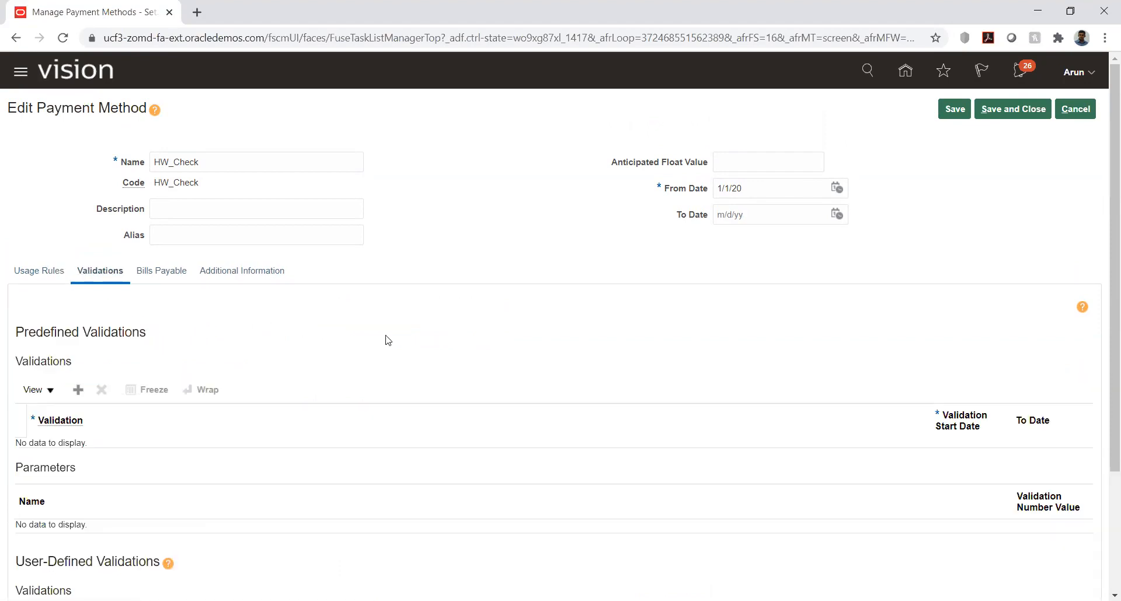
{"action": "scroll", "coordinate": [7, 366], "scroll_direction": "down", "scroll_amount": 3}
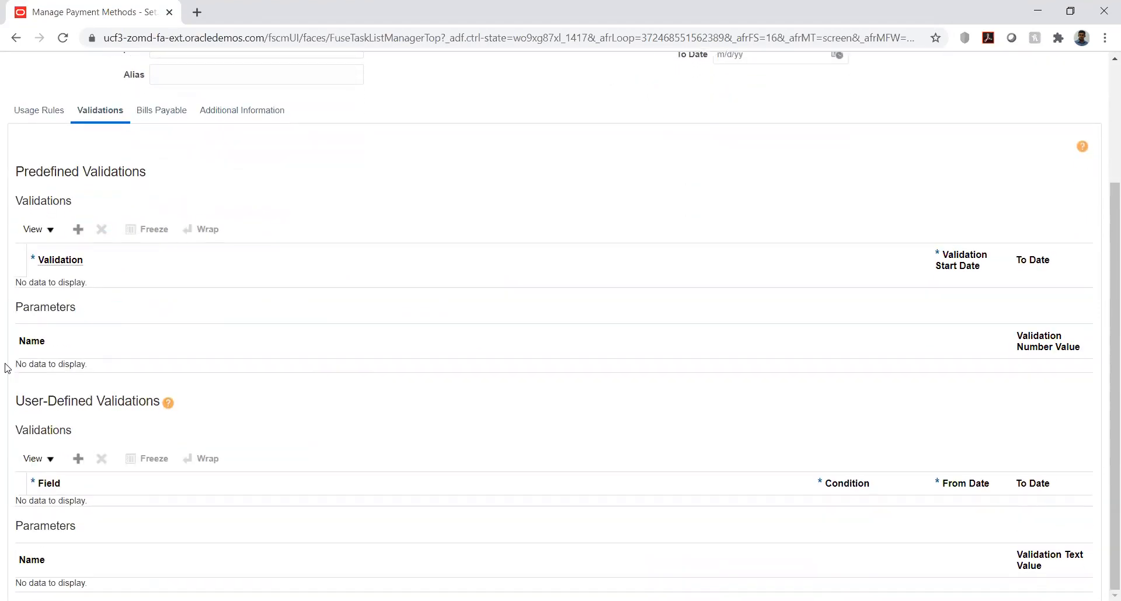
{"action": "scroll", "coordinate": [7, 367], "scroll_direction": "up", "scroll_amount": 3}
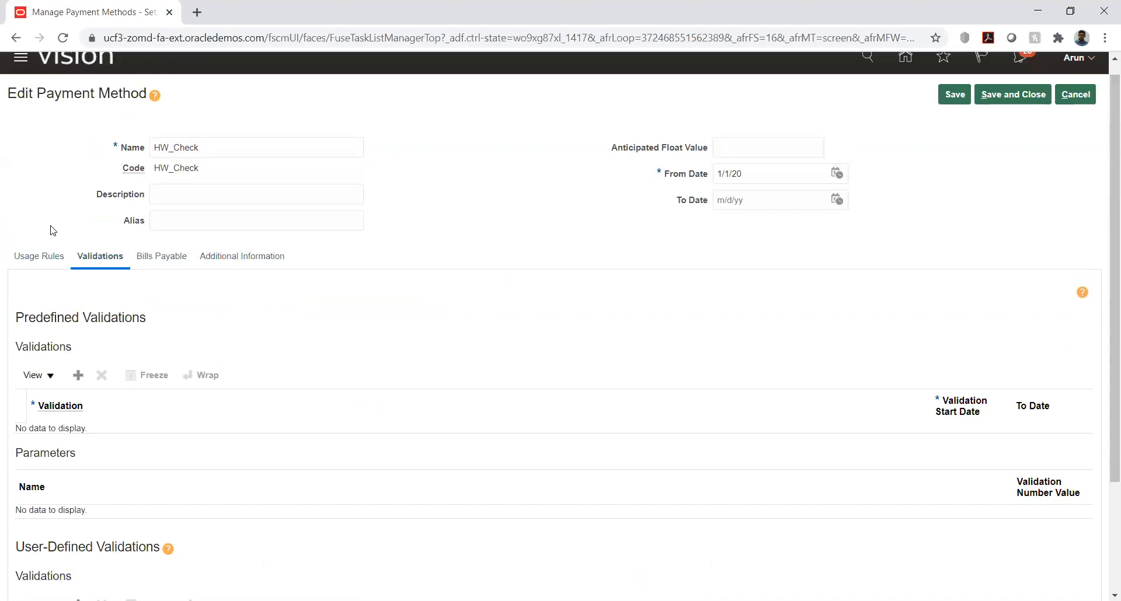
{"action": "left_click", "coordinate": [166, 259]}
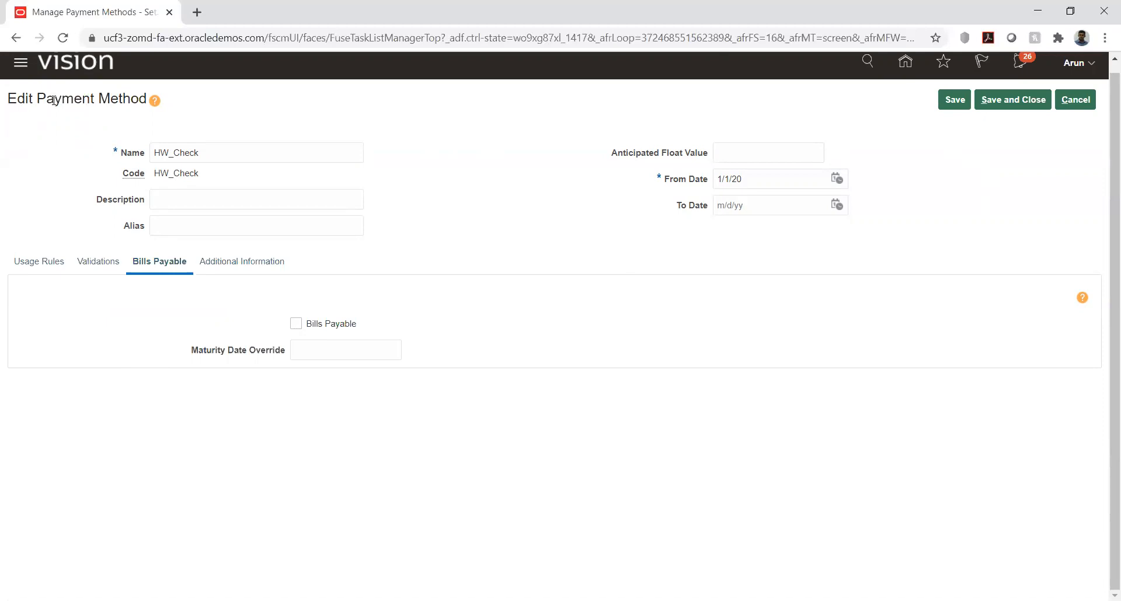
{"action": "left_click", "coordinate": [70, 270]}
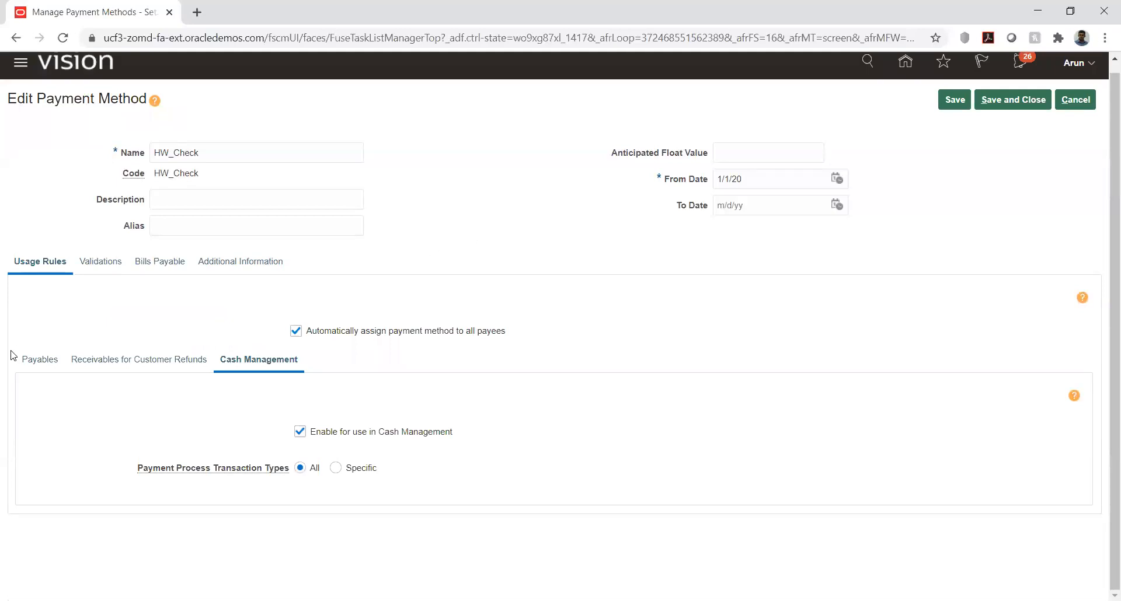
{"action": "left_click", "coordinate": [38, 359]}
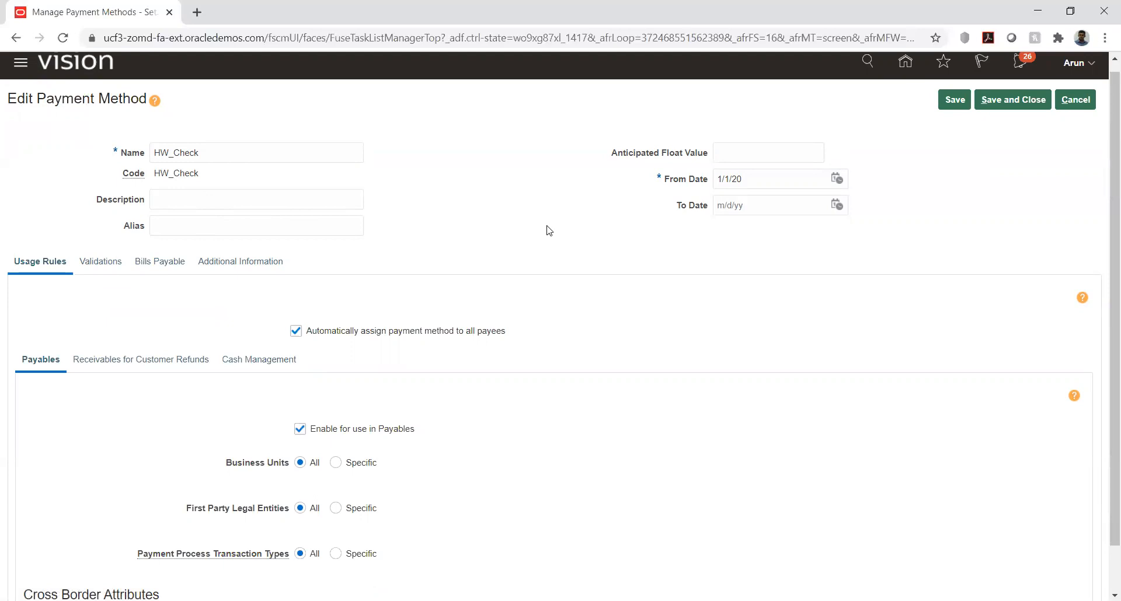
Step: Save and close the HW_Check payment method and return to the implementation project's task list
{"action": "left_click", "coordinate": [1000, 103]}
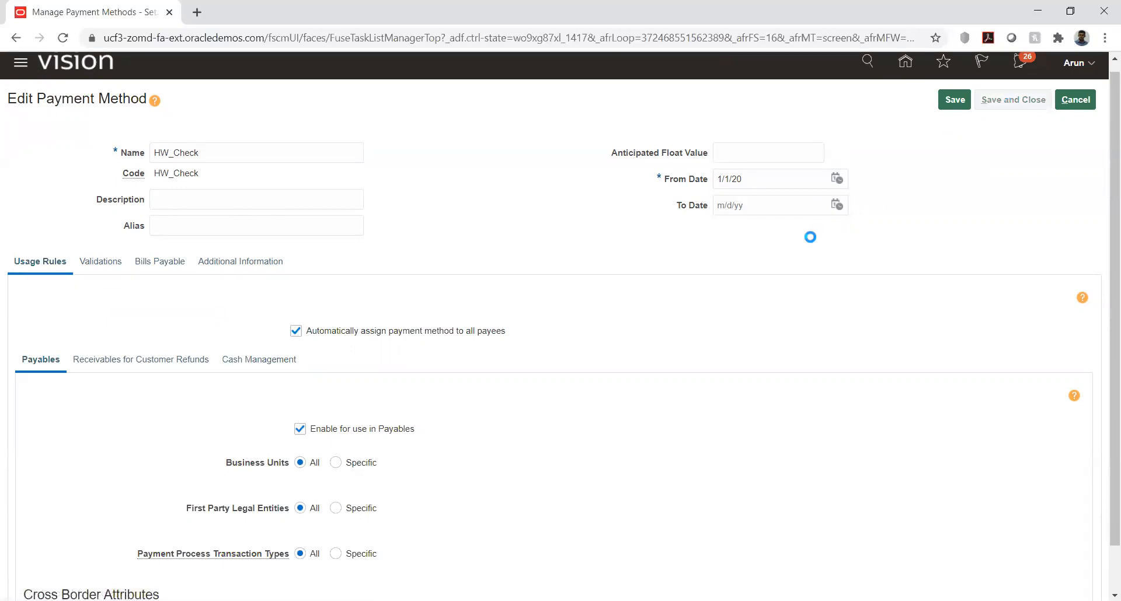
{"action": "left_click", "coordinate": [598, 216]}
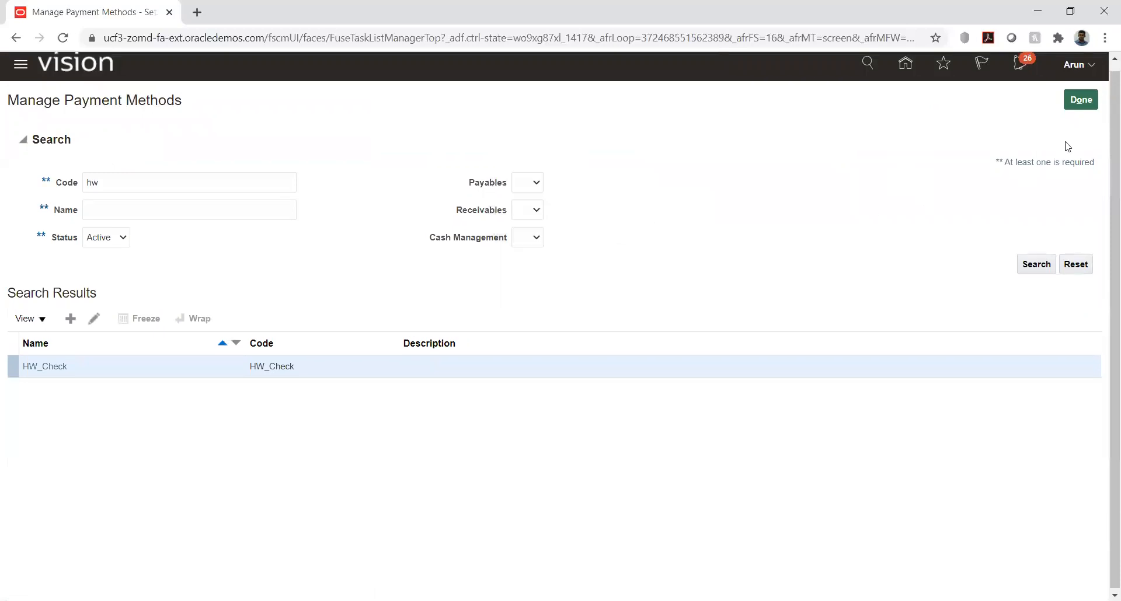
{"action": "left_click", "coordinate": [1080, 100]}
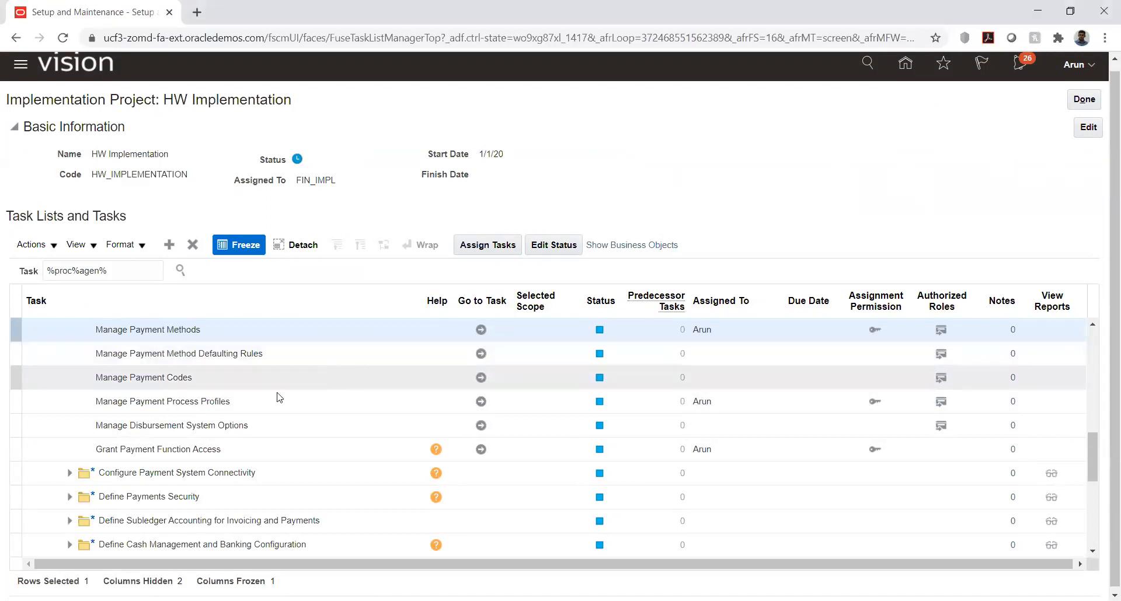
Step: In the Manage Payment Process Profiles task, find profiles by the name hw and open HW_CHK for editing
{"action": "left_click", "coordinate": [481, 401]}
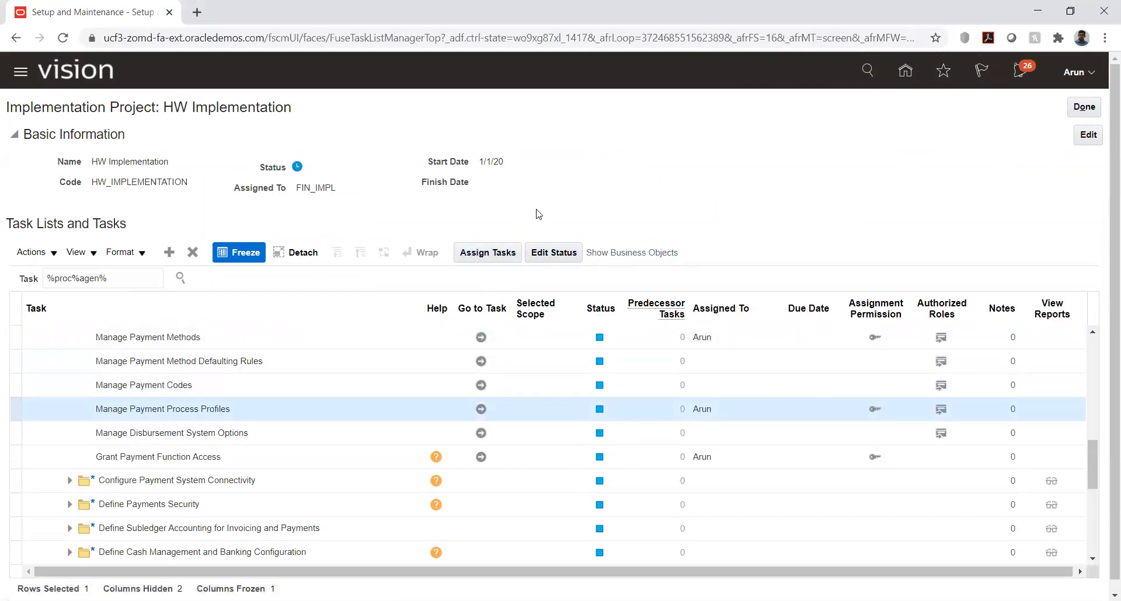
{"action": "left_click", "coordinate": [187, 190]}
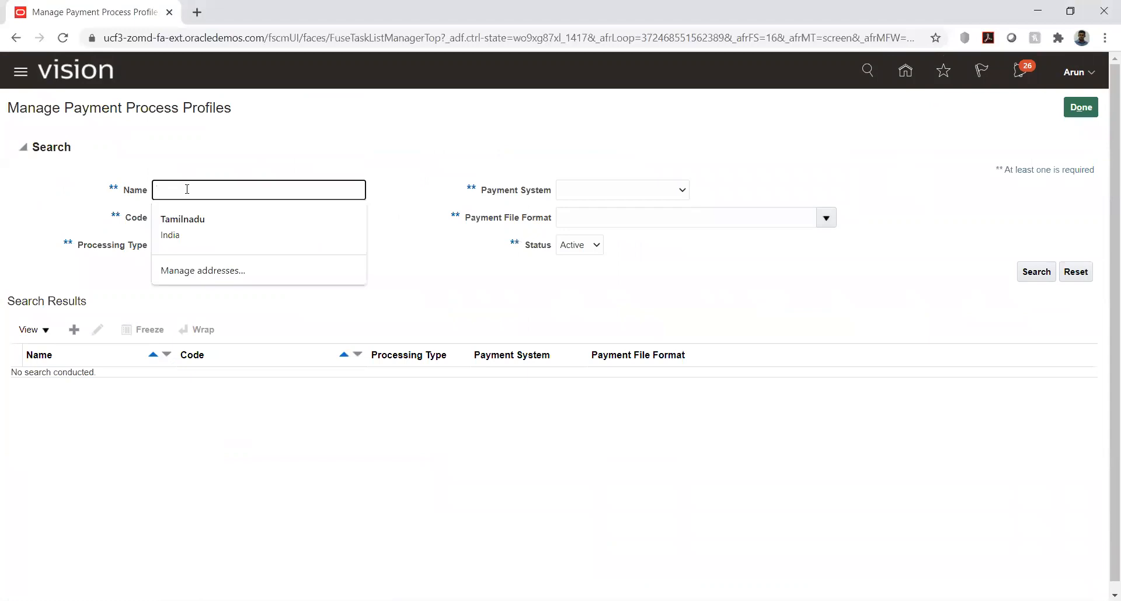
{"action": "type", "text": "hw"}
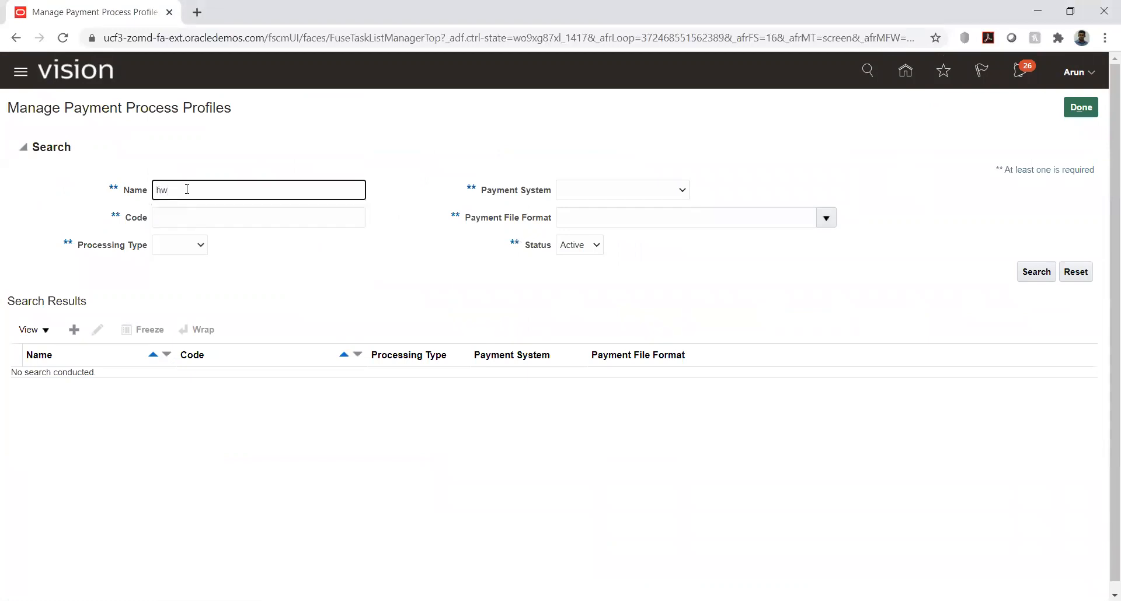
{"action": "key", "text": "Return"}
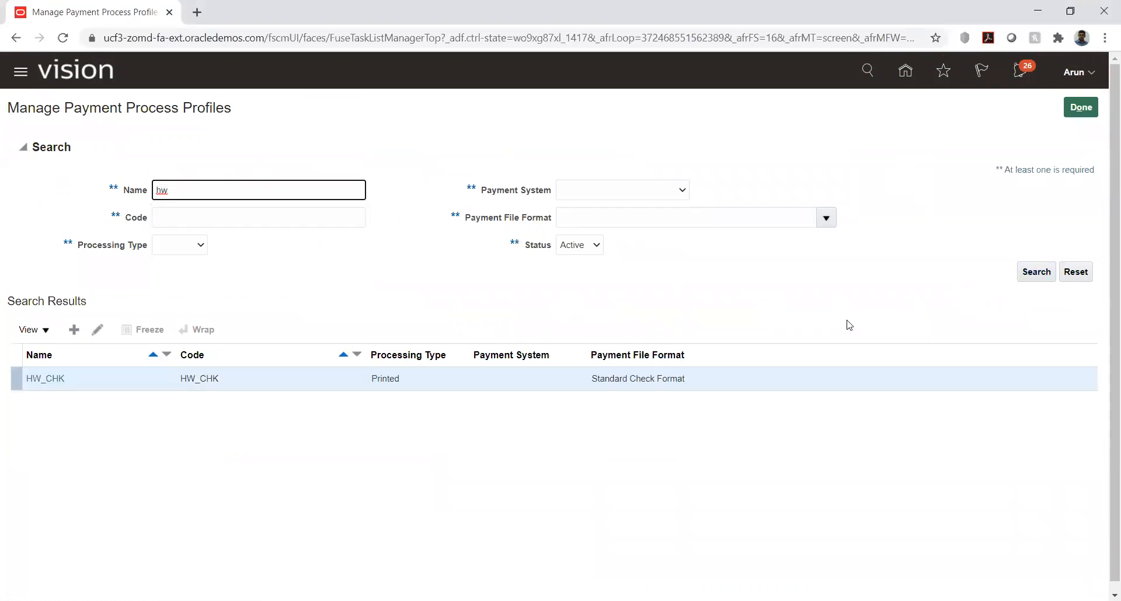
{"action": "left_click", "coordinate": [45, 379]}
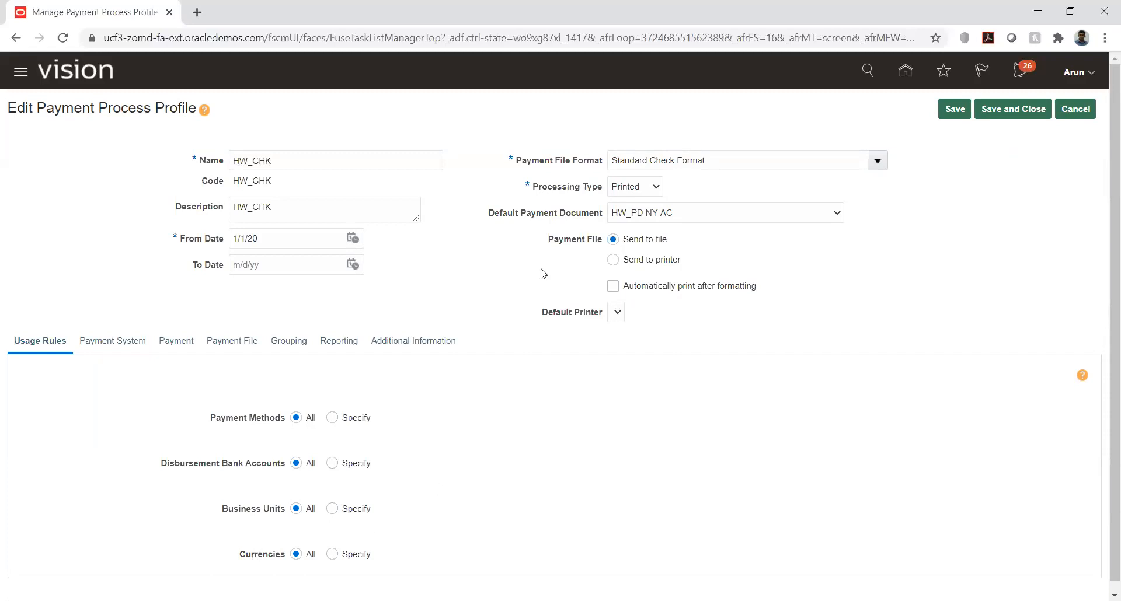
Step: Review HW_CHK's processing type choices, default payment document and usage rules for payment methods, bank accounts, business units and currencies
{"action": "left_click", "coordinate": [634, 188]}
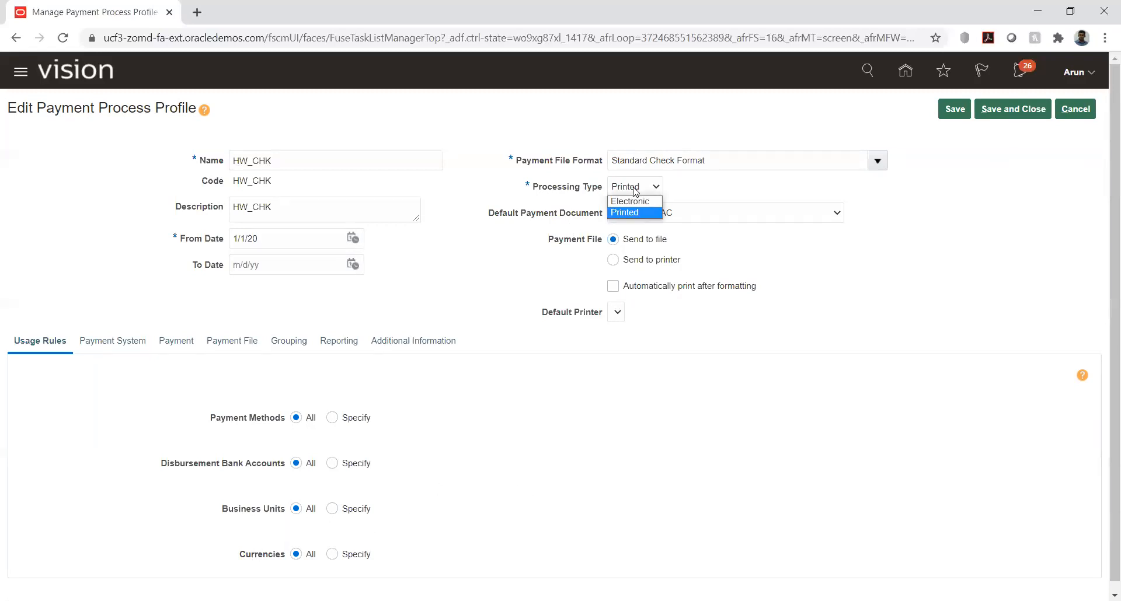
{"action": "left_click", "coordinate": [701, 189]}
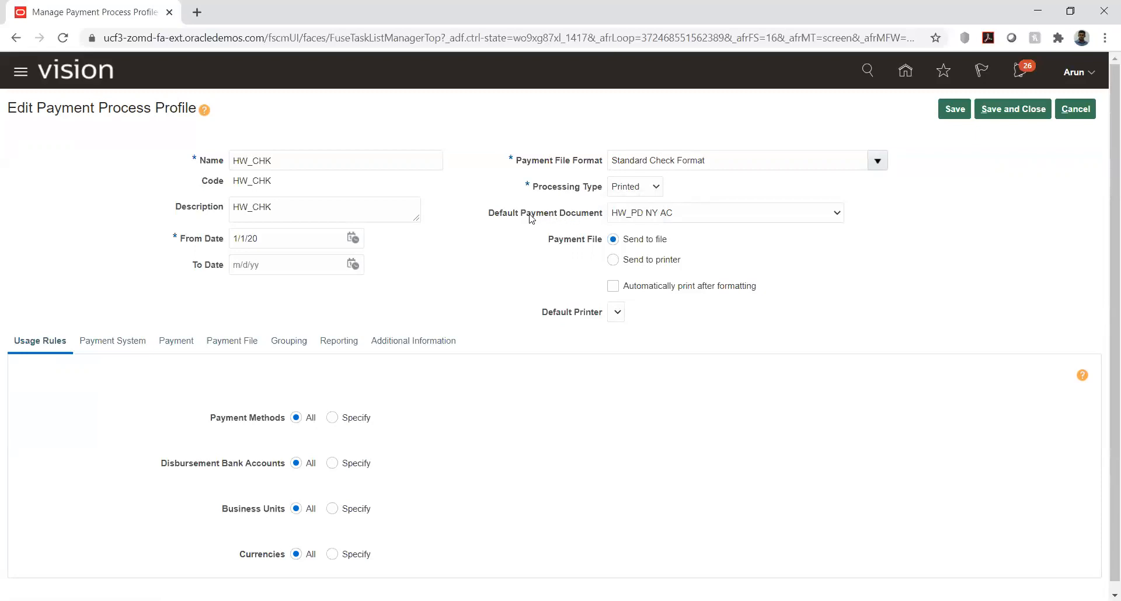
{"action": "left_click_drag", "start_coordinate": [521, 212], "coordinate": [600, 212]}
{"action": "left_click", "coordinate": [495, 272]}
{"action": "scroll", "coordinate": [32, 240], "scroll_direction": "down", "scroll_amount": 1}
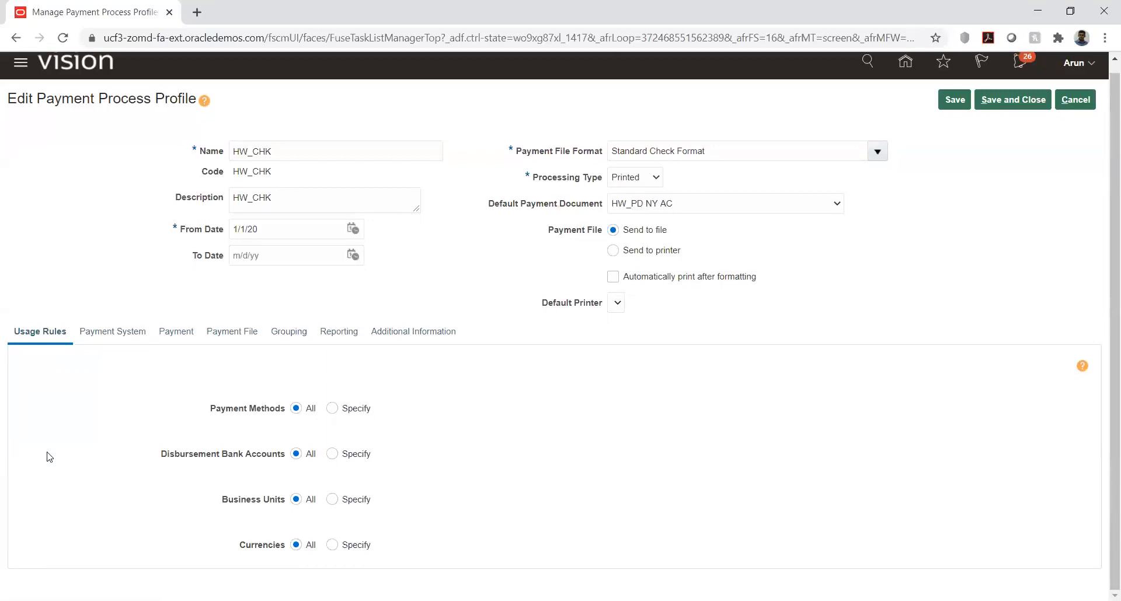
{"action": "scroll", "coordinate": [58, 438], "scroll_direction": "up", "scroll_amount": 1}
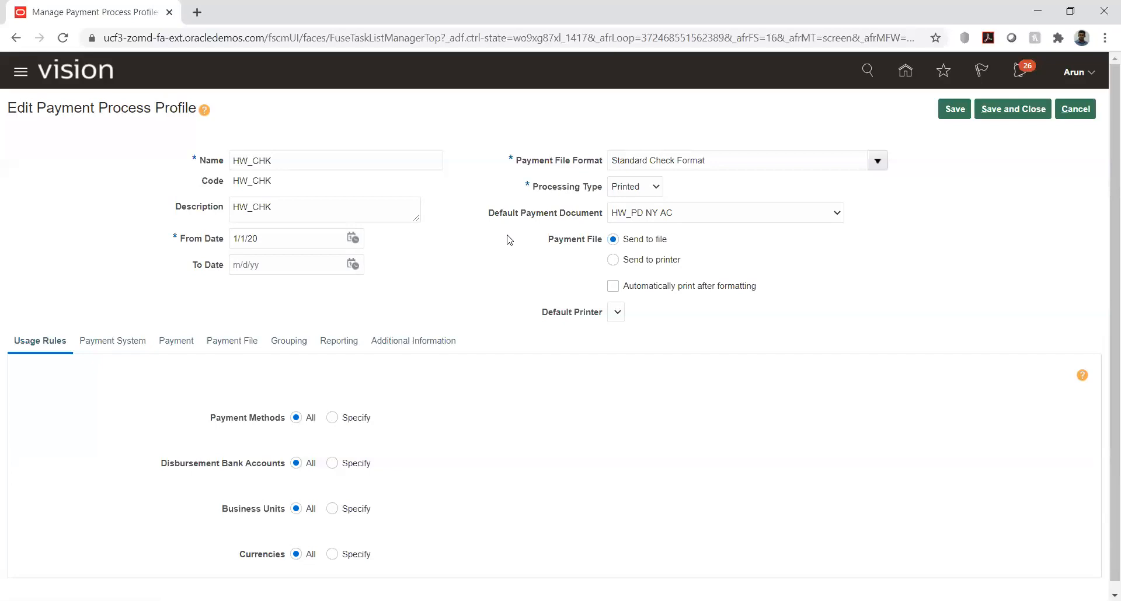
{"action": "left_click", "coordinate": [654, 188]}
{"action": "left_click", "coordinate": [654, 188]}
{"action": "left_click", "coordinate": [395, 296]}
{"action": "scroll", "coordinate": [16, 289], "scroll_direction": "down", "scroll_amount": 1}
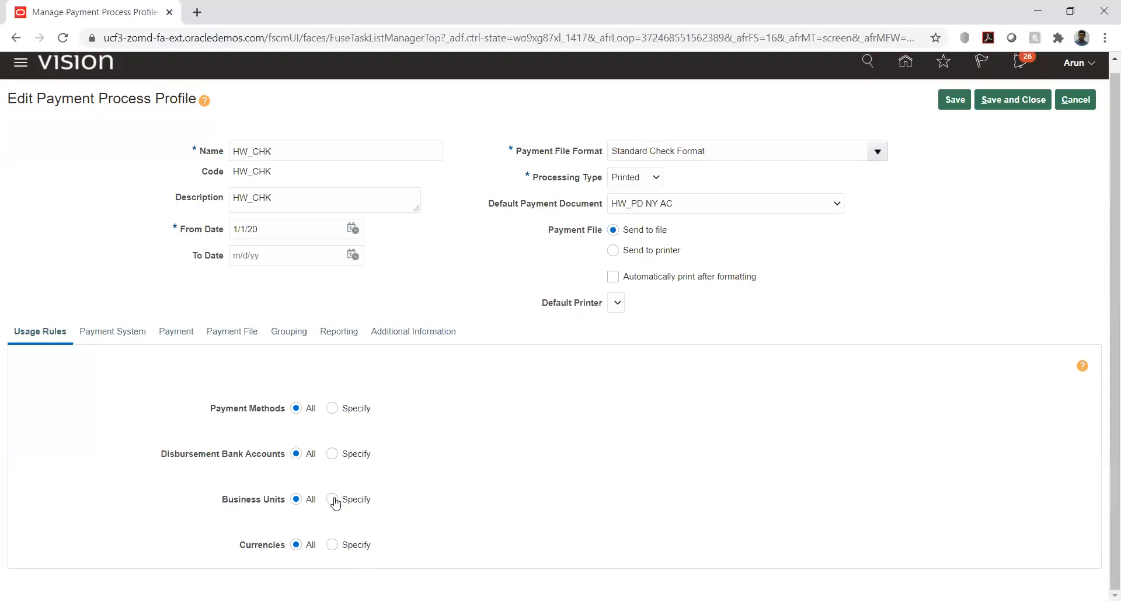
Step: Review the payment systems available to HW_CHK and the profile's document grouping rules and document limits
{"action": "left_click", "coordinate": [104, 332]}
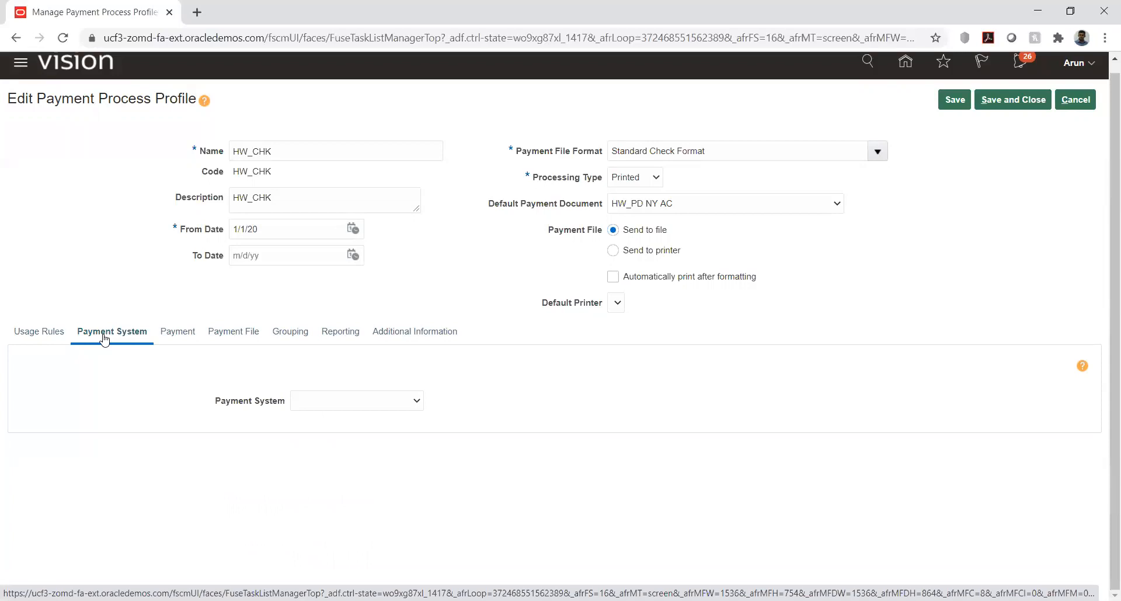
{"action": "left_click", "coordinate": [385, 402]}
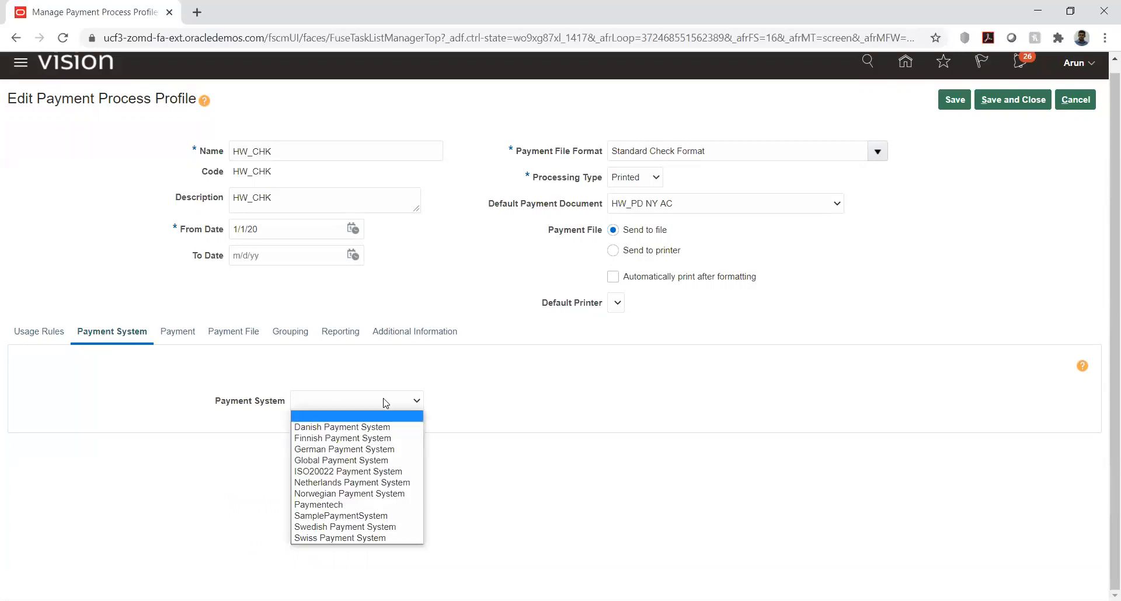
{"action": "left_click", "coordinate": [134, 408]}
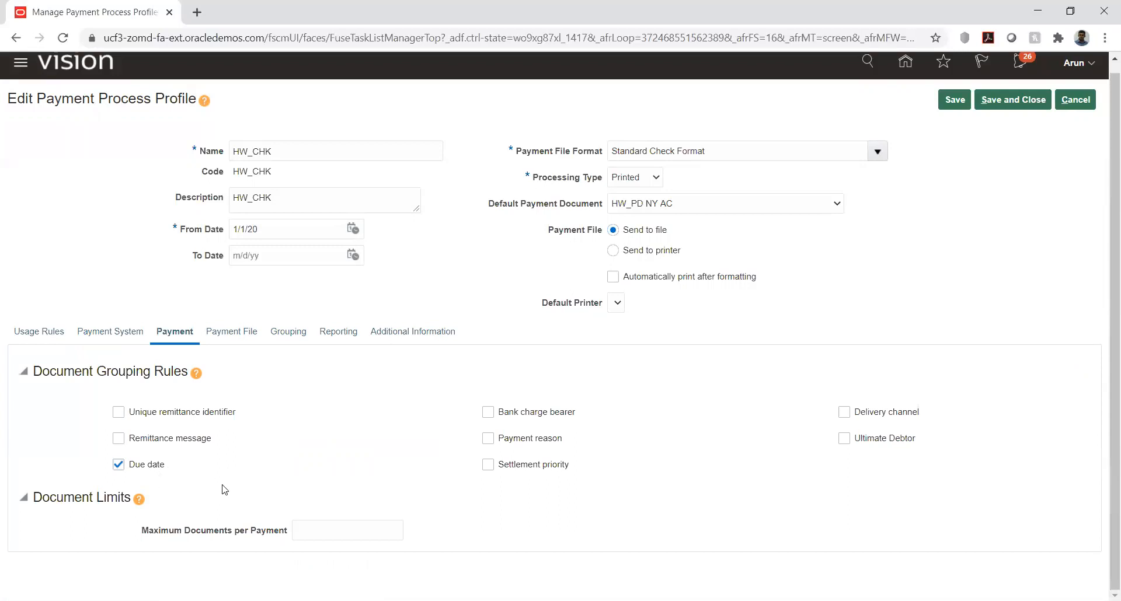
Step: Examine HW_CHK's payment file creation rules, including payment grouping, limits, sorting, bank instructions and overrides, plus its transaction grouping rules
{"action": "left_click", "coordinate": [226, 333]}
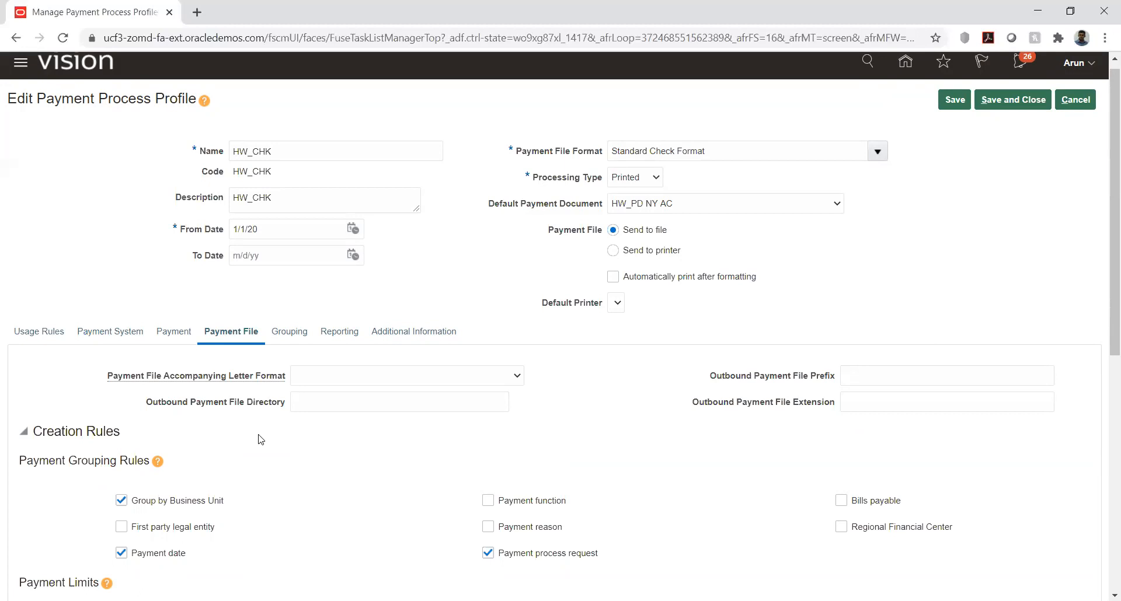
{"action": "scroll", "coordinate": [311, 439], "scroll_direction": "down", "scroll_amount": 2}
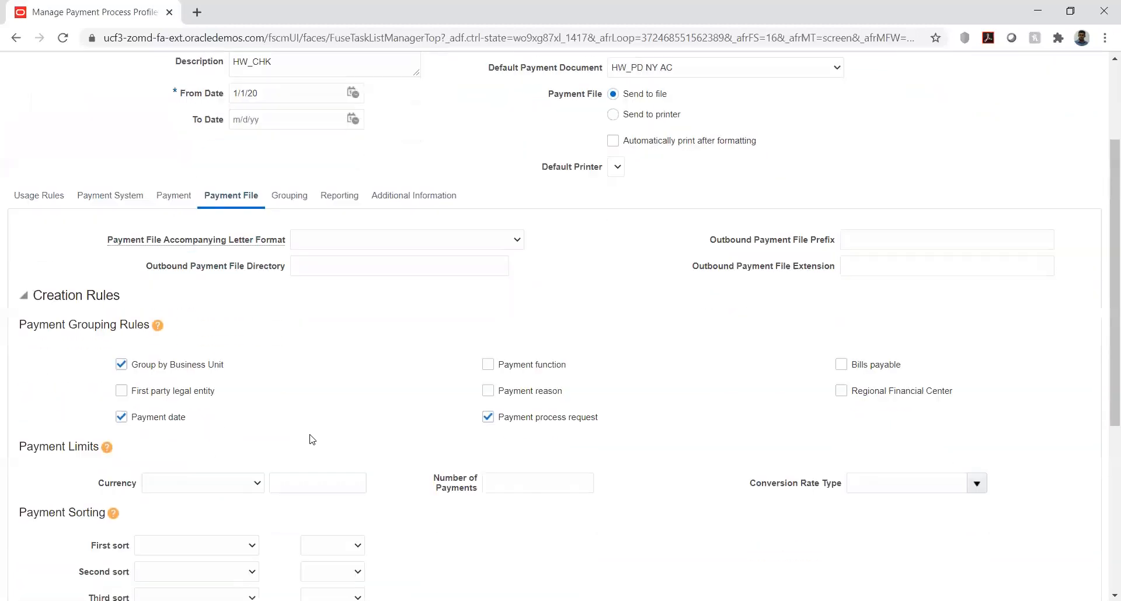
{"action": "scroll", "coordinate": [310, 439], "scroll_direction": "down", "scroll_amount": 1}
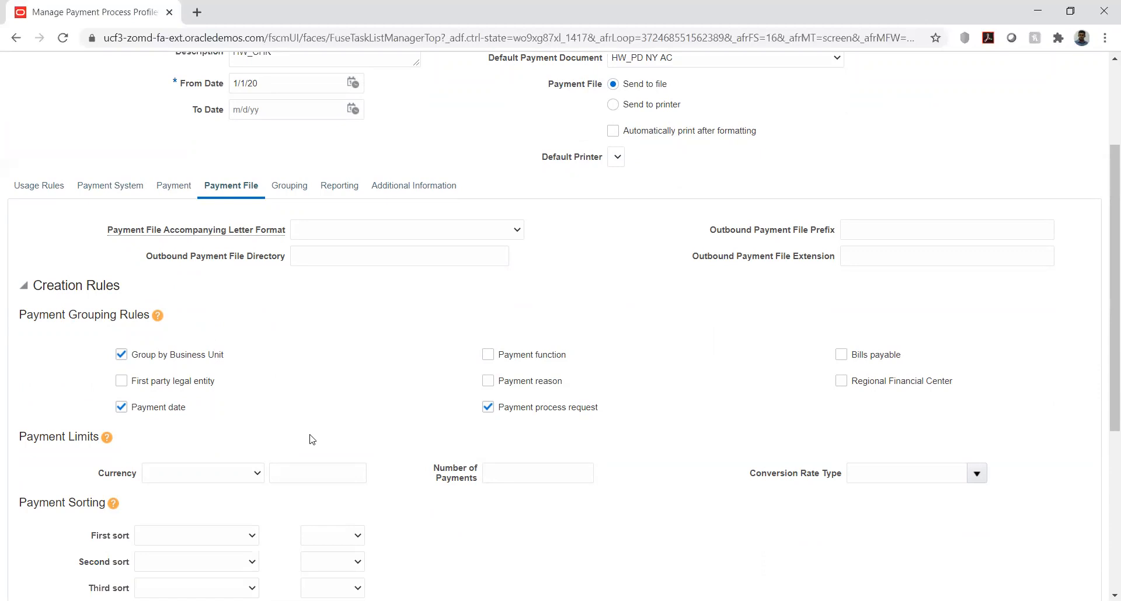
{"action": "scroll", "coordinate": [342, 337], "scroll_direction": "down", "scroll_amount": 2}
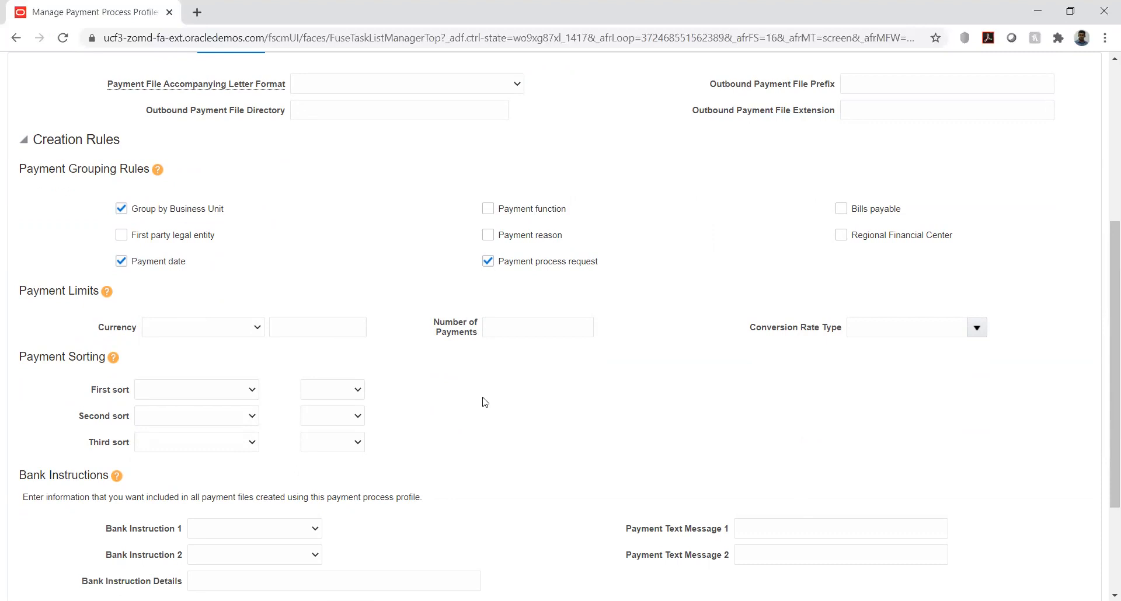
{"action": "scroll", "coordinate": [464, 371], "scroll_direction": "down", "scroll_amount": 1}
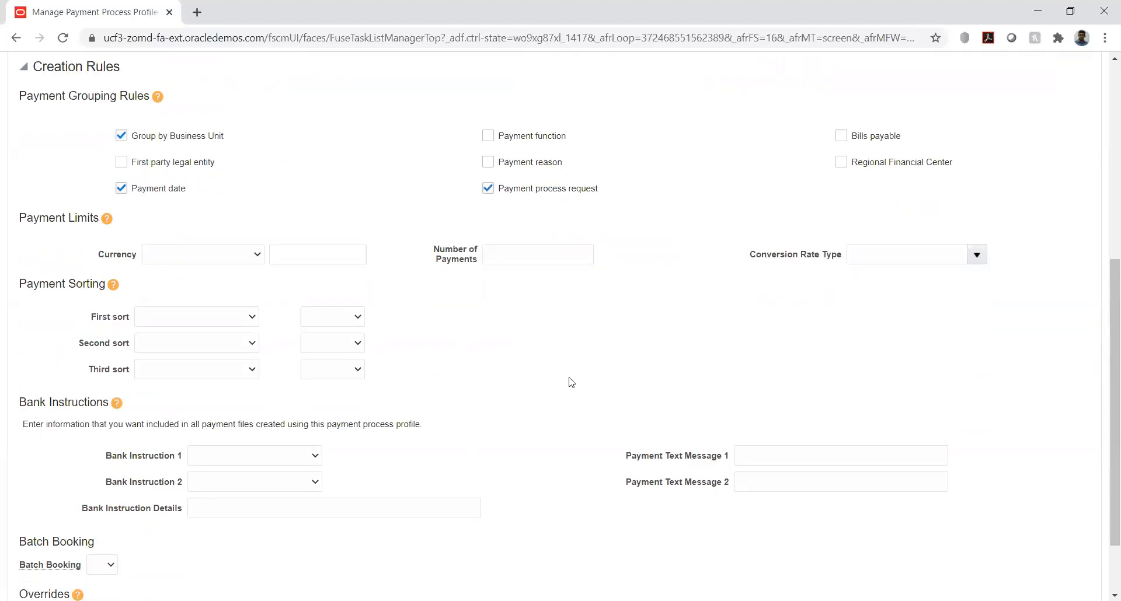
{"action": "scroll", "coordinate": [484, 346], "scroll_direction": "down", "scroll_amount": 1}
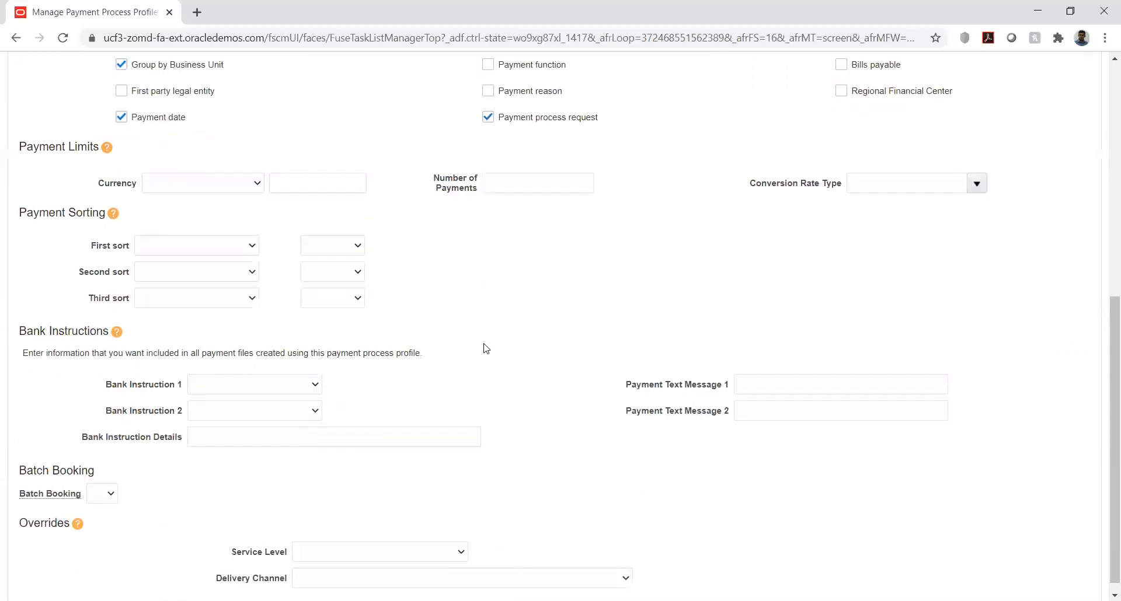
{"action": "scroll", "coordinate": [486, 348], "scroll_direction": "down", "scroll_amount": 1}
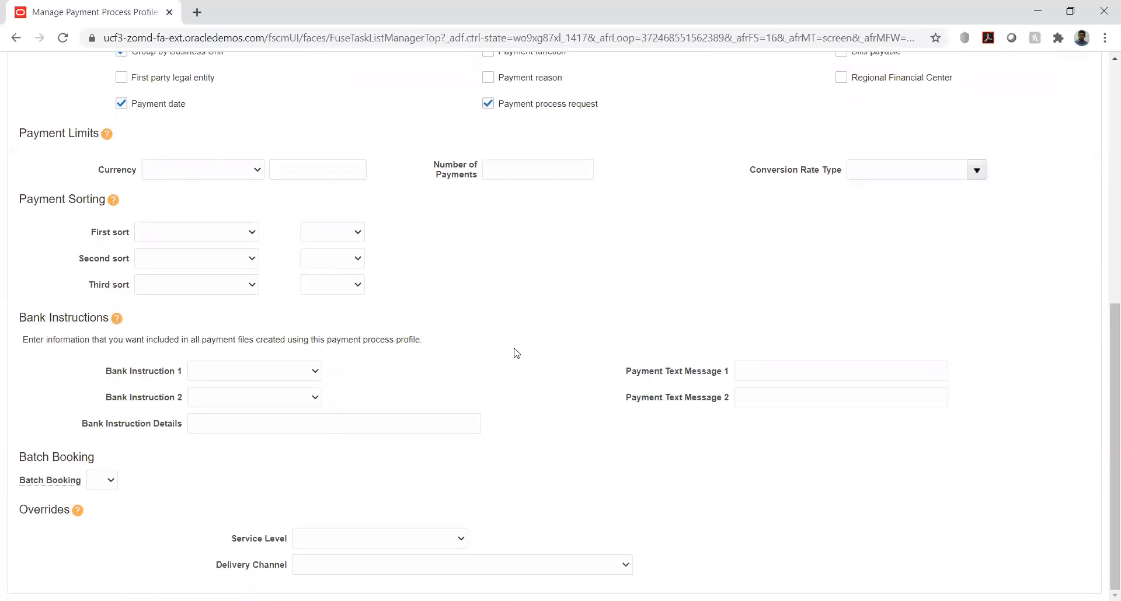
{"action": "scroll", "coordinate": [516, 353], "scroll_direction": "up", "scroll_amount": 8}
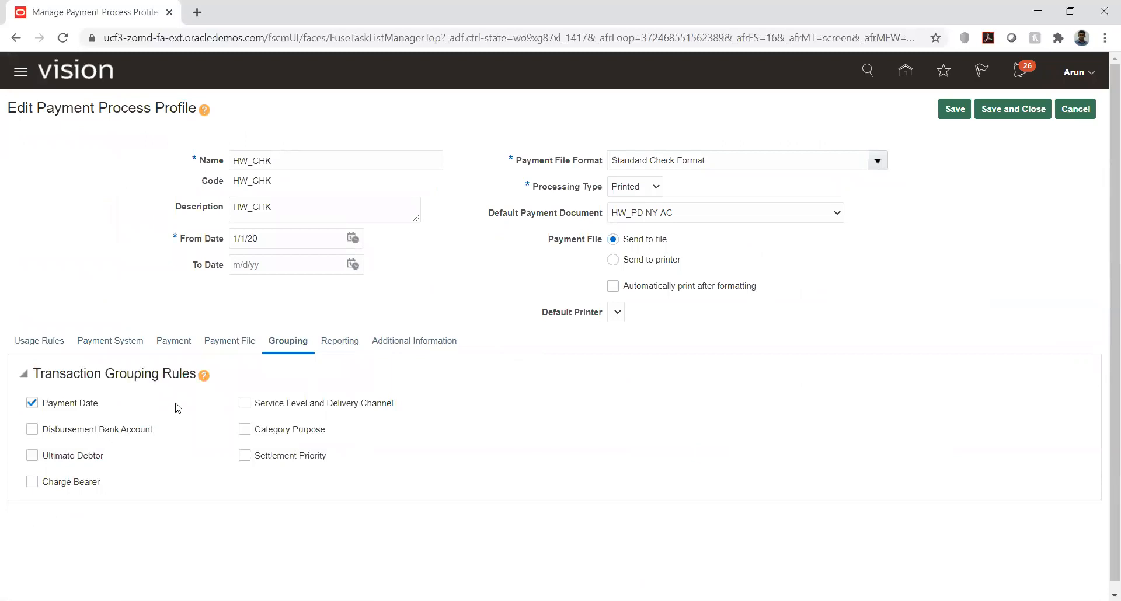
Step: Examine HW_CHK's reporting settings for payment file register, positive pay, separate remittance advice and regulatory reporting, plus its additional information
{"action": "left_click", "coordinate": [336, 342]}
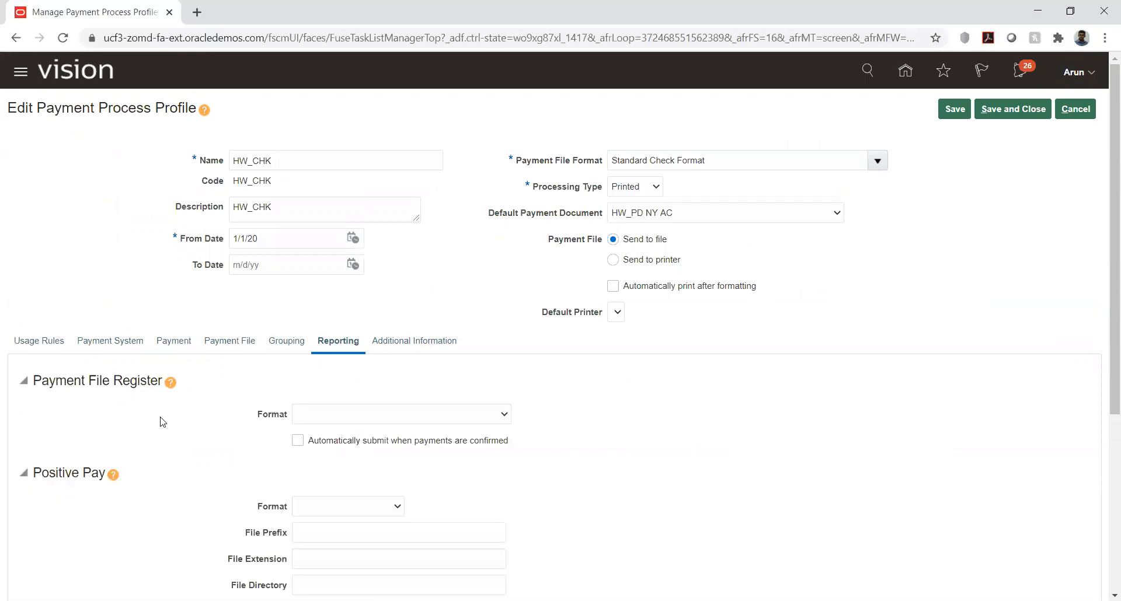
{"action": "scroll", "coordinate": [163, 421], "scroll_direction": "down", "scroll_amount": 1}
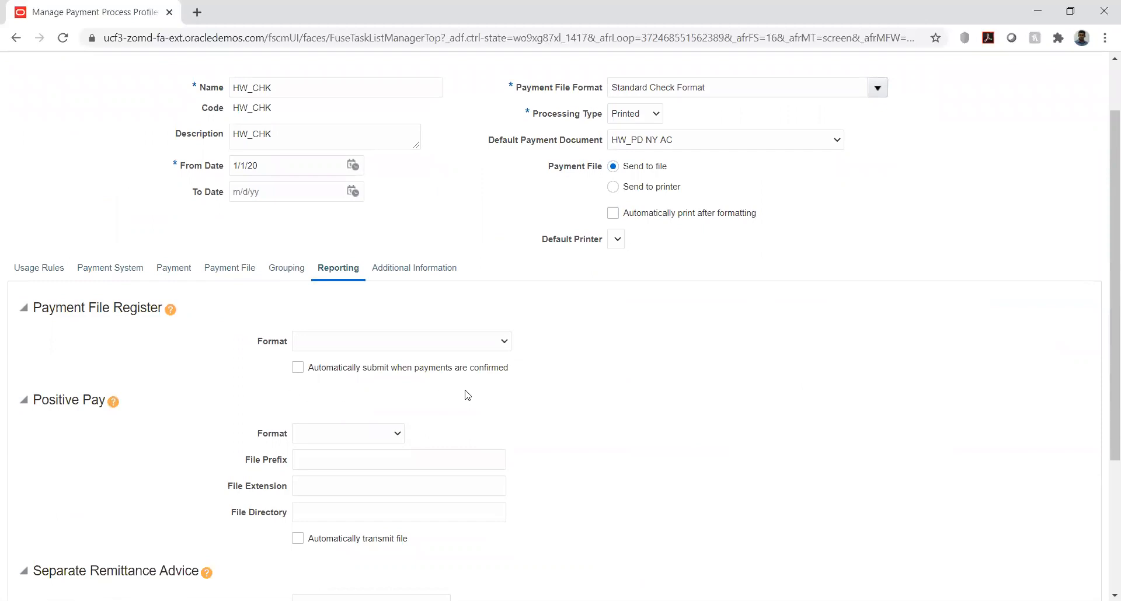
{"action": "scroll", "coordinate": [691, 333], "scroll_direction": "down", "scroll_amount": 1}
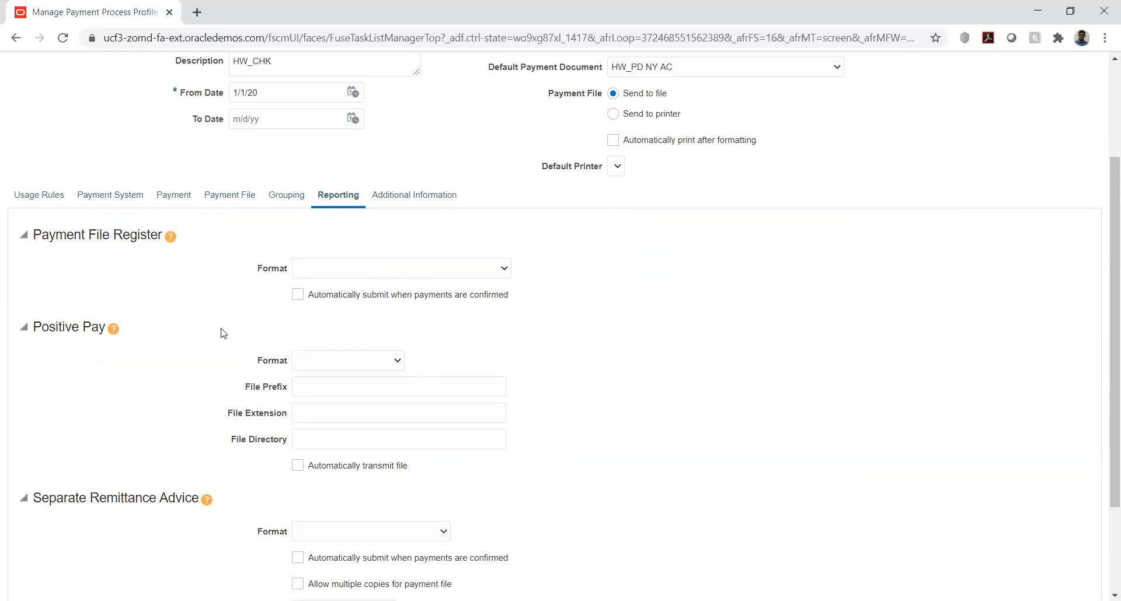
{"action": "scroll", "coordinate": [225, 335], "scroll_direction": "down", "scroll_amount": 2}
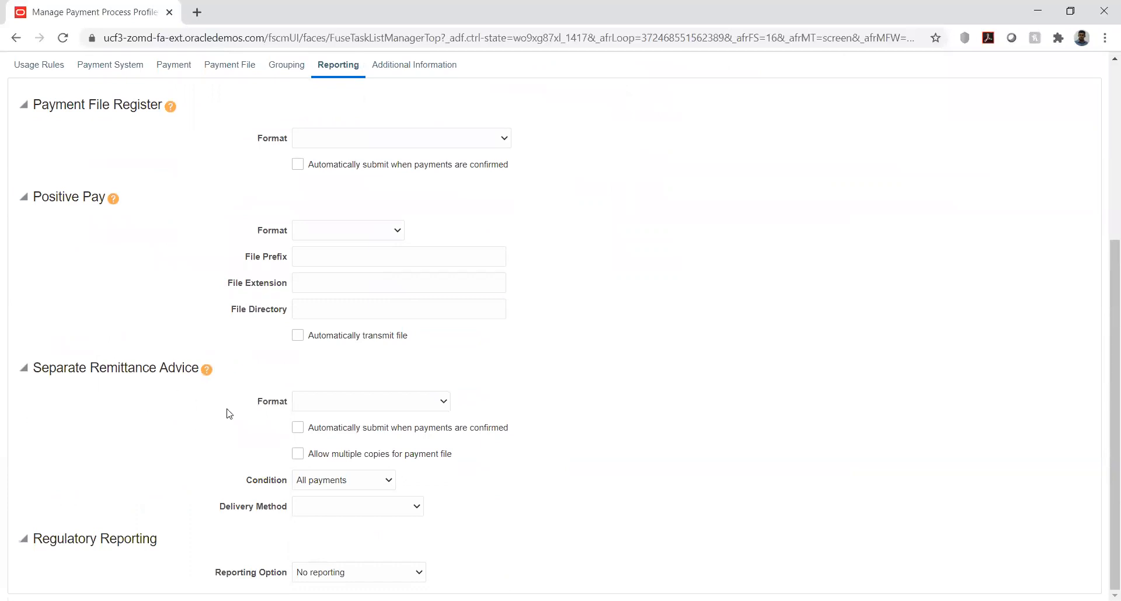
{"action": "left_click", "coordinate": [368, 401]}
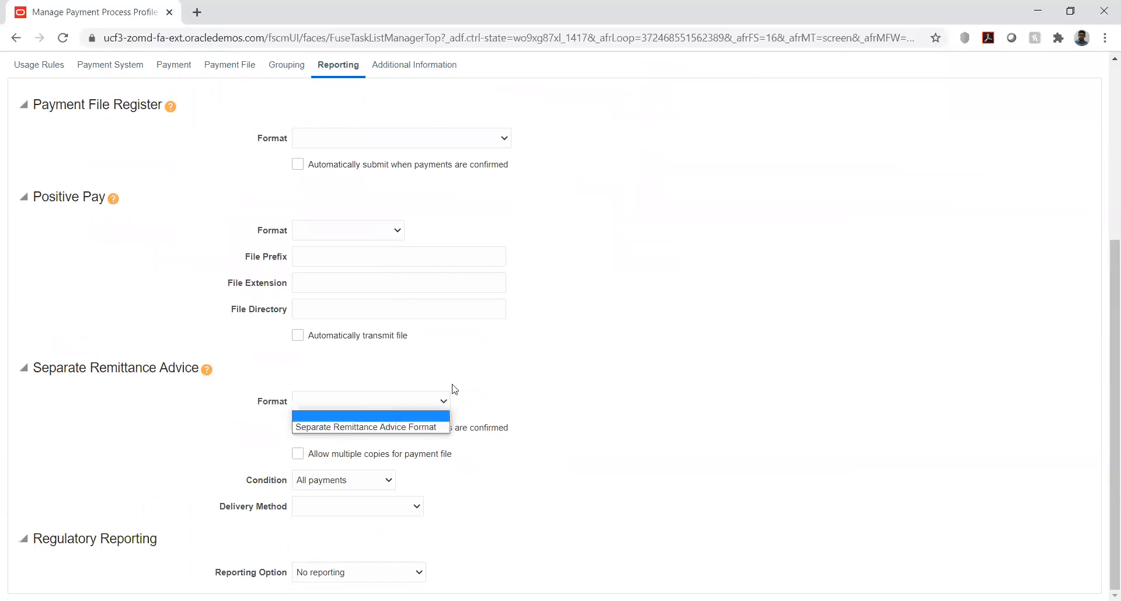
{"action": "left_click", "coordinate": [638, 373]}
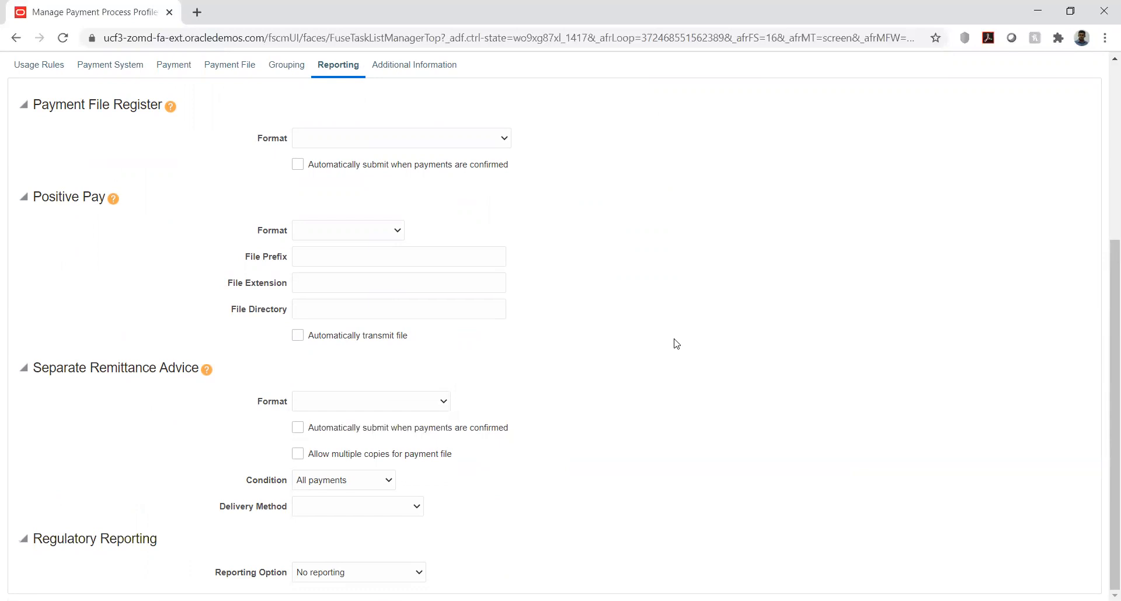
{"action": "scroll", "coordinate": [676, 344], "scroll_direction": "up", "scroll_amount": 3}
{"action": "left_click", "coordinate": [408, 211]}
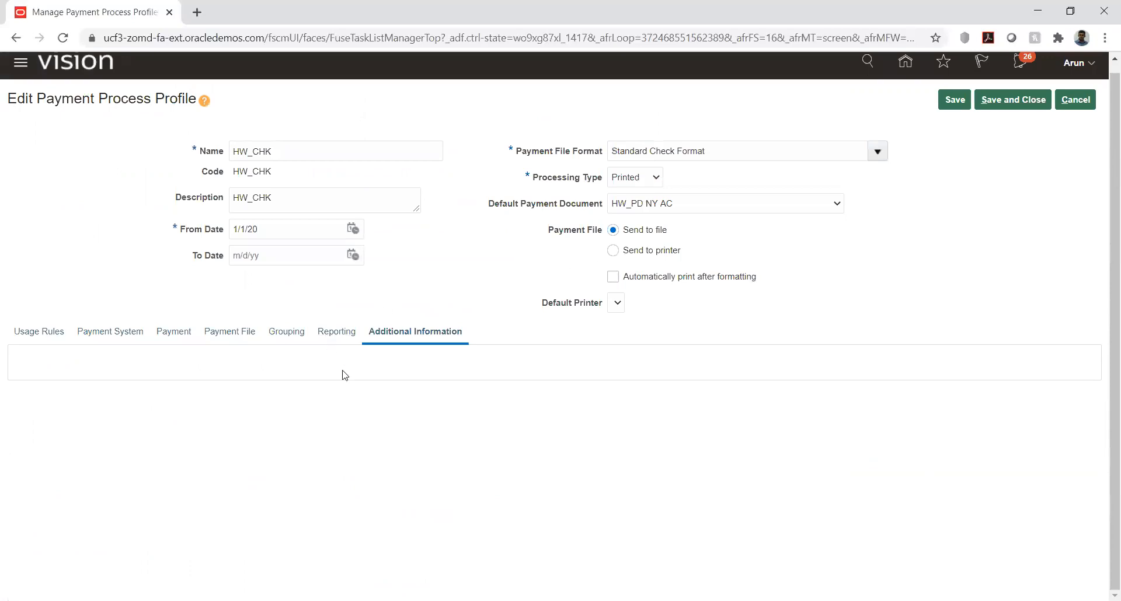
{"action": "left_click", "coordinate": [336, 331]}
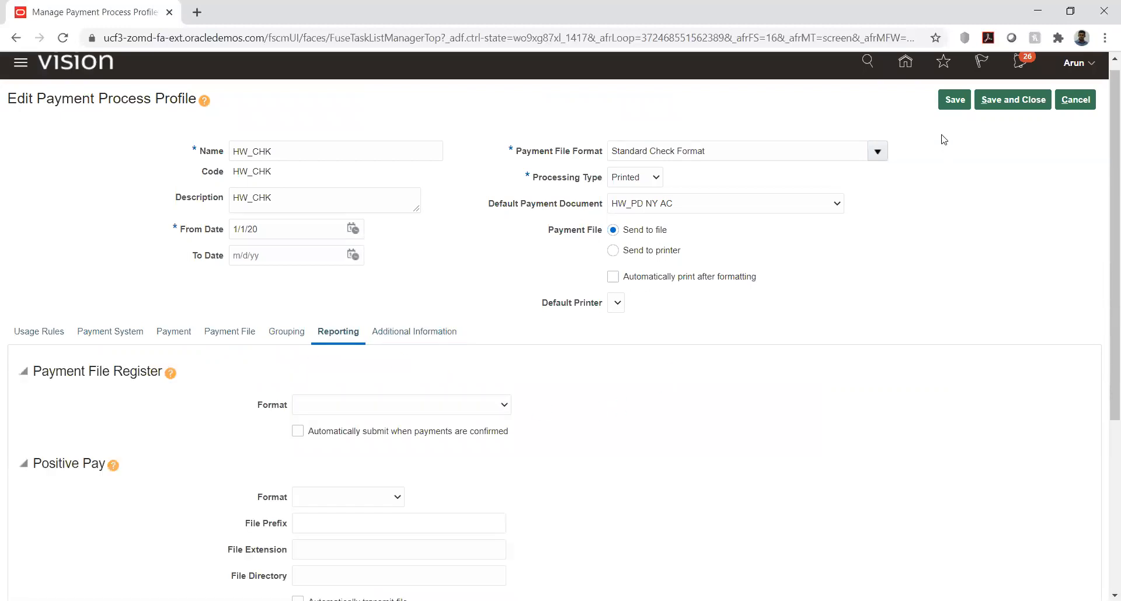
Step: Save and close the HW_CHK payment process profile, returning to the profile search page
{"action": "left_click", "coordinate": [954, 100]}
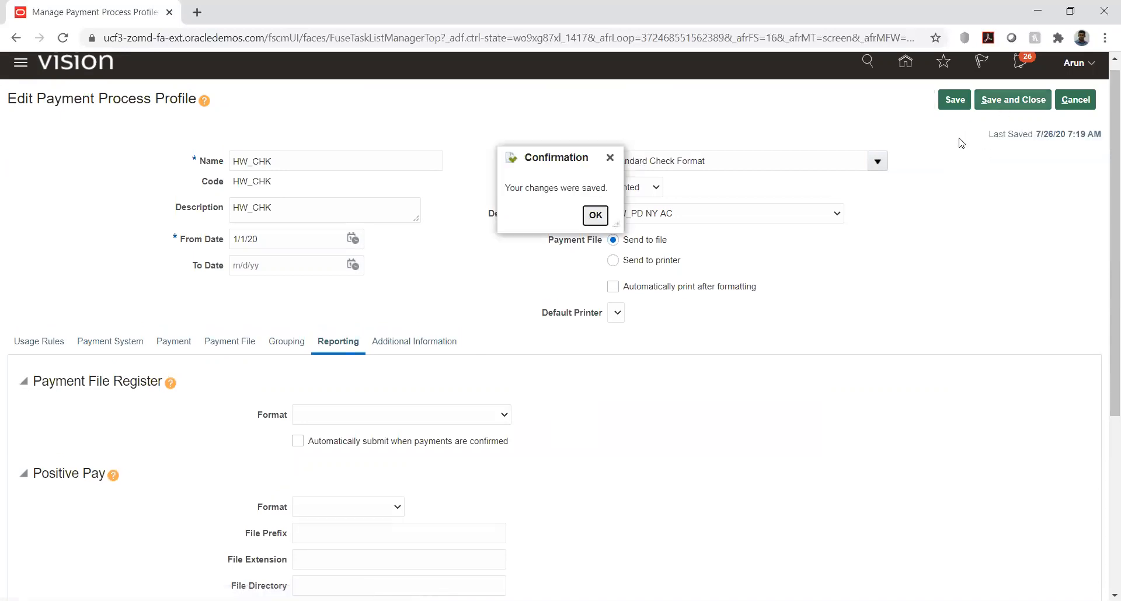
{"action": "left_click", "coordinate": [595, 215]}
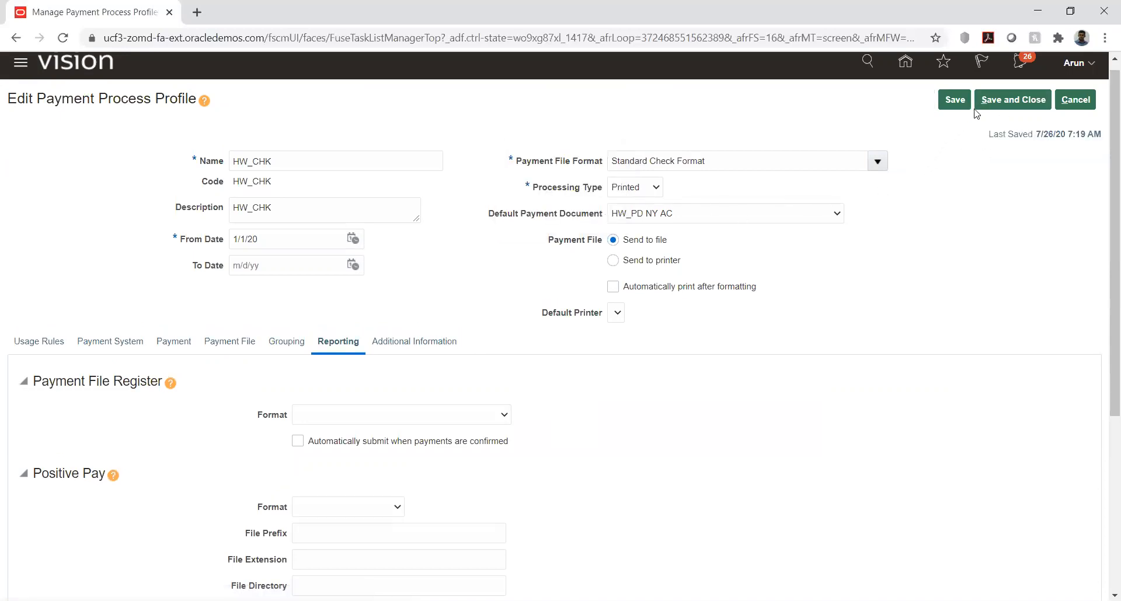
{"action": "left_click", "coordinate": [1009, 100]}
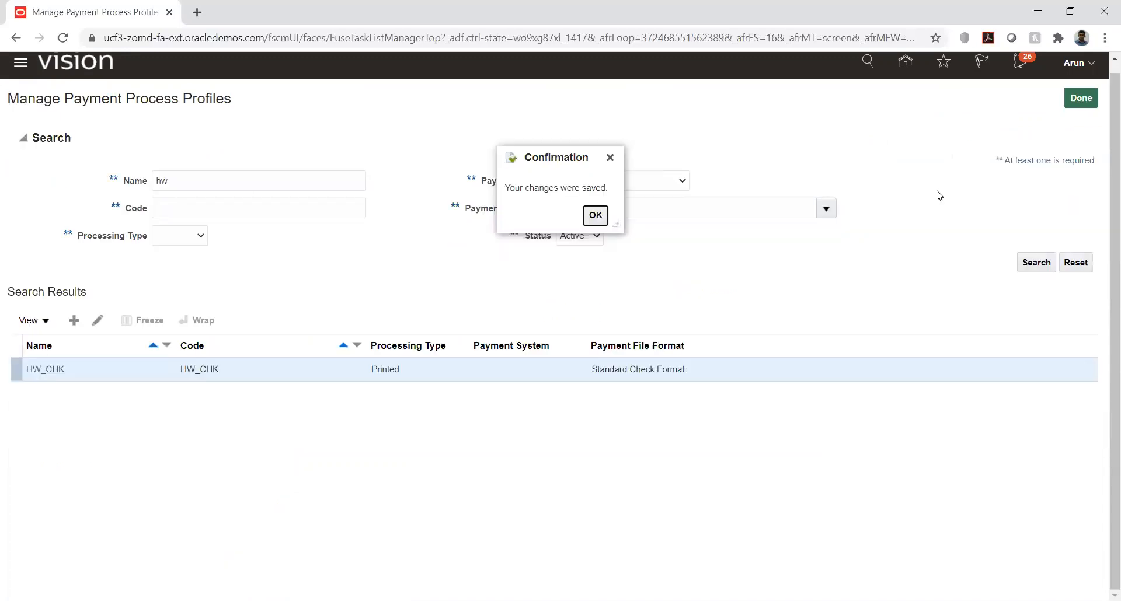
{"action": "left_click", "coordinate": [595, 215]}
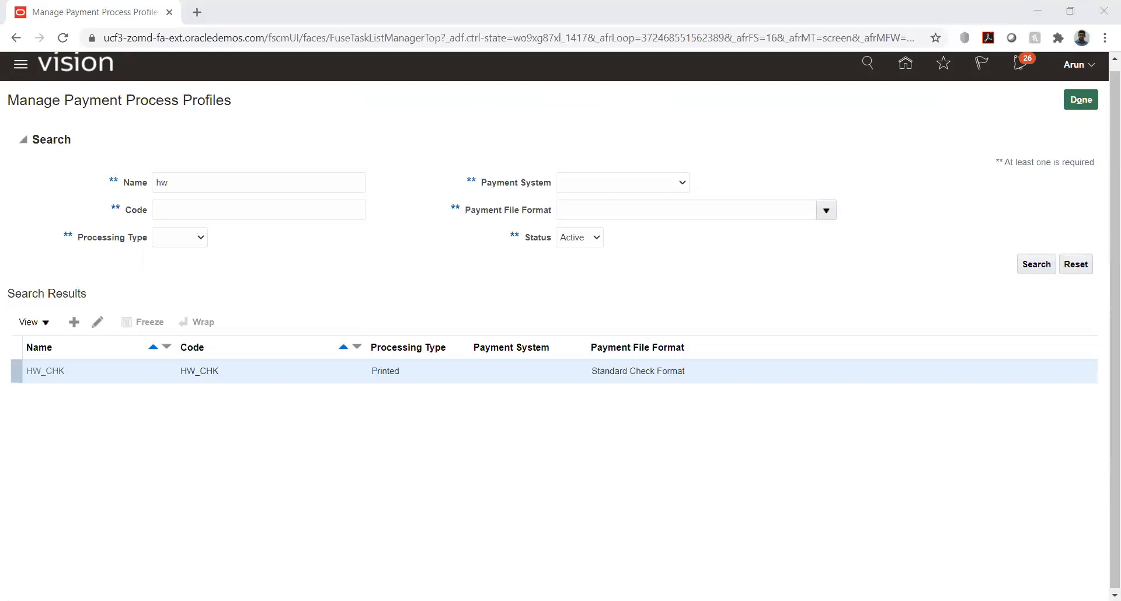
{"action": "left_click", "coordinate": [361, 297]}
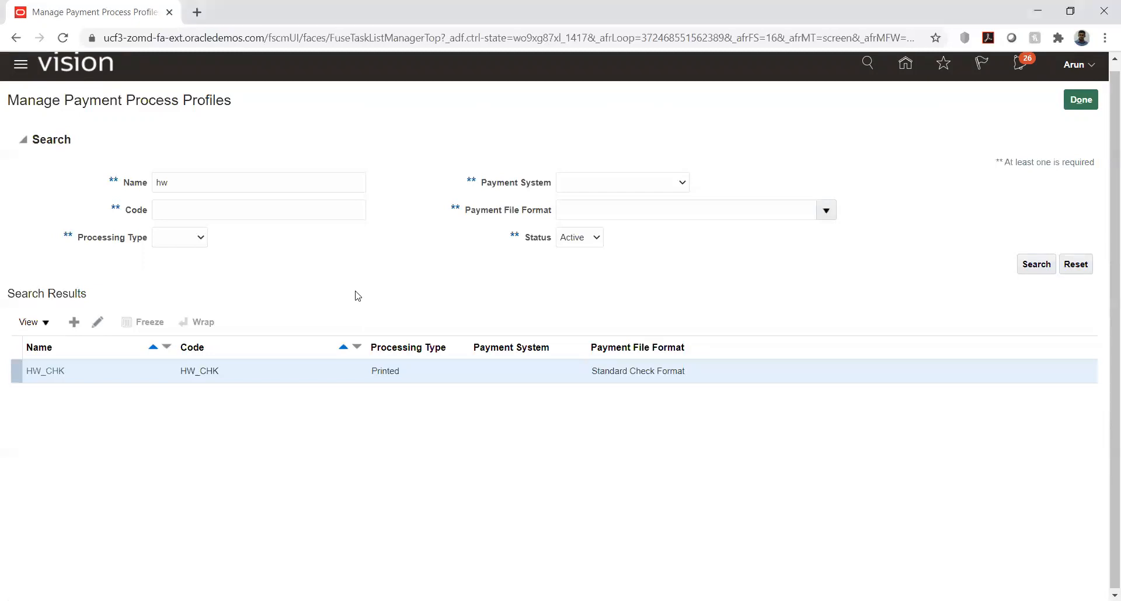
Step: Leave the payment process profiles and HW Implementation project, and open the Suppliers work area under Procurement from the home page
{"action": "left_click", "coordinate": [1083, 102]}
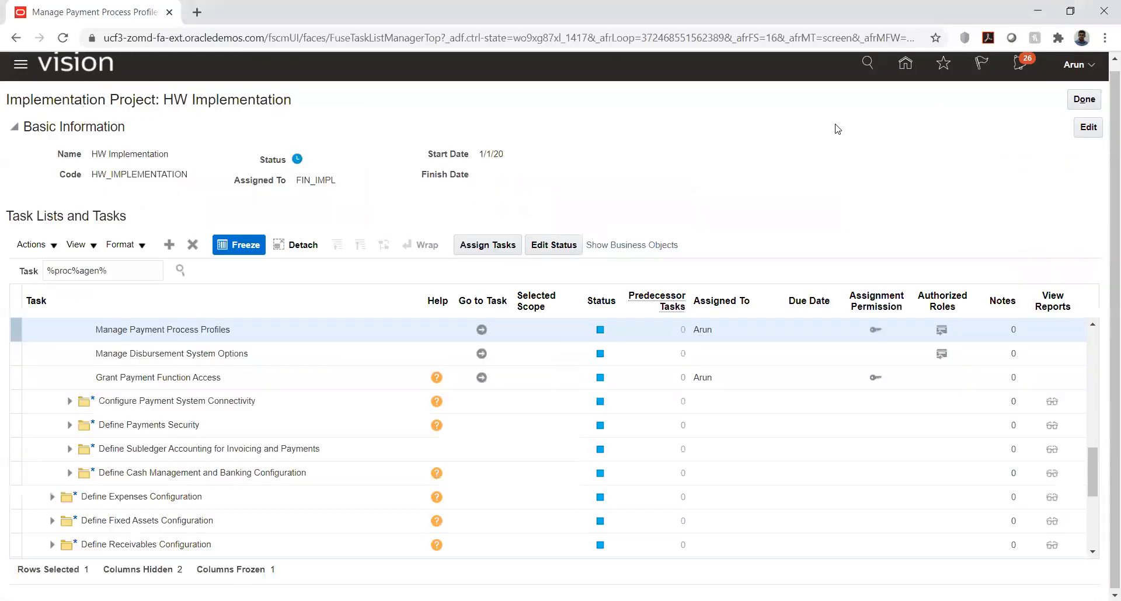
{"action": "left_click", "coordinate": [906, 64]}
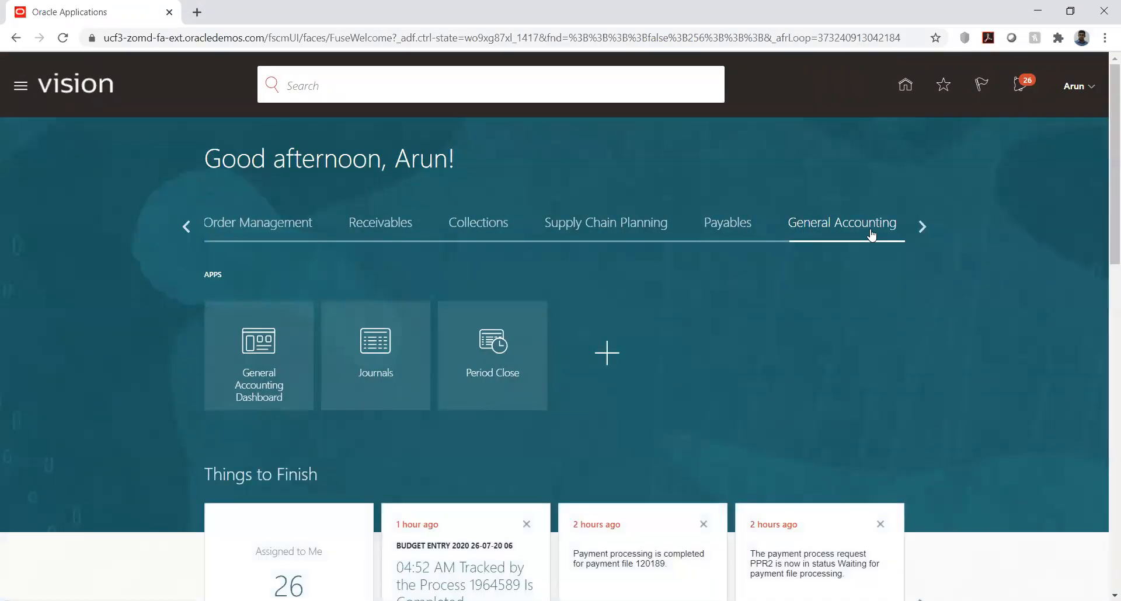
{"action": "left_click", "coordinate": [192, 229]}
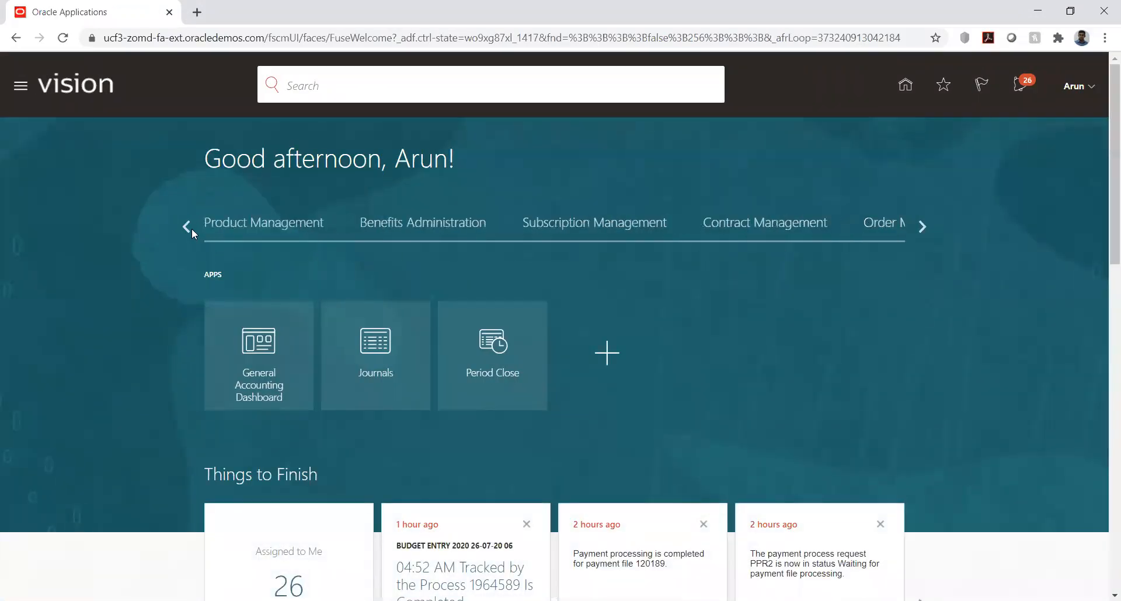
{"action": "left_click", "coordinate": [192, 229]}
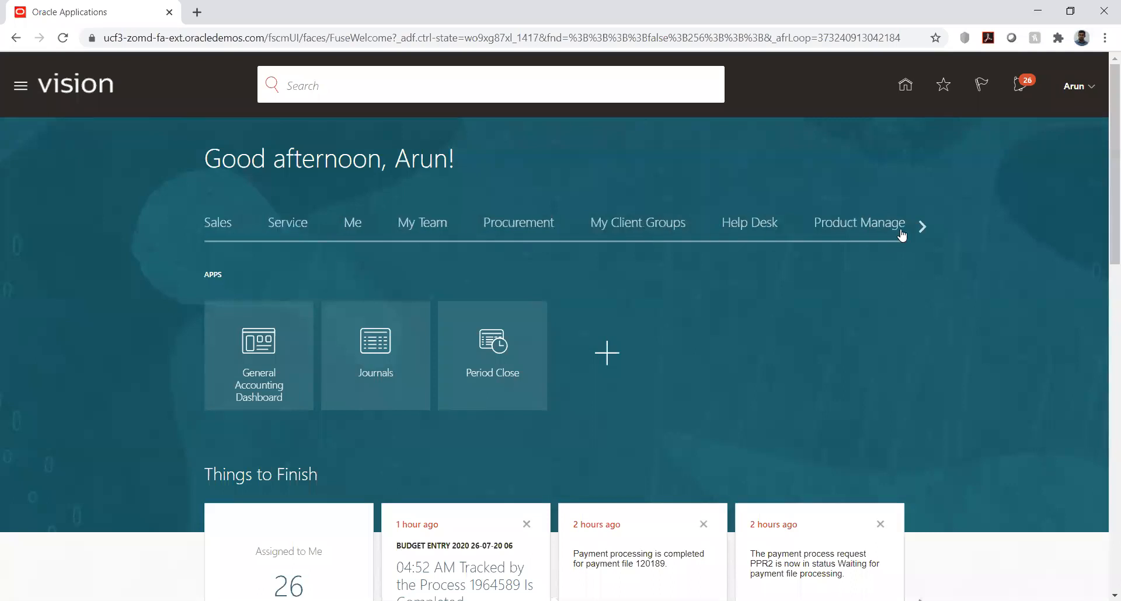
{"action": "left_click", "coordinate": [508, 227]}
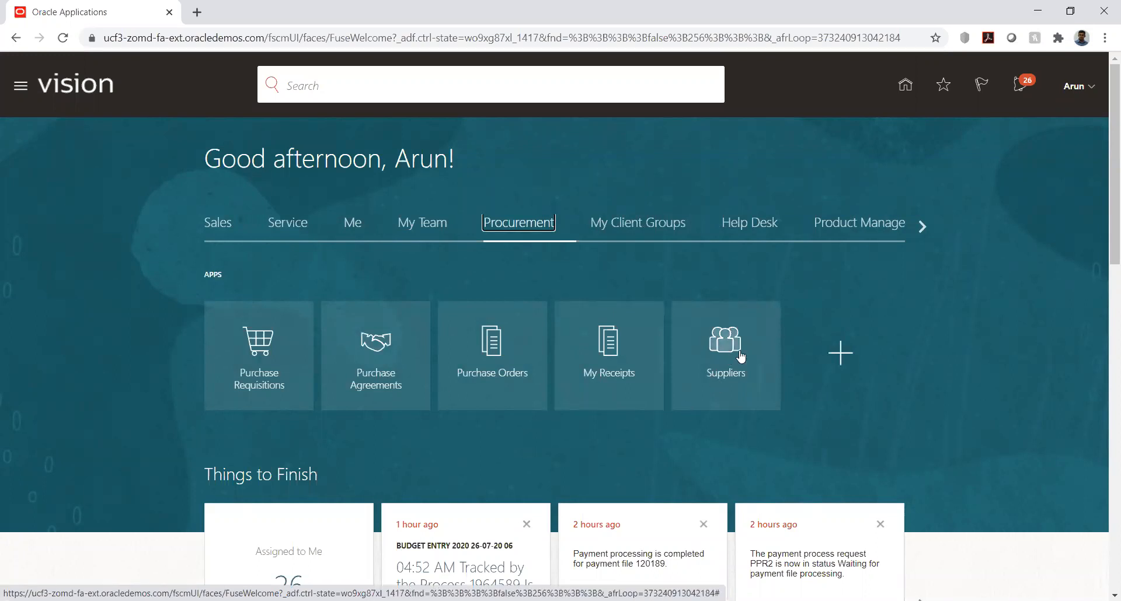
{"action": "left_click", "coordinate": [721, 341]}
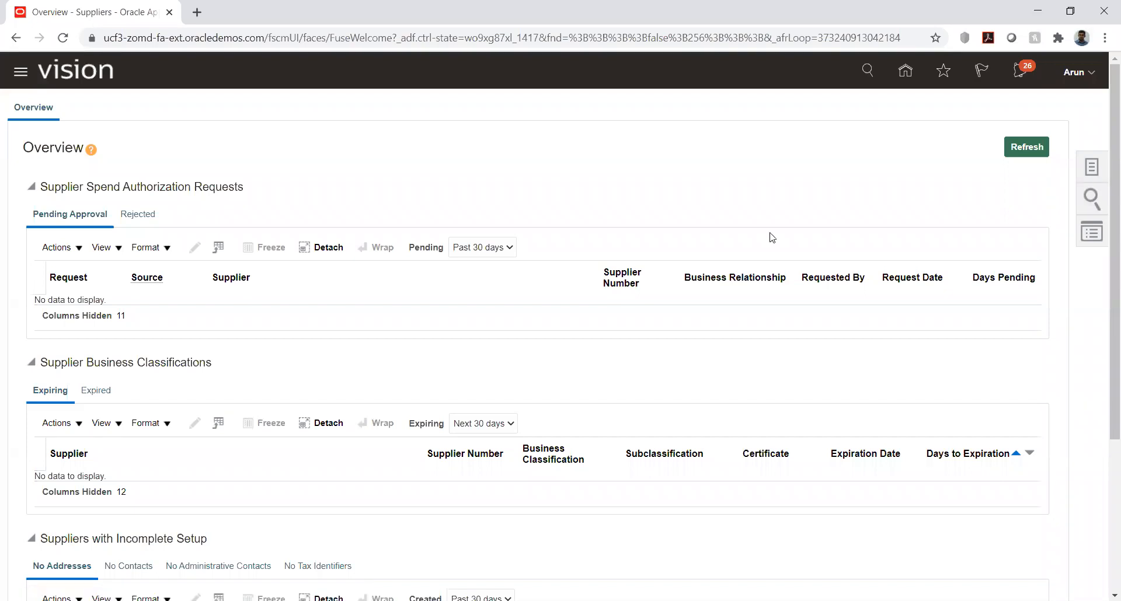
Step: Review the supplier overview sections, from spend authorization requests to profile change requests, and display the list of supplier tasks
{"action": "scroll", "coordinate": [529, 197], "scroll_direction": "down", "scroll_amount": 4}
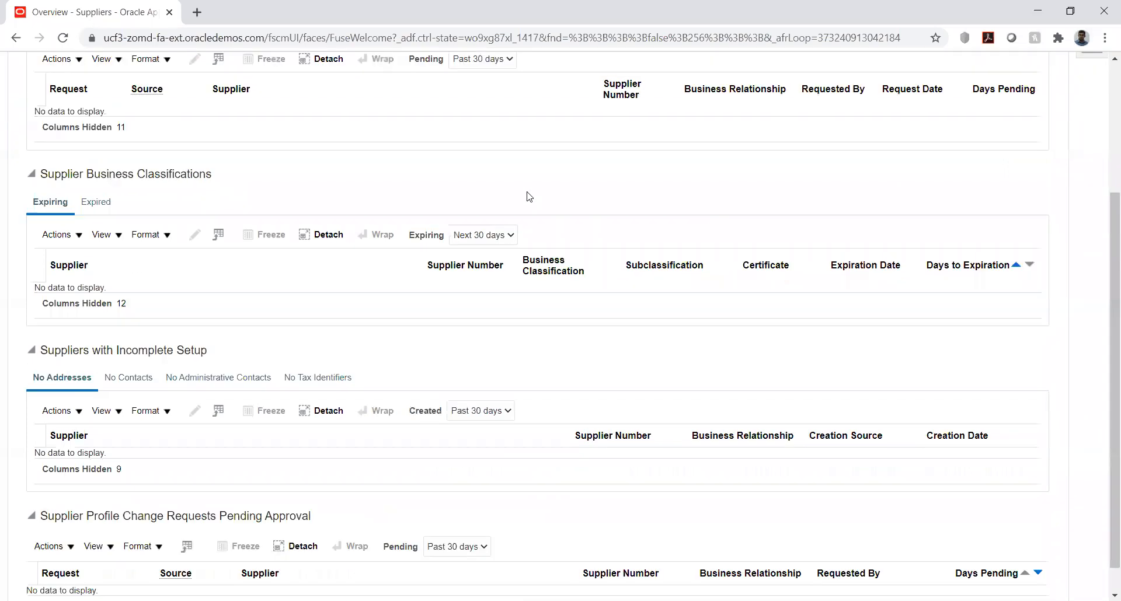
{"action": "scroll", "coordinate": [529, 196], "scroll_direction": "up", "scroll_amount": 4}
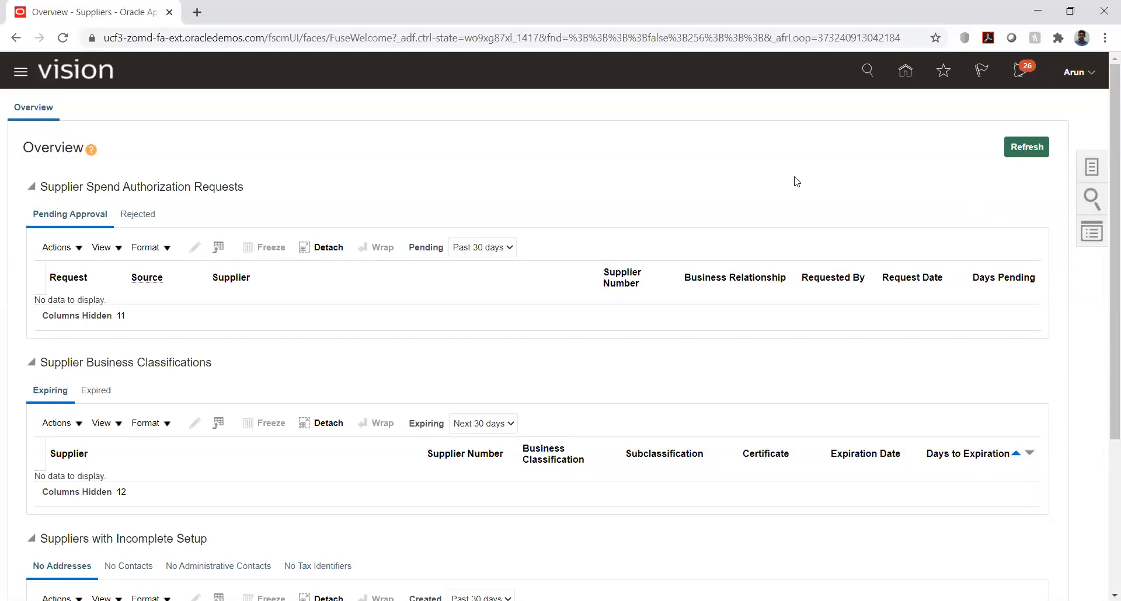
{"action": "scroll", "coordinate": [710, 200], "scroll_direction": "down", "scroll_amount": 1}
{"action": "scroll", "coordinate": [709, 200], "scroll_direction": "down", "scroll_amount": 4}
{"action": "scroll", "coordinate": [710, 200], "scroll_direction": "up", "scroll_amount": 4}
{"action": "left_click", "coordinate": [1091, 167]}
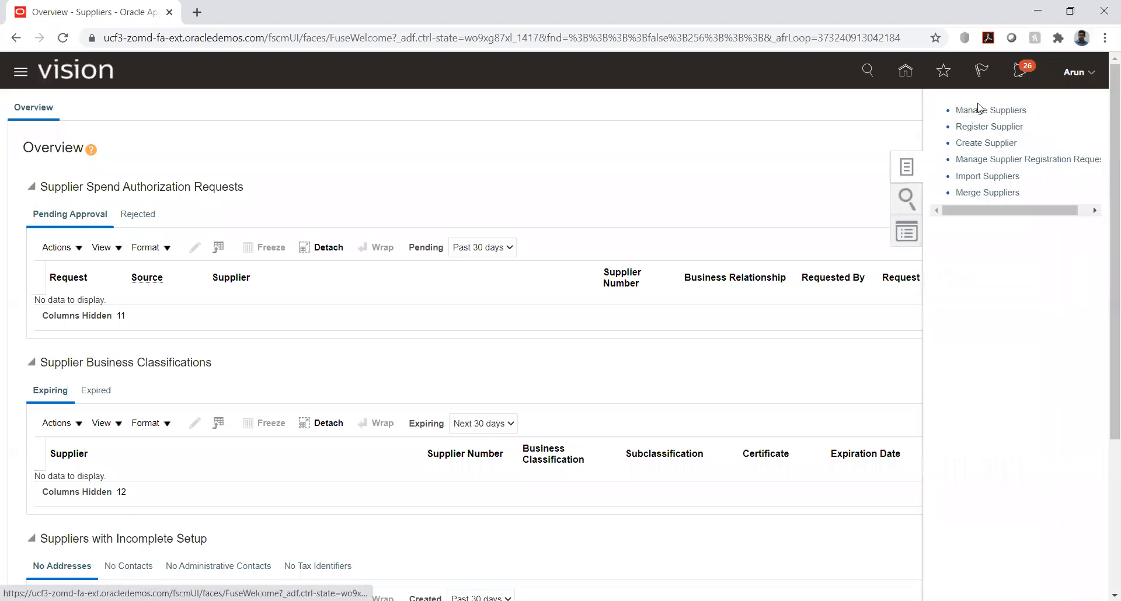
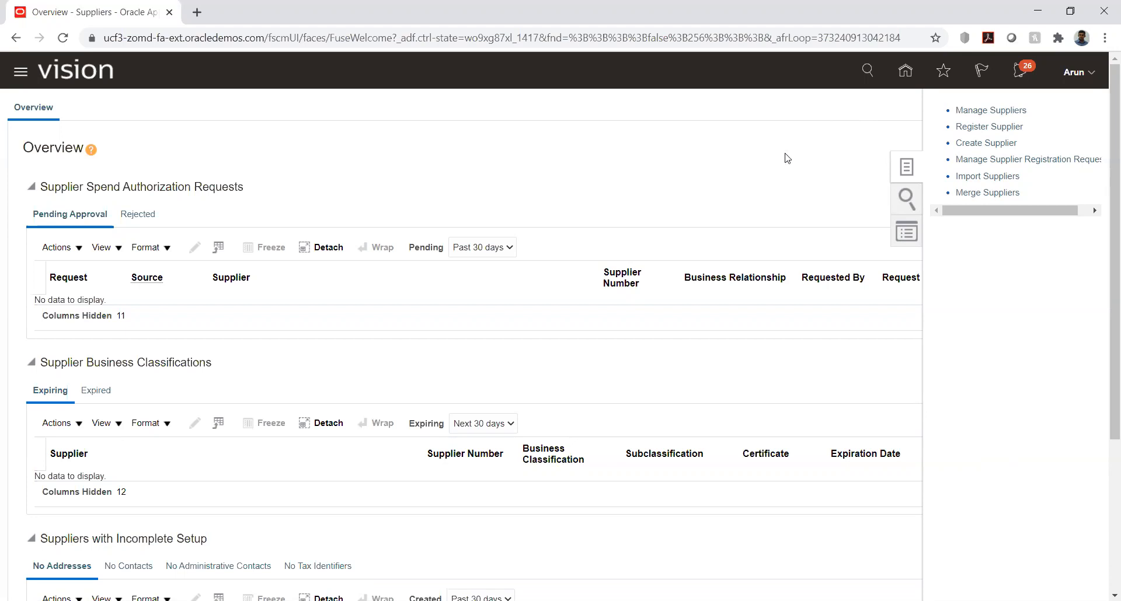
Step: Open the supplier management page and start creating a new supplier named HW_Vendor1
{"action": "left_click", "coordinate": [970, 111]}
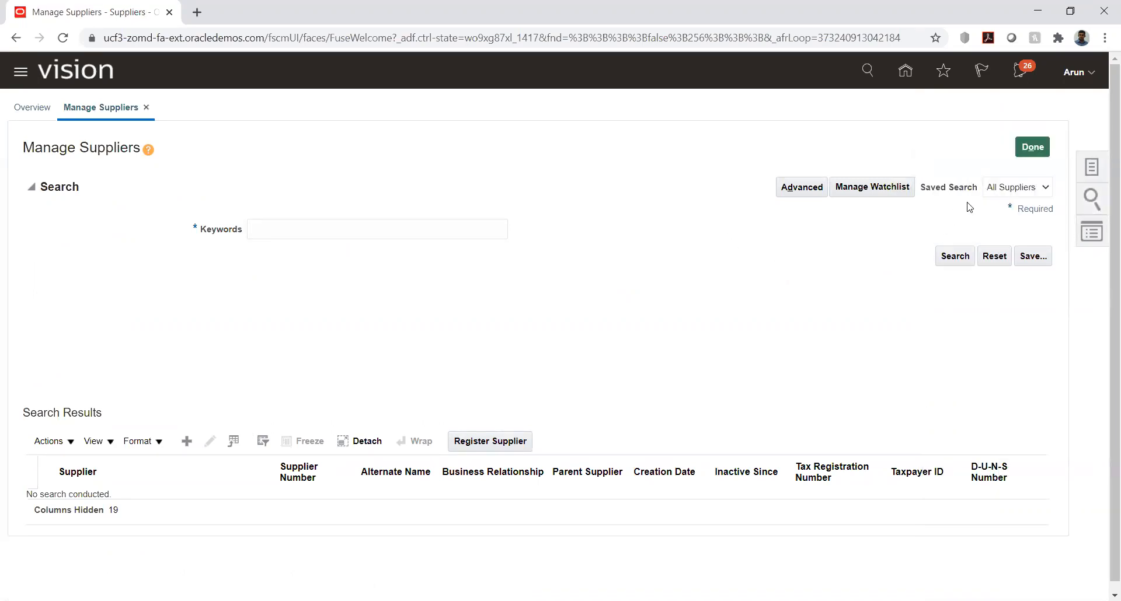
{"action": "left_click", "coordinate": [1093, 170]}
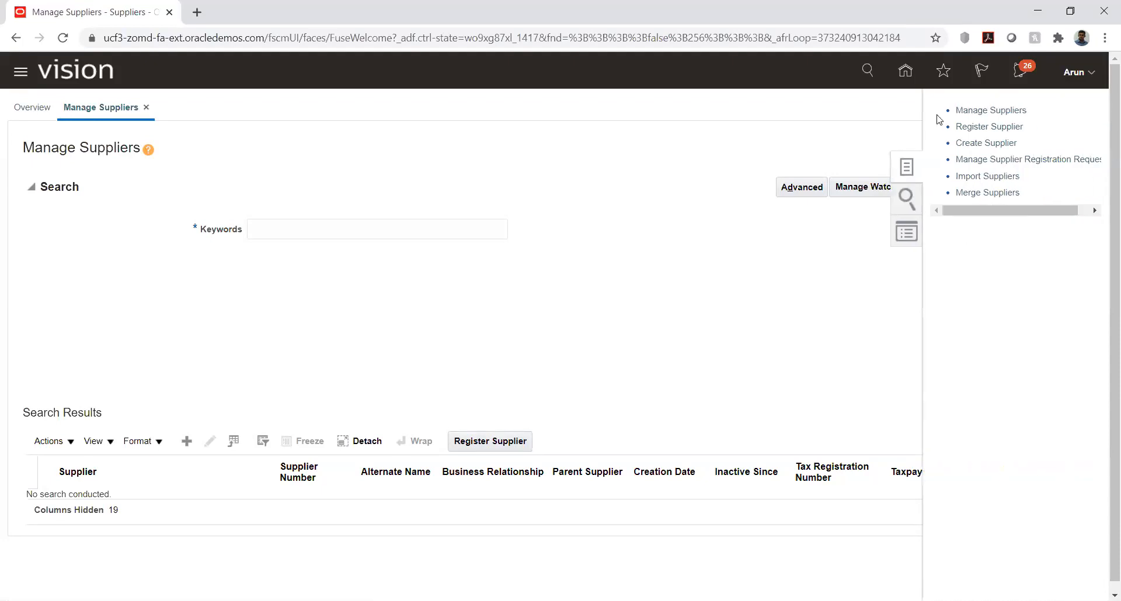
{"action": "left_click", "coordinate": [979, 141]}
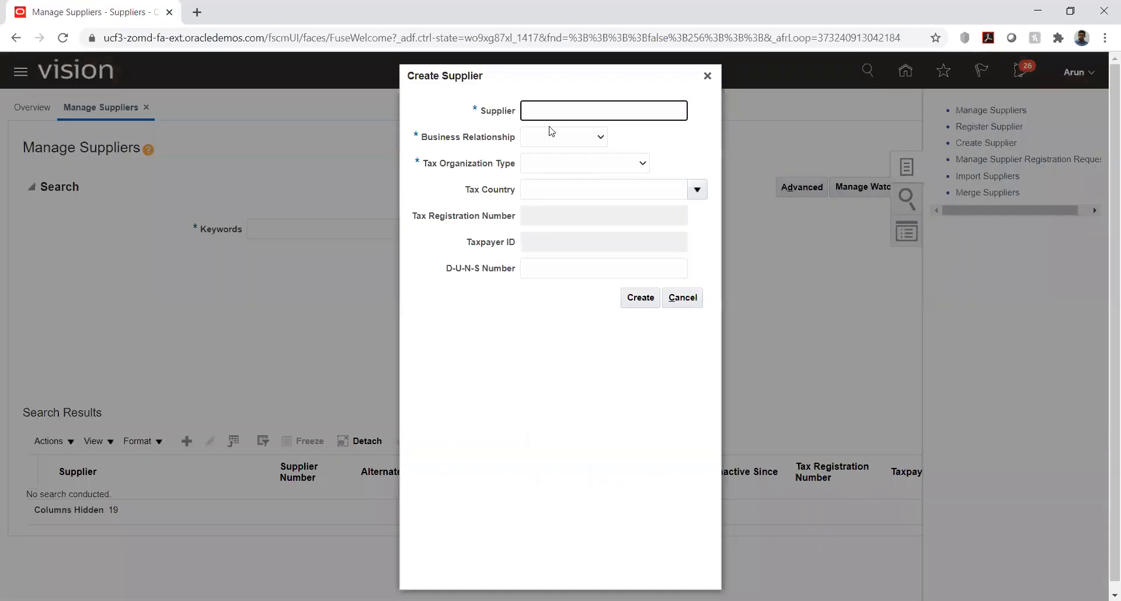
{"action": "type", "text": "HW_Vendor1"}
Step: Set the business relationship to Spend Authorized and the tax organization type to Corporation, and create the supplier
{"action": "left_click", "coordinate": [590, 138]}
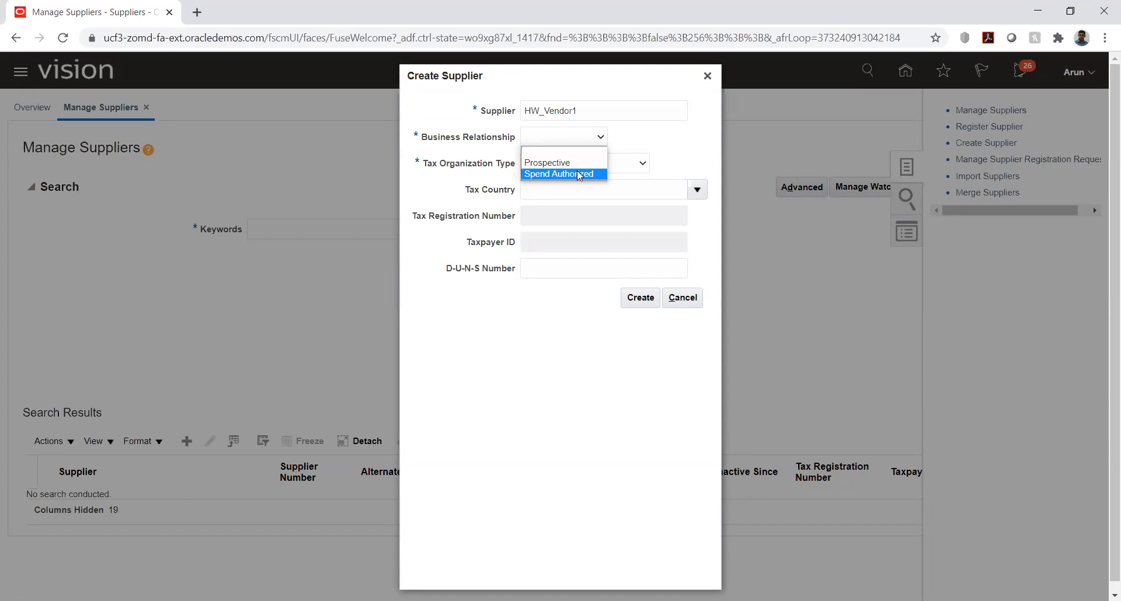
{"action": "left_click", "coordinate": [579, 175]}
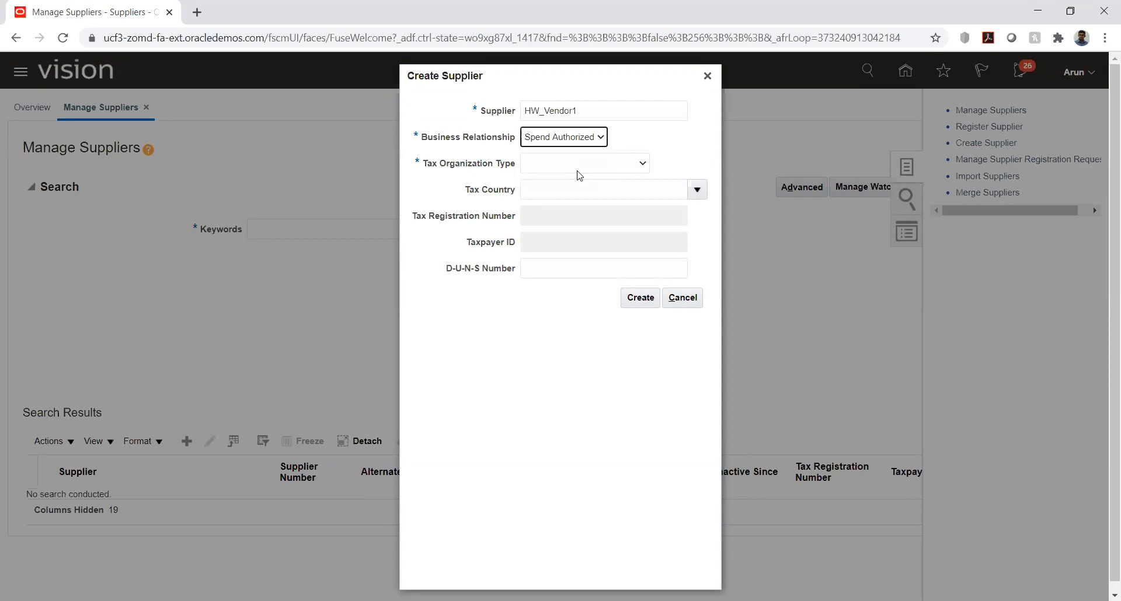
{"action": "left_click", "coordinate": [626, 168]}
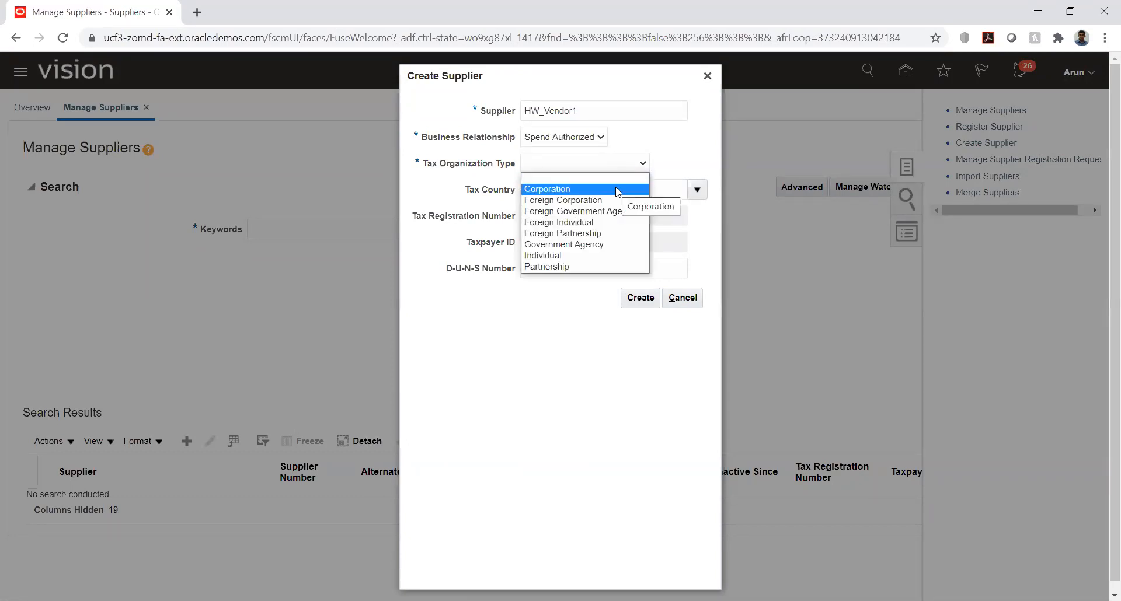
{"action": "left_click", "coordinate": [617, 191]}
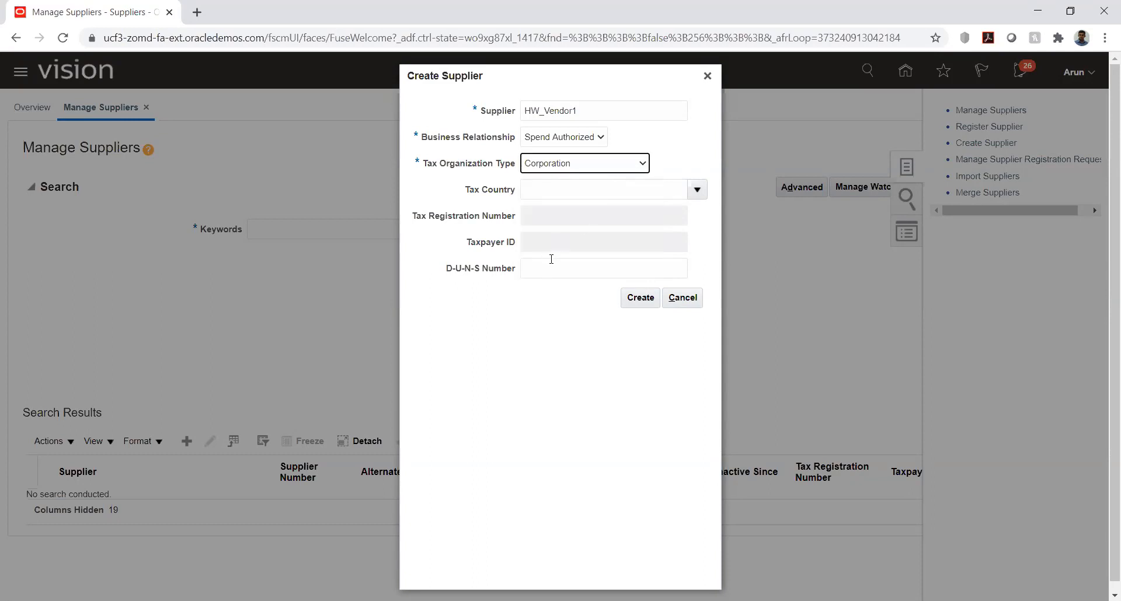
{"action": "left_click", "coordinate": [642, 301]}
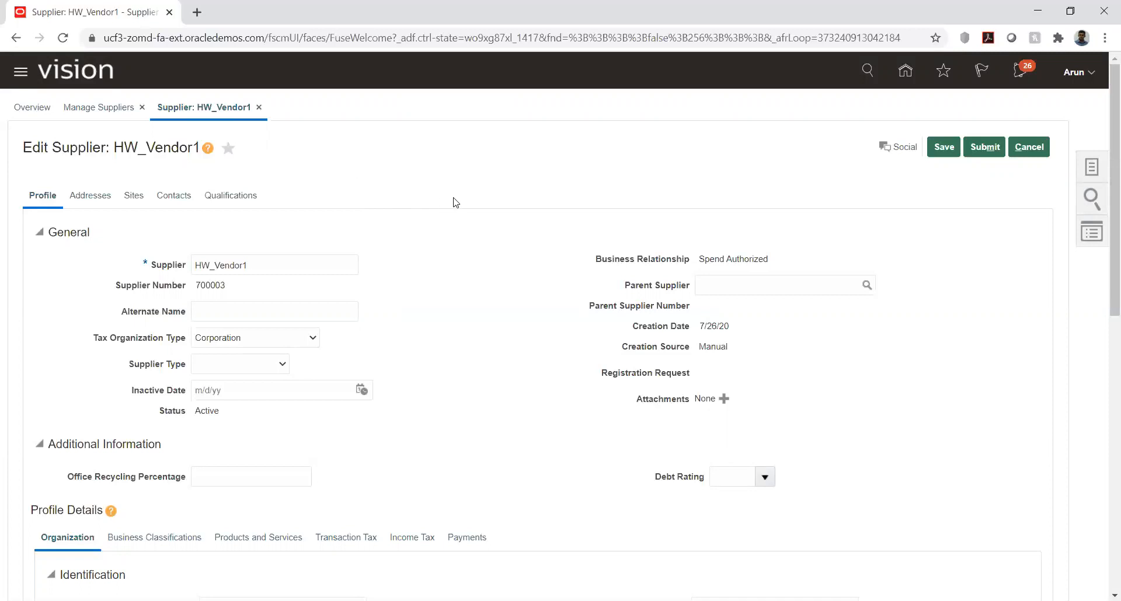
Step: Review HW_Vendor1's general profile information and its organization details, from identification through corporate and financial profile to merge history
{"action": "scroll", "coordinate": [455, 201], "scroll_direction": "down", "scroll_amount": 2}
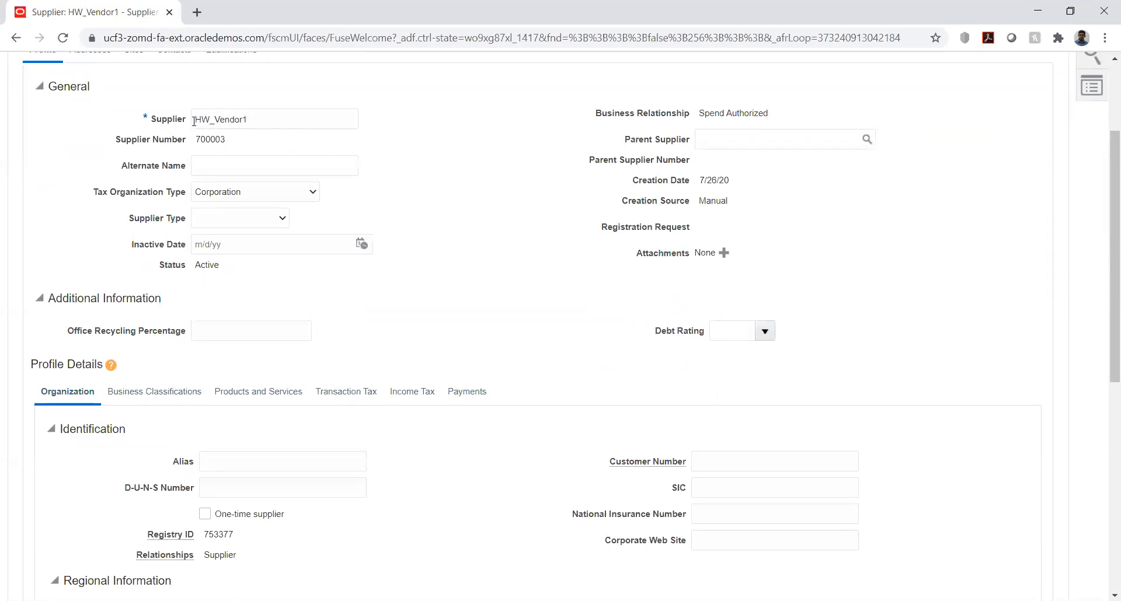
{"action": "double_click", "coordinate": [256, 119]}
{"action": "left_click", "coordinate": [244, 140]}
{"action": "left_click_drag", "start_coordinate": [699, 117], "coordinate": [801, 110]}
{"action": "left_click", "coordinate": [801, 110]}
{"action": "scroll", "coordinate": [439, 185], "scroll_direction": "down", "scroll_amount": 1}
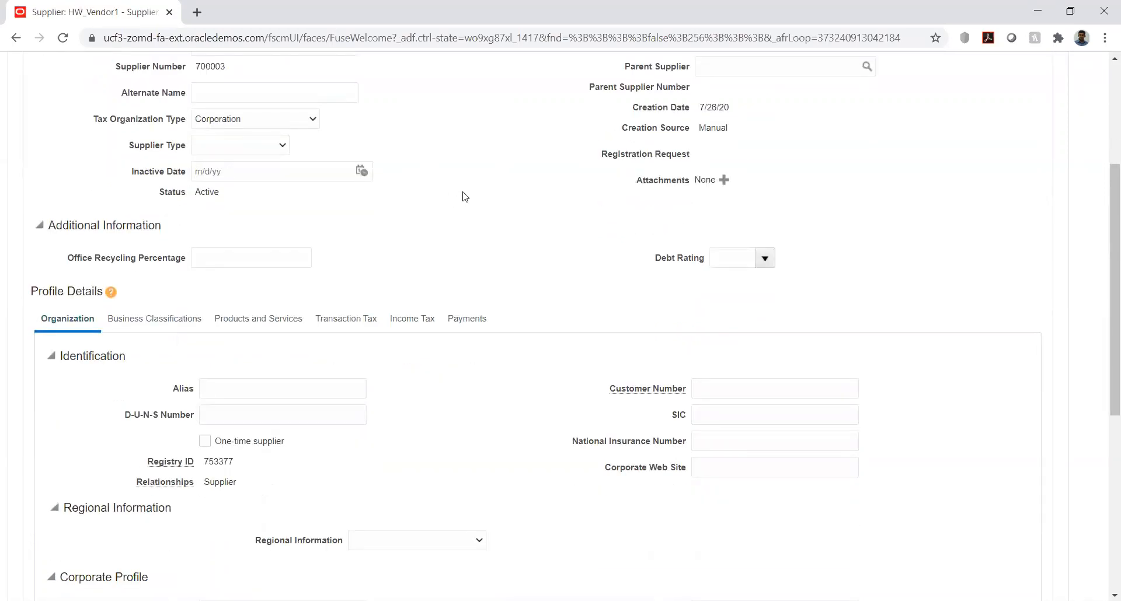
{"action": "scroll", "coordinate": [465, 196], "scroll_direction": "down", "scroll_amount": 1}
{"action": "scroll", "coordinate": [465, 196], "scroll_direction": "up", "scroll_amount": 1}
{"action": "left_click_drag", "start_coordinate": [700, 128], "coordinate": [730, 134]}
{"action": "left_click", "coordinate": [753, 150]}
{"action": "scroll", "coordinate": [569, 169], "scroll_direction": "down", "scroll_amount": 4}
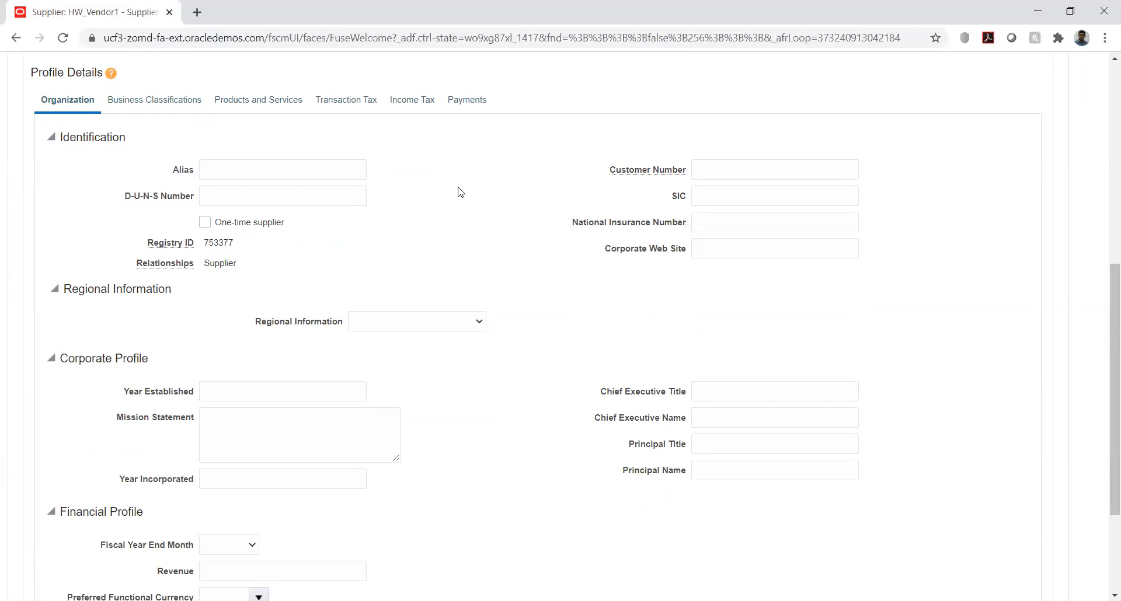
{"action": "scroll", "coordinate": [476, 196], "scroll_direction": "down", "scroll_amount": 3}
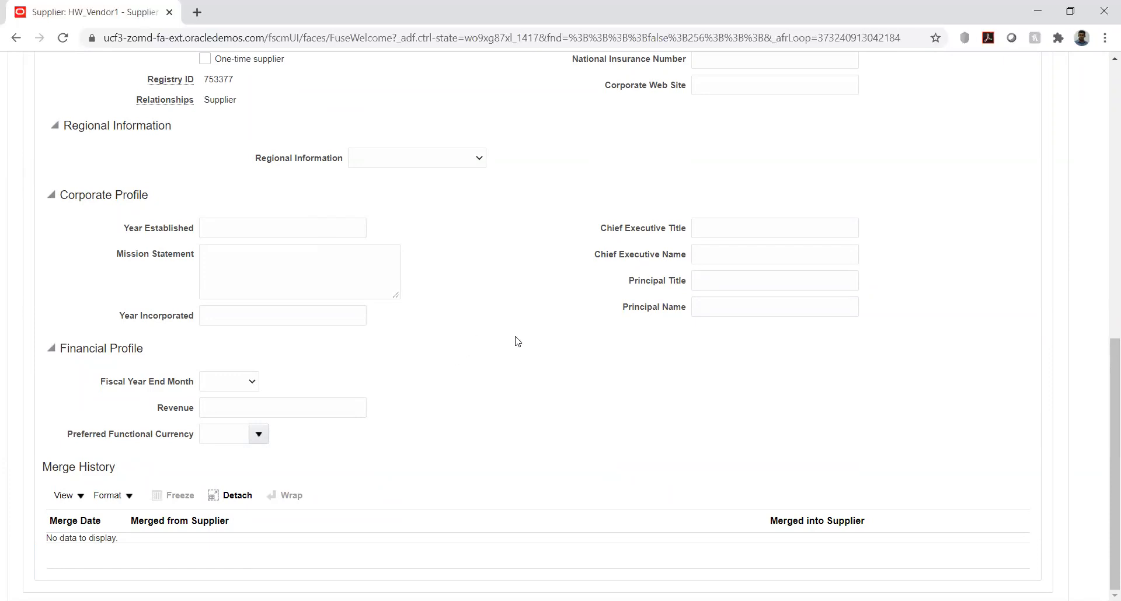
Step: Examine the supplier's business classifications, products and services, transaction tax, tax registrations, income tax and payment method details
{"action": "scroll", "coordinate": [443, 322], "scroll_direction": "up", "scroll_amount": 6}
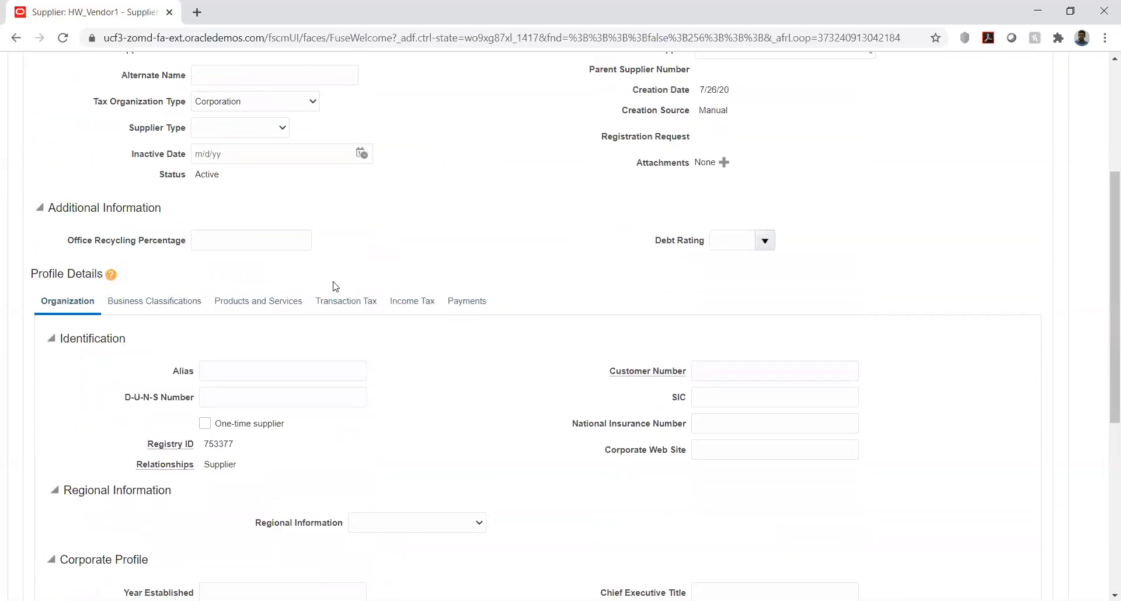
{"action": "left_click", "coordinate": [161, 302]}
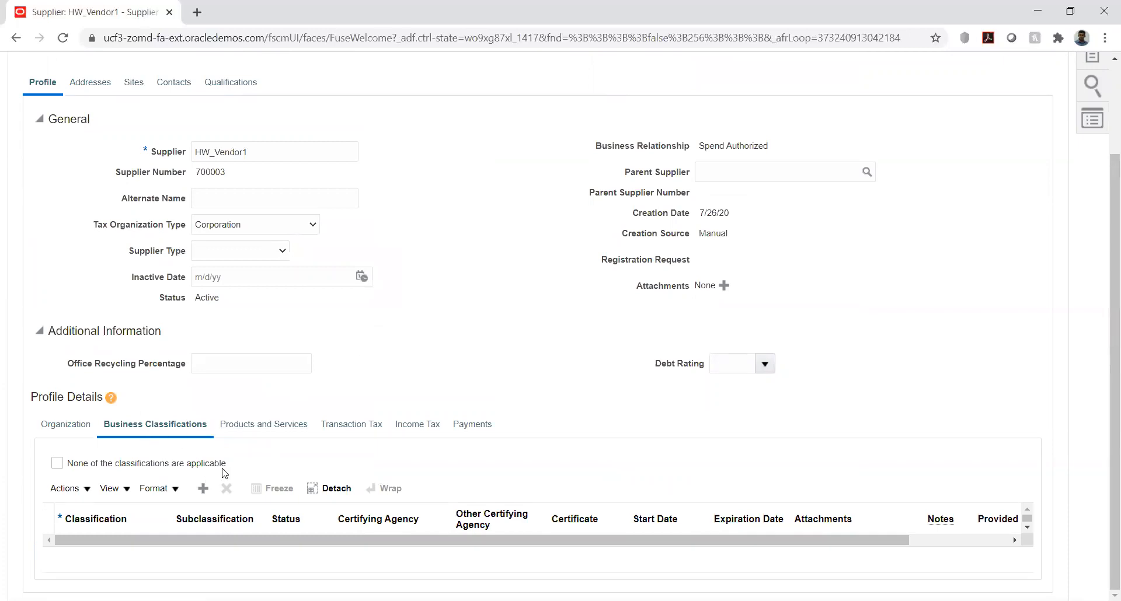
{"action": "left_click", "coordinate": [257, 426]}
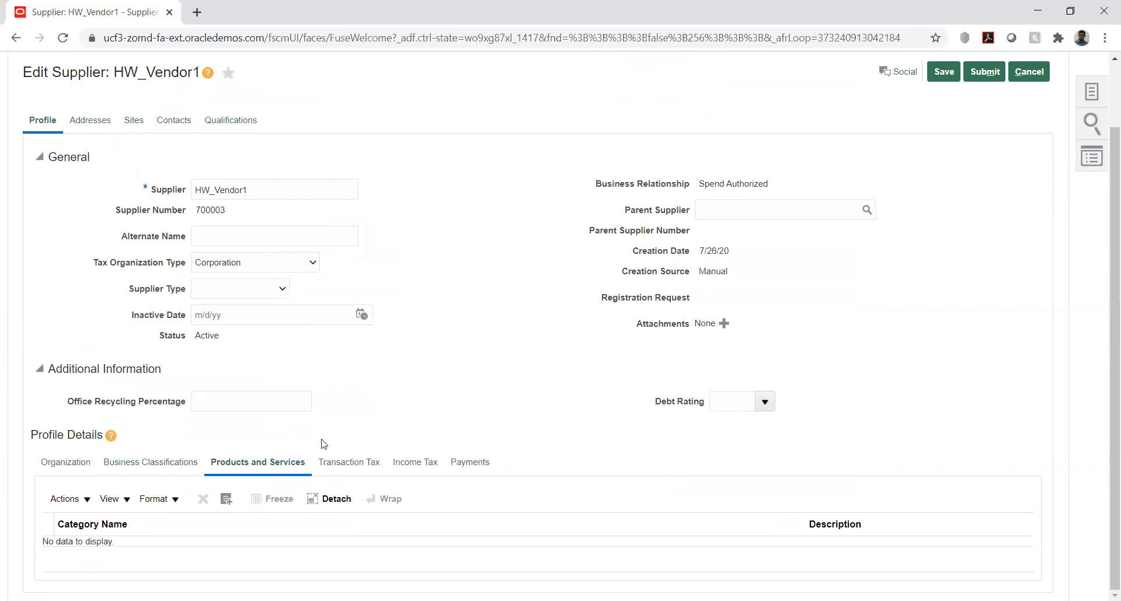
{"action": "left_click", "coordinate": [343, 461]}
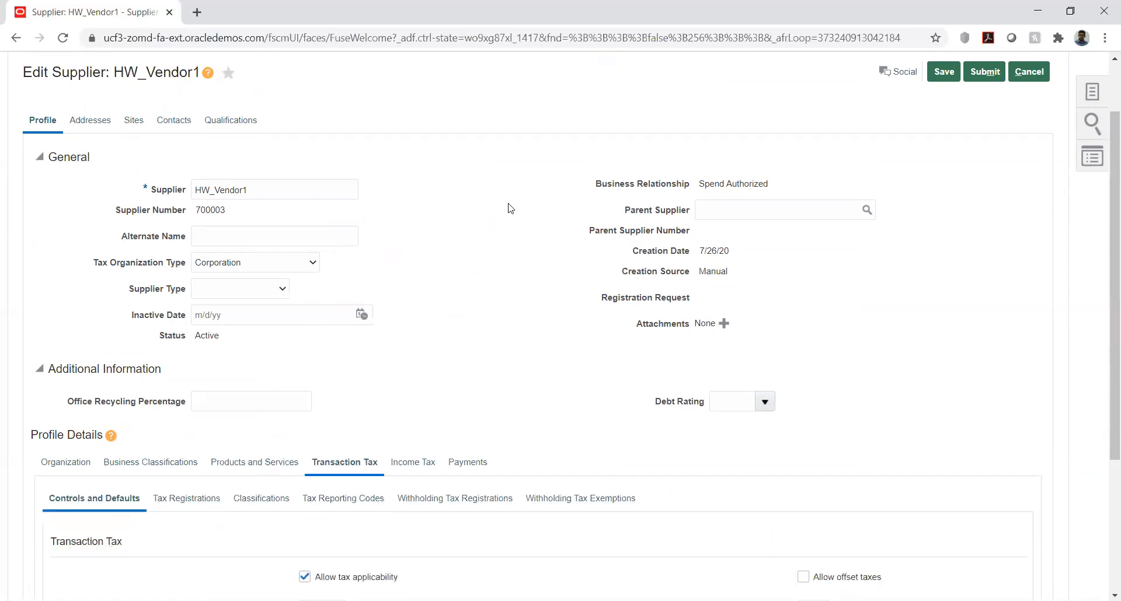
{"action": "scroll", "coordinate": [513, 202], "scroll_direction": "down", "scroll_amount": 4}
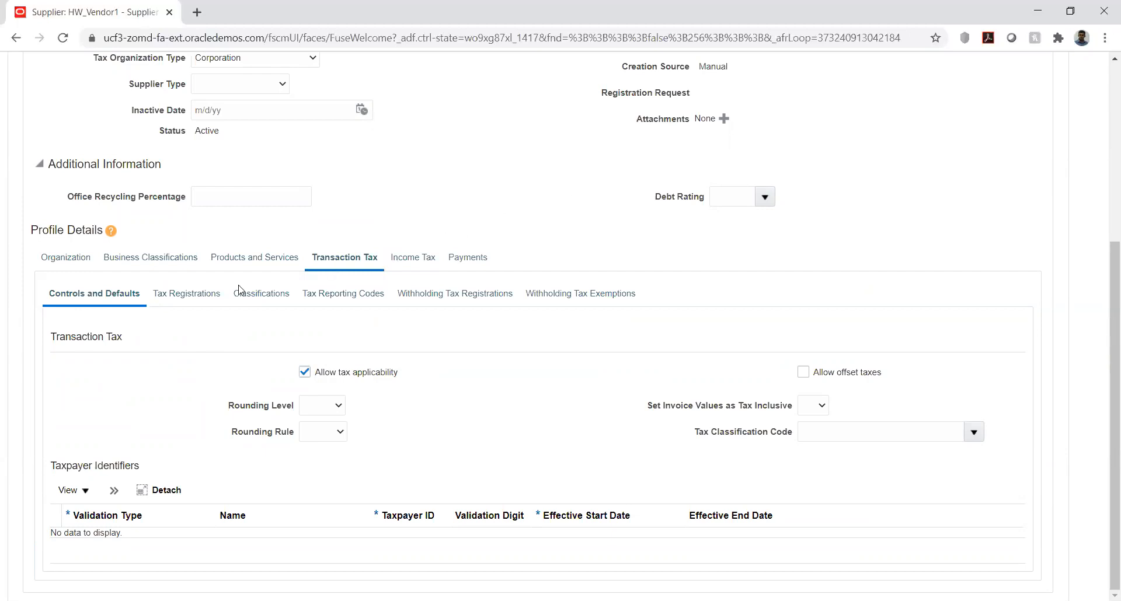
{"action": "left_click", "coordinate": [198, 295]}
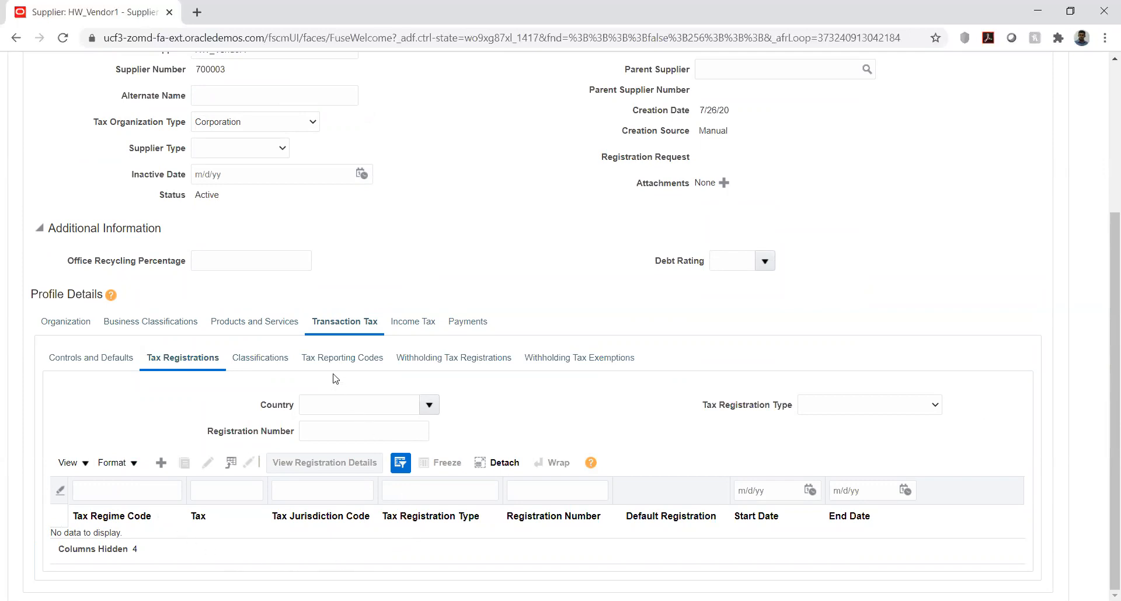
{"action": "left_click", "coordinate": [415, 322]}
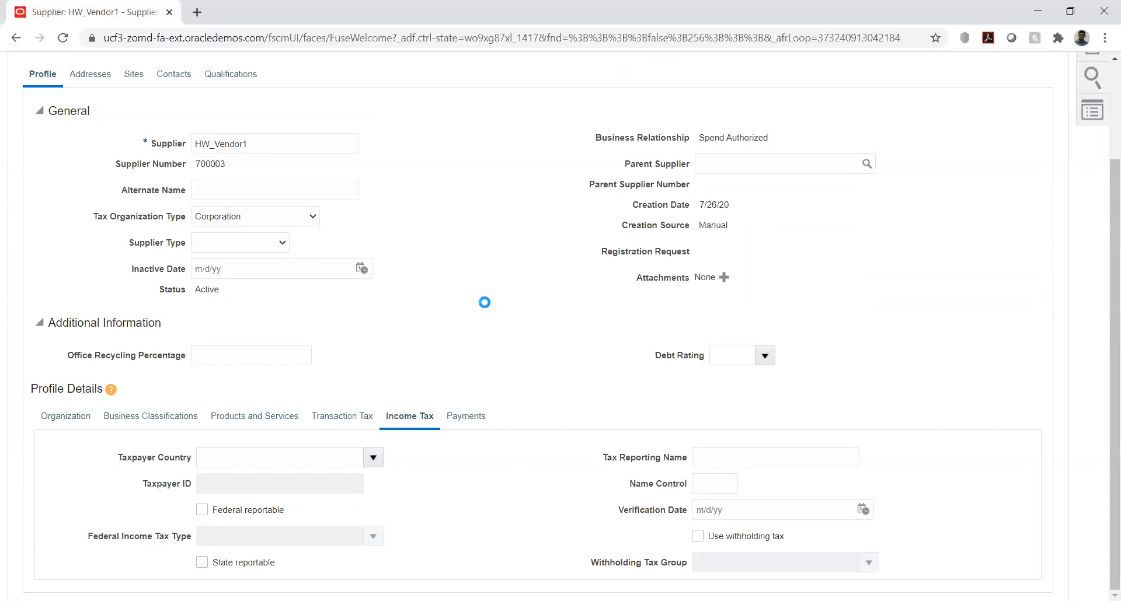
{"action": "left_click", "coordinate": [461, 417]}
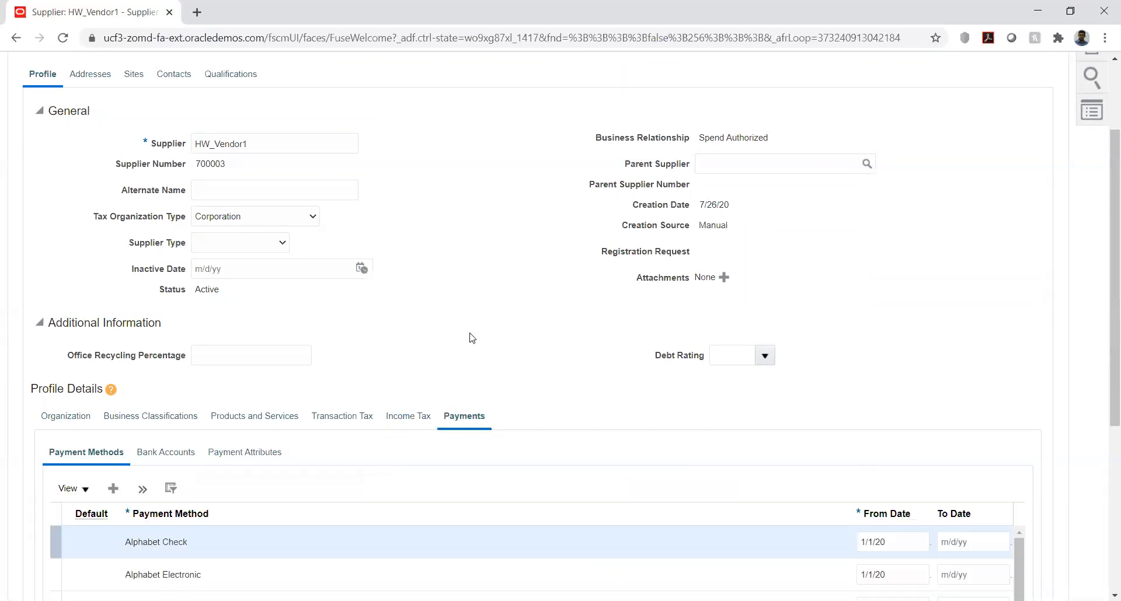
{"action": "scroll", "coordinate": [12, 377], "scroll_direction": "down", "scroll_amount": 5}
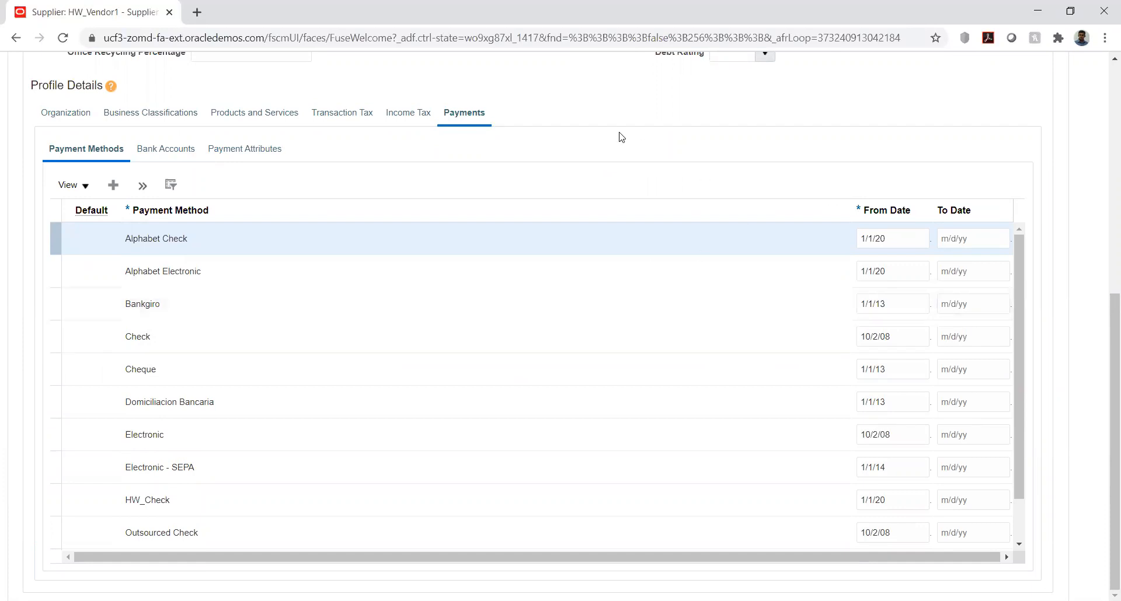
{"action": "scroll", "coordinate": [607, 131], "scroll_direction": "up", "scroll_amount": 5}
{"action": "scroll", "coordinate": [605, 132], "scroll_direction": "up", "scroll_amount": 2}
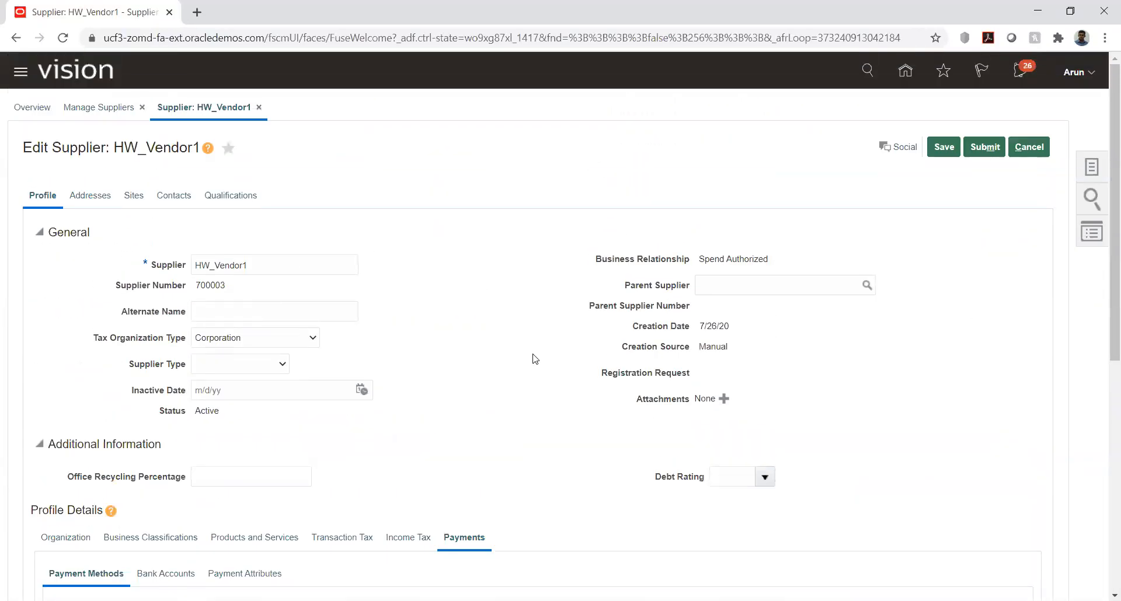
Step: Start a new address for HW_Vendor1 and name it HW_NAME
{"action": "left_click", "coordinate": [86, 198]}
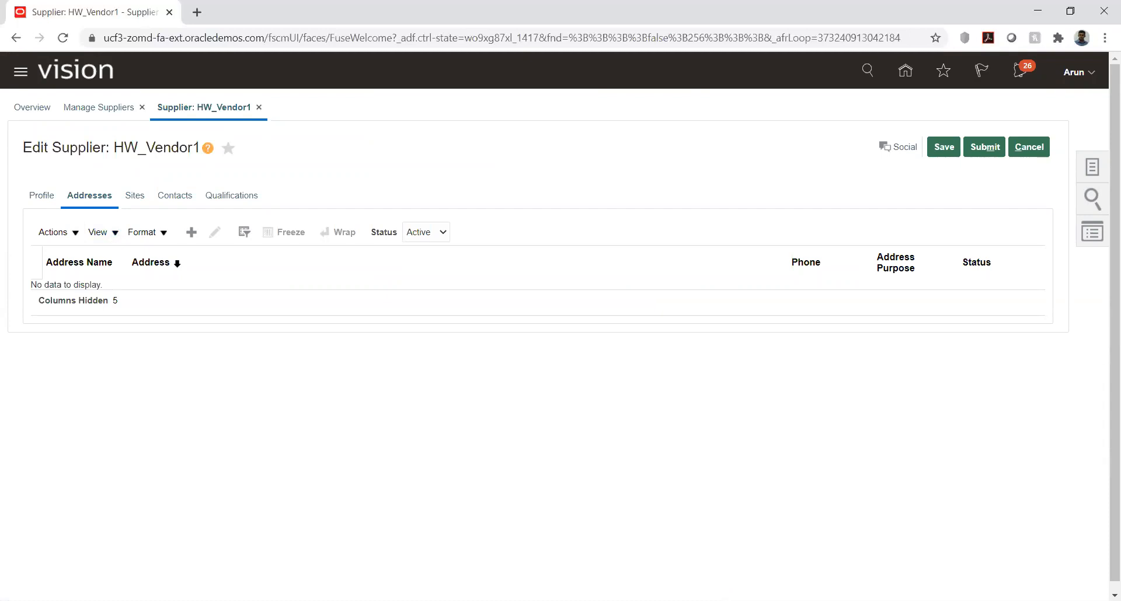
{"action": "left_click", "coordinate": [189, 233]}
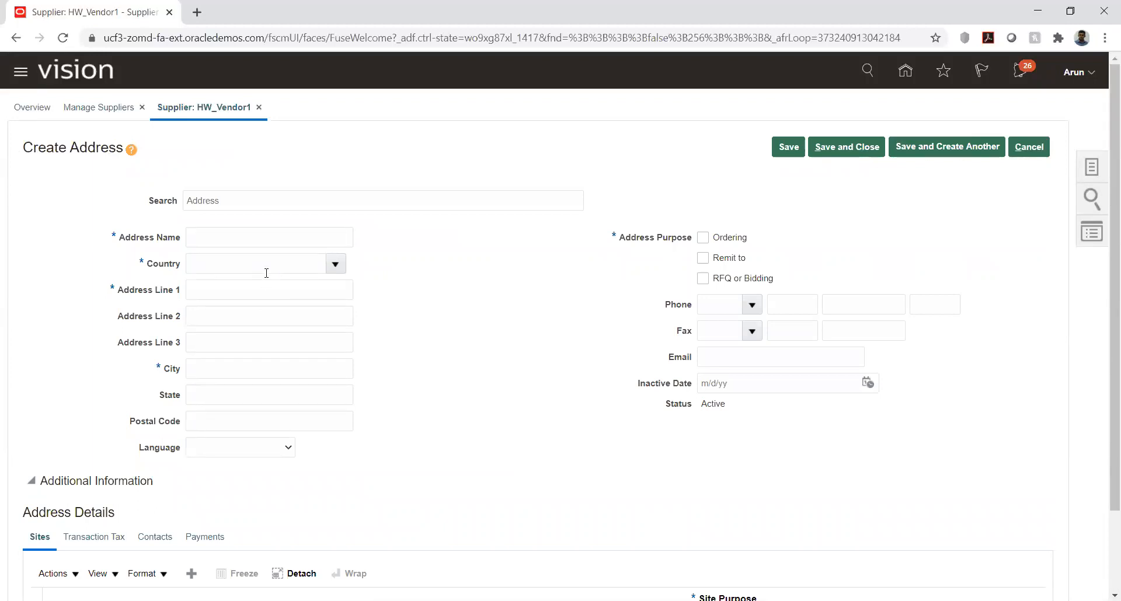
{"action": "scroll", "coordinate": [152, 229], "scroll_direction": "down", "scroll_amount": 1}
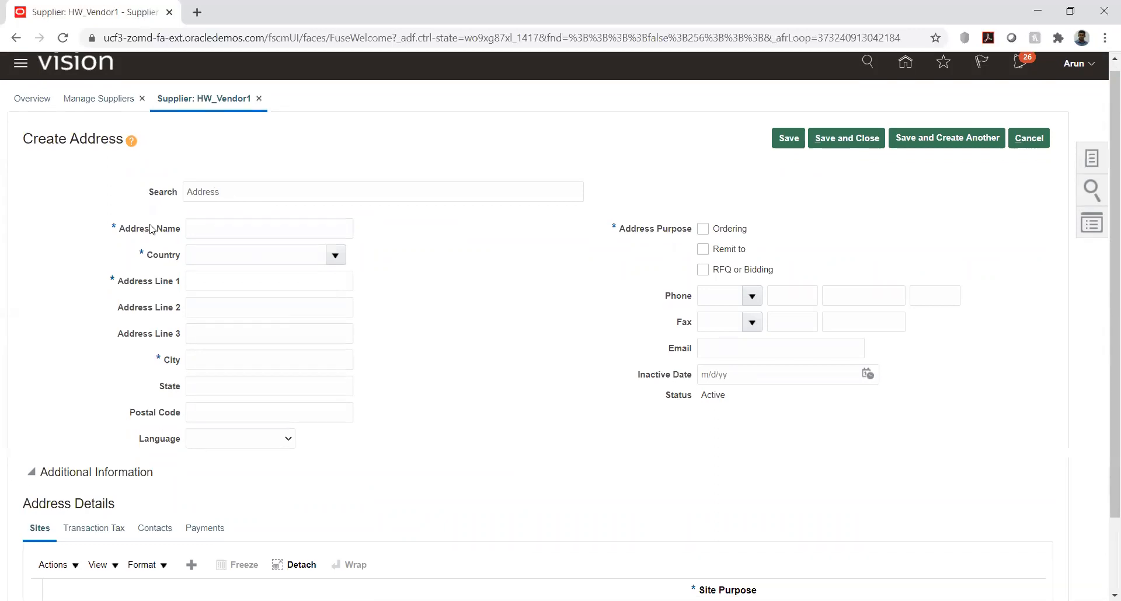
{"action": "scroll", "coordinate": [151, 229], "scroll_direction": "down", "scroll_amount": 2}
{"action": "left_click", "coordinate": [202, 139]}
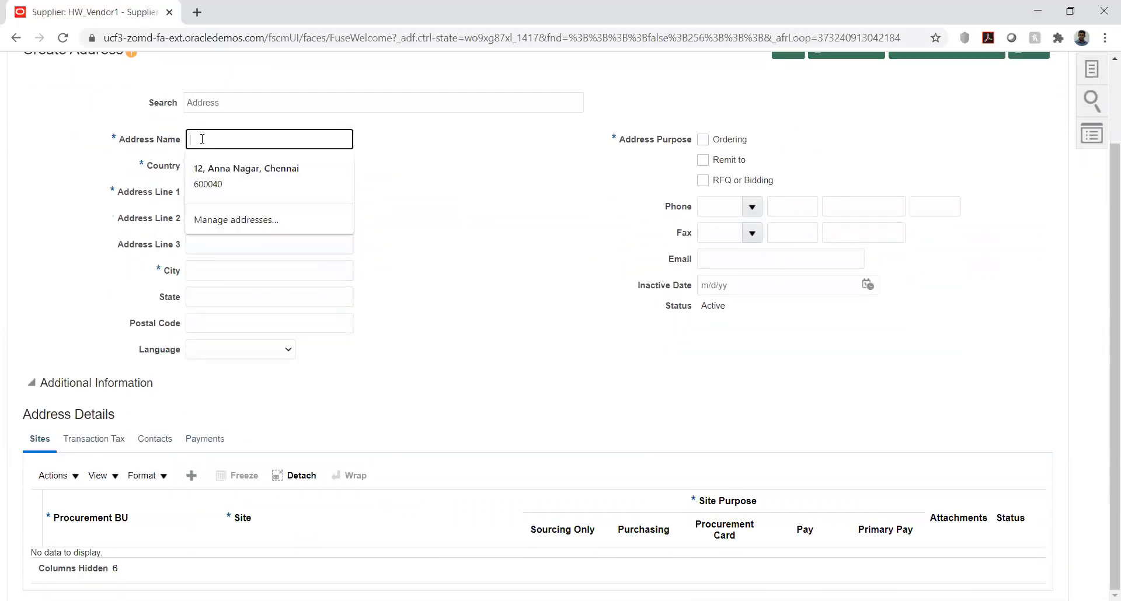
{"action": "left_click", "coordinate": [461, 157]}
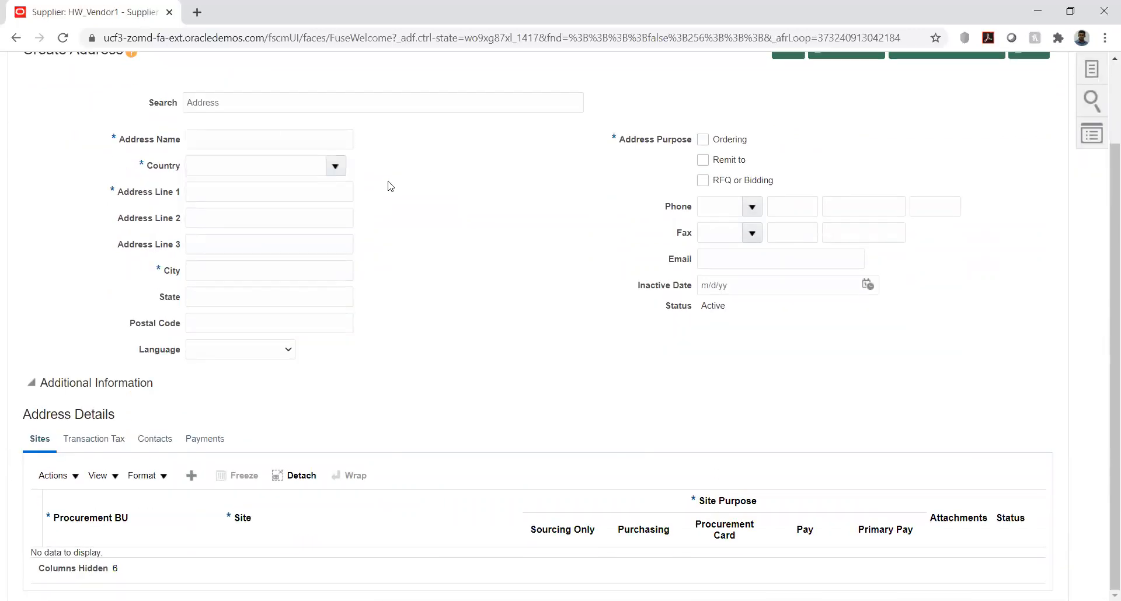
{"action": "left_click", "coordinate": [242, 142]}
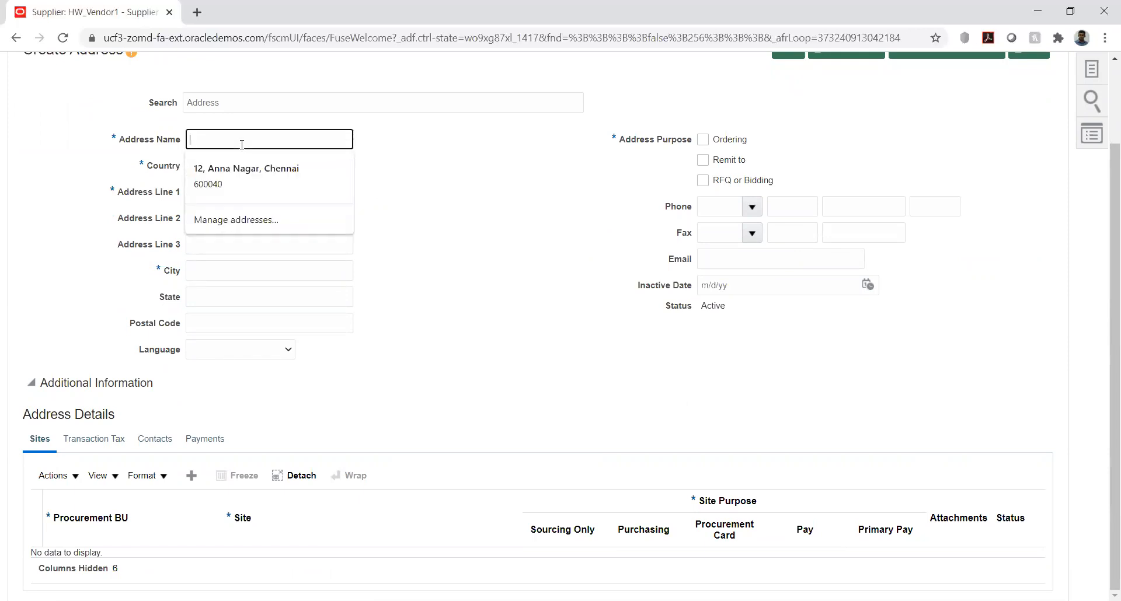
{"action": "type", "text": "H"}
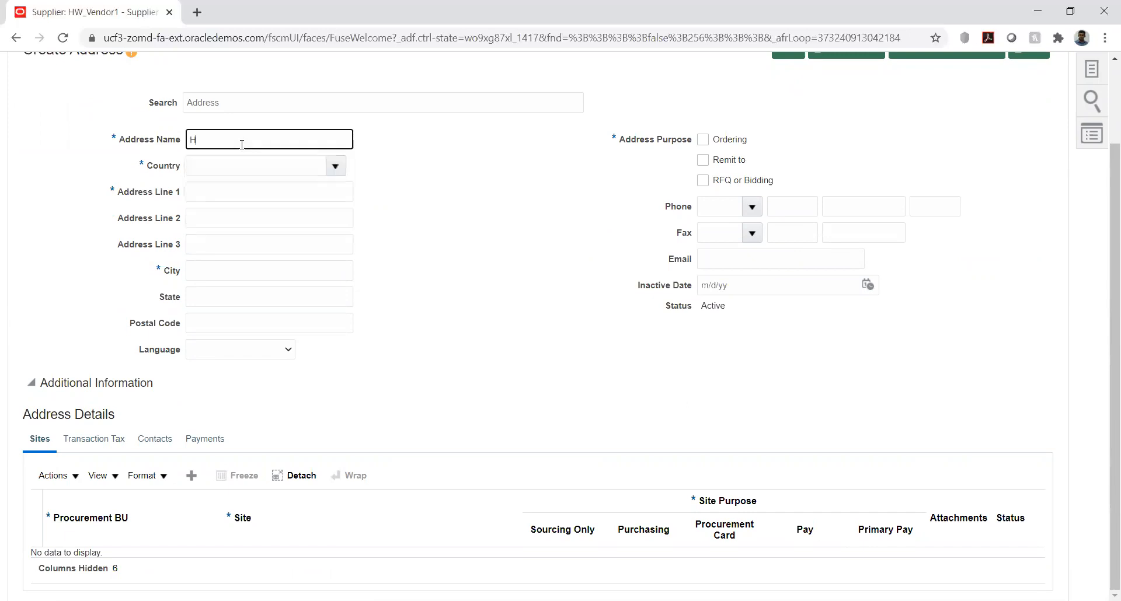
{"action": "type", "text": "W_NAME"}
Step: Set the new address's country to United States
{"action": "left_click", "coordinate": [313, 166]}
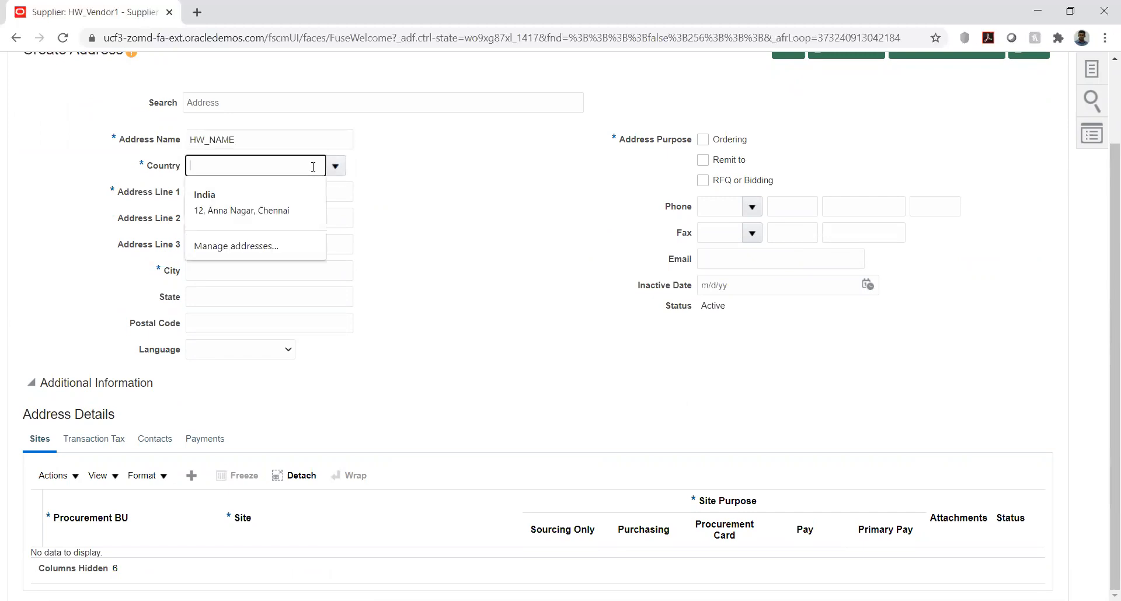
{"action": "type", "text": "uni"}
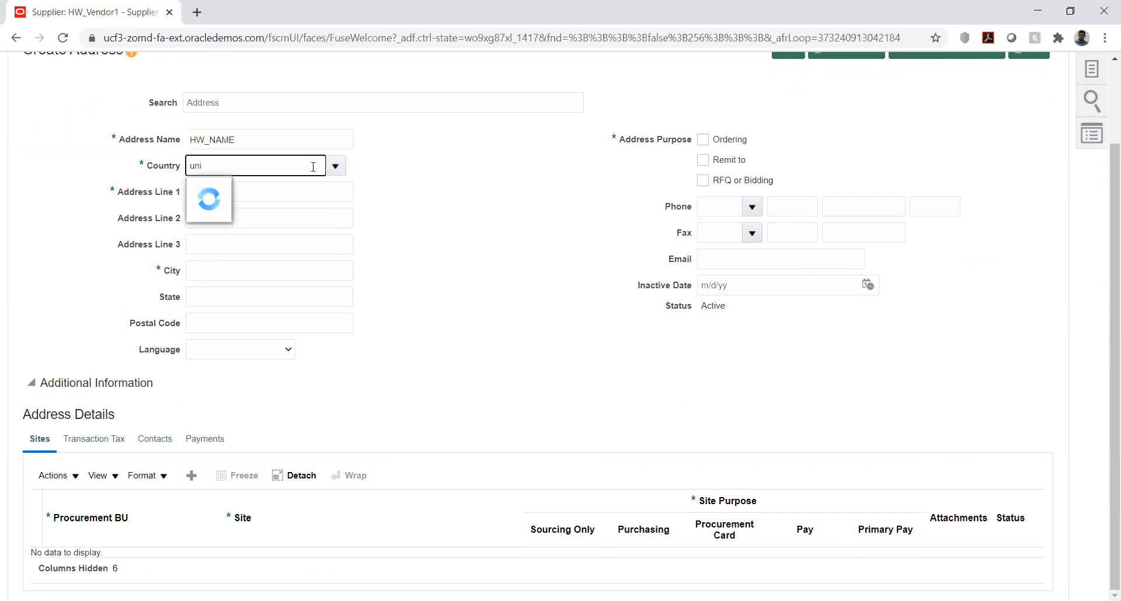
{"action": "type", "text": "ted"}
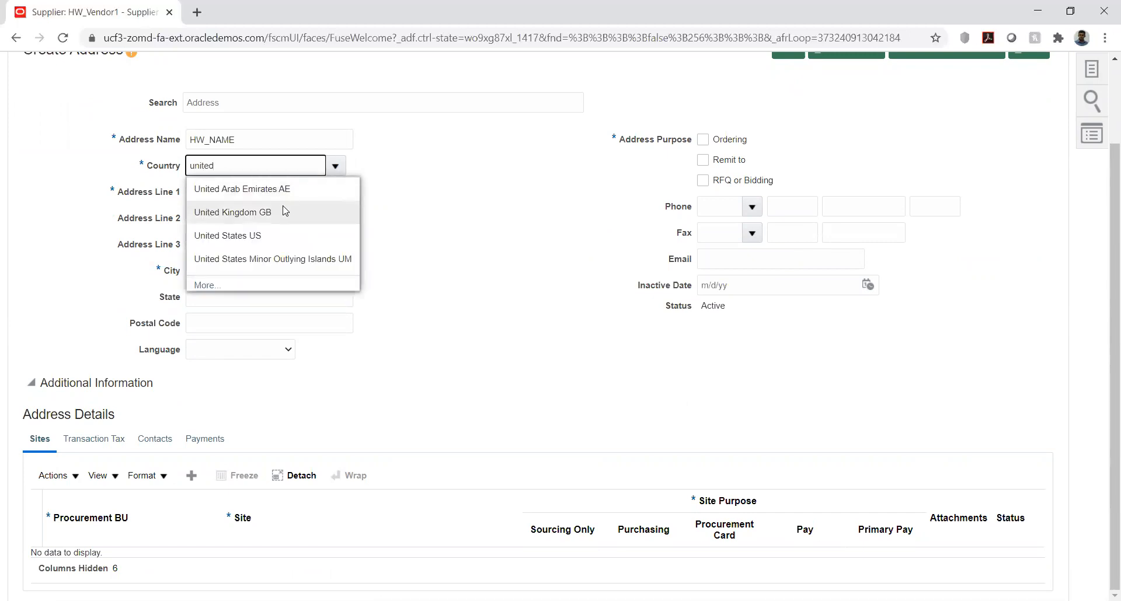
{"action": "left_click", "coordinate": [272, 240]}
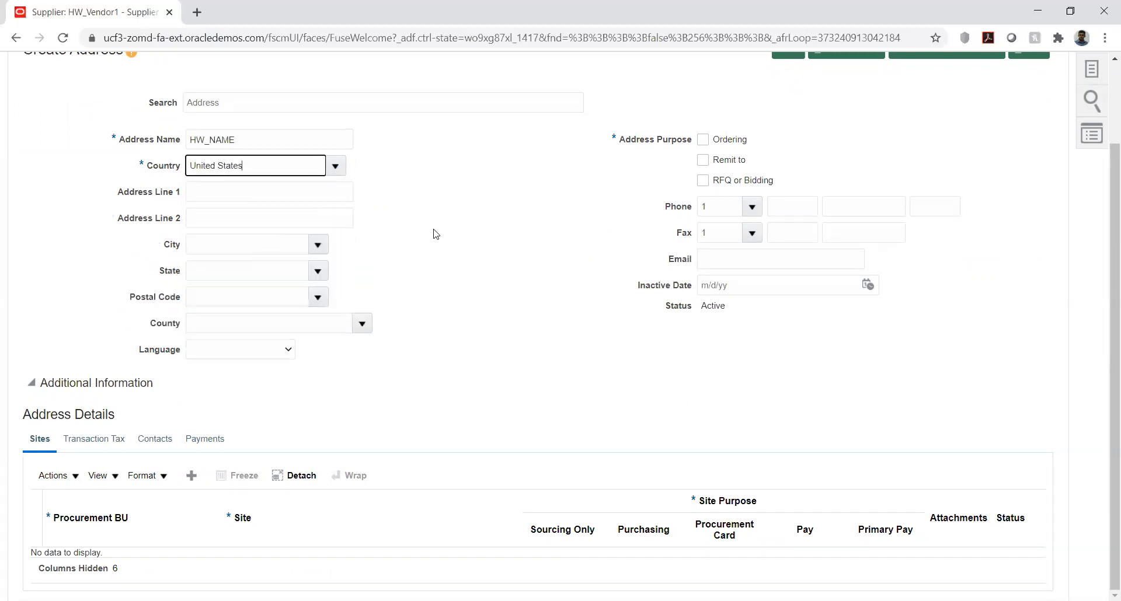
{"action": "left_click", "coordinate": [434, 229]}
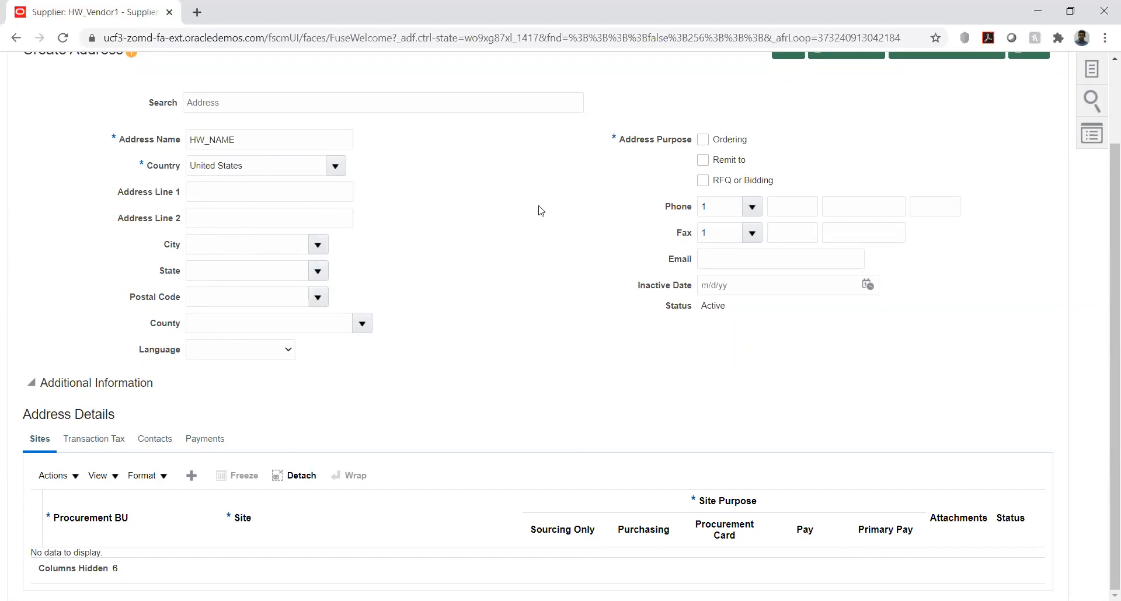
Step: Mark the address purposes Ordering and Remit to, and add a site row for procurement BU HW_BU1 to the address details
{"action": "left_click", "coordinate": [707, 144]}
{"action": "left_click", "coordinate": [703, 160]}
{"action": "left_click", "coordinate": [192, 476]}
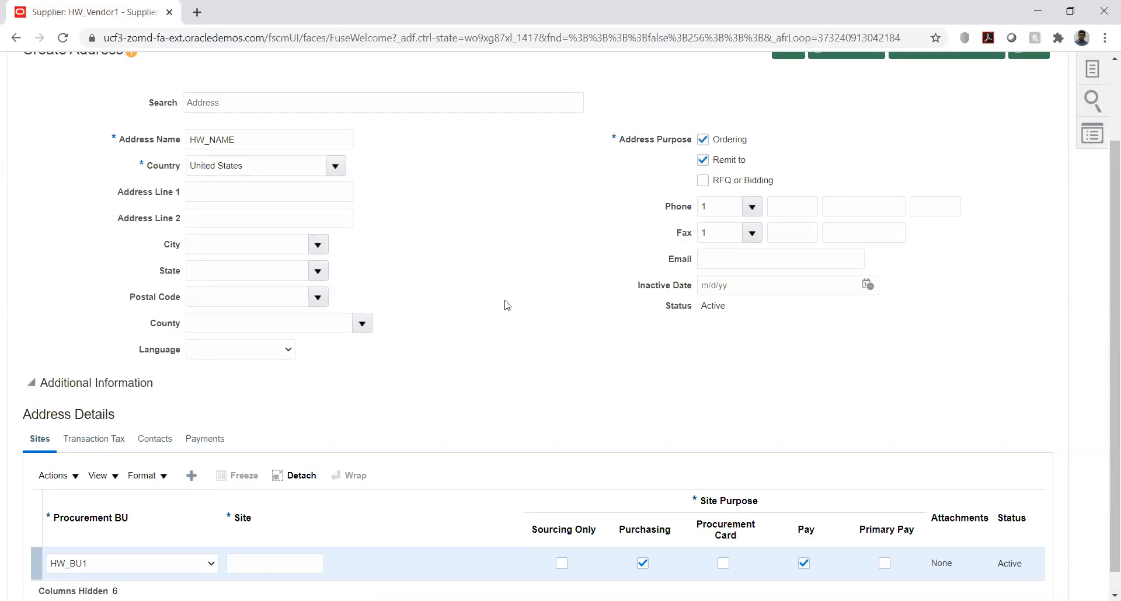
Step: Name the HW_BU1 site HW_SITE and mark it as Primary Pay
{"action": "scroll", "coordinate": [507, 289], "scroll_direction": "down", "scroll_amount": 1}
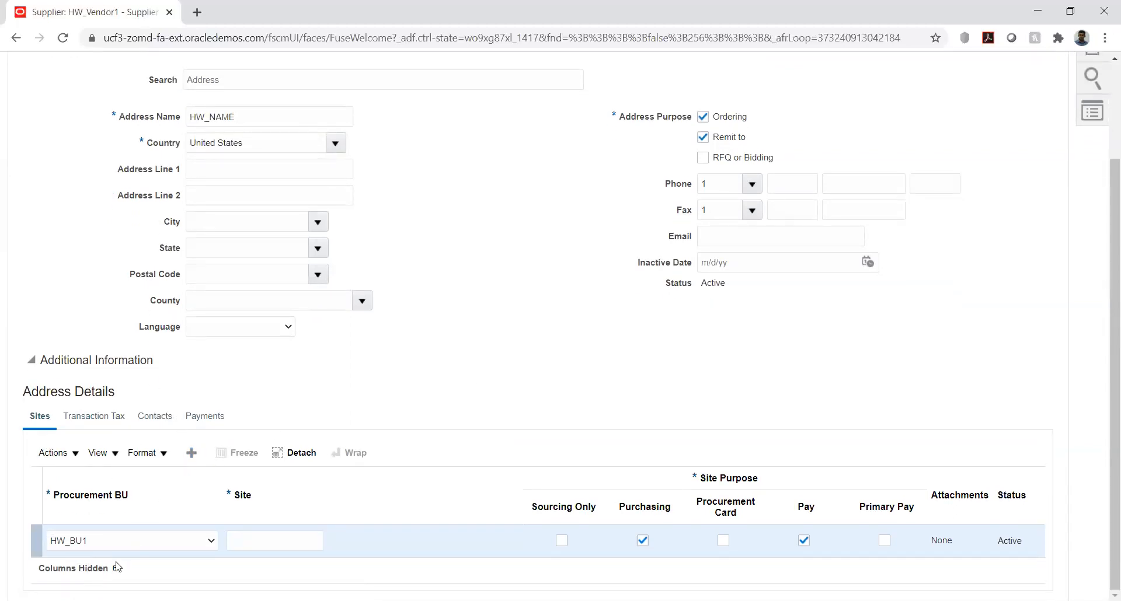
{"action": "left_click", "coordinate": [296, 539]}
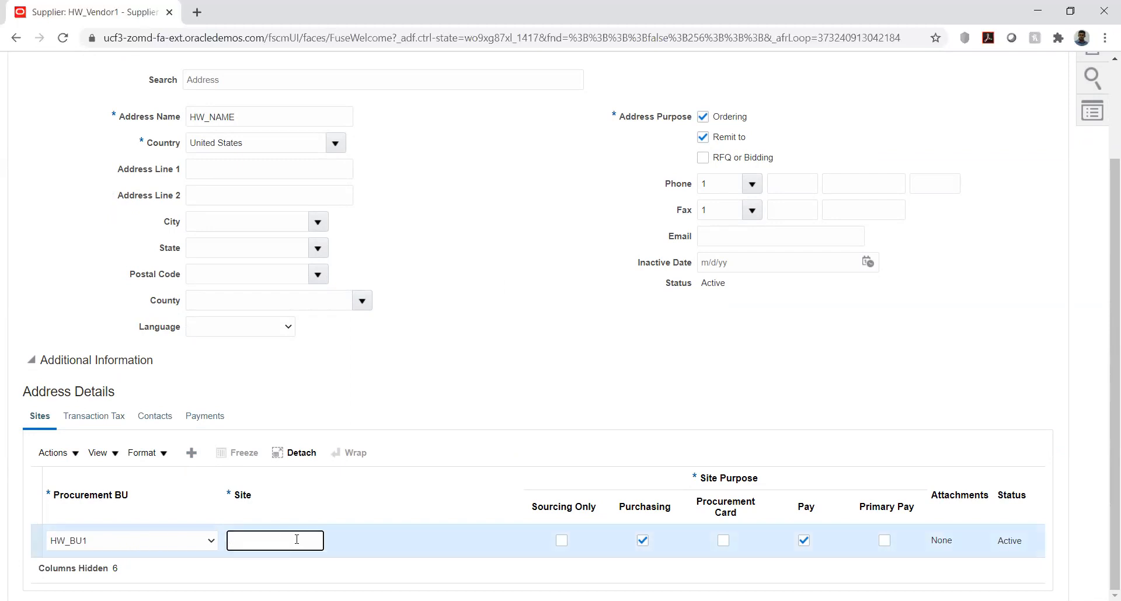
{"action": "type", "text": "HW_SITE"}
{"action": "left_click", "coordinate": [883, 541]}
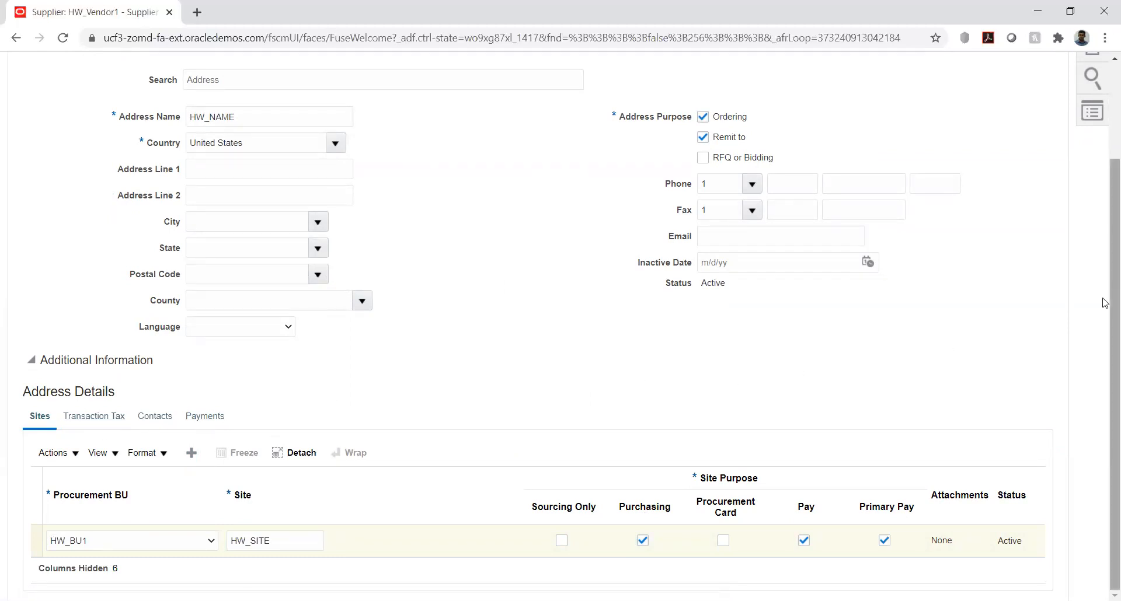
Step: Save the HW_NAME address with its site and close it, returning to the supplier's address list
{"action": "scroll", "coordinate": [1105, 302], "scroll_direction": "up", "scroll_amount": 3}
{"action": "left_click", "coordinate": [789, 147]}
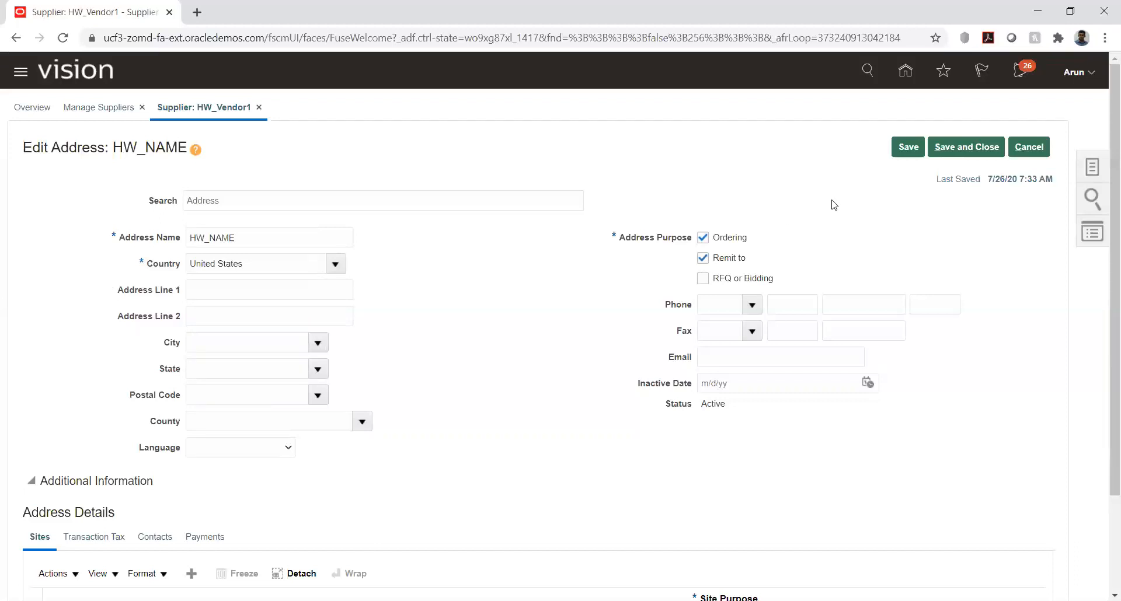
{"action": "left_click", "coordinate": [906, 147]}
{"action": "left_click", "coordinate": [966, 148]}
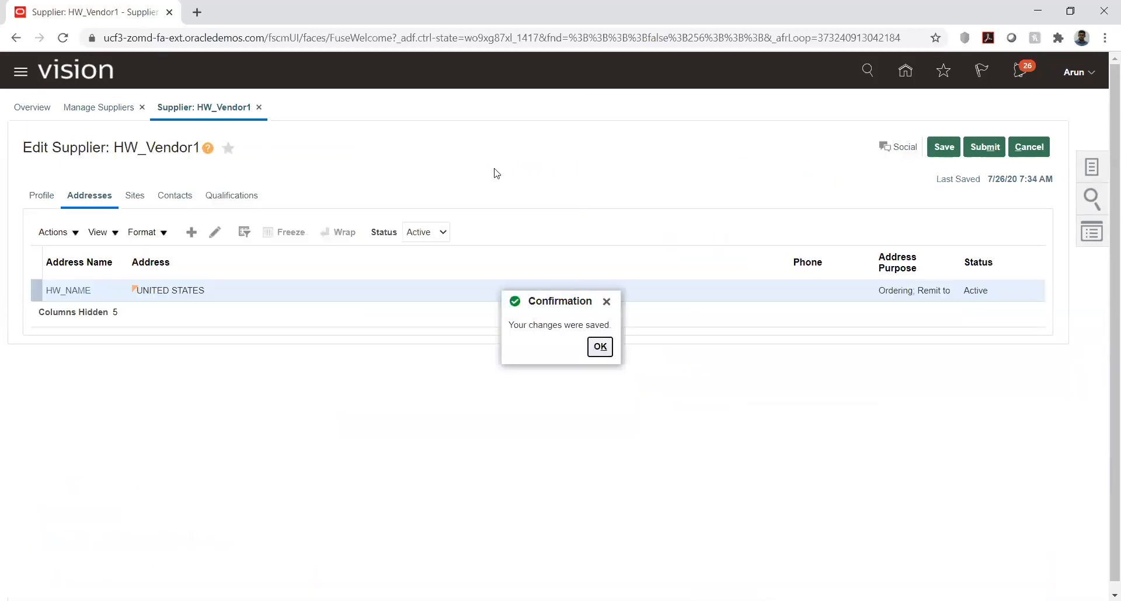
{"action": "left_click", "coordinate": [599, 346]}
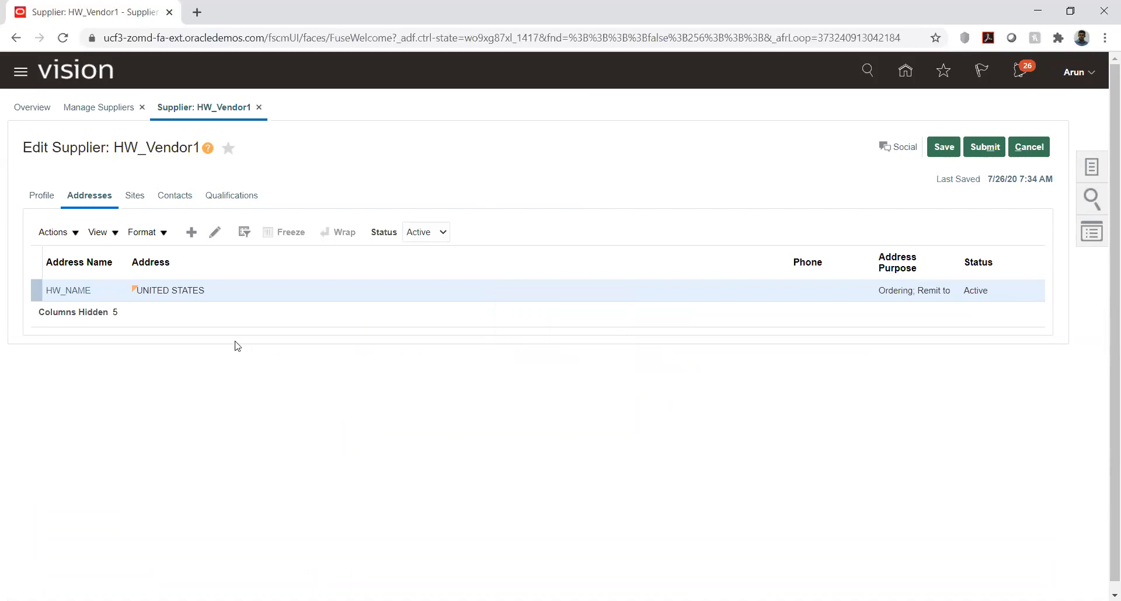
Step: Open the supplier's site HW_SITE for editing and view the available B2B communication methods
{"action": "left_click", "coordinate": [130, 197]}
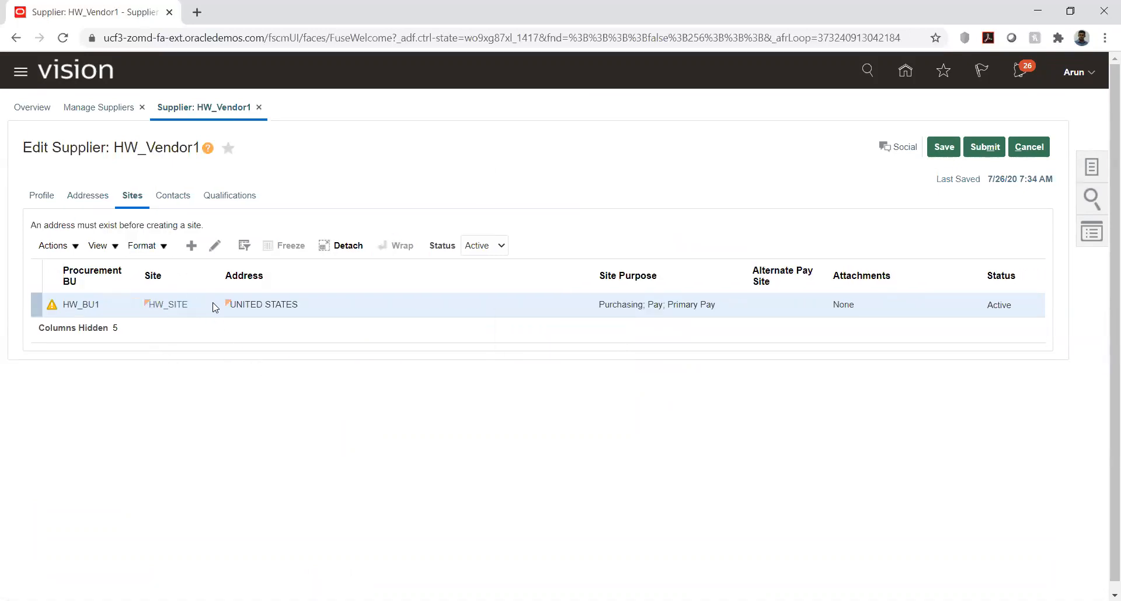
{"action": "left_click", "coordinate": [215, 245]}
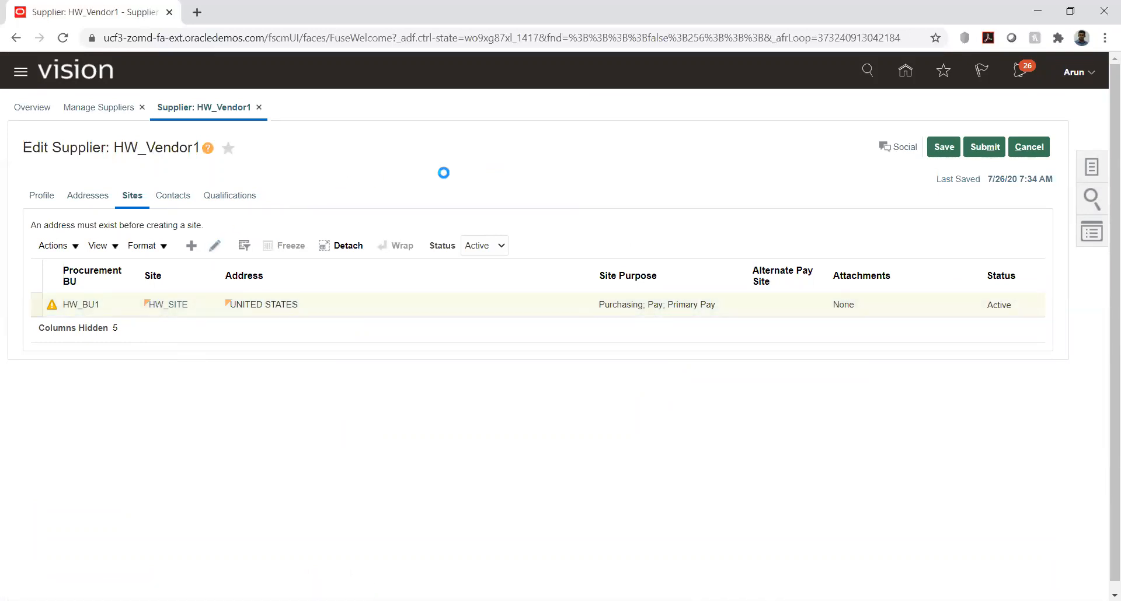
{"action": "scroll", "coordinate": [482, 264], "scroll_direction": "down", "scroll_amount": 1}
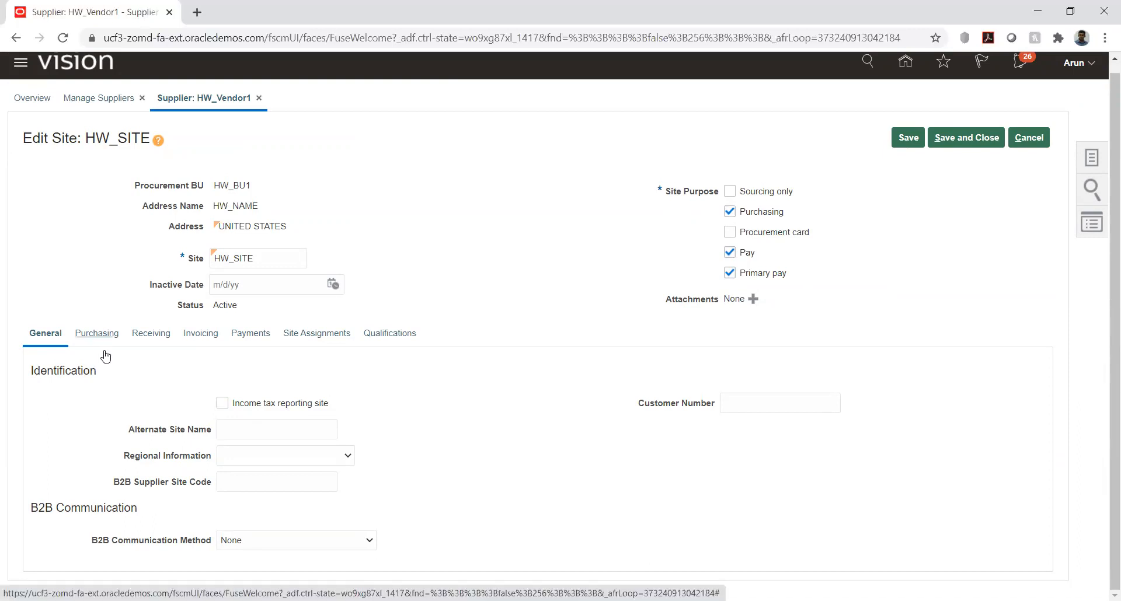
{"action": "left_click", "coordinate": [354, 547]}
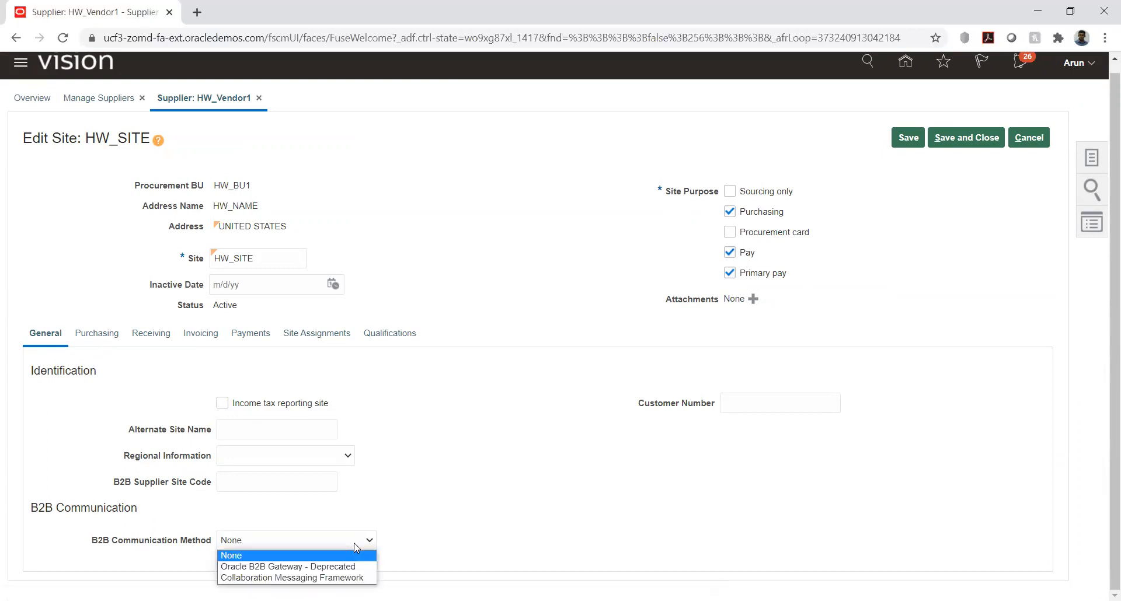
{"action": "left_click", "coordinate": [455, 509]}
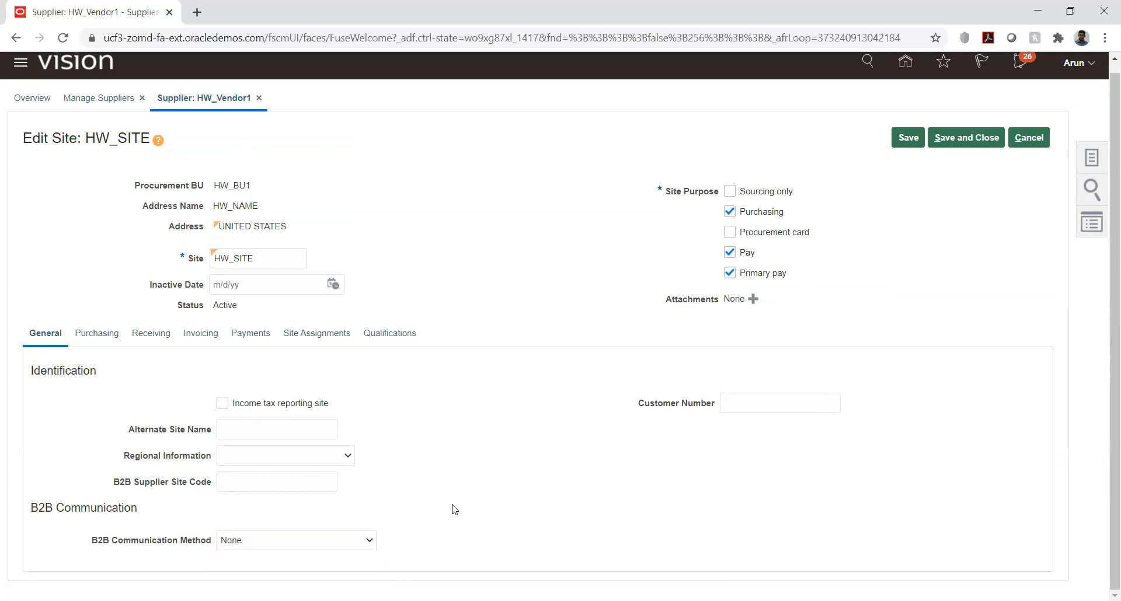
Step: Examine the purchasing and receiving settings of HW_SITE, including communication, controls, freight, consigned inventory and self-billing
{"action": "left_click", "coordinate": [90, 339]}
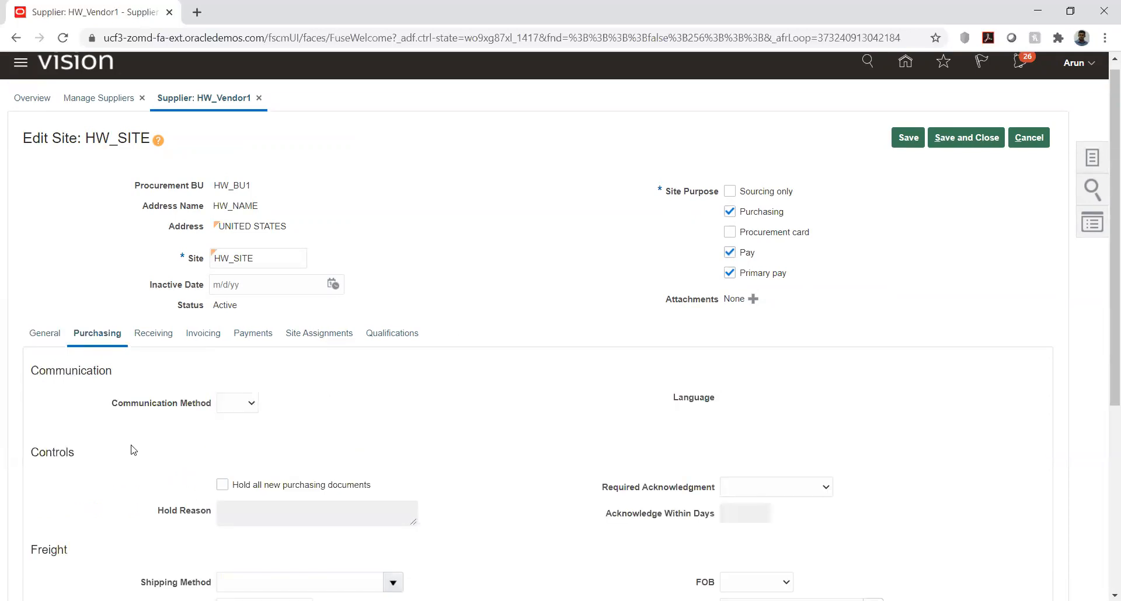
{"action": "scroll", "coordinate": [103, 434], "scroll_direction": "down", "scroll_amount": 3}
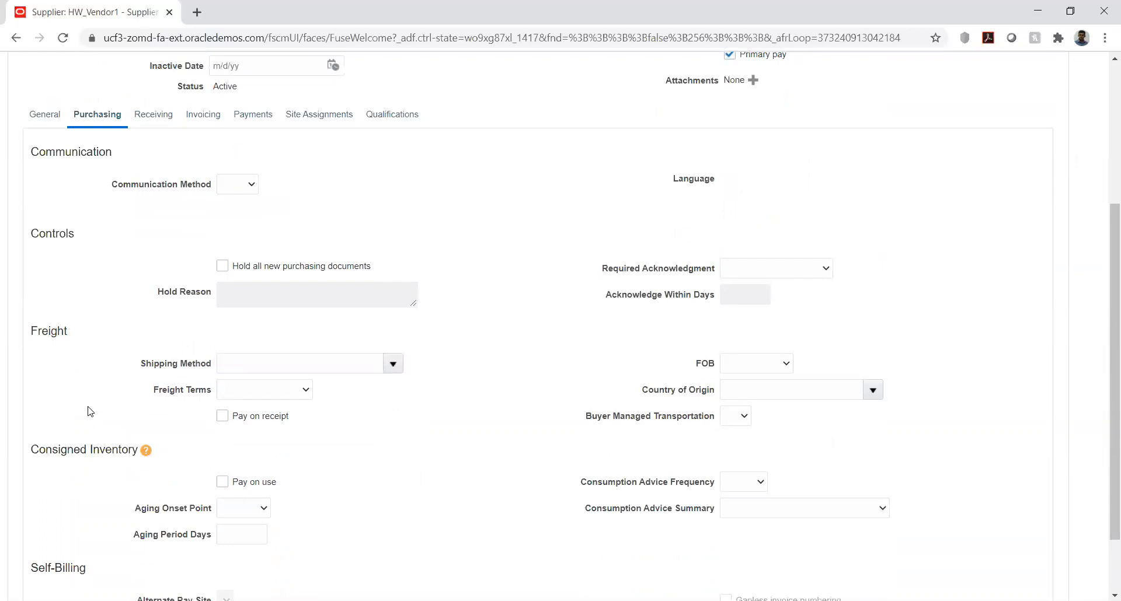
{"action": "scroll", "coordinate": [90, 411], "scroll_direction": "down", "scroll_amount": 2}
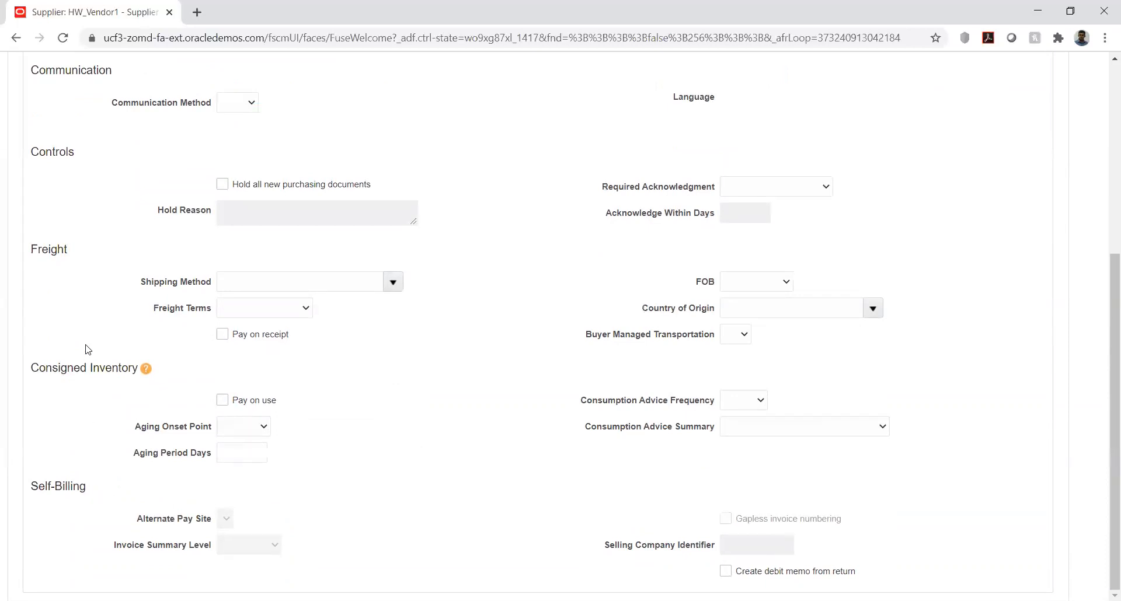
{"action": "scroll", "coordinate": [79, 320], "scroll_direction": "up", "scroll_amount": 3}
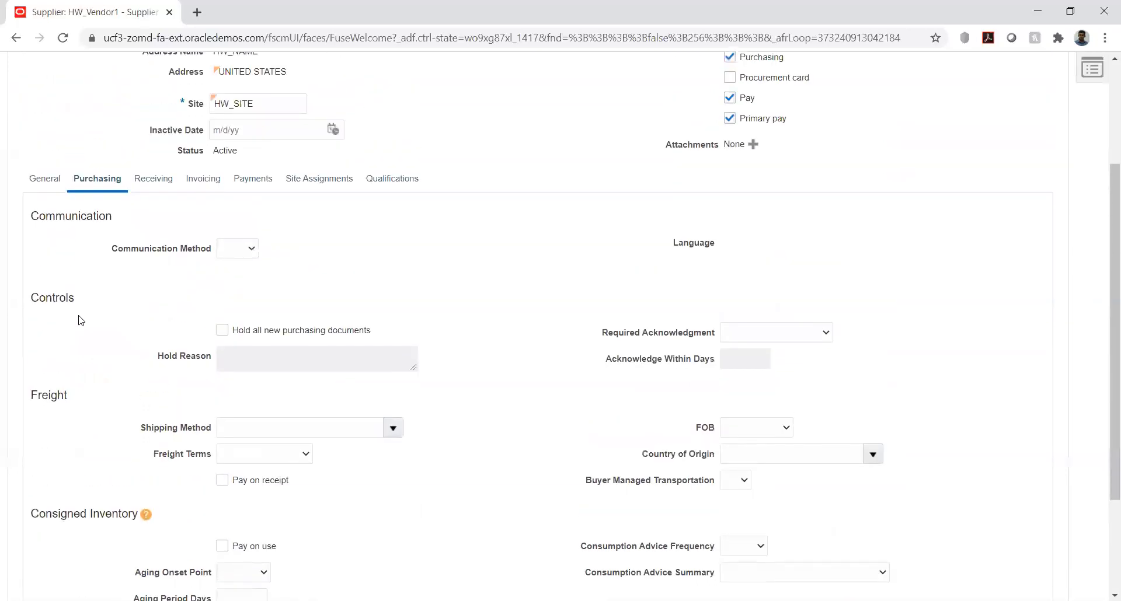
{"action": "scroll", "coordinate": [79, 320], "scroll_direction": "up", "scroll_amount": 2}
{"action": "left_click", "coordinate": [165, 324]}
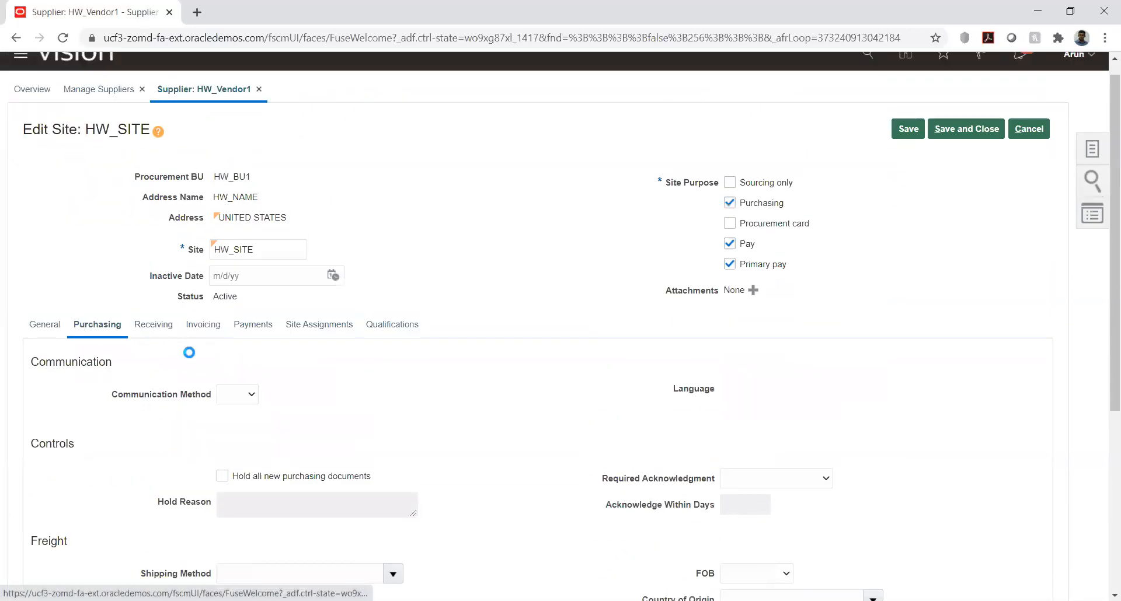
{"action": "left_click", "coordinate": [200, 340]}
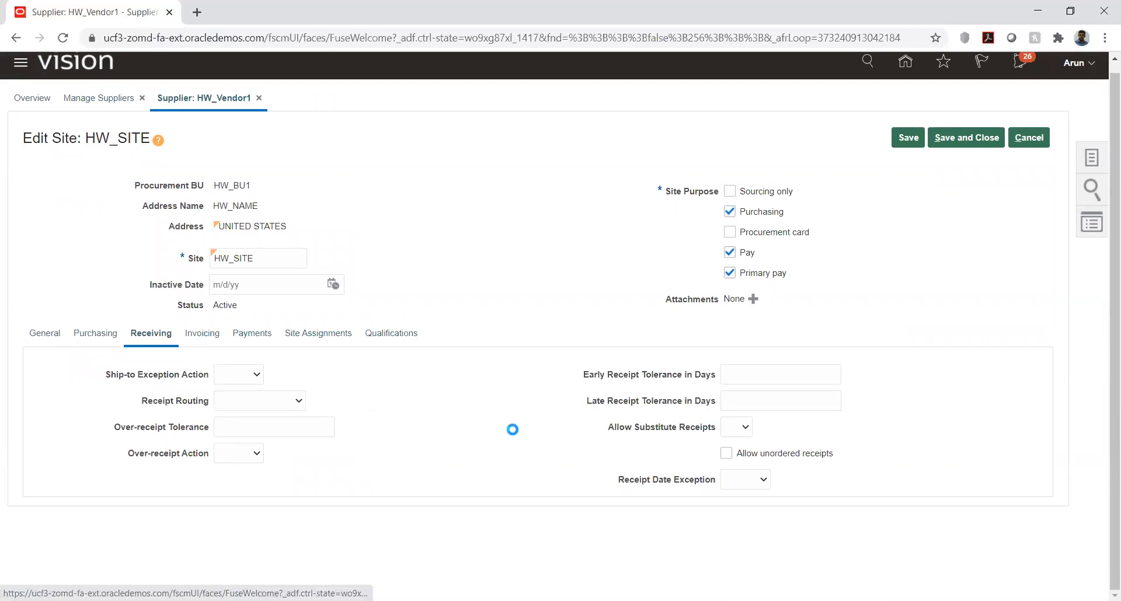
{"action": "left_click", "coordinate": [149, 340]}
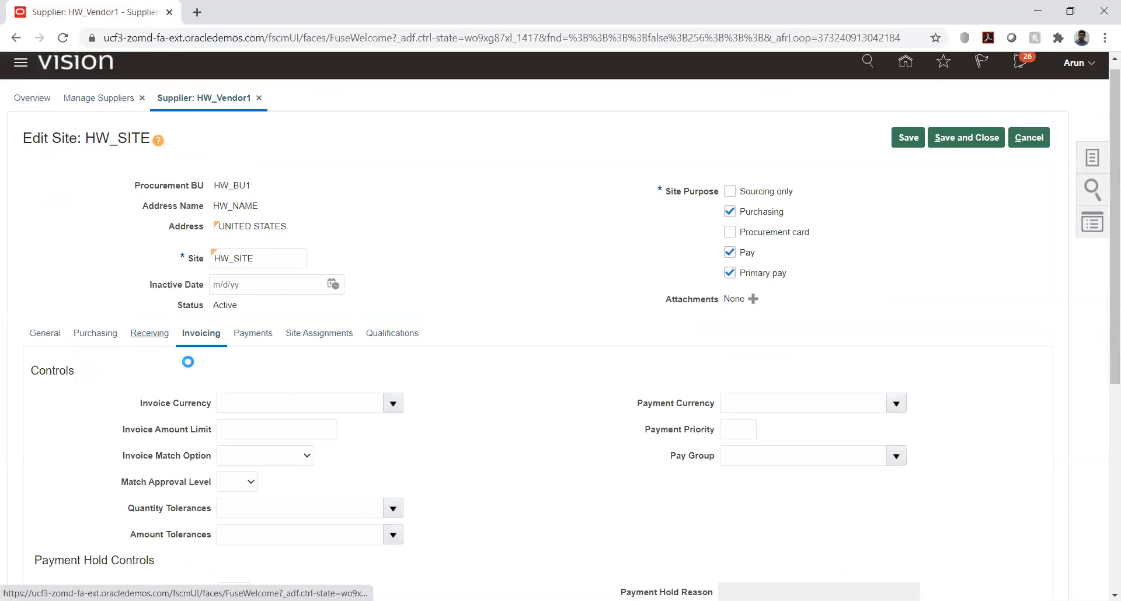
Step: Examine the invoicing controls of HW_SITE, including the choices for Invoice Currency and Invoice Match Option
{"action": "left_click", "coordinate": [204, 336]}
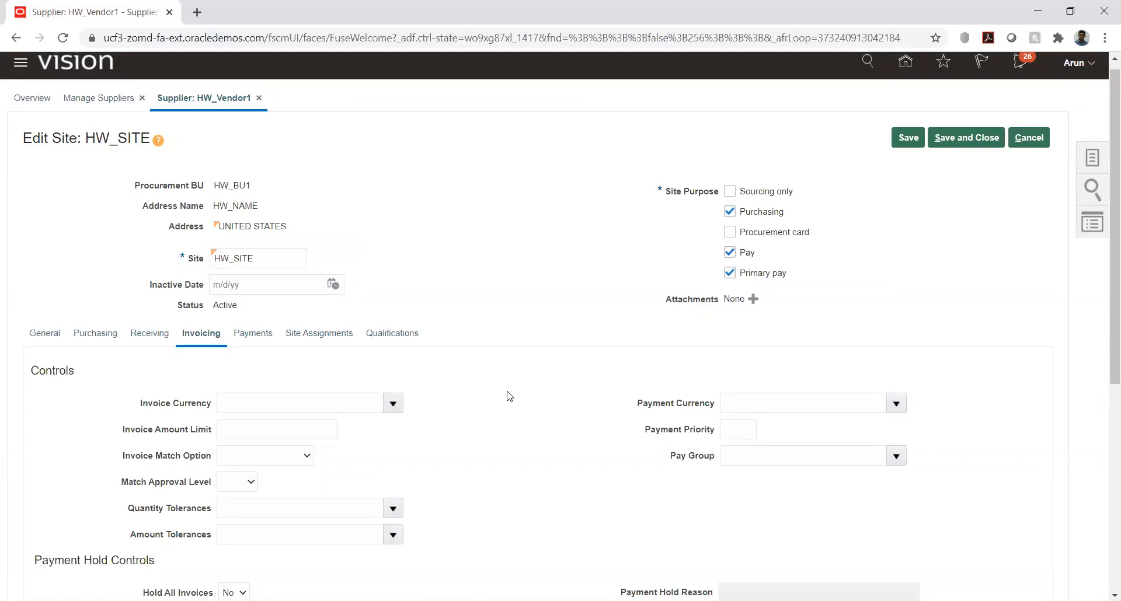
{"action": "scroll", "coordinate": [508, 395], "scroll_direction": "down", "scroll_amount": 4}
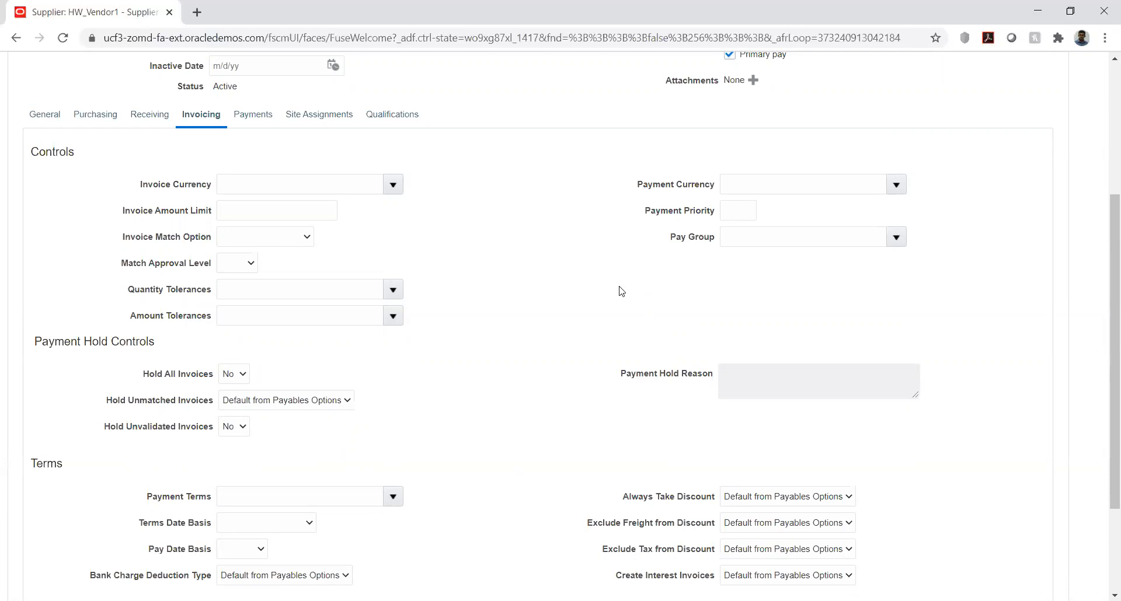
{"action": "left_click", "coordinate": [392, 185]}
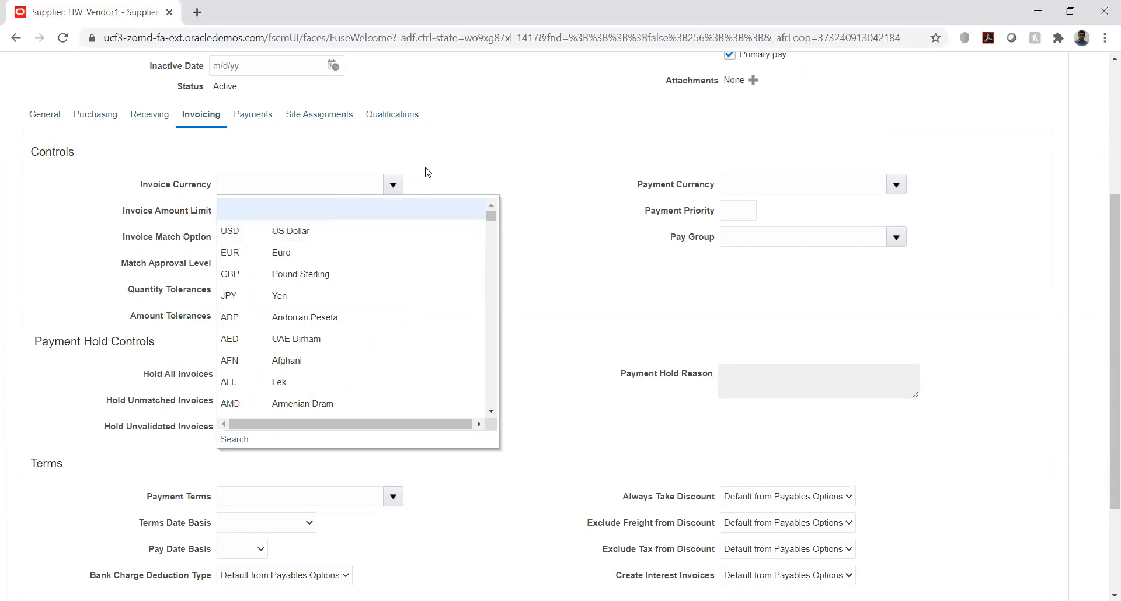
{"action": "left_click", "coordinate": [444, 163]}
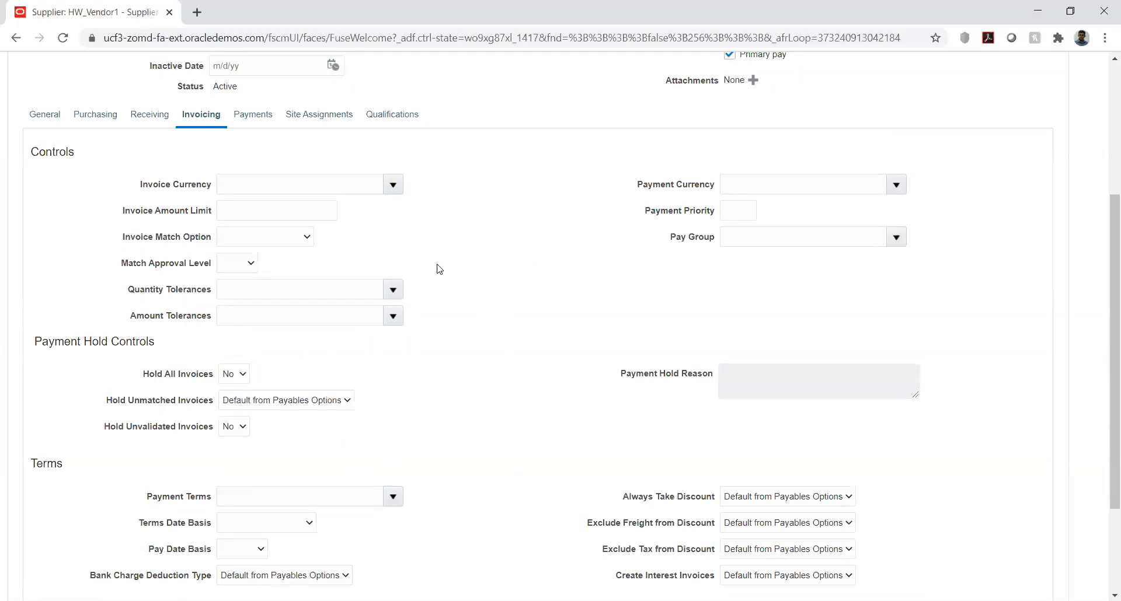
{"action": "left_click", "coordinate": [304, 242]}
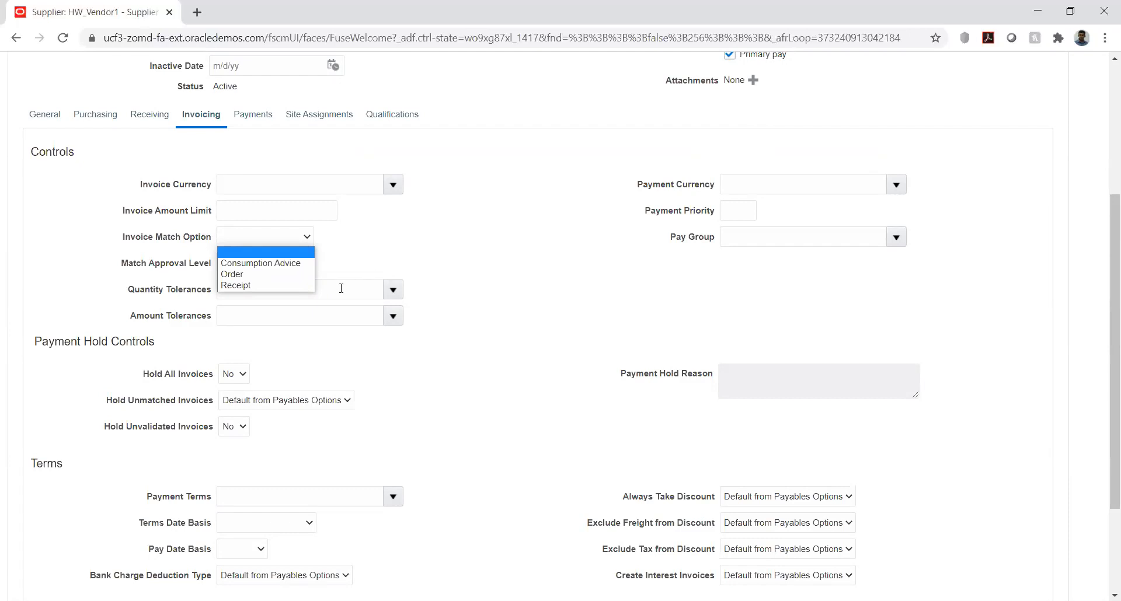
{"action": "left_click", "coordinate": [339, 259]}
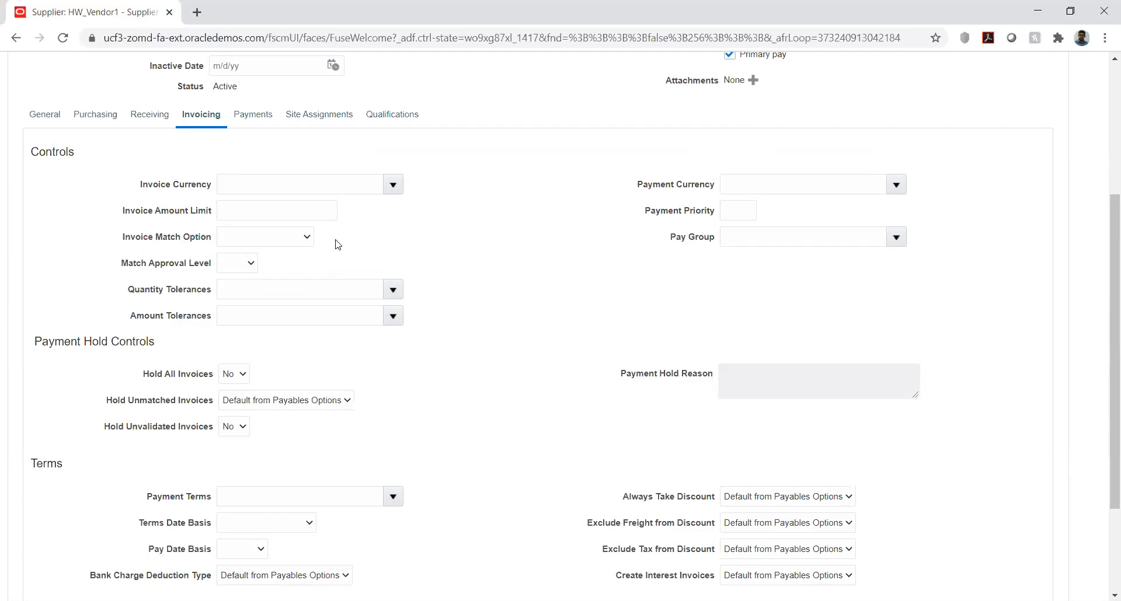
{"action": "left_click", "coordinate": [305, 239]}
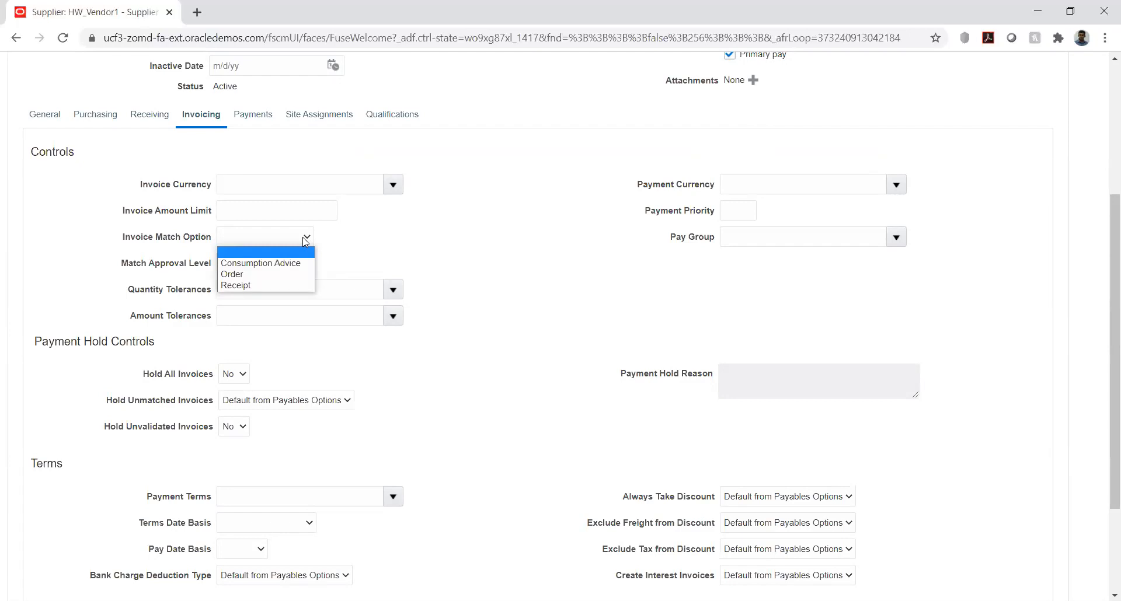
{"action": "left_click", "coordinate": [360, 241]}
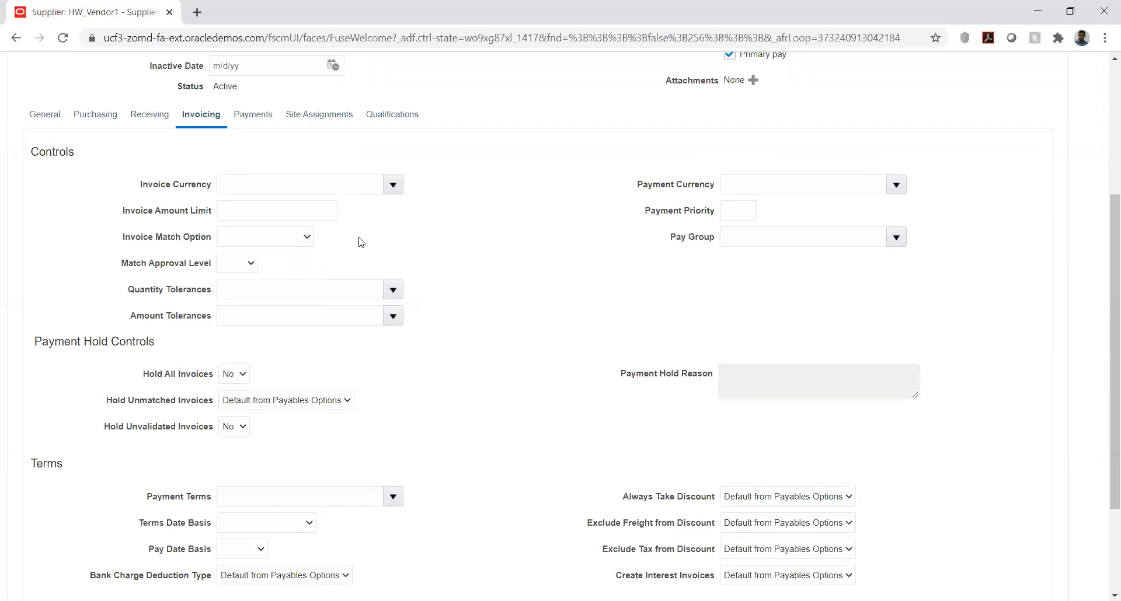
{"action": "left_click", "coordinate": [307, 237]}
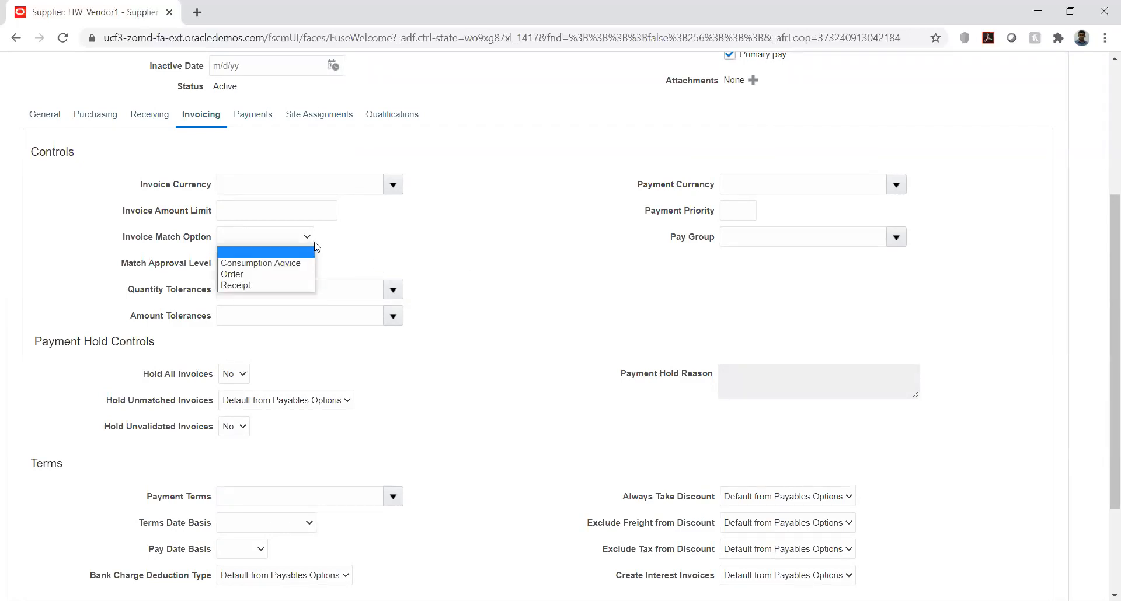
{"action": "left_click", "coordinate": [470, 261]}
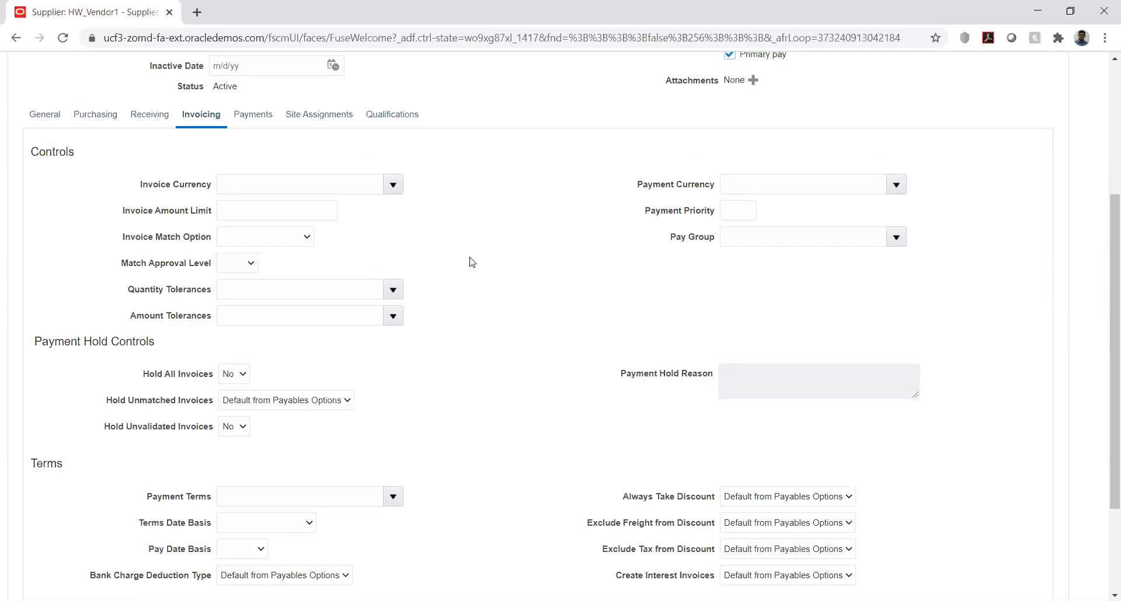
Step: View the Hold All Invoices choices in the site's payment hold controls
{"action": "scroll", "coordinate": [519, 284], "scroll_direction": "down", "scroll_amount": 3}
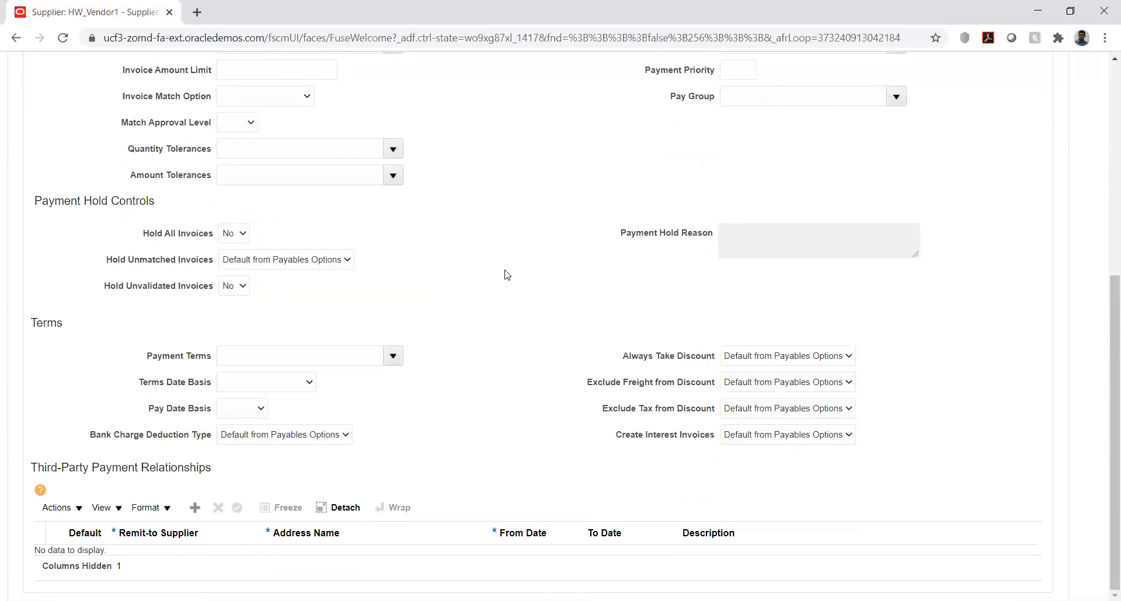
{"action": "left_click", "coordinate": [244, 239]}
{"action": "left_click", "coordinate": [280, 241]}
{"action": "left_click", "coordinate": [244, 237]}
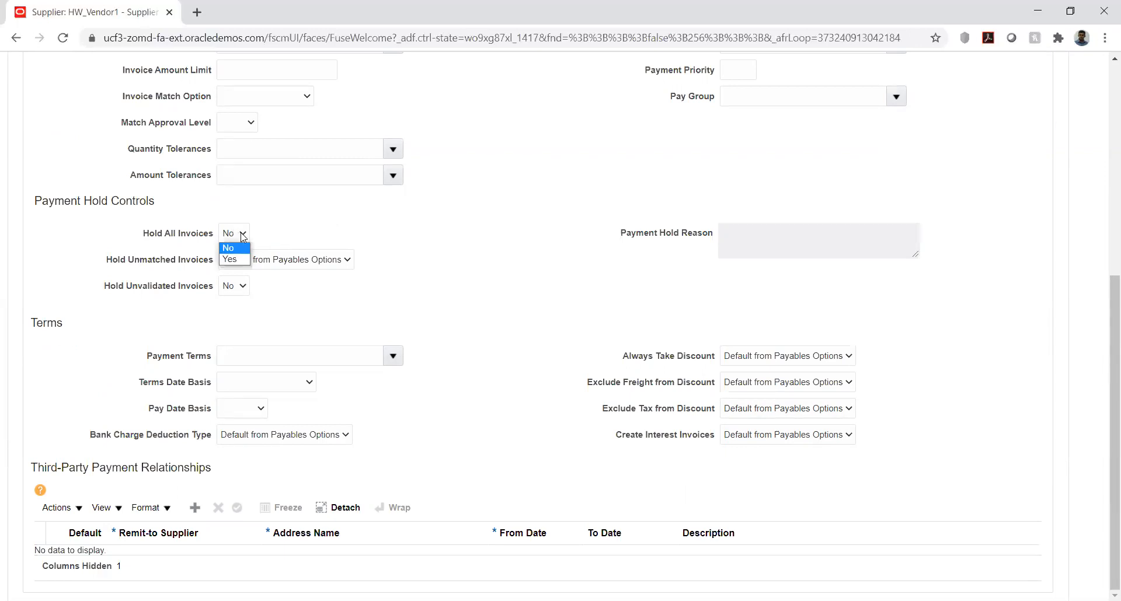
{"action": "left_click", "coordinate": [295, 234]}
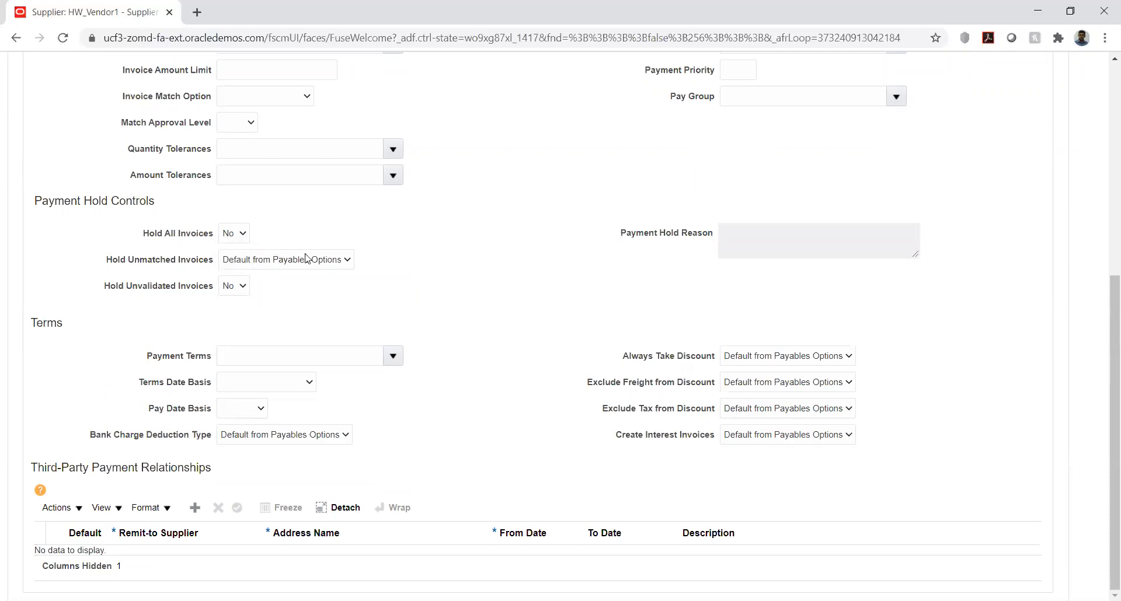
Step: Set Hold Unmatched Invoices to No for HW_SITE
{"action": "left_click", "coordinate": [348, 260]}
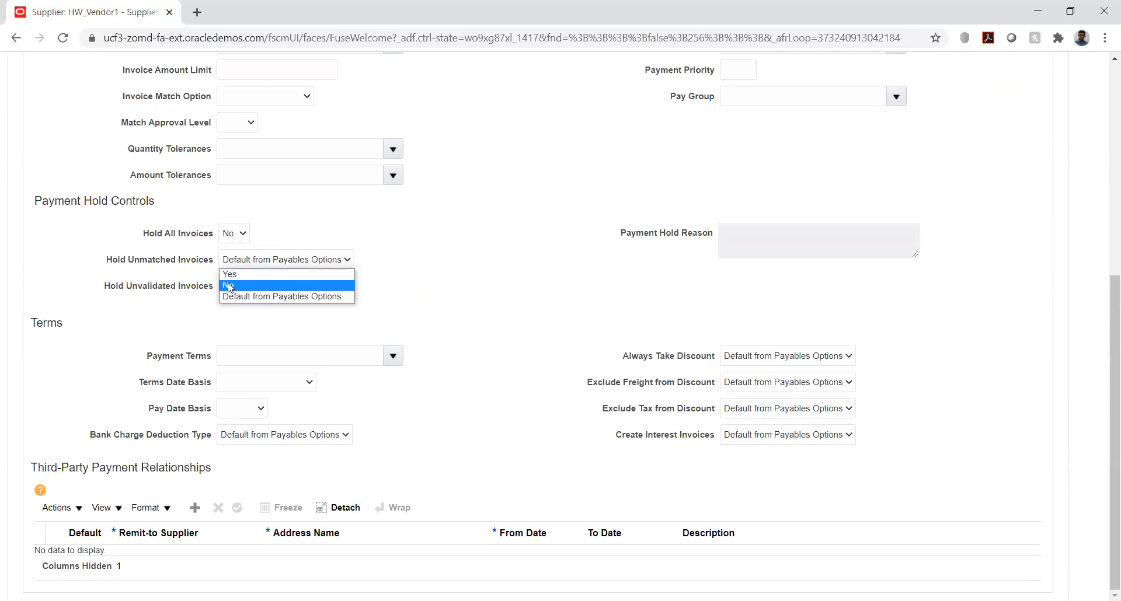
{"action": "left_click", "coordinate": [229, 286]}
{"action": "left_click", "coordinate": [338, 264]}
{"action": "left_click", "coordinate": [397, 299]}
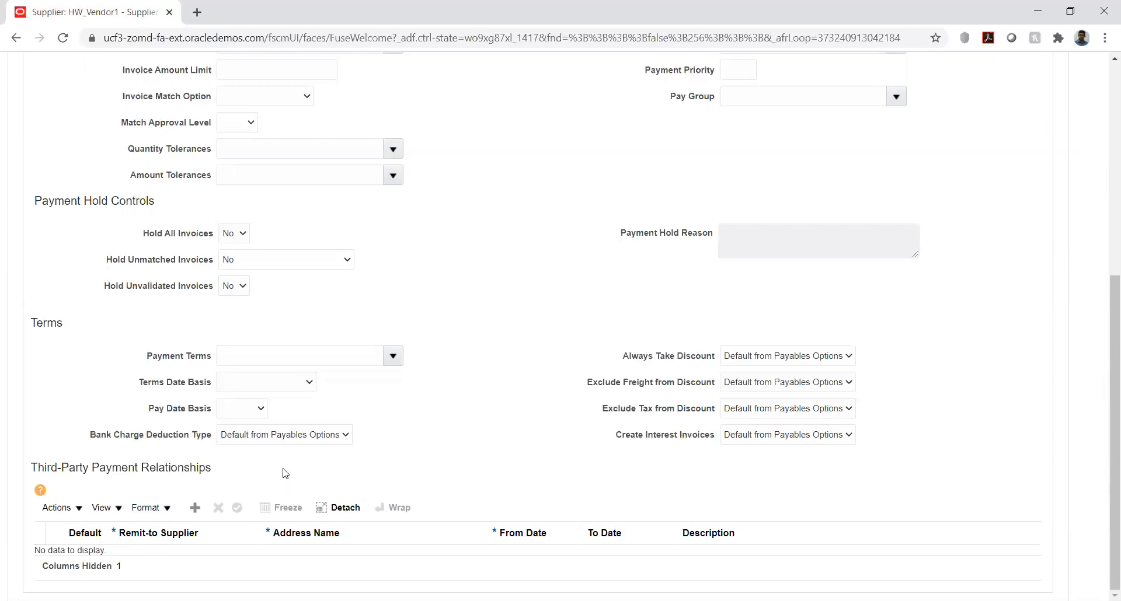
Step: Open the payment methods of HW_SITE
{"action": "scroll", "coordinate": [548, 378], "scroll_direction": "up", "scroll_amount": 6}
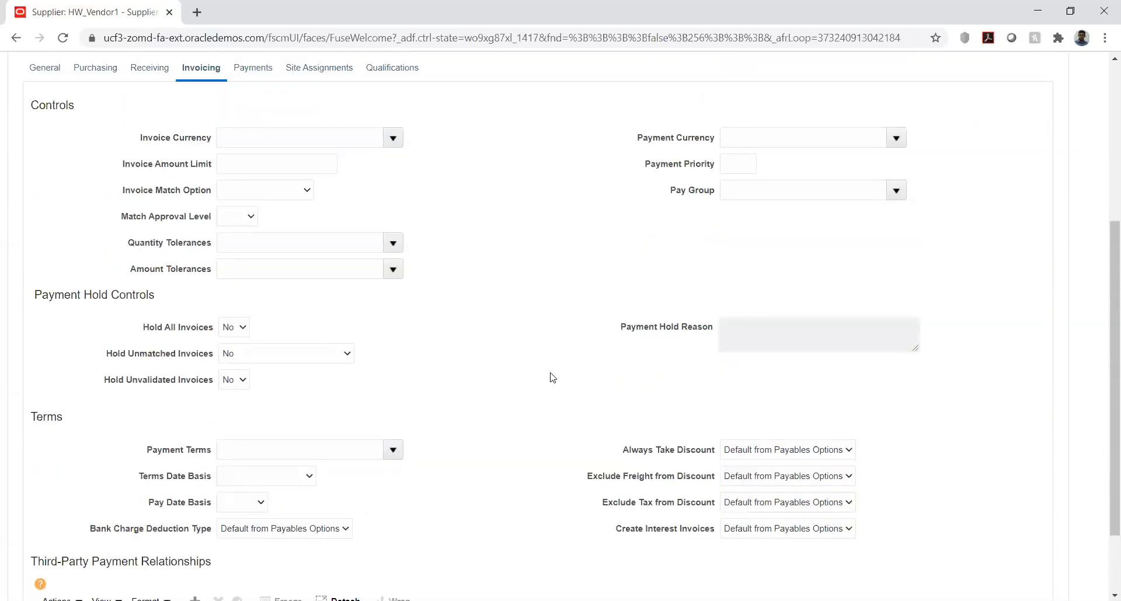
{"action": "left_click", "coordinate": [252, 343]}
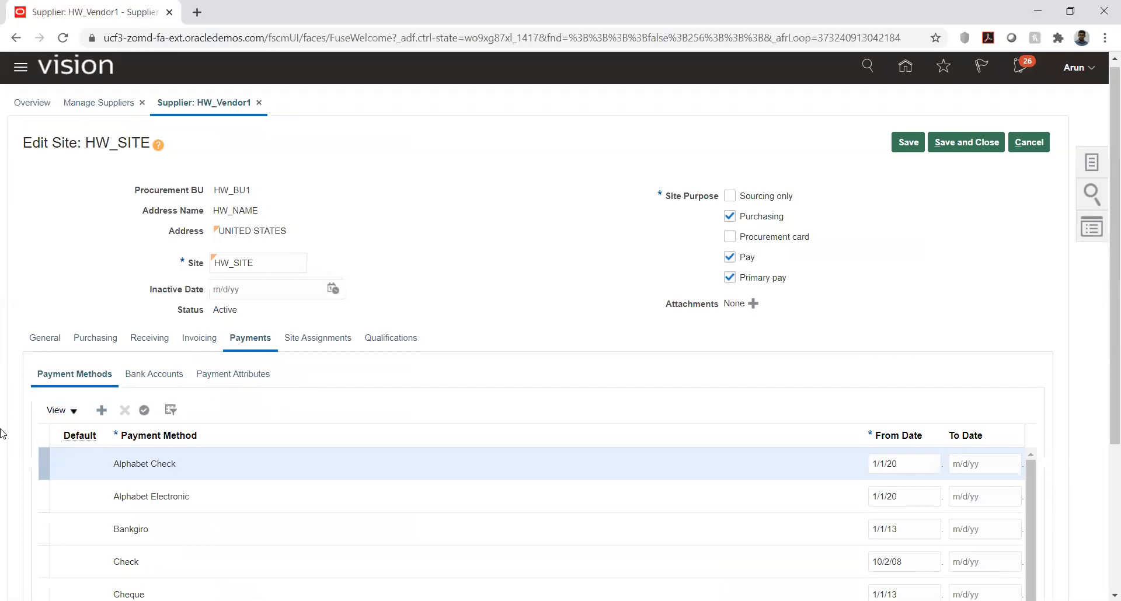
Step: Make HW_Check the default payment method for HW_SITE
{"action": "scroll", "coordinate": [8, 429], "scroll_direction": "down", "scroll_amount": 4}
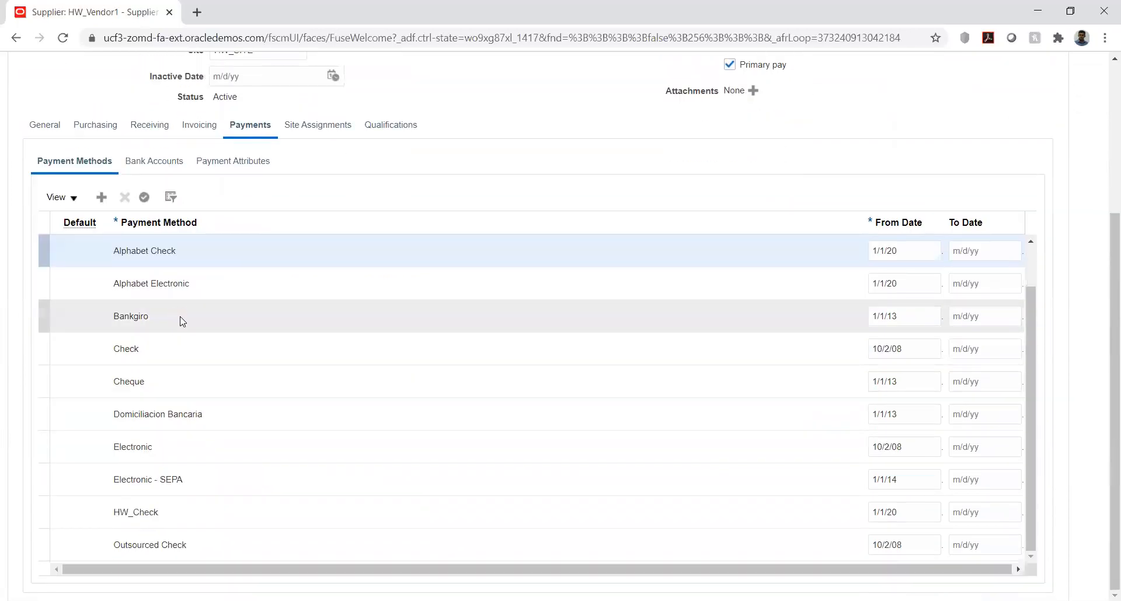
{"action": "scroll", "coordinate": [169, 351], "scroll_direction": "down", "scroll_amount": 1}
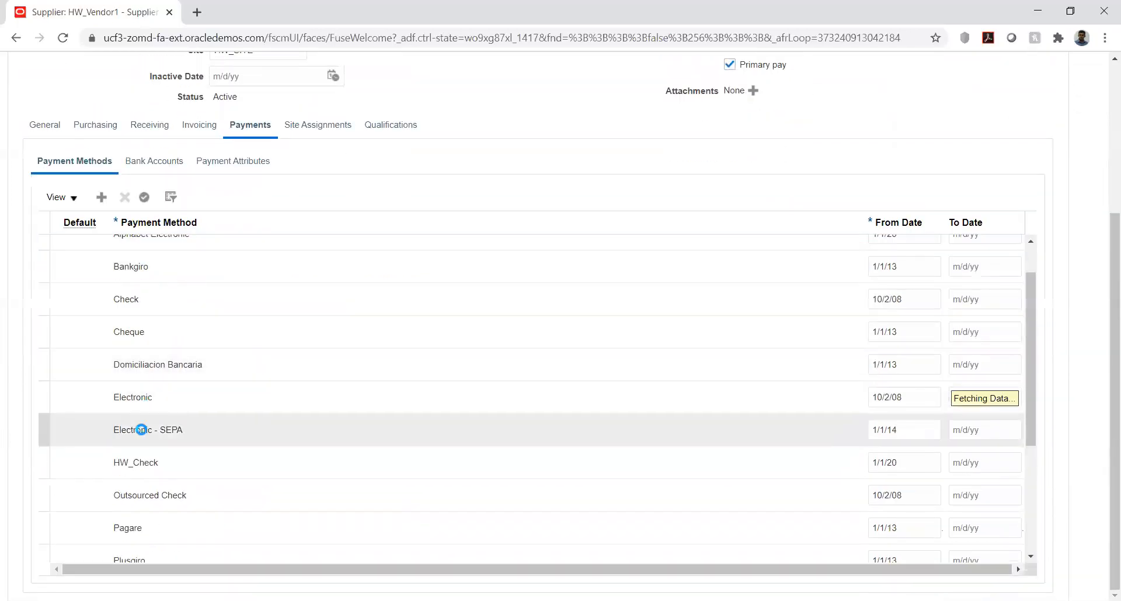
{"action": "left_click", "coordinate": [178, 465]}
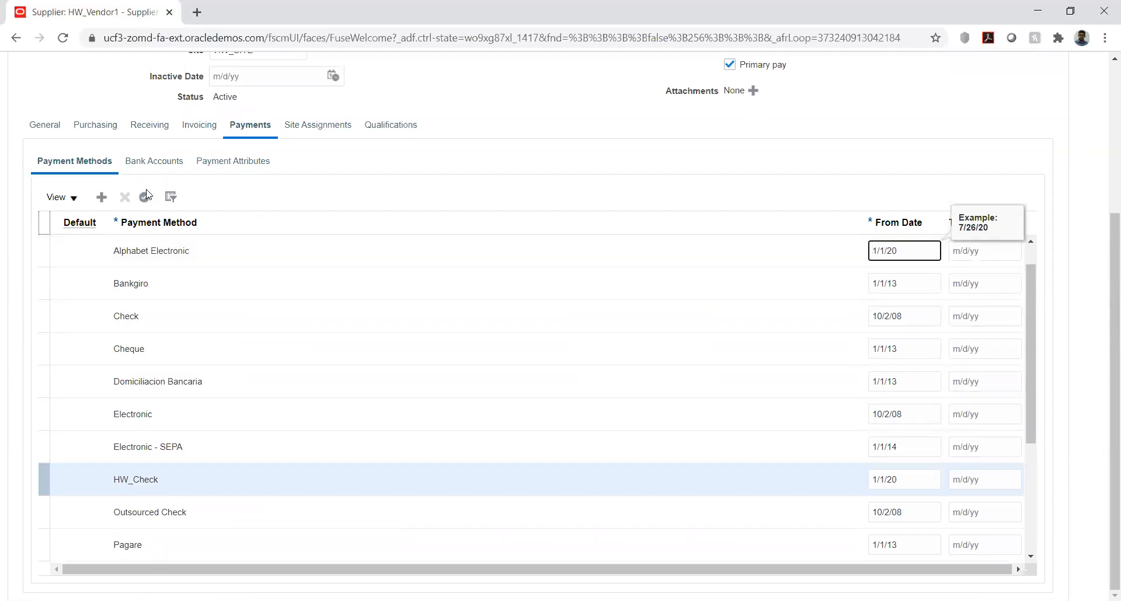
{"action": "left_click", "coordinate": [144, 198]}
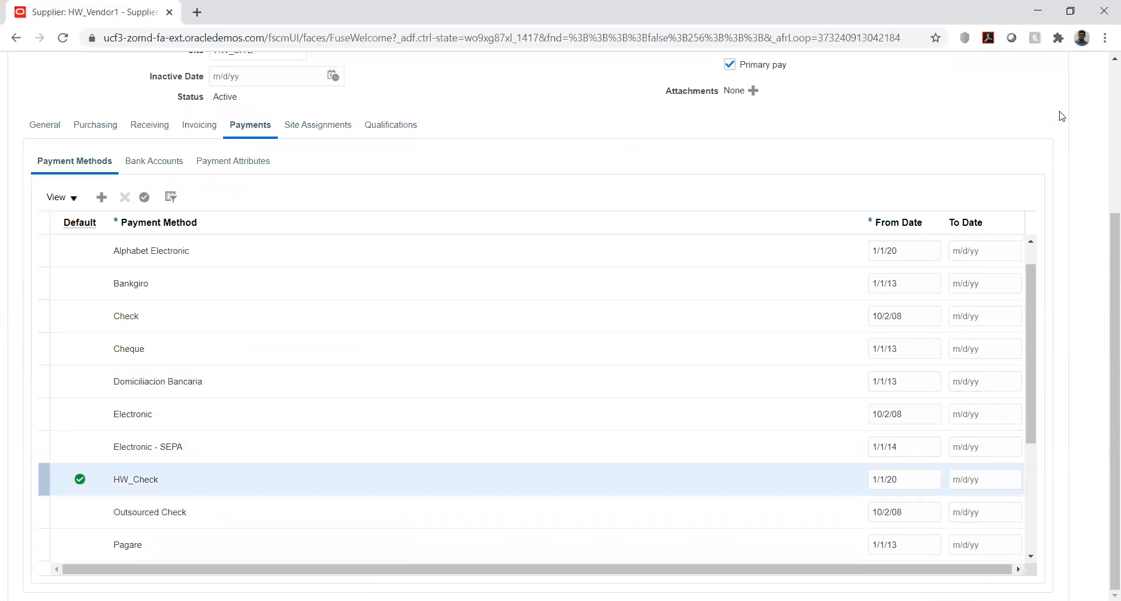
{"action": "scroll", "coordinate": [1061, 116], "scroll_direction": "up", "scroll_amount": 4}
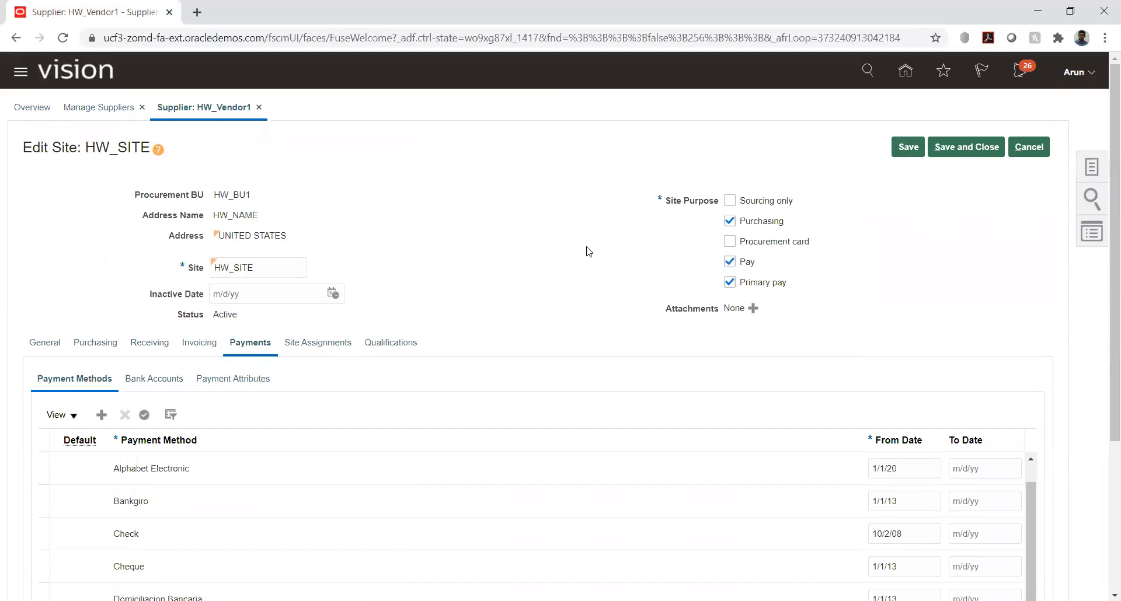
Step: Examine the form for creating a bank account at HW_SITE, without adding an account
{"action": "left_click", "coordinate": [333, 346]}
{"action": "left_click", "coordinate": [151, 379]}
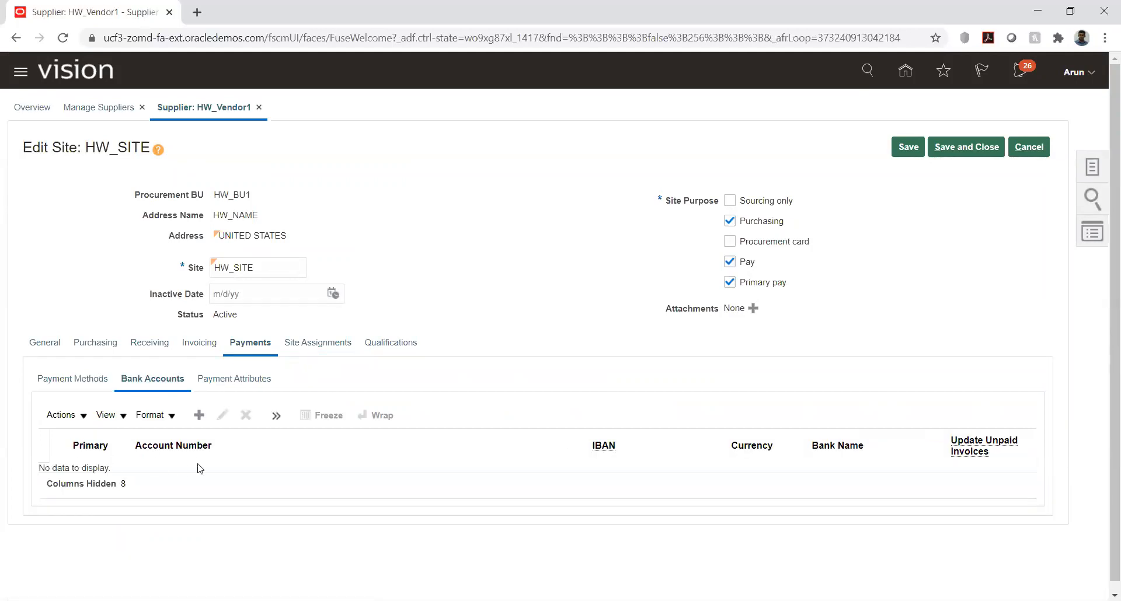
{"action": "left_click", "coordinate": [199, 415]}
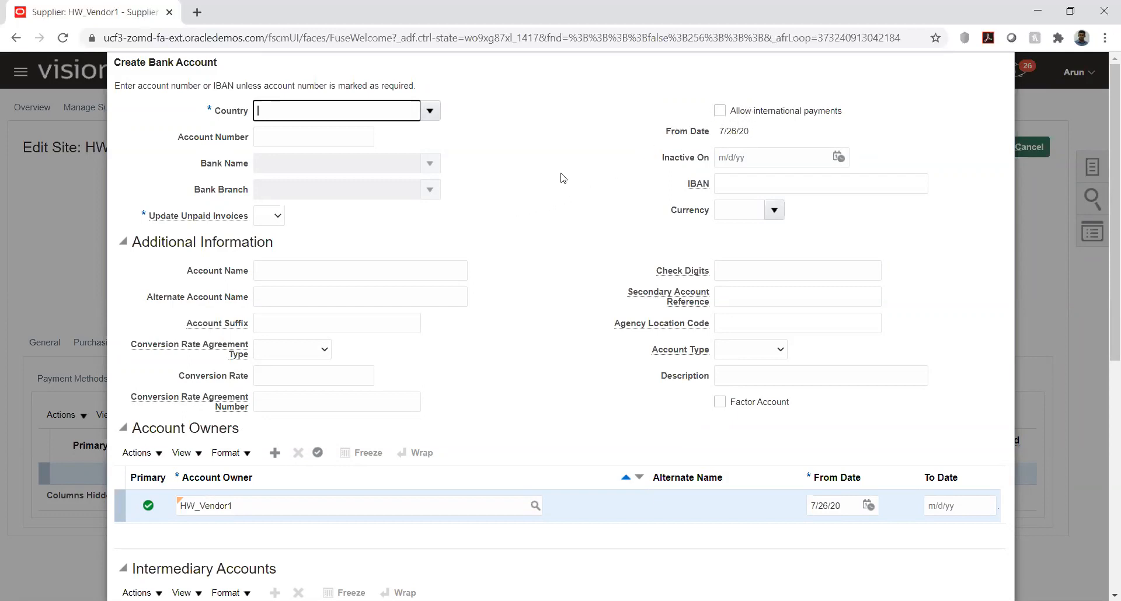
{"action": "scroll", "coordinate": [554, 149], "scroll_direction": "down", "scroll_amount": 3}
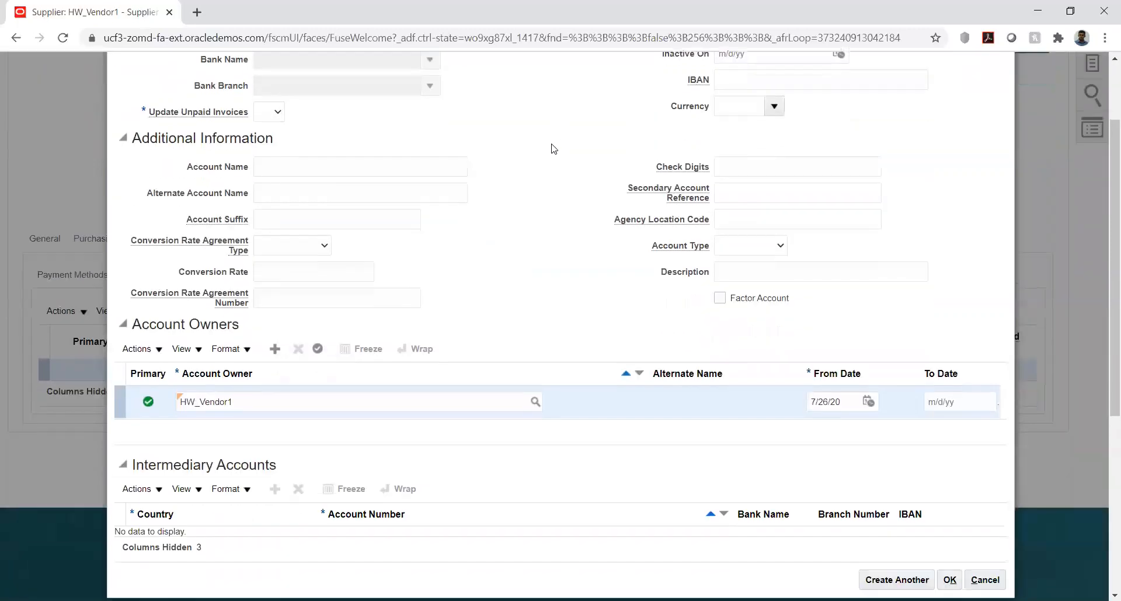
{"action": "scroll", "coordinate": [553, 148], "scroll_direction": "down", "scroll_amount": 1}
{"action": "scroll", "coordinate": [553, 149], "scroll_direction": "up", "scroll_amount": 4}
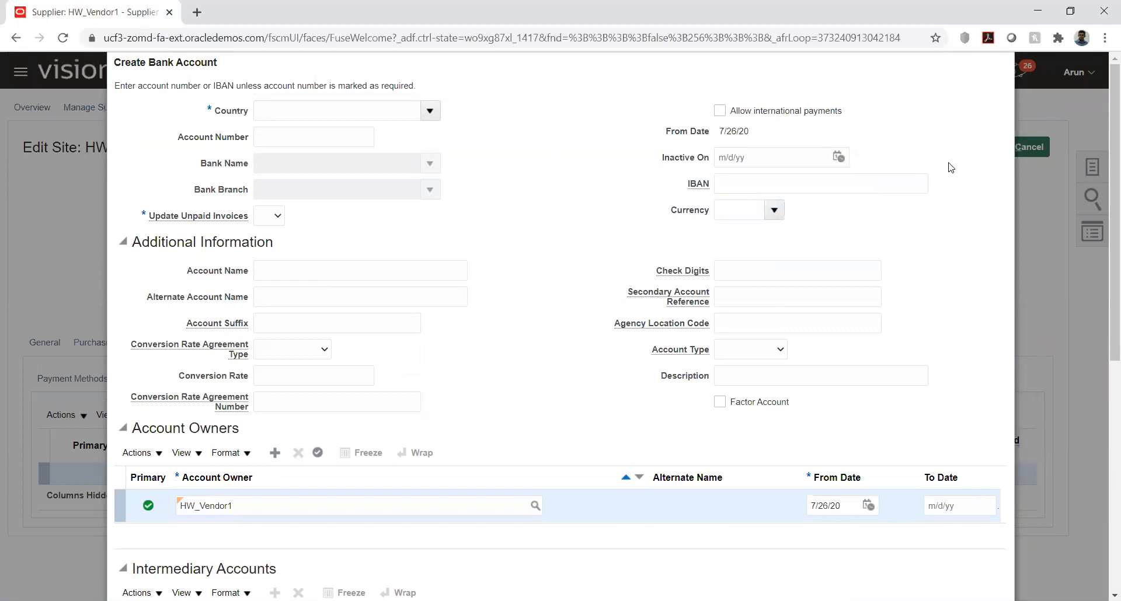
{"action": "scroll", "coordinate": [943, 178], "scroll_direction": "down", "scroll_amount": 5}
{"action": "left_click", "coordinate": [985, 392]}
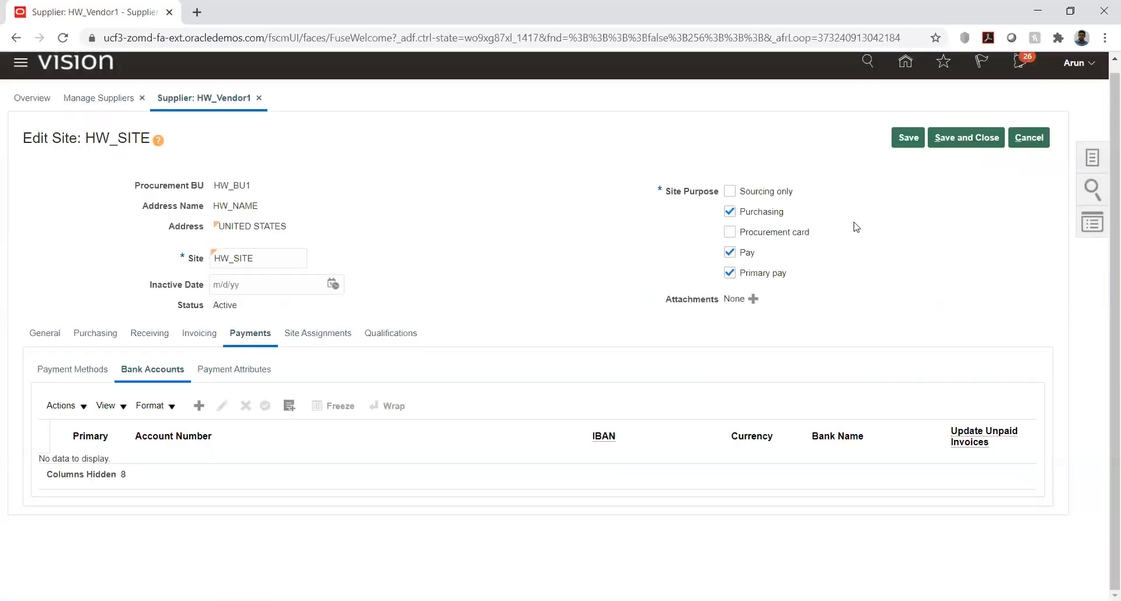
{"action": "left_click", "coordinate": [196, 406]}
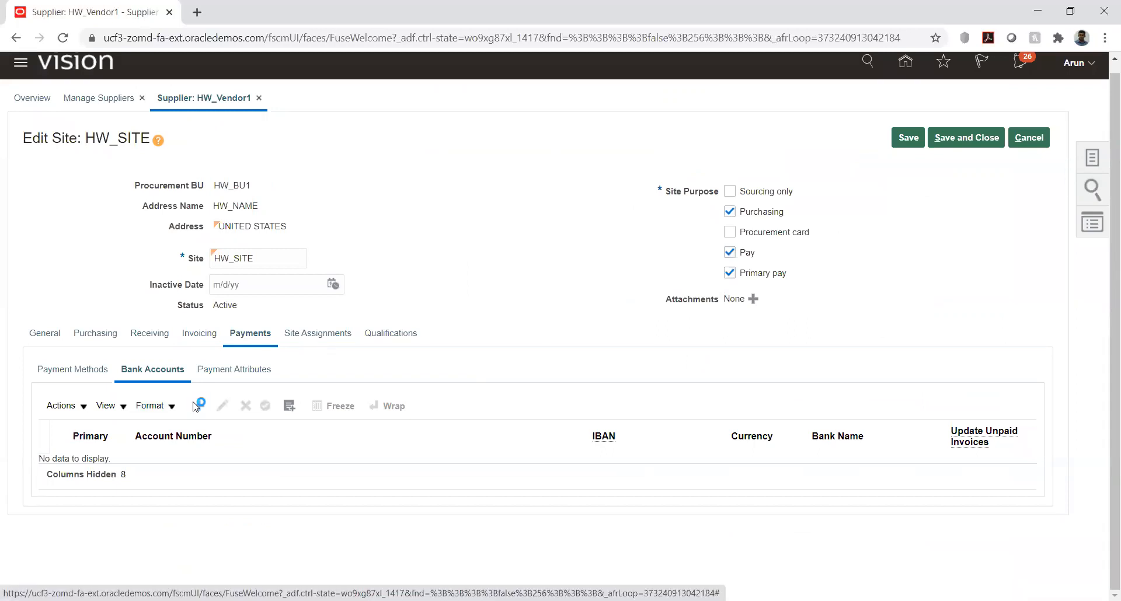
{"action": "scroll", "coordinate": [858, 245], "scroll_direction": "down", "scroll_amount": 4}
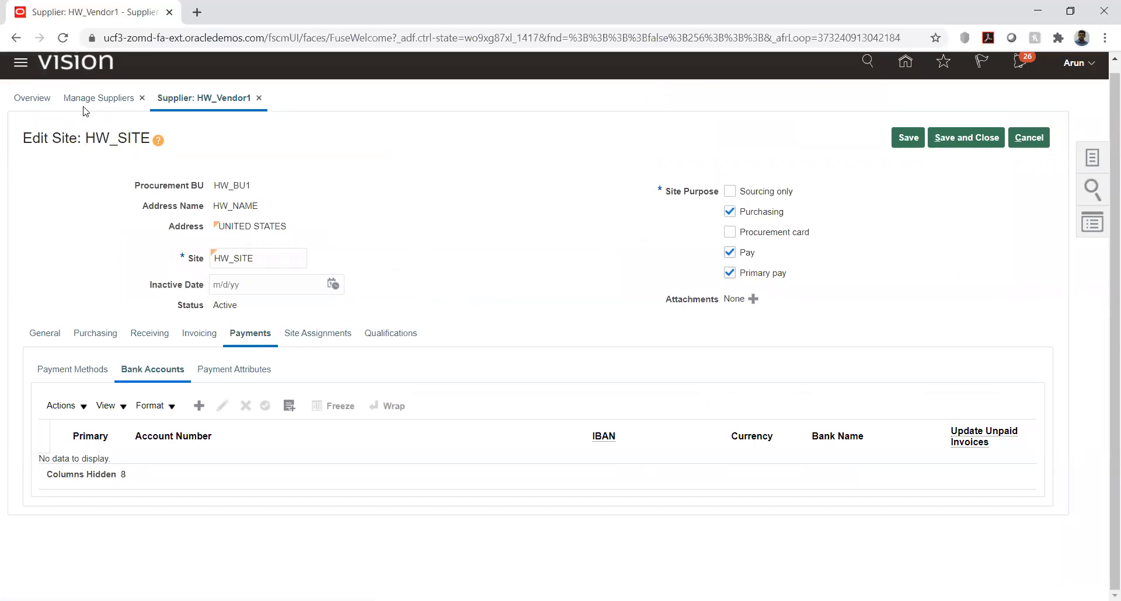
Step: Save and close HW_SITE, returning to the site list of HW_Vendor1
{"action": "left_click", "coordinate": [957, 133]}
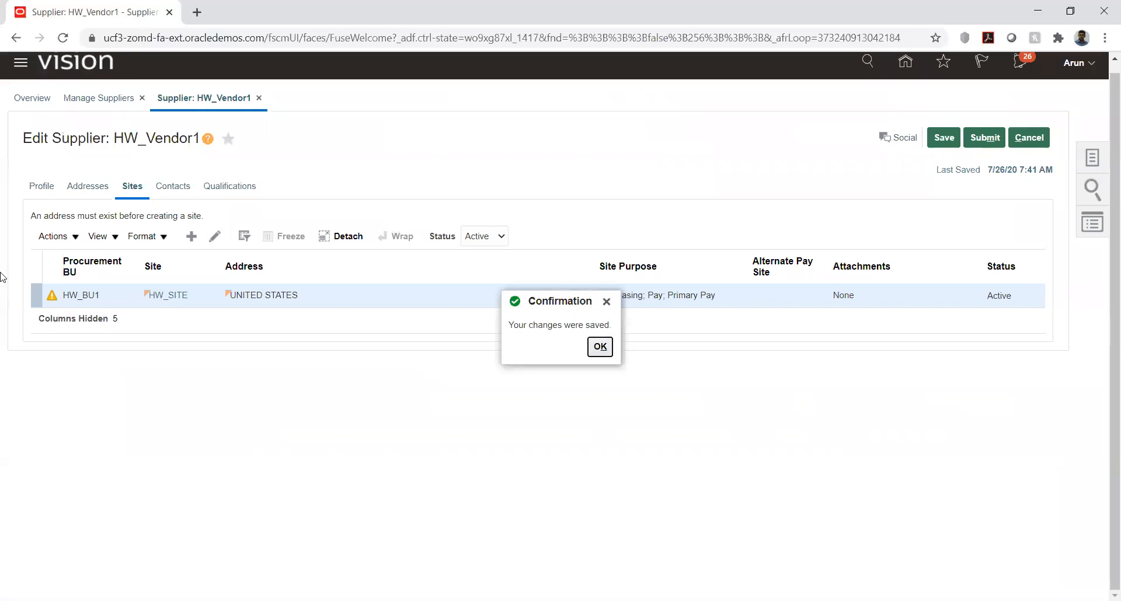
{"action": "left_click", "coordinate": [599, 346]}
Step: Examine the profile of HW_Vendor1, including its general information and organization details
{"action": "left_click", "coordinate": [38, 187]}
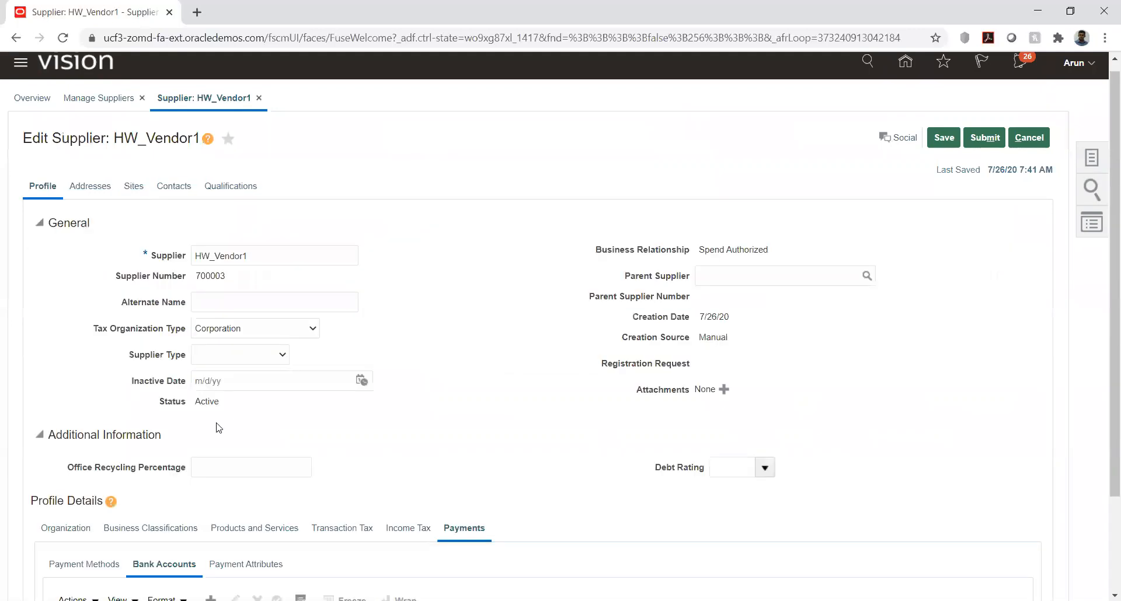
{"action": "scroll", "coordinate": [90, 374], "scroll_direction": "down", "scroll_amount": 2}
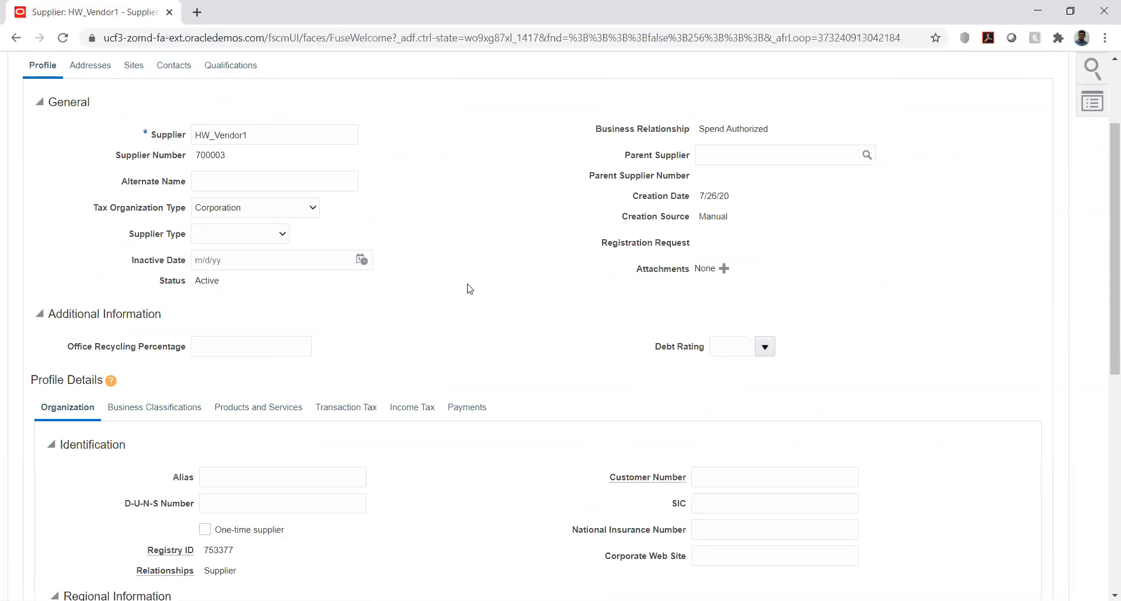
{"action": "scroll", "coordinate": [467, 289], "scroll_direction": "down", "scroll_amount": 5}
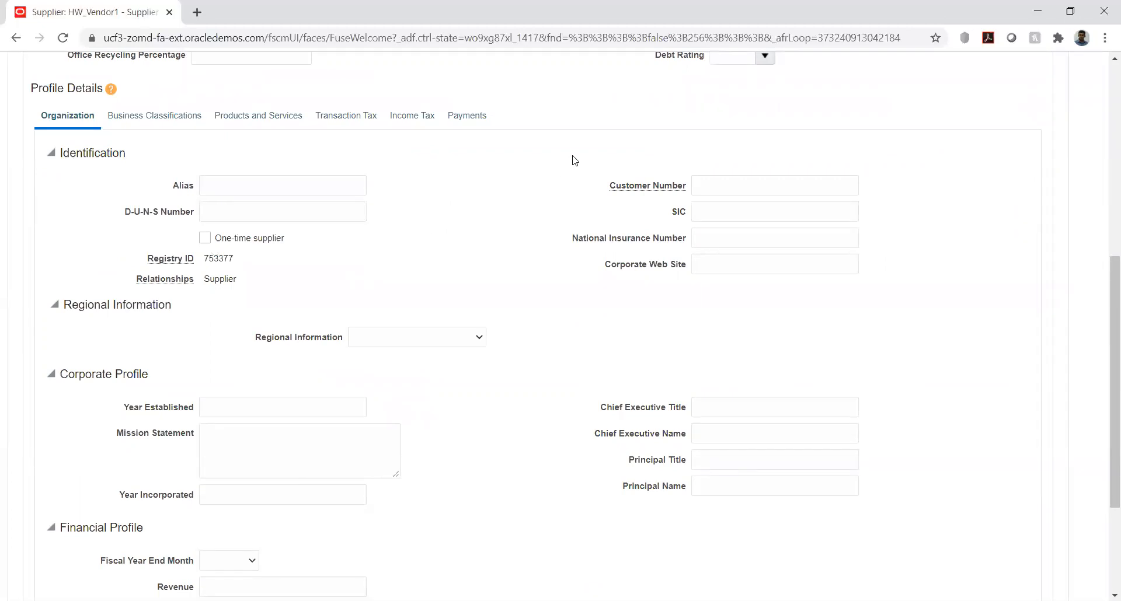
{"action": "scroll", "coordinate": [575, 160], "scroll_direction": "up", "scroll_amount": 7}
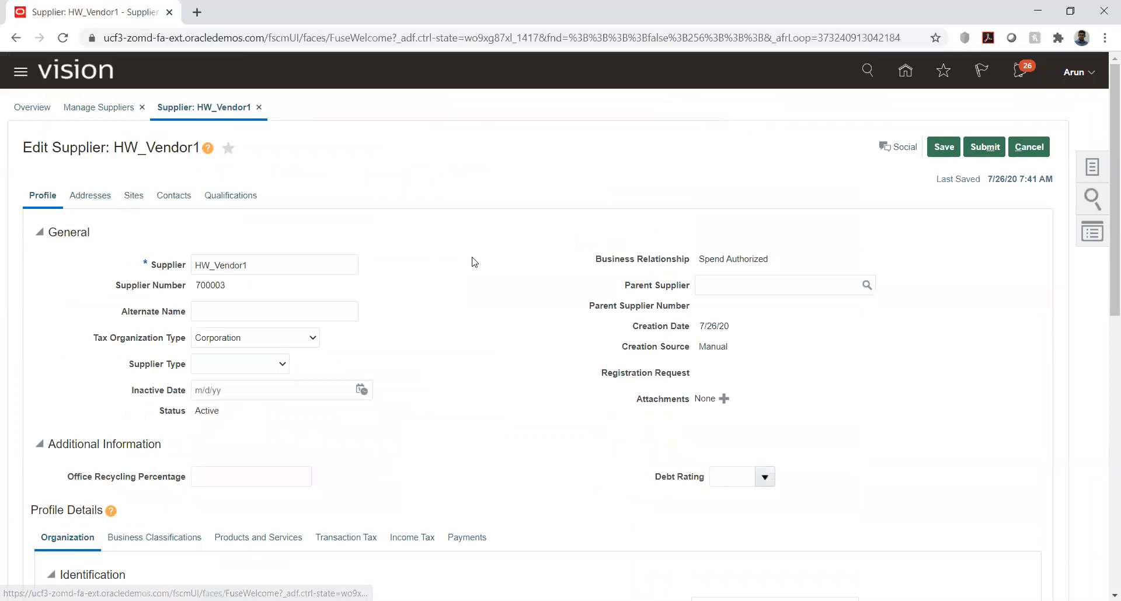
{"action": "scroll", "coordinate": [471, 260], "scroll_direction": "down", "scroll_amount": 5}
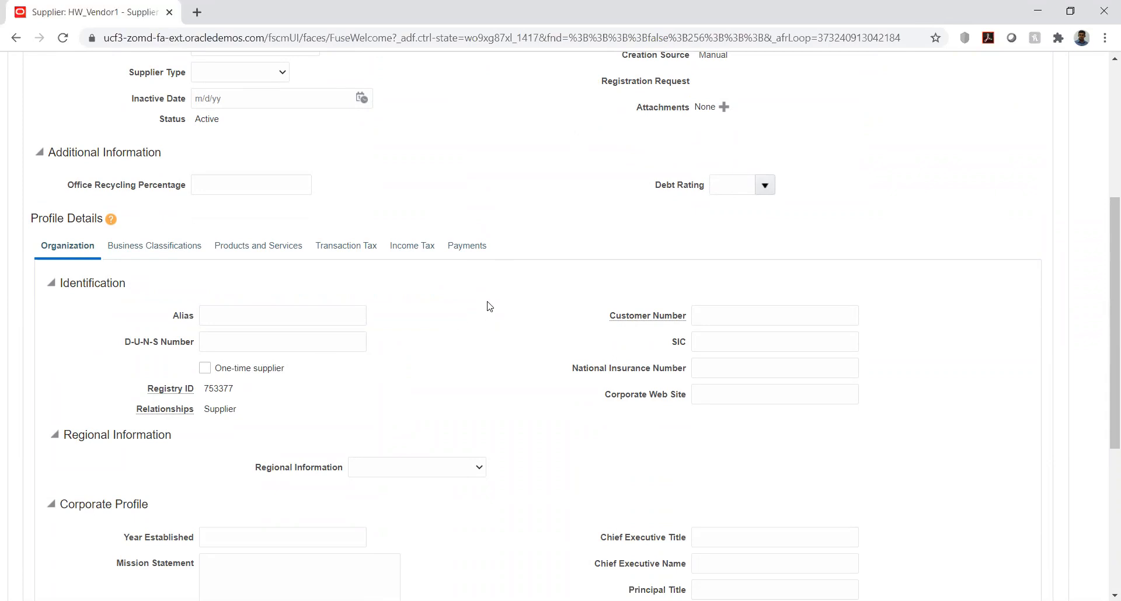
{"action": "scroll", "coordinate": [525, 276], "scroll_direction": "up", "scroll_amount": 5}
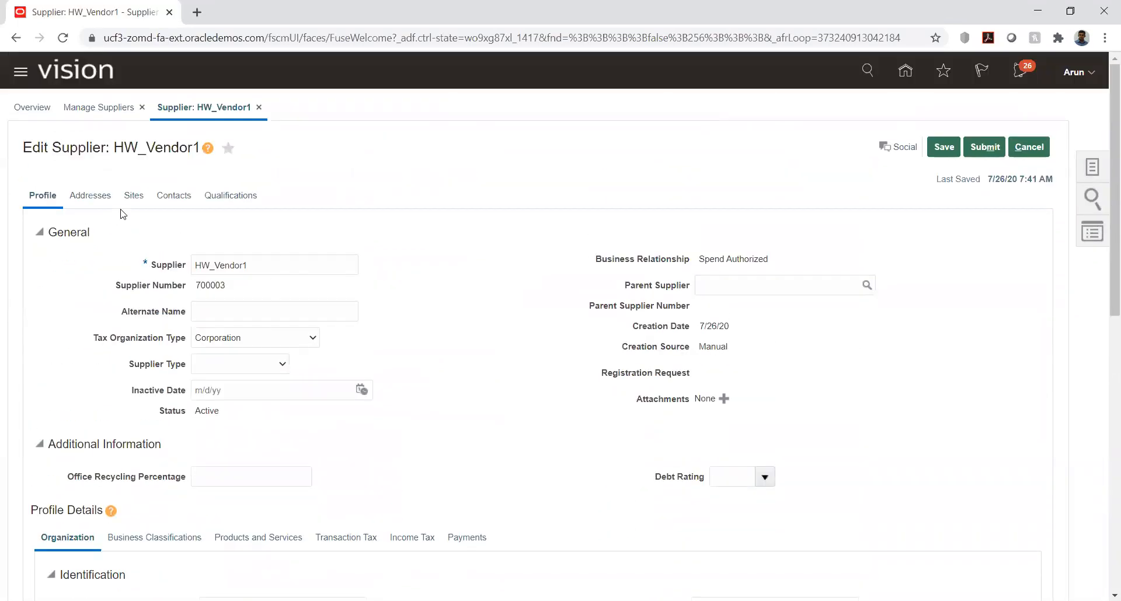
Step: Reopen HW_SITE for editing from the supplier's sites and view its payment attributes
{"action": "left_click", "coordinate": [134, 195]}
{"action": "left_click", "coordinate": [134, 197]}
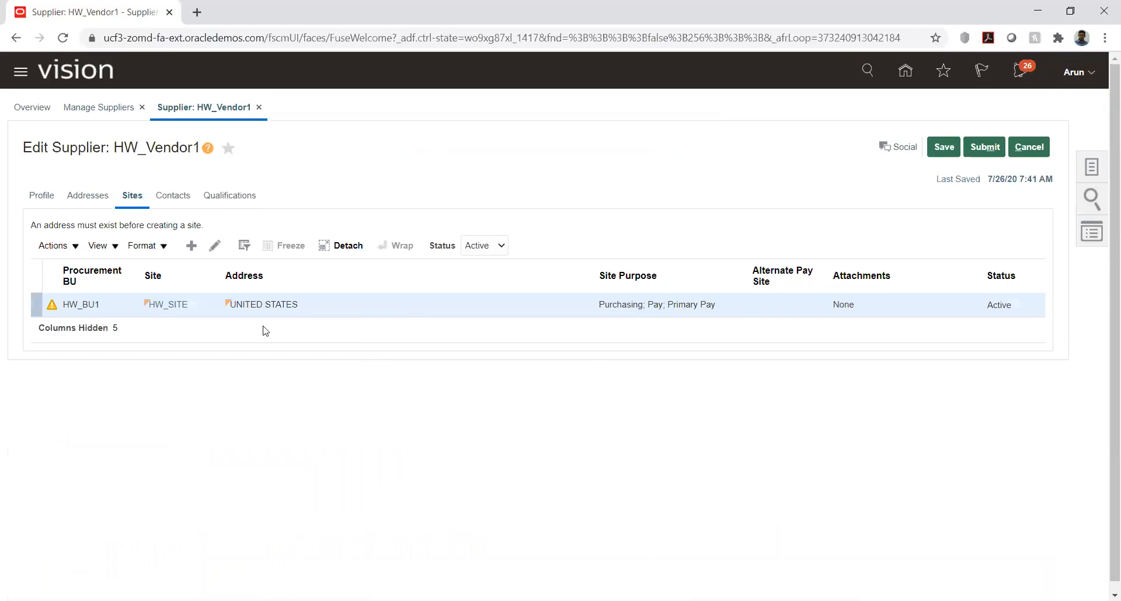
{"action": "left_click", "coordinate": [216, 246]}
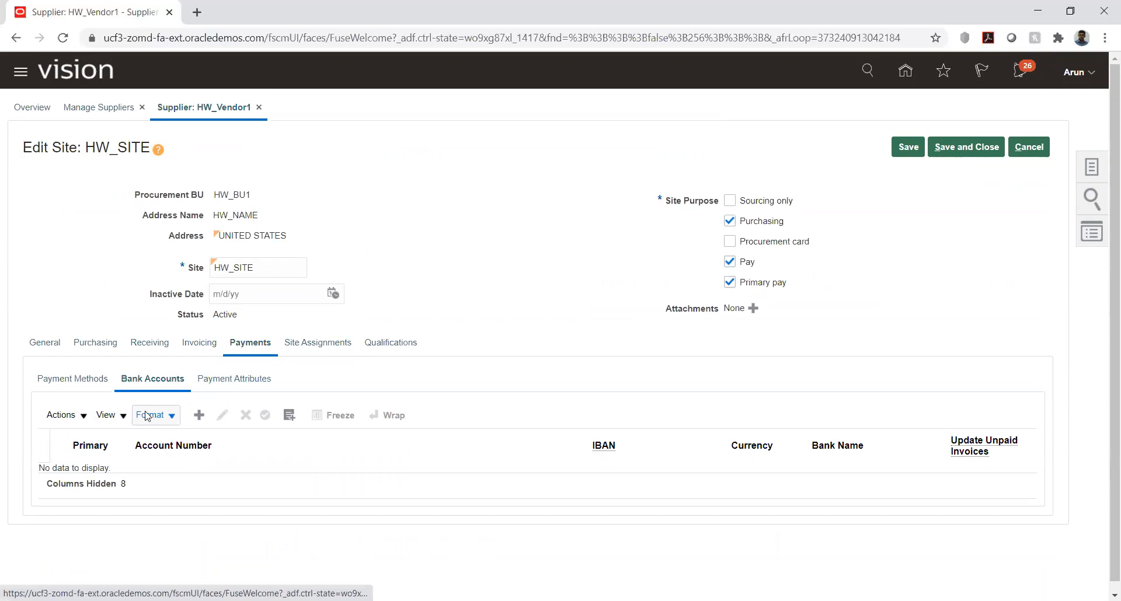
{"action": "left_click", "coordinate": [240, 380]}
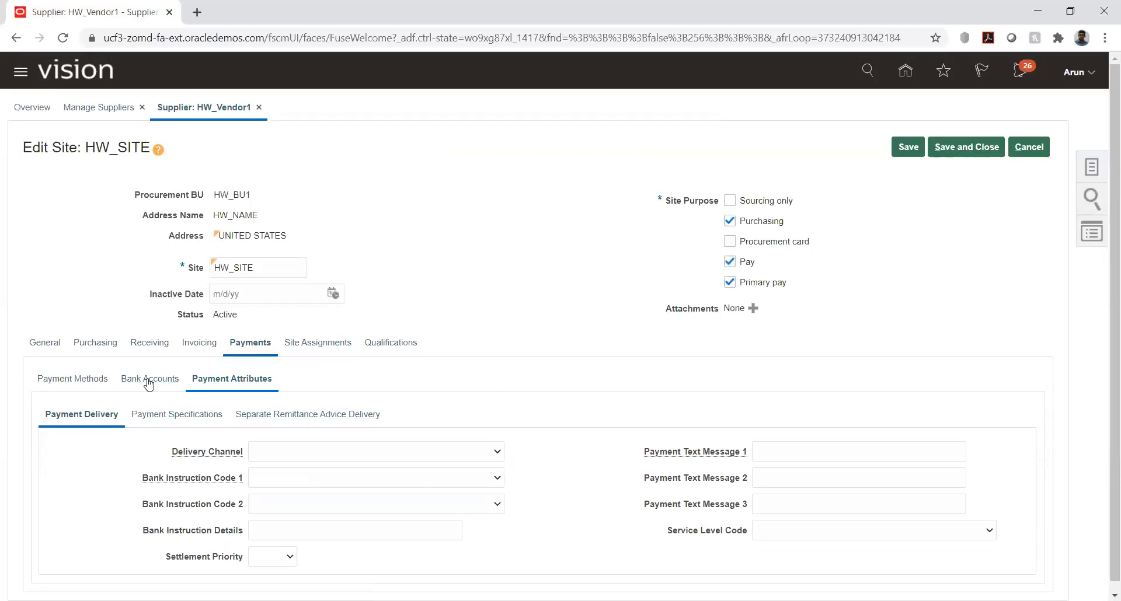
Step: Add a site assignment for HW_SITE with HW_BU1 as the client BU and save the site
{"action": "left_click", "coordinate": [310, 345]}
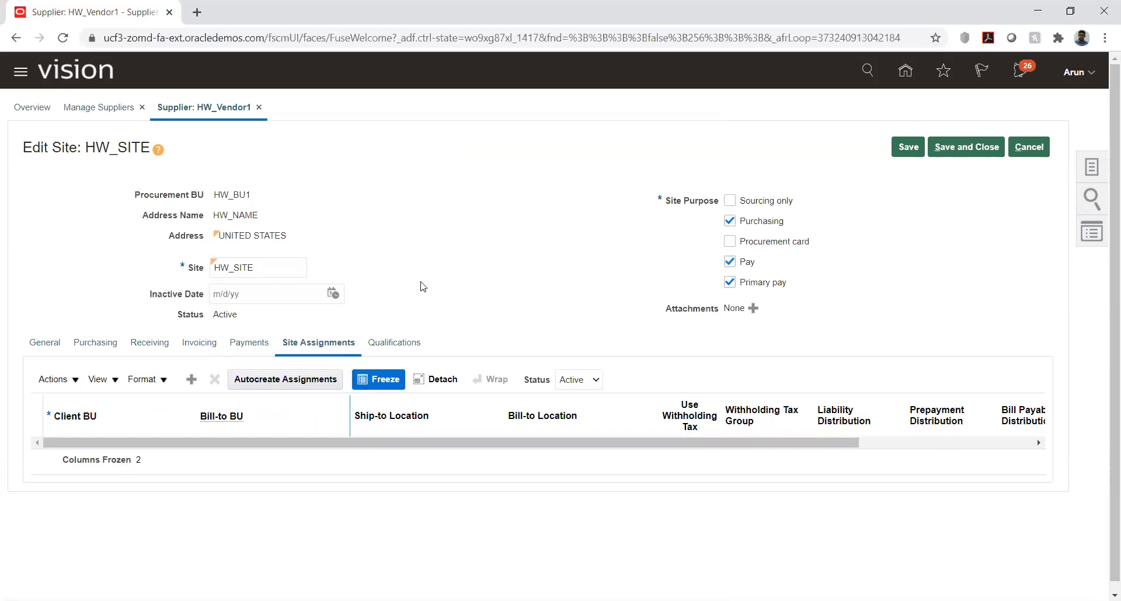
{"action": "left_click", "coordinate": [191, 381]}
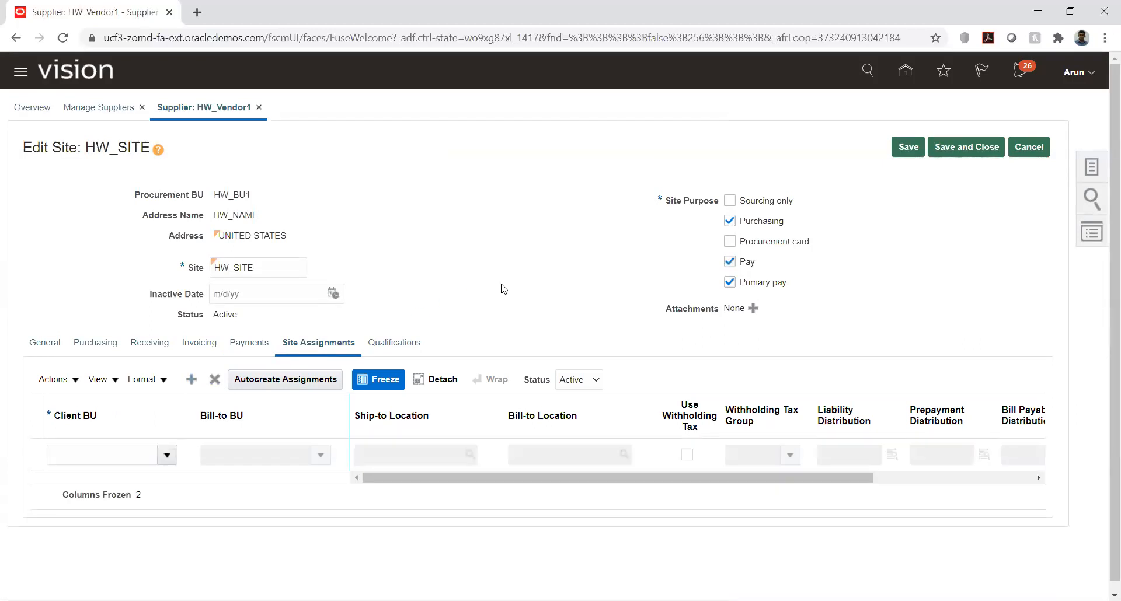
{"action": "left_click", "coordinate": [166, 455]}
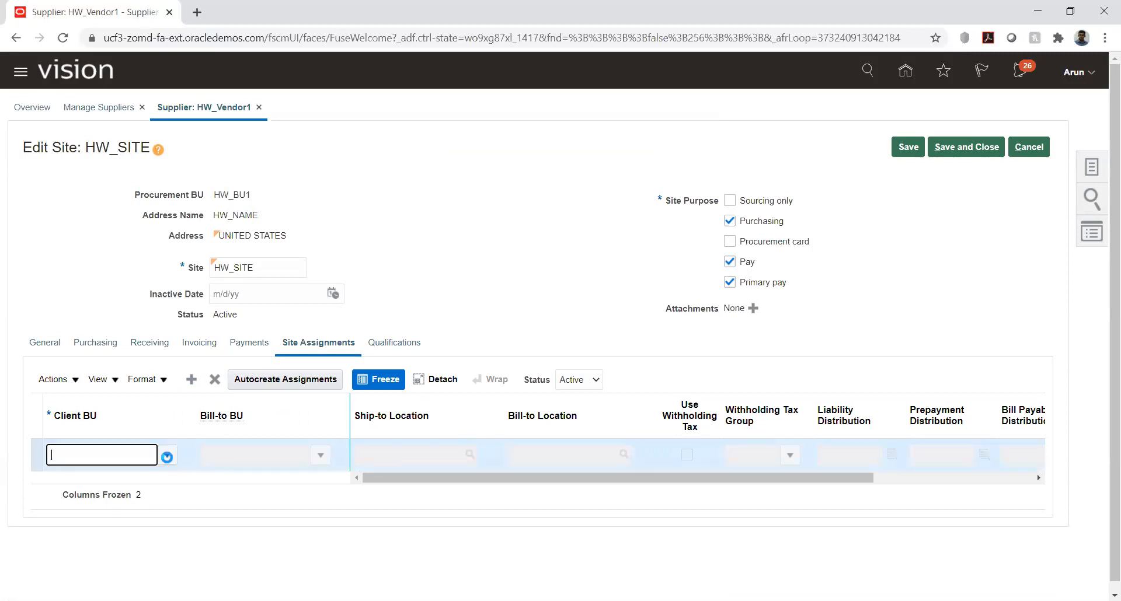
{"action": "left_click", "coordinate": [167, 457]}
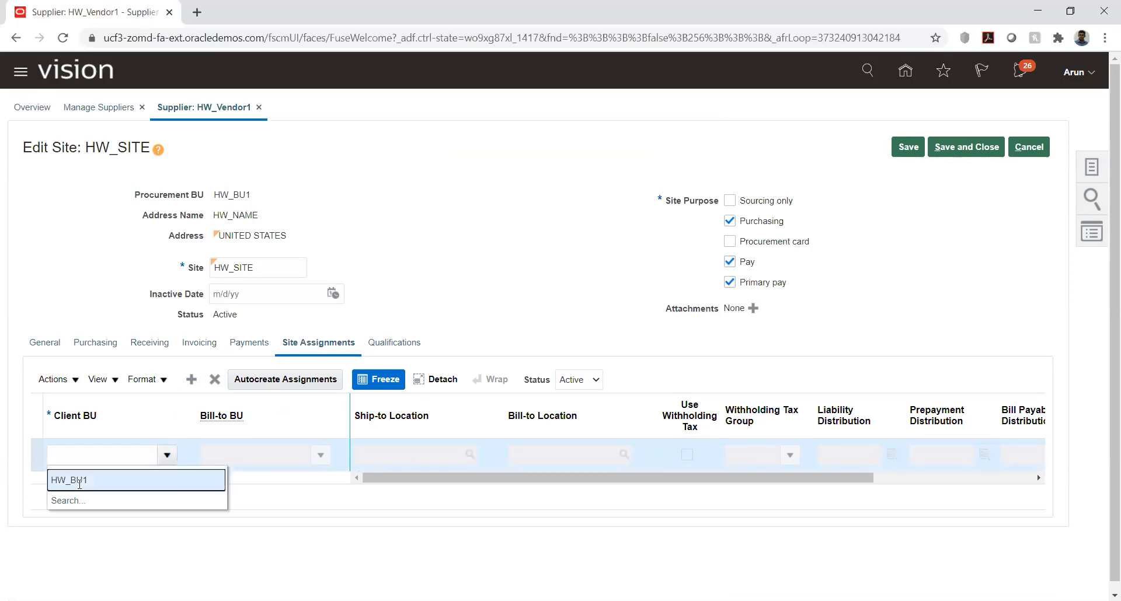
{"action": "left_click", "coordinate": [126, 474]}
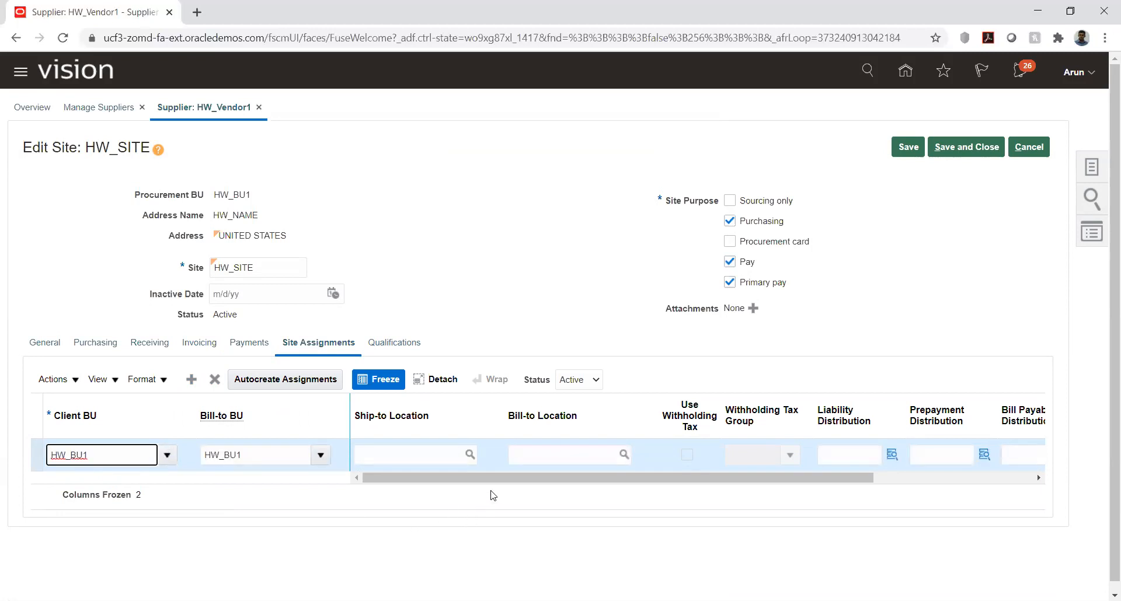
{"action": "mouse_move", "coordinate": [493, 483]}
{"action": "left_mouse_down"}
{"action": "mouse_move", "coordinate": [533, 481]}
{"action": "mouse_move", "coordinate": [479, 482]}
{"action": "left_mouse_up"}
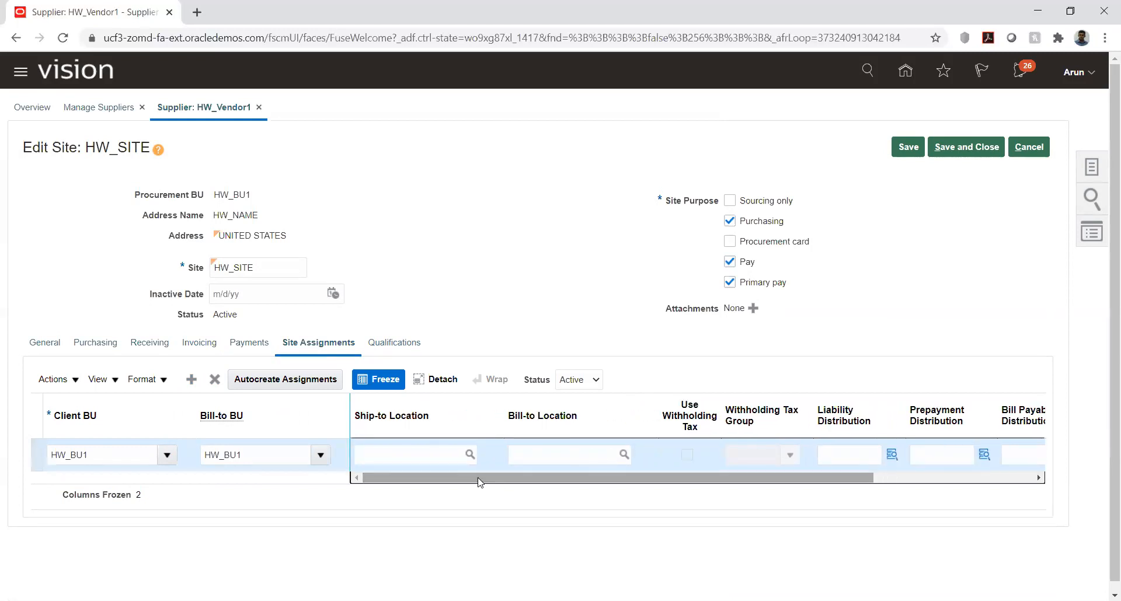
{"action": "left_click_drag", "start_coordinate": [650, 482], "coordinate": [817, 479]}
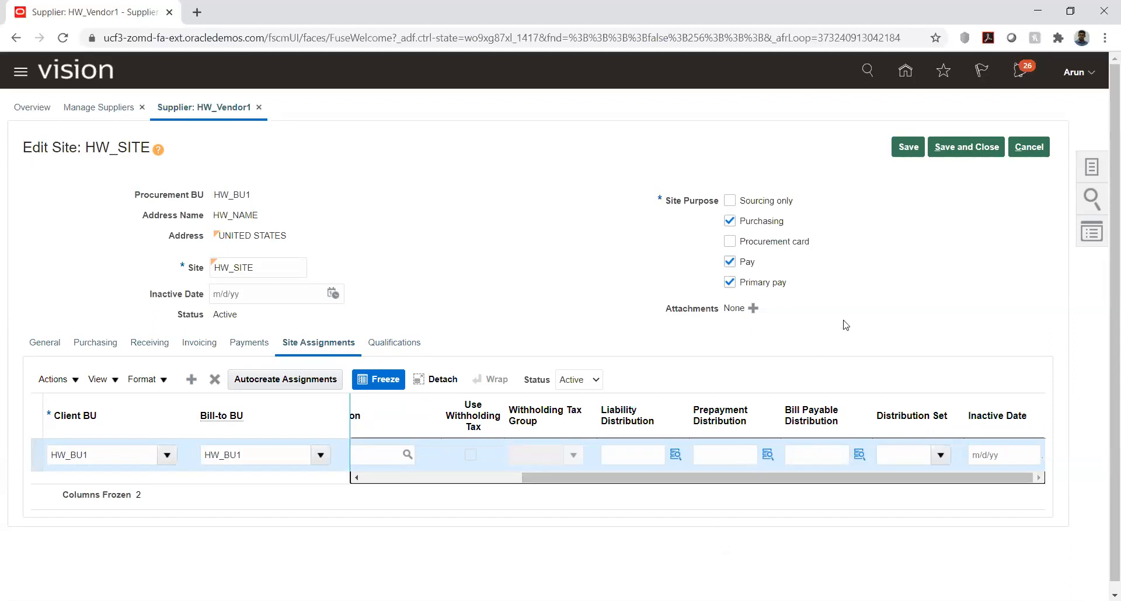
{"action": "left_click", "coordinate": [933, 262]}
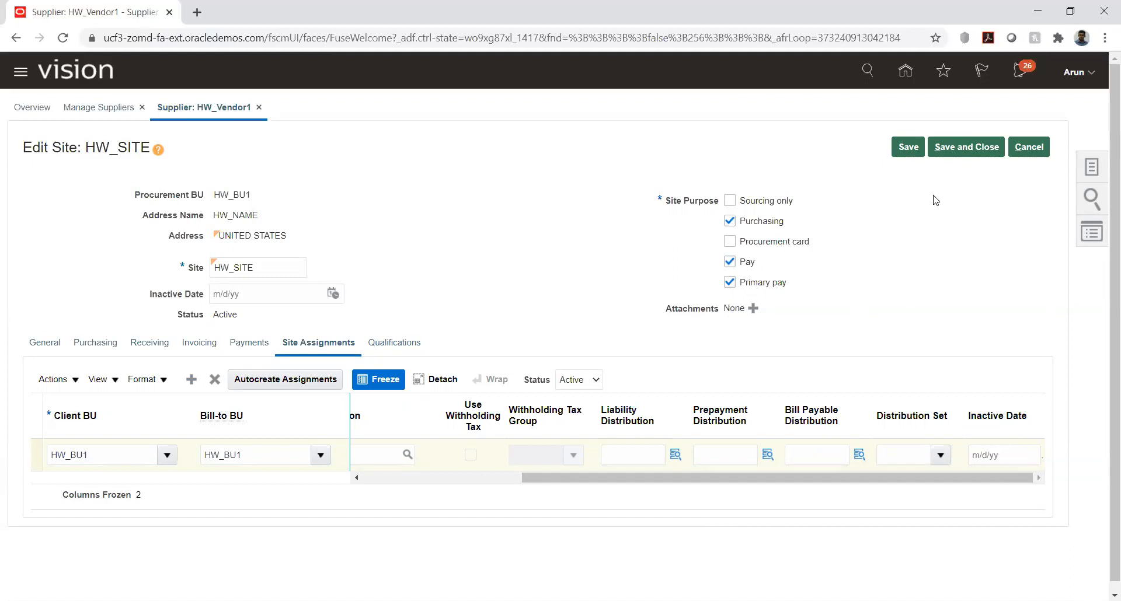
{"action": "left_click", "coordinate": [903, 149]}
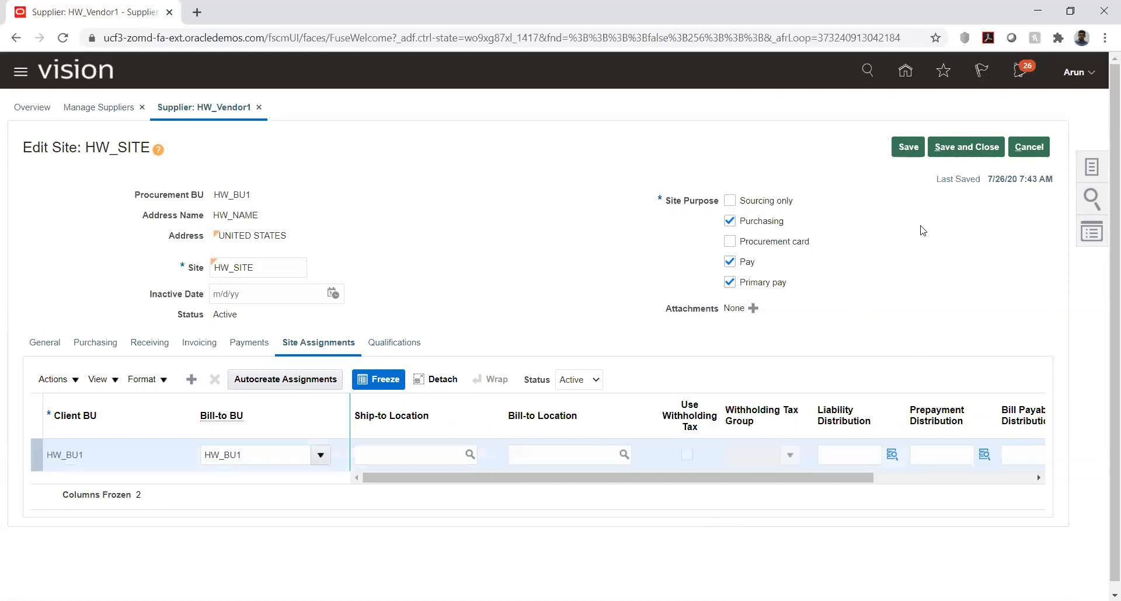
Step: Save and close HW_SITE, and submit the changes to supplier HW_Vendor1
{"action": "left_click", "coordinate": [953, 149]}
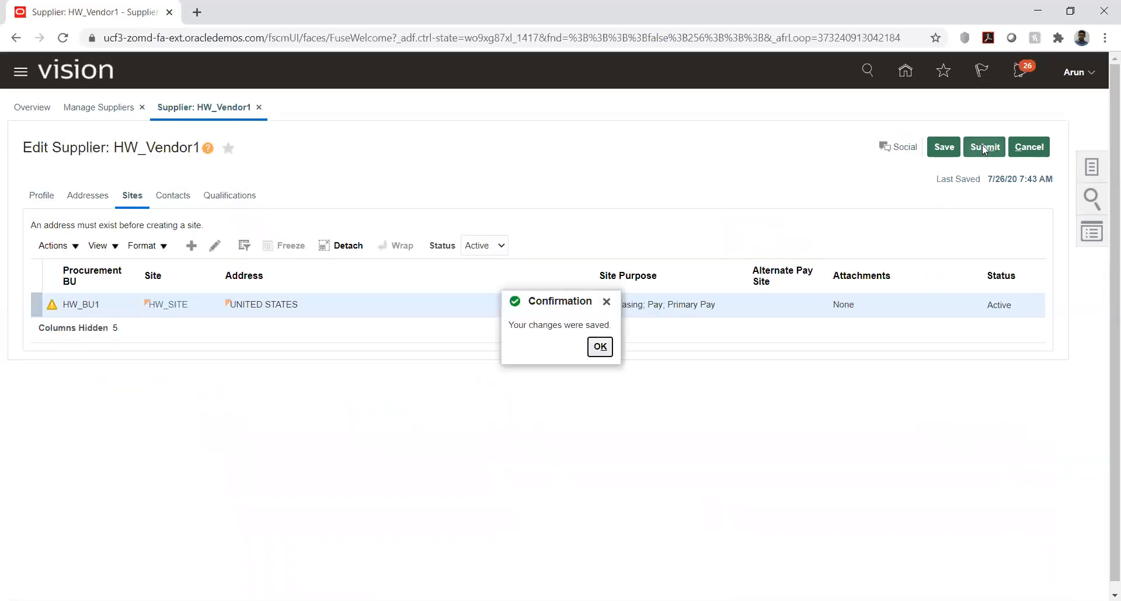
{"action": "left_click", "coordinate": [600, 347]}
{"action": "left_click", "coordinate": [983, 147]}
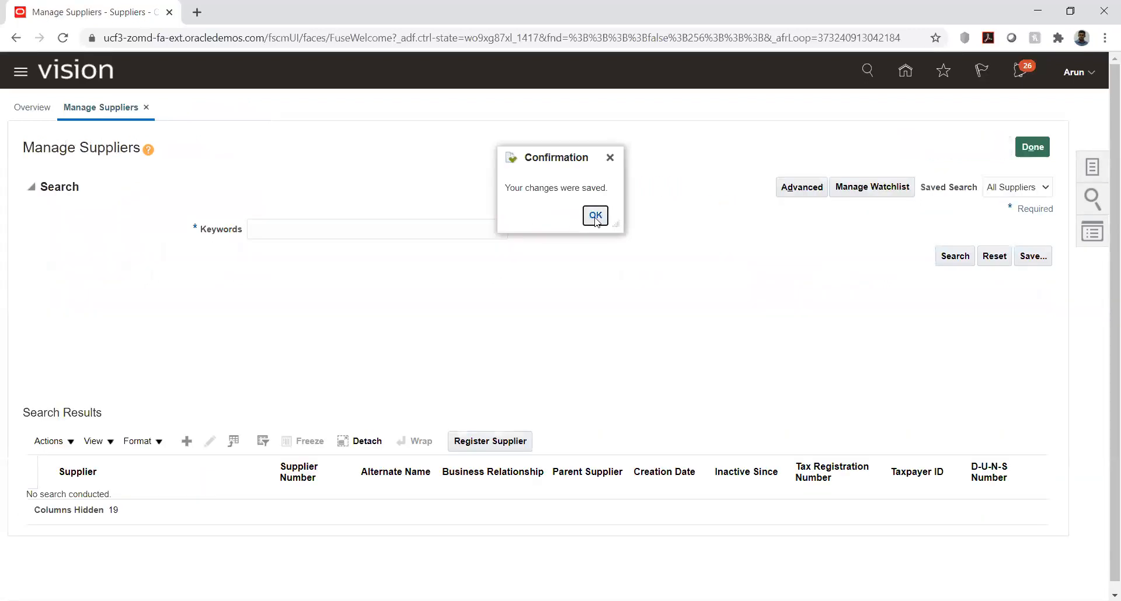
{"action": "left_click", "coordinate": [595, 216]}
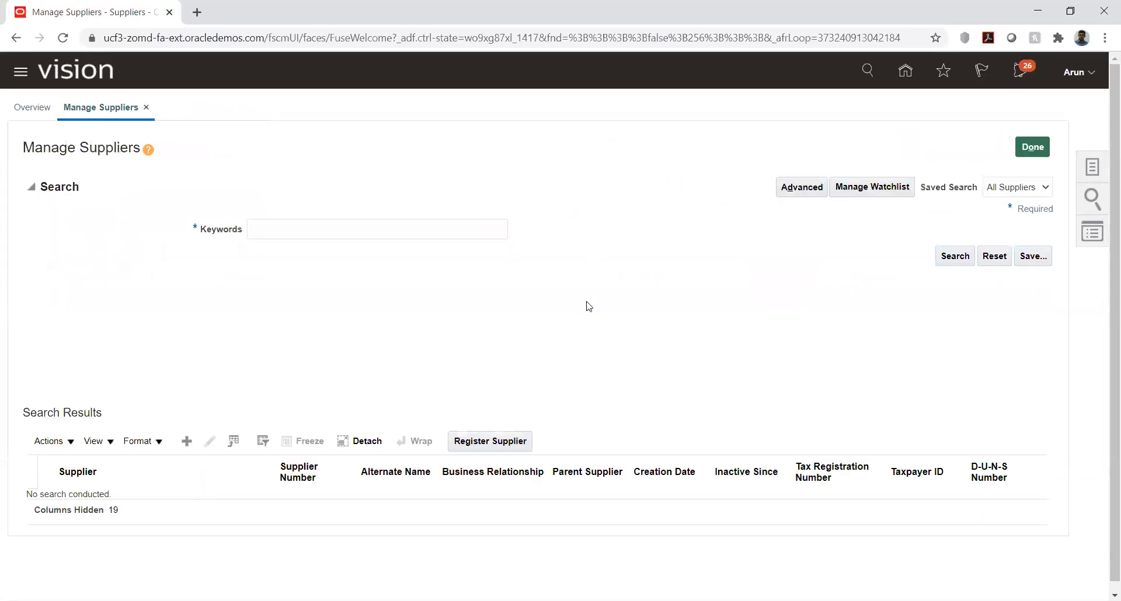
Step: Leave supplier management and open the HW Implementation project in Setup and Maintenance
{"action": "left_click", "coordinate": [1032, 147]}
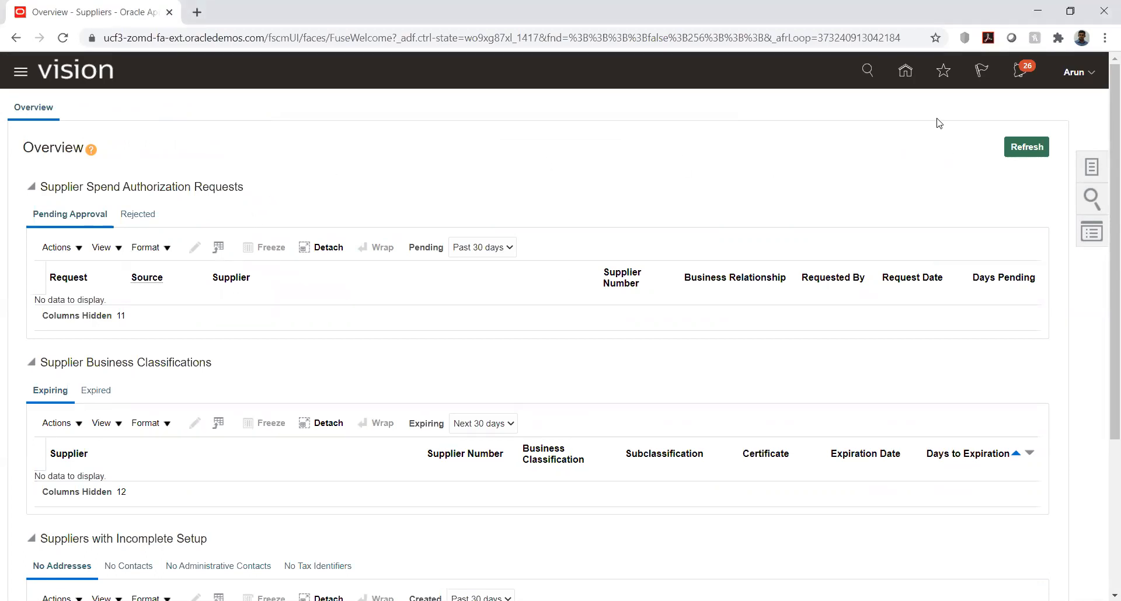
{"action": "left_click", "coordinate": [1090, 74]}
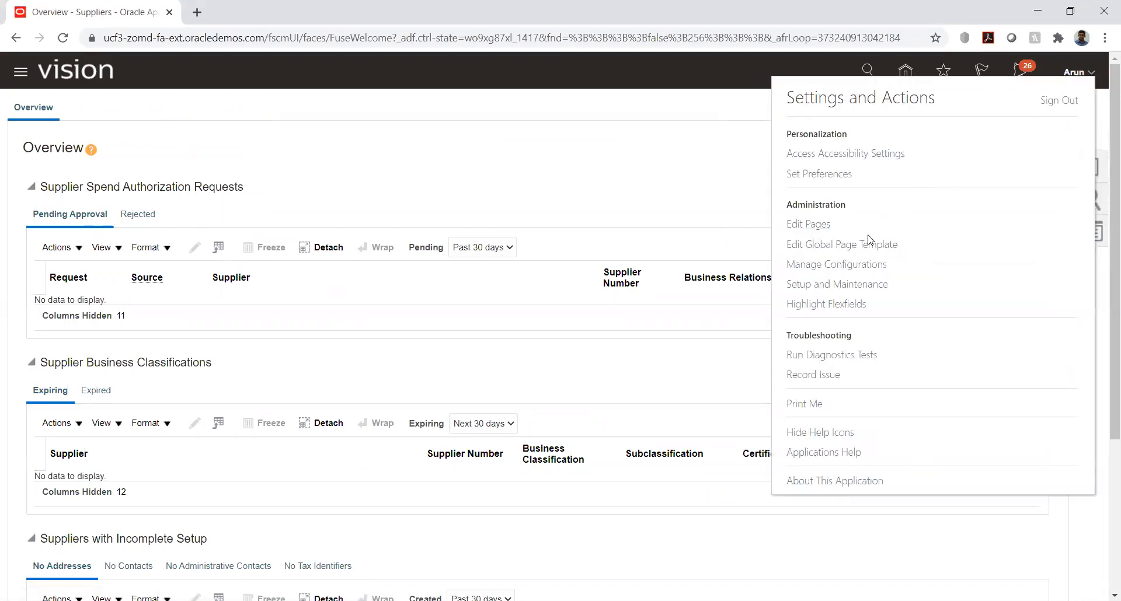
{"action": "left_click", "coordinate": [853, 283]}
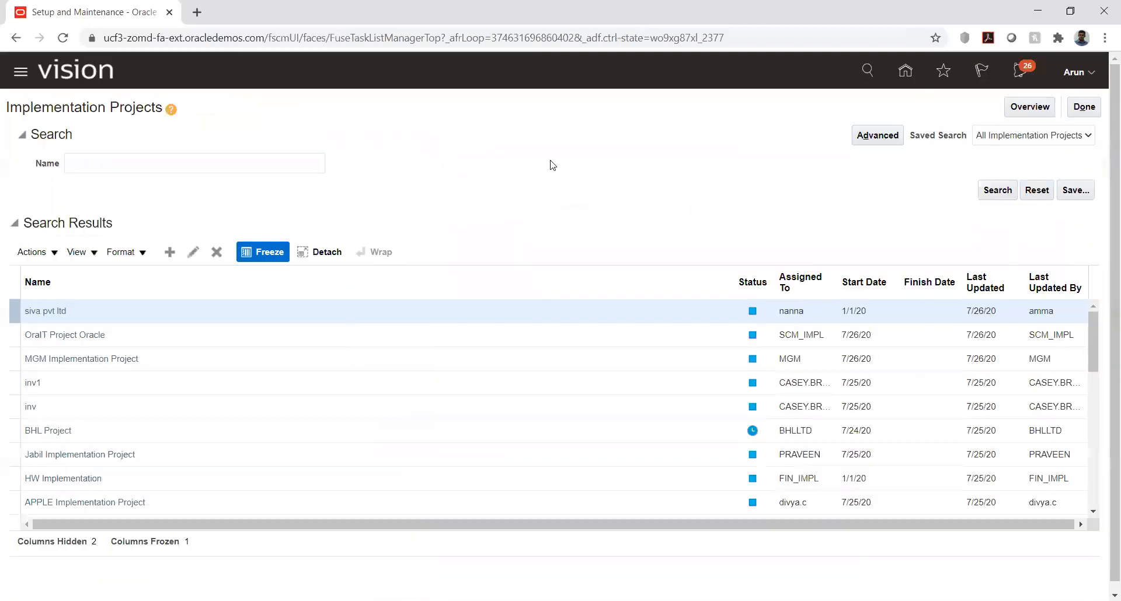
{"action": "left_click", "coordinate": [61, 477]}
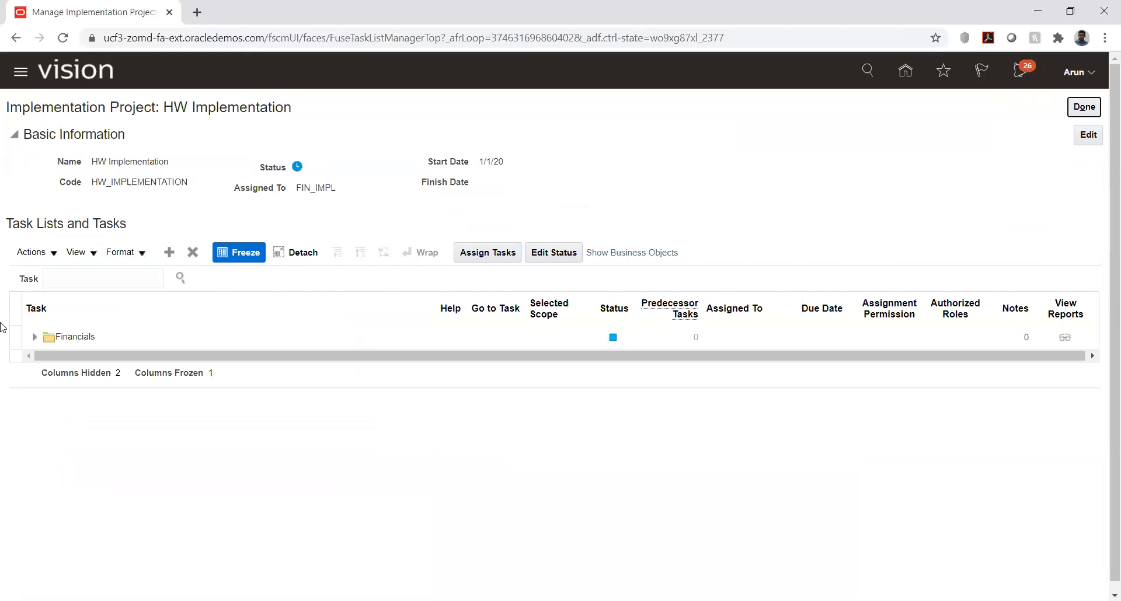
Step: Open the Manage Banks task from Set Up Banks, Branches, and Accounts, within the project's Define Invoicing and Payments Configuration
{"action": "left_click", "coordinate": [35, 336]}
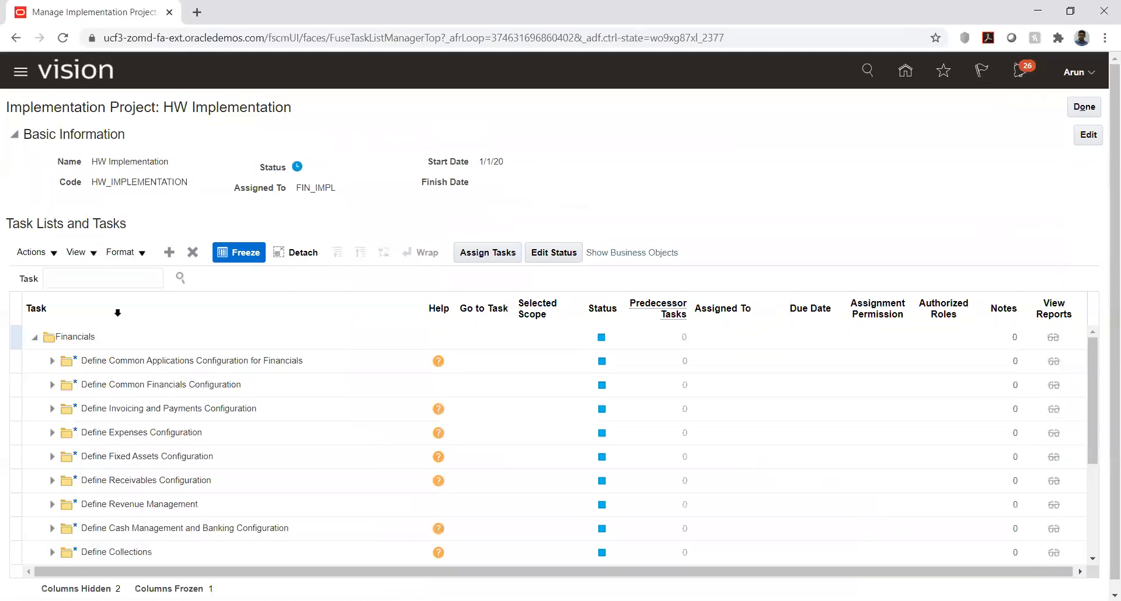
{"action": "left_click", "coordinate": [50, 410]}
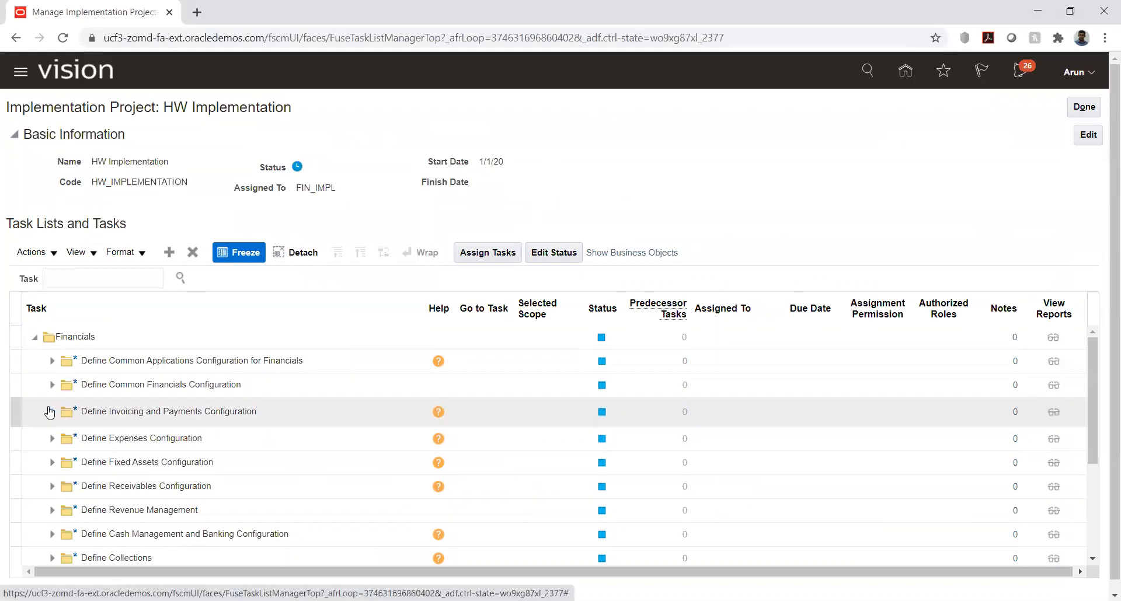
{"action": "scroll", "coordinate": [193, 455], "scroll_direction": "down", "scroll_amount": 2}
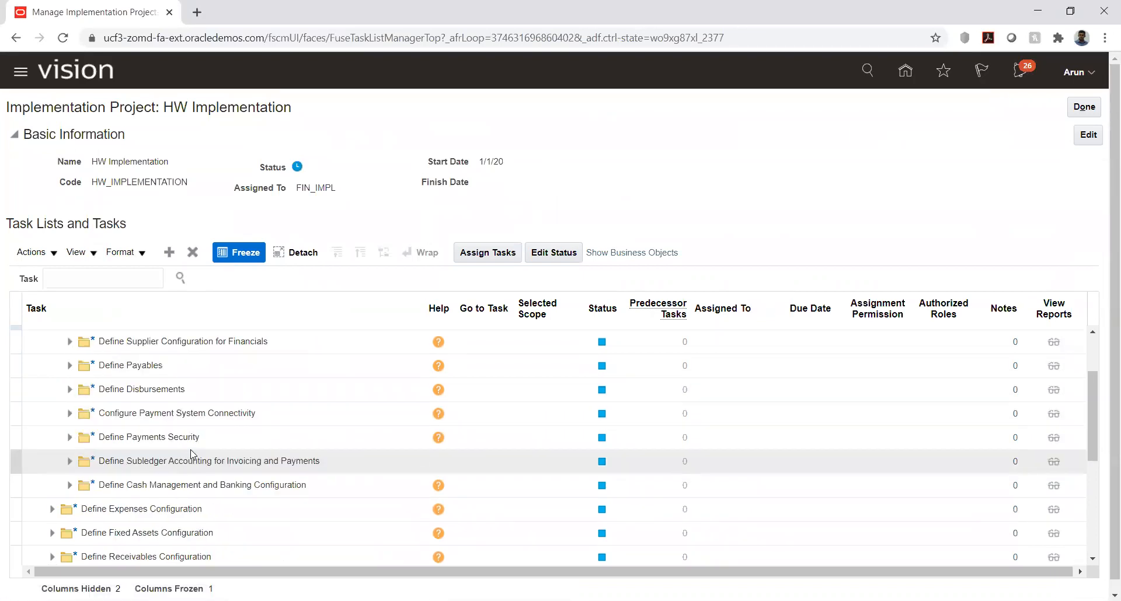
{"action": "left_click", "coordinate": [69, 487]}
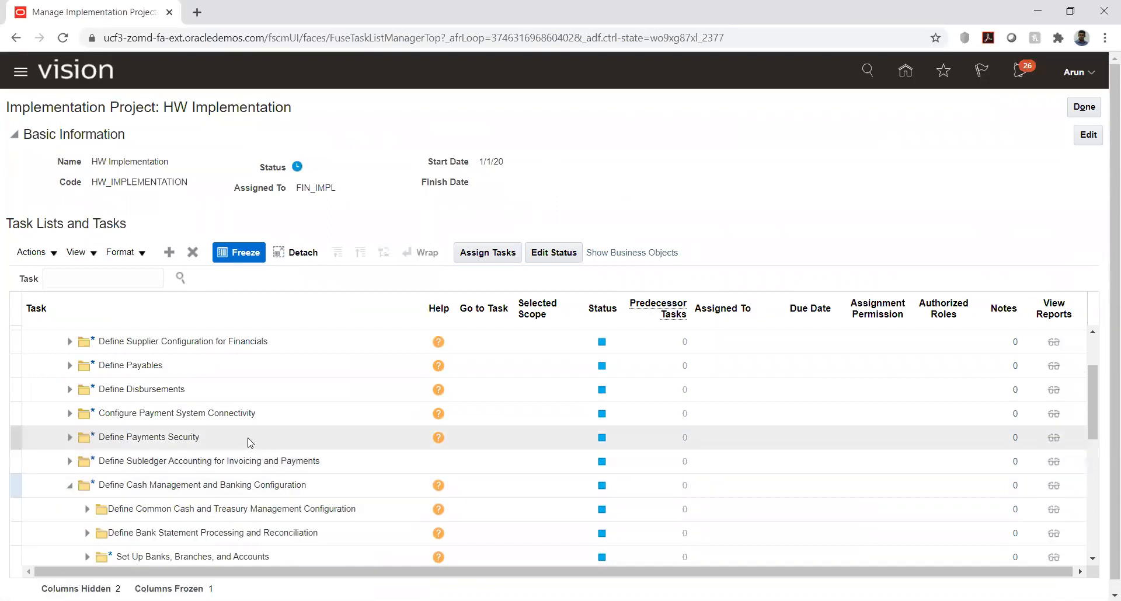
{"action": "scroll", "coordinate": [248, 442], "scroll_direction": "down", "scroll_amount": 4}
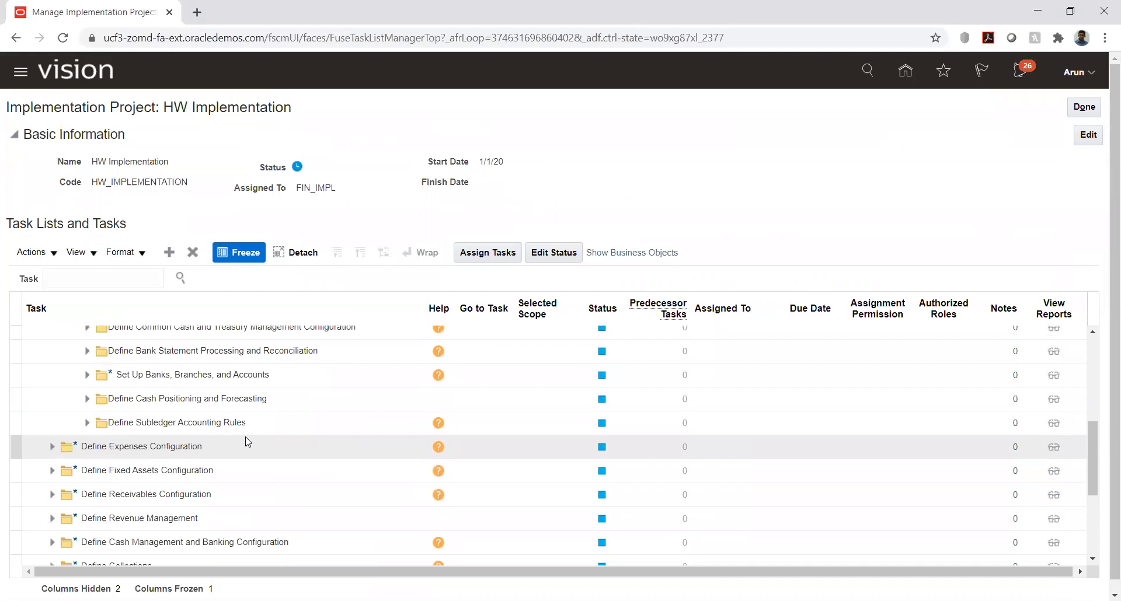
{"action": "left_click", "coordinate": [87, 376]}
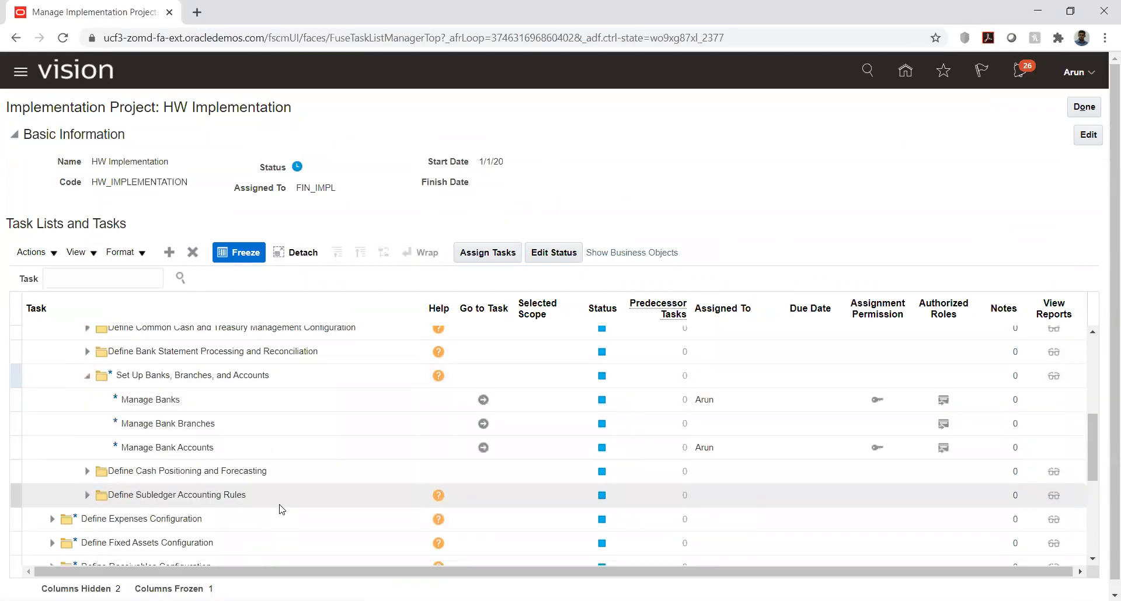
{"action": "left_click", "coordinate": [483, 400]}
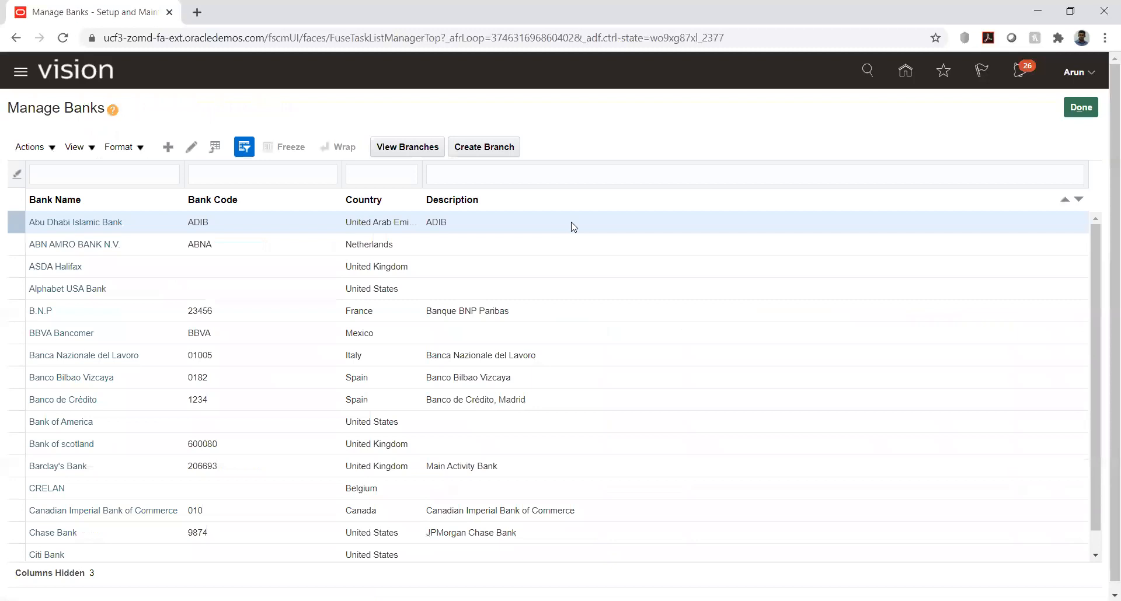
Step: Start creating a bank and set its country to United States by searching for country code US
{"action": "left_click", "coordinate": [168, 147]}
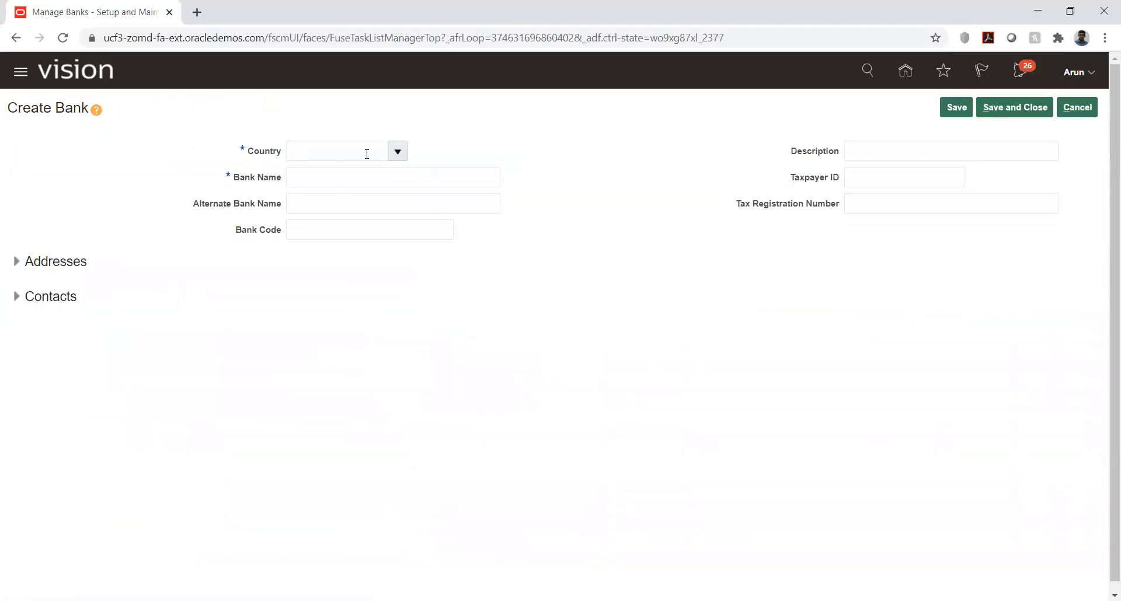
{"action": "left_click", "coordinate": [399, 154]}
{"action": "left_click", "coordinate": [366, 151]}
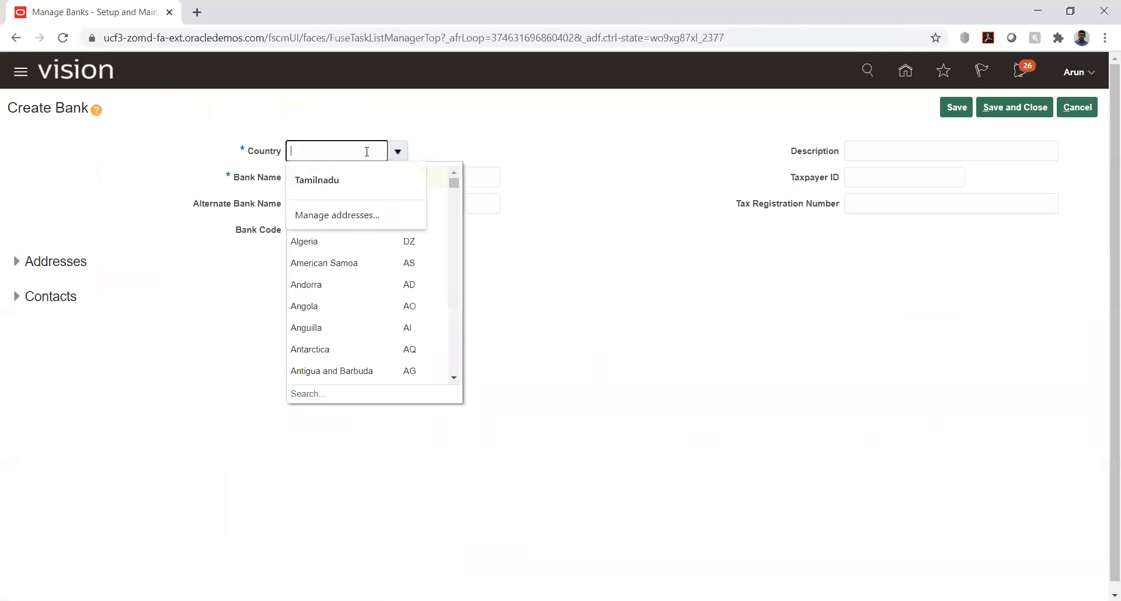
{"action": "type", "text": "unit"}
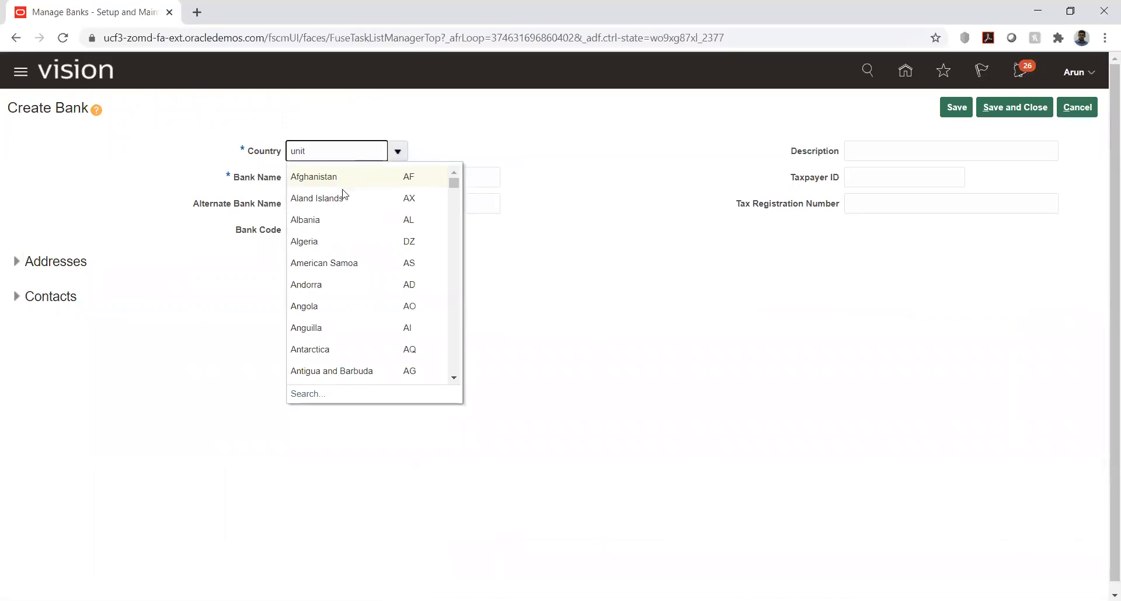
{"action": "left_click", "coordinate": [309, 395]}
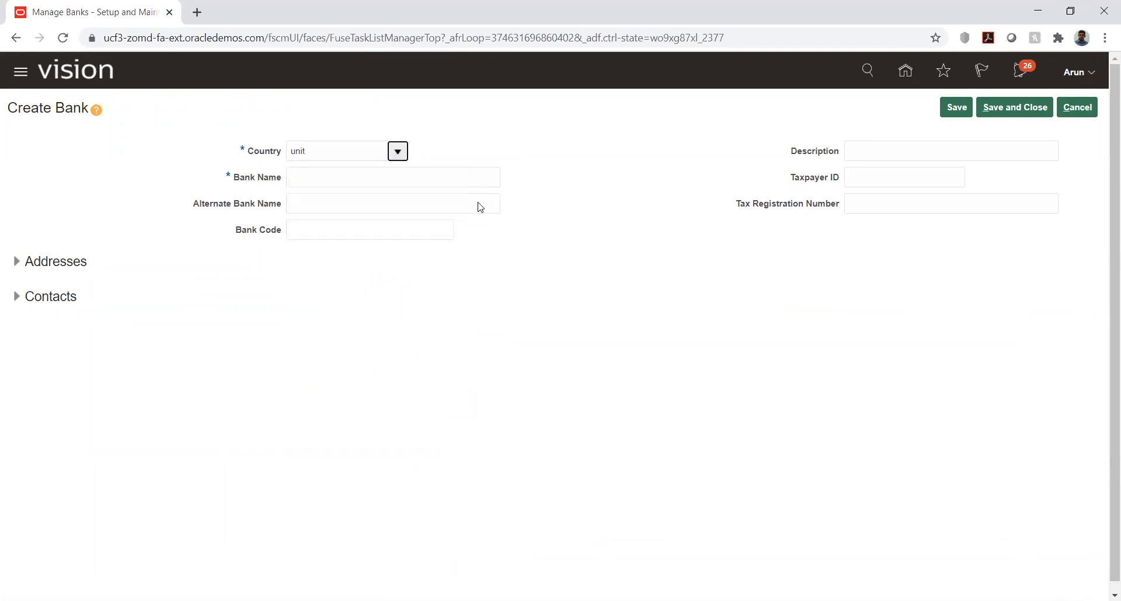
{"action": "left_click", "coordinate": [625, 354]}
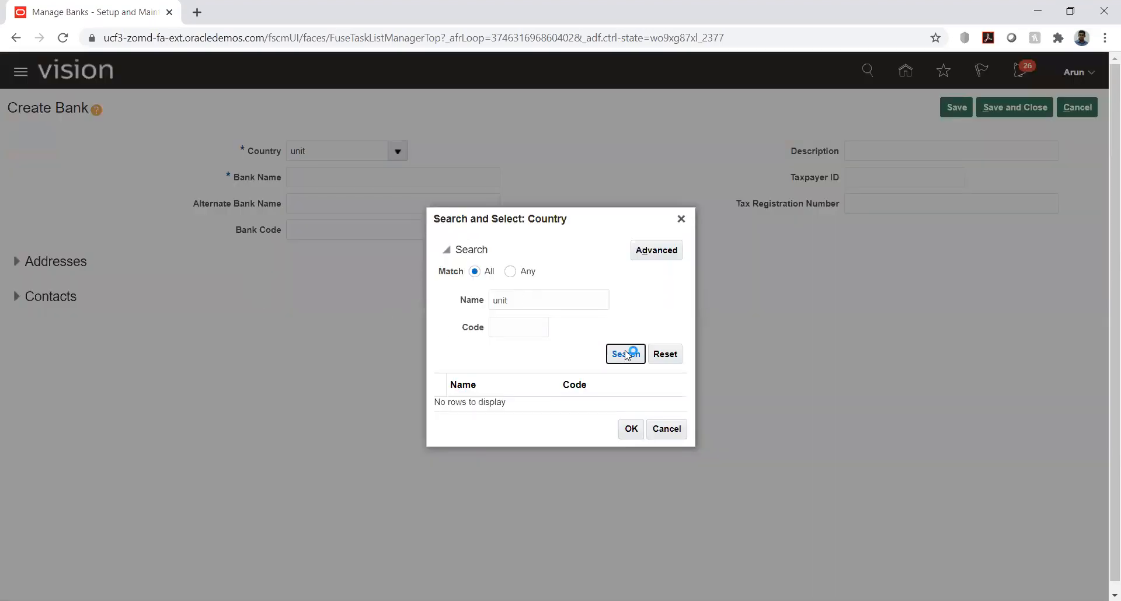
{"action": "double_click", "coordinate": [525, 300]}
{"action": "key", "text": "BackSpace"}
{"action": "key", "text": "Tab"}
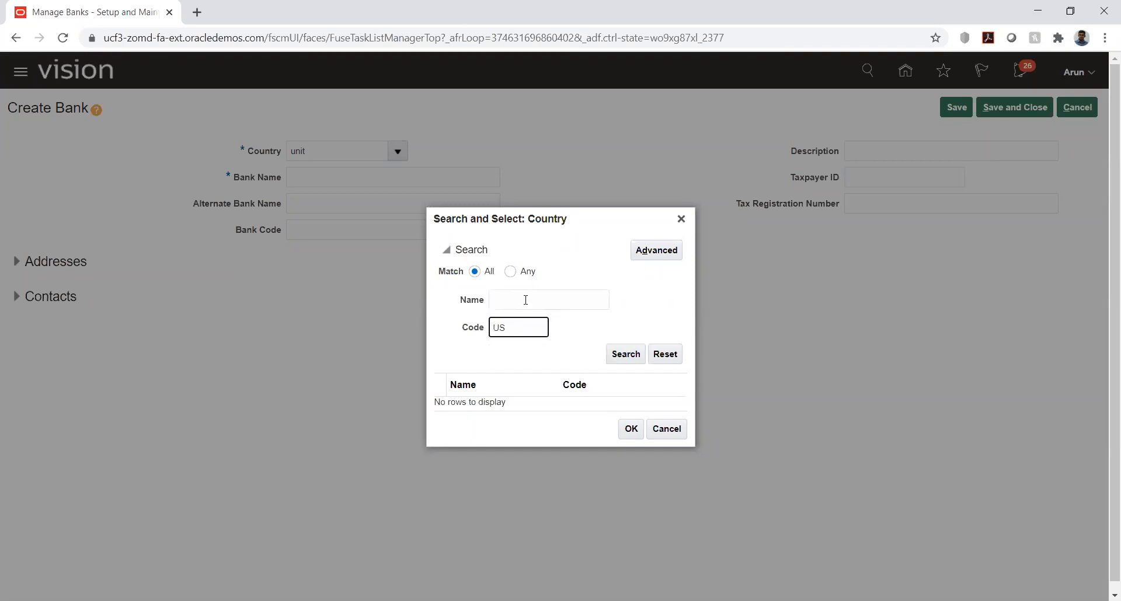
{"action": "type", "text": "US"}
{"action": "key", "text": "Return"}
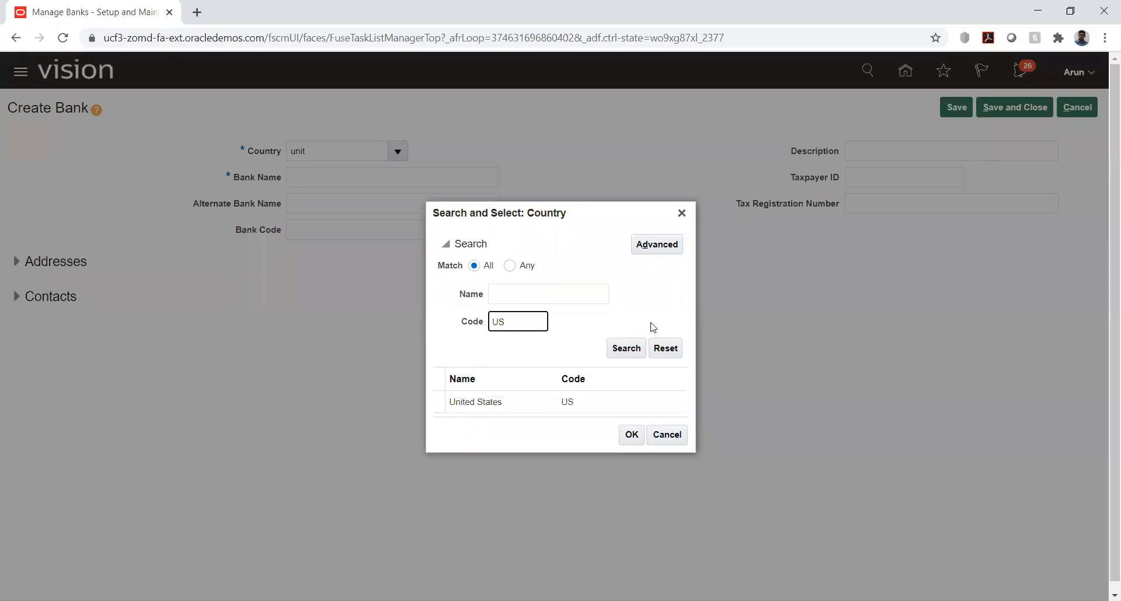
{"action": "double_click", "coordinate": [542, 405]}
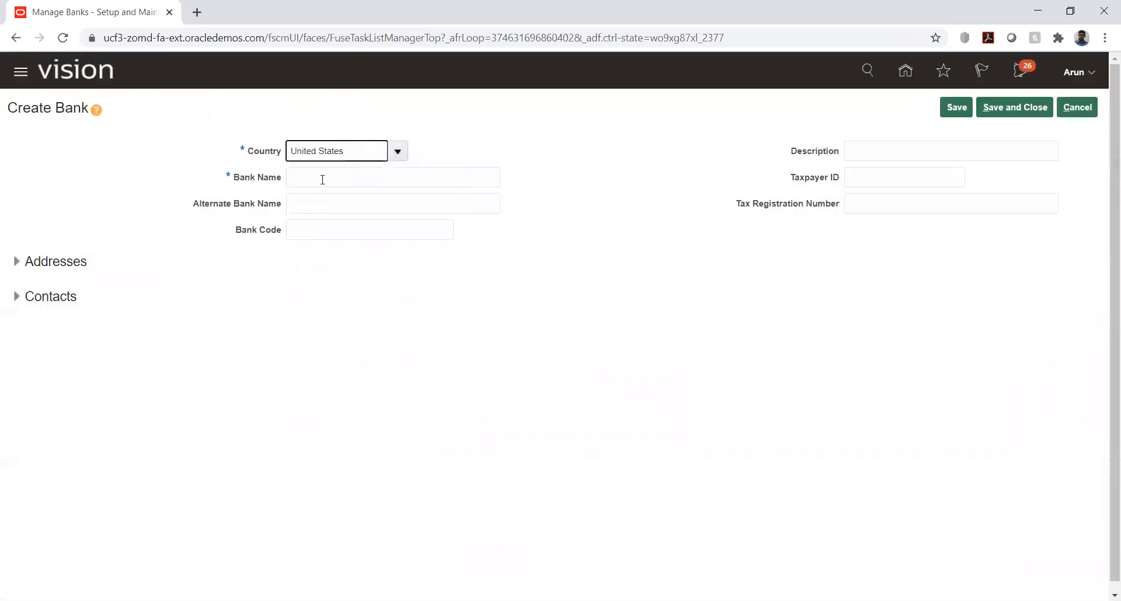
Step: Name the bank HW_Bank, expand its addresses and contacts, and save and close the bank
{"action": "left_click", "coordinate": [323, 179]}
{"action": "type", "text": "HW_Bank"}
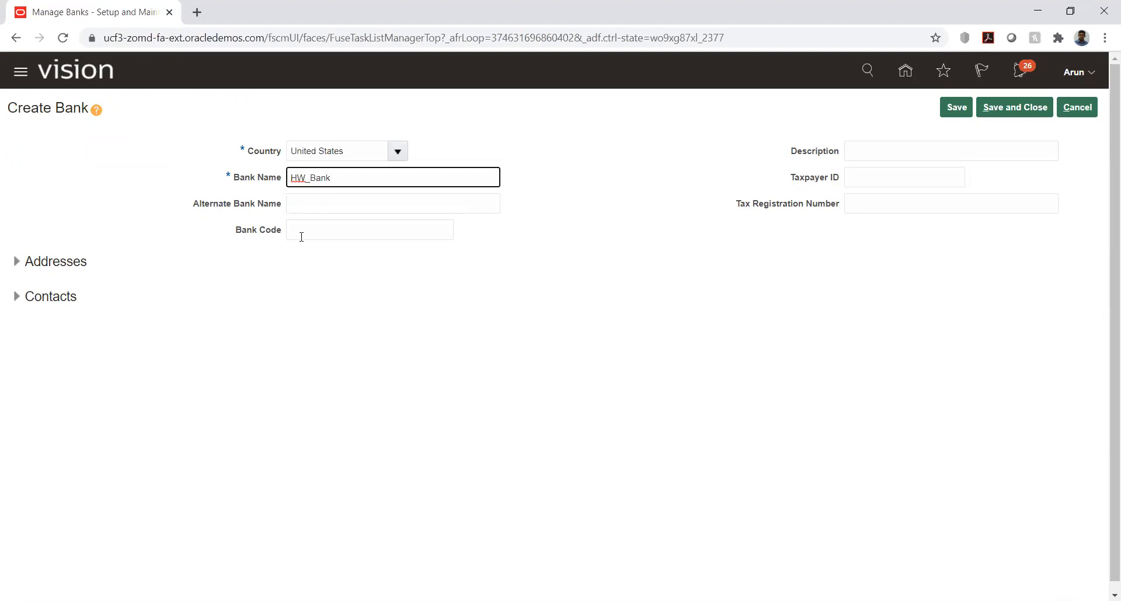
{"action": "left_click", "coordinate": [16, 261]}
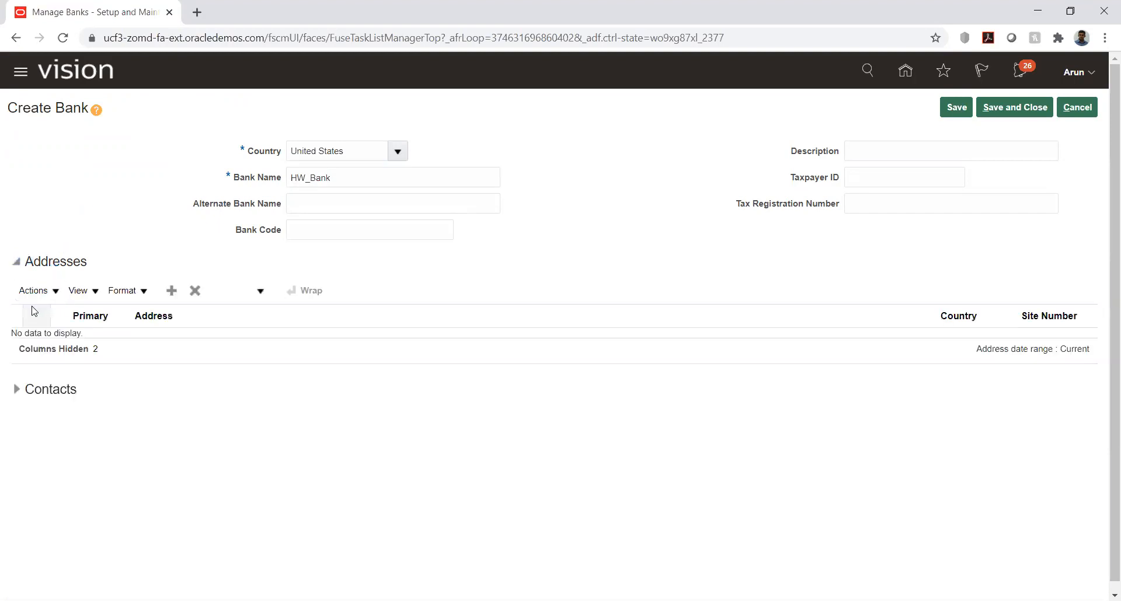
{"action": "left_click", "coordinate": [18, 392]}
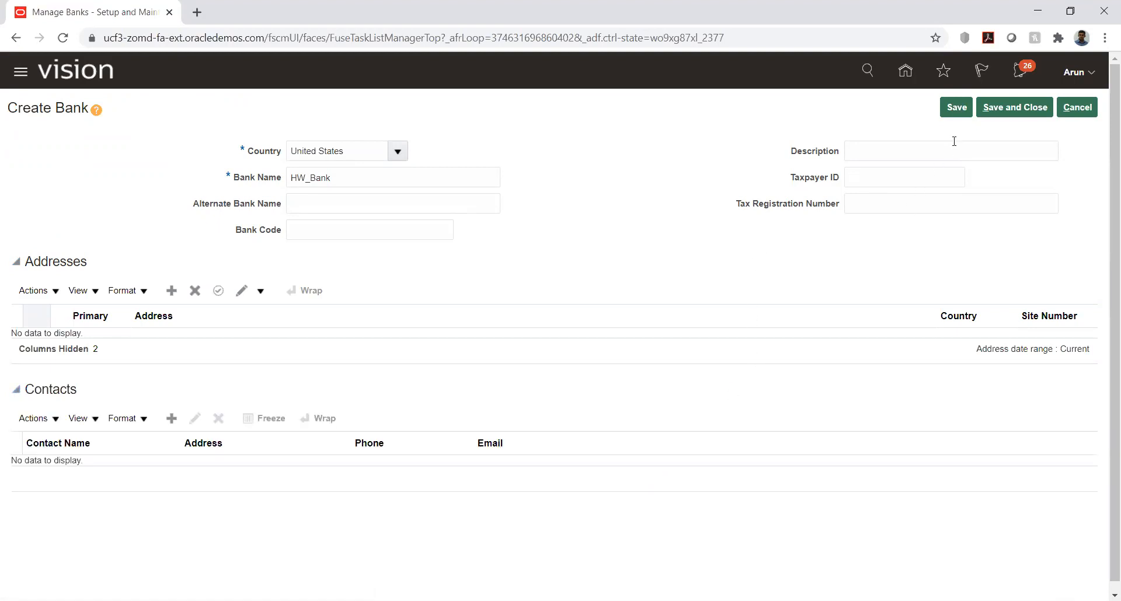
{"action": "left_click", "coordinate": [954, 107]}
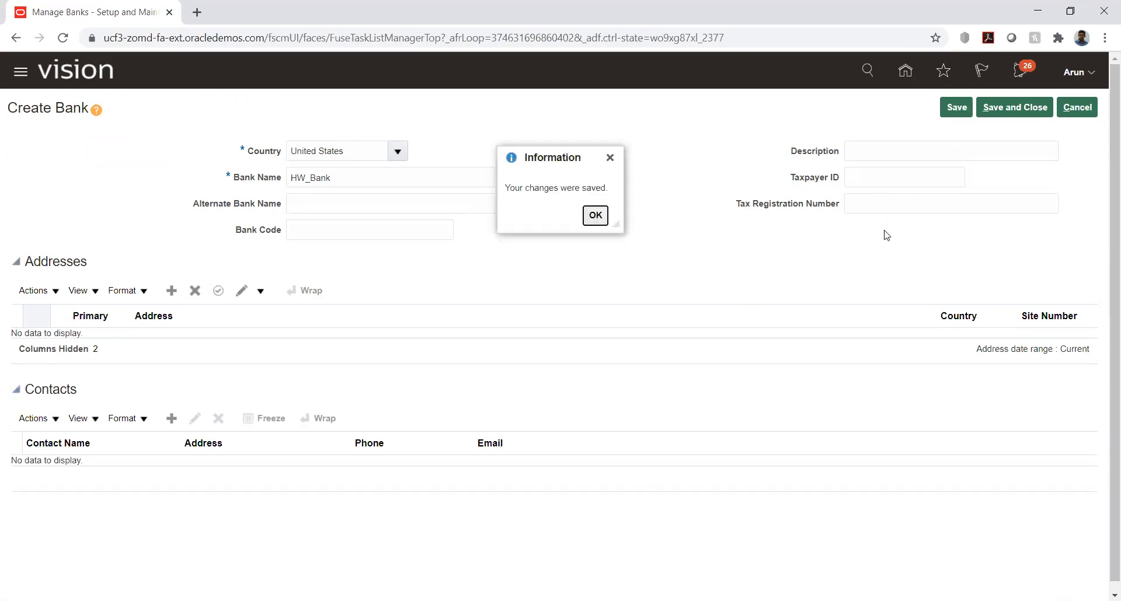
{"action": "left_click", "coordinate": [594, 217]}
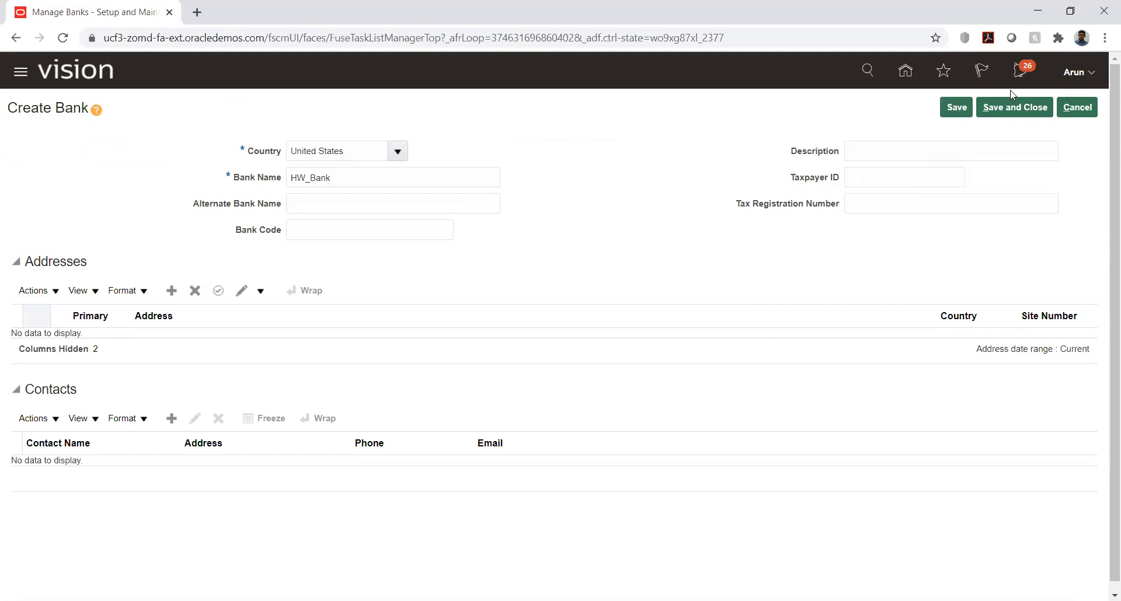
{"action": "left_click", "coordinate": [1013, 108]}
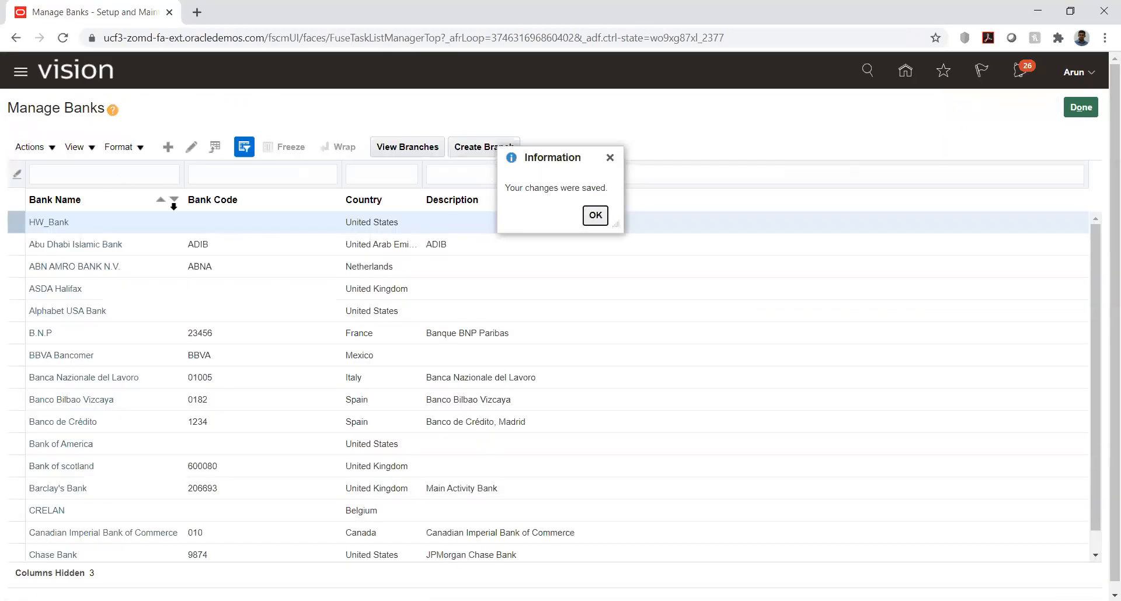
{"action": "left_click", "coordinate": [595, 214]}
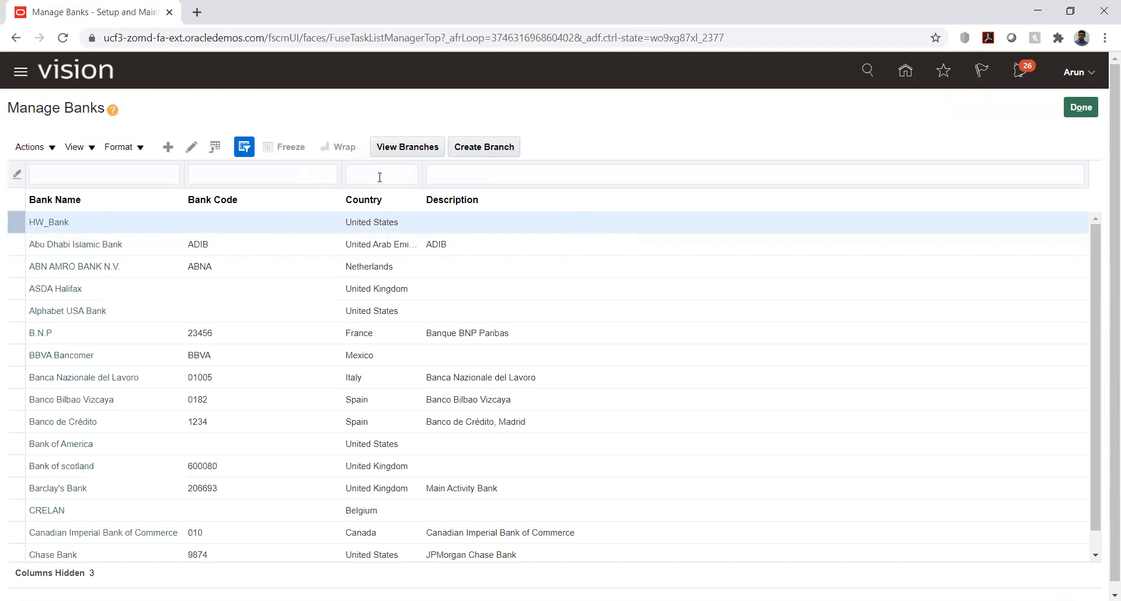
Step: Create a branch for HW_Bank named HW_Branch with routing number 120000456
{"action": "left_click", "coordinate": [483, 147]}
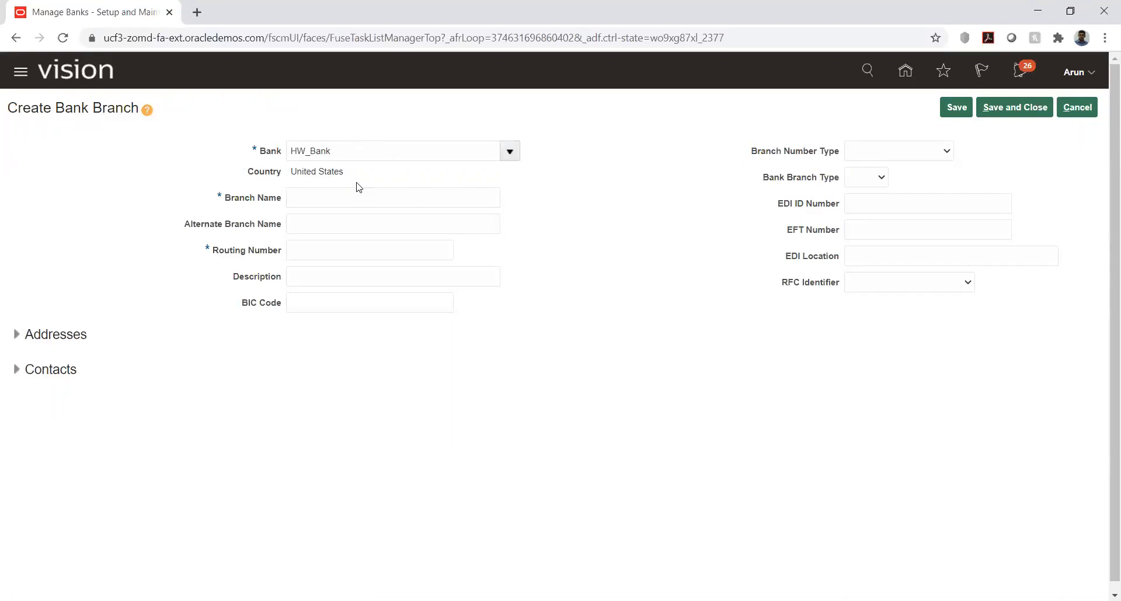
{"action": "left_click", "coordinate": [344, 202]}
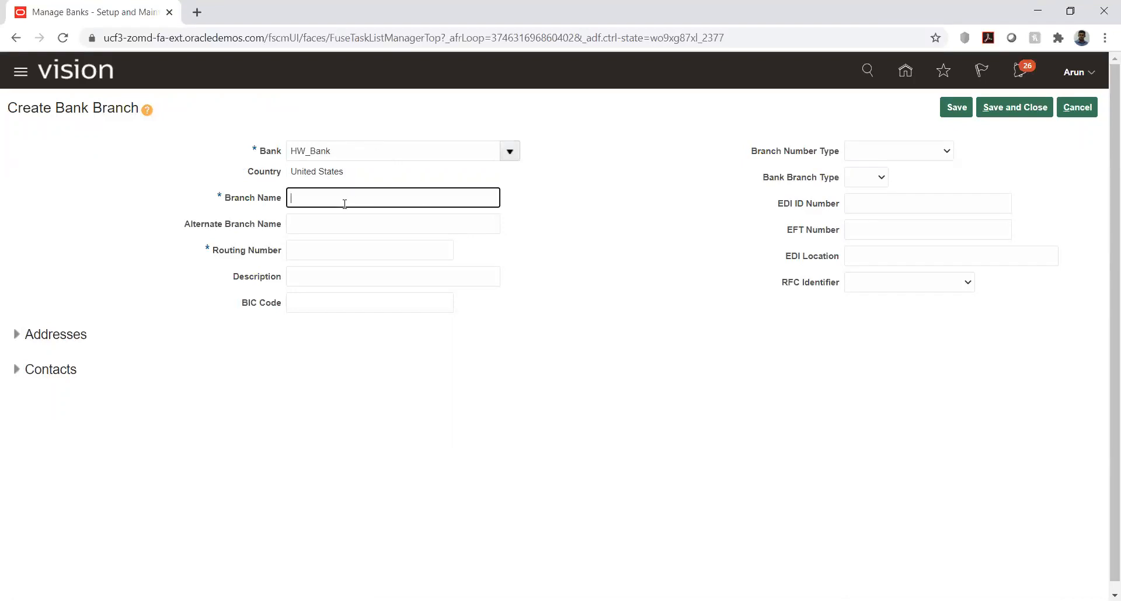
{"action": "type", "text": "HW_Branch"}
{"action": "left_click", "coordinate": [394, 255]}
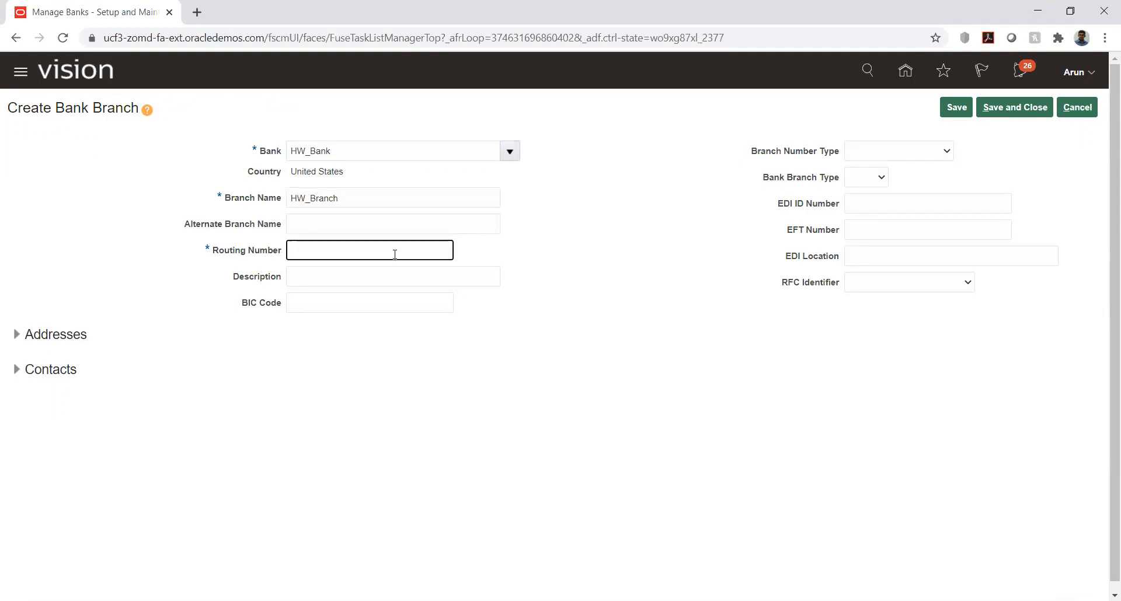
{"action": "type", "text": "120000456"}
{"action": "key", "text": "Tab"}
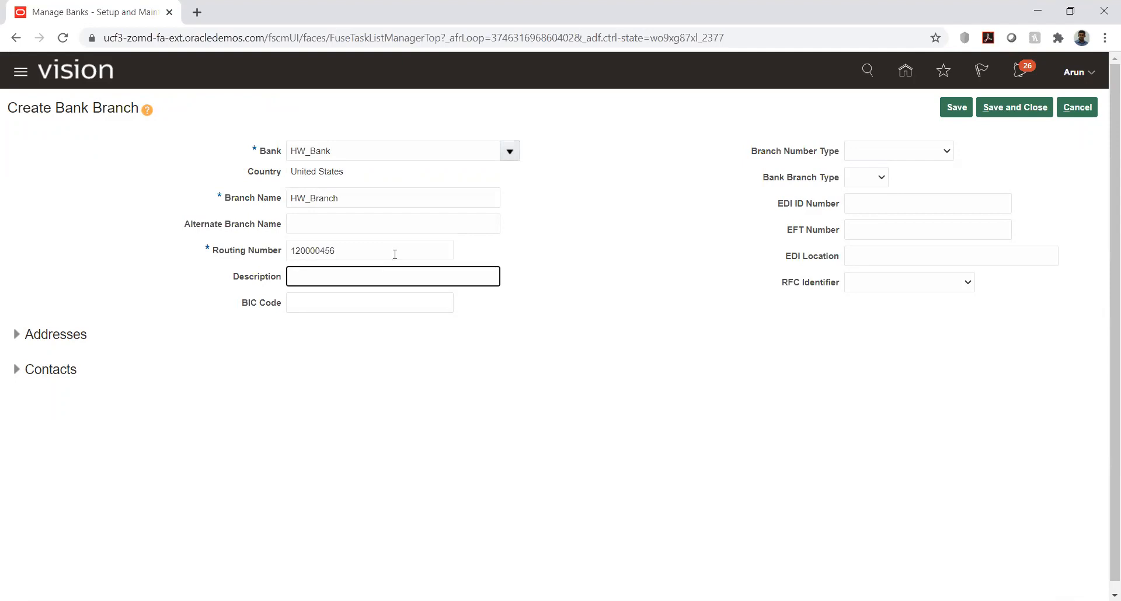
{"action": "left_click", "coordinate": [626, 296]}
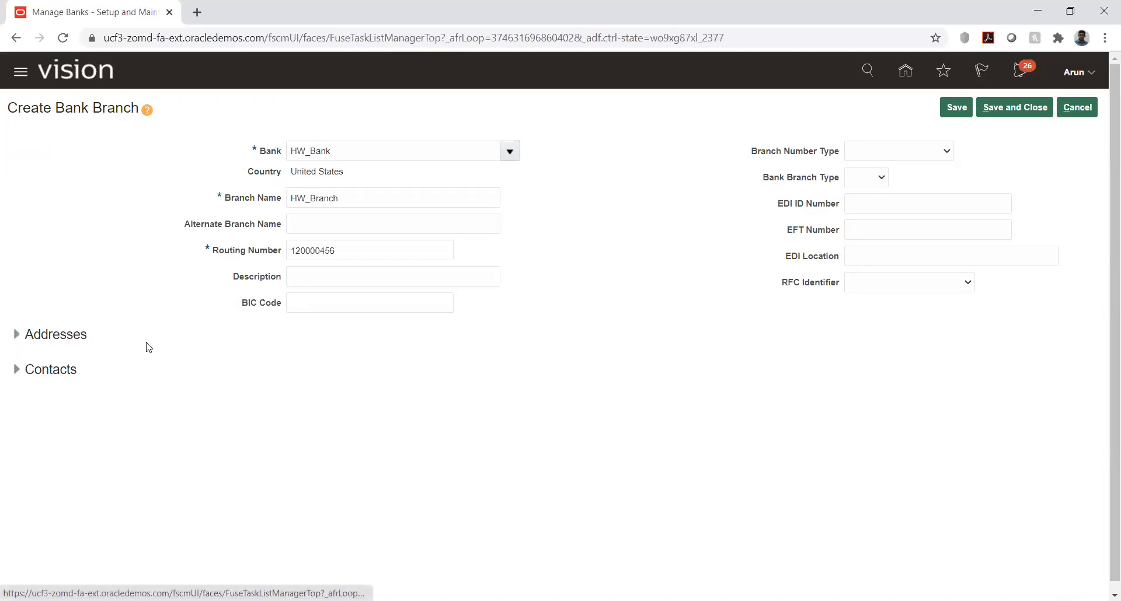
Step: Save and close the HW_Branch record, returning to the list of banks
{"action": "left_click", "coordinate": [956, 109]}
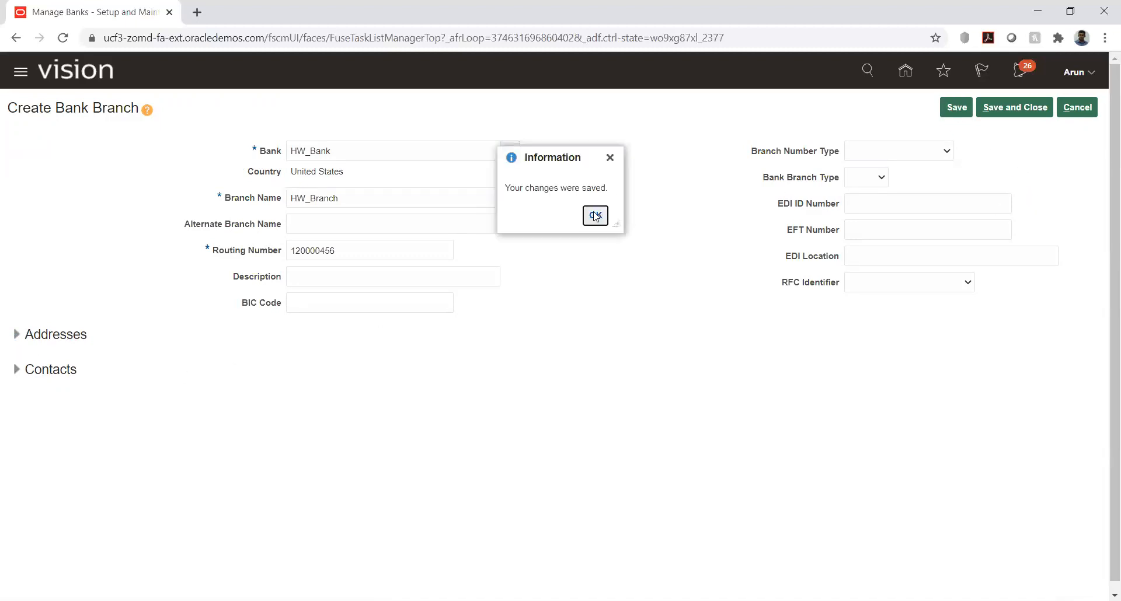
{"action": "left_click", "coordinate": [593, 213]}
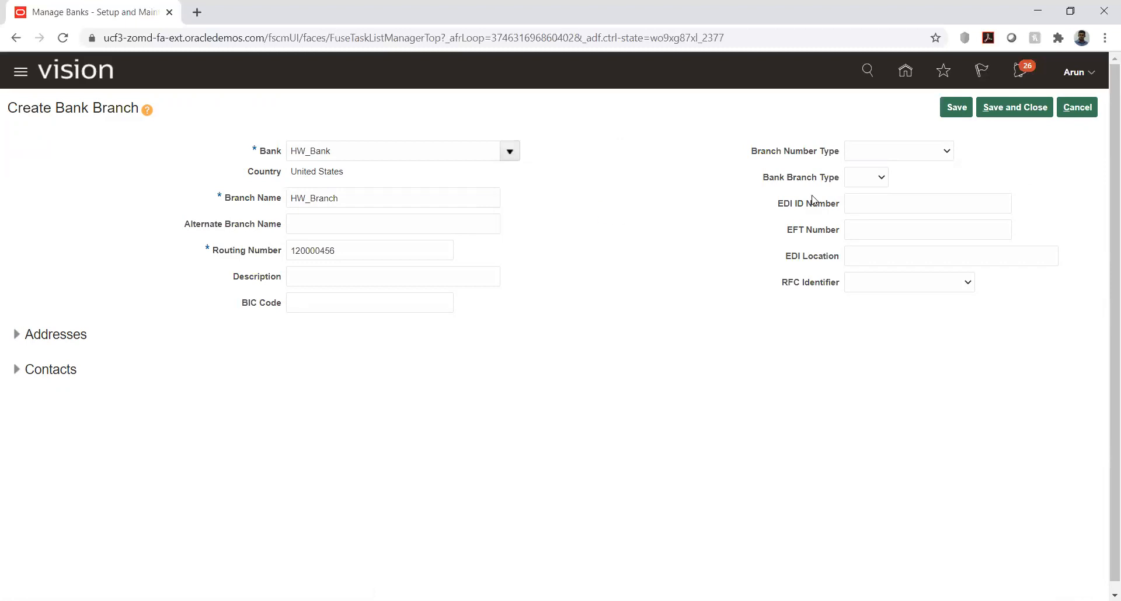
{"action": "left_click", "coordinate": [1005, 111]}
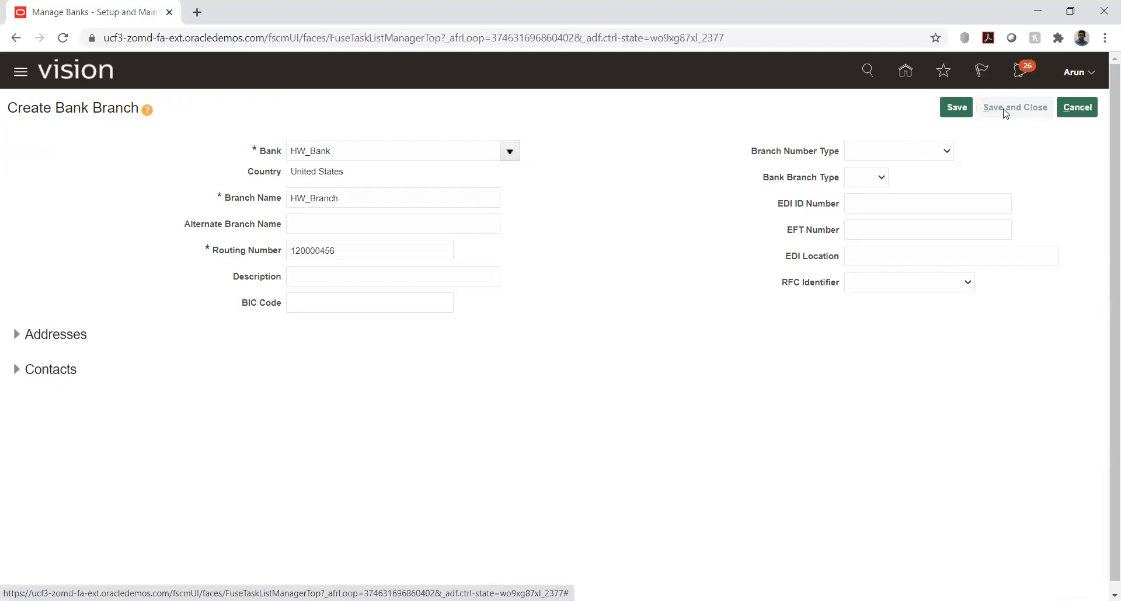
{"action": "left_click", "coordinate": [594, 215]}
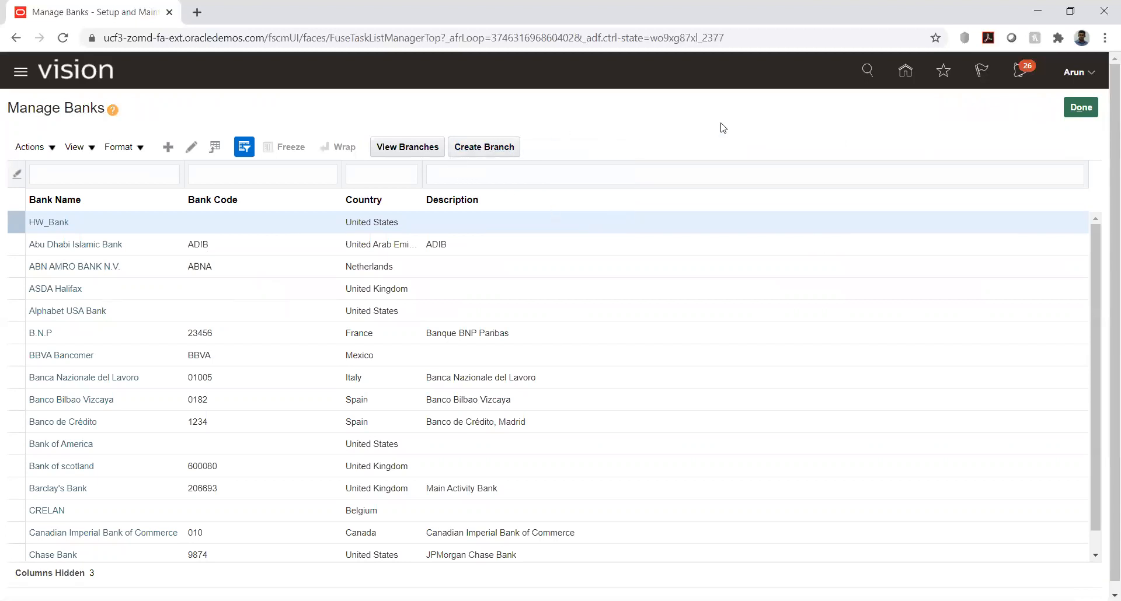
Step: Finish managing banks, start creating a bank account from Manage Bank Accounts, and assign it to branch HW_Branch
{"action": "left_click", "coordinate": [1081, 107]}
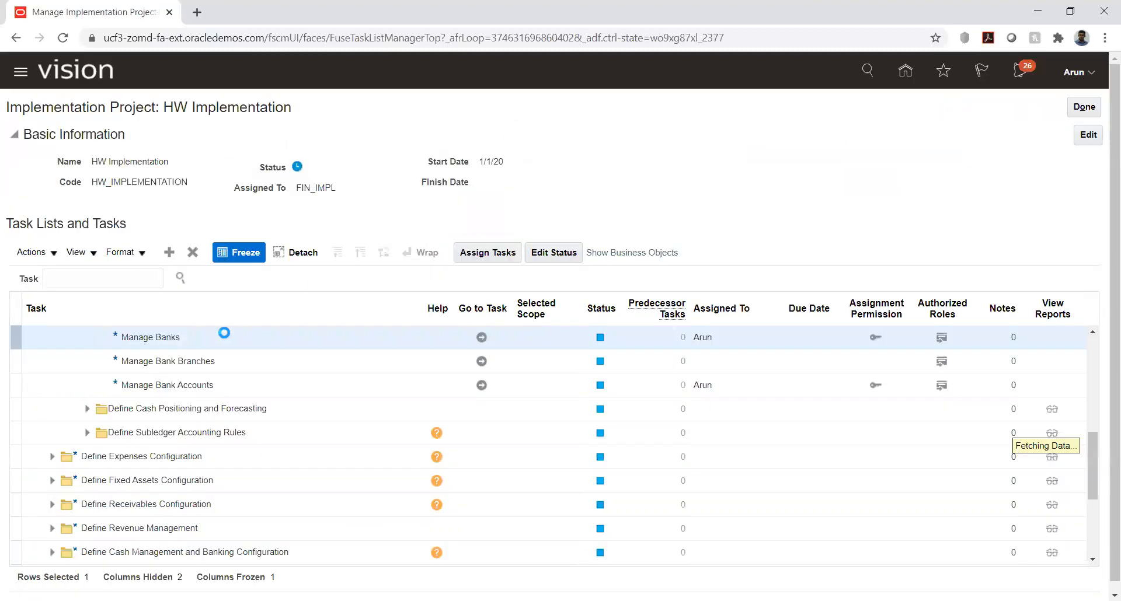
{"action": "left_click", "coordinate": [482, 385]}
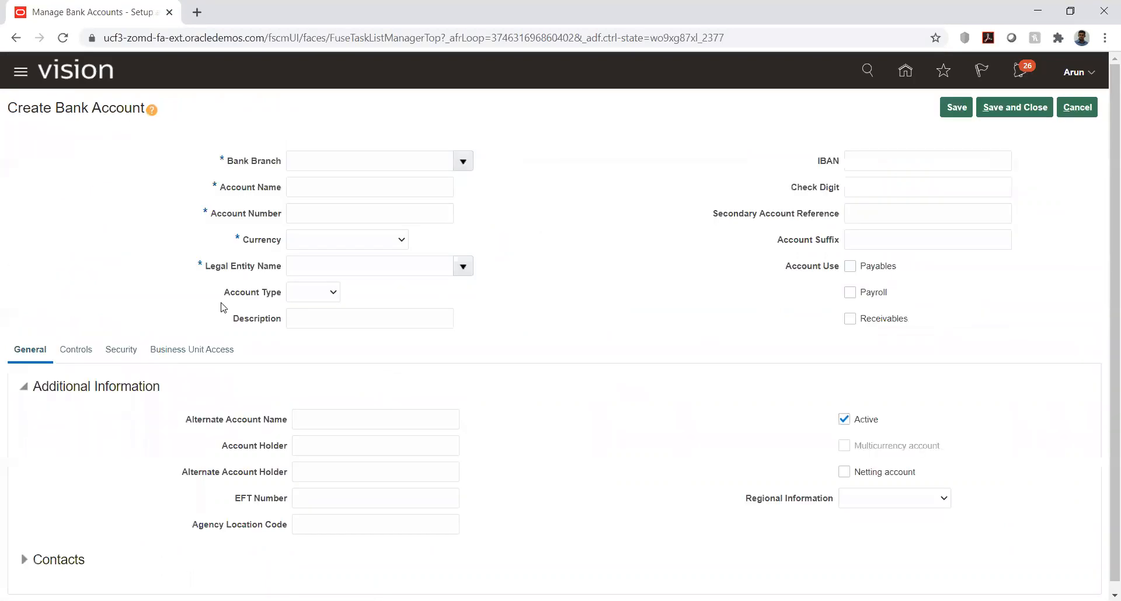
{"action": "left_click", "coordinate": [460, 161]}
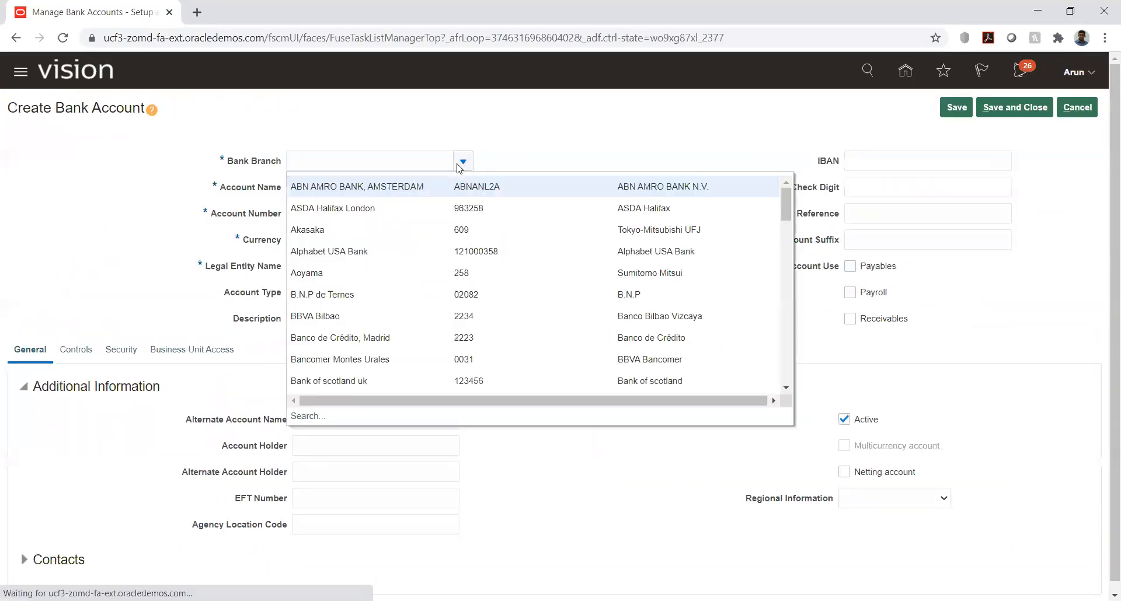
{"action": "left_click", "coordinate": [410, 158]}
{"action": "type", "text": "hw"}
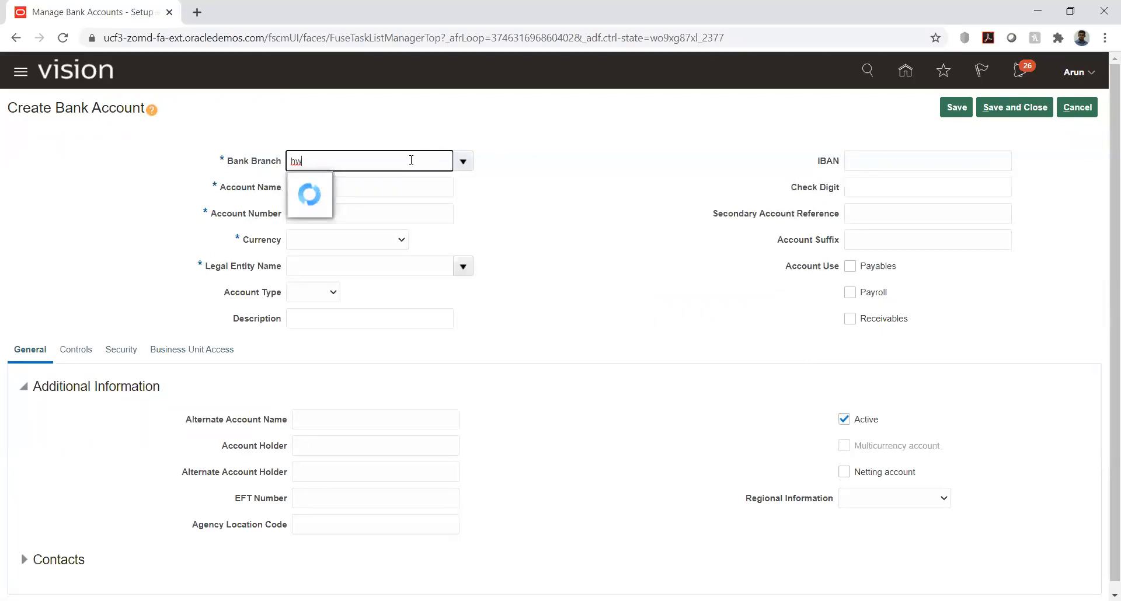
{"action": "left_click", "coordinate": [368, 183]}
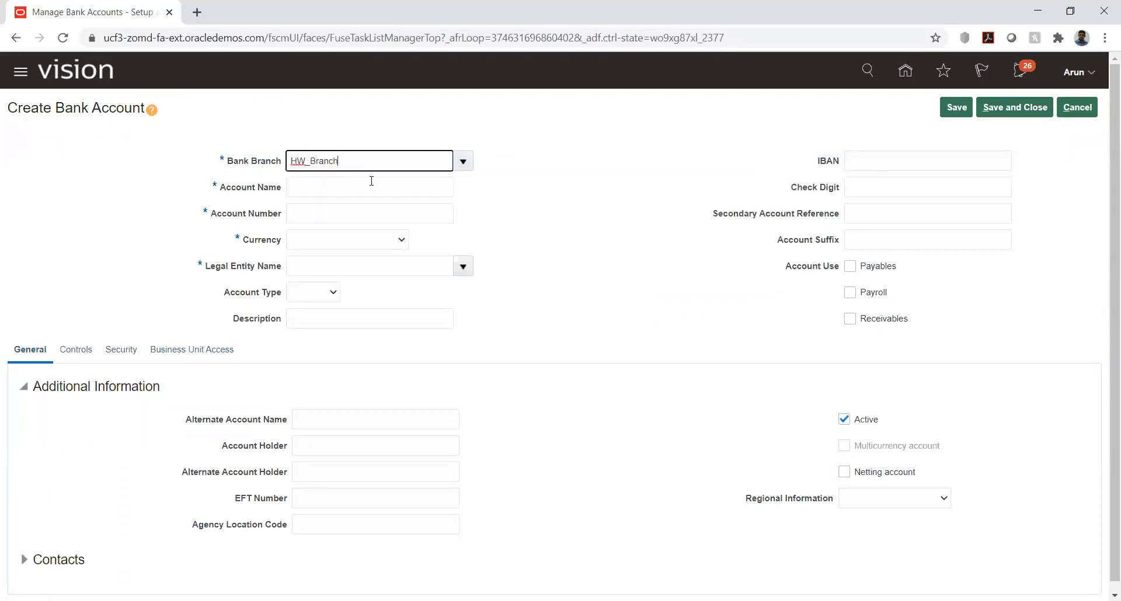
Step: Name the bank account HW_Account and enter its account number
{"action": "left_click", "coordinate": [373, 185]}
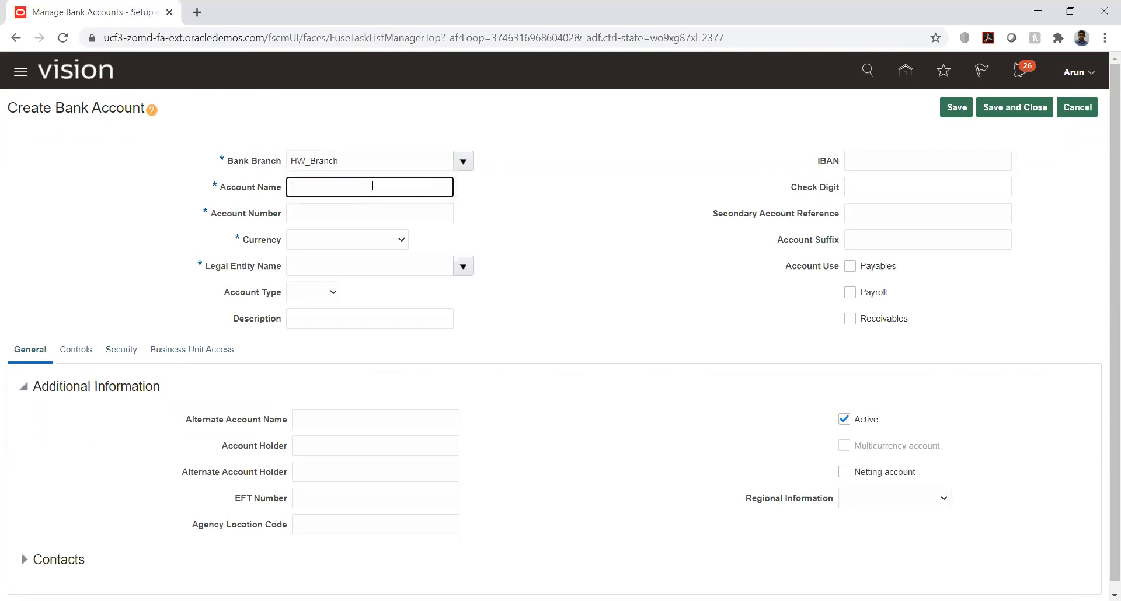
{"action": "type", "text": "9248904"}
{"action": "double_click", "coordinate": [313, 187]}
{"action": "key", "text": "ctrl+x"}
{"action": "left_click", "coordinate": [319, 205]}
{"action": "key", "text": "ctrl+v"}
{"action": "left_click", "coordinate": [312, 184]}
{"action": "type", "text": "HW"}
Step: Set the bank account's currency to USD - US Dollar and its legal entity to HW_LE
{"action": "left_click", "coordinate": [376, 241]}
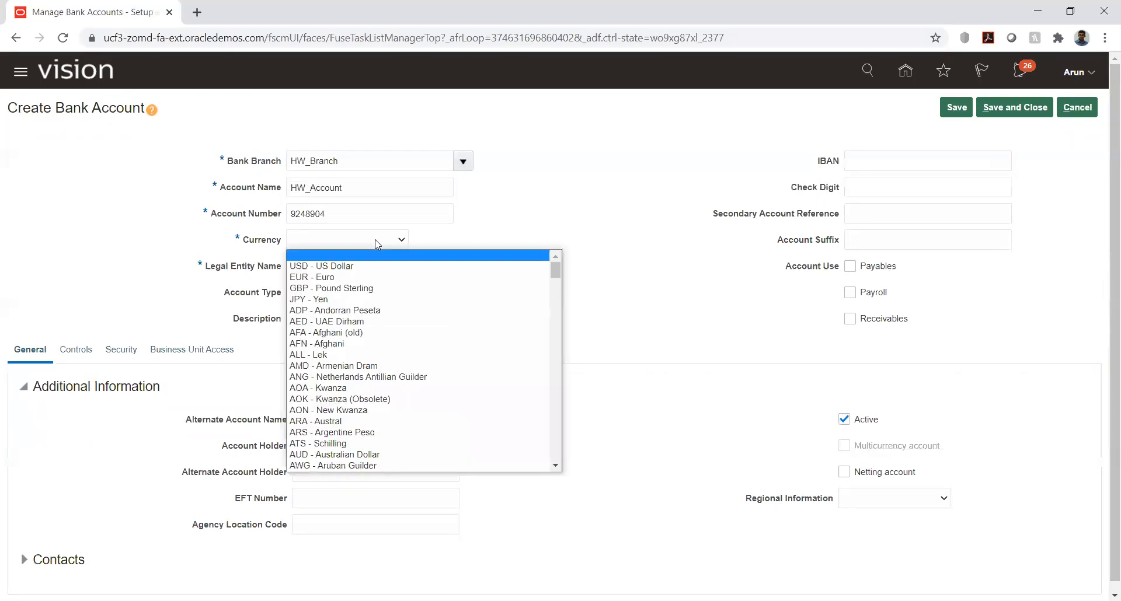
{"action": "left_click", "coordinate": [351, 267]}
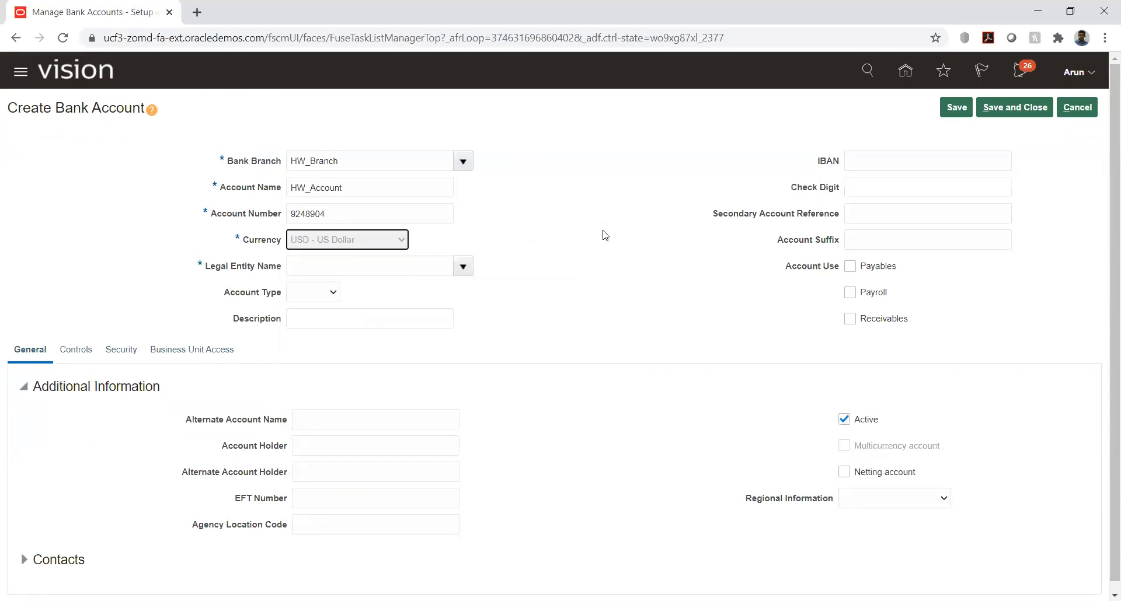
{"action": "left_click", "coordinate": [439, 266]}
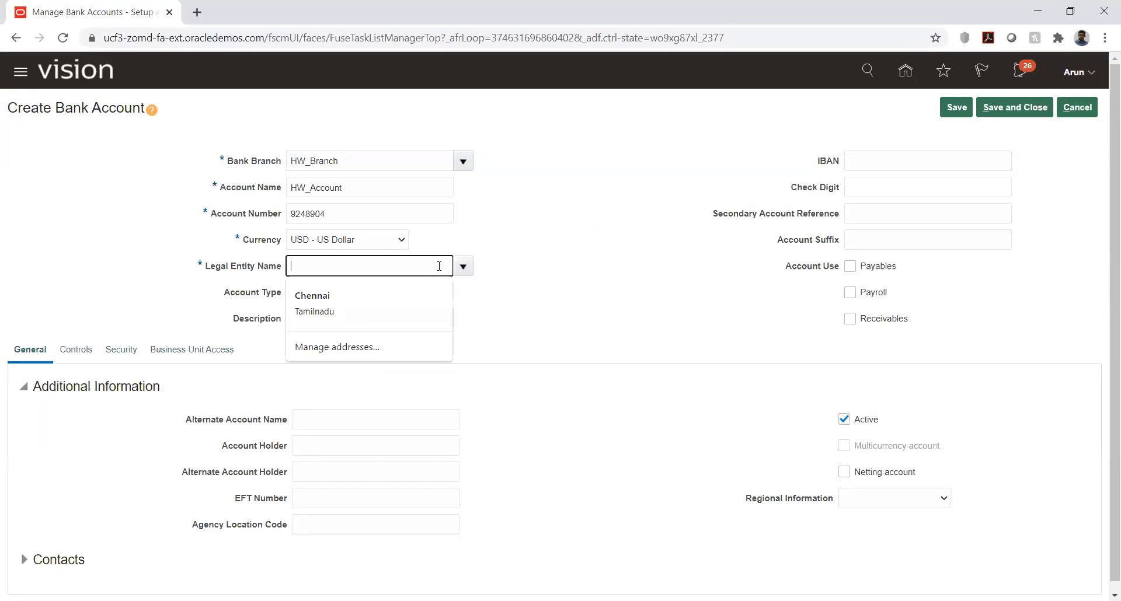
{"action": "type", "text": "hw"}
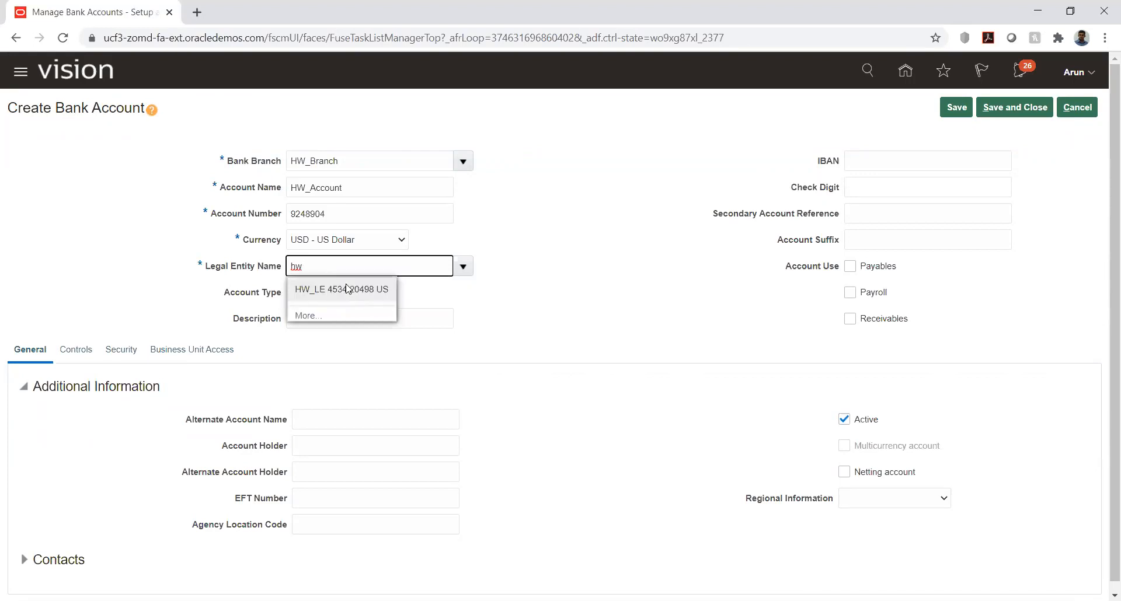
{"action": "left_click", "coordinate": [346, 289]}
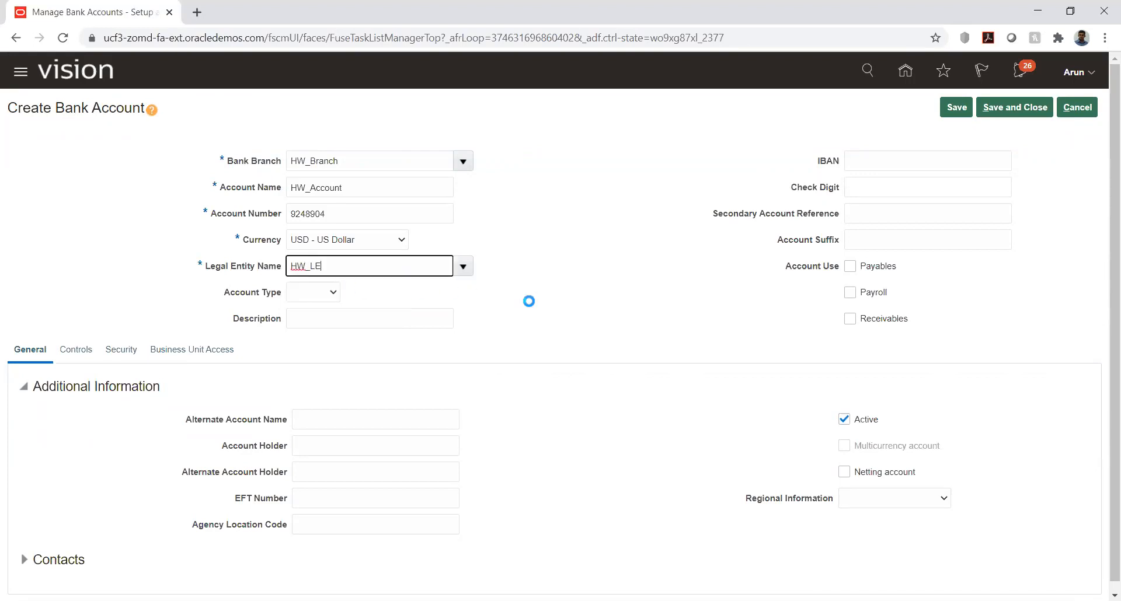
Step: Enable the bank account for use in Payables and Receivables
{"action": "left_click", "coordinate": [584, 265]}
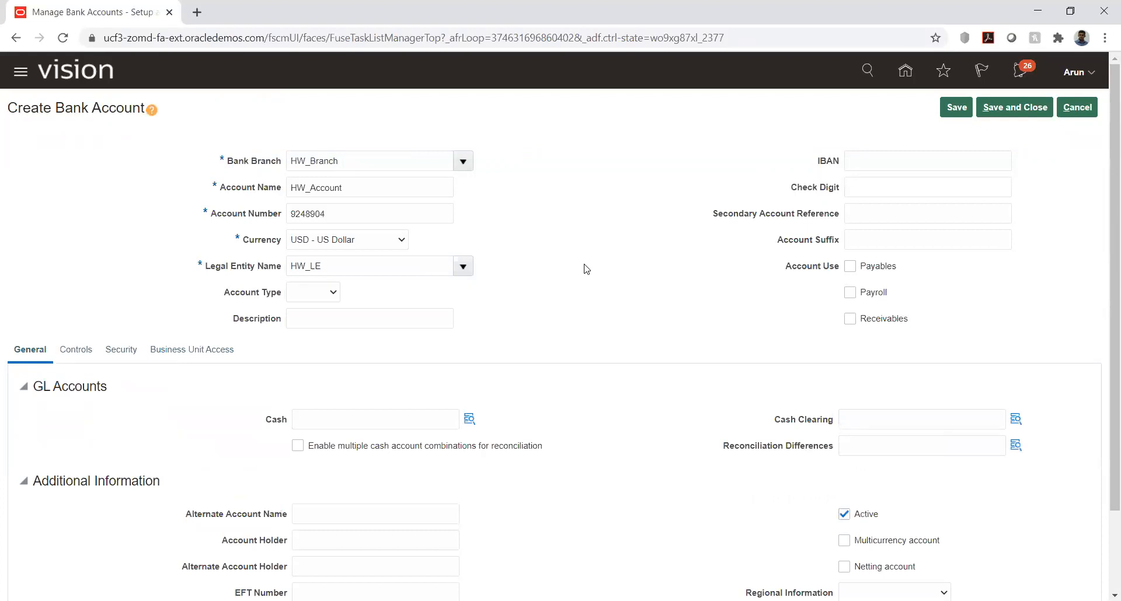
{"action": "left_click", "coordinate": [849, 270]}
{"action": "left_click", "coordinate": [850, 320]}
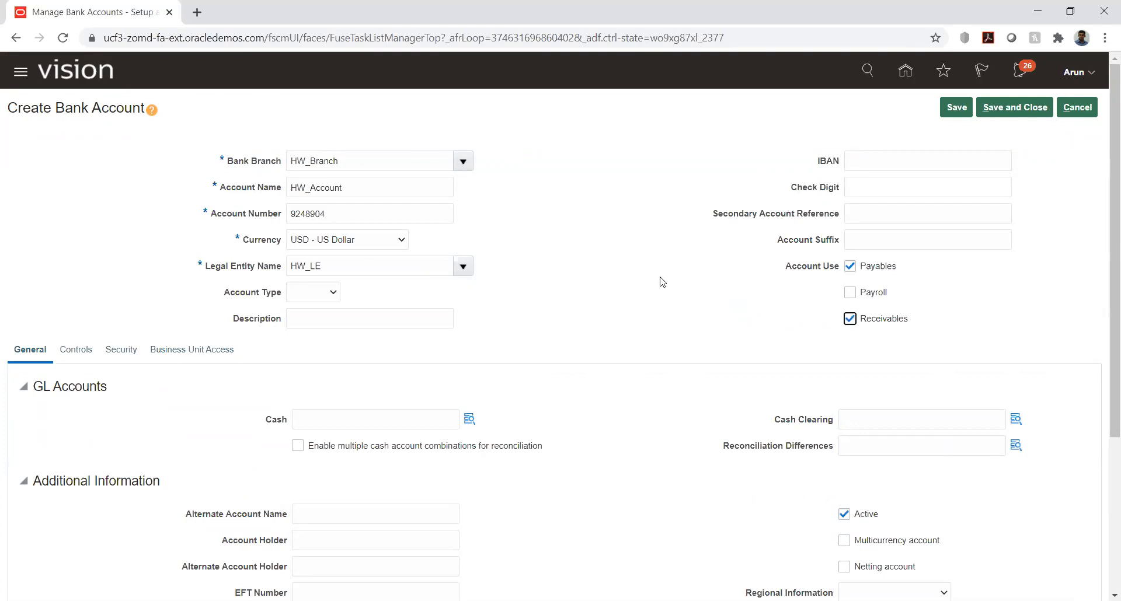
Step: Open the segments of the Cash GL account and set HW_COMP to 1000 (HW Electronics)
{"action": "scroll", "coordinate": [469, 256], "scroll_direction": "down", "scroll_amount": 4}
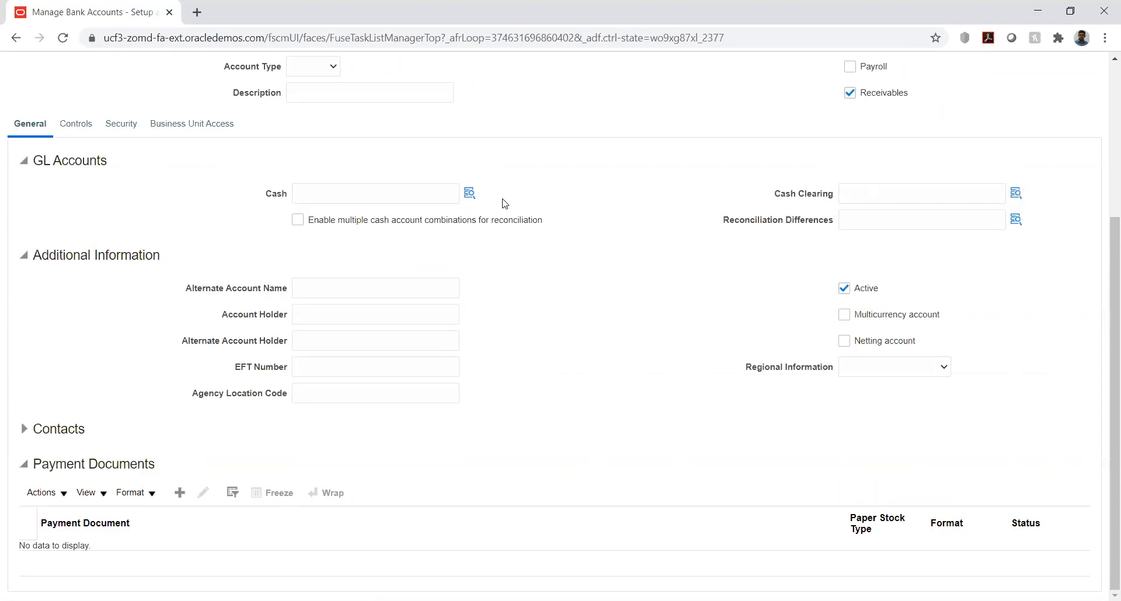
{"action": "left_click", "coordinate": [308, 193]}
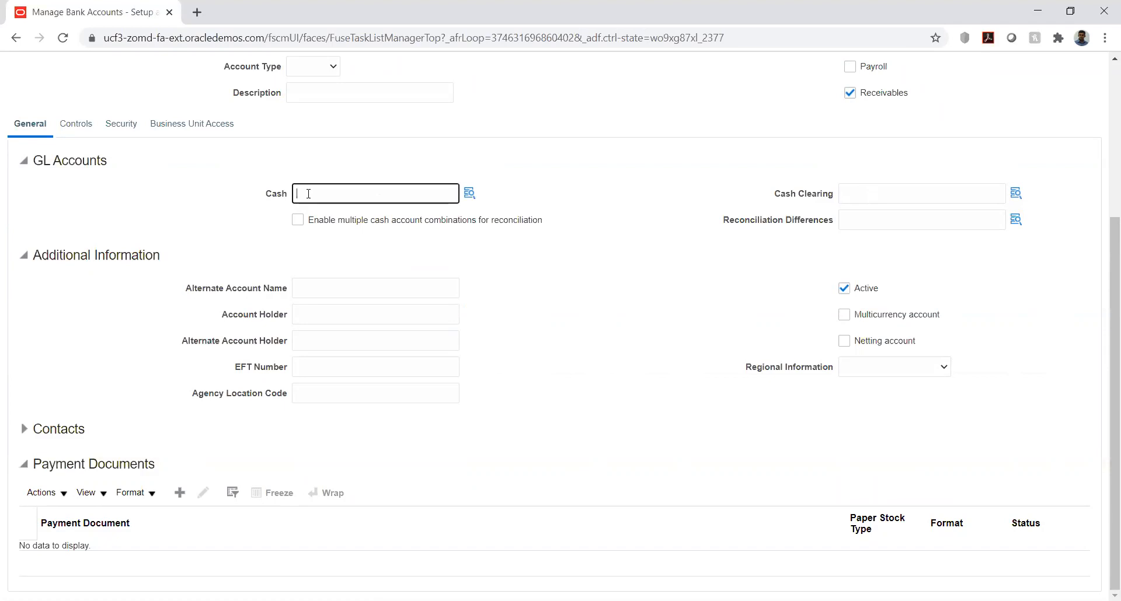
{"action": "left_click", "coordinate": [469, 192]}
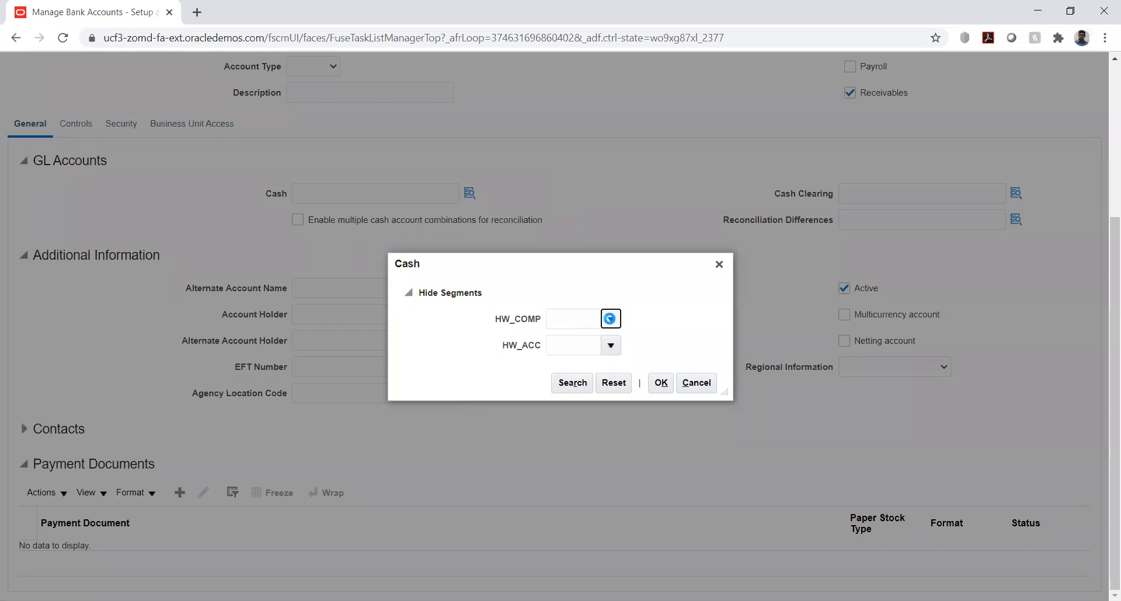
{"action": "left_click", "coordinate": [609, 318]}
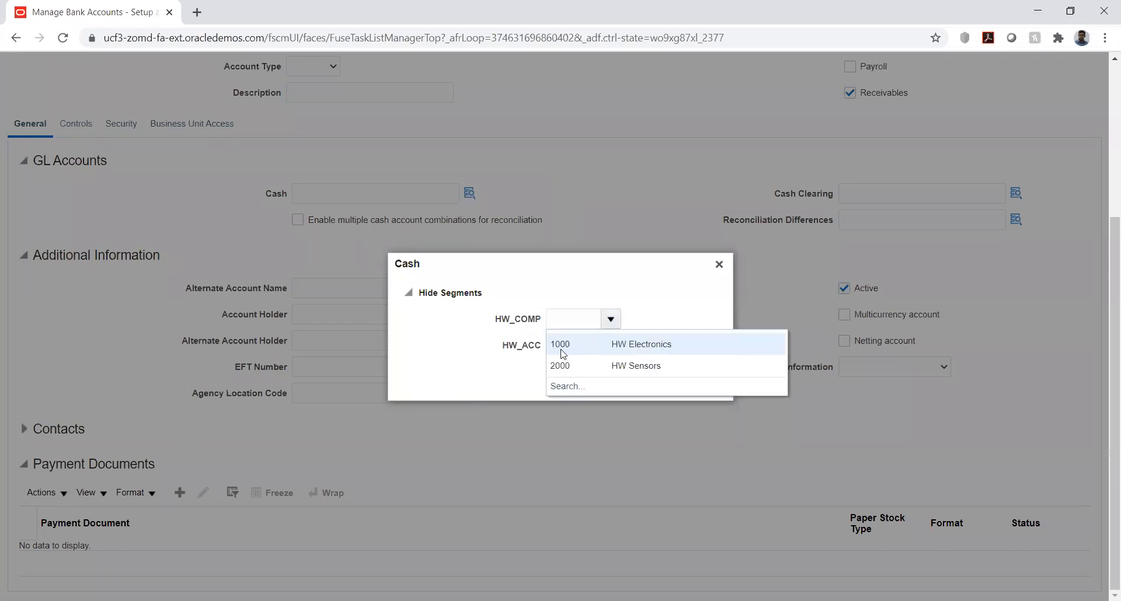
{"action": "left_click", "coordinate": [600, 327]}
{"action": "type", "text": "1000"}
Step: Search the HW_ACC descriptions for %cash%, select 1280 Cash Account, and confirm the Cash GL account combination
{"action": "left_click", "coordinate": [611, 345]}
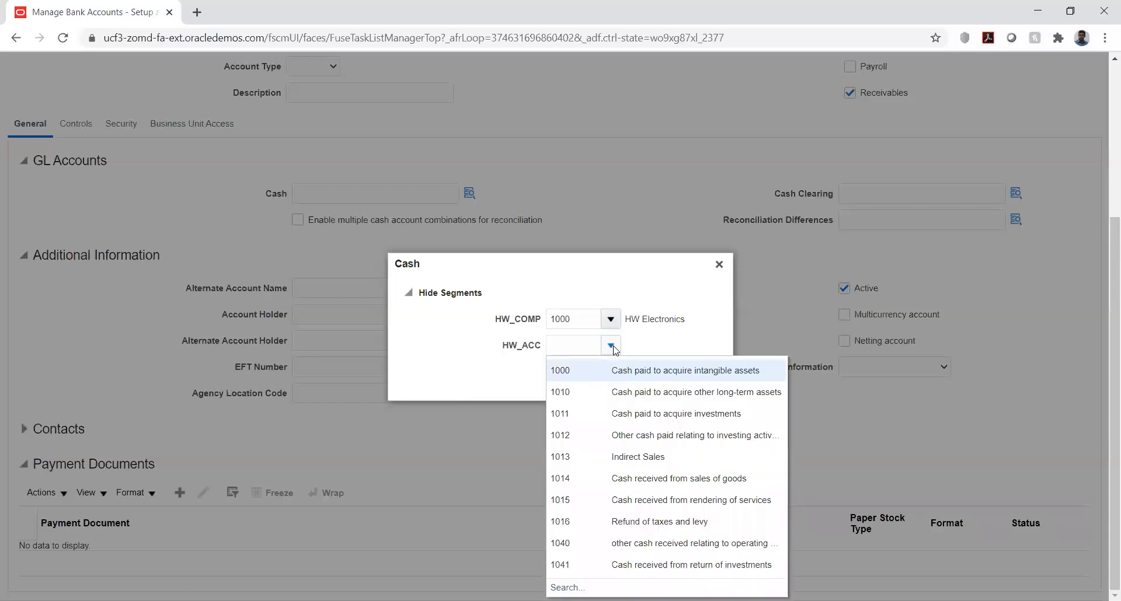
{"action": "left_click", "coordinate": [562, 587]}
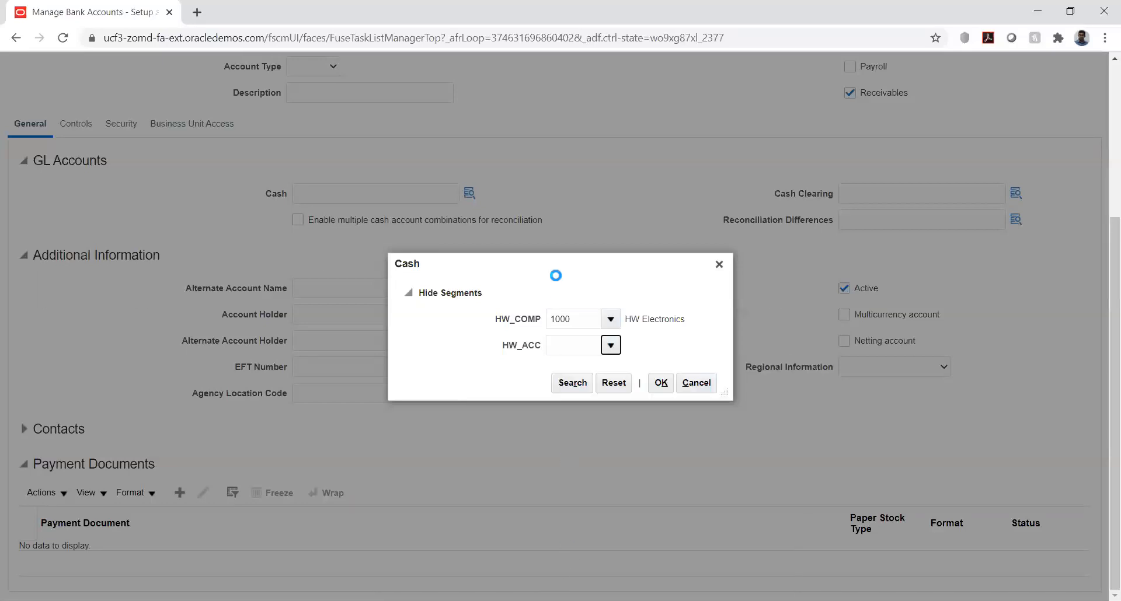
{"action": "left_click", "coordinate": [531, 328]}
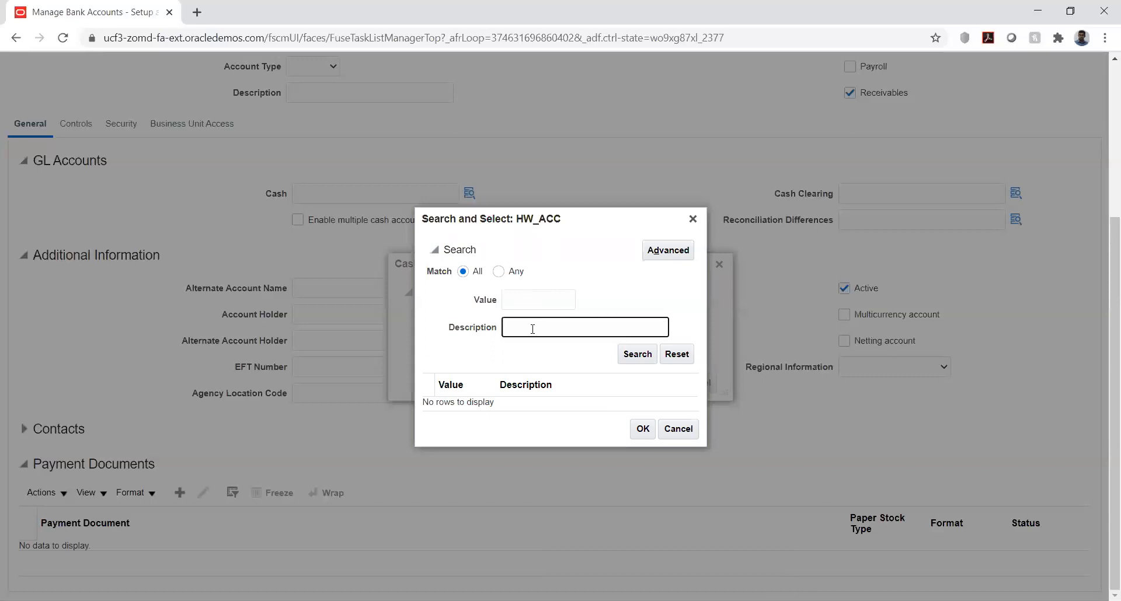
{"action": "type", "text": "%cash%"}
{"action": "key", "text": "Return"}
{"action": "scroll", "coordinate": [571, 386], "scroll_direction": "down", "scroll_amount": 3}
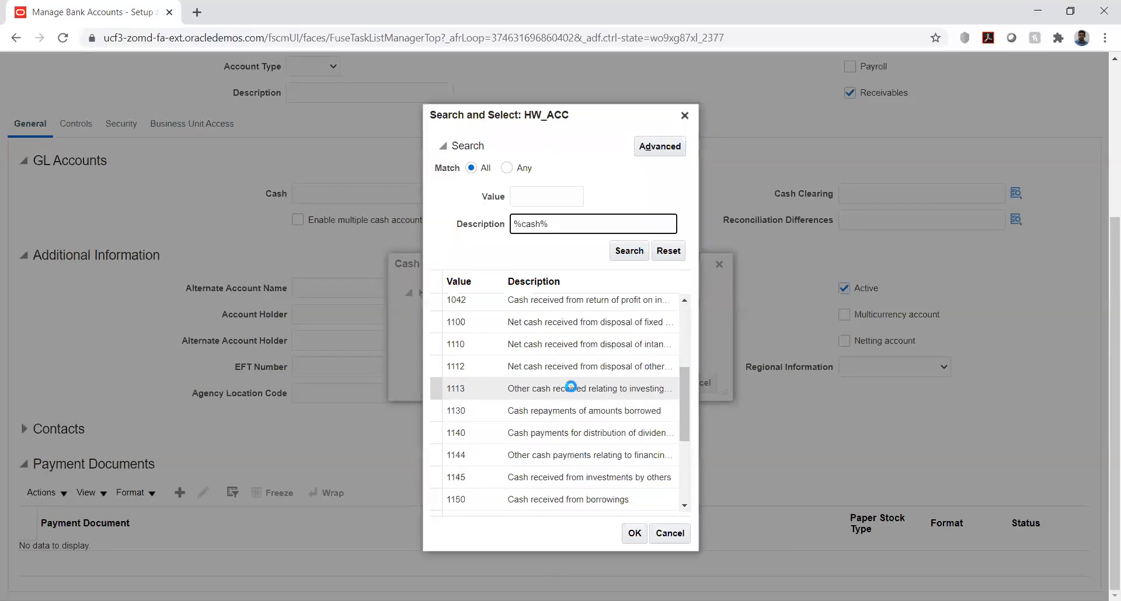
{"action": "scroll", "coordinate": [571, 386], "scroll_direction": "down", "scroll_amount": 3}
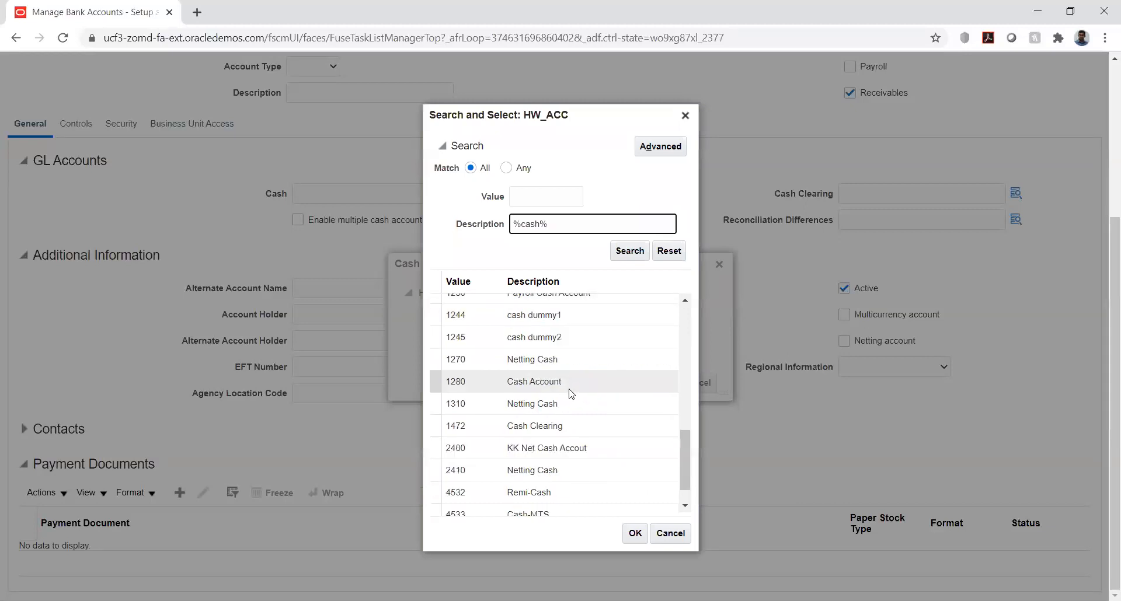
{"action": "left_click", "coordinate": [536, 382]}
{"action": "left_click", "coordinate": [635, 533]}
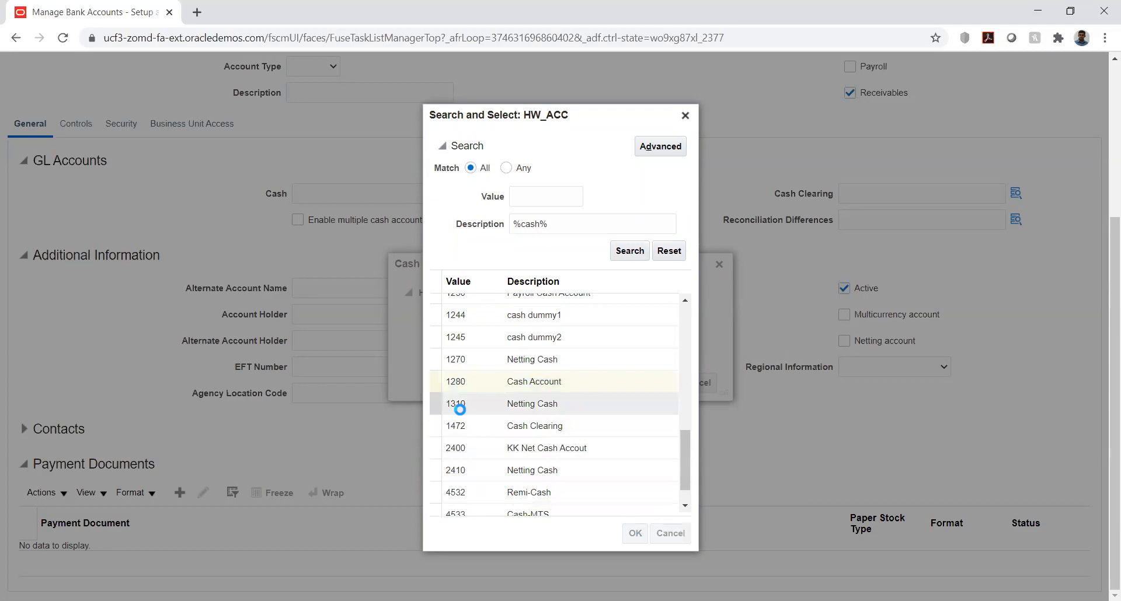
{"action": "left_click", "coordinate": [659, 383]}
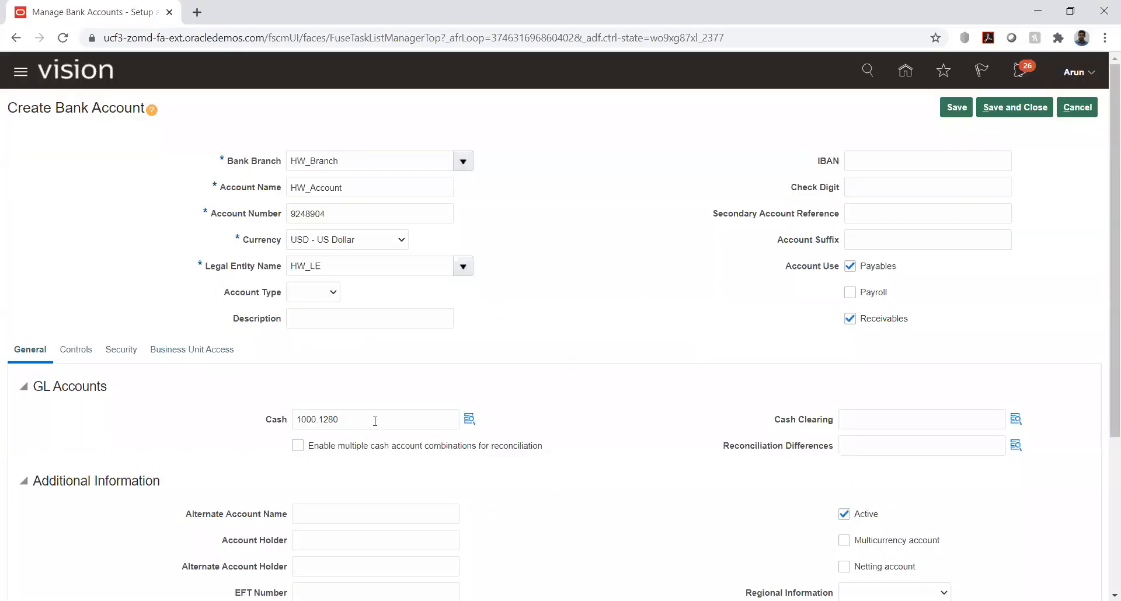
Step: Copy the Cash combination 1000.1280 into Cash Clearing and clear its HW_ACC segment
{"action": "left_click", "coordinate": [374, 420]}
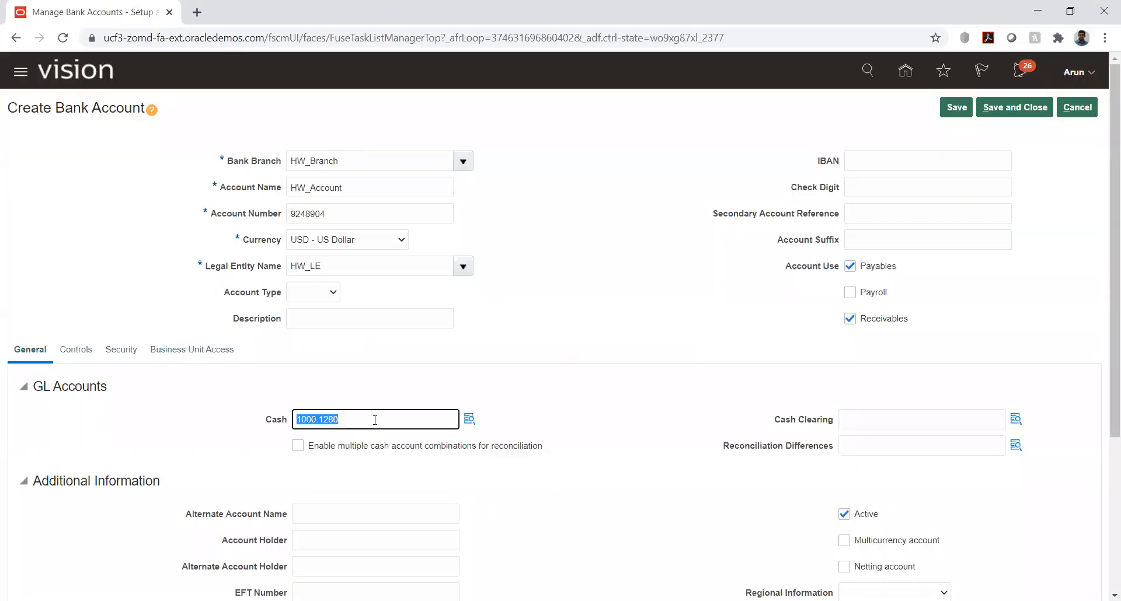
{"action": "left_click", "coordinate": [864, 419]}
{"action": "key", "text": "ctrl+v"}
{"action": "left_click", "coordinate": [1015, 419]}
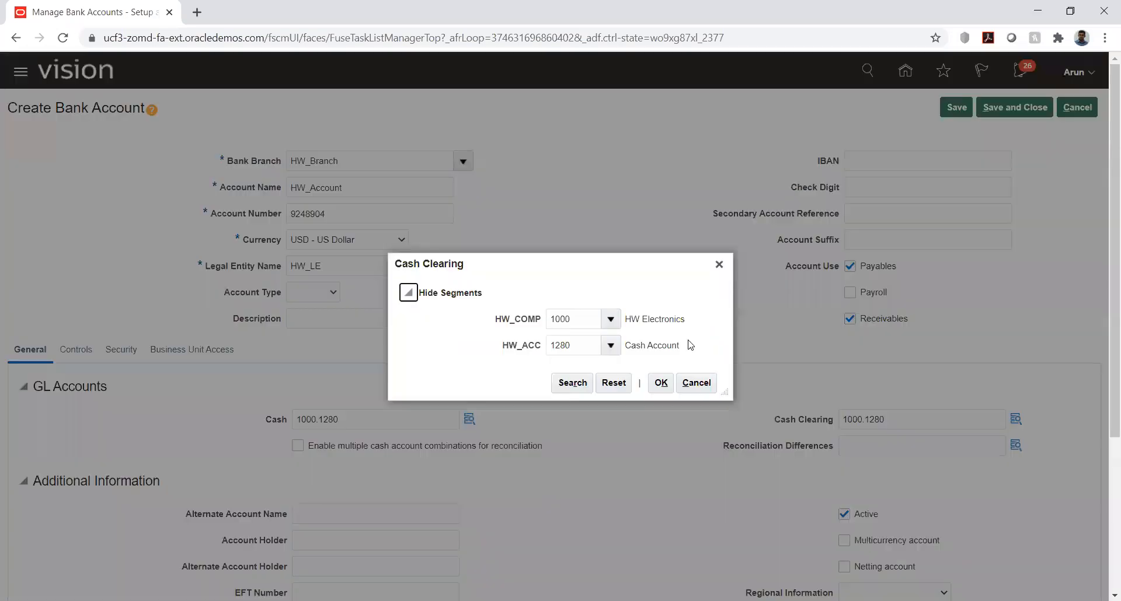
{"action": "double_click", "coordinate": [584, 346]}
{"action": "key", "text": "BackSpace"}
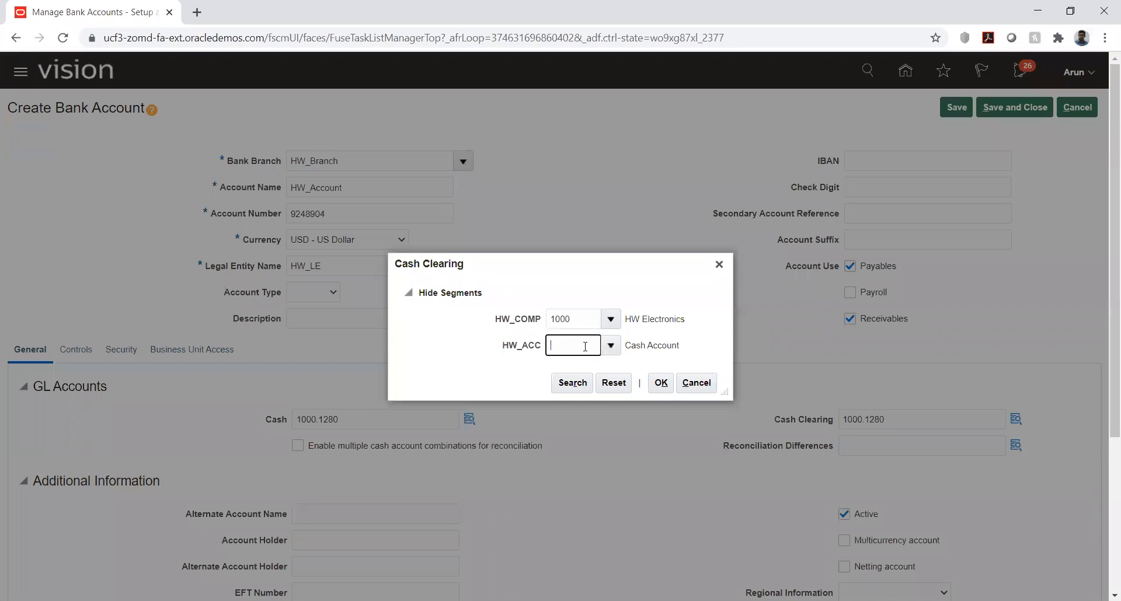
{"action": "key", "text": "Tab"}
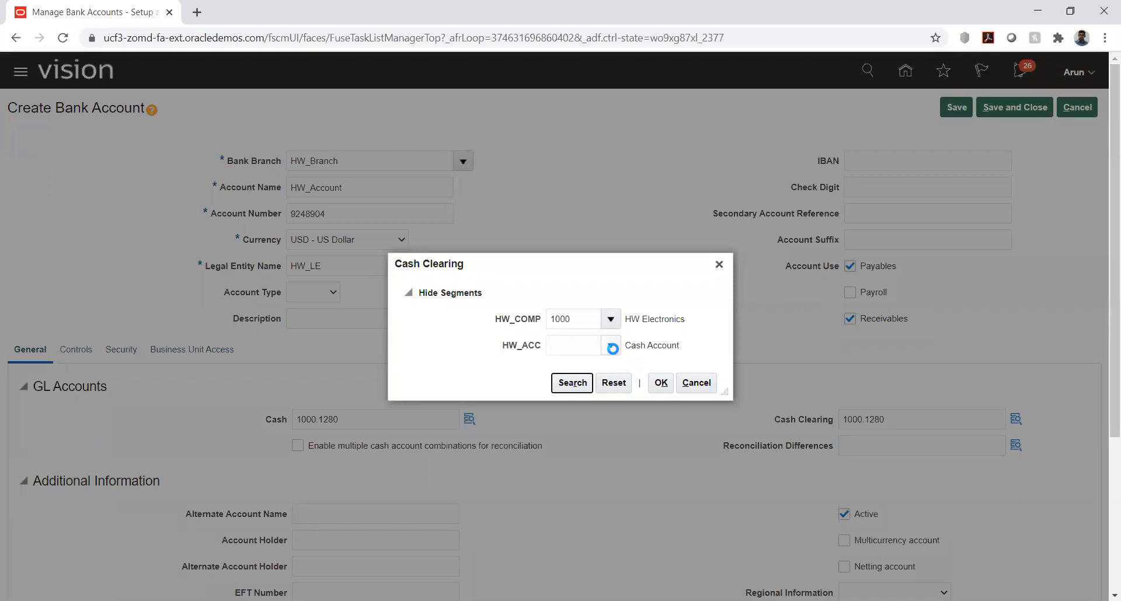
Step: Search the HW_ACC descriptions for %cash%cl%, select 1472 Cash Clearing, and confirm the Cash Clearing account combination
{"action": "left_click", "coordinate": [611, 346]}
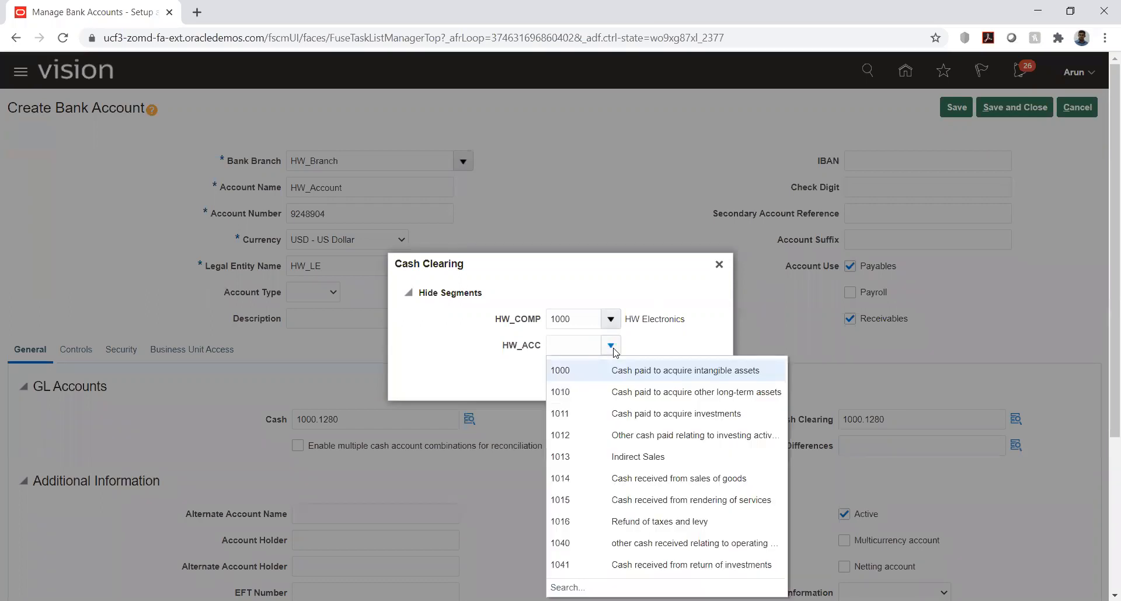
{"action": "left_click", "coordinate": [565, 503]}
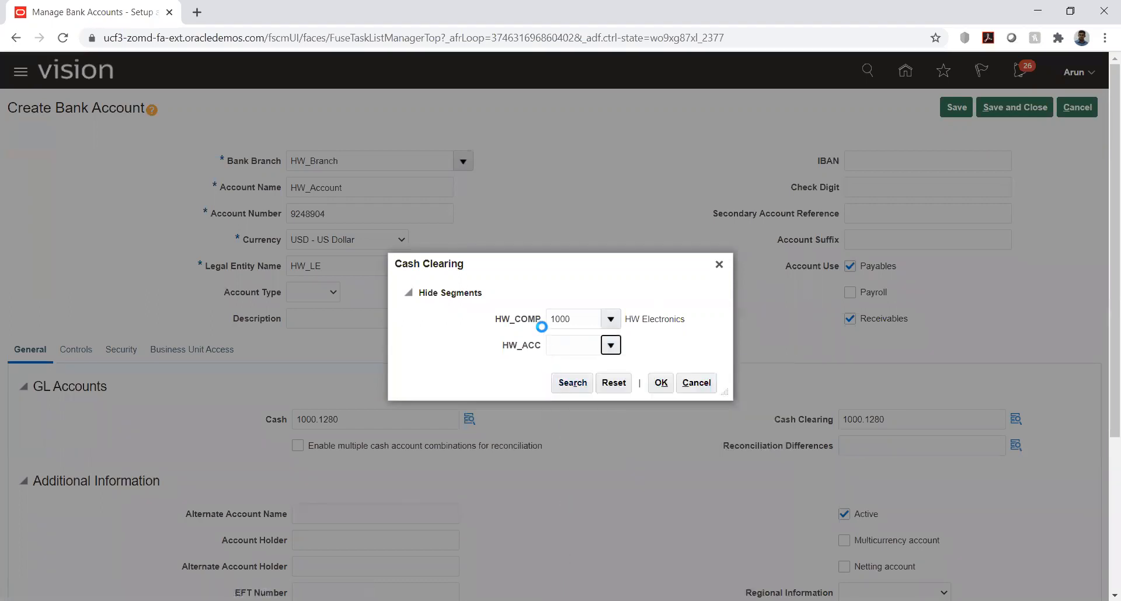
{"action": "left_click", "coordinate": [535, 333]}
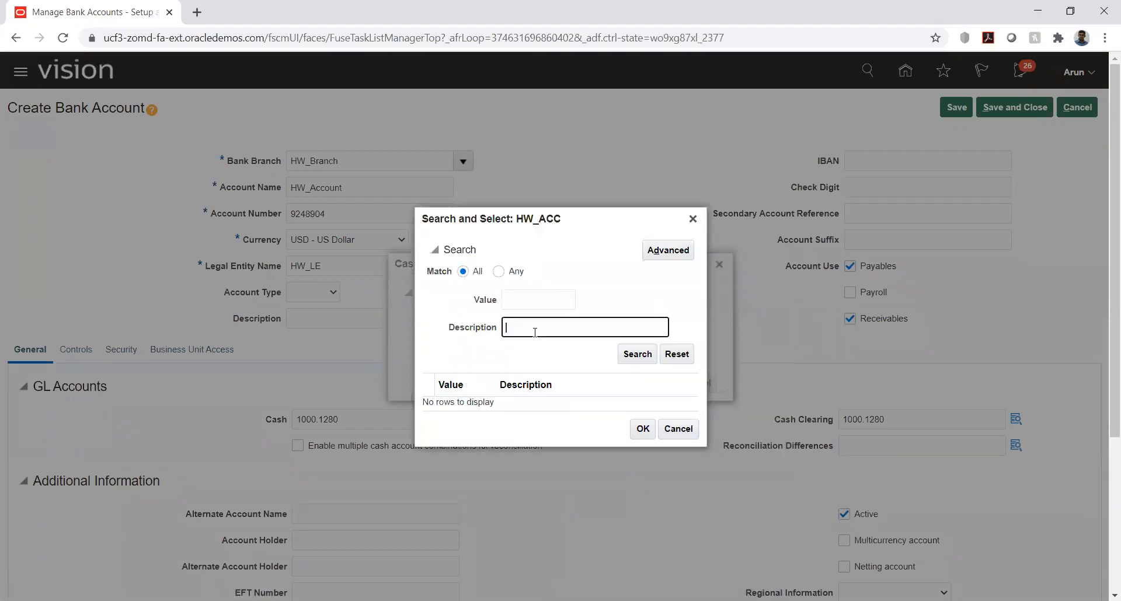
{"action": "type", "text": "%cash%cl%"}
{"action": "key", "text": "Return"}
{"action": "left_click", "coordinate": [553, 391]}
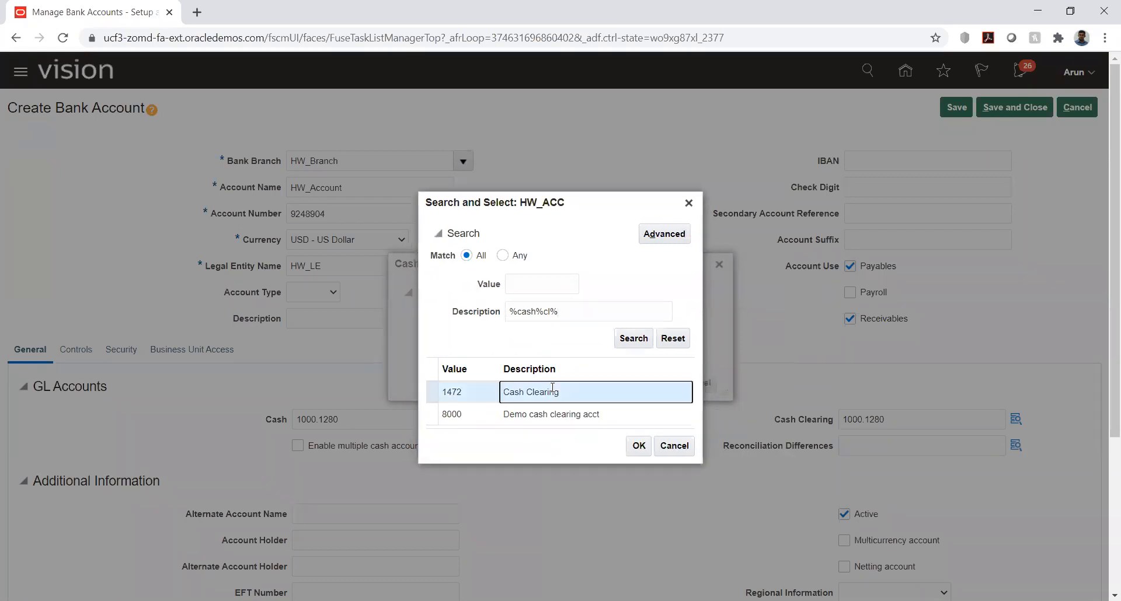
{"action": "left_click", "coordinate": [638, 446]}
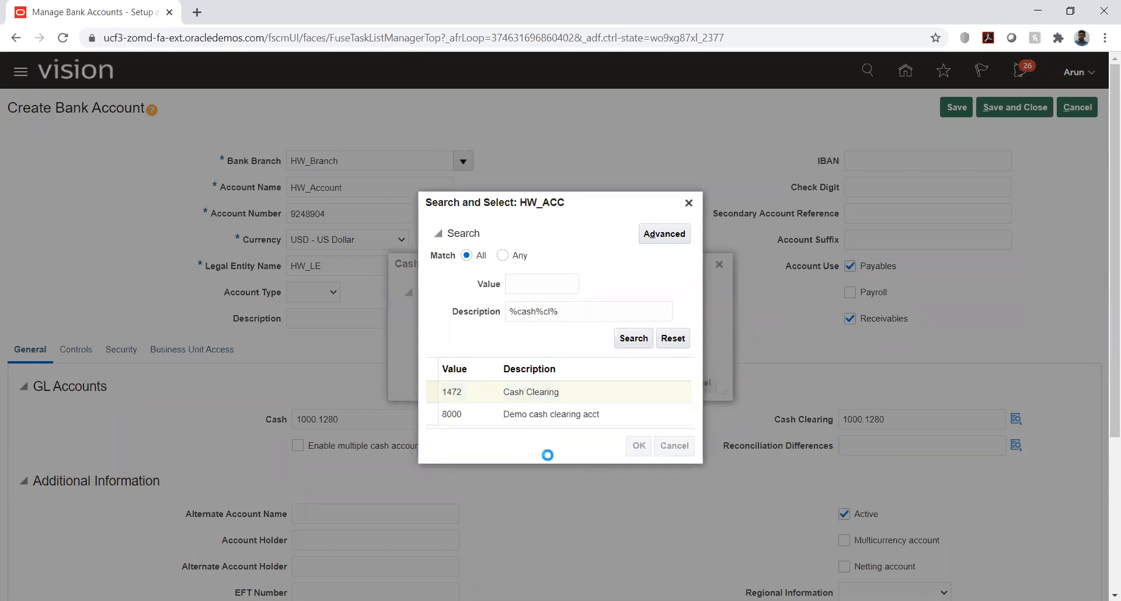
{"action": "left_click", "coordinate": [661, 383]}
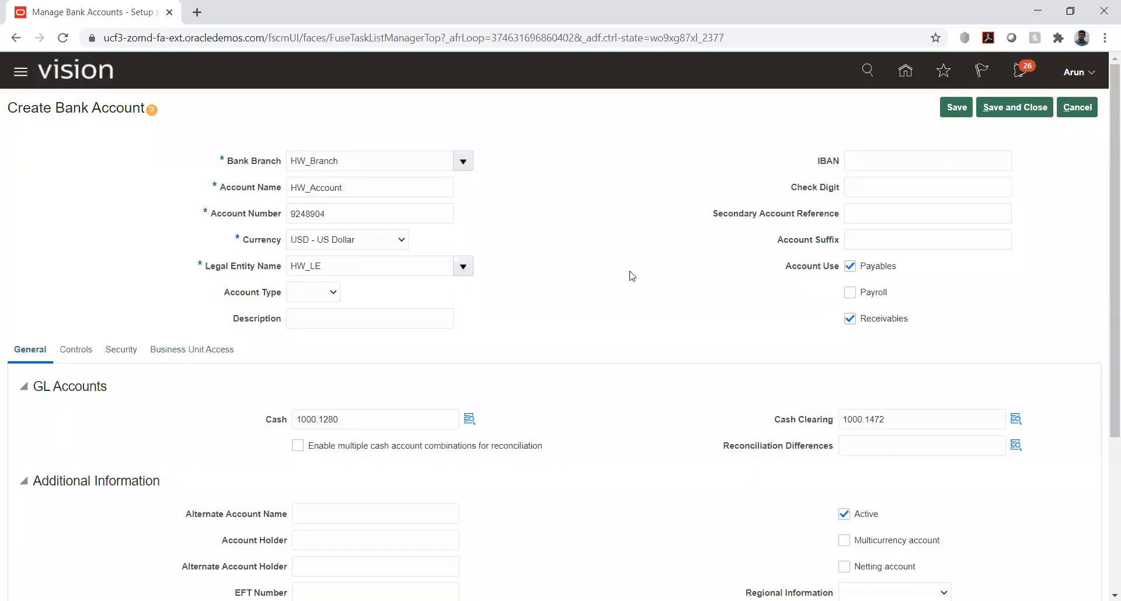
Step: Make HW_Account a multicurrency account in its additional information
{"action": "scroll", "coordinate": [628, 276], "scroll_direction": "down", "scroll_amount": 4}
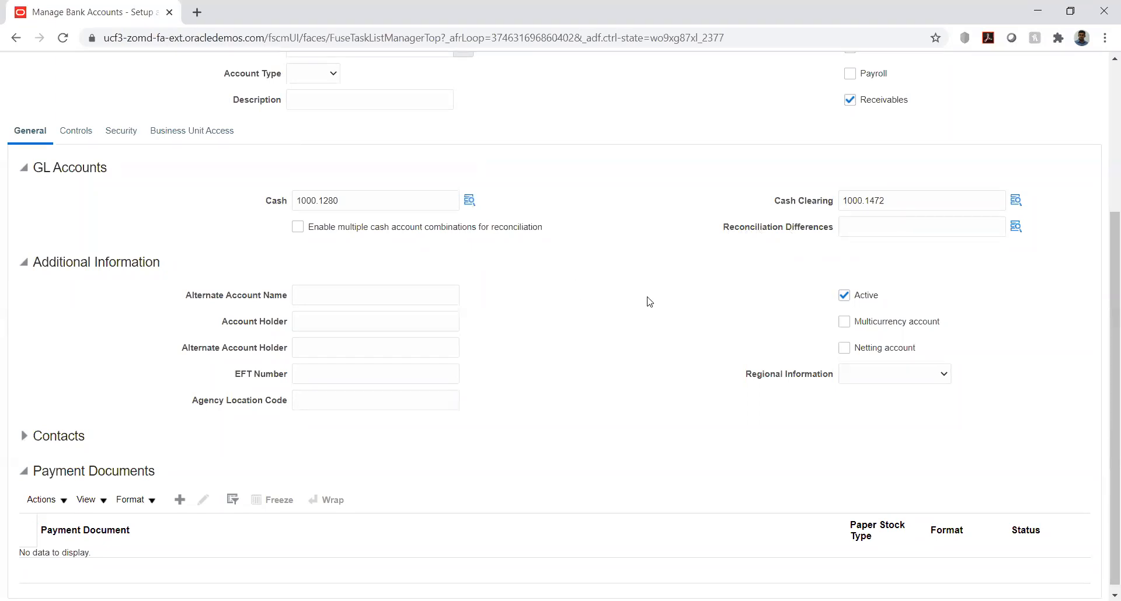
{"action": "scroll", "coordinate": [656, 288], "scroll_direction": "down", "scroll_amount": 1}
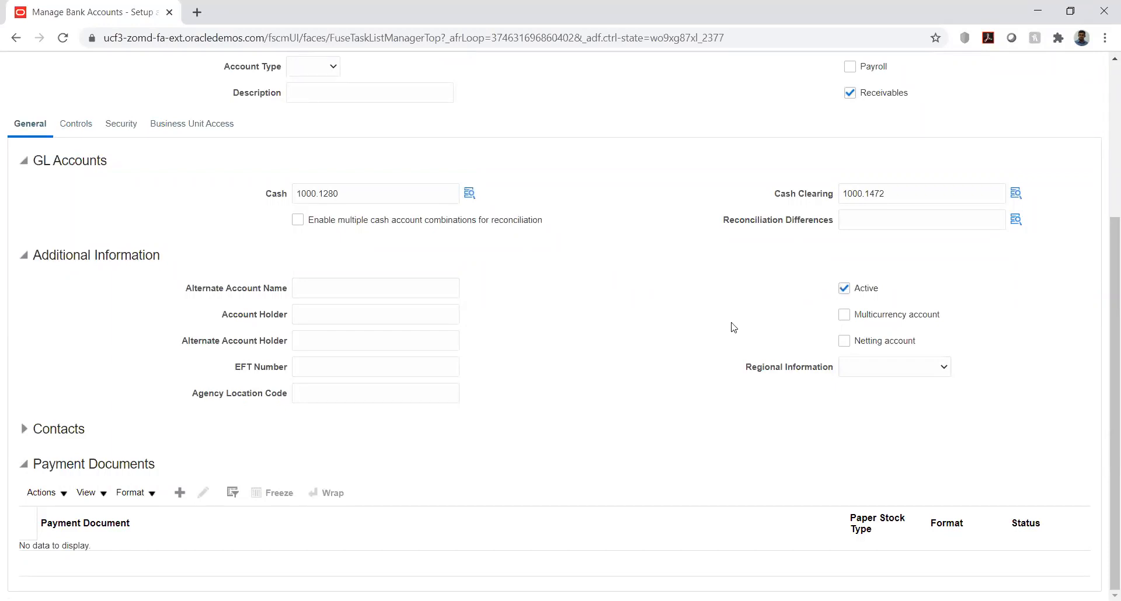
{"action": "left_click", "coordinate": [844, 316]}
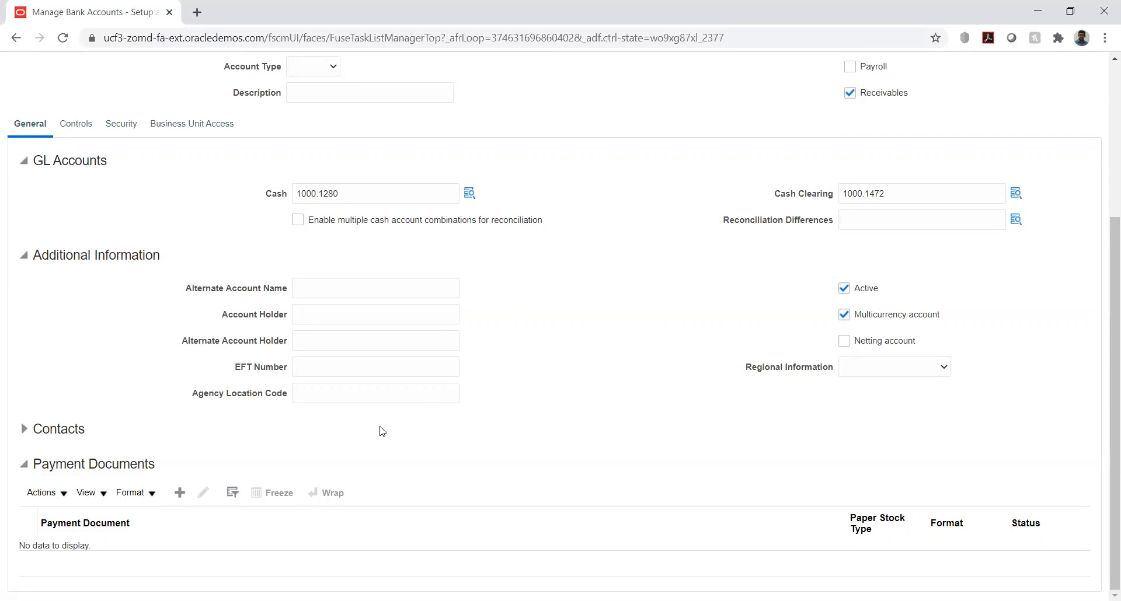
{"action": "left_click", "coordinate": [180, 493]}
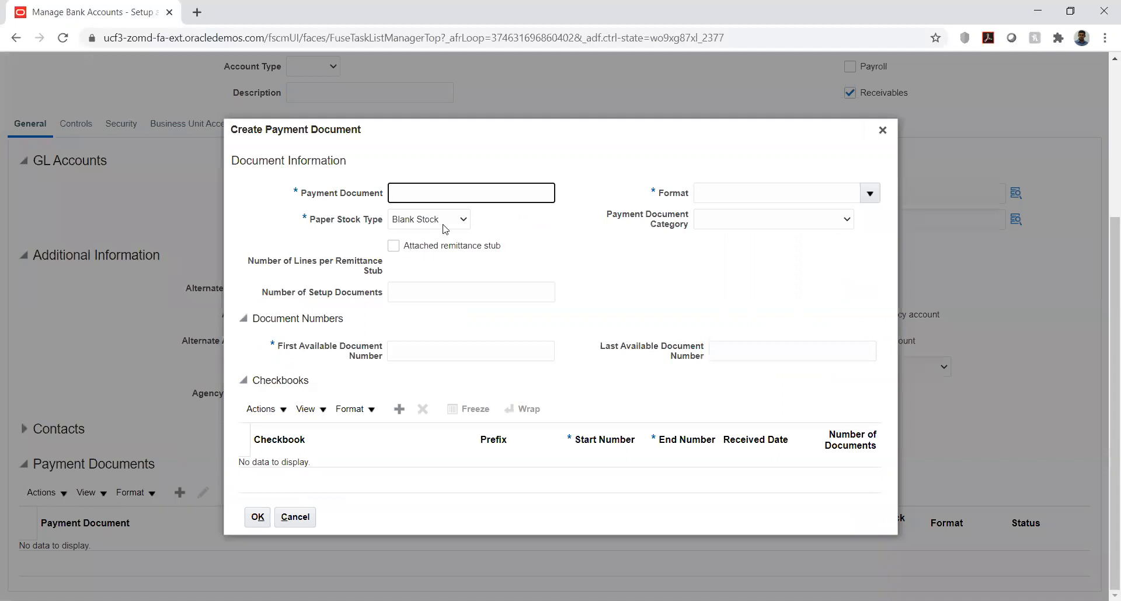
{"action": "left_click", "coordinate": [449, 165]}
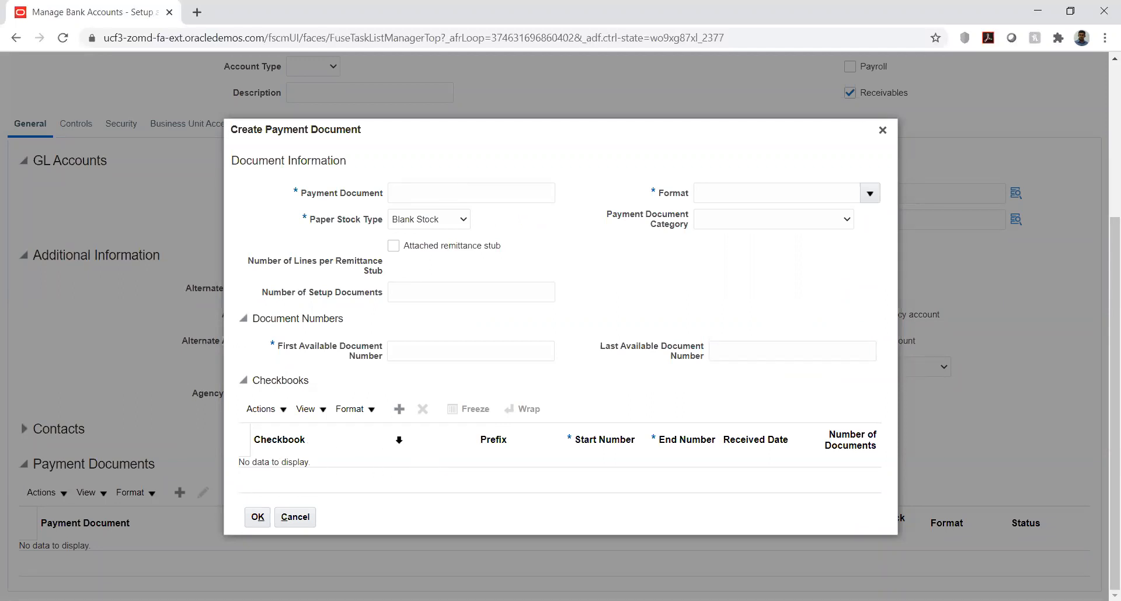
{"action": "left_click", "coordinate": [449, 193]}
{"action": "type", "text": "HW_PDO"}
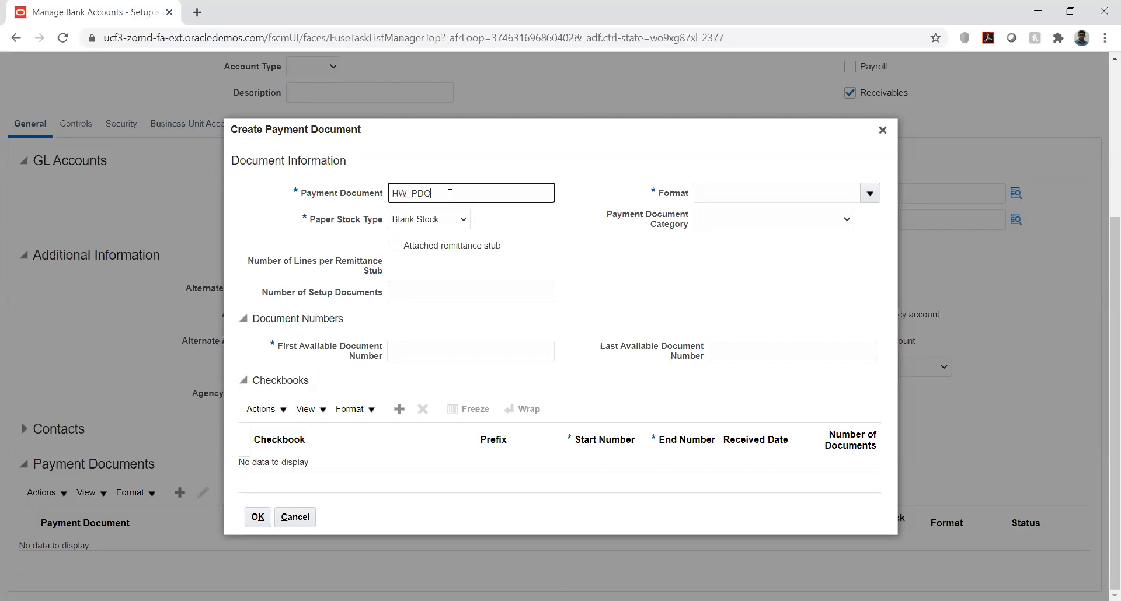
{"action": "left_click", "coordinate": [601, 219]}
{"action": "left_click", "coordinate": [863, 194]}
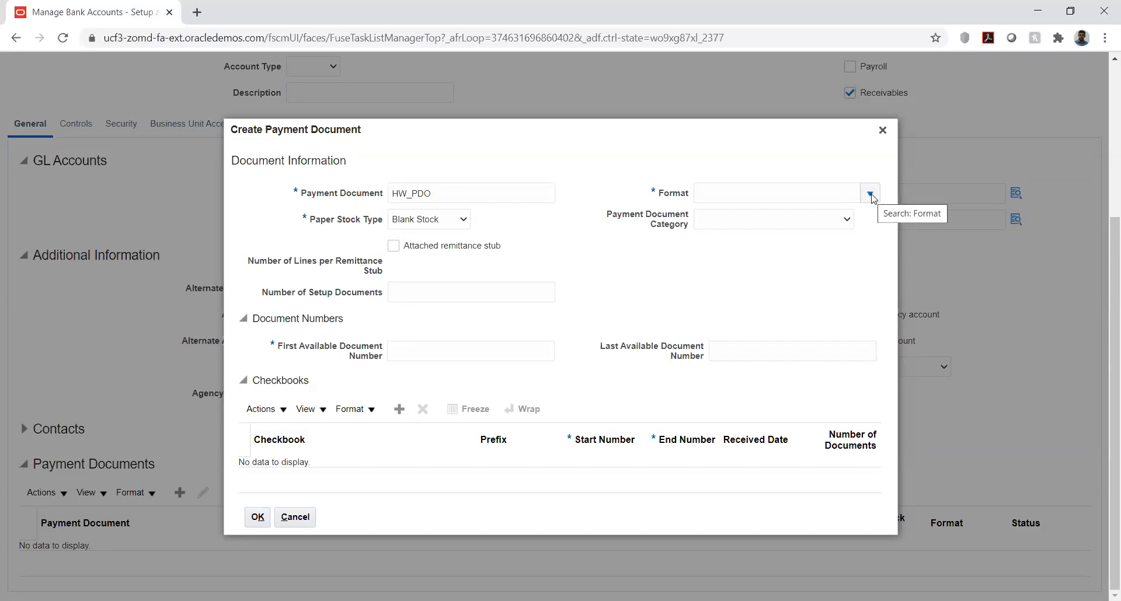
{"action": "left_click", "coordinate": [835, 189]}
{"action": "type", "text": "stand"}
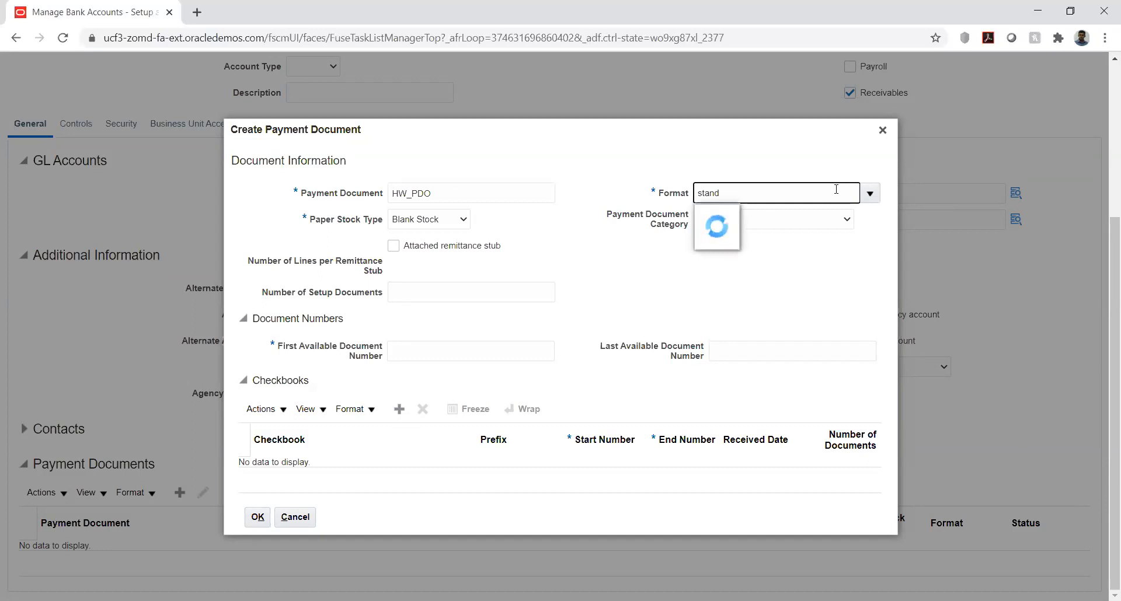
{"action": "left_click", "coordinate": [737, 216]}
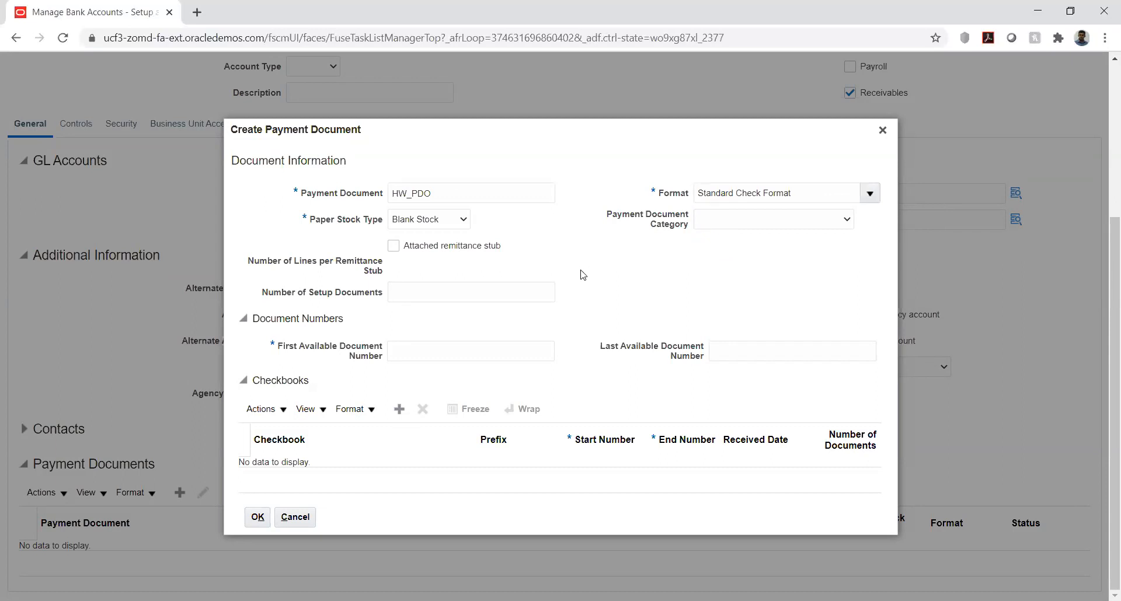
{"action": "left_click", "coordinate": [482, 352]}
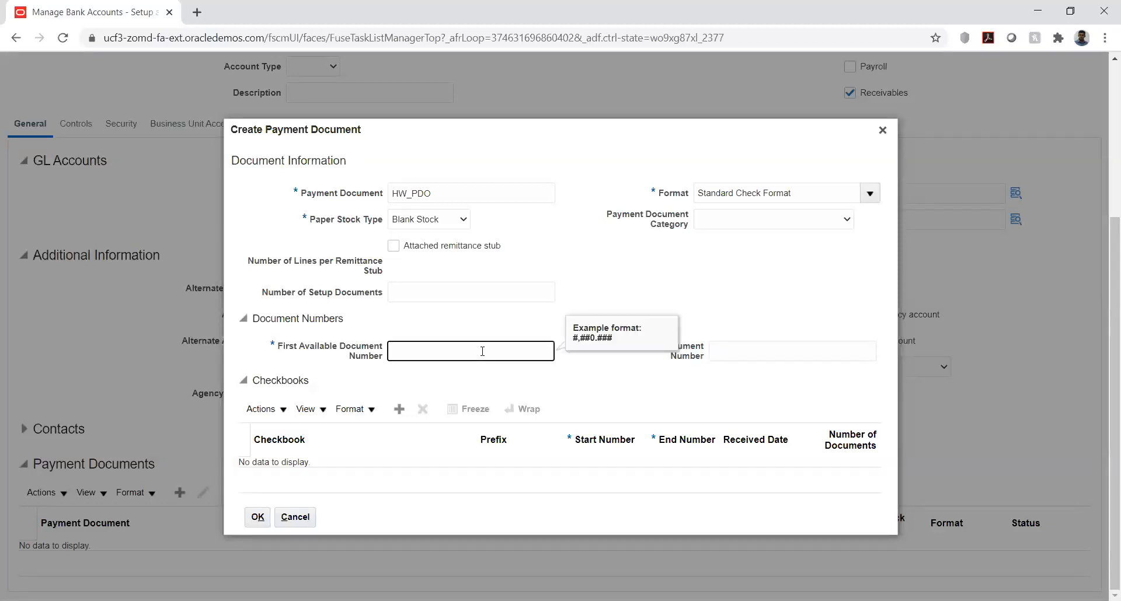
{"action": "left_click", "coordinate": [507, 315]}
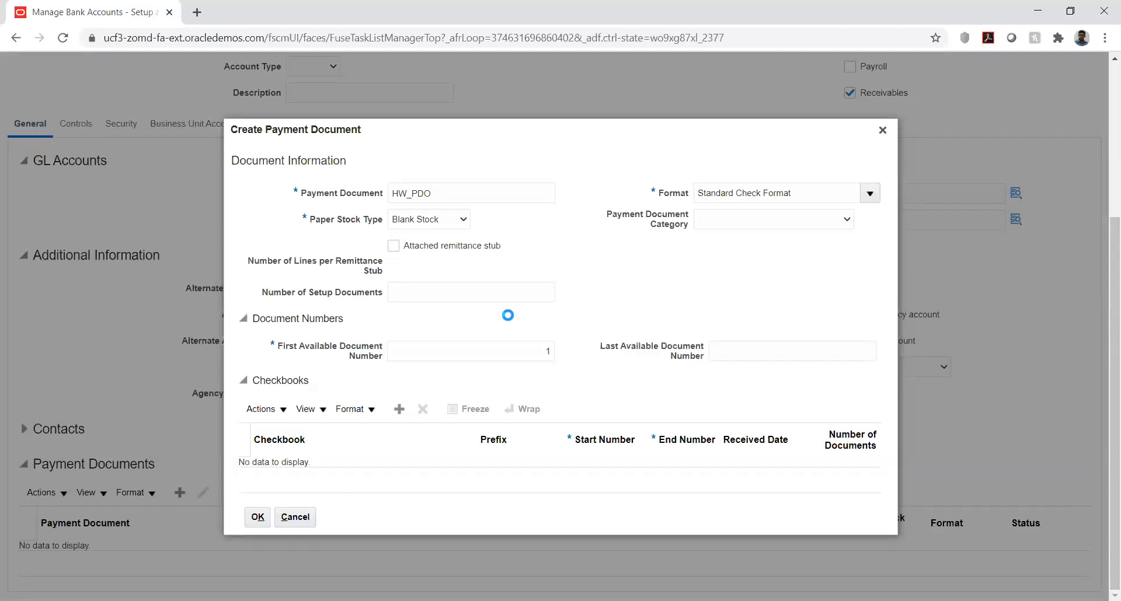
{"action": "left_click", "coordinate": [739, 342]}
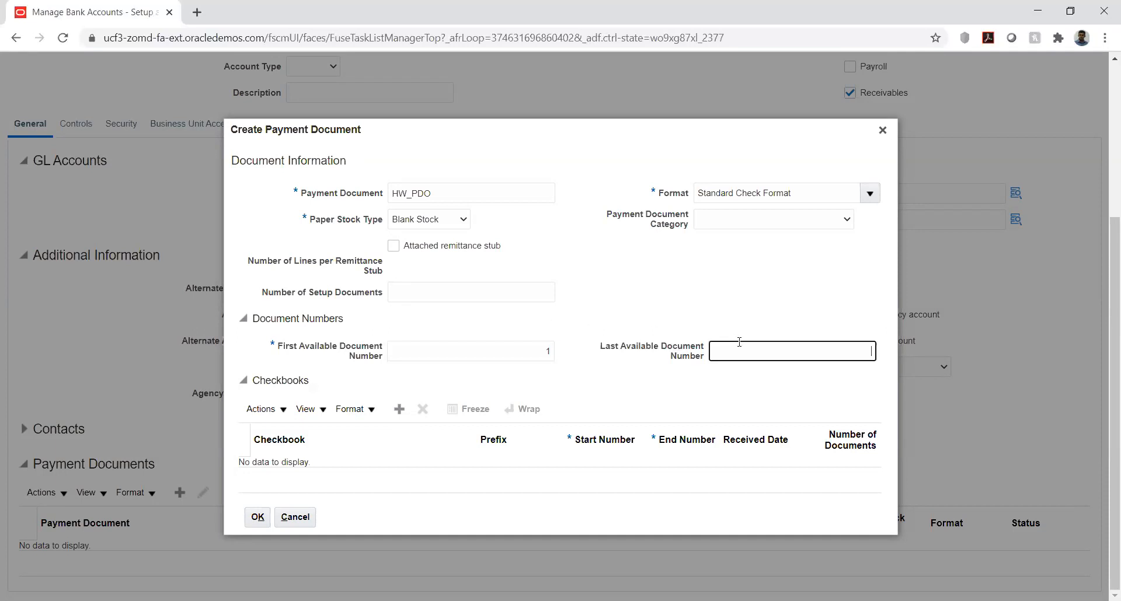
{"action": "type", "text": "999"}
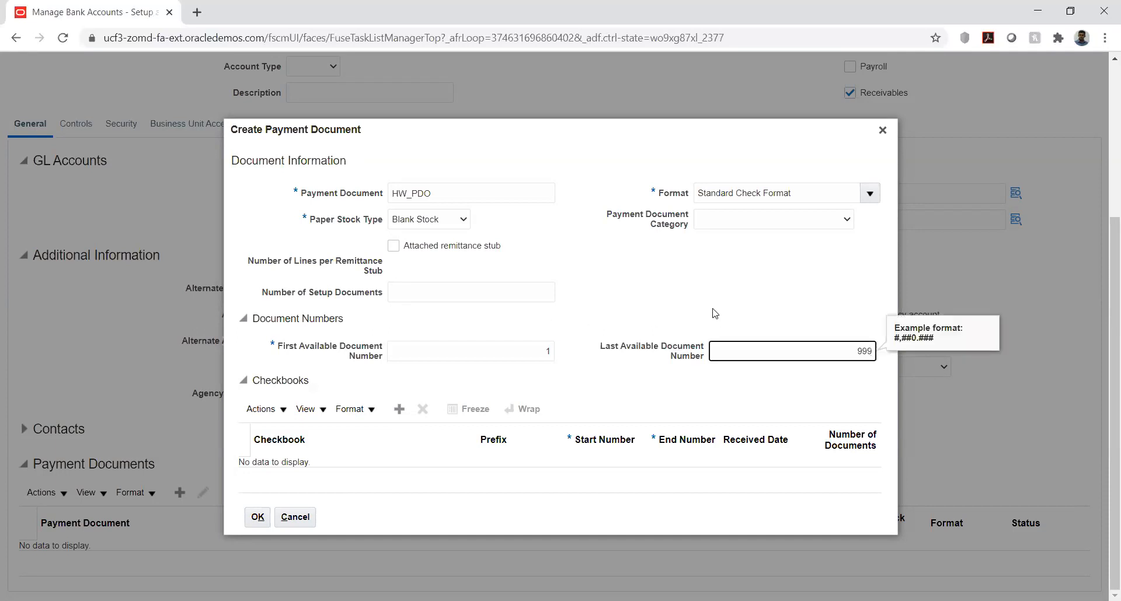
{"action": "left_click", "coordinate": [715, 313]}
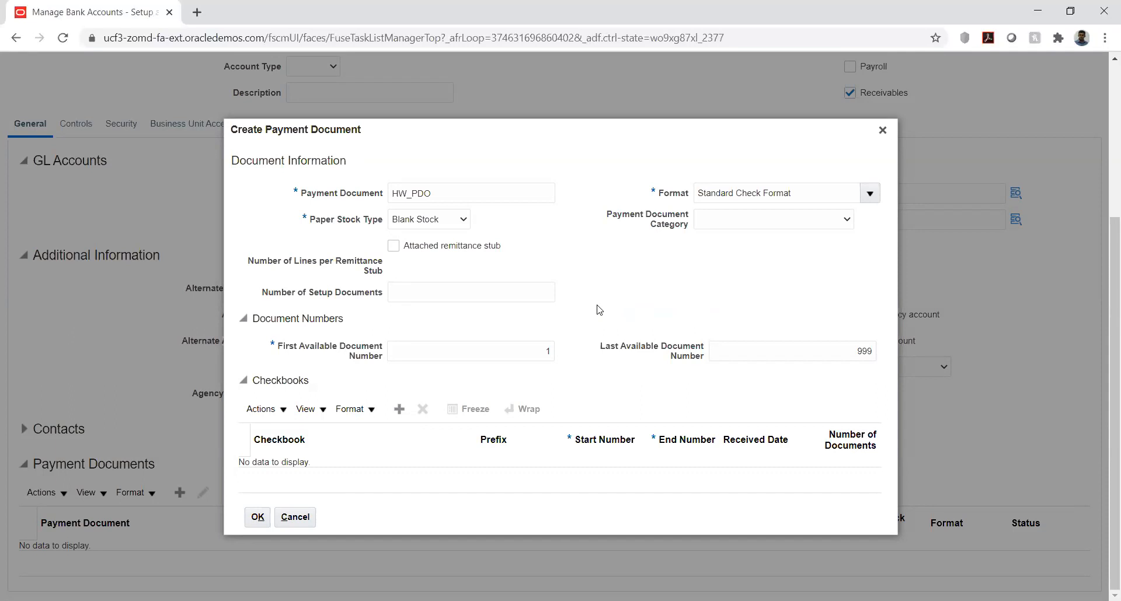
{"action": "left_click", "coordinate": [403, 411]}
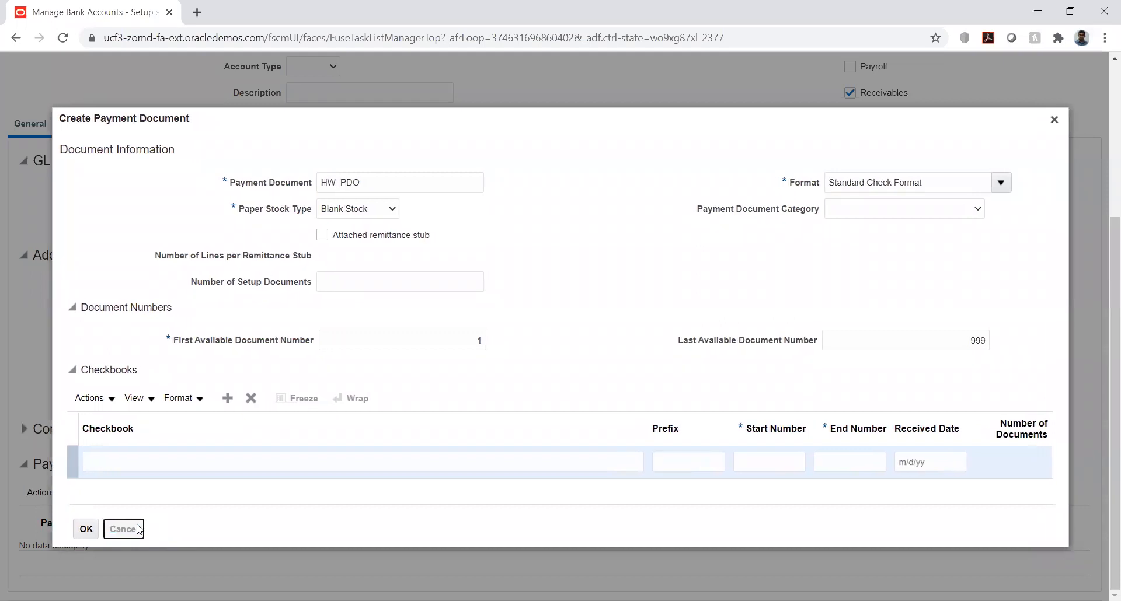
{"action": "left_click", "coordinate": [108, 522]}
Step: Start a new payment document named HW_POD for the bank account, using Standard Check Format
{"action": "left_click", "coordinate": [181, 492]}
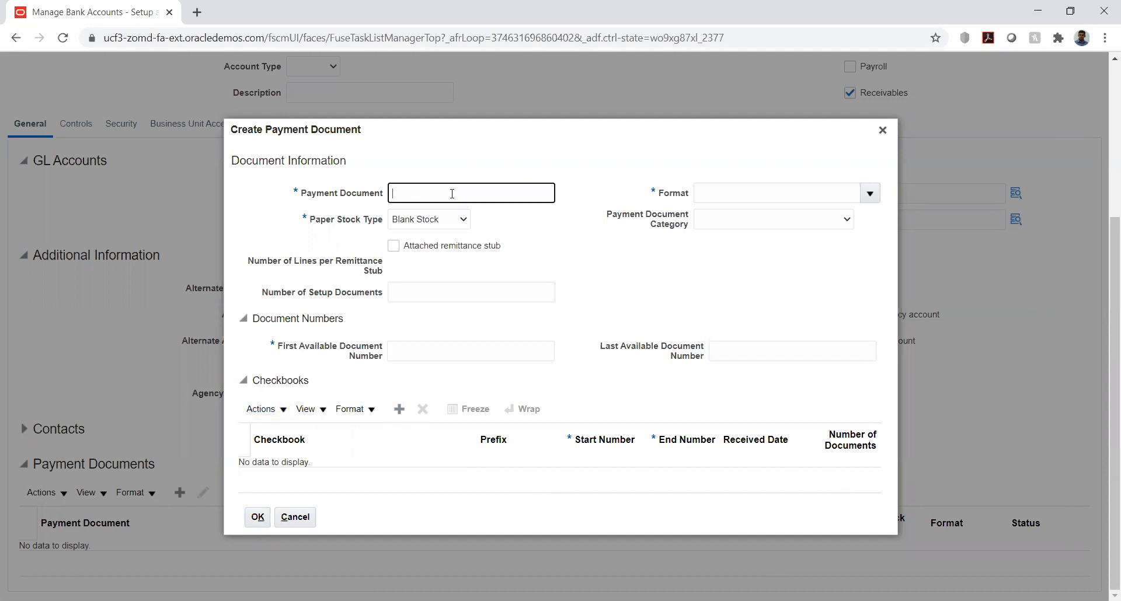
{"action": "type", "text": "HW_POD"}
{"action": "left_click", "coordinate": [762, 193]}
{"action": "type", "text": "standar"}
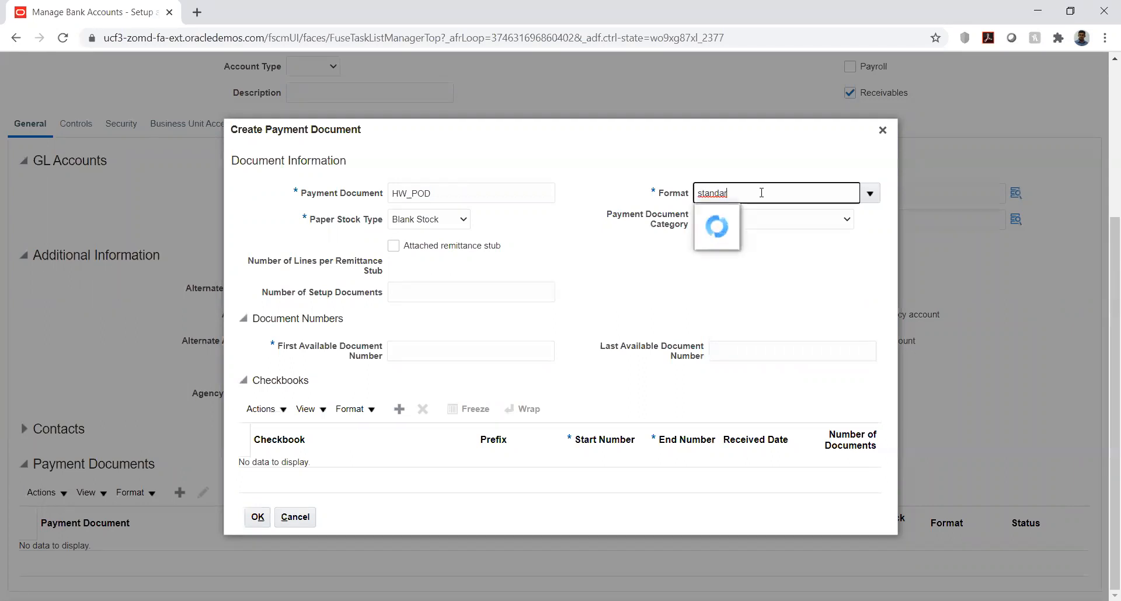
{"action": "left_click", "coordinate": [746, 218]}
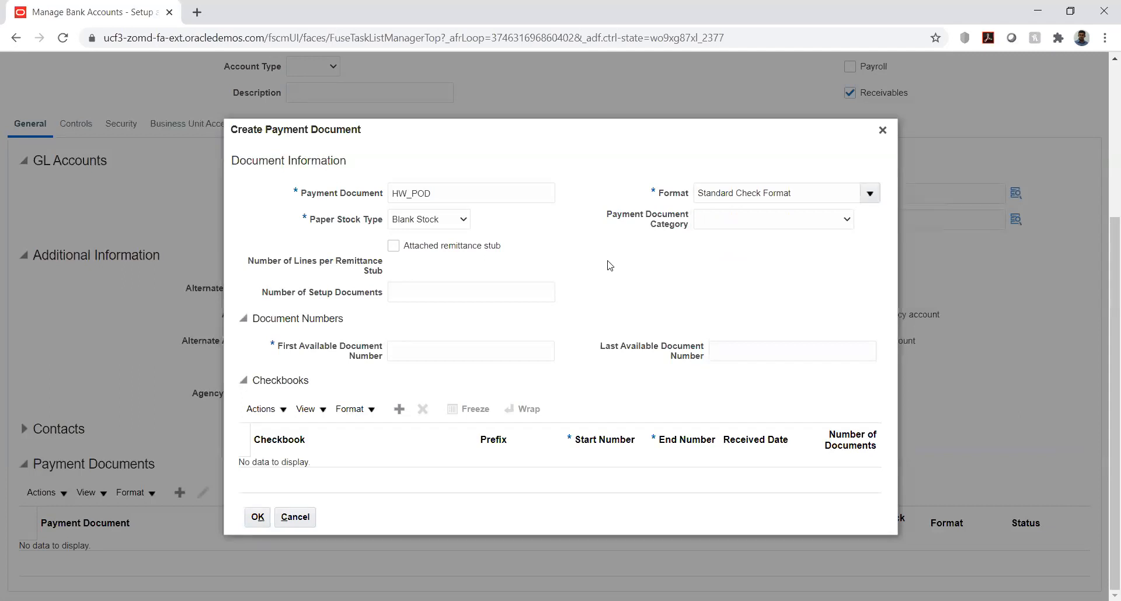
Step: Set the payment document's available numbers from 1 to 9,999 and confirm the document
{"action": "left_click", "coordinate": [432, 351]}
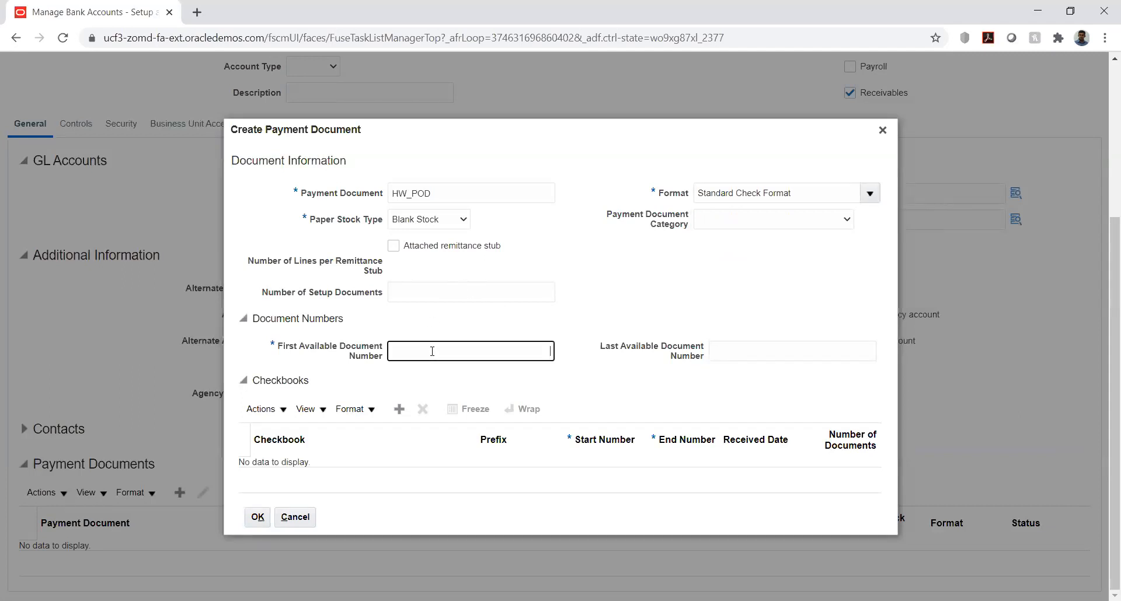
{"action": "type", "text": "1"}
{"action": "left_click", "coordinate": [813, 349]}
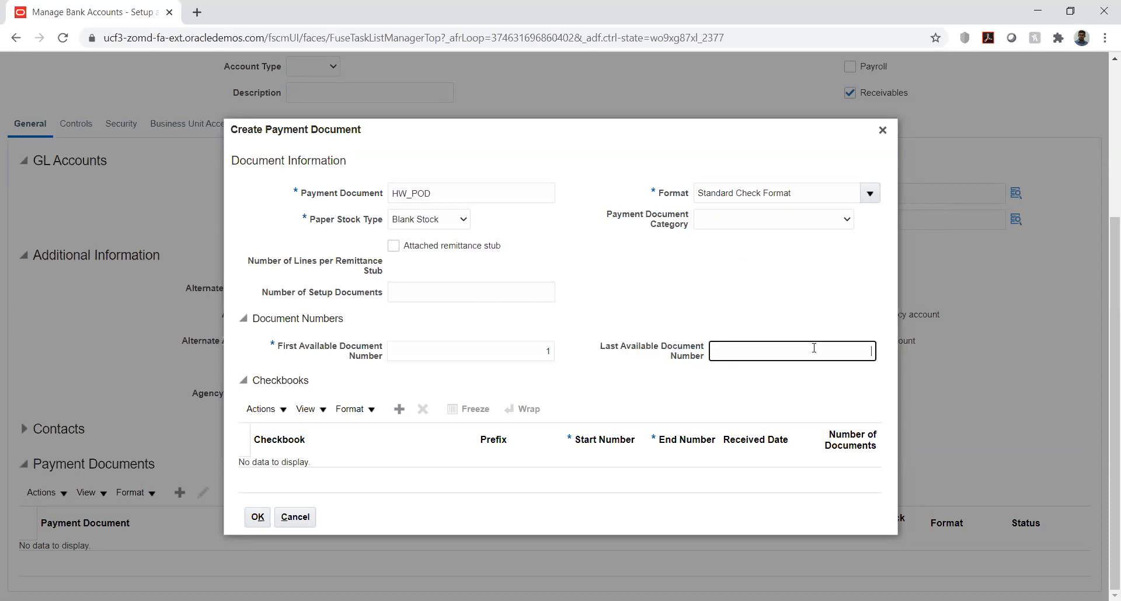
{"action": "type", "text": "9,999"}
{"action": "left_click", "coordinate": [795, 294]}
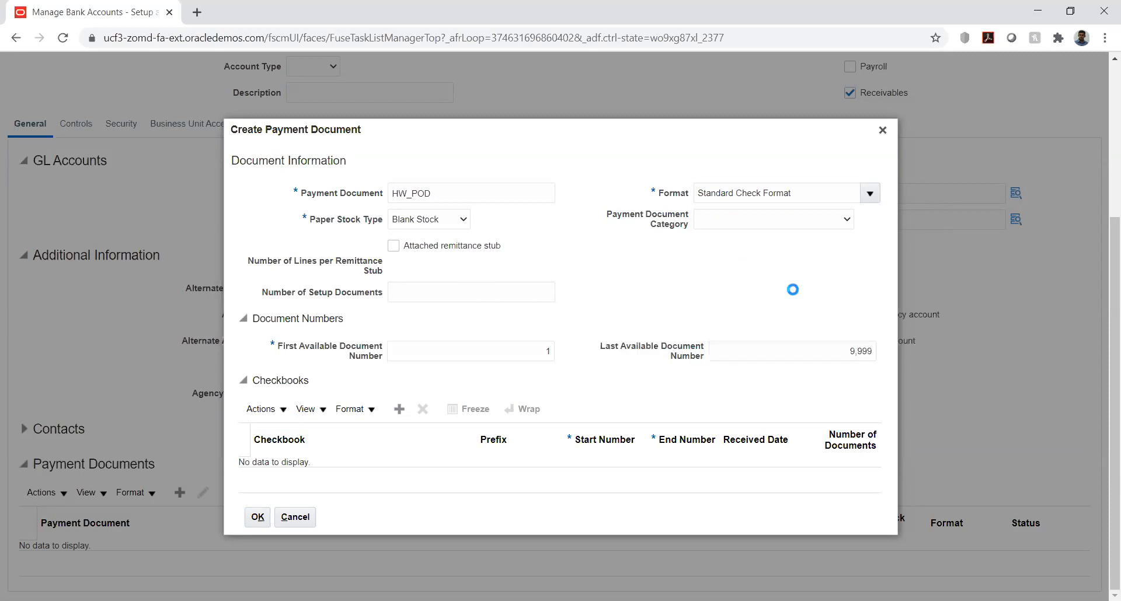
{"action": "left_click", "coordinate": [257, 517]}
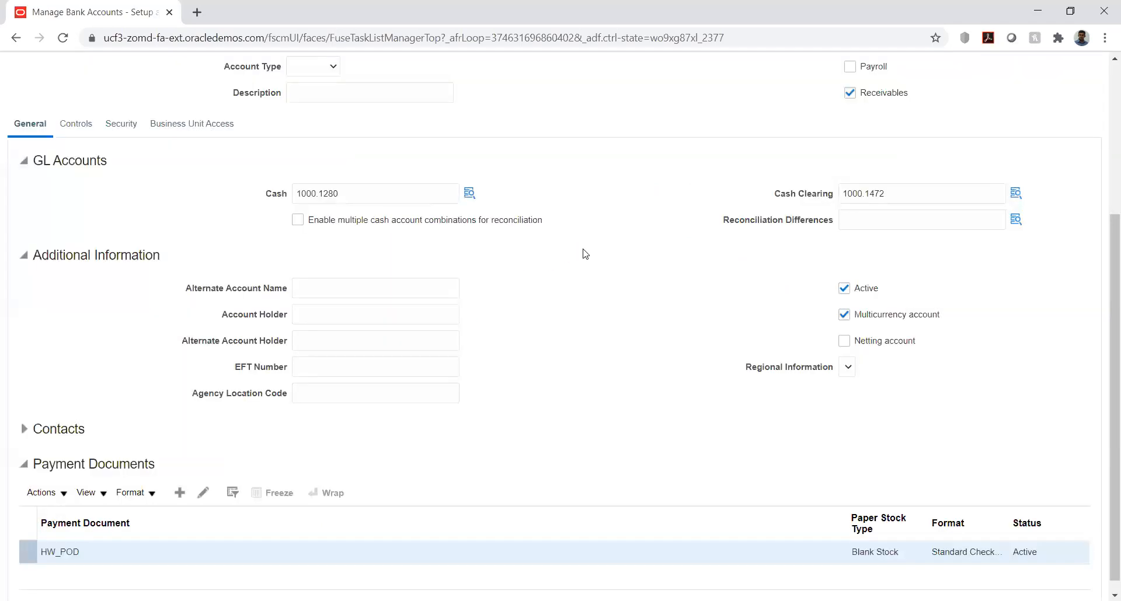
Step: Review the account's cash management and payables controls, including the reversal processing methods, and its user and role security settings
{"action": "scroll", "coordinate": [571, 336], "scroll_direction": "up", "scroll_amount": 4}
{"action": "scroll", "coordinate": [572, 336], "scroll_direction": "down", "scroll_amount": 2}
{"action": "left_click", "coordinate": [76, 205]}
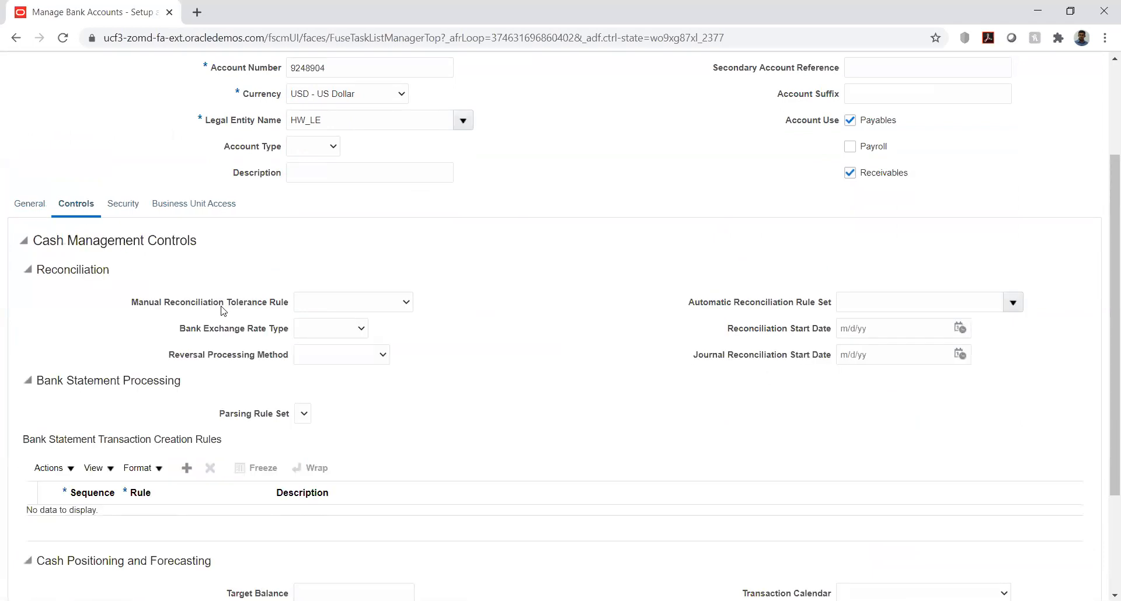
{"action": "scroll", "coordinate": [2, 315], "scroll_direction": "down", "scroll_amount": 3}
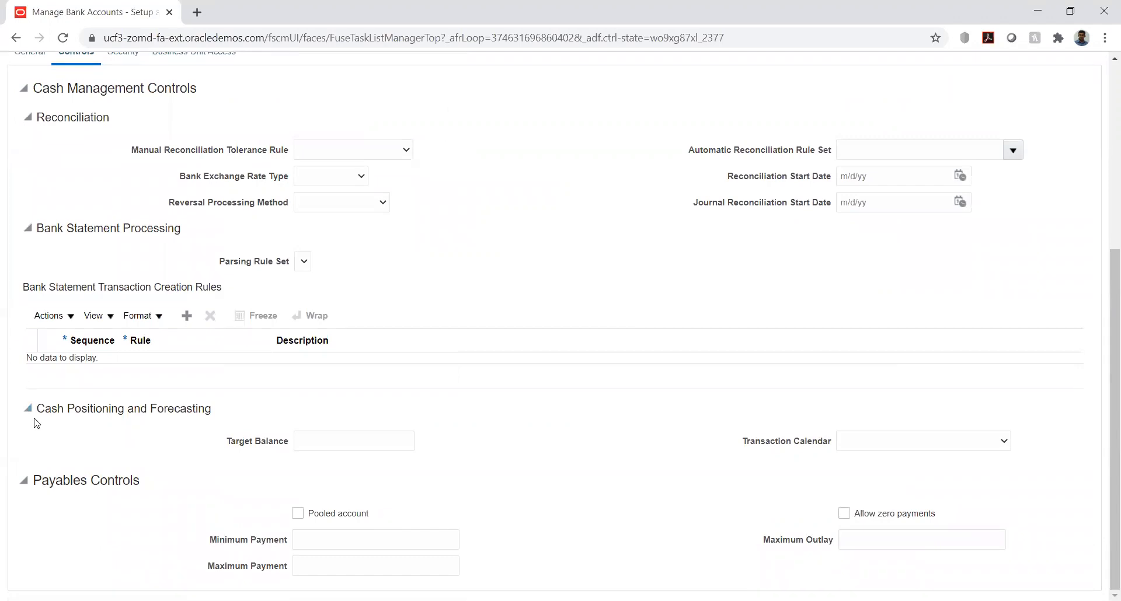
{"action": "scroll", "coordinate": [33, 419], "scroll_direction": "up", "scroll_amount": 5}
{"action": "scroll", "coordinate": [33, 419], "scroll_direction": "down", "scroll_amount": 4}
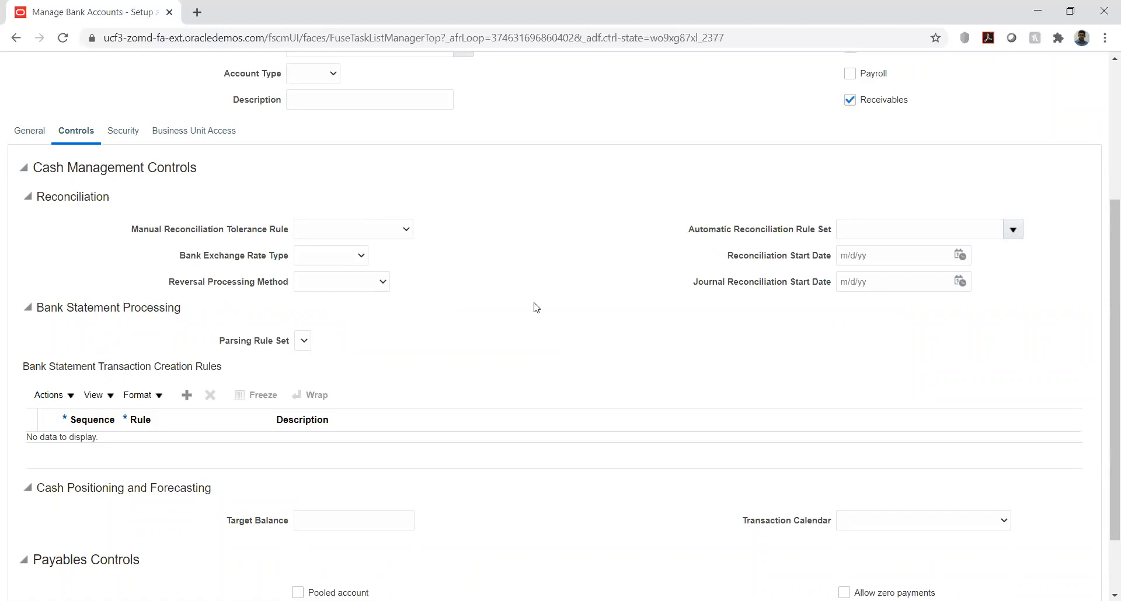
{"action": "left_click", "coordinate": [380, 284]}
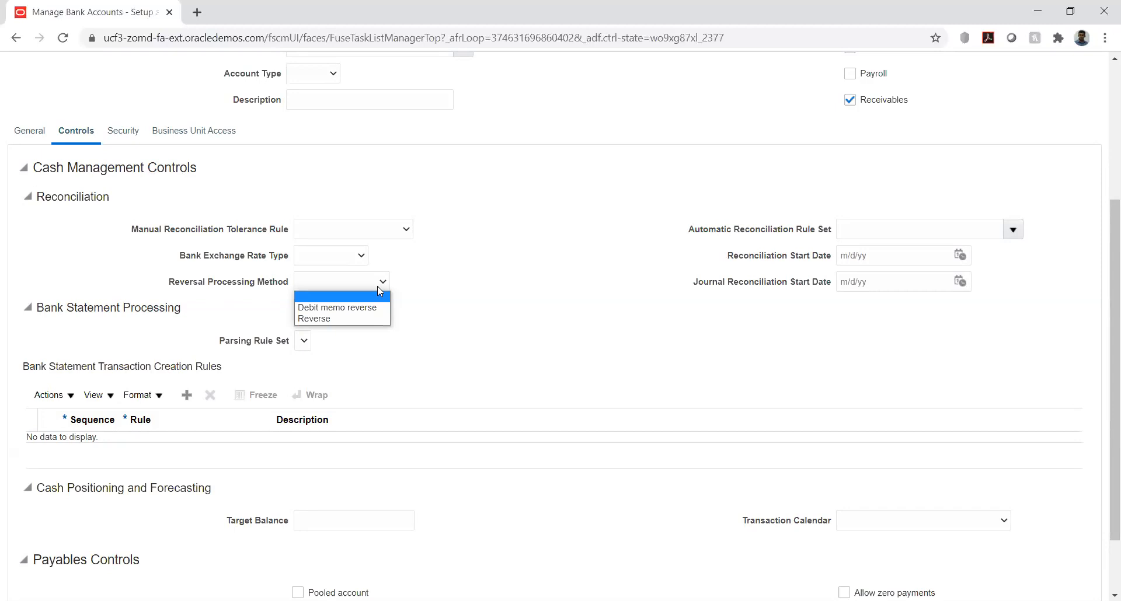
{"action": "left_click", "coordinate": [492, 275]}
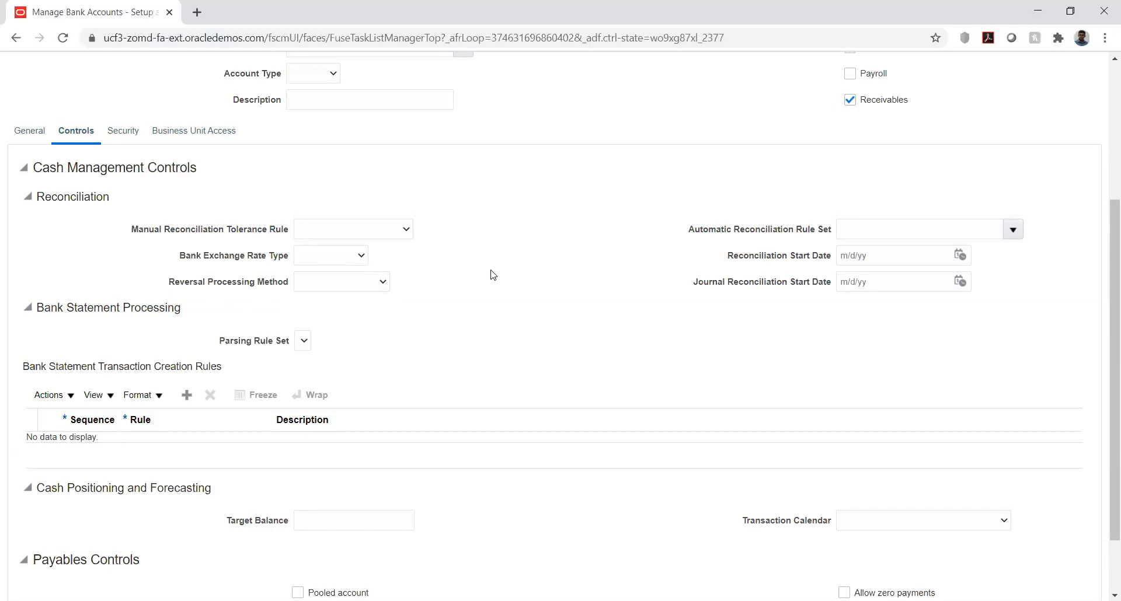
{"action": "scroll", "coordinate": [492, 275], "scroll_direction": "down", "scroll_amount": 1}
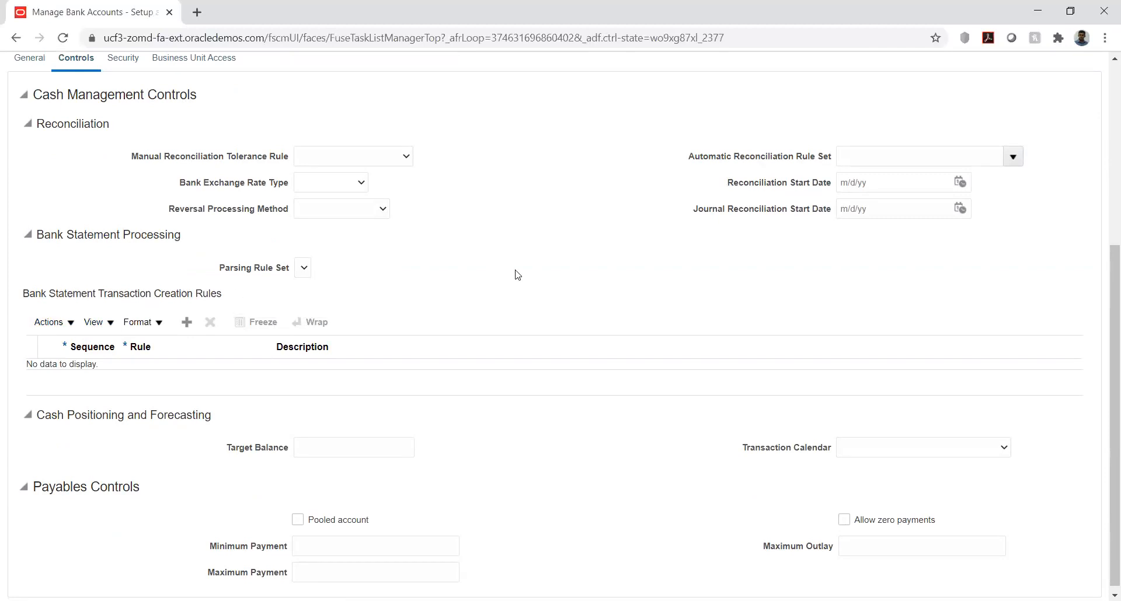
{"action": "scroll", "coordinate": [420, 285], "scroll_direction": "up", "scroll_amount": 5}
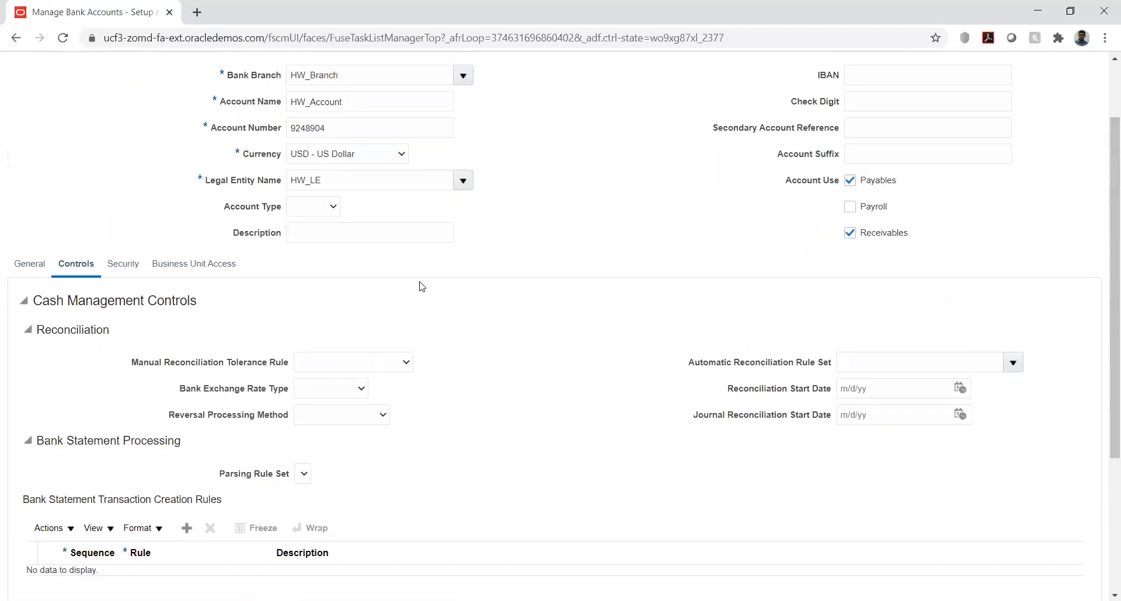
{"action": "scroll", "coordinate": [376, 350], "scroll_direction": "down", "scroll_amount": 3}
{"action": "scroll", "coordinate": [375, 350], "scroll_direction": "up", "scroll_amount": 3}
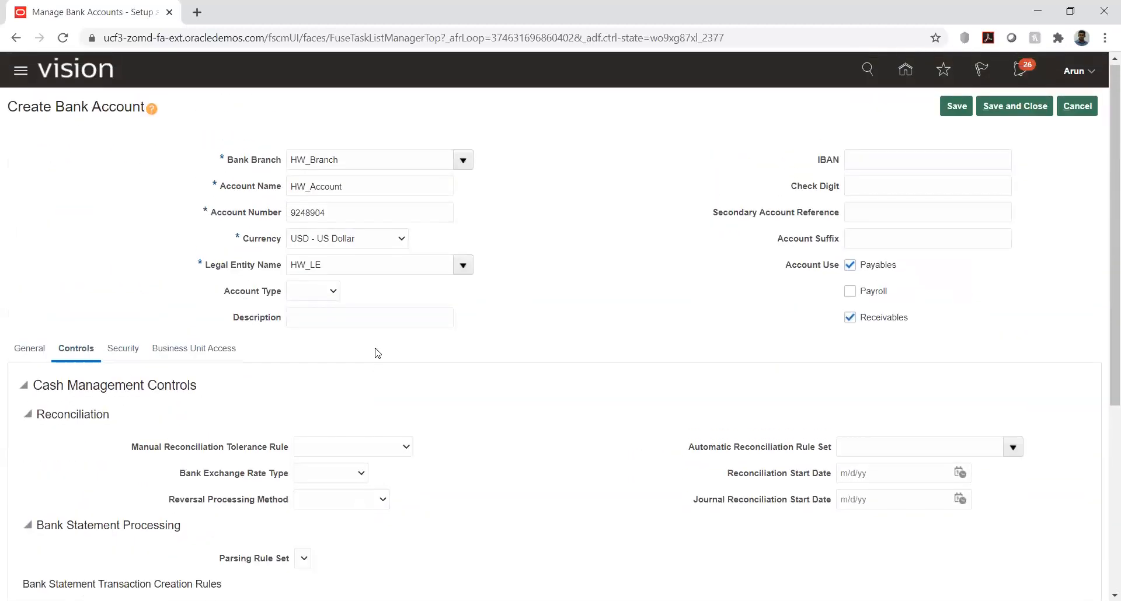
{"action": "left_click", "coordinate": [130, 351]}
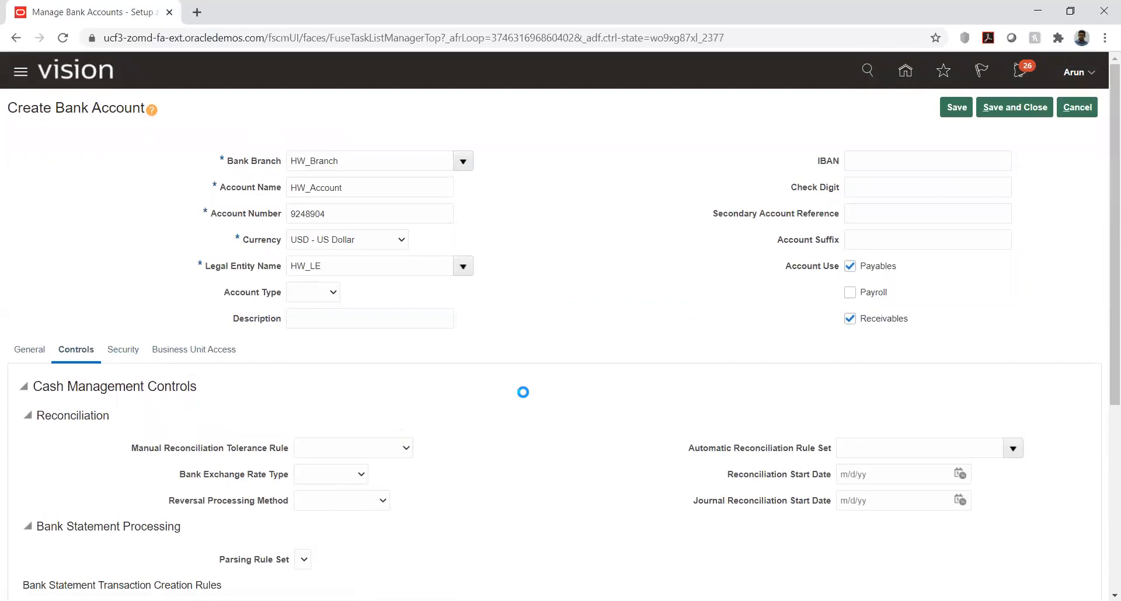
{"action": "scroll", "coordinate": [108, 266], "scroll_direction": "down", "scroll_amount": 1}
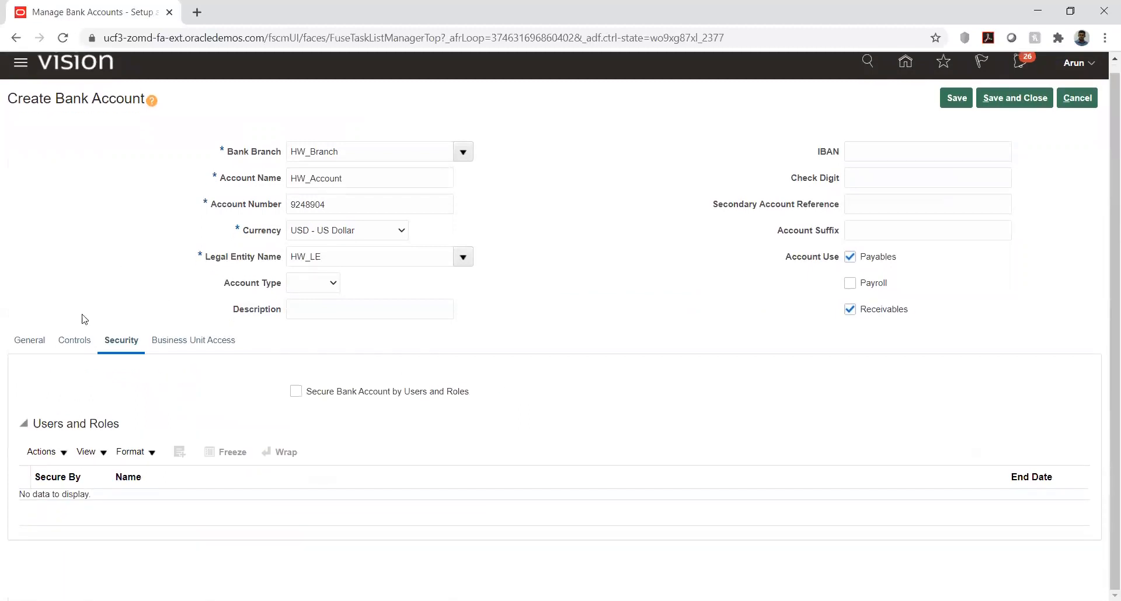
Step: Grant business unit HW_BU1 access to the bank account, keeping the default GL accounts
{"action": "left_click", "coordinate": [174, 344]}
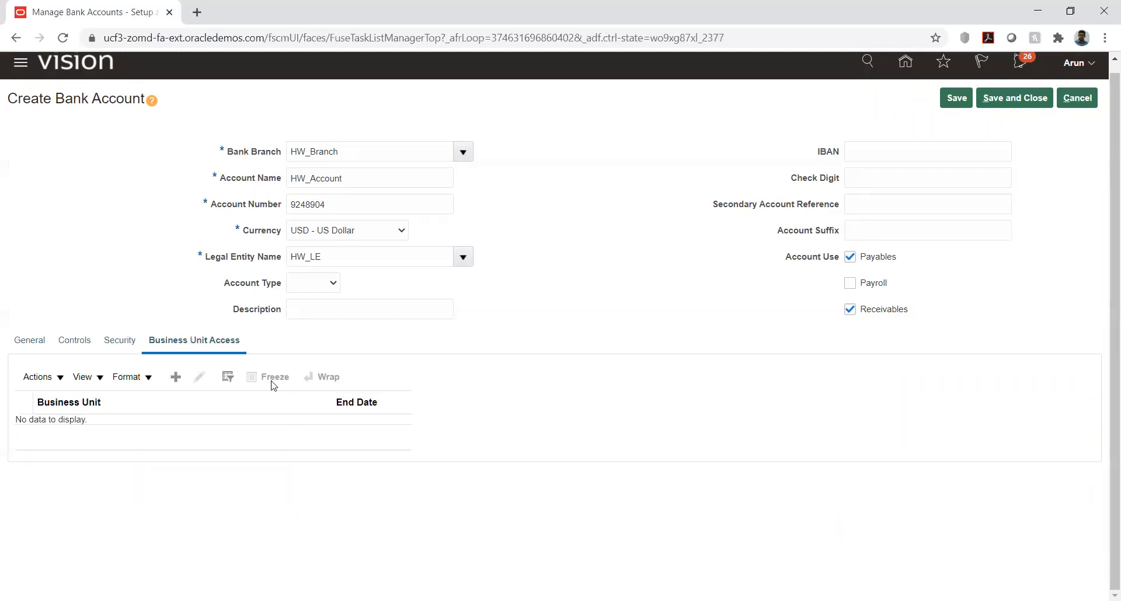
{"action": "left_click", "coordinate": [175, 376]}
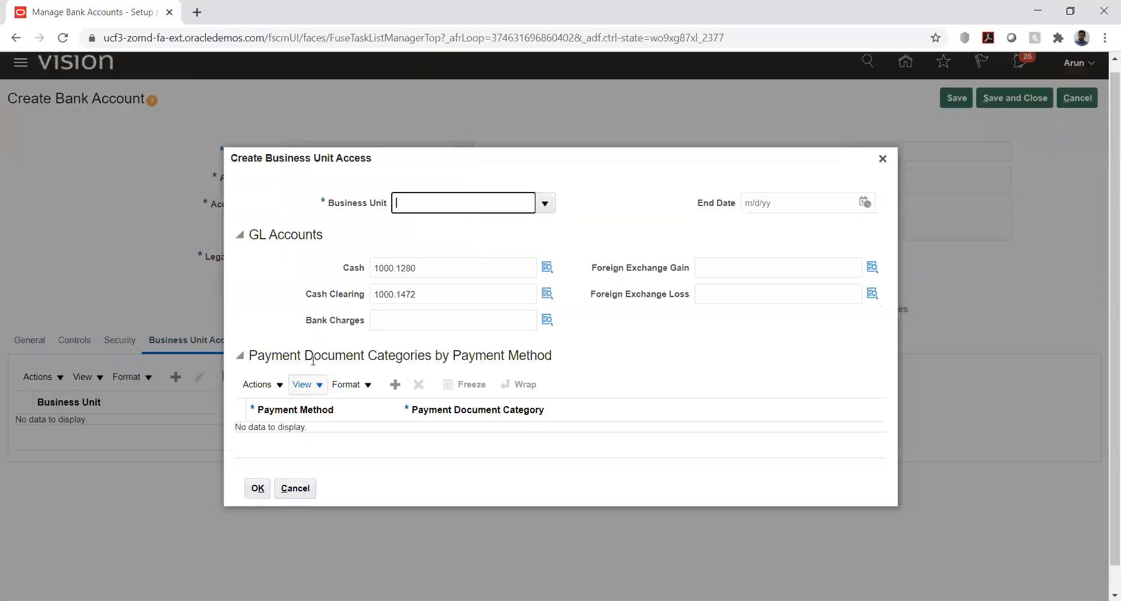
{"action": "left_click", "coordinate": [548, 203]}
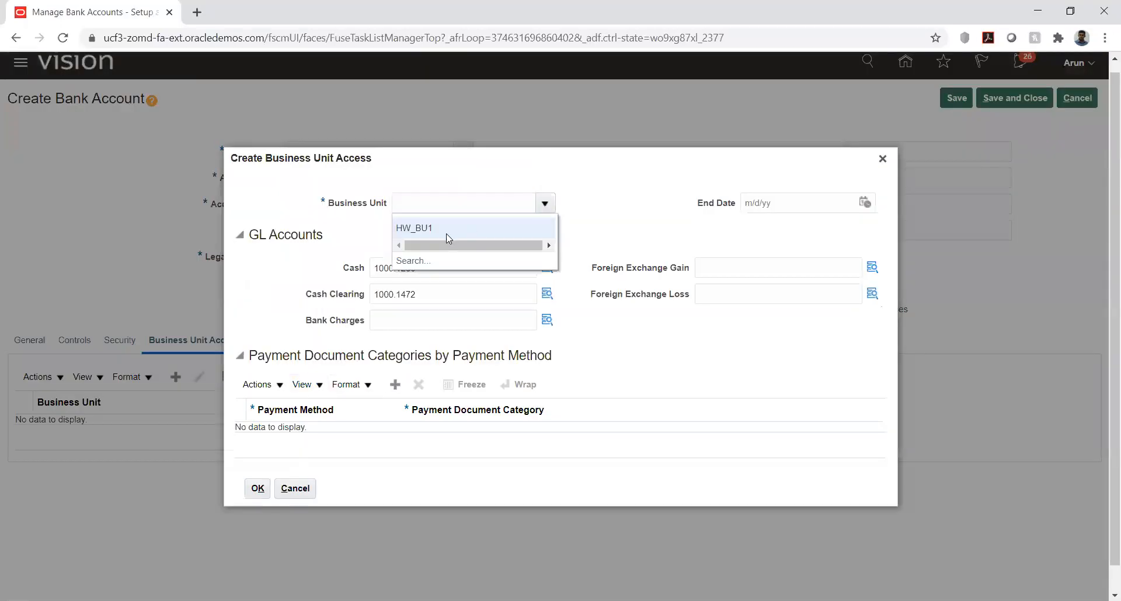
{"action": "left_click", "coordinate": [431, 225]}
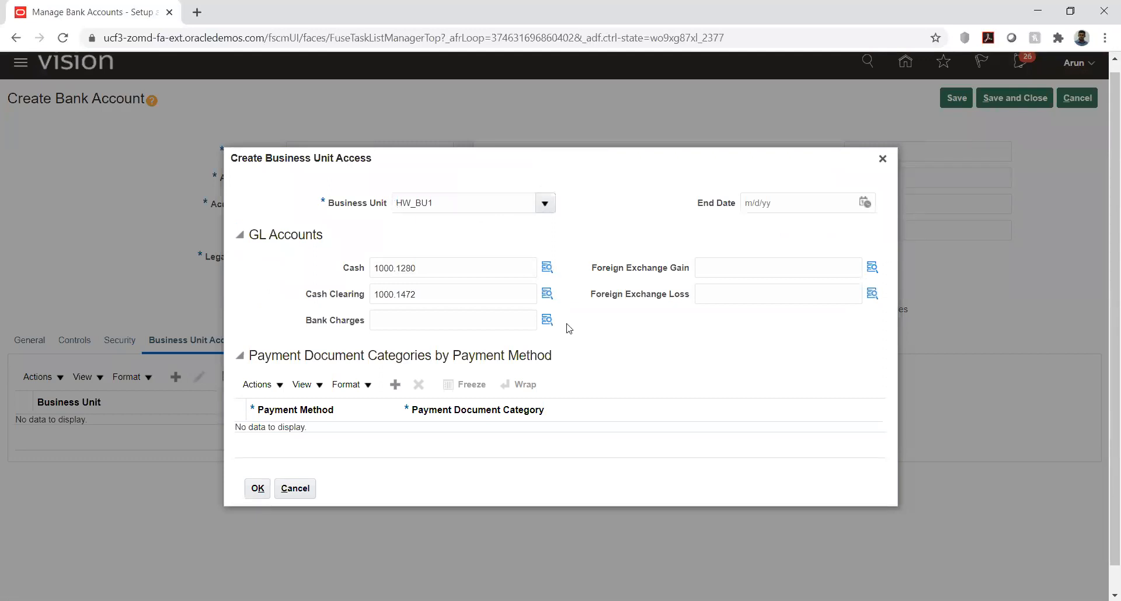
{"action": "scroll", "coordinate": [576, 342], "scroll_direction": "down", "scroll_amount": 1}
{"action": "scroll", "coordinate": [577, 344], "scroll_direction": "up", "scroll_amount": 1}
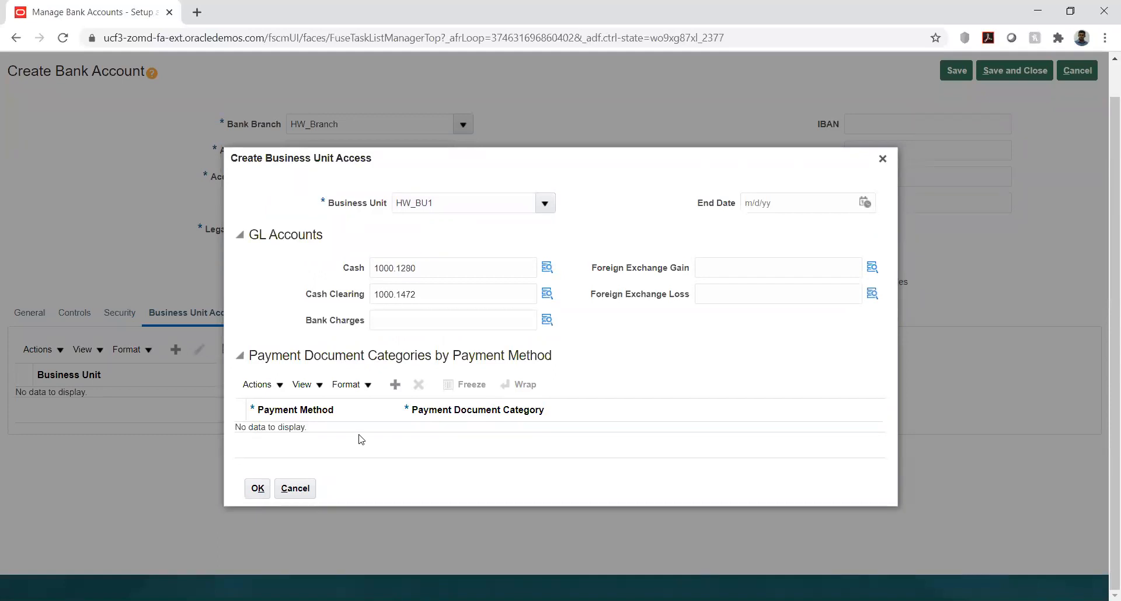
{"action": "left_click", "coordinate": [256, 490]}
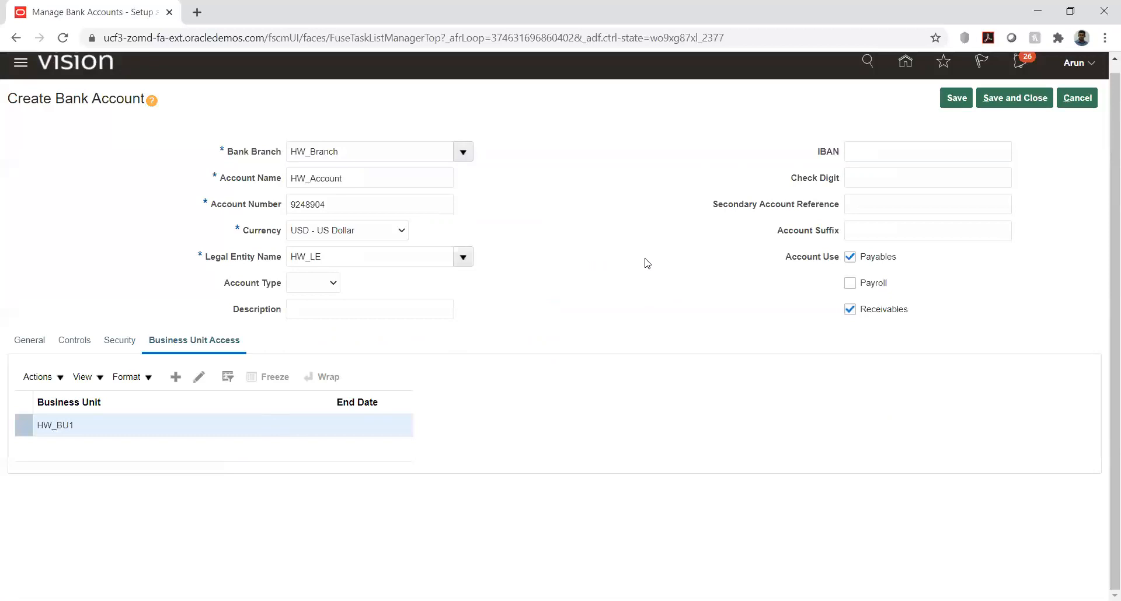
Step: Save and close the HW_Account bank account, acknowledge the confirmations, and return to the HW Implementation project's task list
{"action": "left_click", "coordinate": [956, 98]}
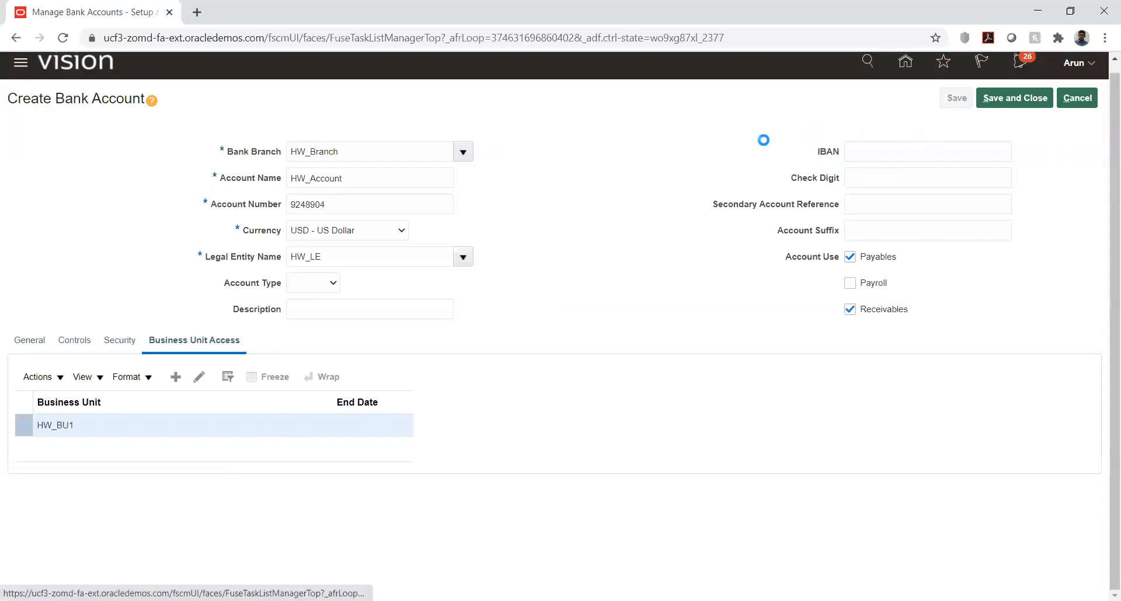
{"action": "left_click", "coordinate": [595, 214]}
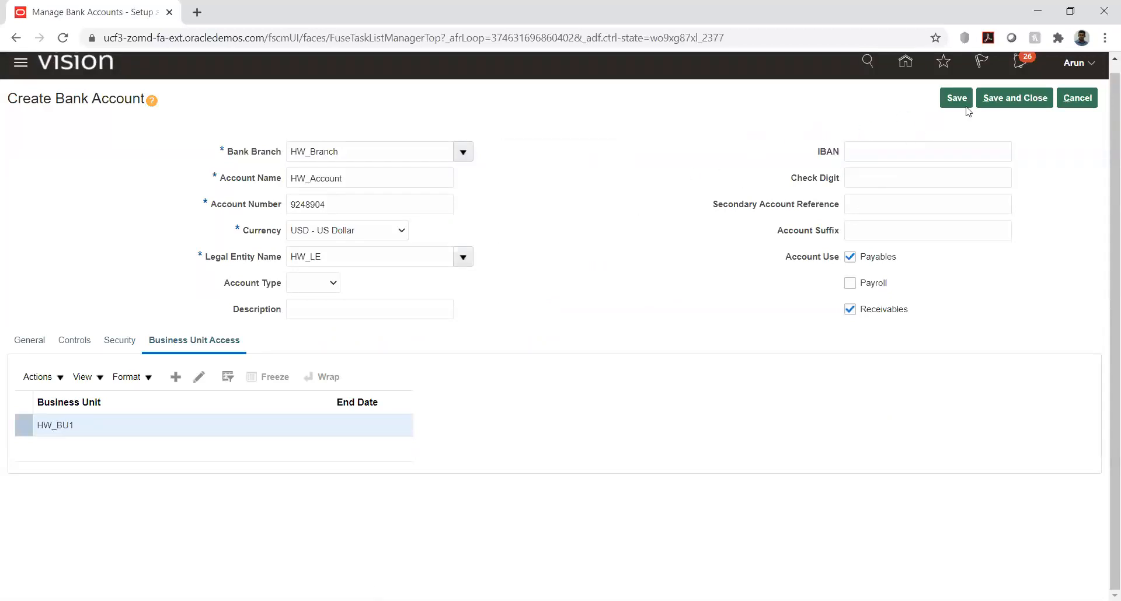
{"action": "left_click", "coordinate": [1004, 100]}
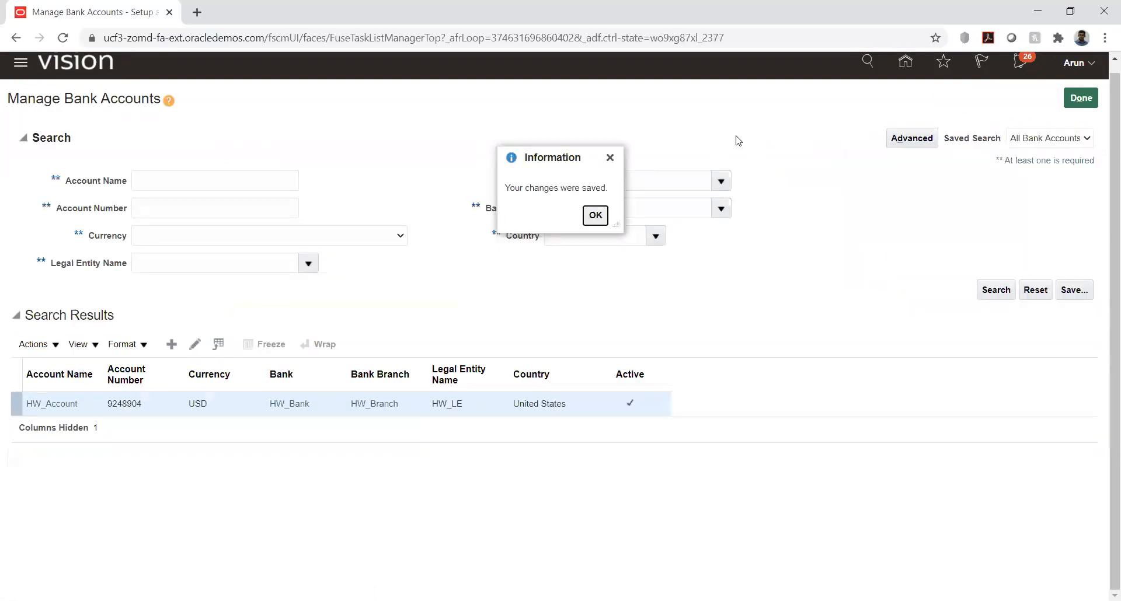
{"action": "left_click", "coordinate": [596, 215]}
{"action": "left_click", "coordinate": [1080, 99]}
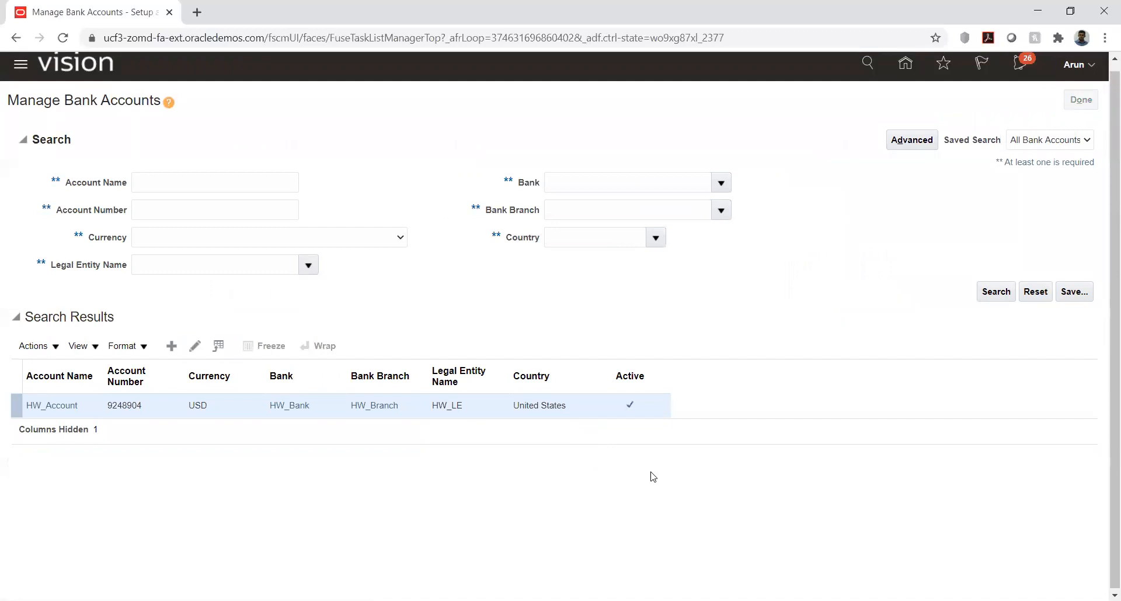
{"action": "key", "text": "alt+Tab"}
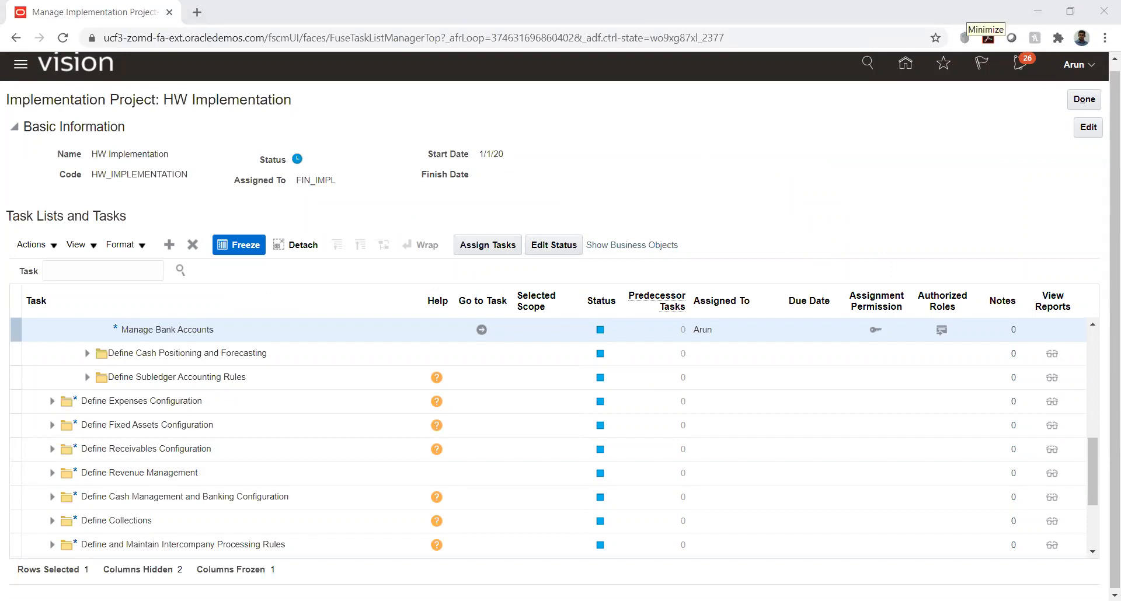
{"action": "left_click", "coordinate": [609, 183]}
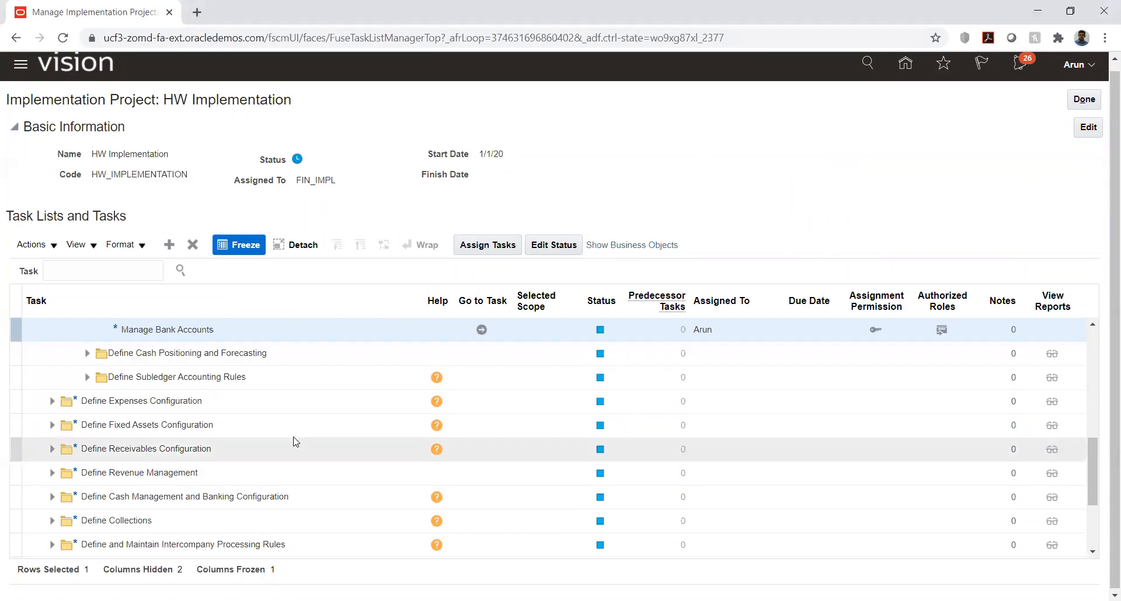
Step: Search the implementation project's tasks for %data%user% and look through the matching tasks
{"action": "scroll", "coordinate": [238, 401], "scroll_direction": "up", "scroll_amount": 2}
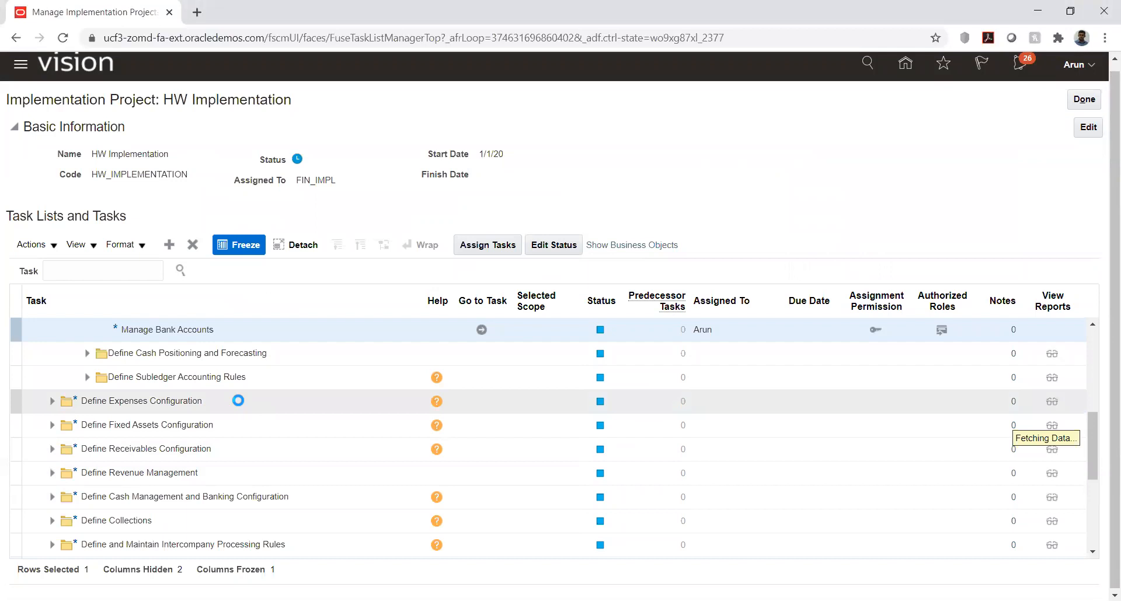
{"action": "left_click", "coordinate": [101, 272]}
{"action": "type", "text": "%"}
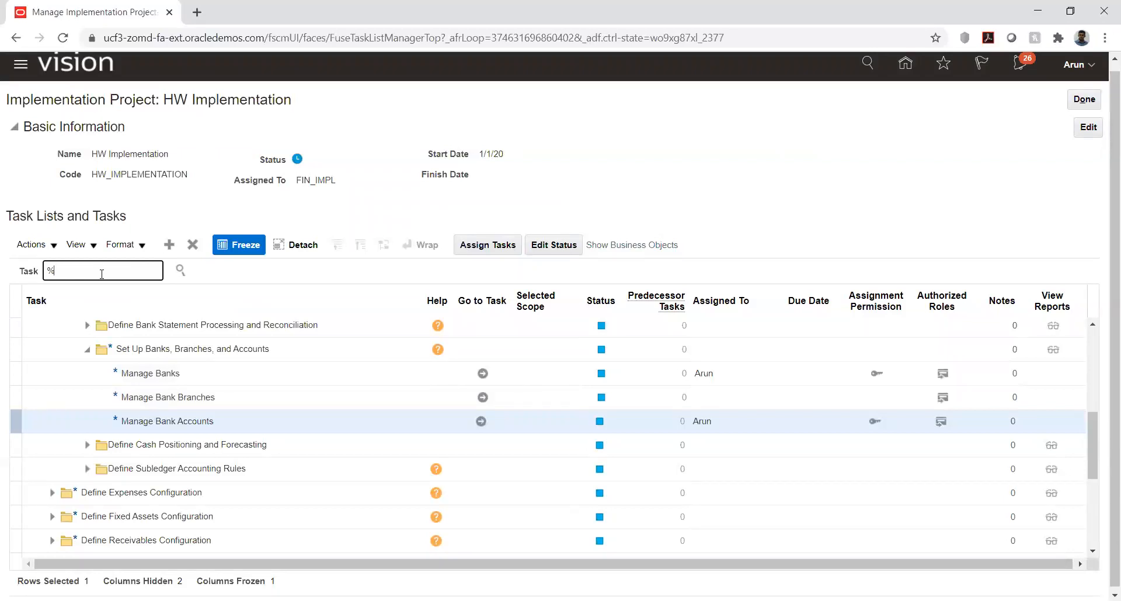
{"action": "type", "text": "o"}
{"action": "type", "text": "ata"}
{"action": "type", "text": "%"}
{"action": "type", "text": "user"}
{"action": "type", "text": "%"}
{"action": "key", "text": "Return"}
{"action": "scroll", "coordinate": [95, 349], "scroll_direction": "down", "scroll_amount": 1}
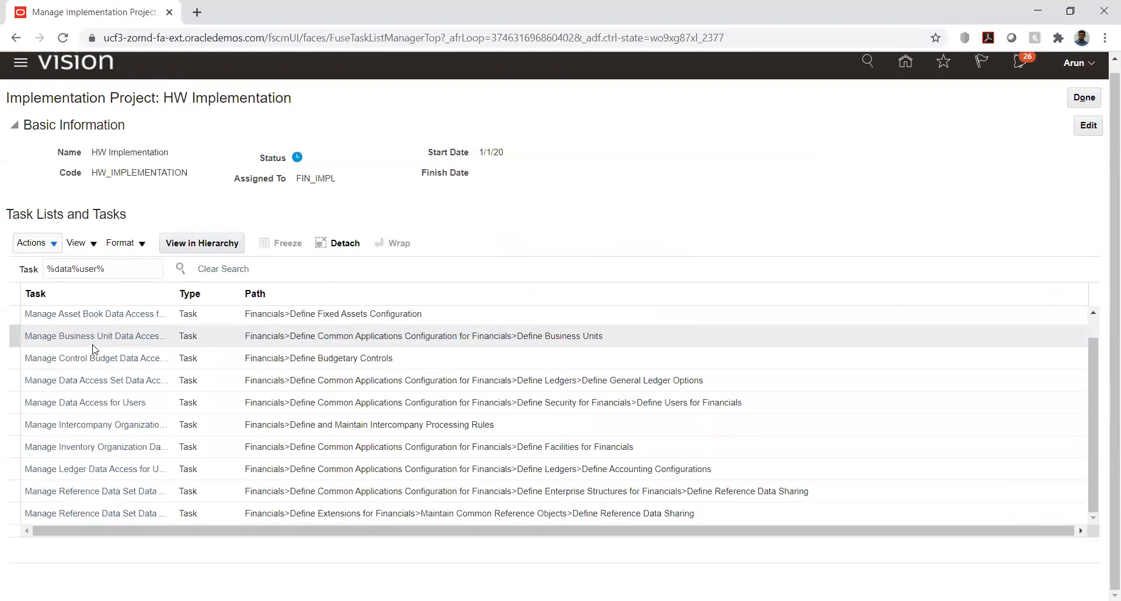
Step: Change the task search to %data%acces% and open the Manage Data Access for Users task
{"action": "left_click_drag", "start_coordinate": [105, 269], "coordinate": [97, 270]}
{"action": "double_click", "coordinate": [92, 269]}
{"action": "type", "text": "acces"}
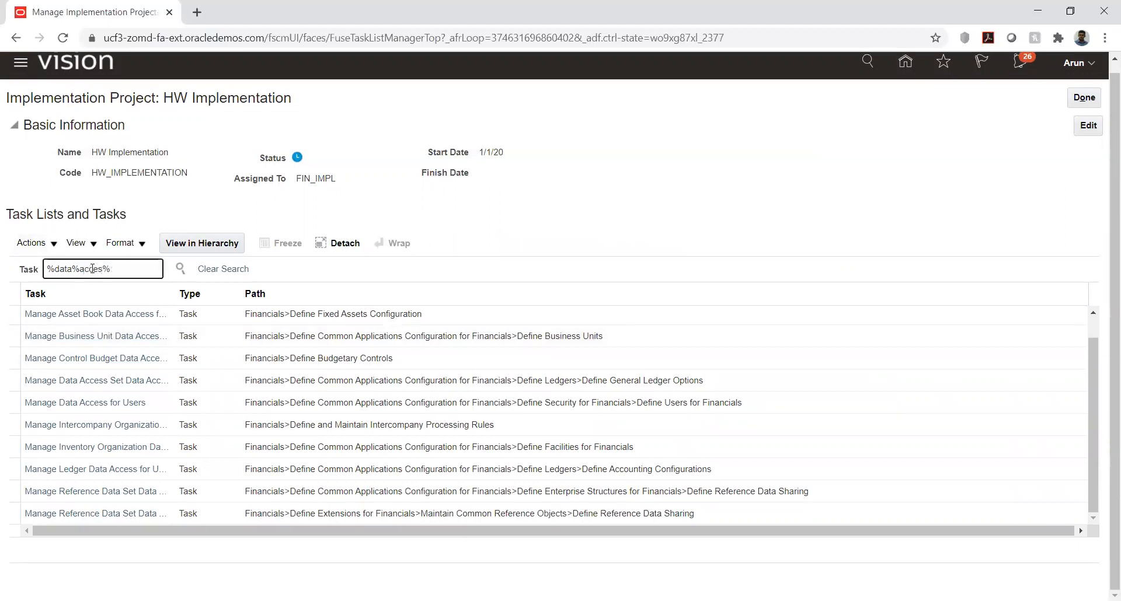
{"action": "key", "text": "Return"}
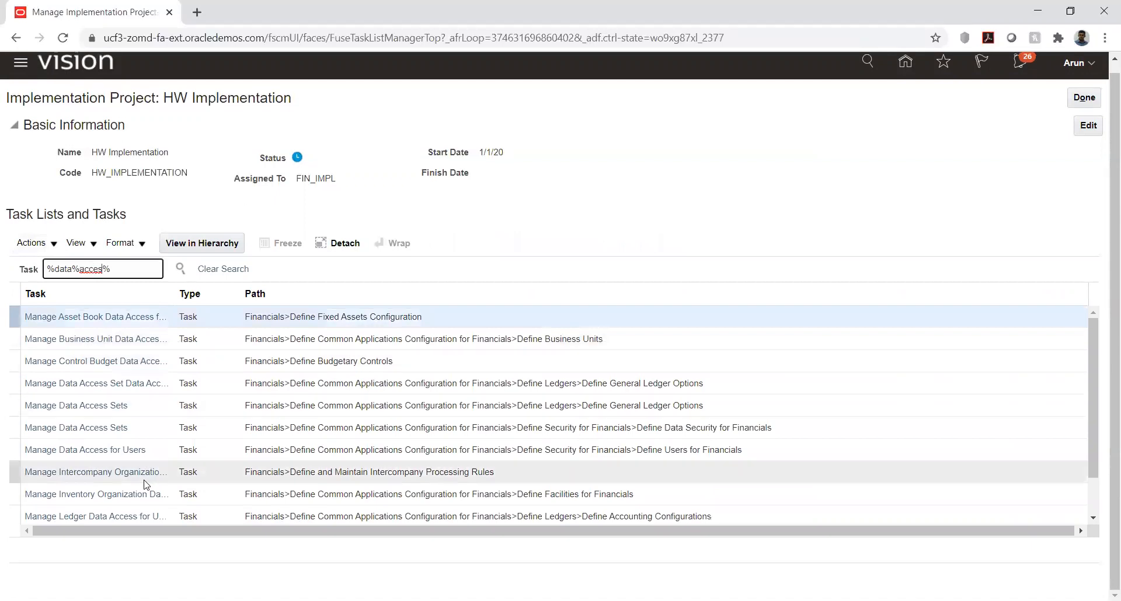
{"action": "left_click", "coordinate": [110, 448]}
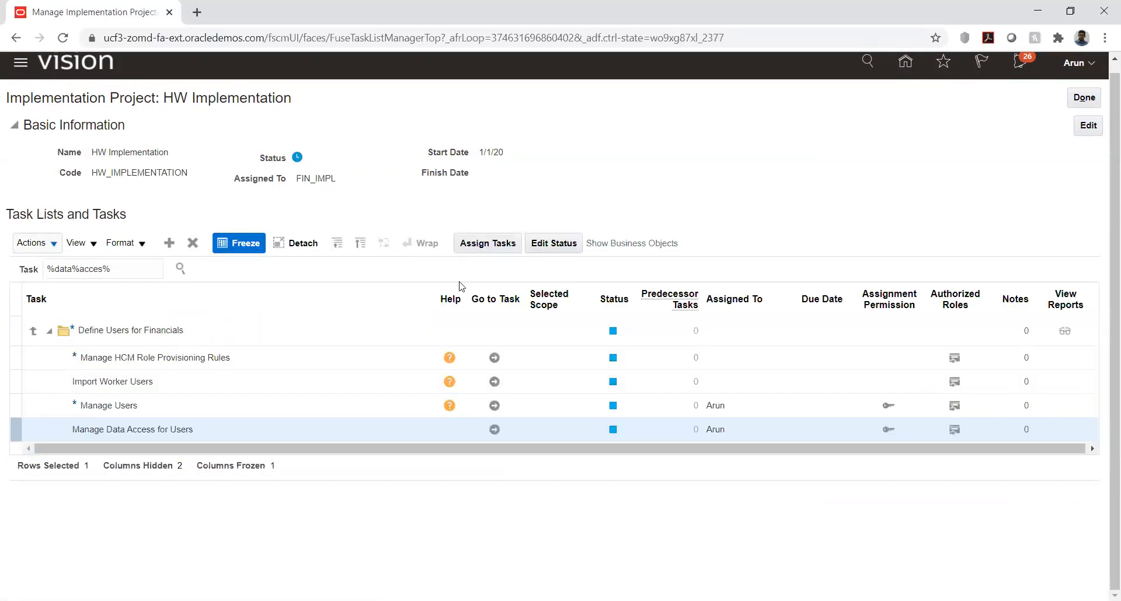
{"action": "left_click", "coordinate": [494, 429]}
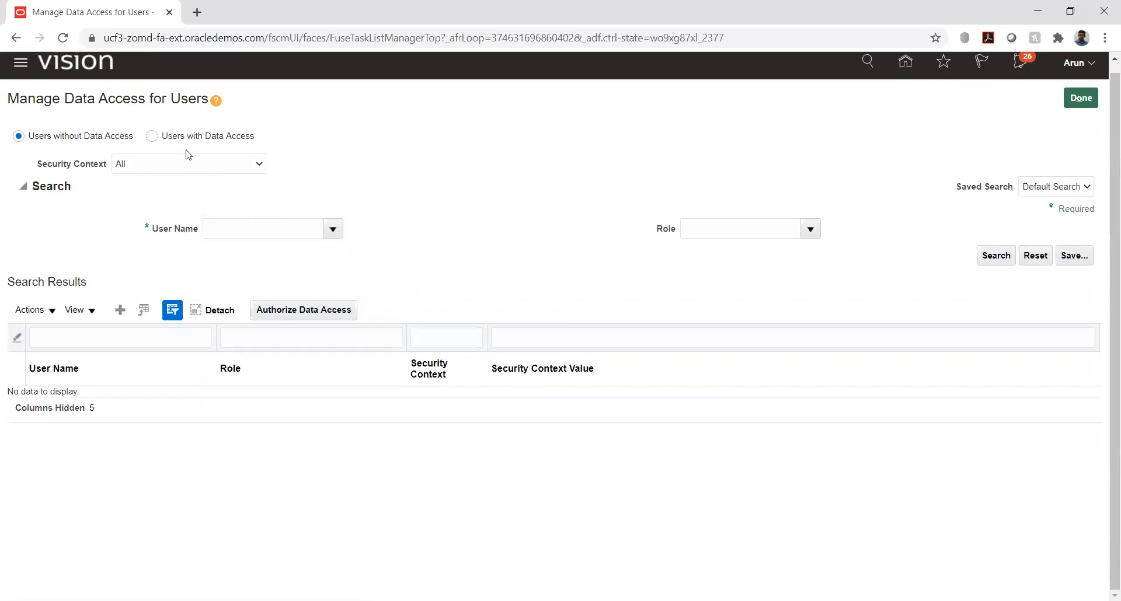
Step: Search users with data access by the signed-in user's name, review the assigned roles and security contexts, and return to the project
{"action": "left_click", "coordinate": [151, 136]}
{"action": "left_click", "coordinate": [243, 230]}
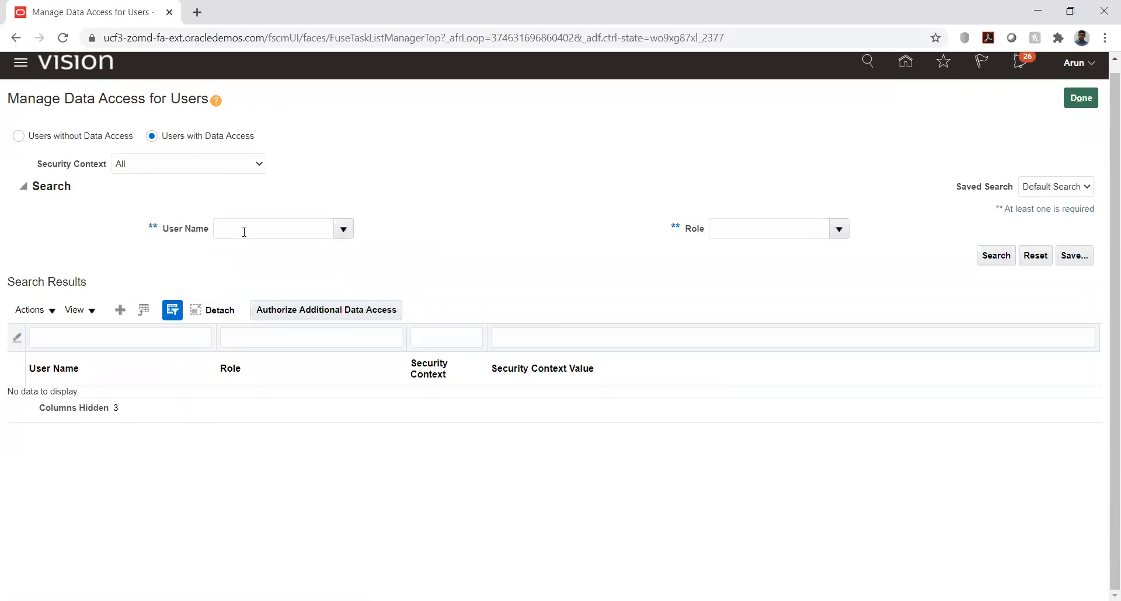
{"action": "left_click", "coordinate": [244, 232]}
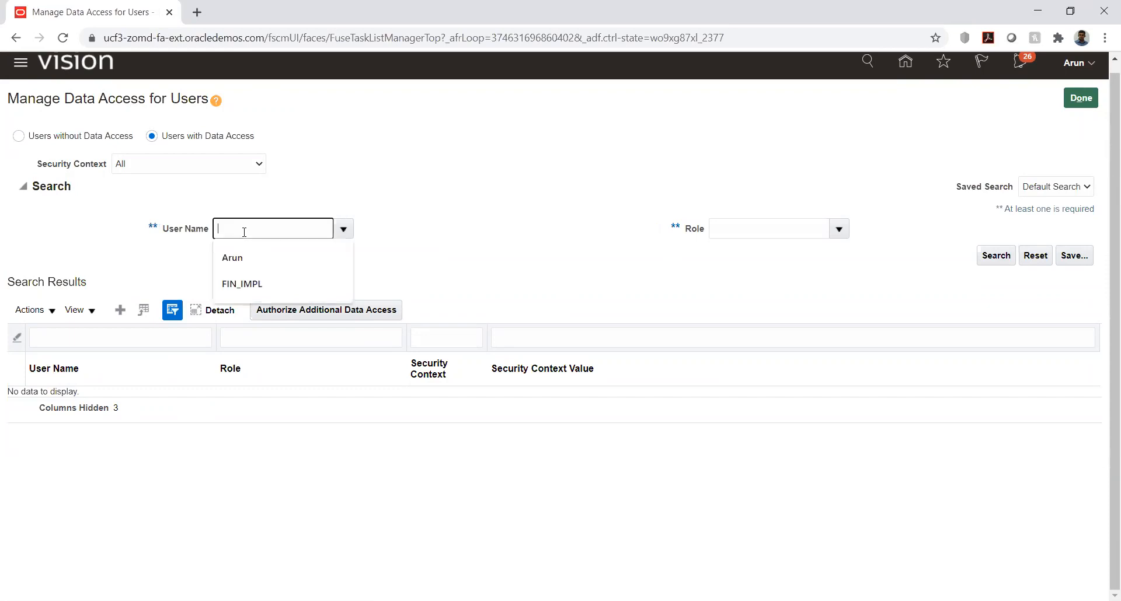
{"action": "left_click", "coordinate": [253, 257]}
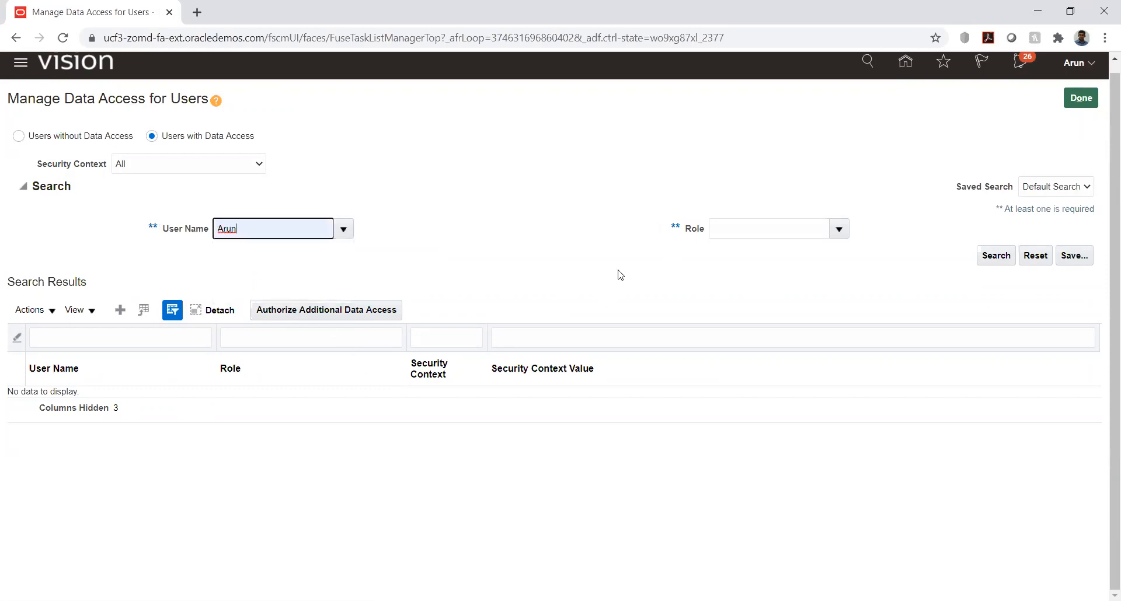
{"action": "left_click", "coordinate": [995, 255]}
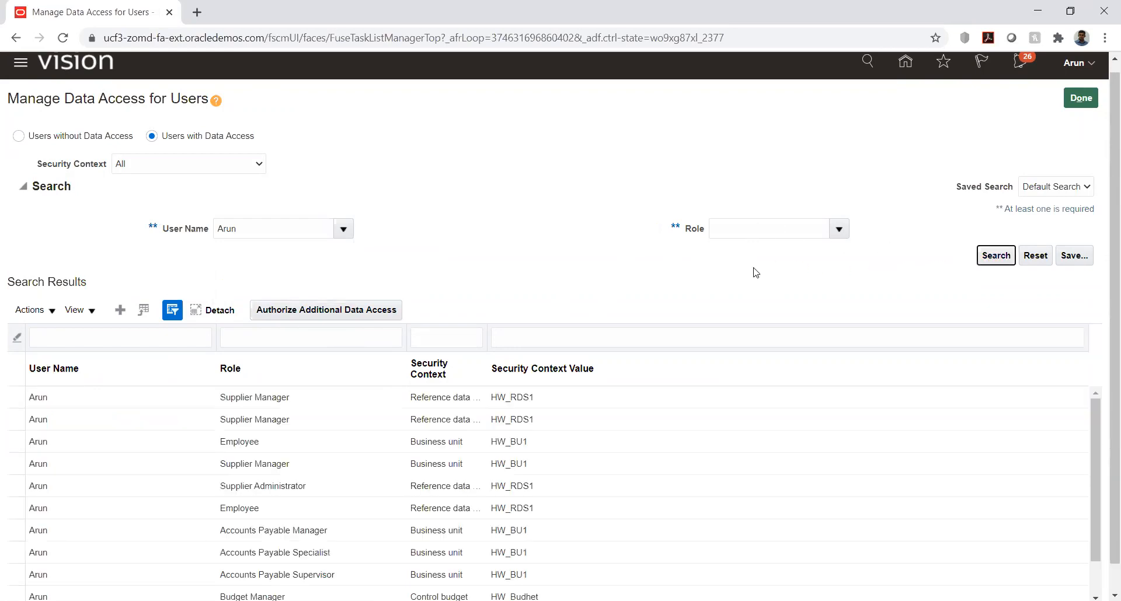
{"action": "scroll", "coordinate": [203, 438], "scroll_direction": "down", "scroll_amount": 1}
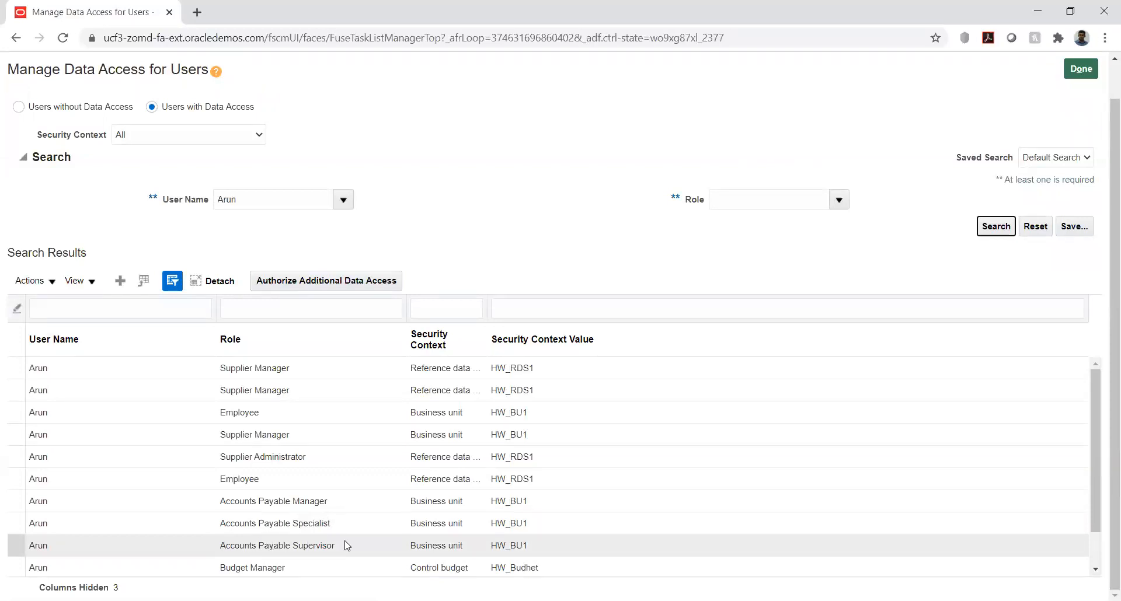
{"action": "left_click", "coordinate": [640, 254]}
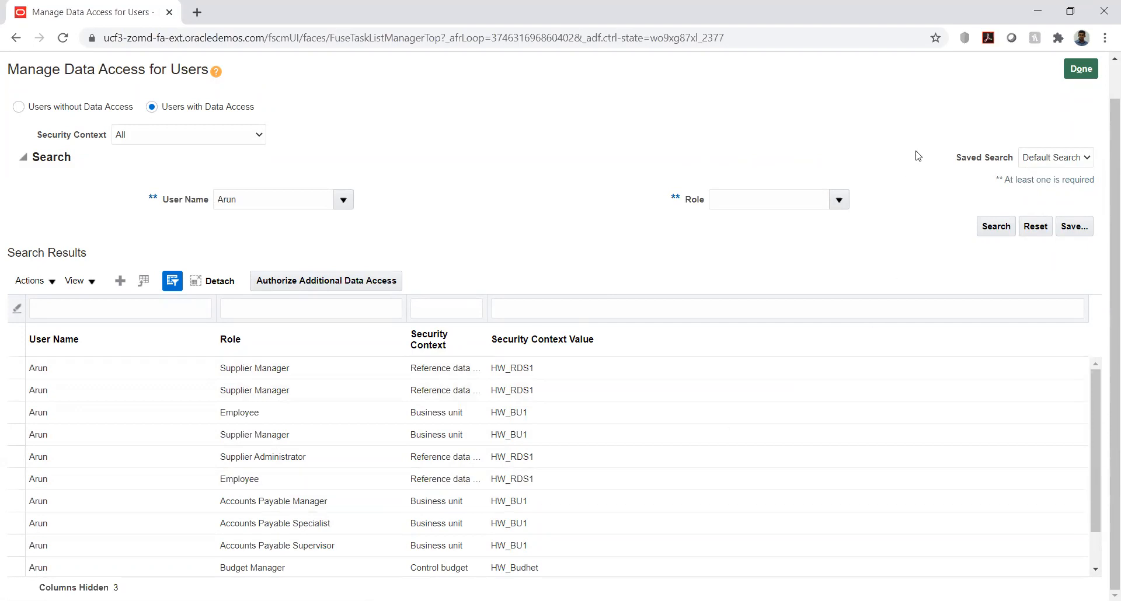
{"action": "scroll", "coordinate": [1015, 95], "scroll_direction": "up", "scroll_amount": 1}
{"action": "left_click", "coordinate": [1080, 107]}
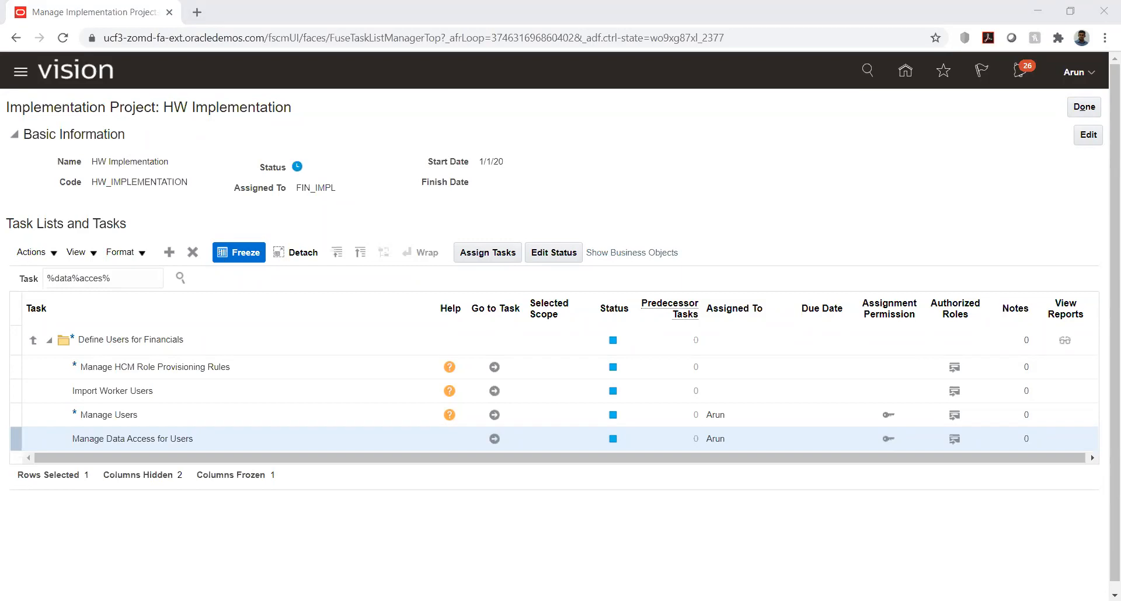
{"action": "left_click", "coordinate": [440, 339]}
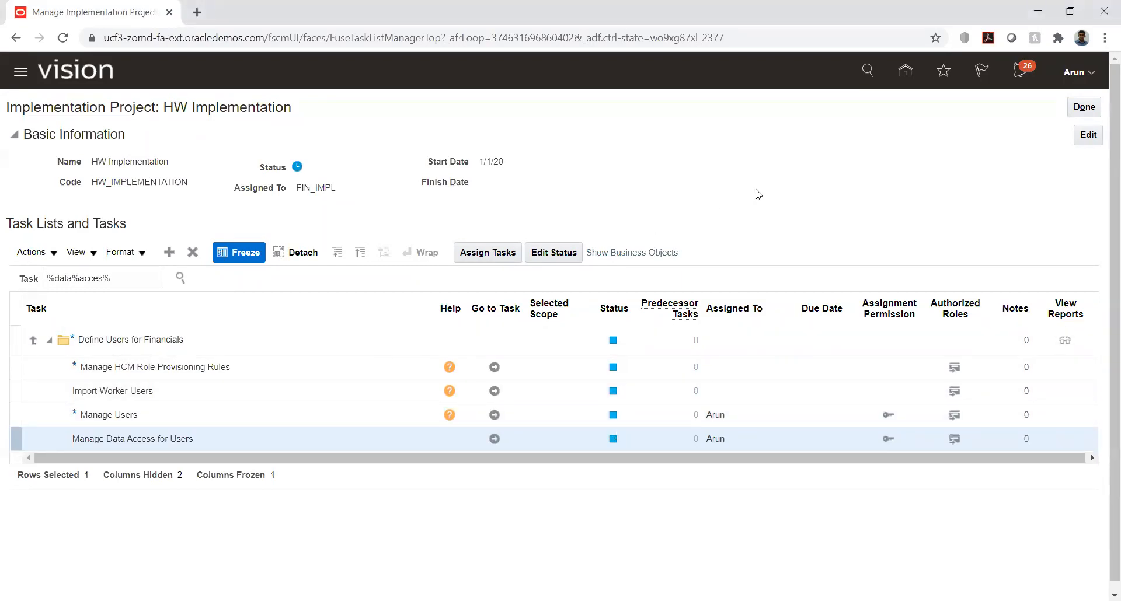
Step: Return to the home page and open the Invoices work area under Payables
{"action": "left_click", "coordinate": [905, 70]}
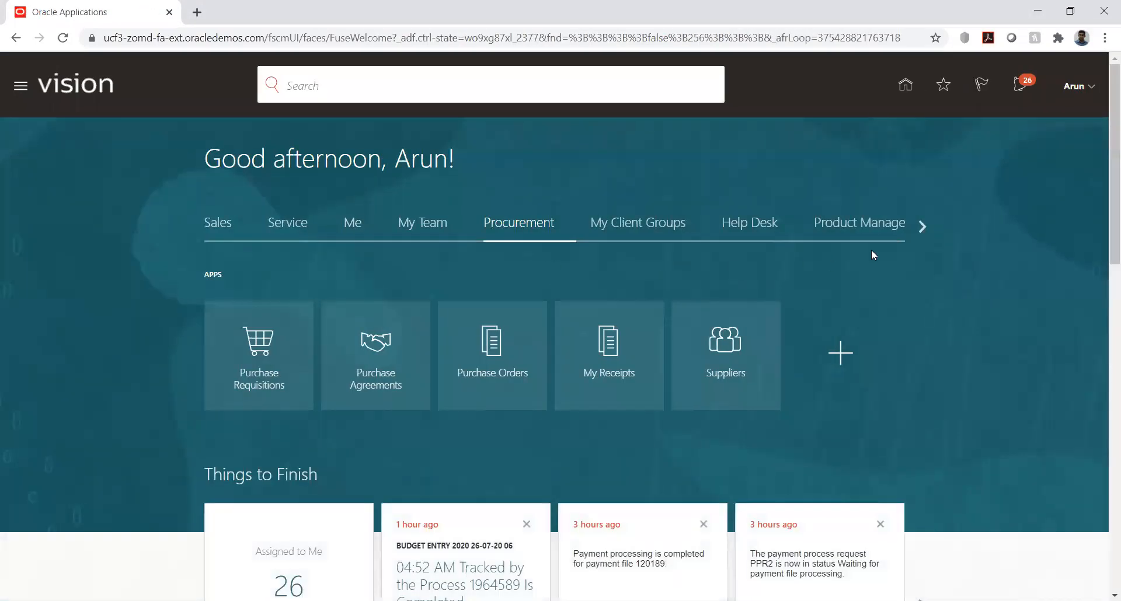
{"action": "left_click", "coordinate": [923, 227]}
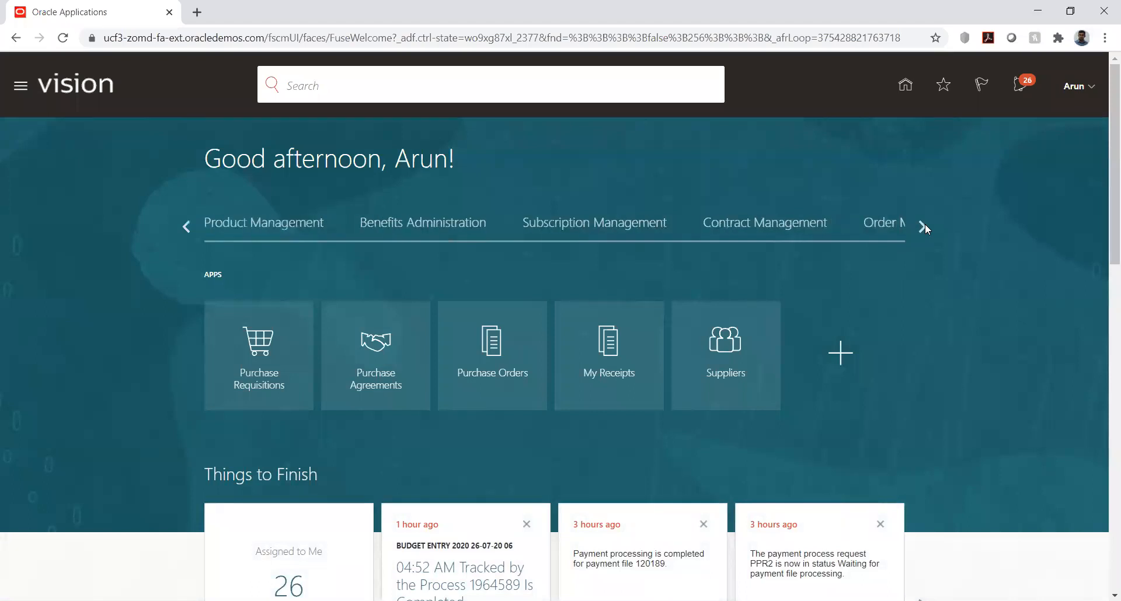
{"action": "left_click", "coordinate": [923, 226]}
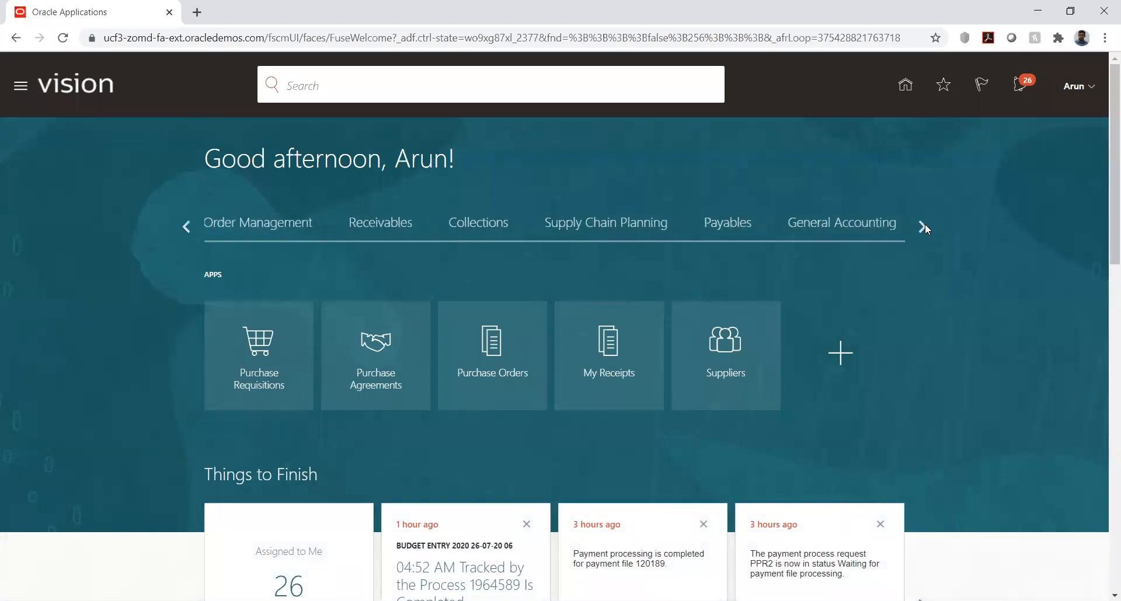
{"action": "left_click", "coordinate": [737, 232]}
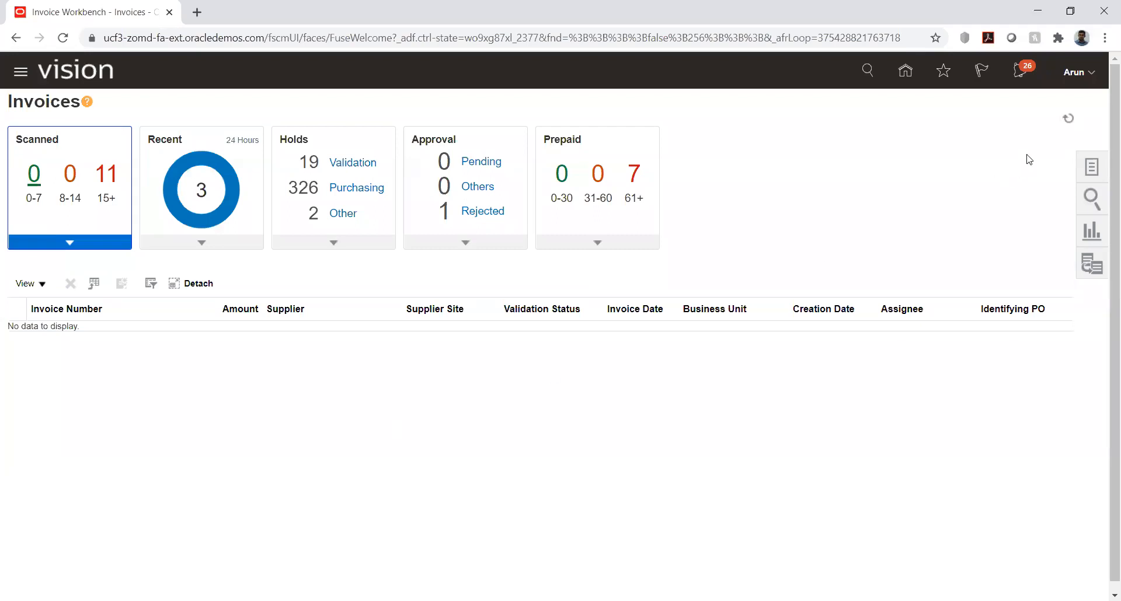
Step: Start creating a new invoice from the Invoices work area's tasks
{"action": "left_click", "coordinate": [1091, 168]}
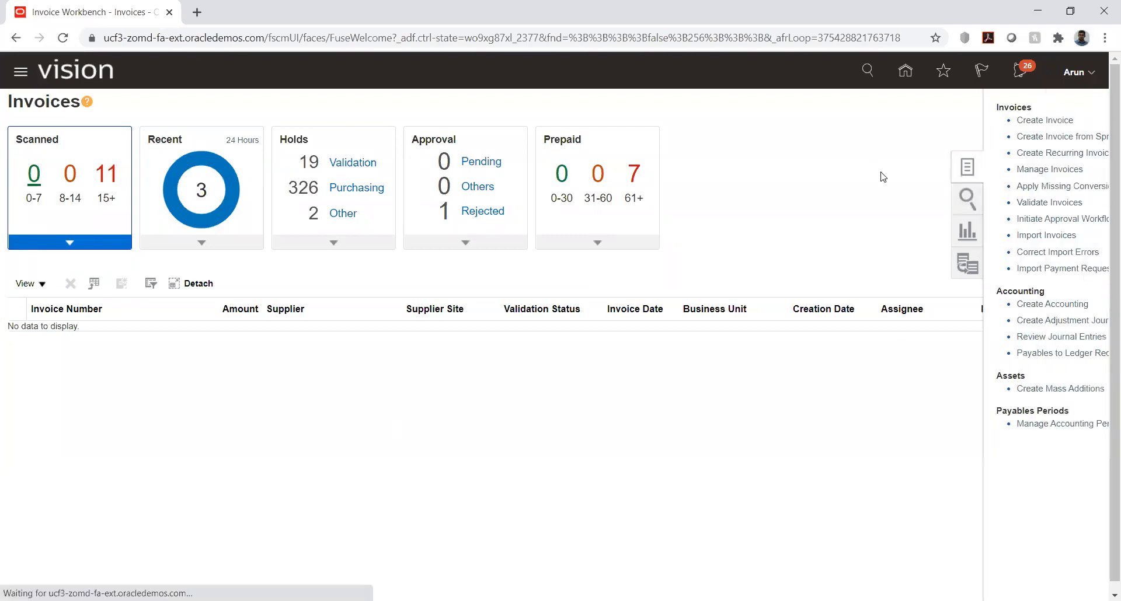
{"action": "left_click", "coordinate": [986, 120]}
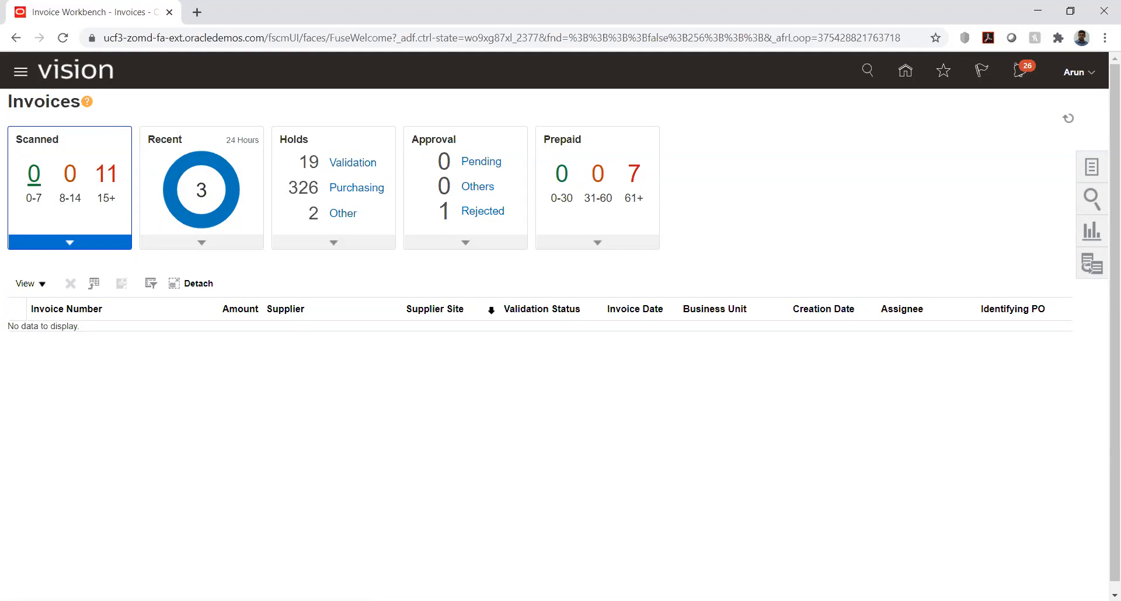
{"action": "left_click", "coordinate": [1092, 169]}
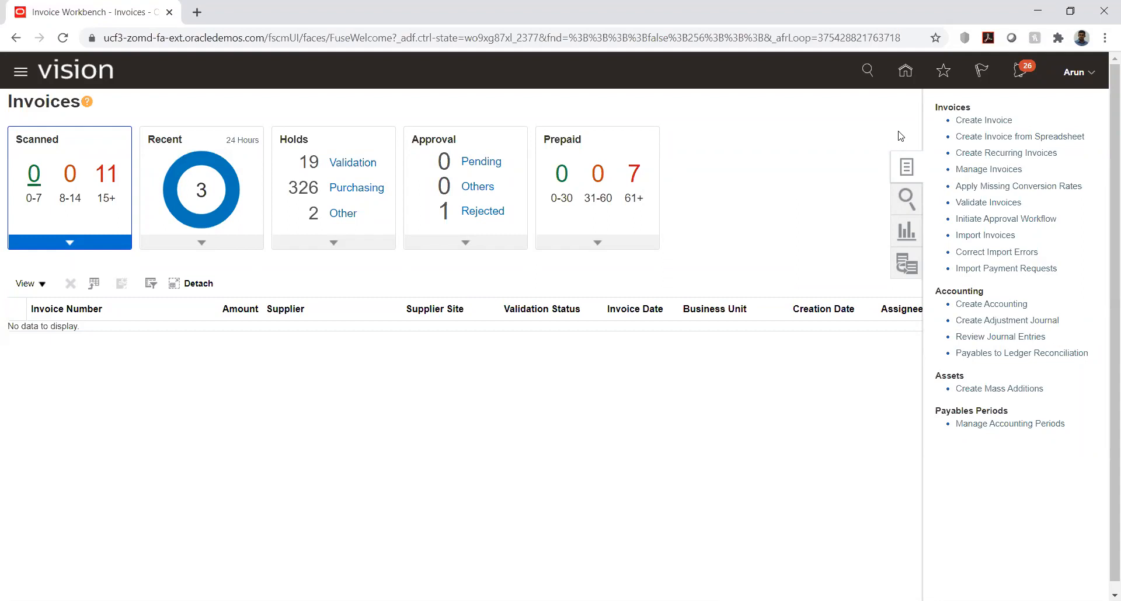
{"action": "left_click", "coordinate": [983, 120]}
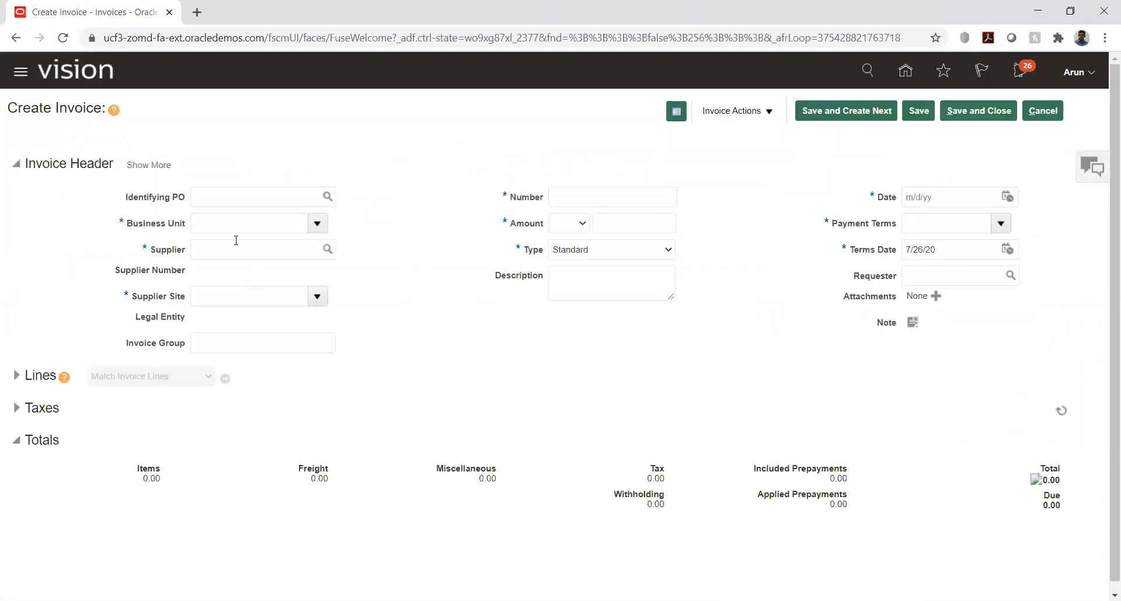
Step: Set the invoice's business unit to HW_BU1 and its supplier to HW_Vendor1, found by searching for hw
{"action": "left_click", "coordinate": [239, 227]}
{"action": "left_click", "coordinate": [215, 195]}
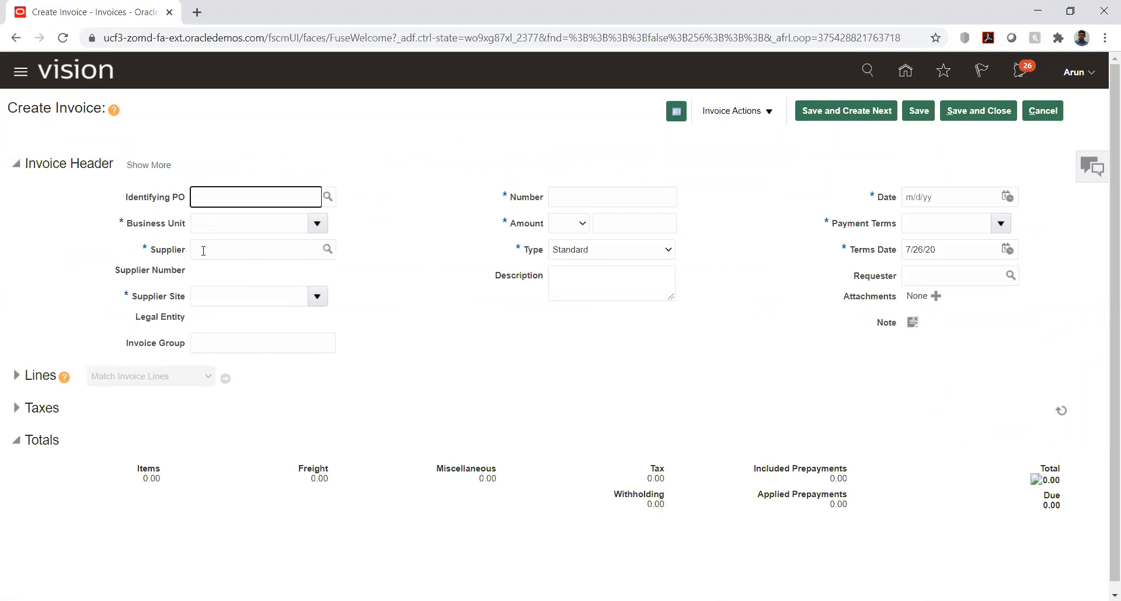
{"action": "left_click", "coordinate": [218, 223]}
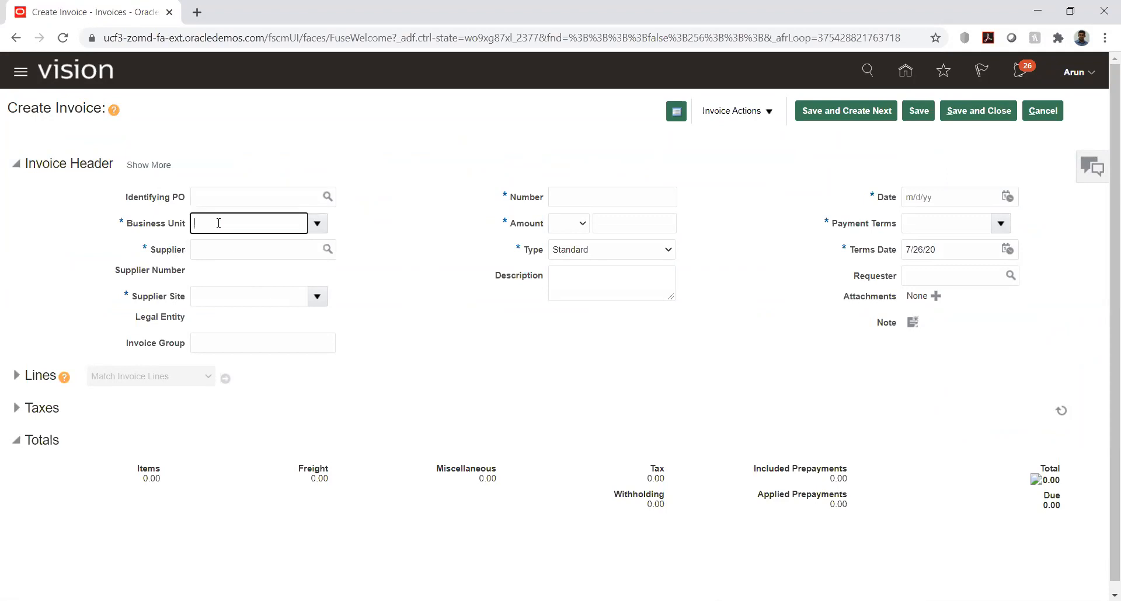
{"action": "key", "text": "Tab"}
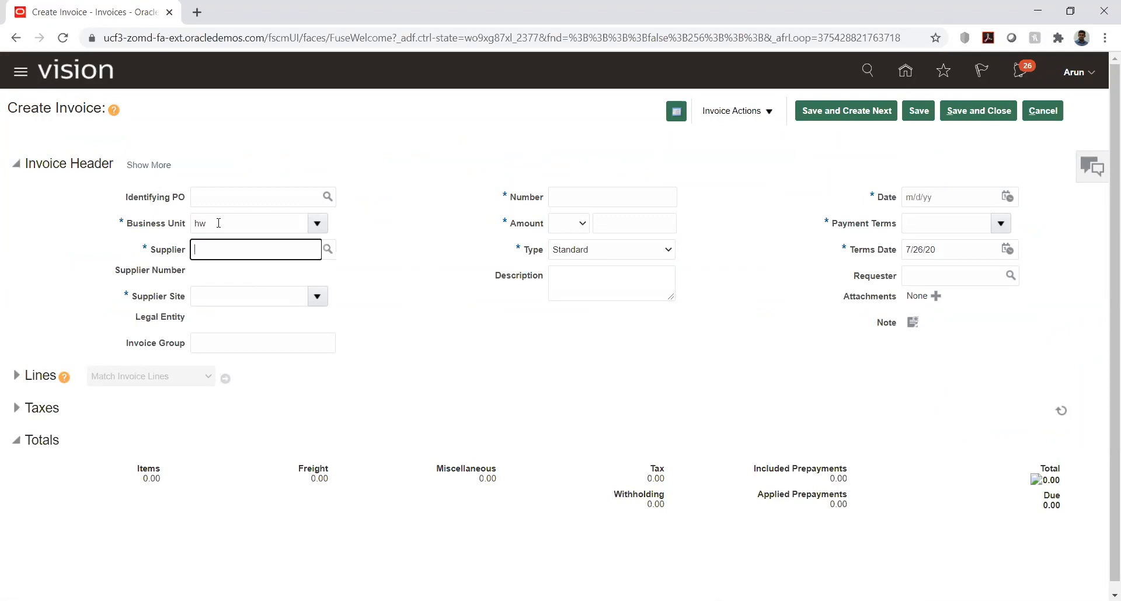
{"action": "type", "text": "hw"}
{"action": "key", "text": "Tab"}
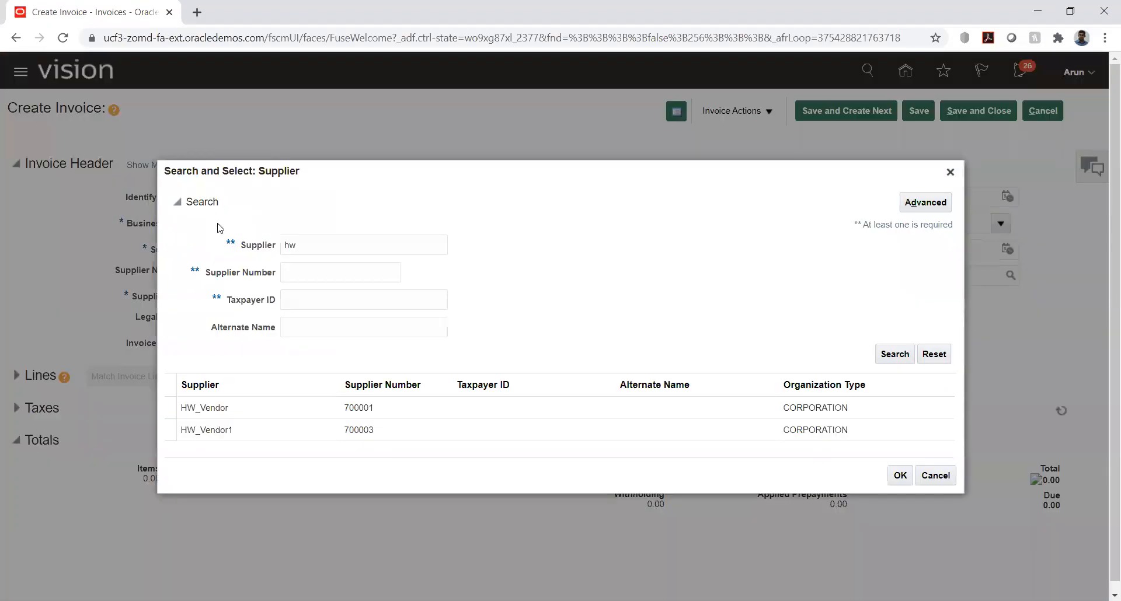
{"action": "left_click", "coordinate": [195, 430]}
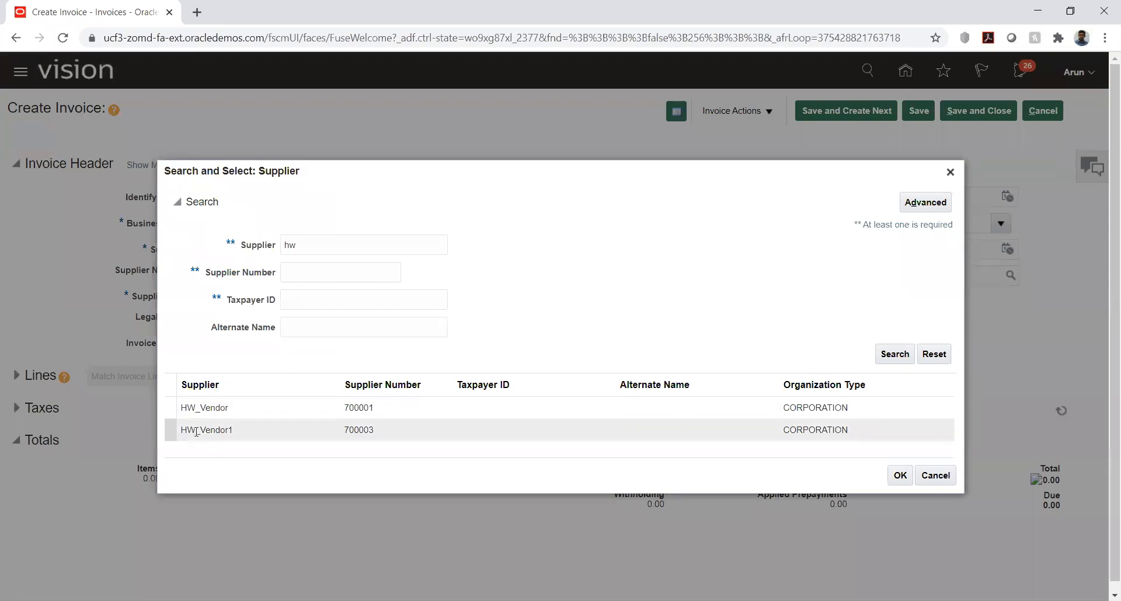
{"action": "left_click", "coordinate": [900, 476]}
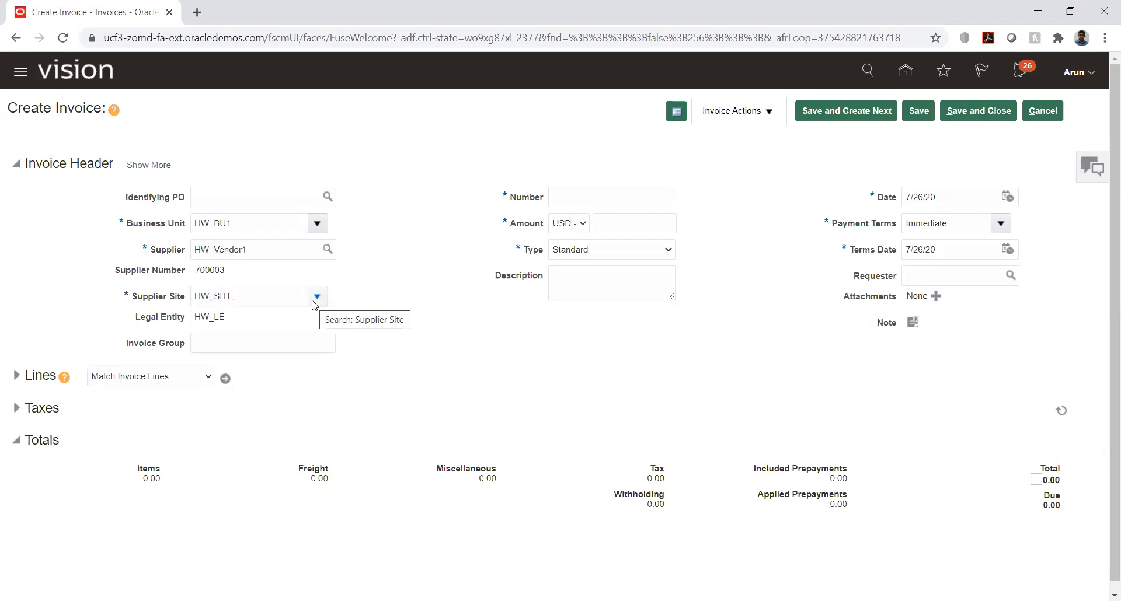
Step: Enter INV001 as the invoice number and 25,000 USD as the invoice amount in the header
{"action": "left_click", "coordinate": [585, 197]}
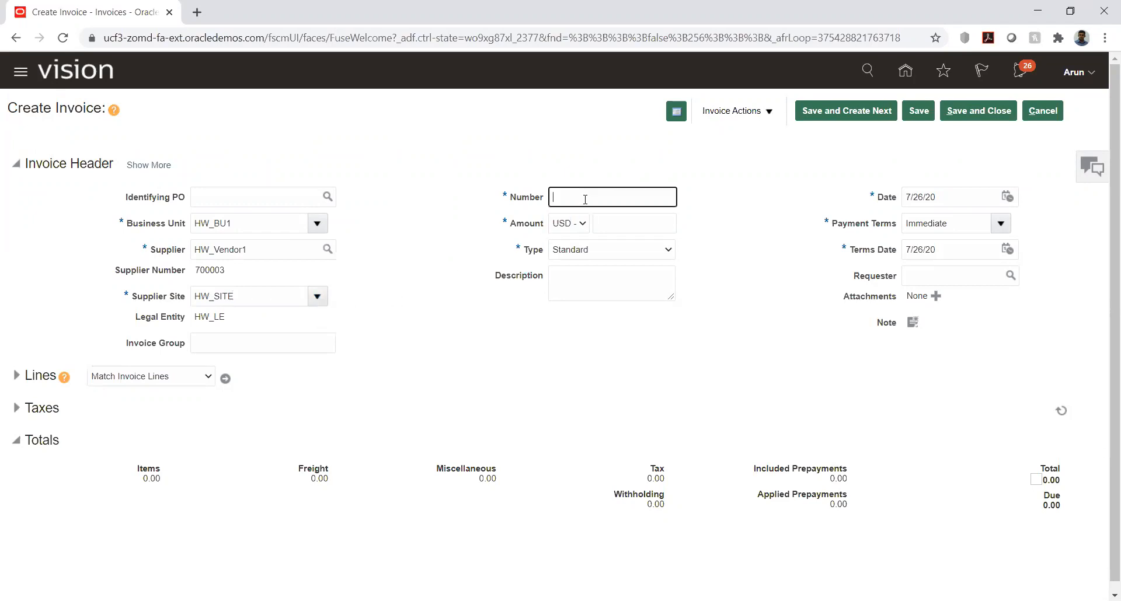
{"action": "type", "text": "INV001"}
{"action": "left_click", "coordinate": [651, 224]}
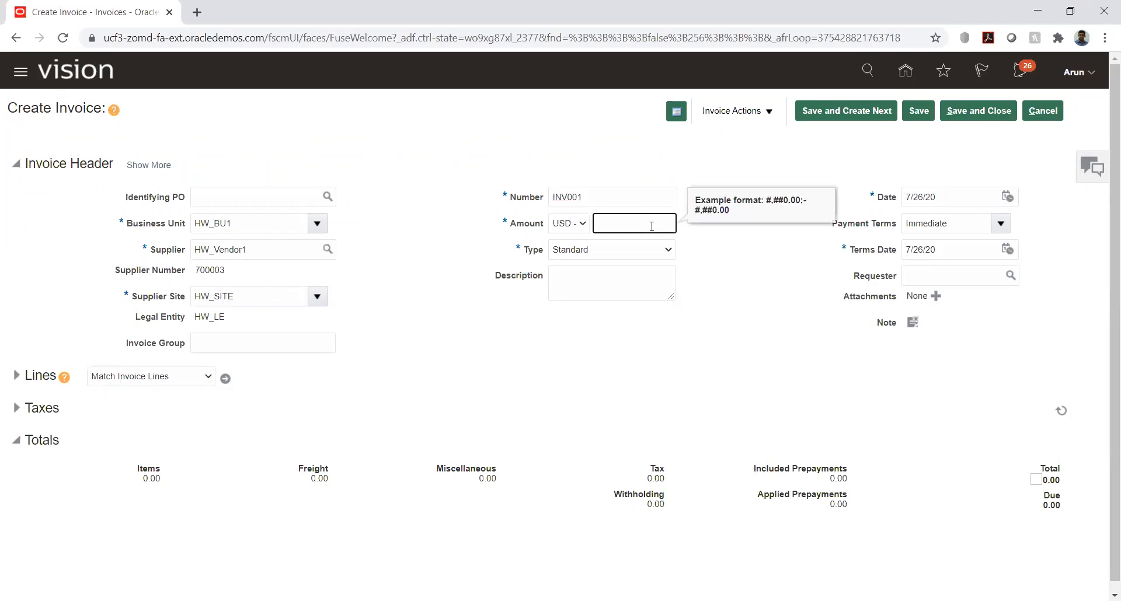
{"action": "type", "text": "25000"}
{"action": "left_click", "coordinate": [757, 308]}
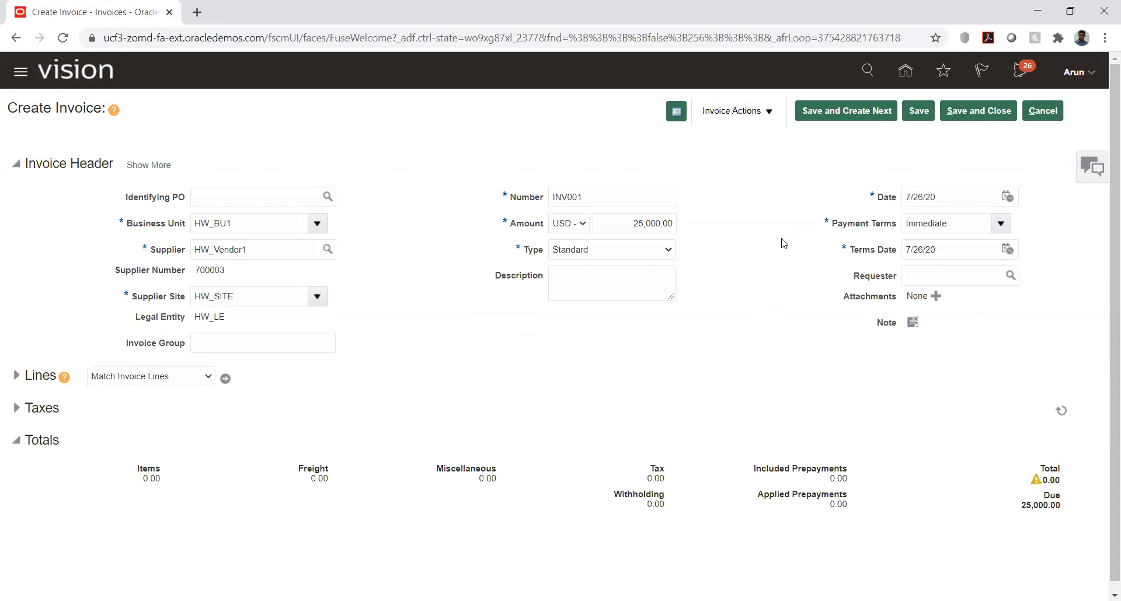
Step: Show the full invoice header details, review the accounting dates and liability distribution, and return to the general details
{"action": "scroll", "coordinate": [525, 355], "scroll_direction": "down", "scroll_amount": 1}
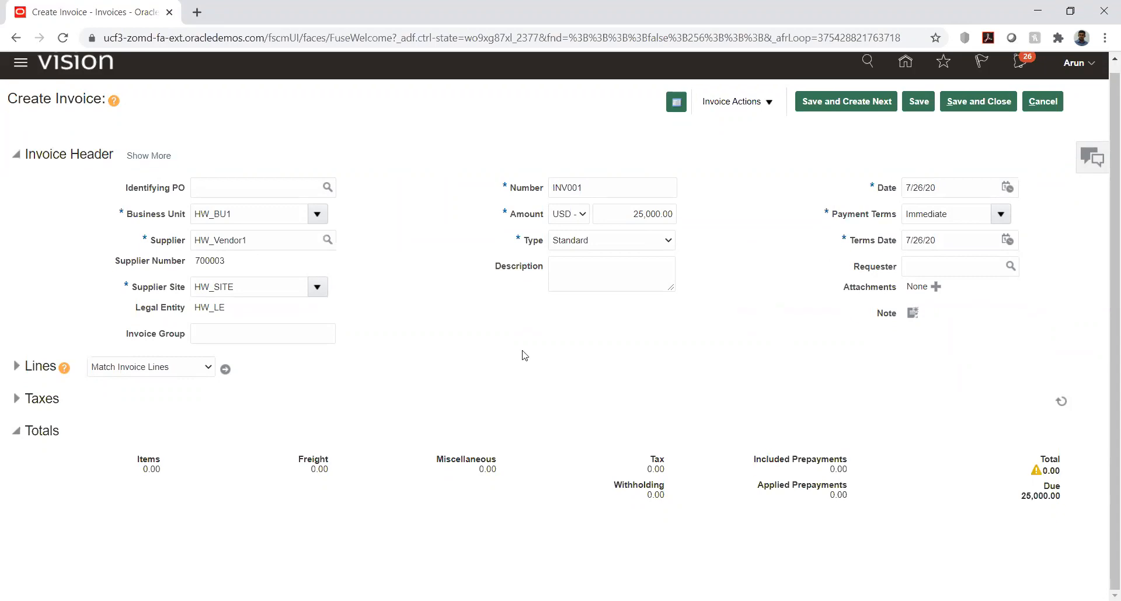
{"action": "left_click", "coordinate": [134, 154]}
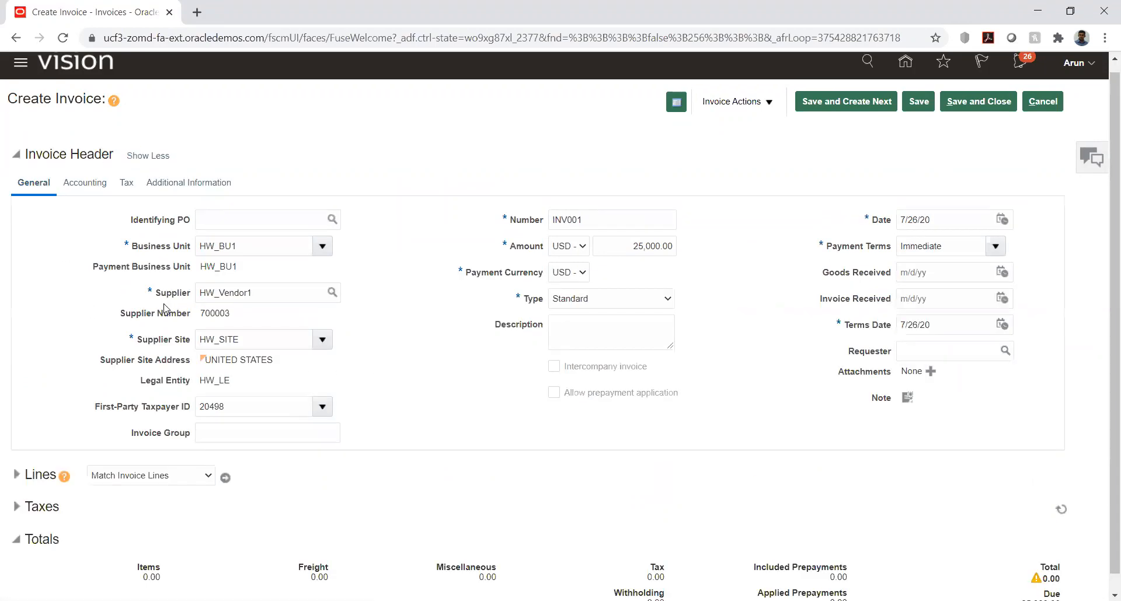
{"action": "left_click", "coordinate": [84, 185]}
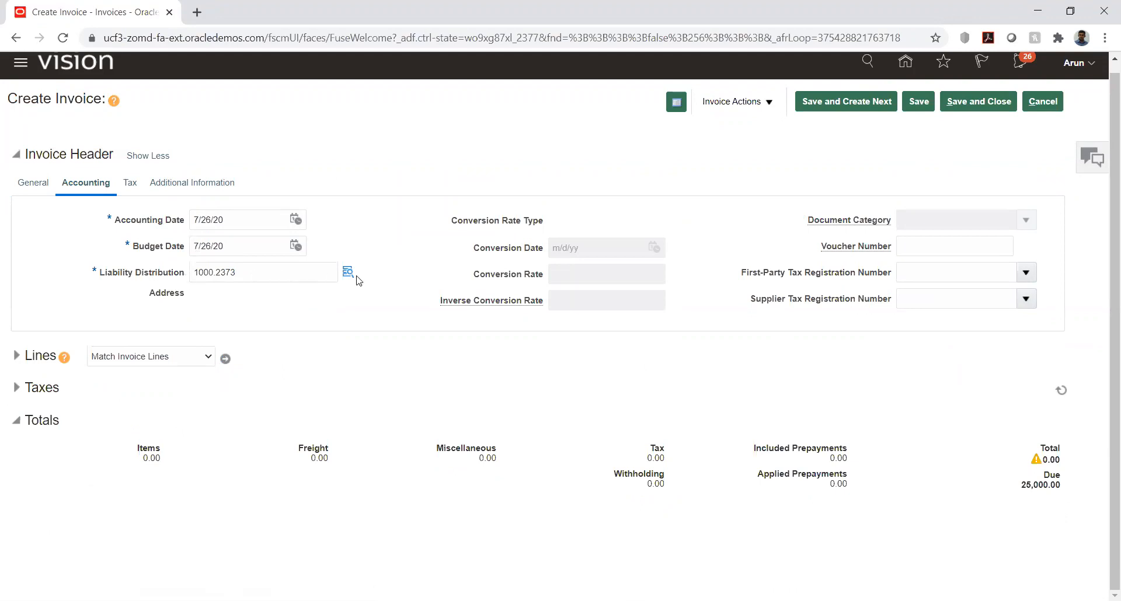
{"action": "left_click", "coordinate": [45, 190]}
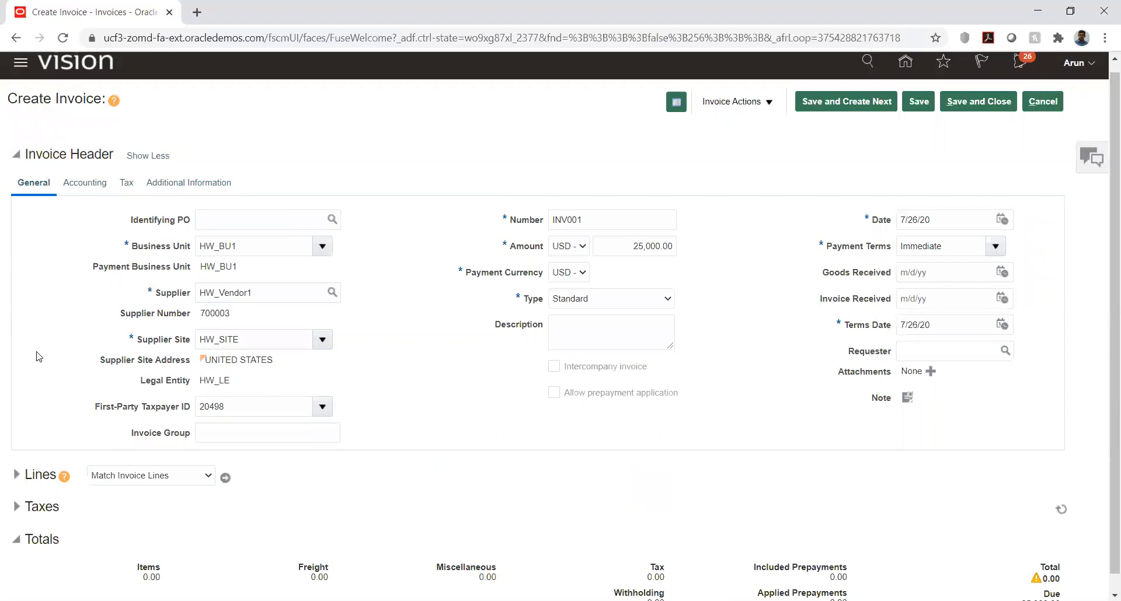
Step: Expand the invoice lines and fill line 1 with an amount of 25,000 and distribution set HW_DS
{"action": "scroll", "coordinate": [40, 356], "scroll_direction": "down", "scroll_amount": 1}
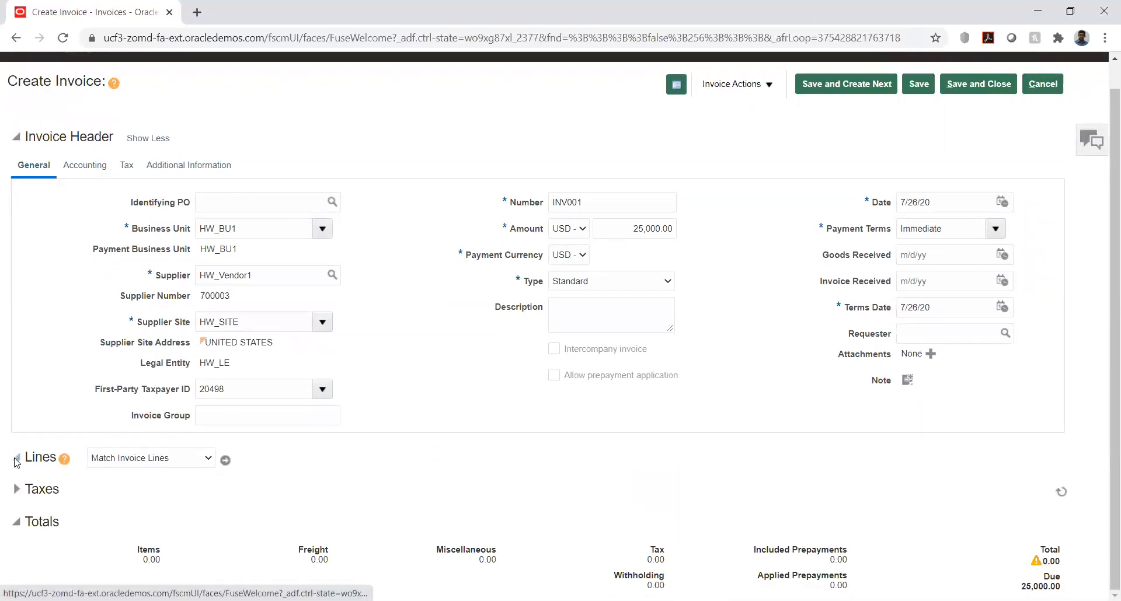
{"action": "left_click", "coordinate": [17, 459]}
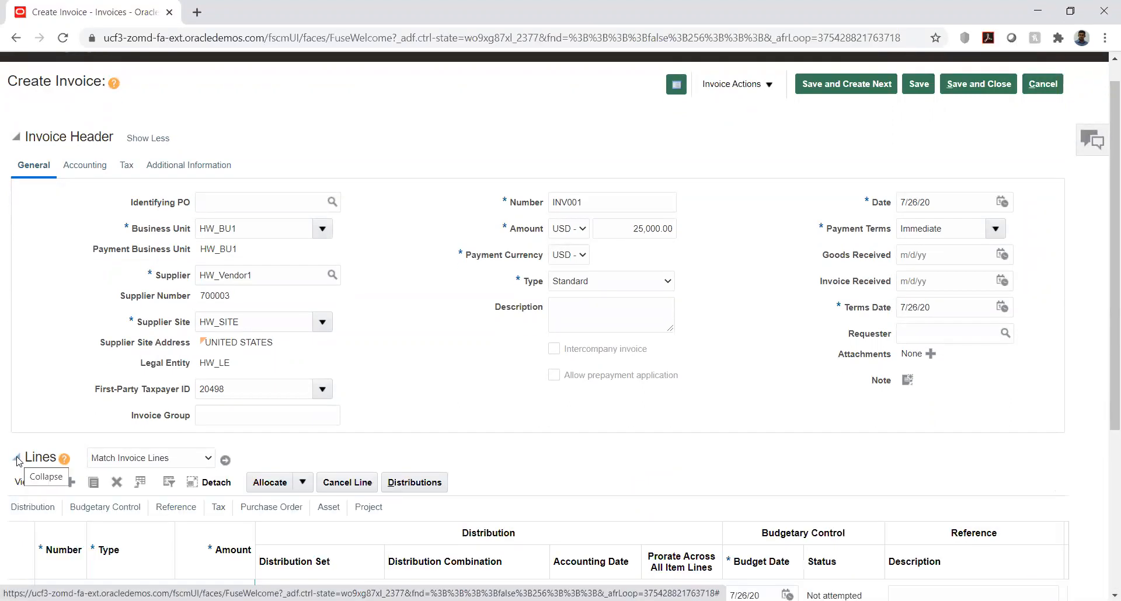
{"action": "scroll", "coordinate": [530, 262], "scroll_direction": "down", "scroll_amount": 4}
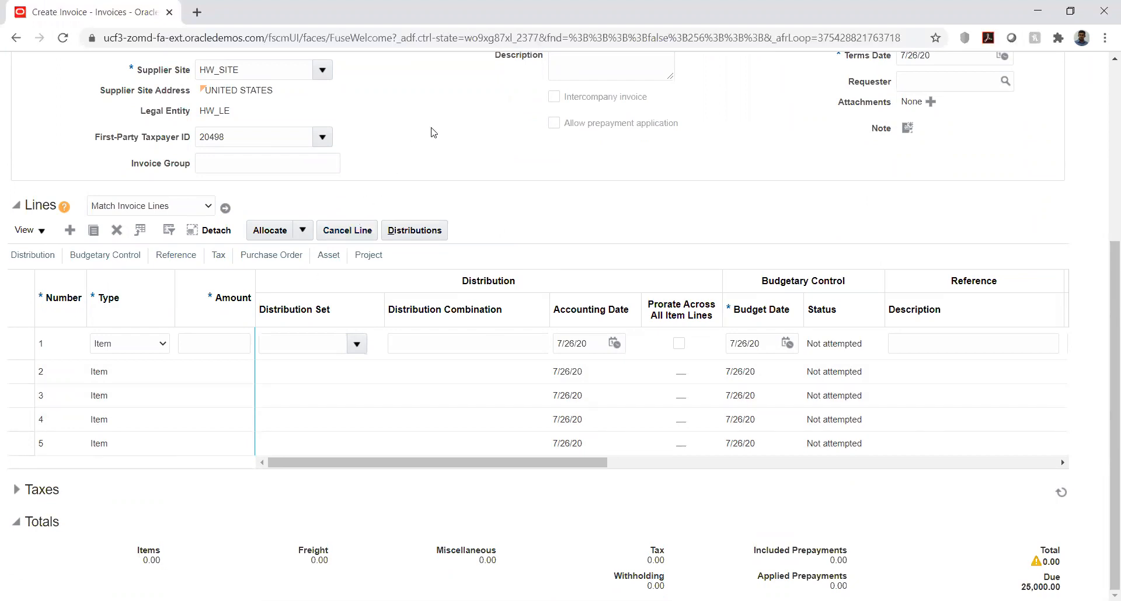
{"action": "scroll", "coordinate": [433, 132], "scroll_direction": "up", "scroll_amount": 3}
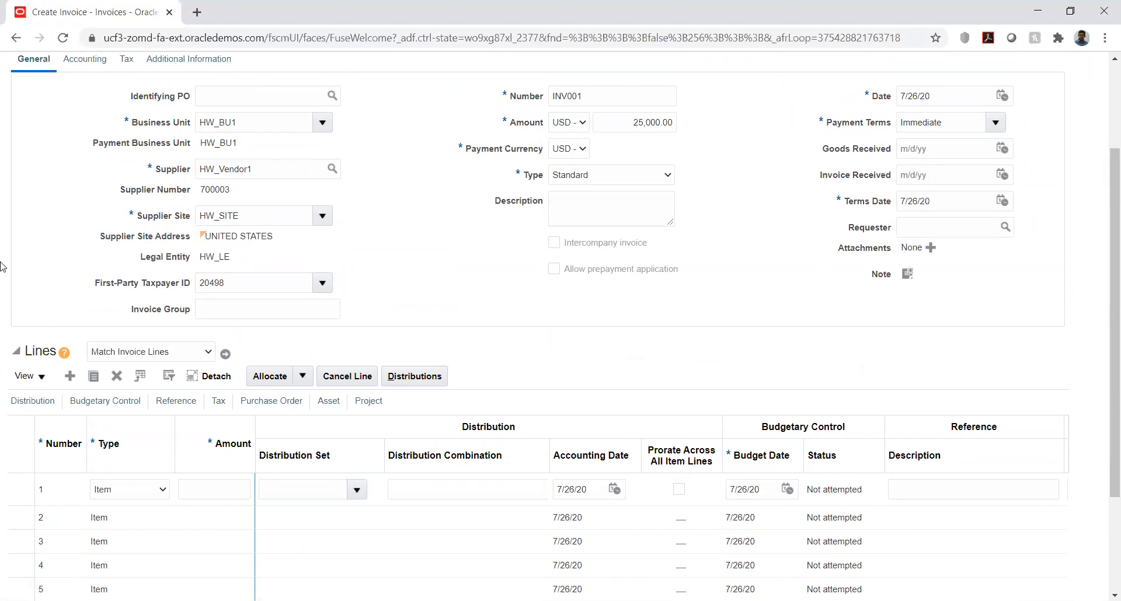
{"action": "scroll", "coordinate": [2, 267], "scroll_direction": "down", "scroll_amount": 1}
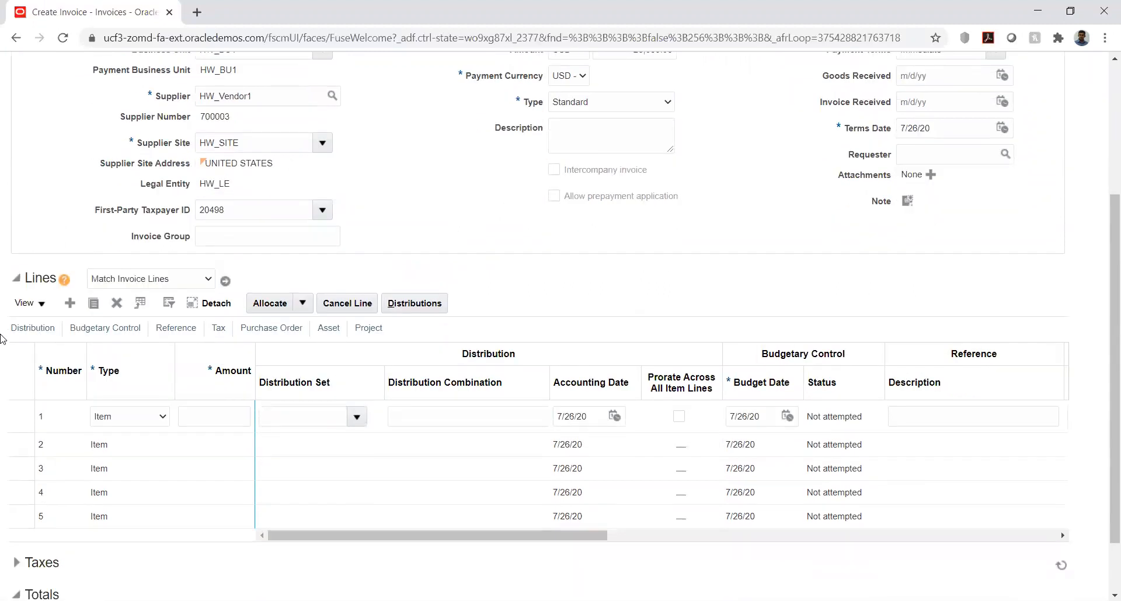
{"action": "scroll", "coordinate": [2, 338], "scroll_direction": "down", "scroll_amount": 1}
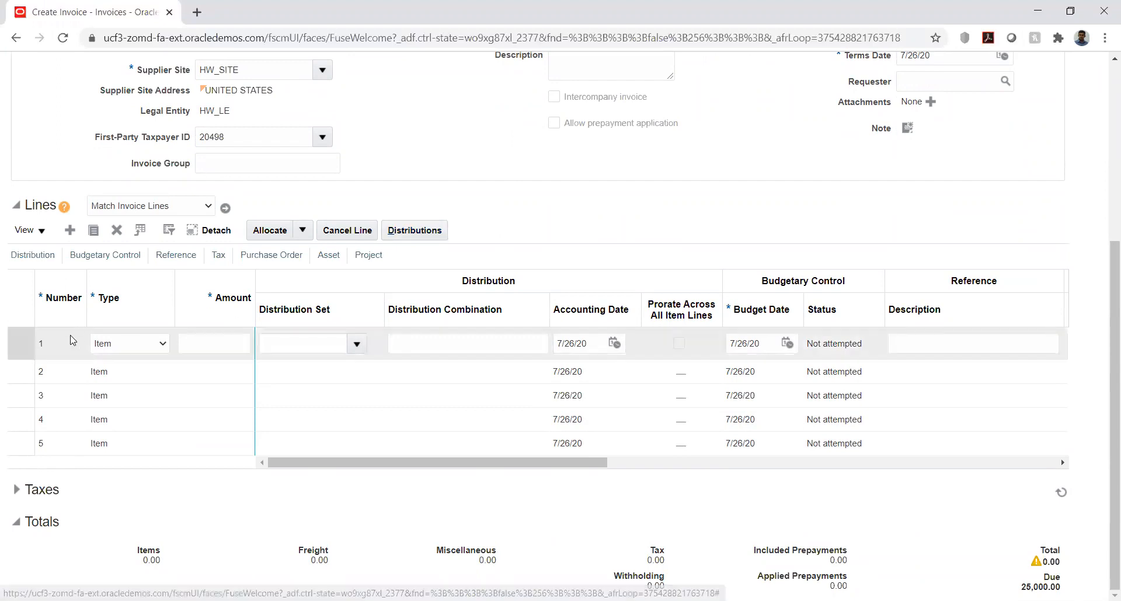
{"action": "left_click", "coordinate": [234, 344]}
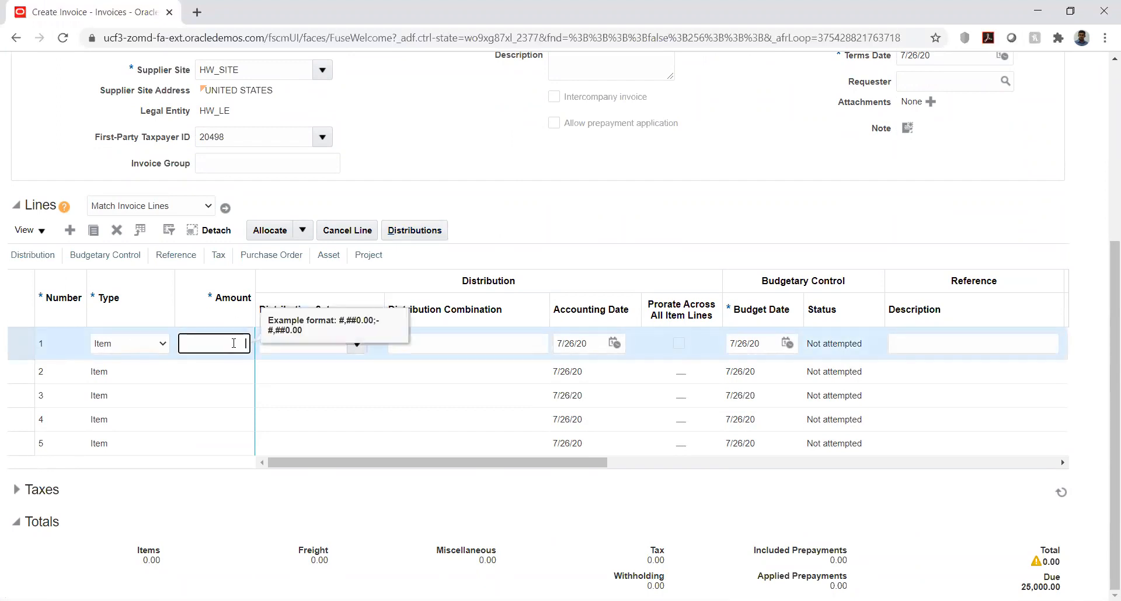
{"action": "type", "text": "25,000"}
{"action": "key", "text": "Tab"}
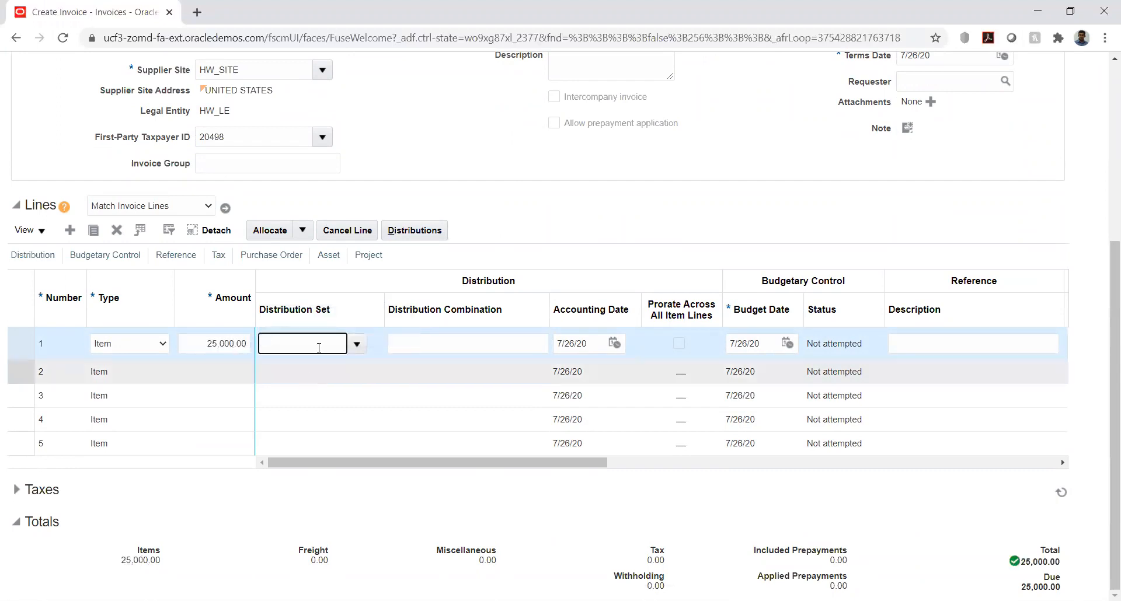
{"action": "type", "text": "hw"}
{"action": "key", "text": "Tab"}
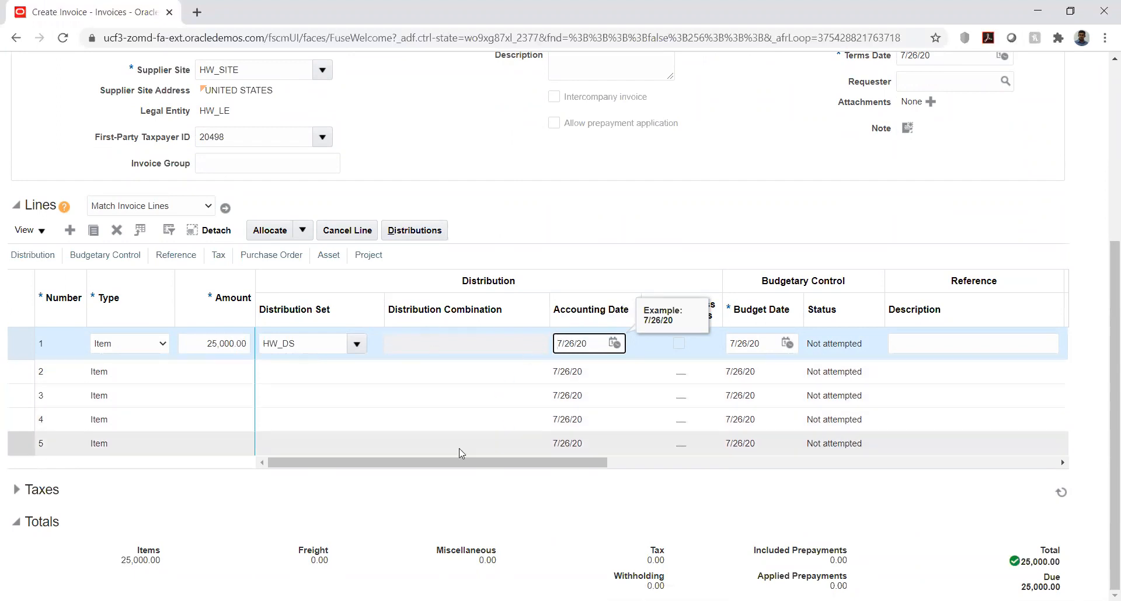
Step: Review the remaining tax, purchase order, asset and project columns of line 1, and expand the Taxes section to inspect it
{"action": "left_click_drag", "start_coordinate": [450, 464], "coordinate": [501, 462]}
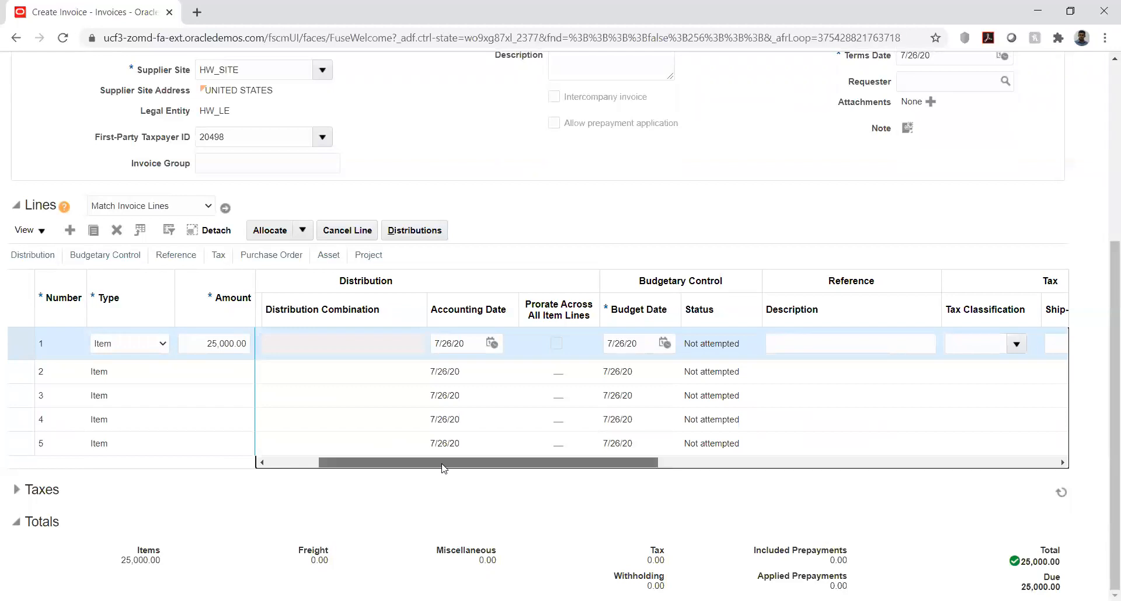
{"action": "left_click_drag", "start_coordinate": [443, 466], "coordinate": [533, 465]}
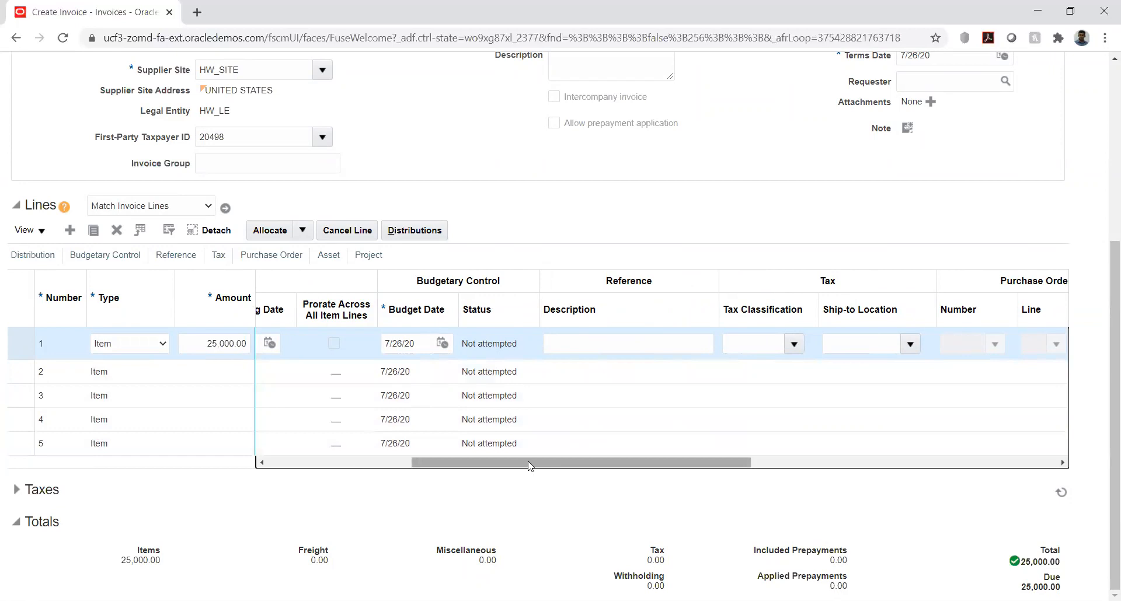
{"action": "left_click_drag", "start_coordinate": [530, 465], "coordinate": [858, 467]}
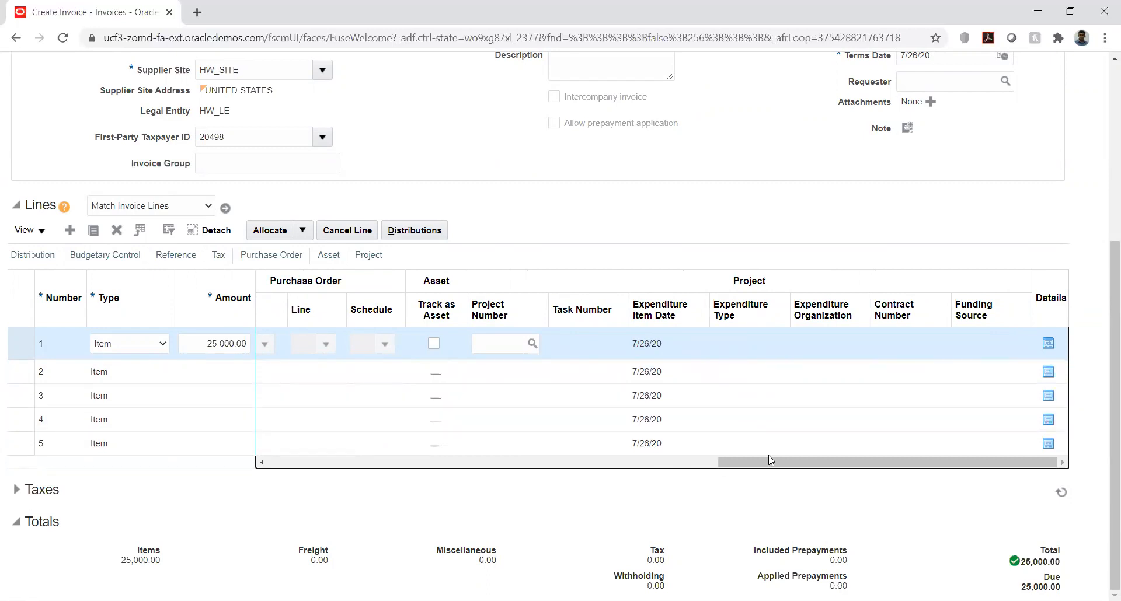
{"action": "left_click_drag", "start_coordinate": [797, 464], "coordinate": [325, 452]}
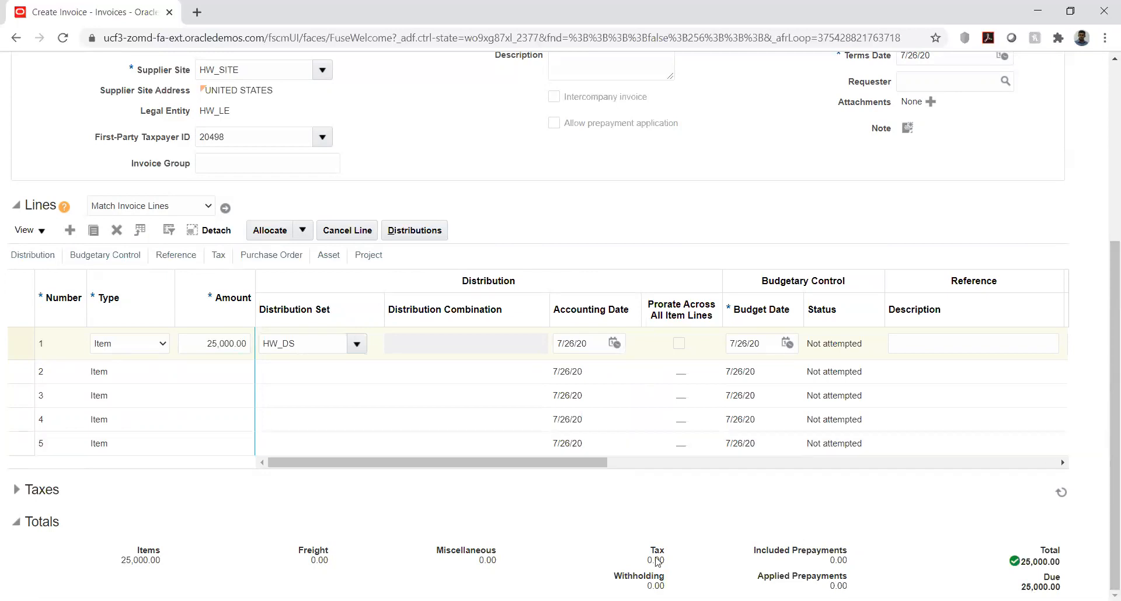
{"action": "left_click", "coordinate": [16, 492]}
{"action": "scroll", "coordinate": [190, 494], "scroll_direction": "down", "scroll_amount": 3}
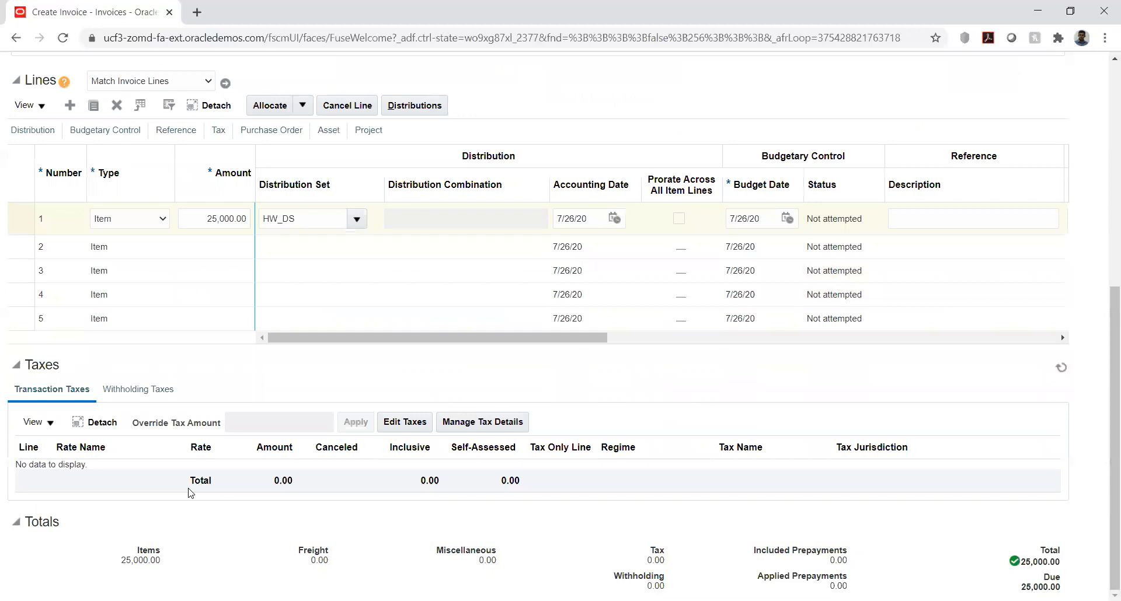
Step: Save the invoice and check who created and last updated its record, and when
{"action": "scroll", "coordinate": [749, 400], "scroll_direction": "up", "scroll_amount": 7}
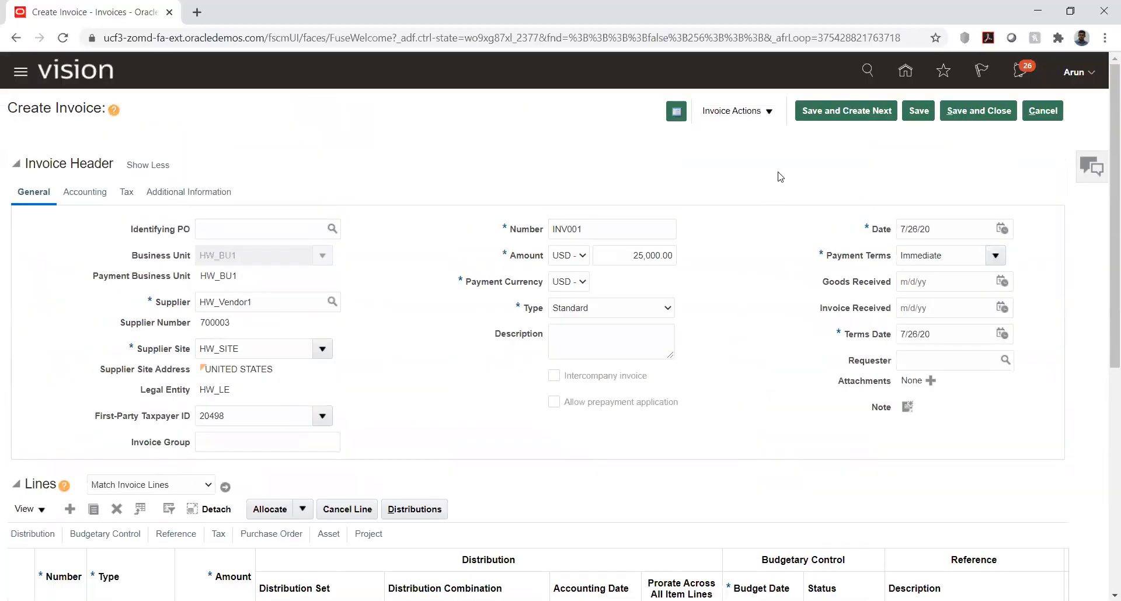
{"action": "left_click", "coordinate": [916, 113]}
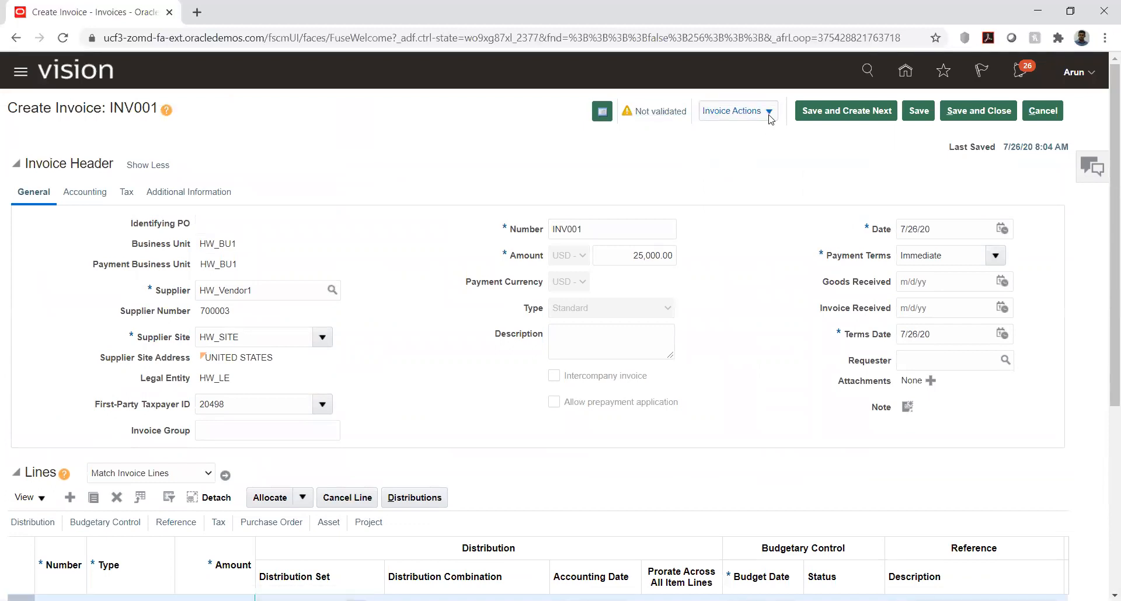
{"action": "left_click", "coordinate": [603, 115]}
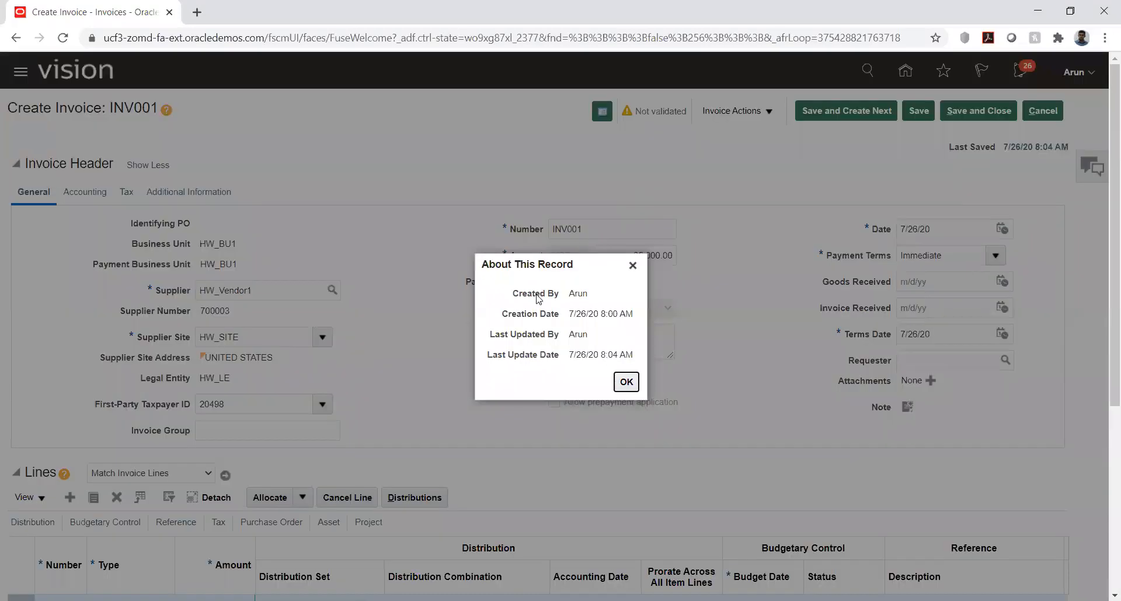
{"action": "left_click_drag", "start_coordinate": [570, 294], "coordinate": [605, 355]}
{"action": "left_click", "coordinate": [598, 337]}
{"action": "left_click", "coordinate": [615, 334]}
{"action": "left_click", "coordinate": [625, 383]}
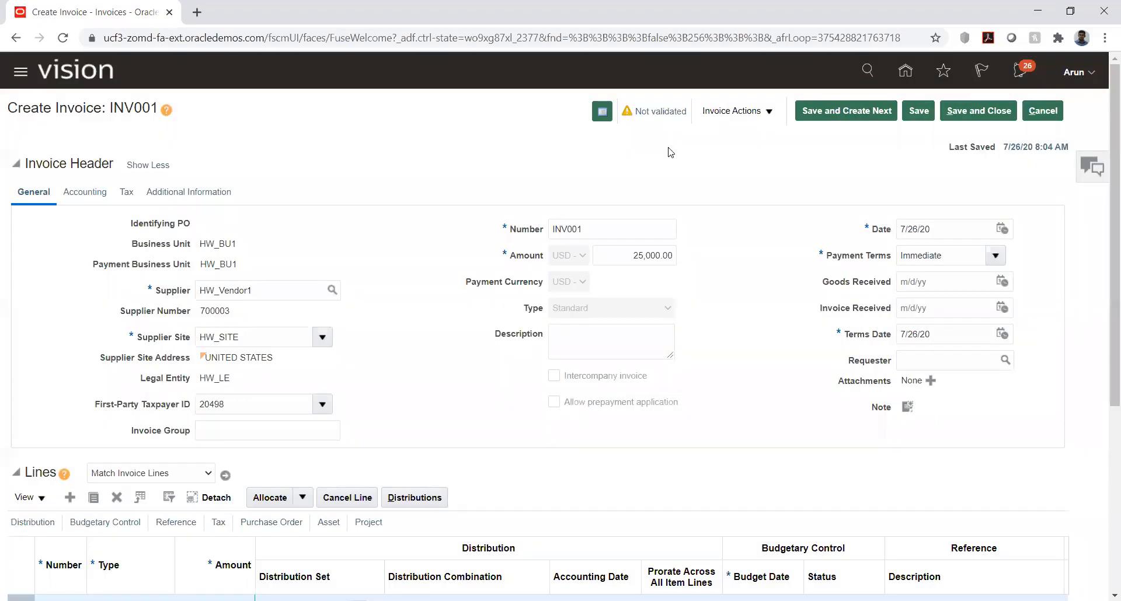
Step: Validate the saved invoice INV001
{"action": "left_click", "coordinate": [768, 114]}
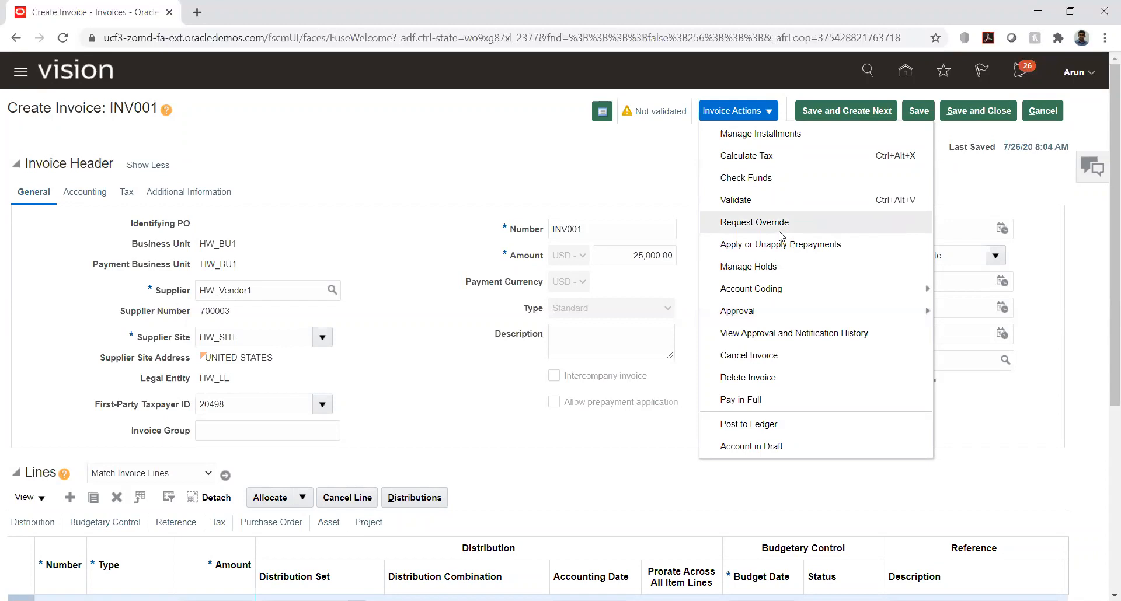
{"action": "left_click", "coordinate": [735, 200]}
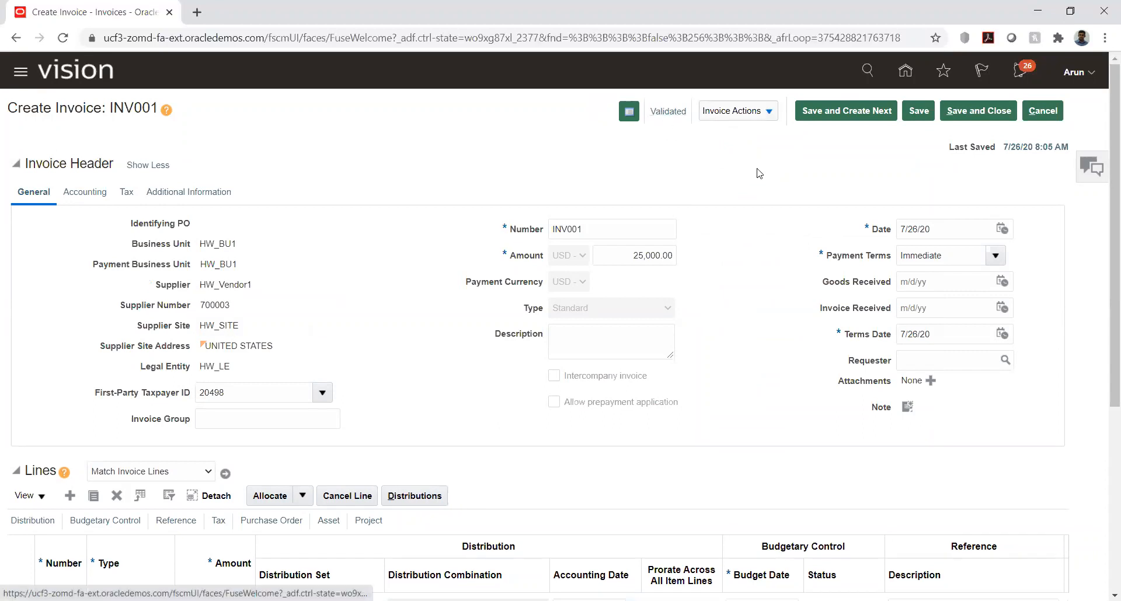
Step: Post invoice INV001 to the ledger and review the debit and credit accounting lines generated for it
{"action": "left_click", "coordinate": [769, 113]}
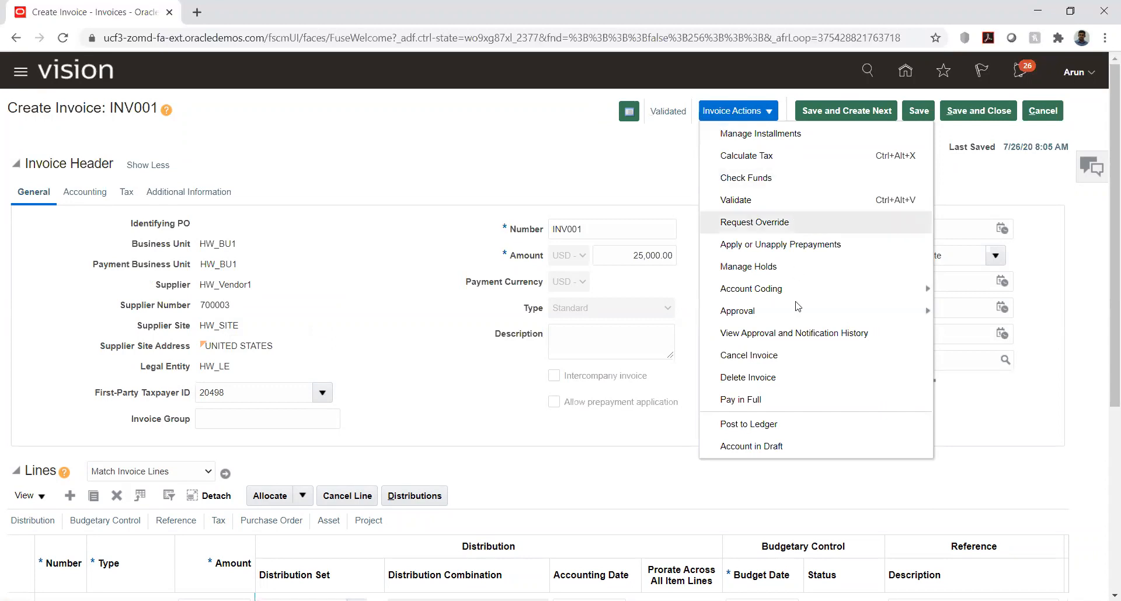
{"action": "left_click", "coordinate": [740, 426]}
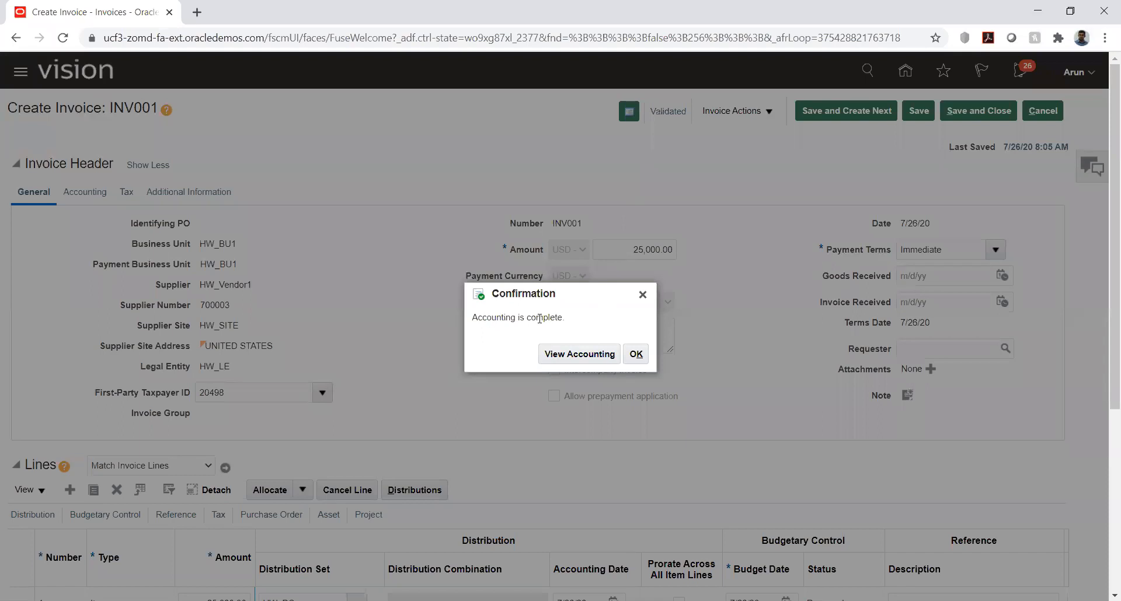
{"action": "left_click", "coordinate": [565, 358]}
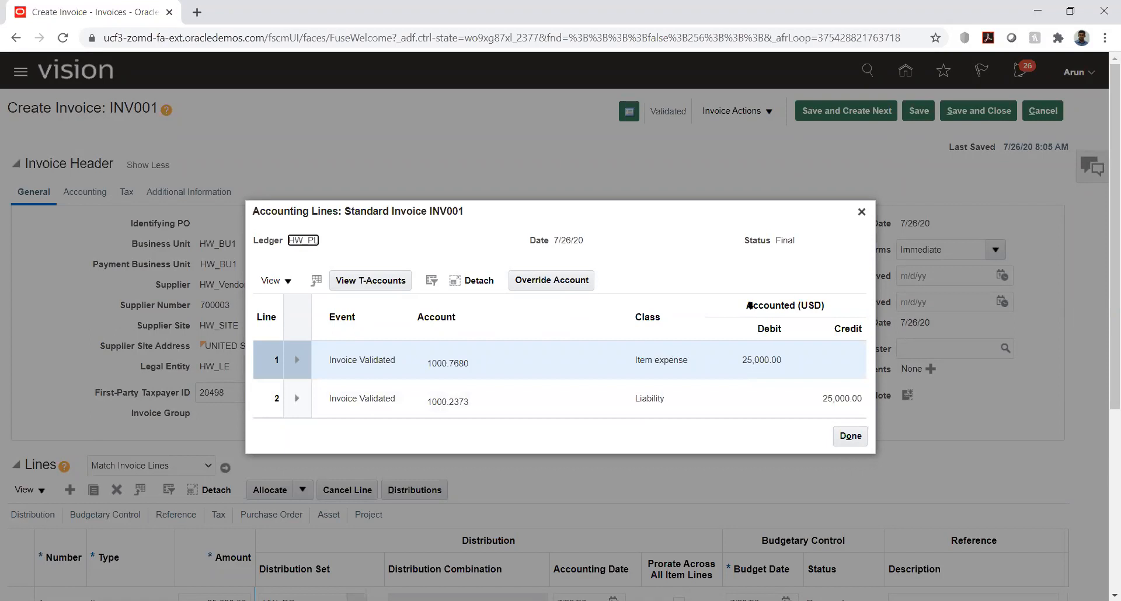
{"action": "left_click", "coordinate": [849, 438]}
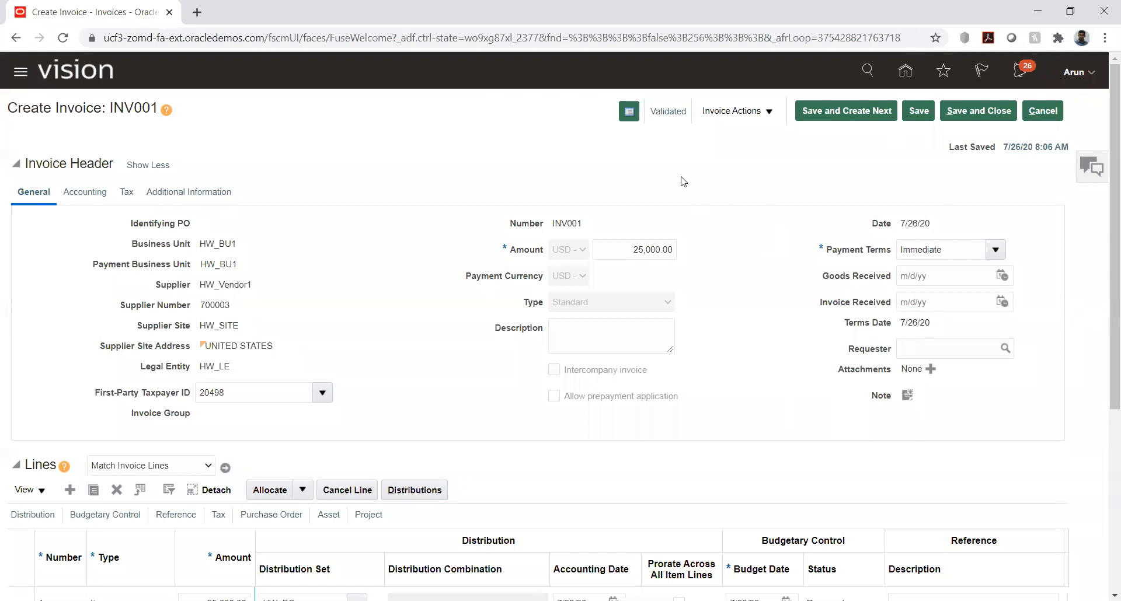
{"action": "left_click", "coordinate": [734, 111]}
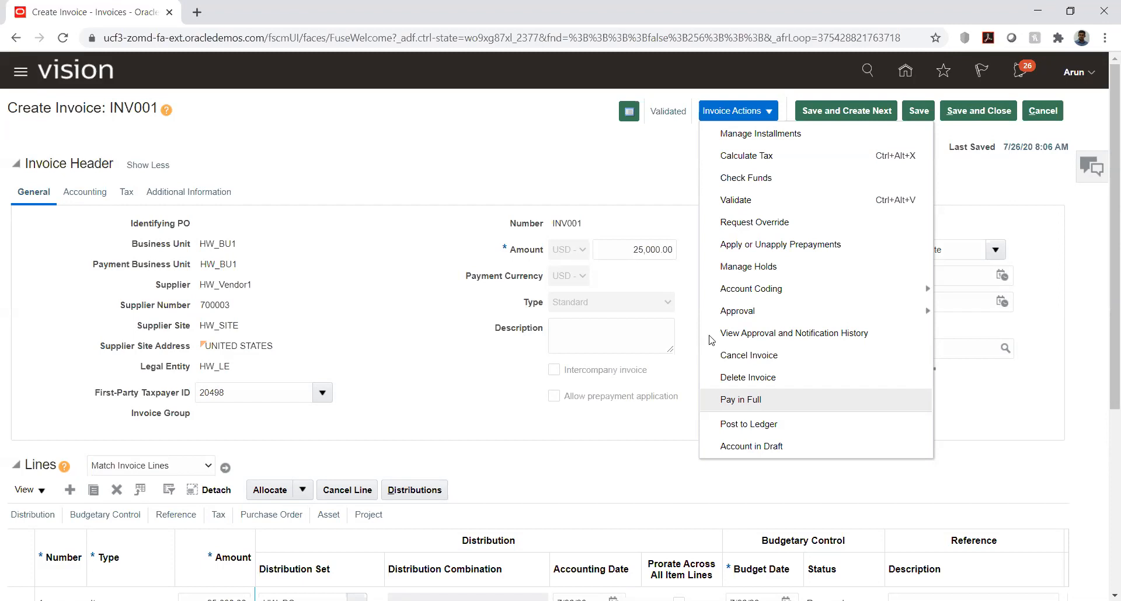
{"action": "left_click", "coordinate": [520, 176]}
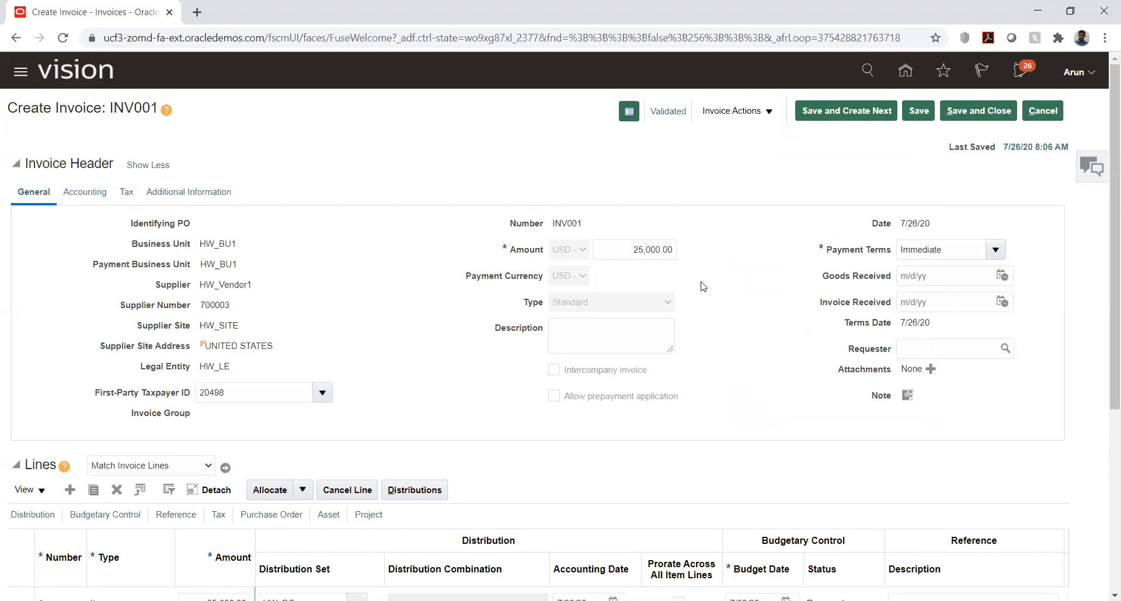
{"action": "left_click", "coordinate": [768, 112]}
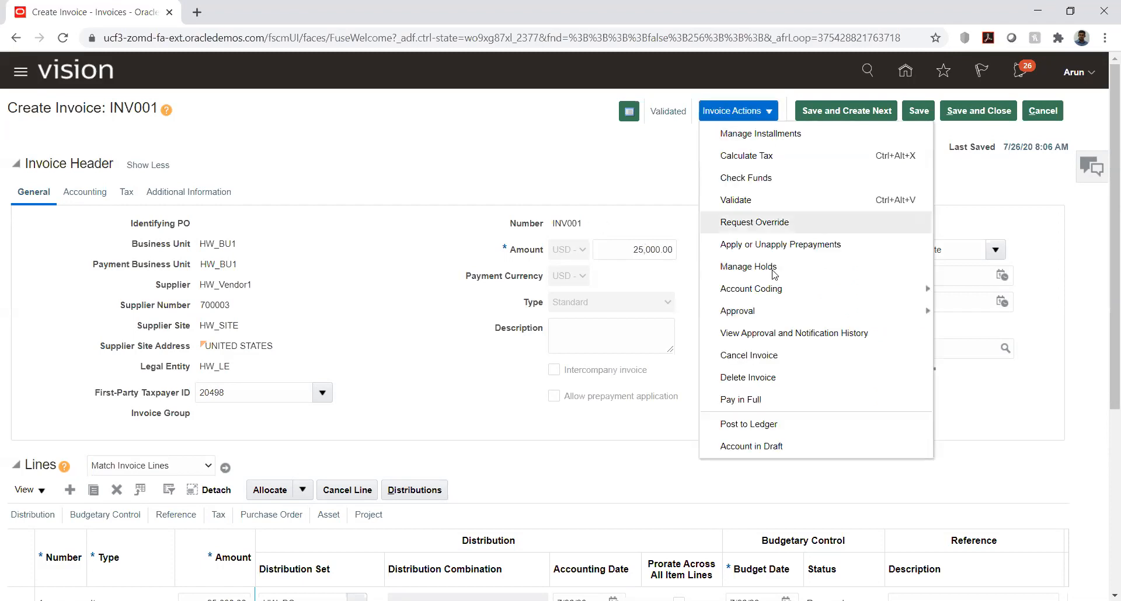
{"action": "left_click", "coordinate": [607, 170]}
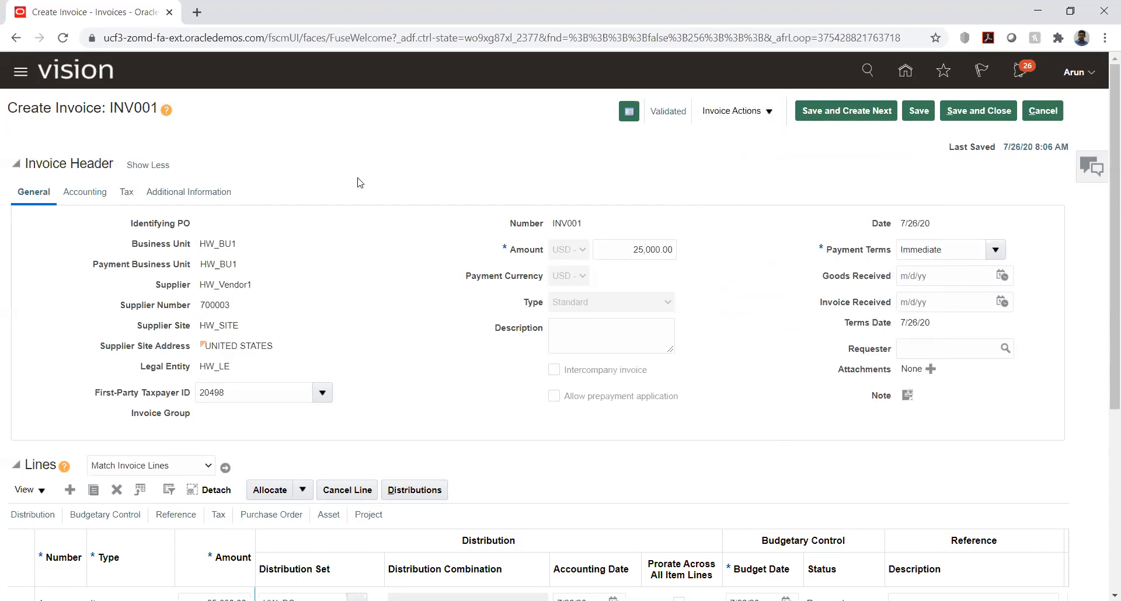
Step: Save and close invoice INV001, and start creating a new payment from the Payments work area
{"action": "left_click", "coordinate": [966, 113]}
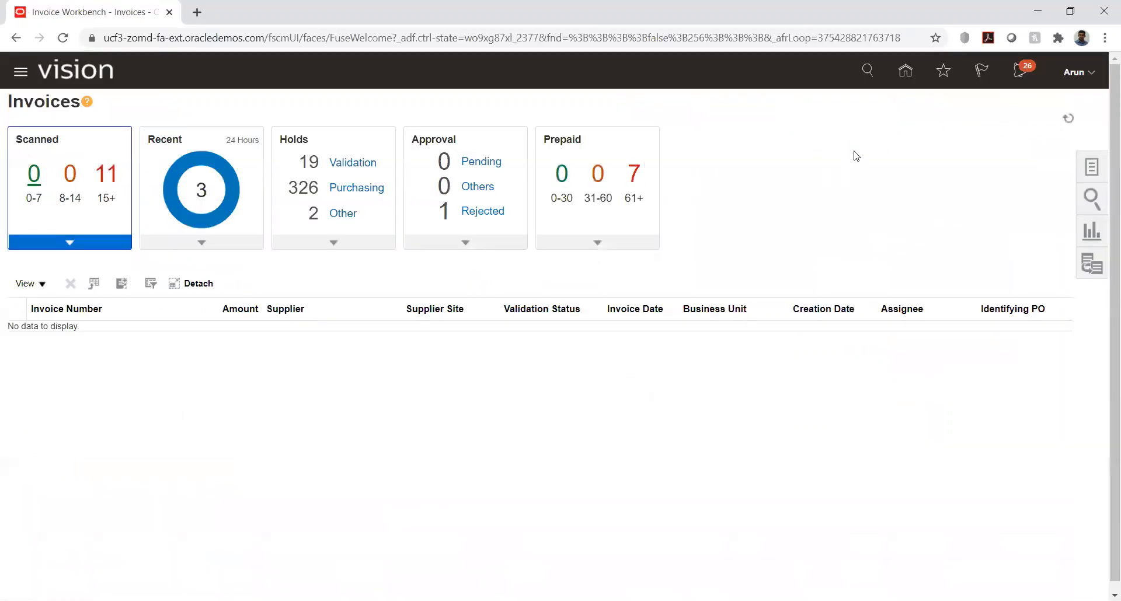
{"action": "left_click", "coordinate": [905, 75]}
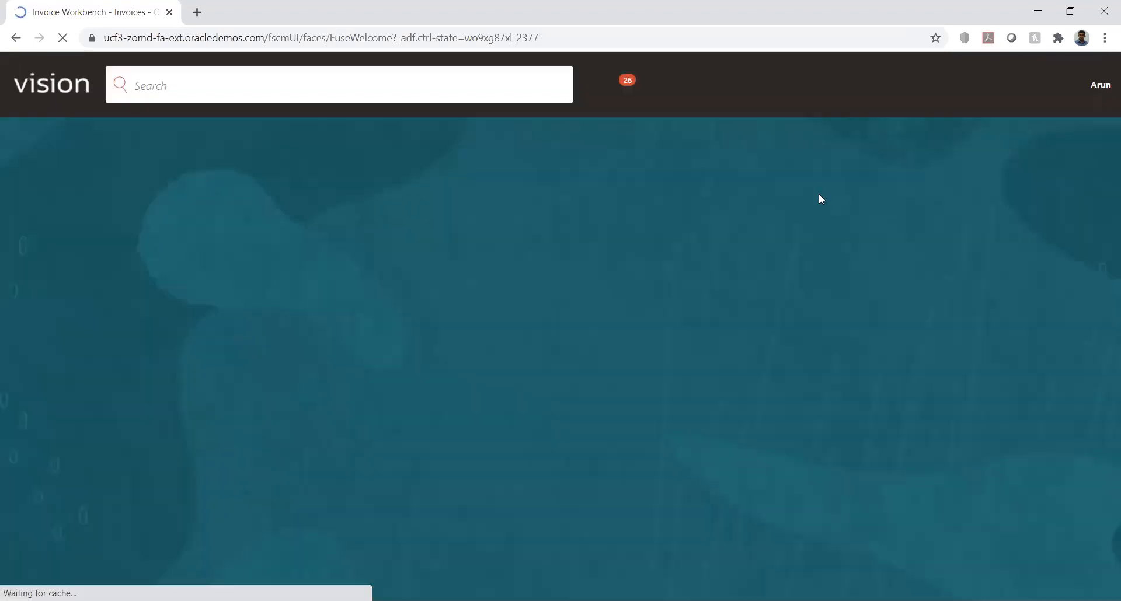
{"action": "left_click", "coordinate": [492, 344]}
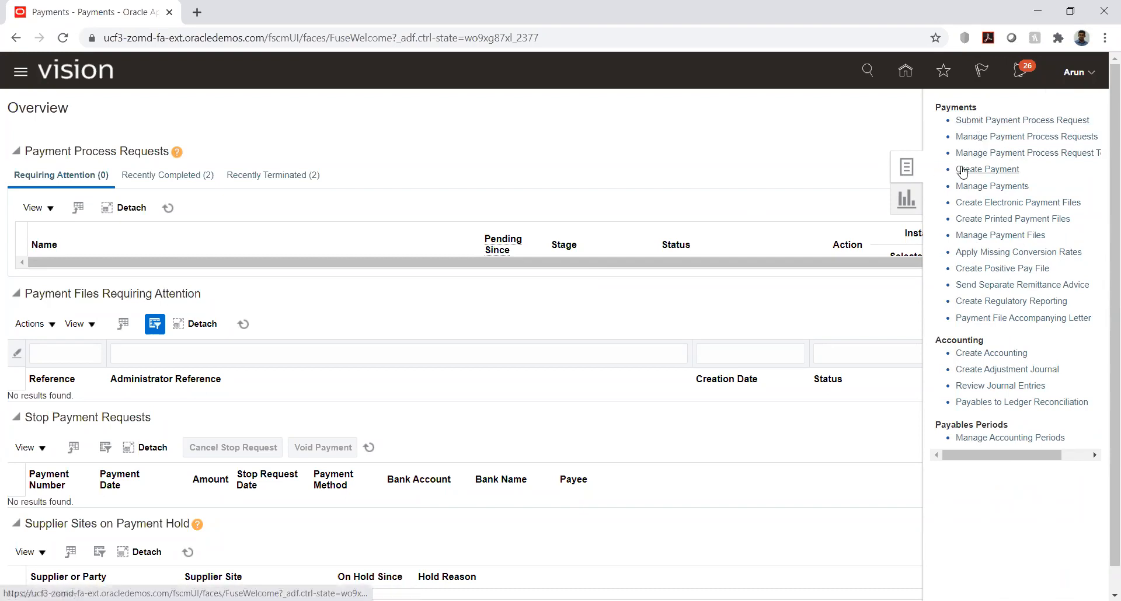
{"action": "left_click", "coordinate": [1002, 169]}
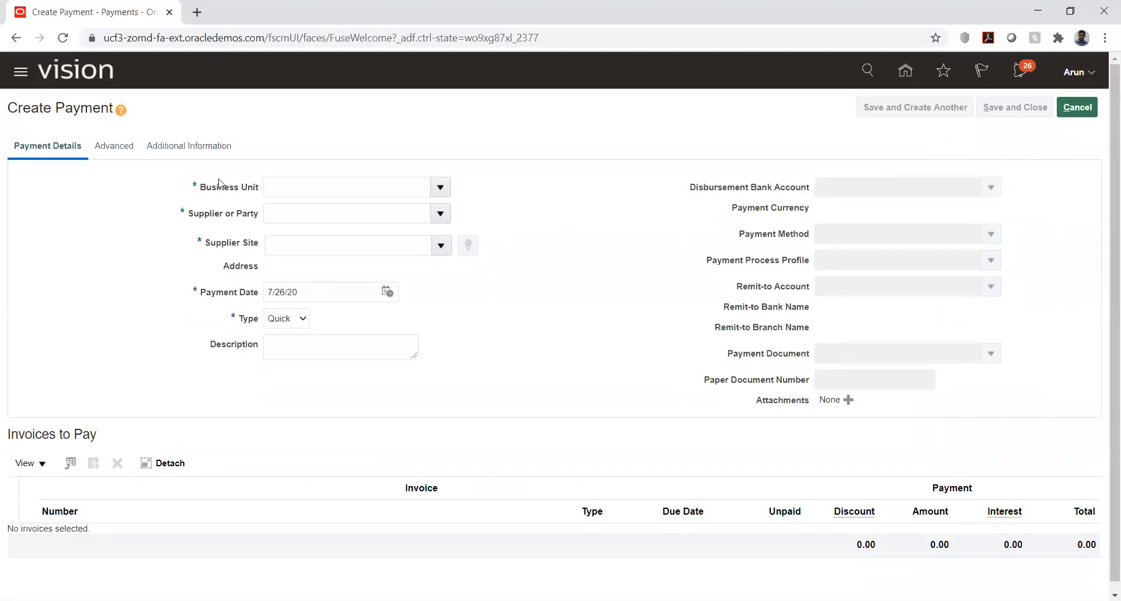
Step: Set the new payment's business unit to HW_BU1
{"action": "left_click", "coordinate": [311, 190]}
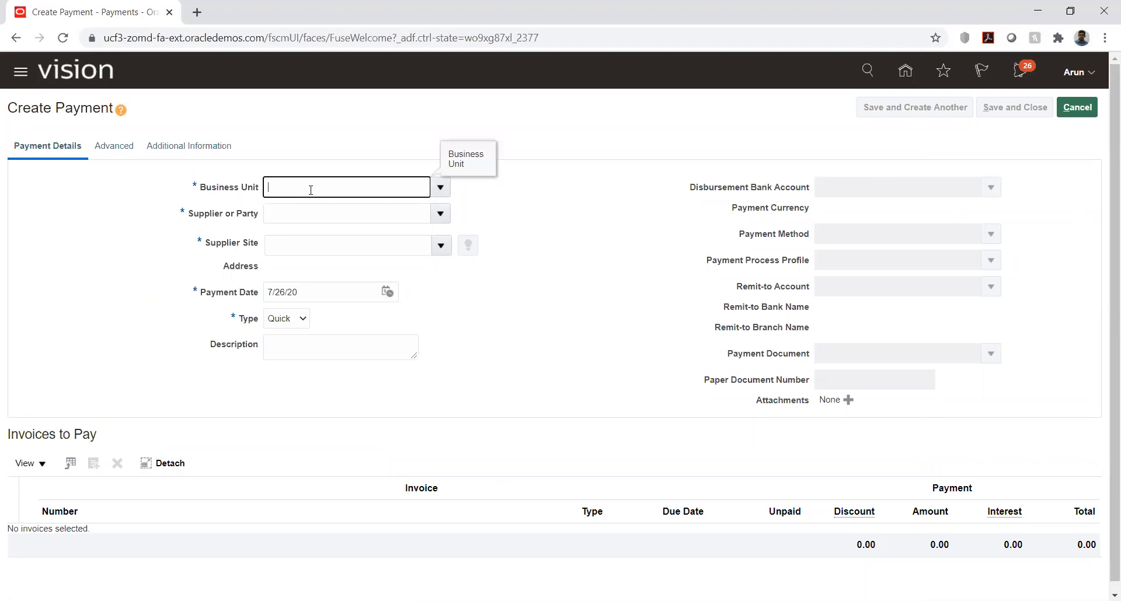
{"action": "type", "text": "hw"}
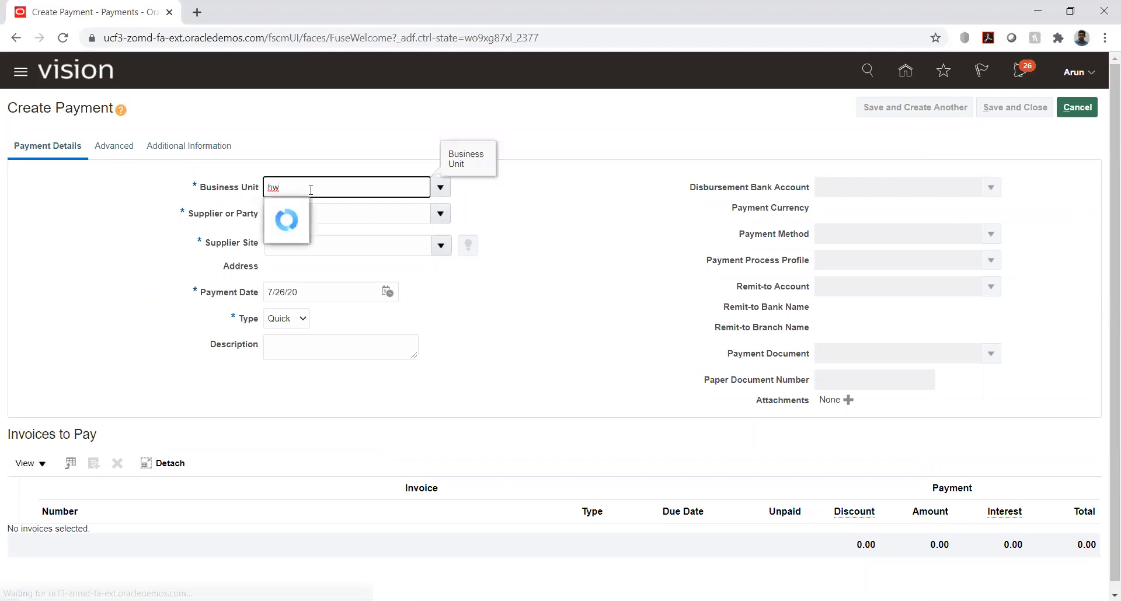
{"action": "left_click", "coordinate": [286, 211]}
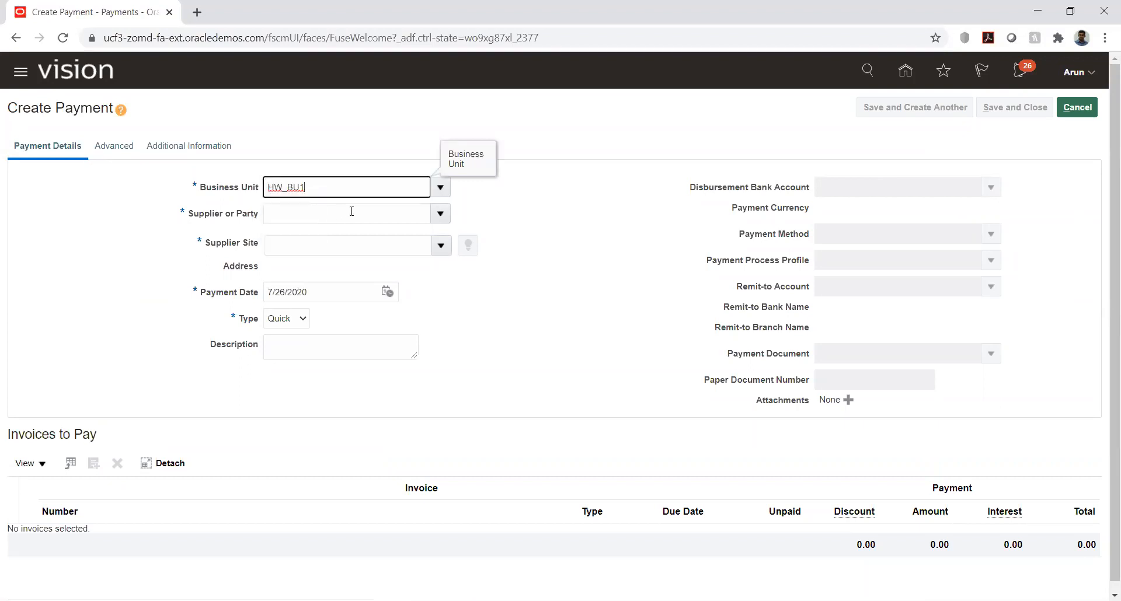
Step: Choose HW_Vendor1 as the supplier to pay and accept the recommended discount dialog without selecting a rate
{"action": "left_click", "coordinate": [351, 211]}
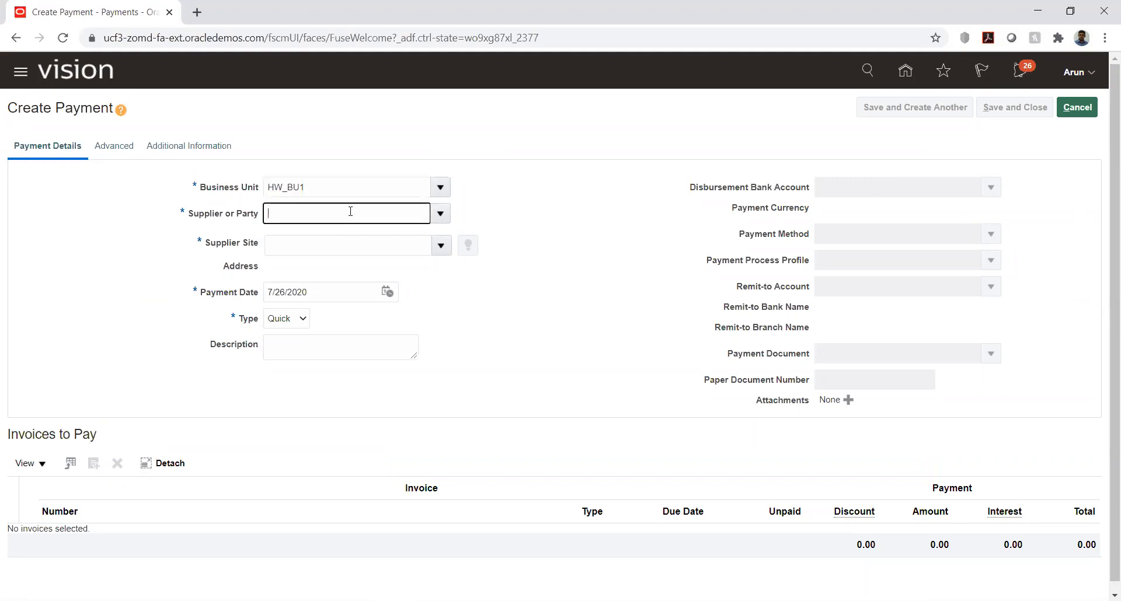
{"action": "type", "text": "HW"}
{"action": "key", "text": "Tab"}
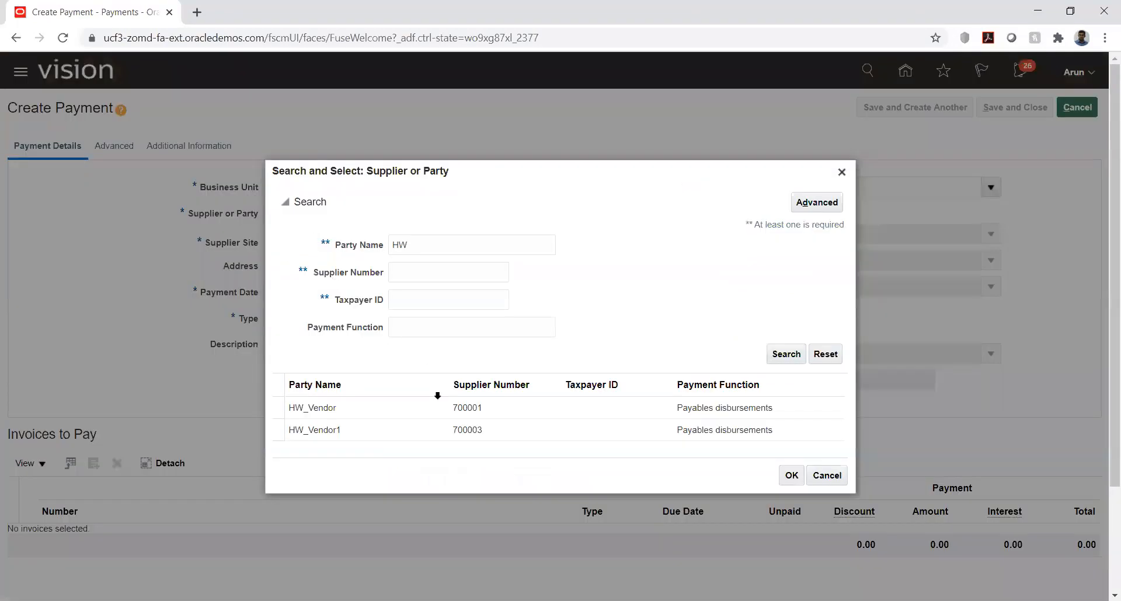
{"action": "left_click", "coordinate": [374, 430]}
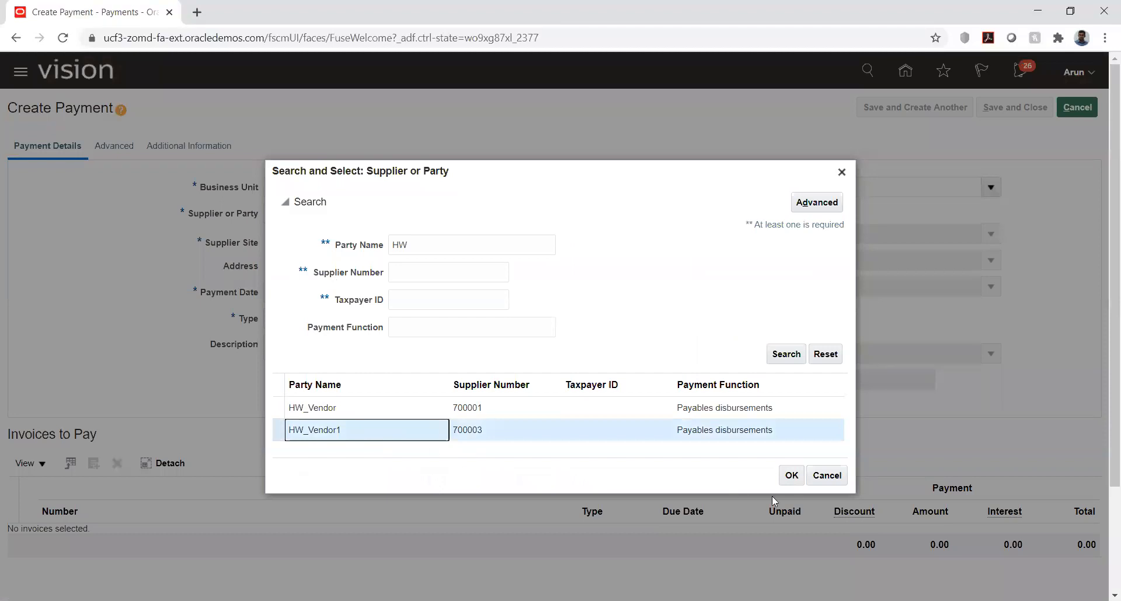
{"action": "left_click", "coordinate": [798, 481]}
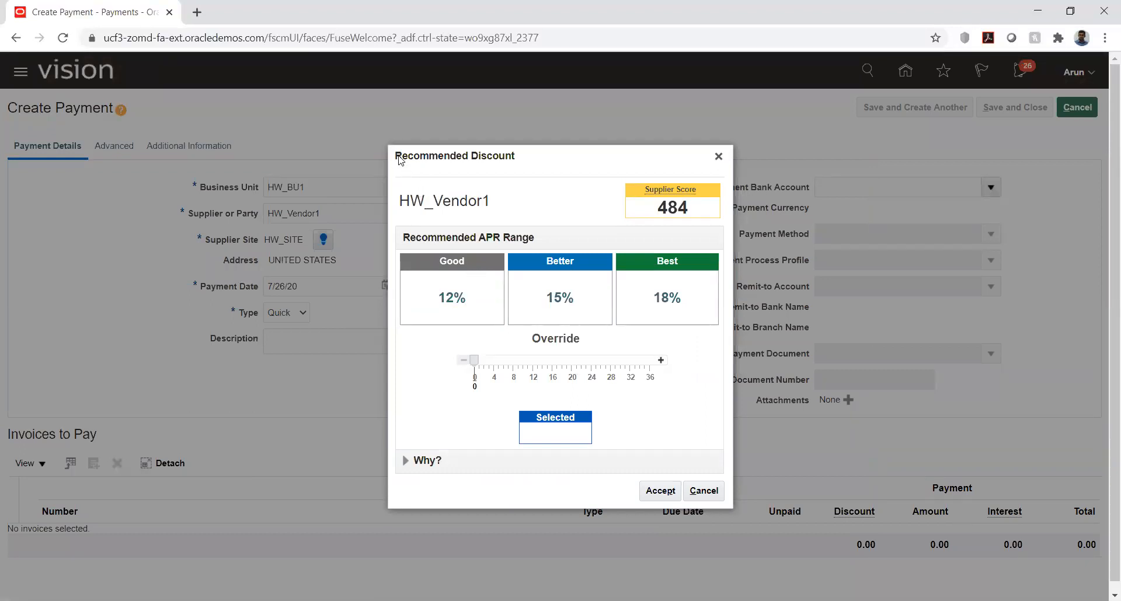
{"action": "left_click_drag", "start_coordinate": [397, 159], "coordinate": [441, 151]}
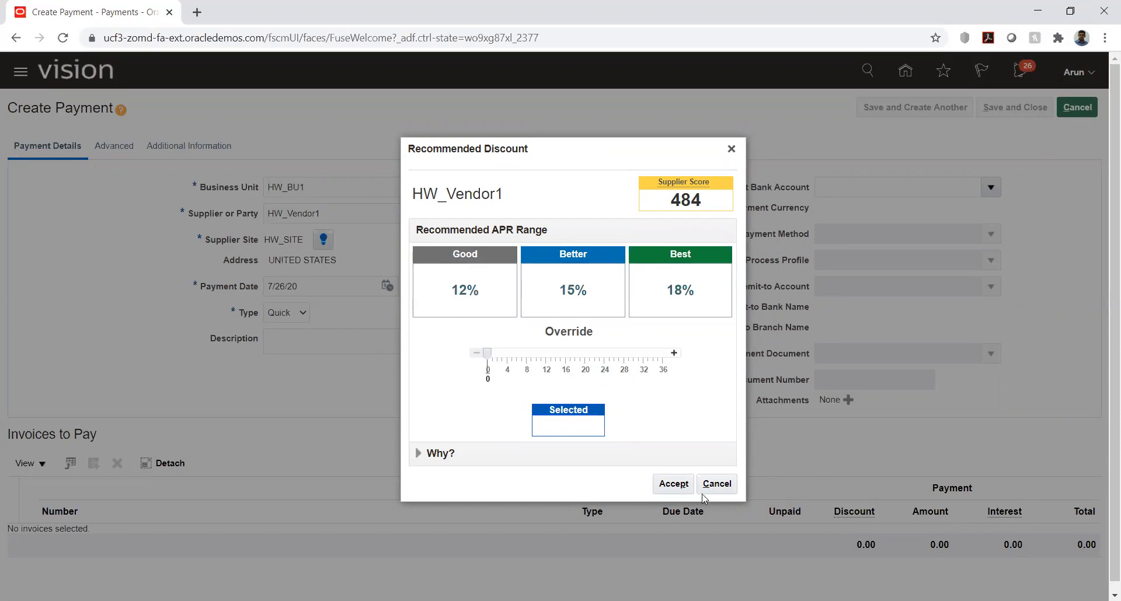
{"action": "left_click", "coordinate": [673, 484]}
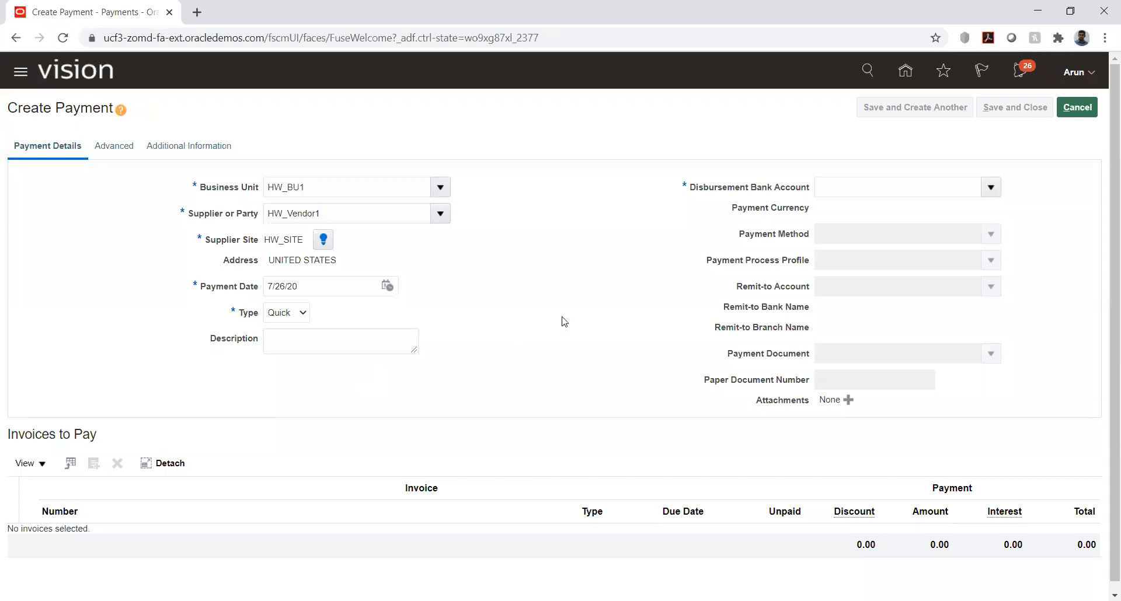
Step: Set the disbursement bank account to HW_Account, with payment process profile HW_CHK and payment document HW_POD
{"action": "left_click", "coordinate": [957, 189]}
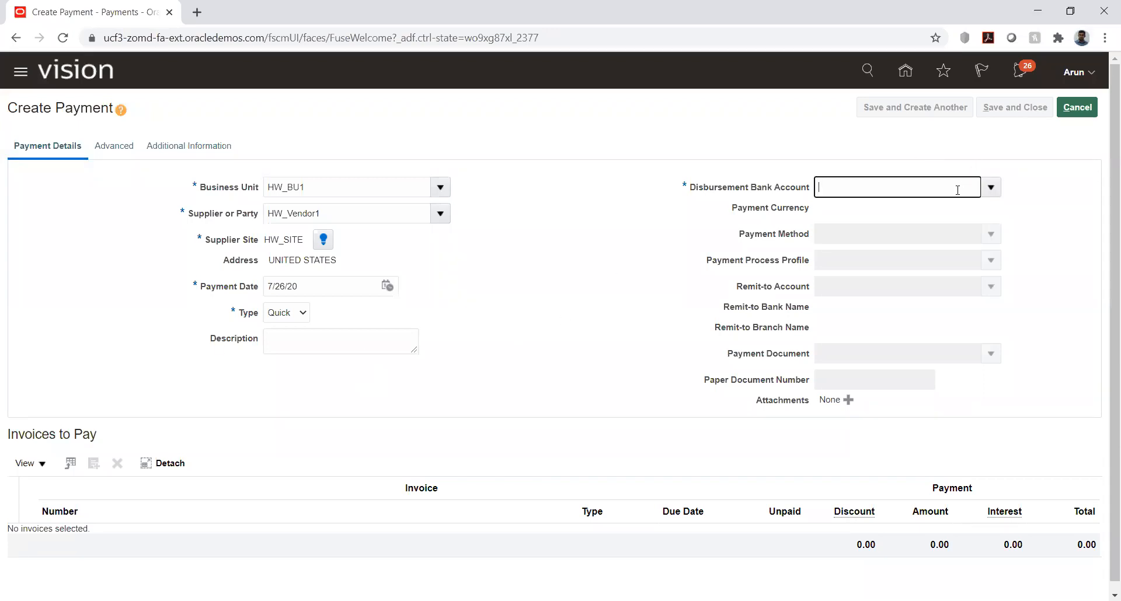
{"action": "type", "text": "HW"}
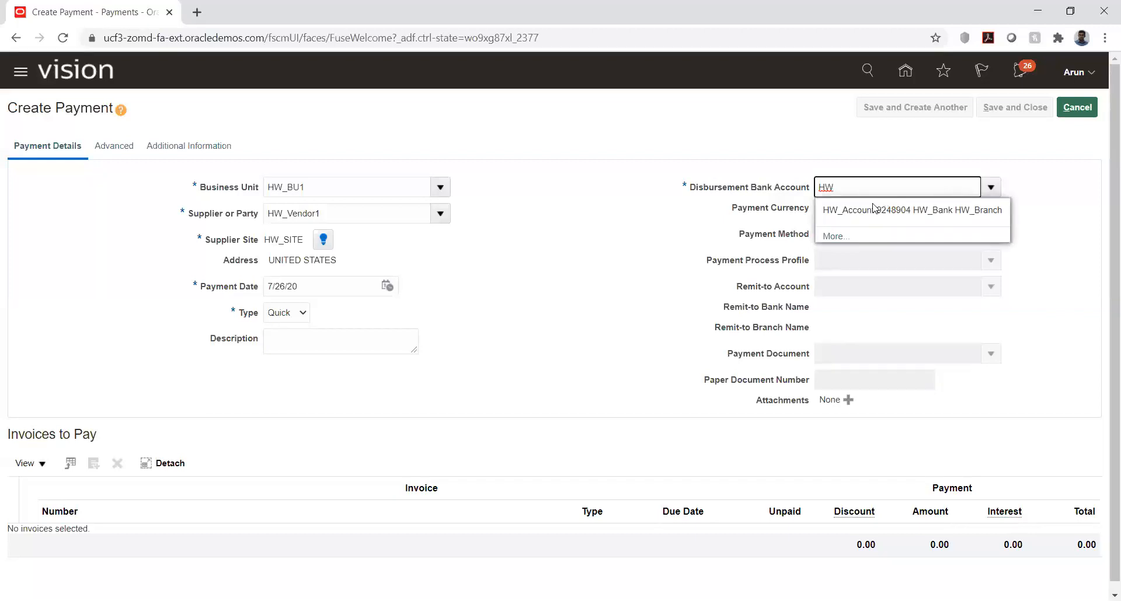
{"action": "left_click", "coordinate": [849, 211]}
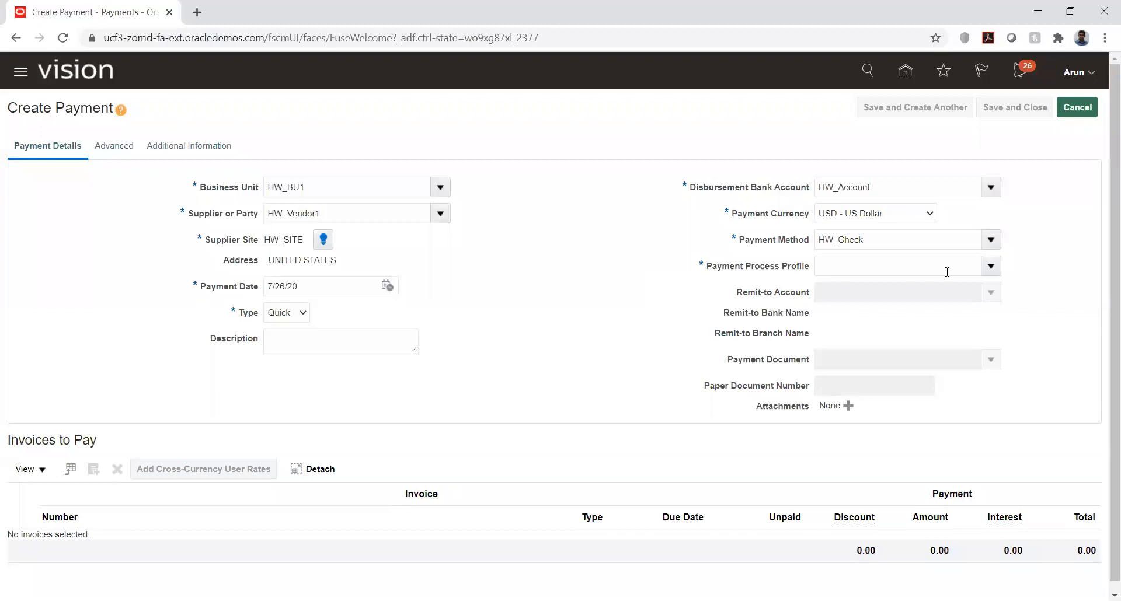
{"action": "left_click", "coordinate": [991, 266]}
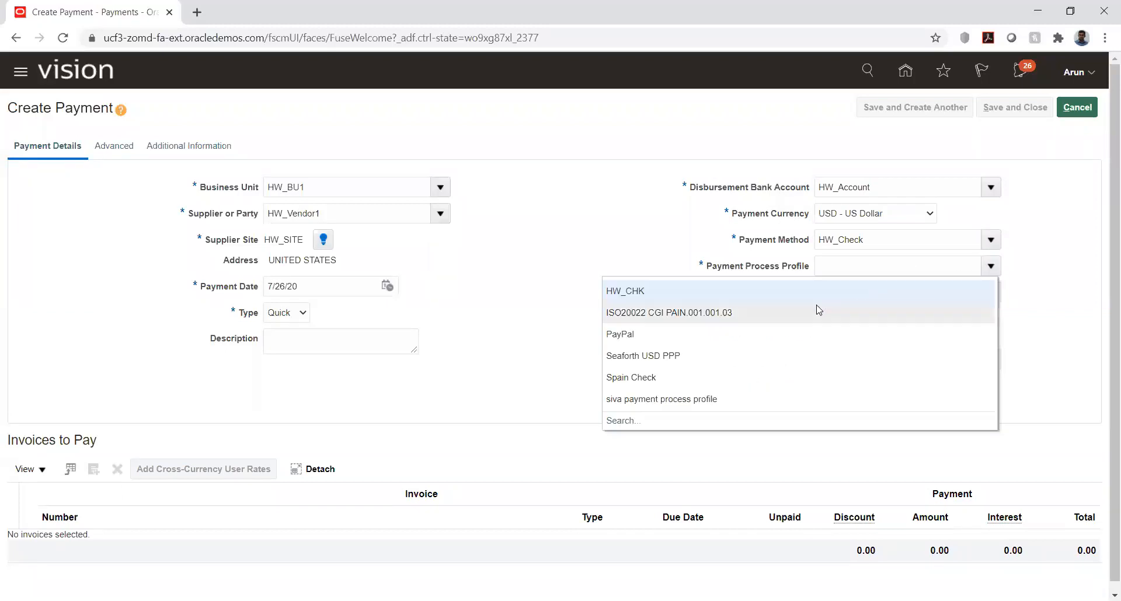
{"action": "left_click", "coordinate": [643, 291]}
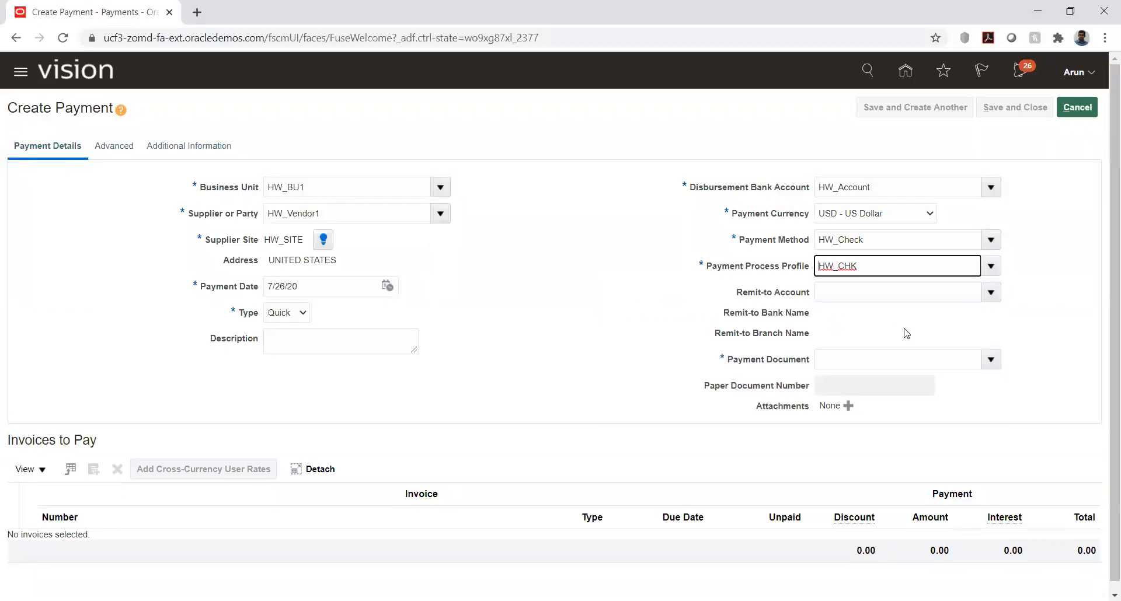
{"action": "left_click", "coordinate": [988, 360]}
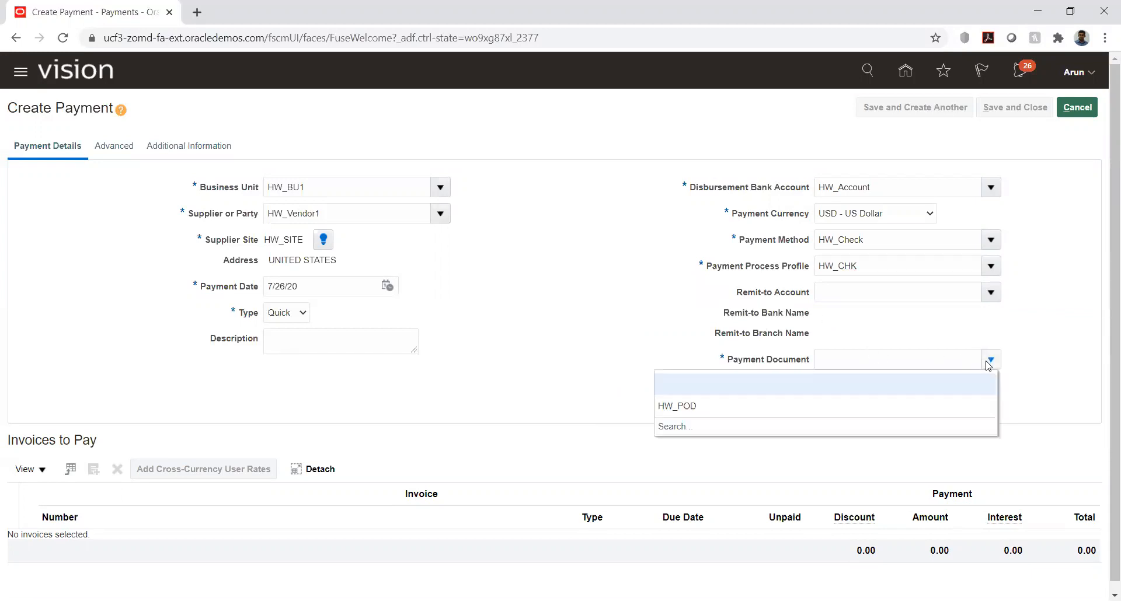
{"action": "left_click", "coordinate": [734, 407]}
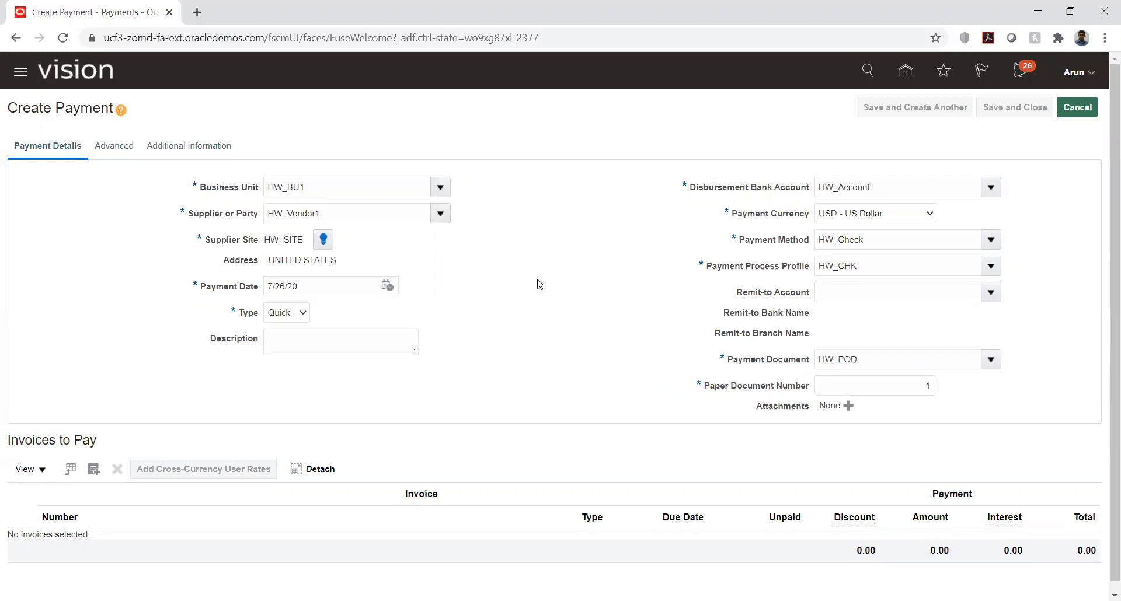
Step: Add invoice INV001 to the payment's invoices to pay
{"action": "scroll", "coordinate": [536, 282], "scroll_direction": "down", "scroll_amount": 1}
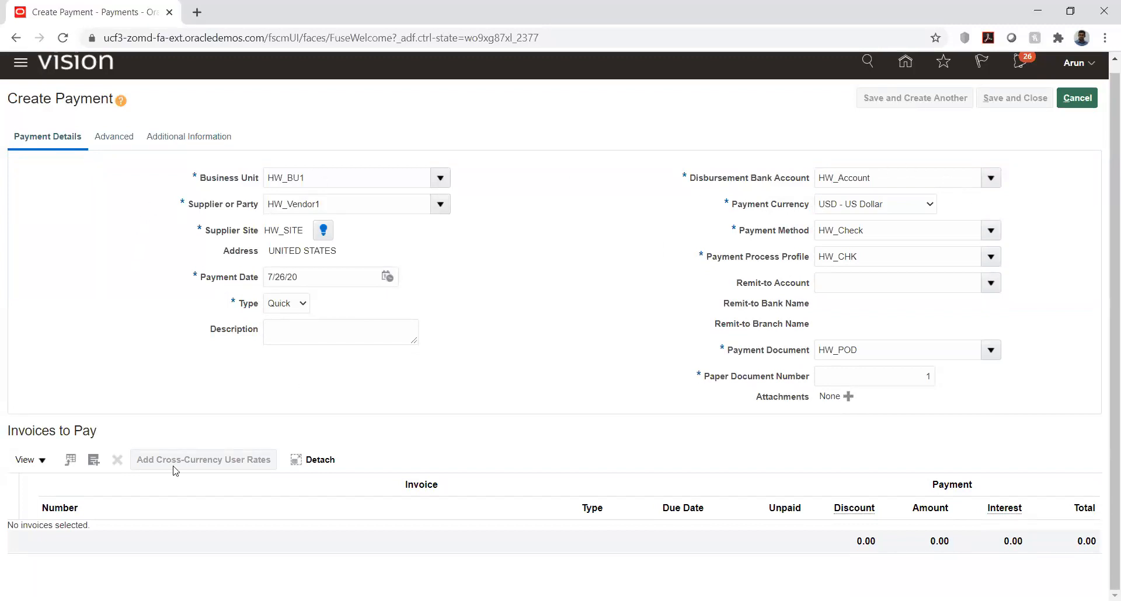
{"action": "left_click", "coordinate": [94, 460]}
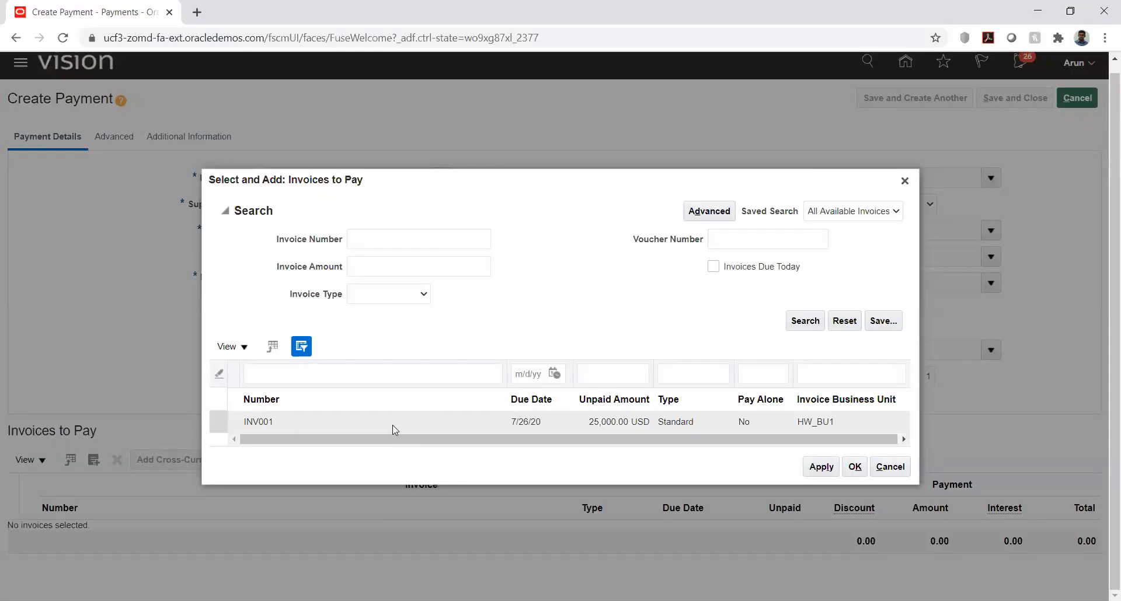
{"action": "left_click", "coordinate": [342, 427]}
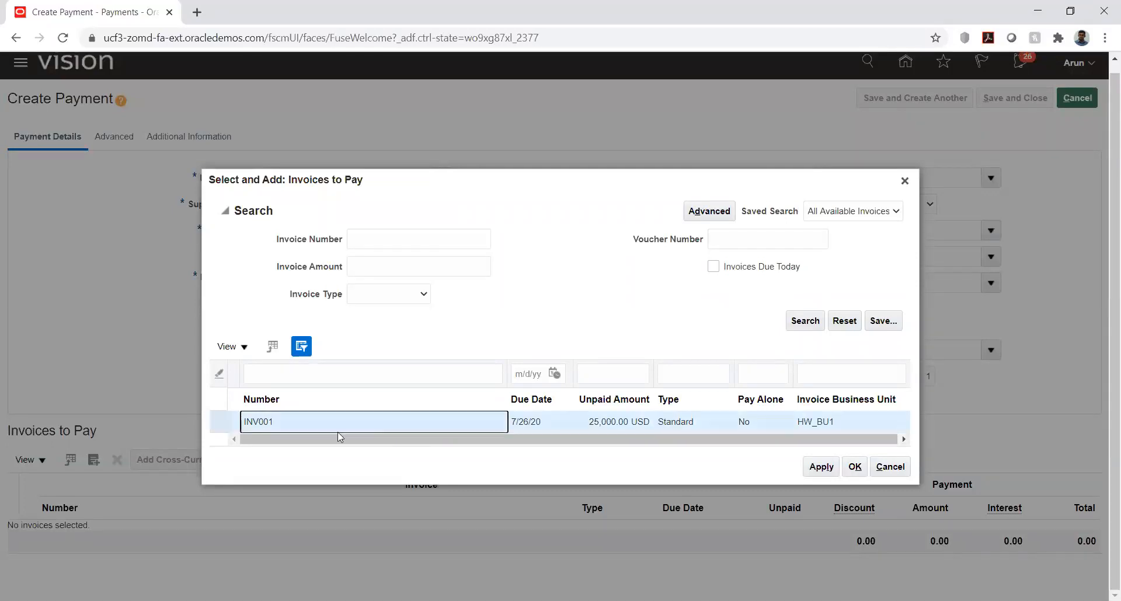
{"action": "left_click", "coordinate": [820, 468]}
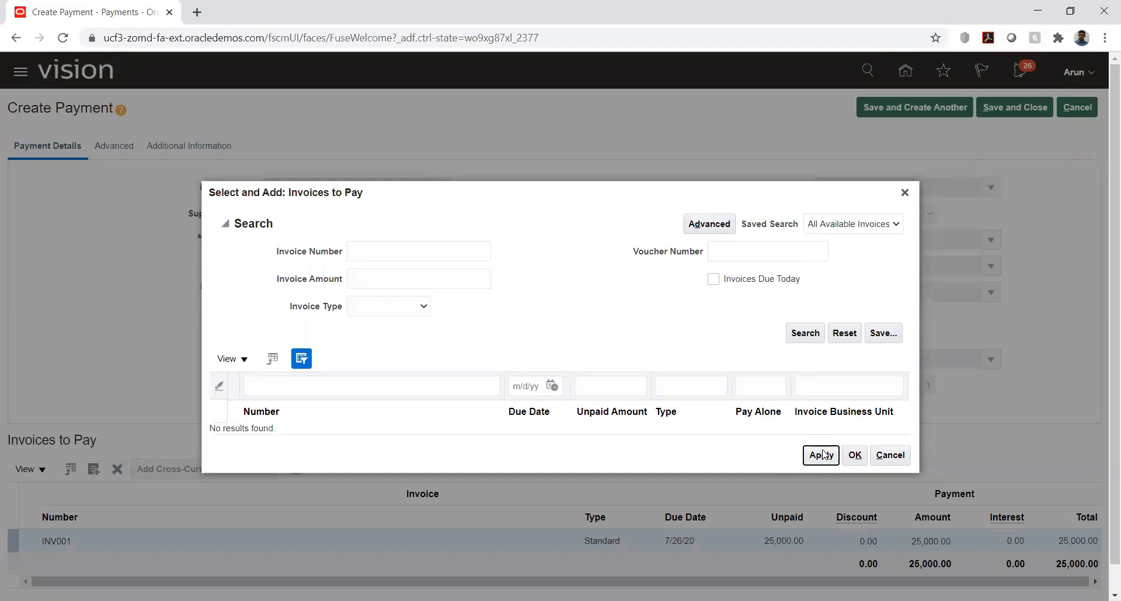
{"action": "left_click", "coordinate": [854, 455]}
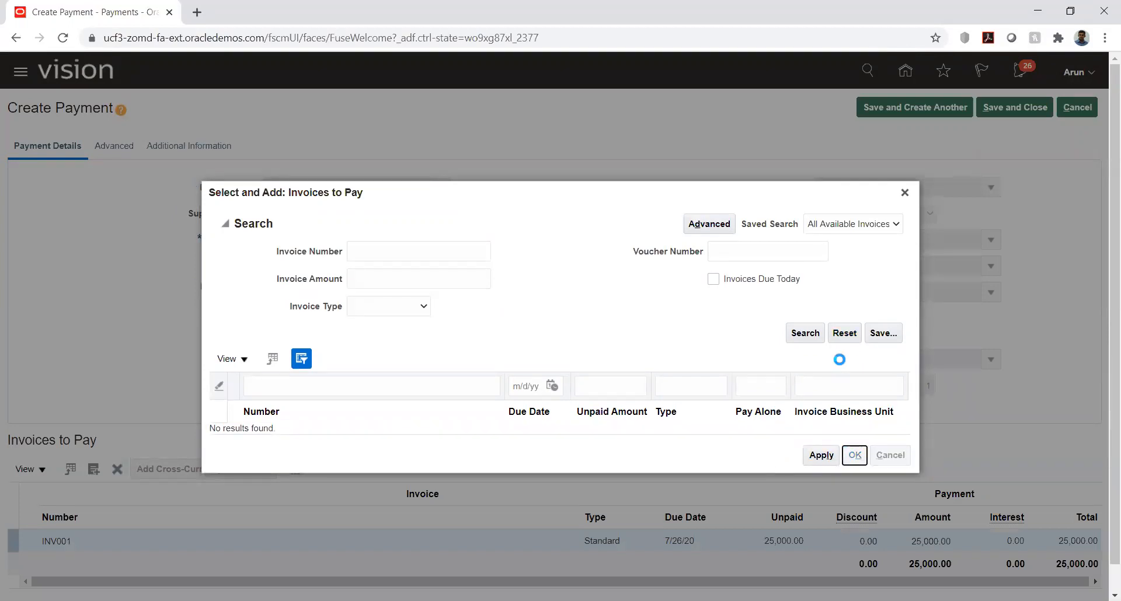
Step: Check the discount and payment amount of the INV001 row, and save and close the payment
{"action": "scroll", "coordinate": [586, 243], "scroll_direction": "down", "scroll_amount": 1}
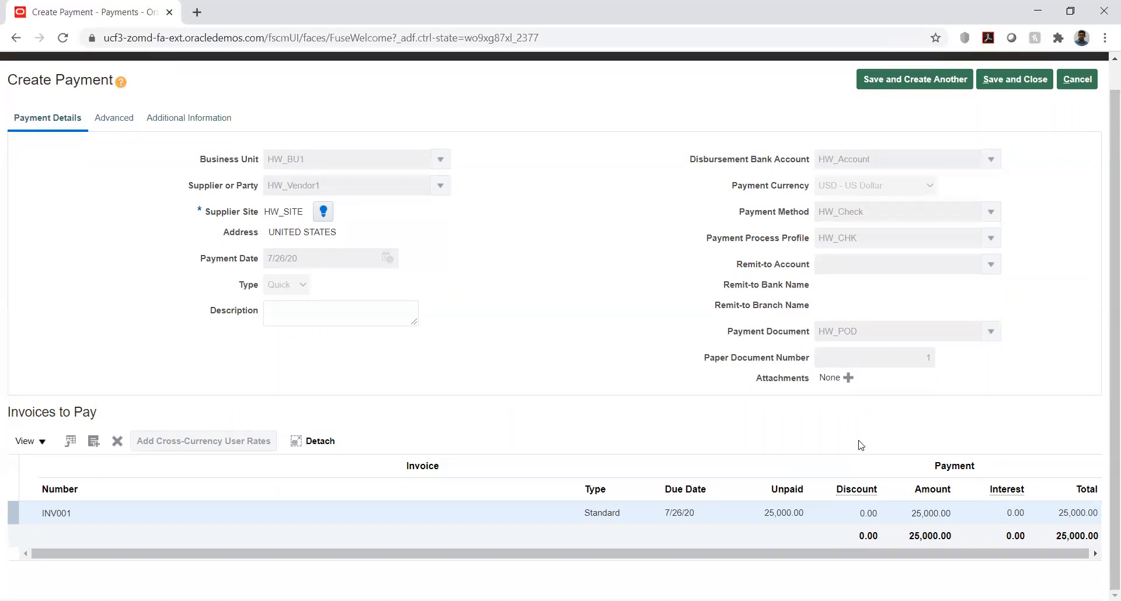
{"action": "left_click", "coordinate": [916, 511]}
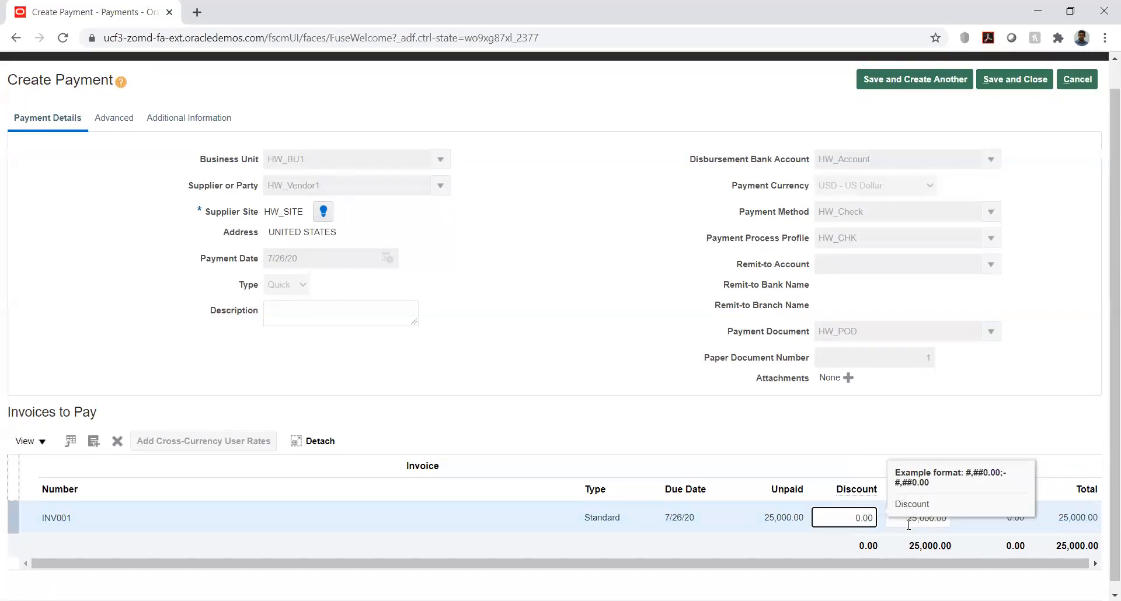
{"action": "left_click", "coordinate": [914, 518]}
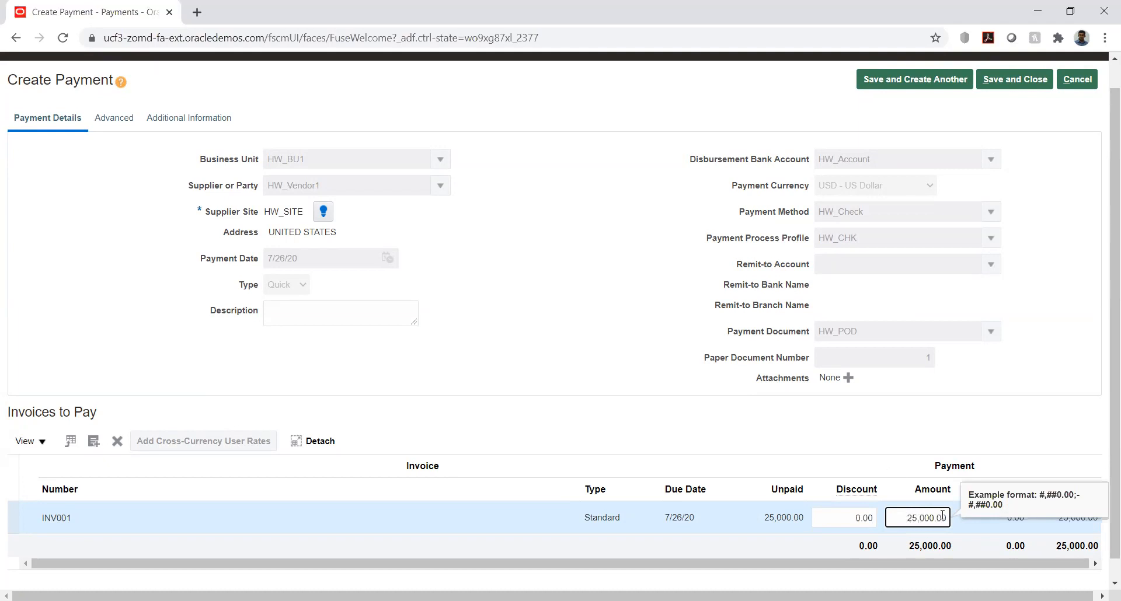
{"action": "left_click", "coordinate": [854, 428]}
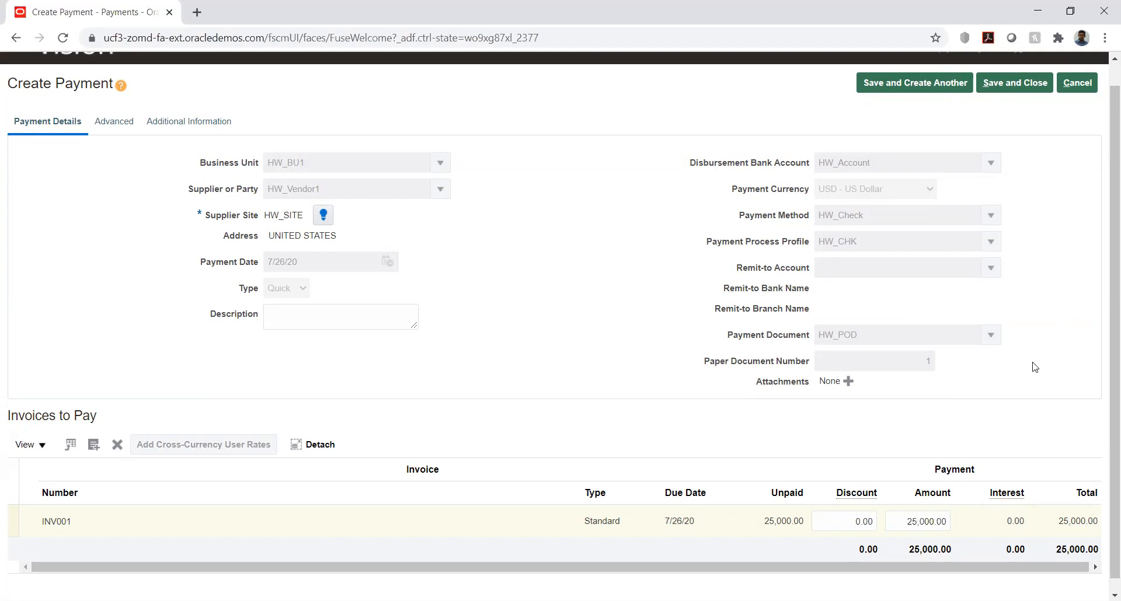
{"action": "scroll", "coordinate": [1033, 366], "scroll_direction": "up", "scroll_amount": 1}
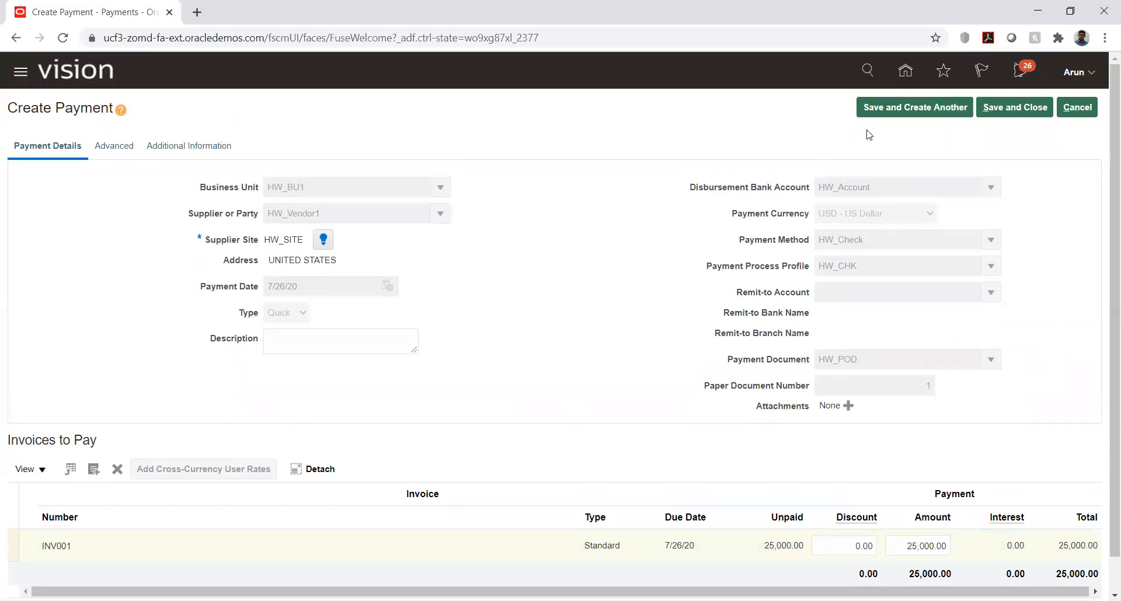
{"action": "left_click", "coordinate": [1005, 106]}
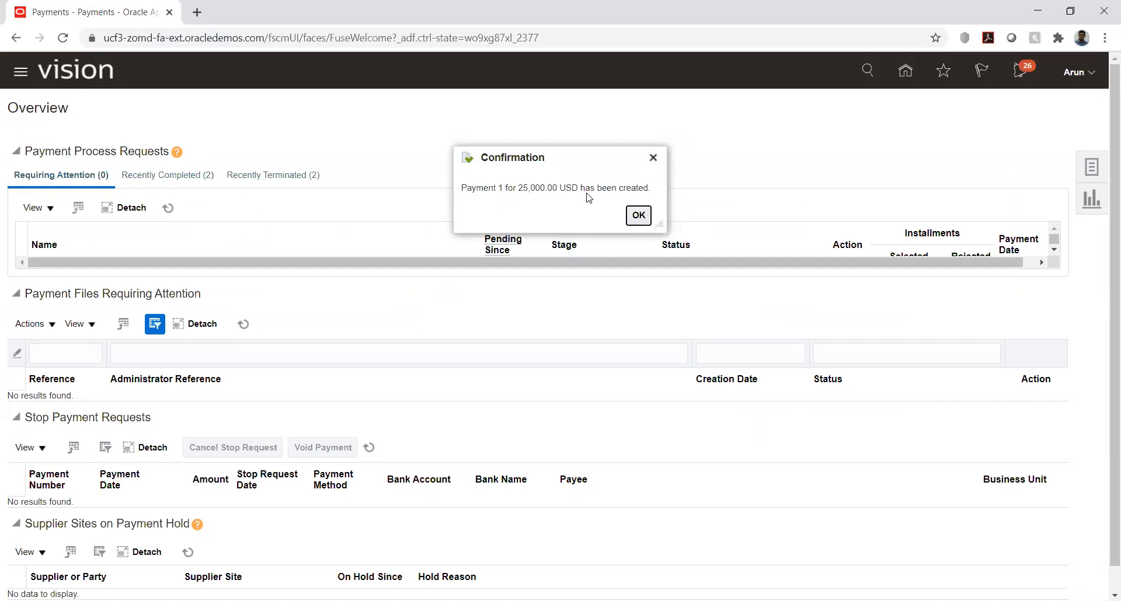
{"action": "left_click", "coordinate": [639, 216]}
Step: Dismiss the payment confirmation and search Manage Payments for the payments made to supplier HW_Vendor1
{"action": "left_click", "coordinate": [1104, 168]}
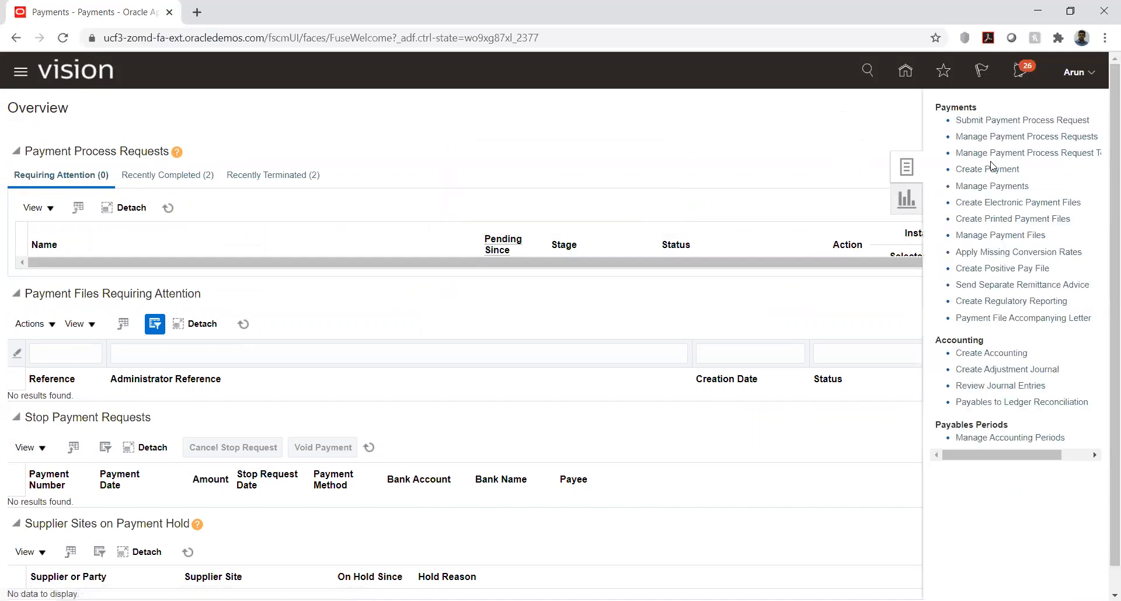
{"action": "left_click", "coordinate": [995, 186]}
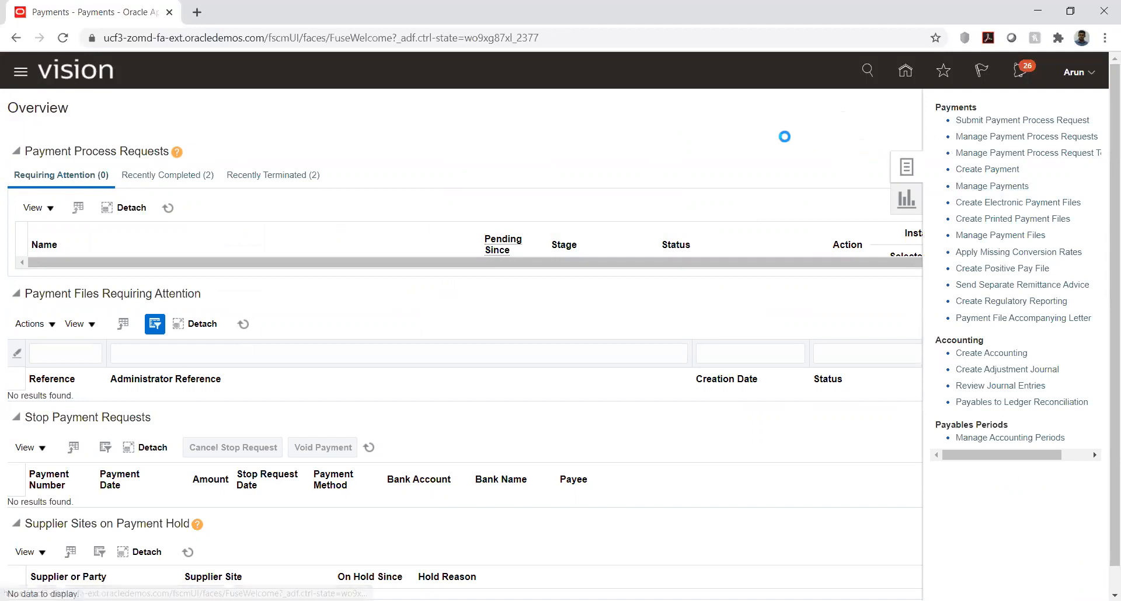
{"action": "left_click", "coordinate": [340, 191]}
{"action": "type", "text": "HW"}
{"action": "key", "text": "Tab"}
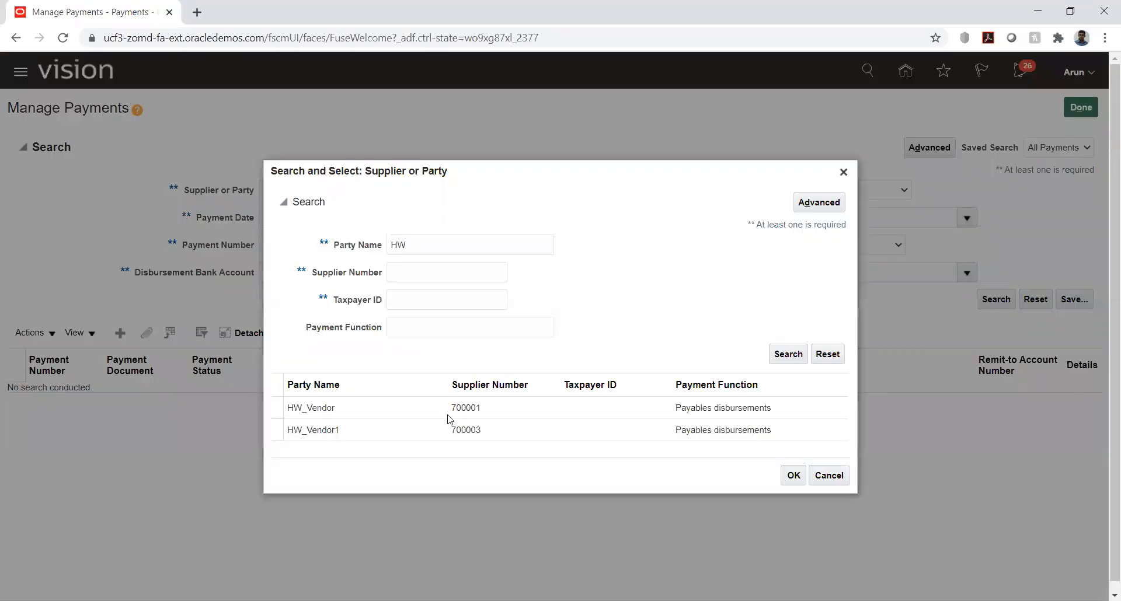
{"action": "left_click", "coordinate": [346, 431]}
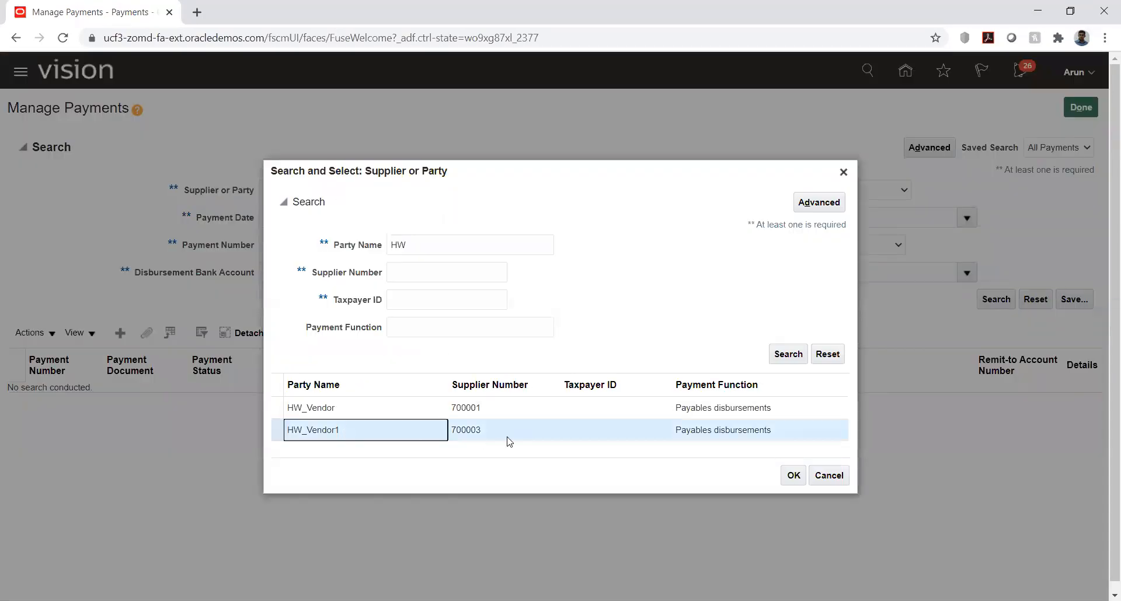
{"action": "left_click", "coordinate": [792, 475]}
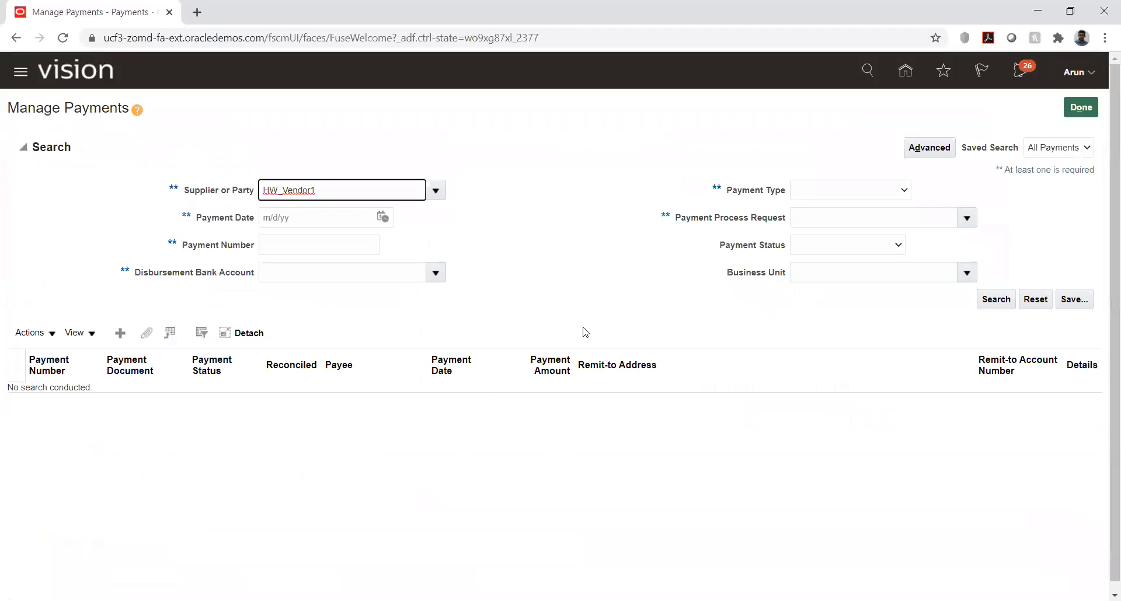
{"action": "left_click", "coordinate": [996, 298]}
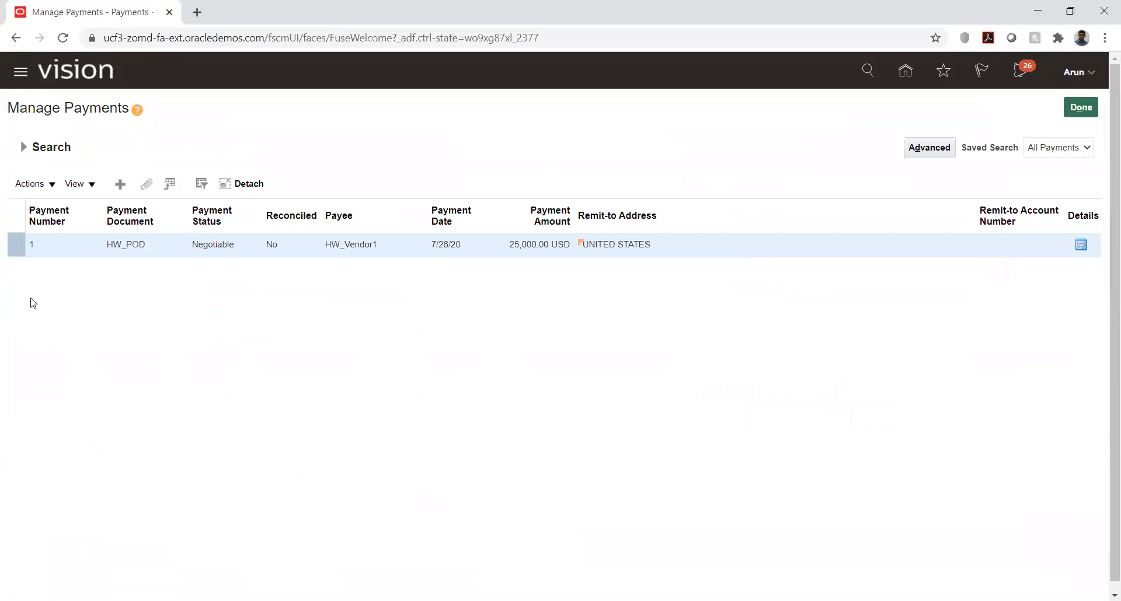
Step: Open the HW_Vendor1 payment and examine its payment details and paid invoices
{"action": "left_click", "coordinate": [31, 244]}
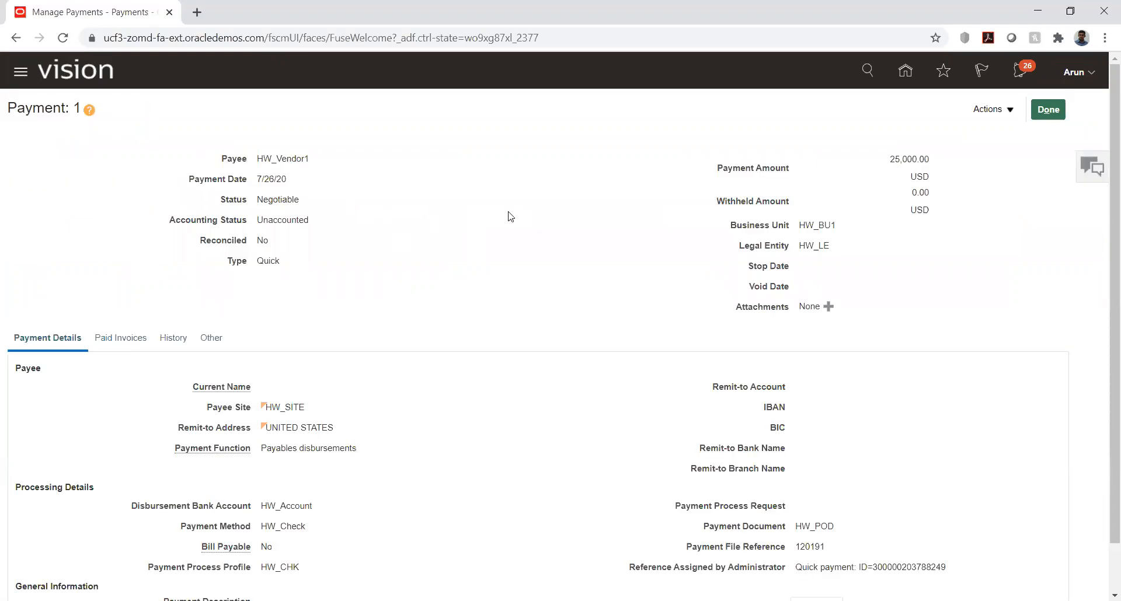
{"action": "scroll", "coordinate": [510, 217], "scroll_direction": "down", "scroll_amount": 1}
{"action": "scroll", "coordinate": [511, 216], "scroll_direction": "up", "scroll_amount": 1}
{"action": "left_click", "coordinate": [123, 338]}
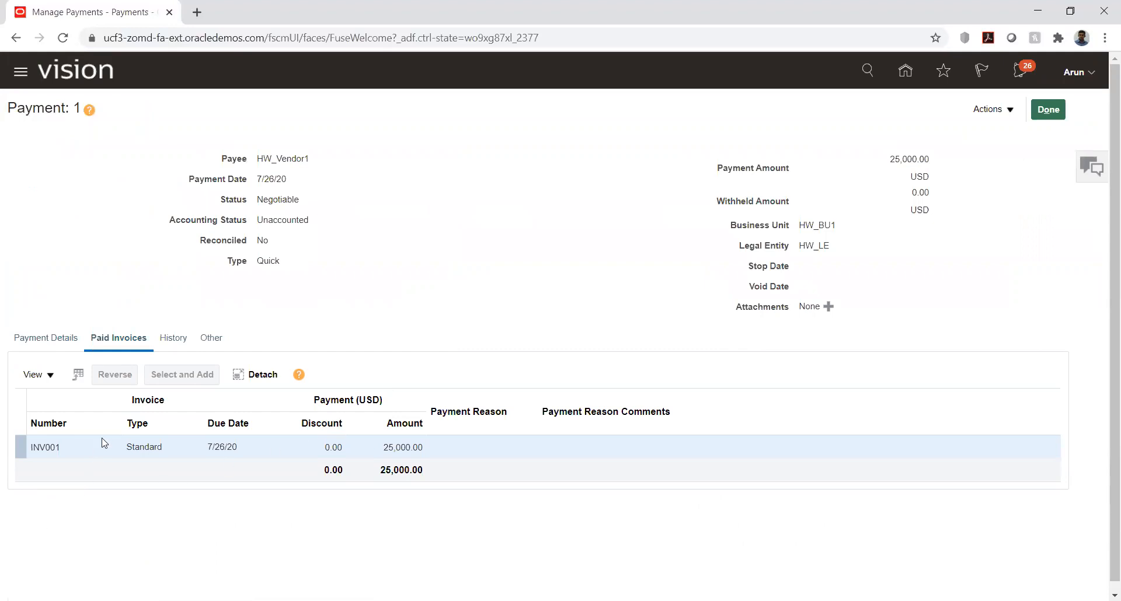
{"action": "left_click", "coordinate": [27, 338]}
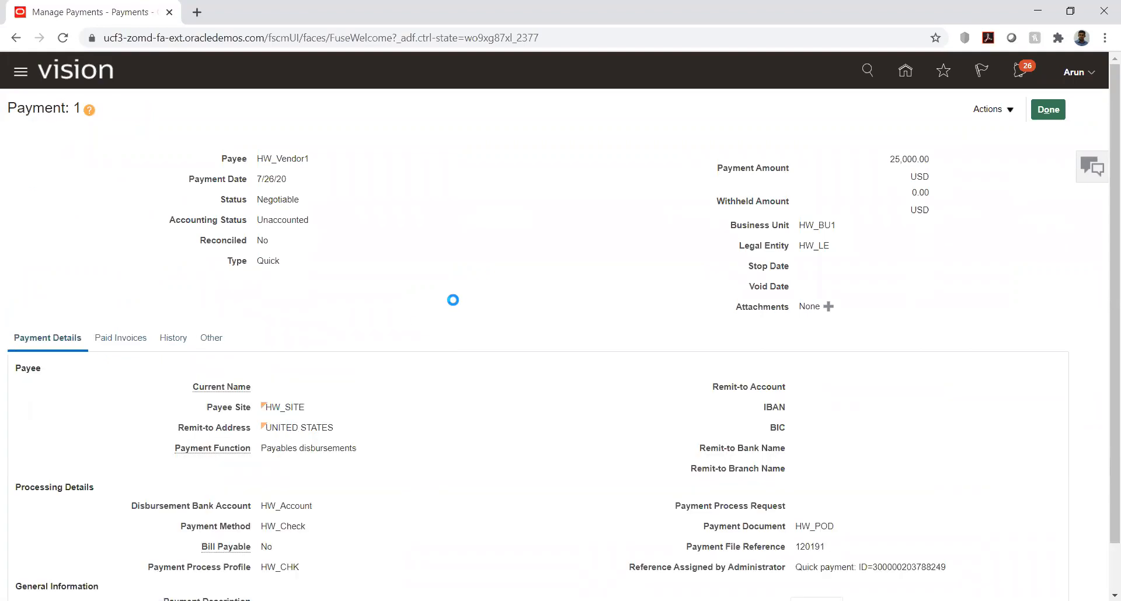
{"action": "scroll", "coordinate": [450, 260], "scroll_direction": "down", "scroll_amount": 1}
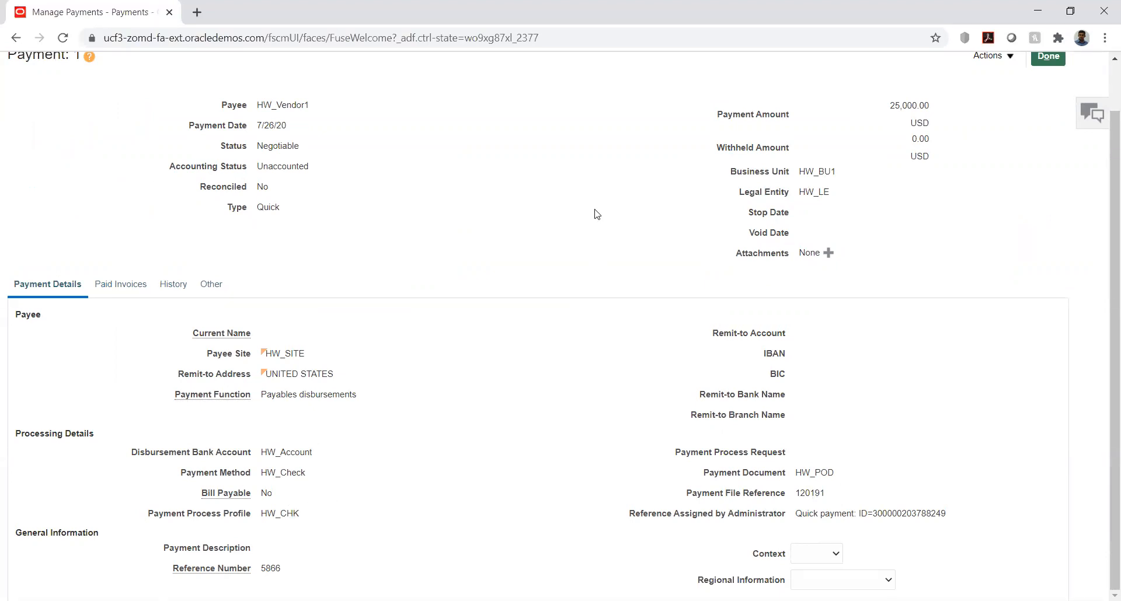
{"action": "scroll", "coordinate": [595, 213], "scroll_direction": "up", "scroll_amount": 1}
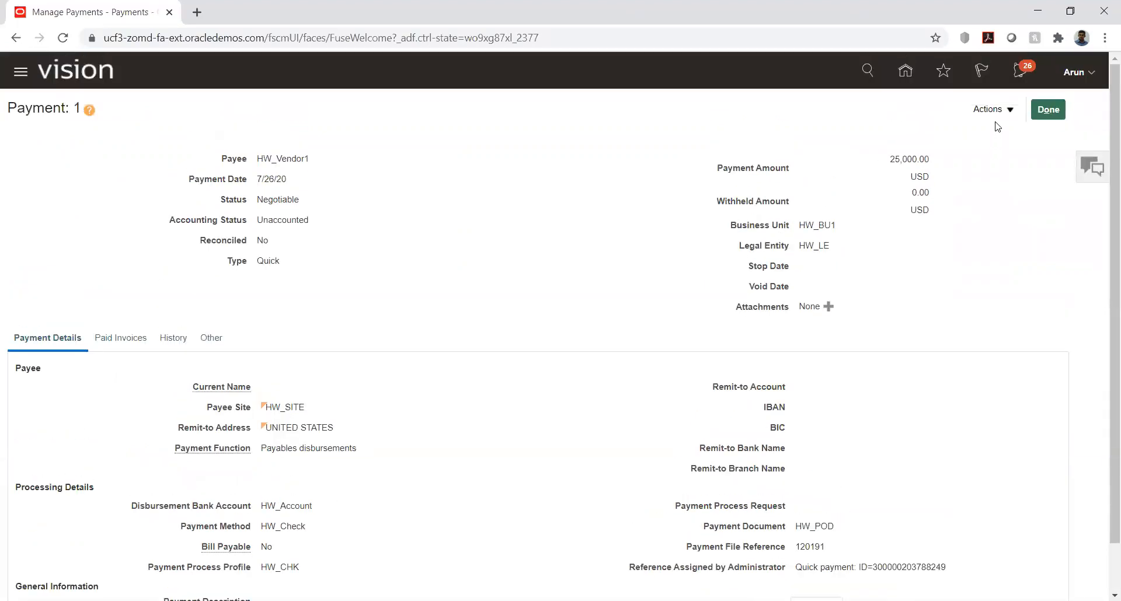
Step: Post the payment to the ledger and review its liability and cash clearing accounting lines
{"action": "left_click", "coordinate": [999, 109]}
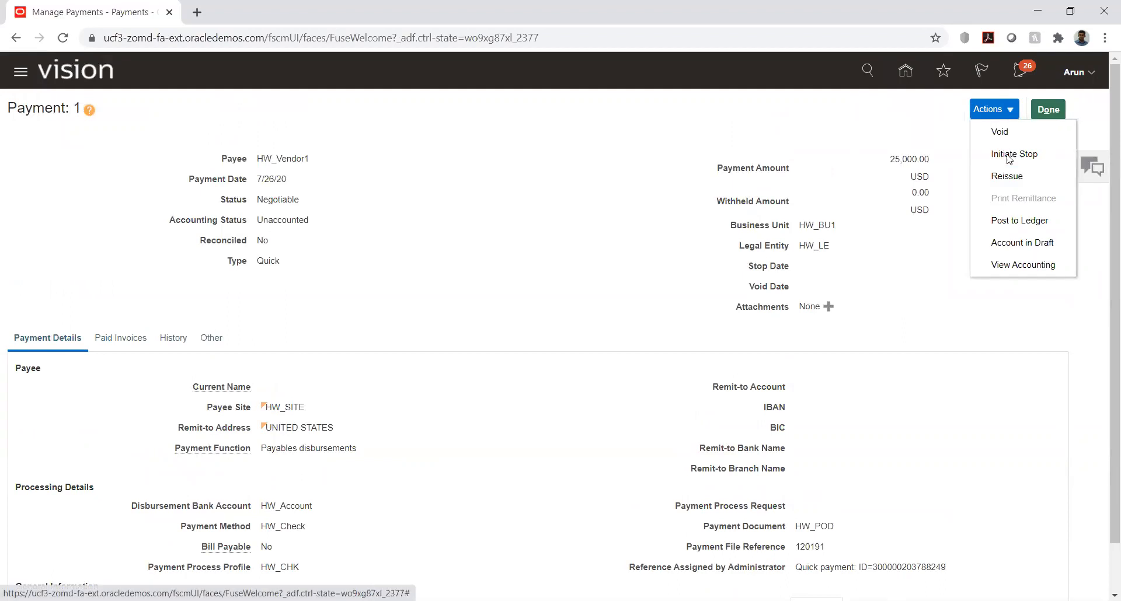
{"action": "left_click", "coordinate": [1020, 222]}
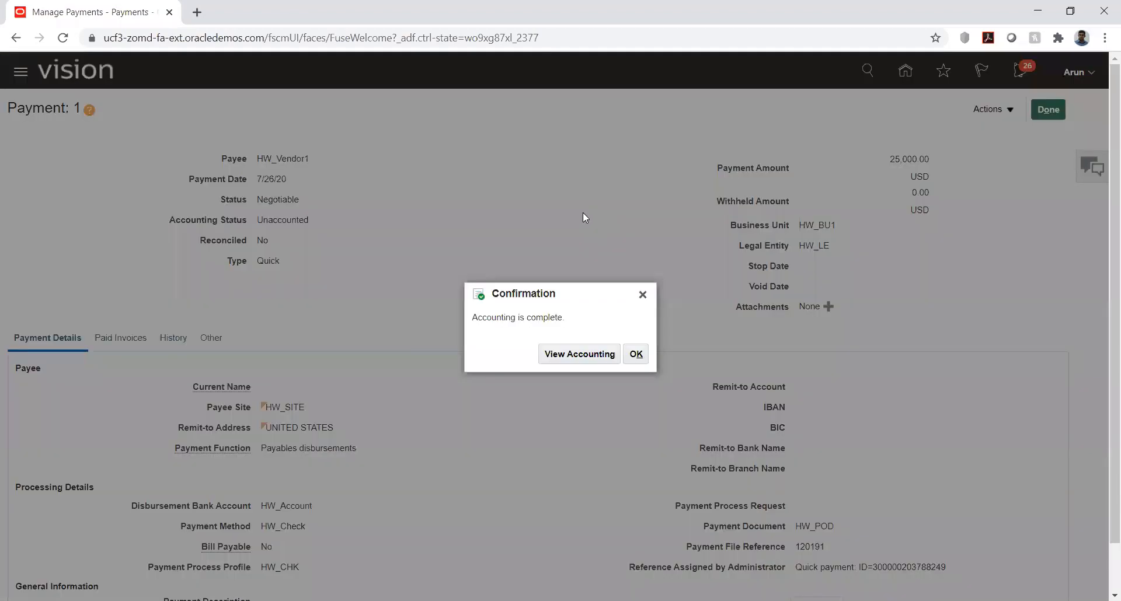
{"action": "left_click", "coordinate": [572, 355]}
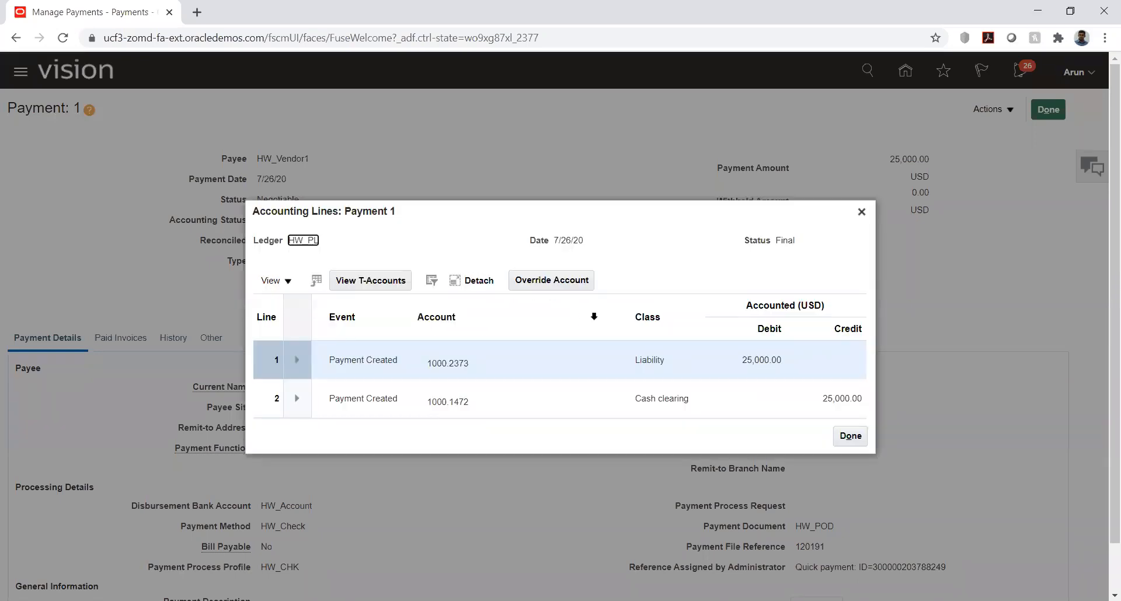
{"action": "left_click", "coordinate": [637, 359]}
{"action": "left_click_drag", "start_coordinate": [637, 360], "coordinate": [672, 361]}
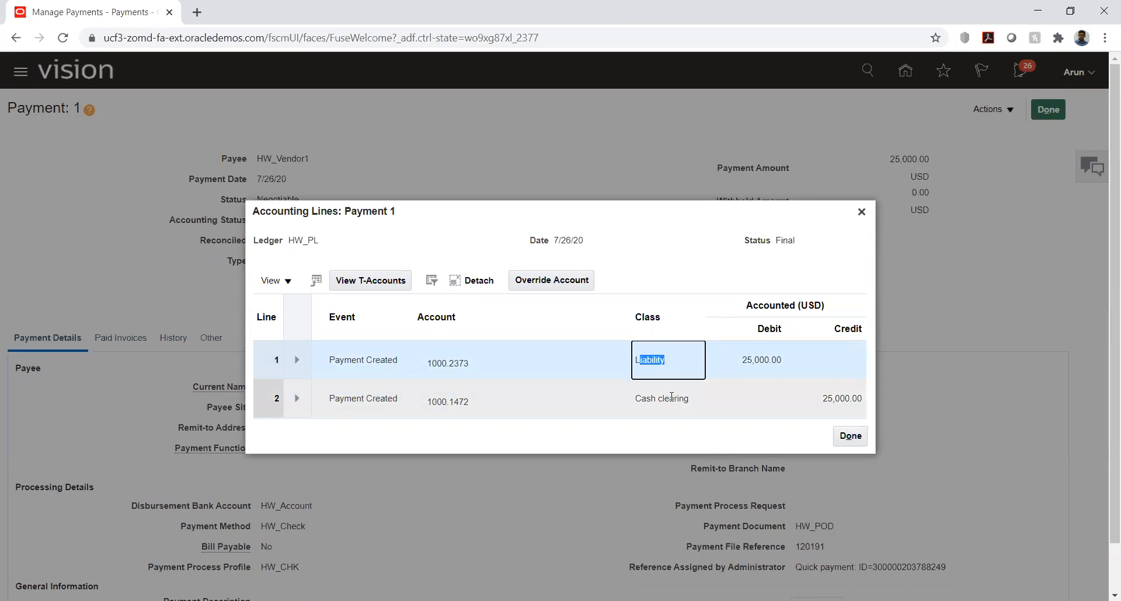
{"action": "left_click_drag", "start_coordinate": [672, 397], "coordinate": [698, 394]}
{"action": "left_click", "coordinate": [698, 226]}
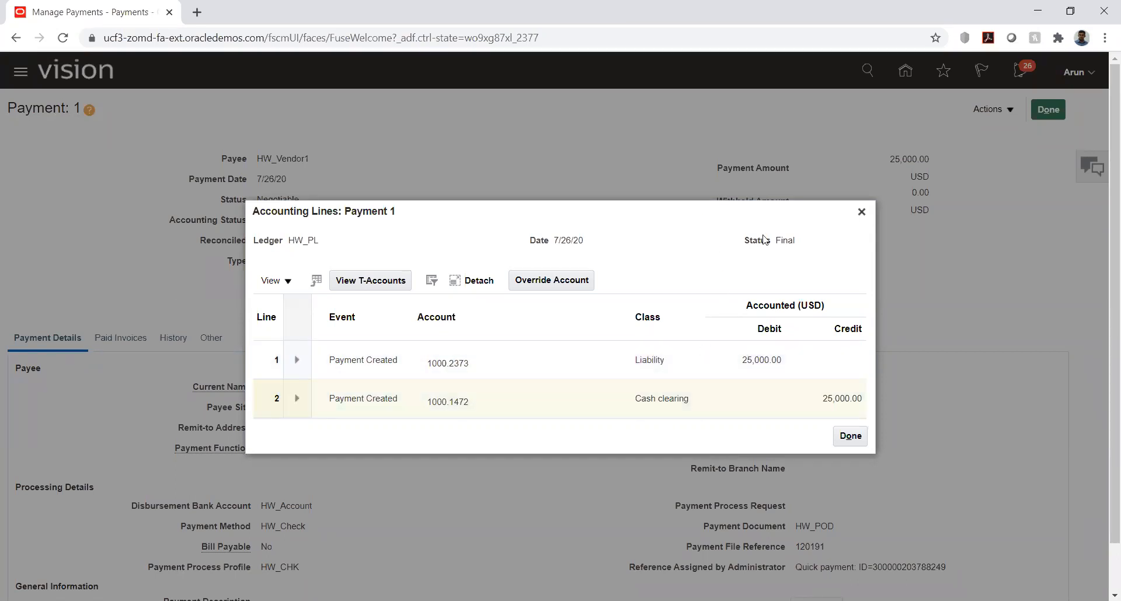
{"action": "left_click", "coordinate": [861, 212]}
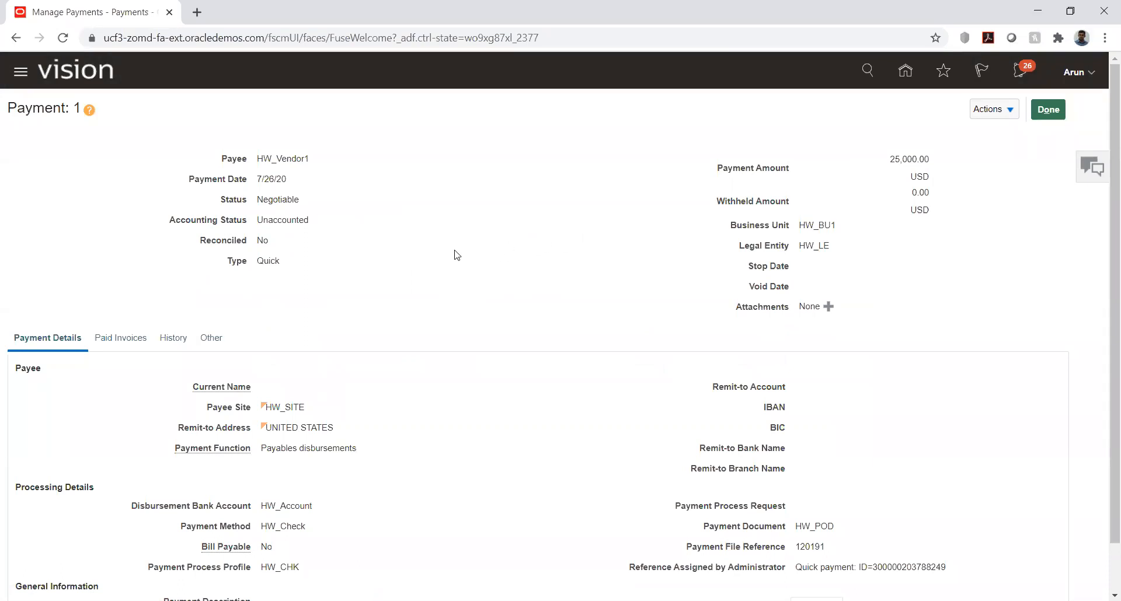
Step: Check the payment's reconciled status, and return to the Payments overview
{"action": "left_click_drag", "start_coordinate": [200, 240], "coordinate": [276, 245]}
{"action": "left_click", "coordinate": [438, 273]}
{"action": "left_click", "coordinate": [1048, 111]}
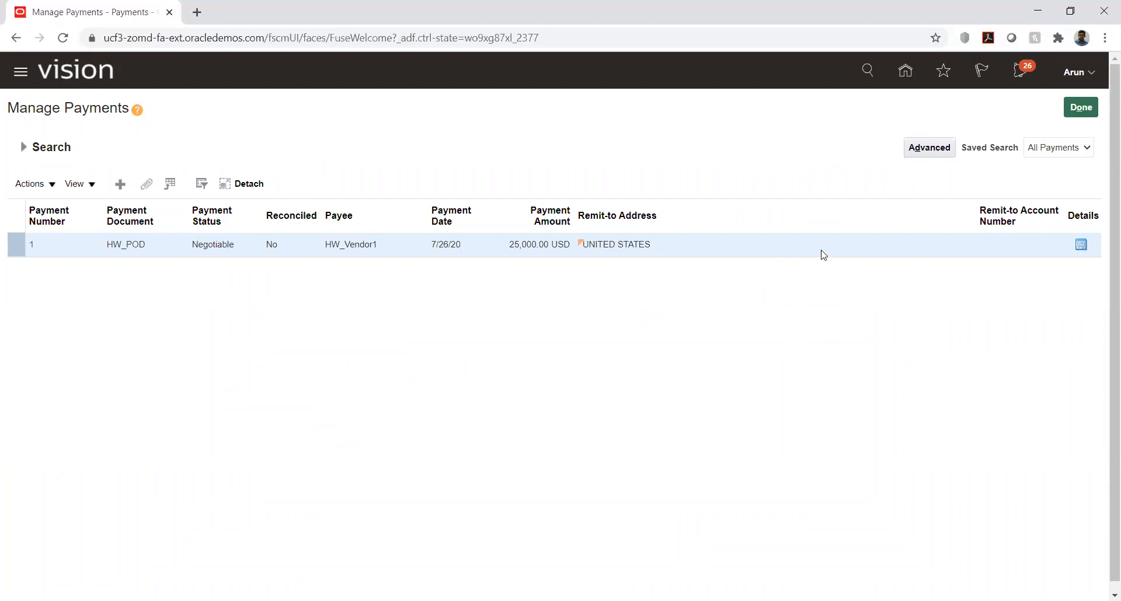
{"action": "left_click", "coordinate": [1077, 110]}
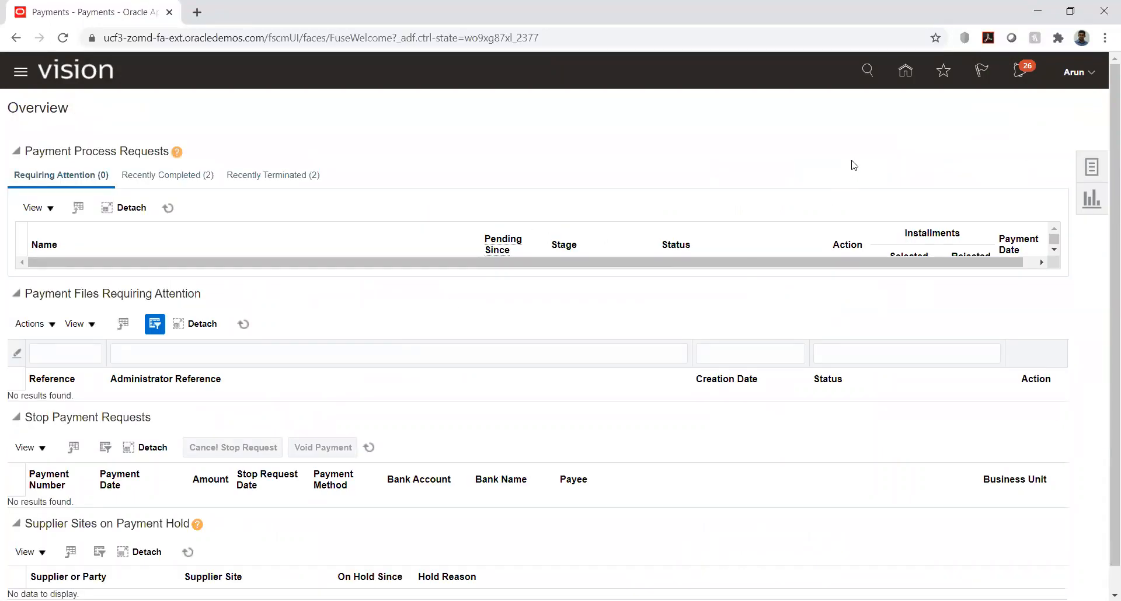
{"action": "left_click", "coordinate": [1092, 168]}
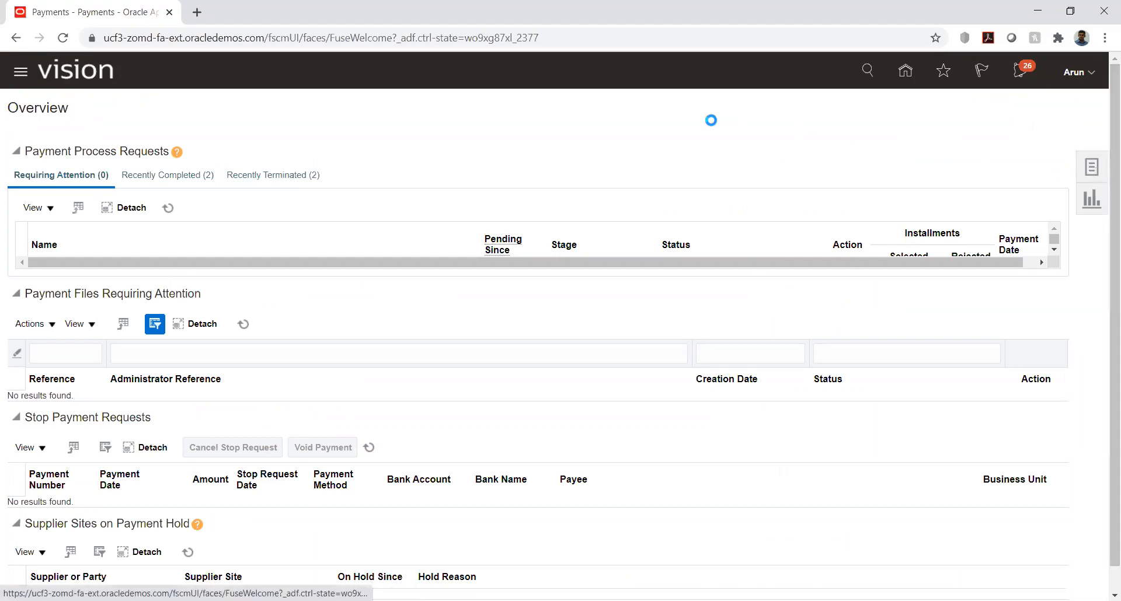
{"action": "left_click", "coordinate": [991, 119]}
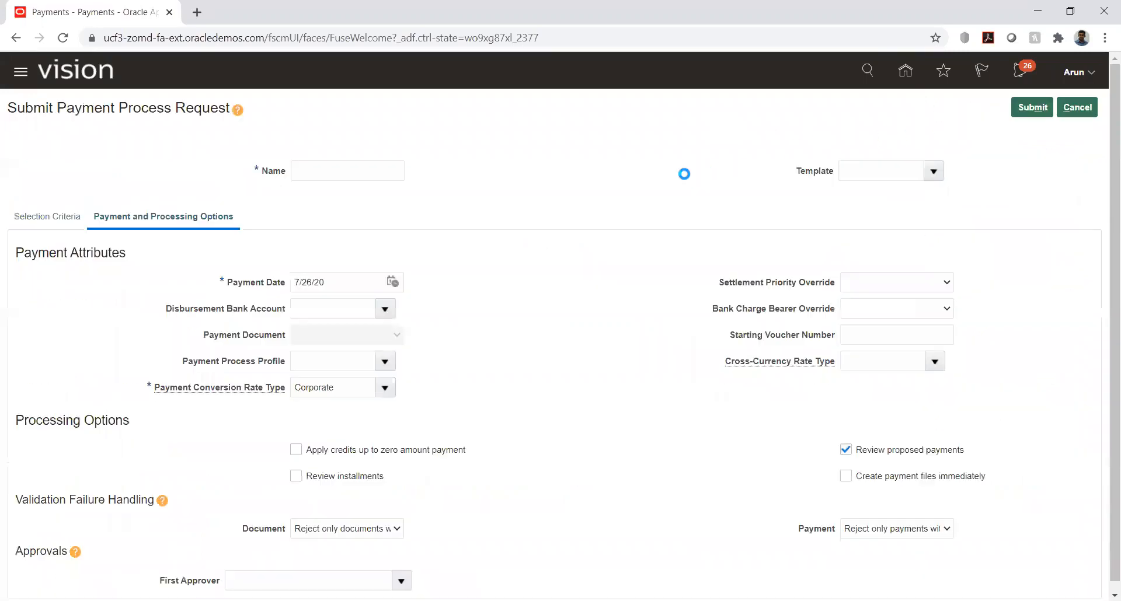
{"action": "left_click", "coordinate": [319, 173]}
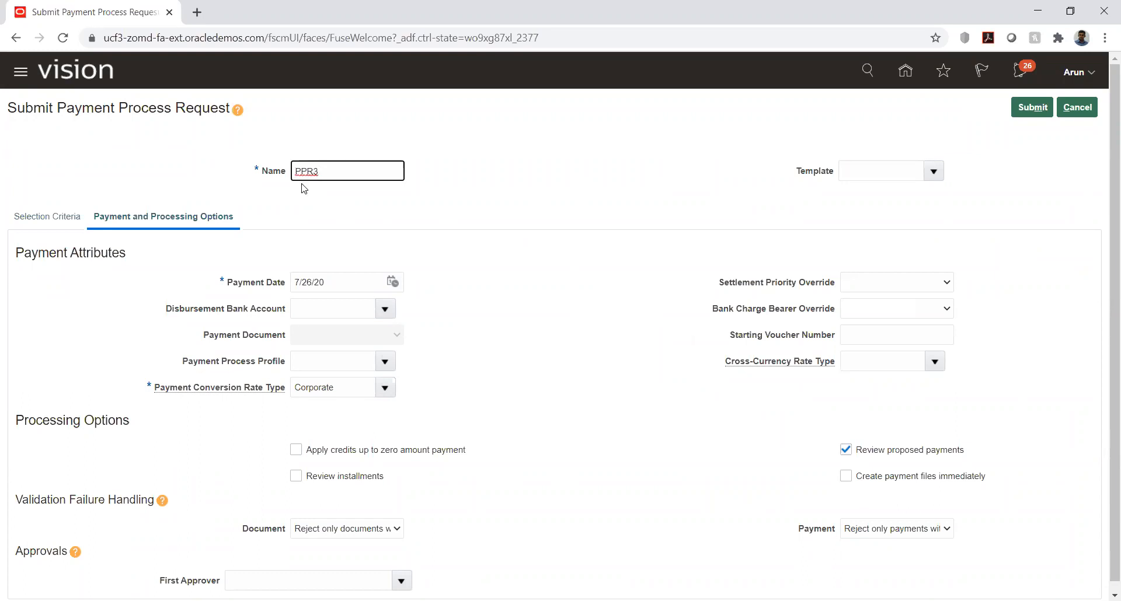
{"action": "left_click", "coordinate": [44, 217]}
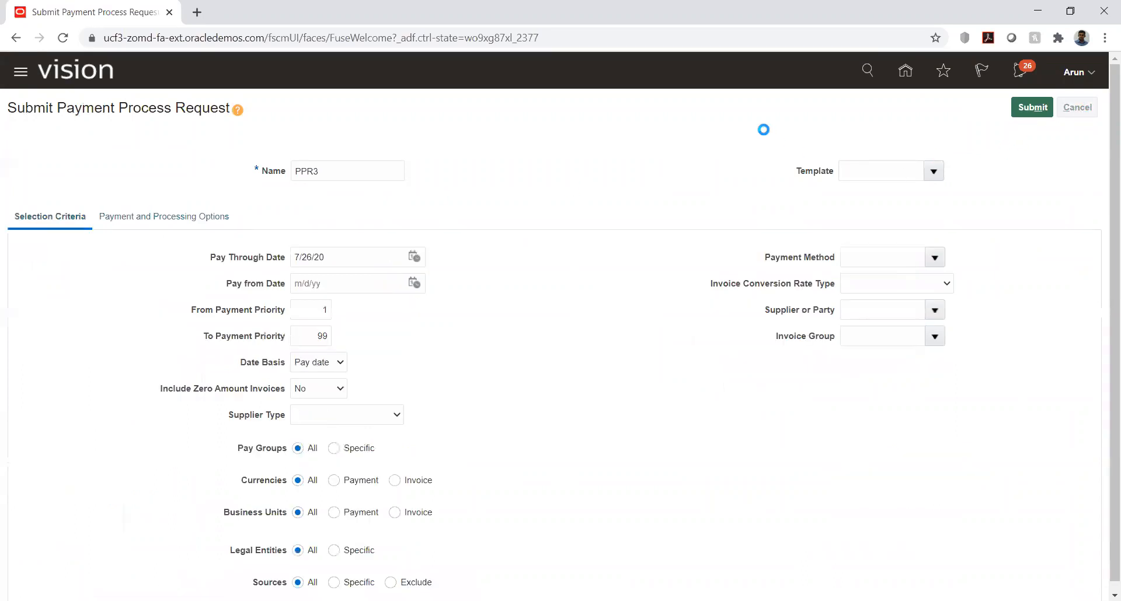
{"action": "left_click", "coordinate": [1074, 107]}
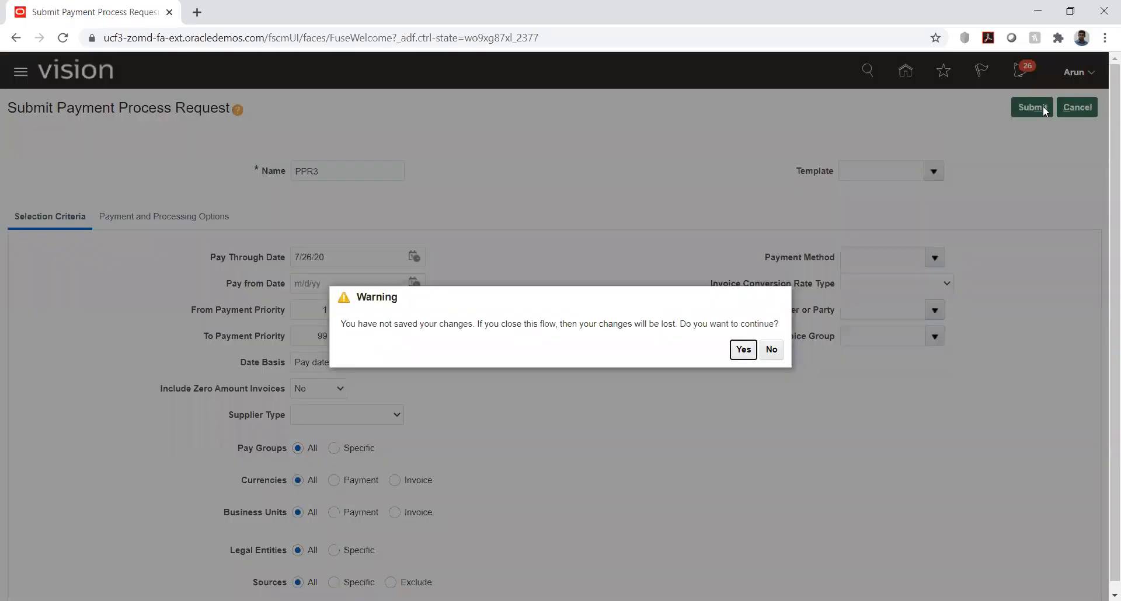
{"action": "left_click", "coordinate": [743, 349]}
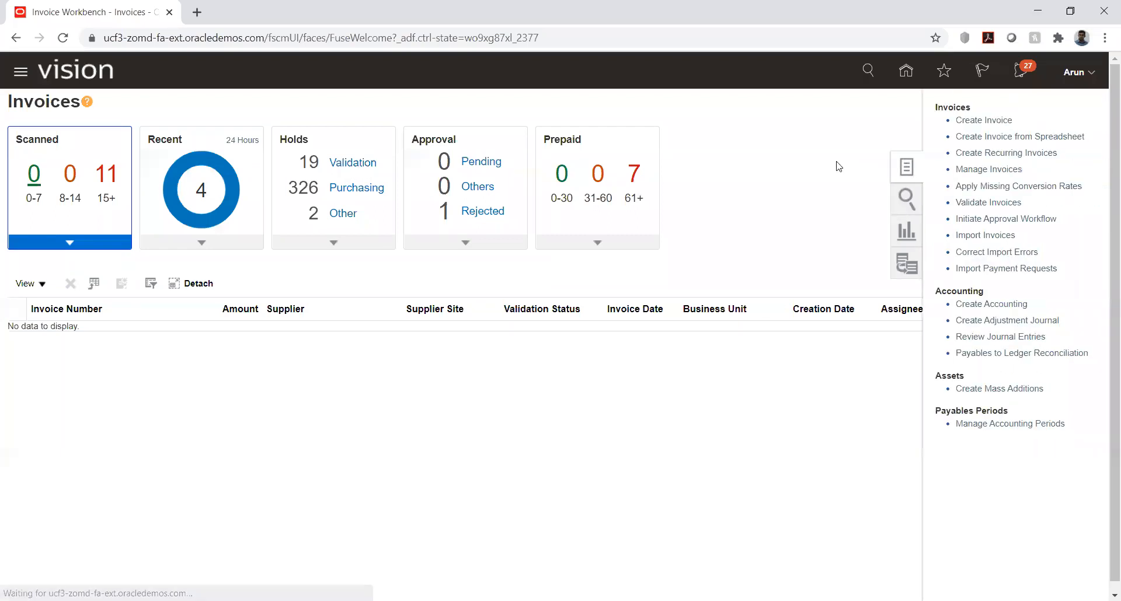
Step: Start a new invoice in business unit HW_BU1 for supplier HW_Vendor1
{"action": "left_click", "coordinate": [986, 121]}
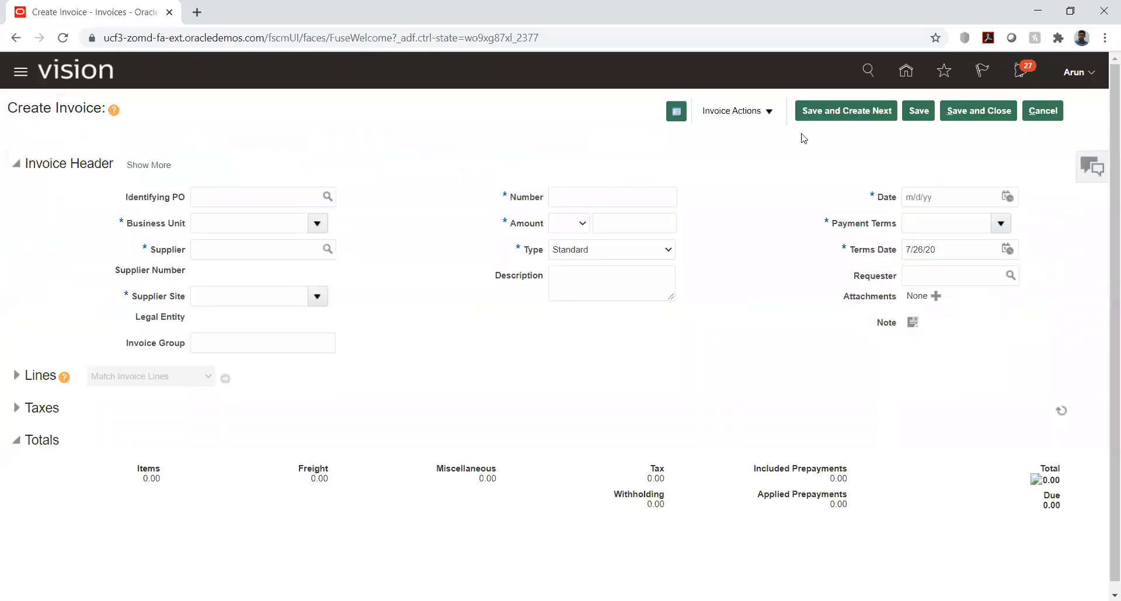
{"action": "left_click", "coordinate": [273, 219]}
{"action": "type", "text": "HW"}
{"action": "key", "text": "Tab"}
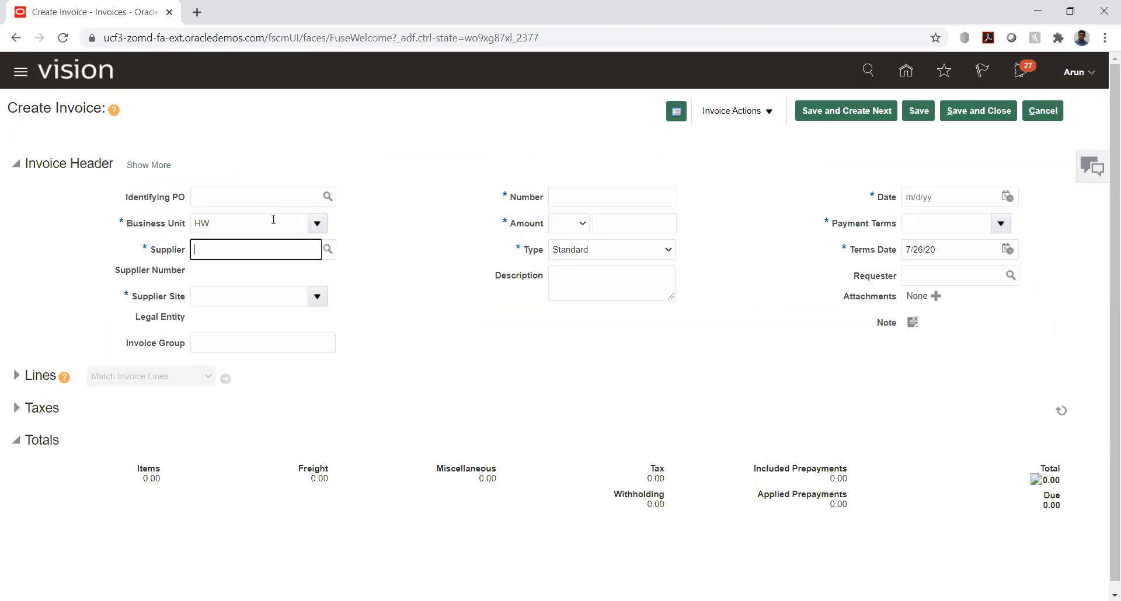
{"action": "type", "text": "HW"}
{"action": "key", "text": "Tab"}
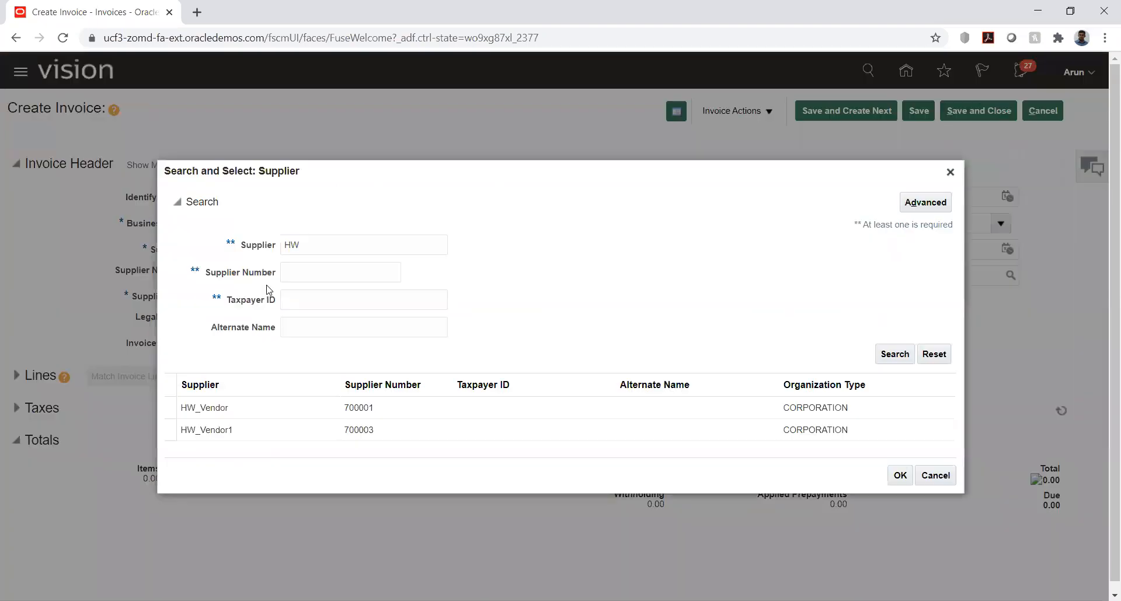
{"action": "double_click", "coordinate": [243, 434]}
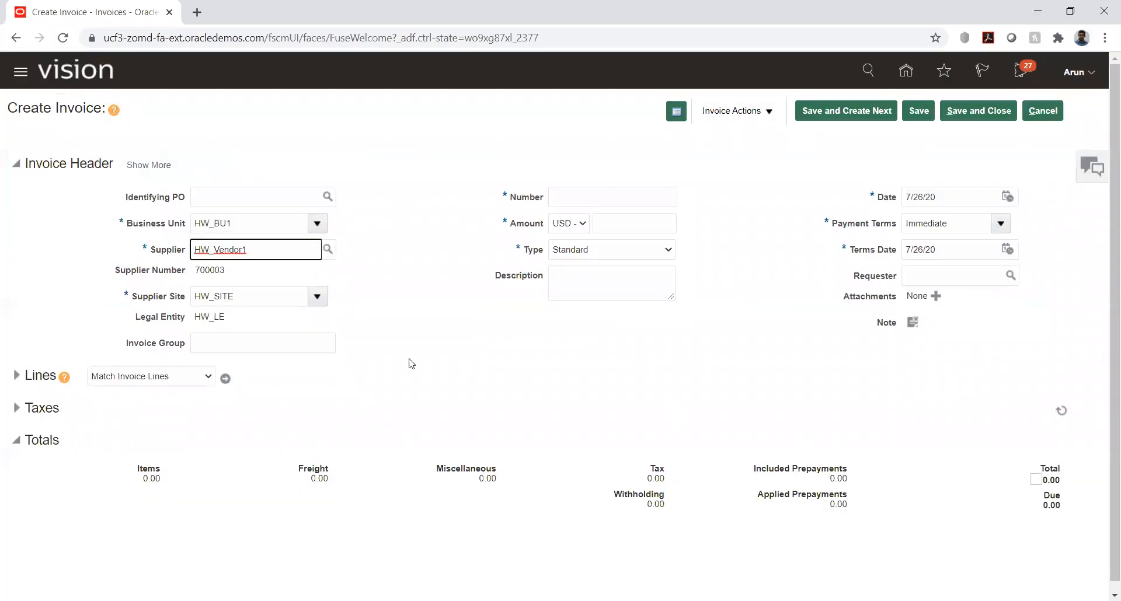
Step: Set the invoice number to inv002 and the invoice amount to 40,000 USD
{"action": "left_click", "coordinate": [580, 199]}
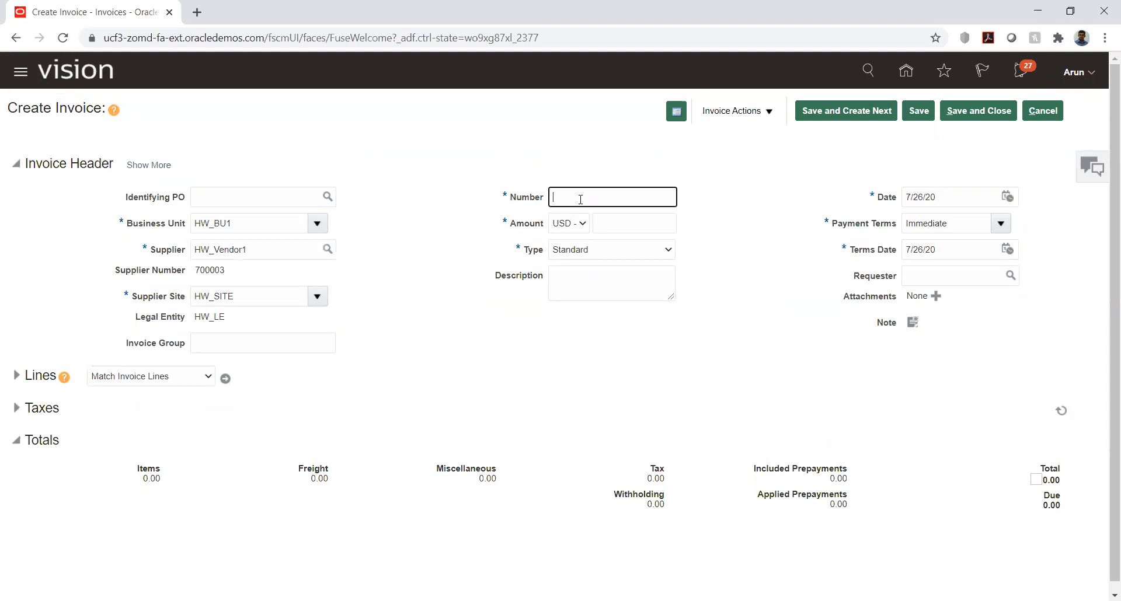
{"action": "type", "text": "inv002"}
{"action": "left_click", "coordinate": [639, 227]}
{"action": "type", "text": "40000"}
{"action": "key", "text": "Tab"}
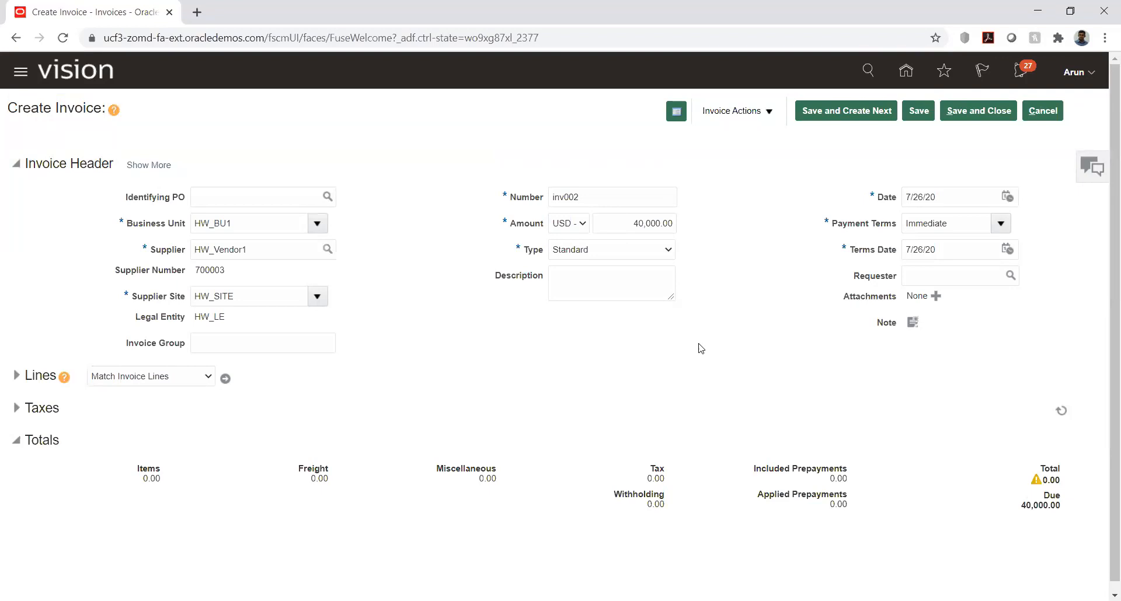
Step: Give the first invoice line an amount of 25,000 and the distribution set HW_DS
{"action": "left_click", "coordinate": [16, 375]}
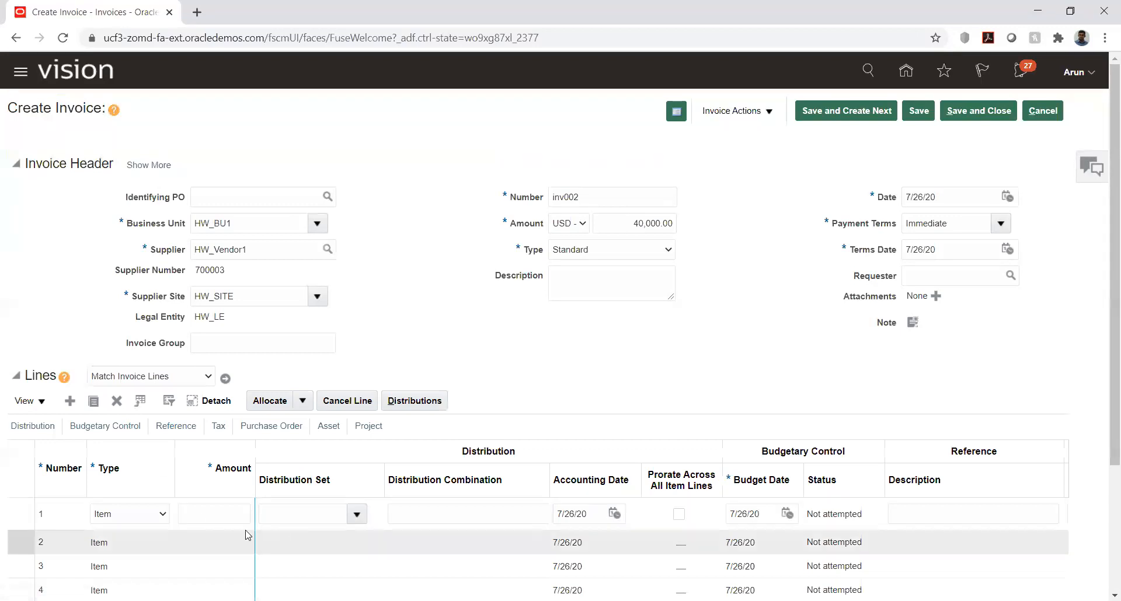
{"action": "left_click", "coordinate": [226, 507]}
{"action": "type", "text": "25,000"}
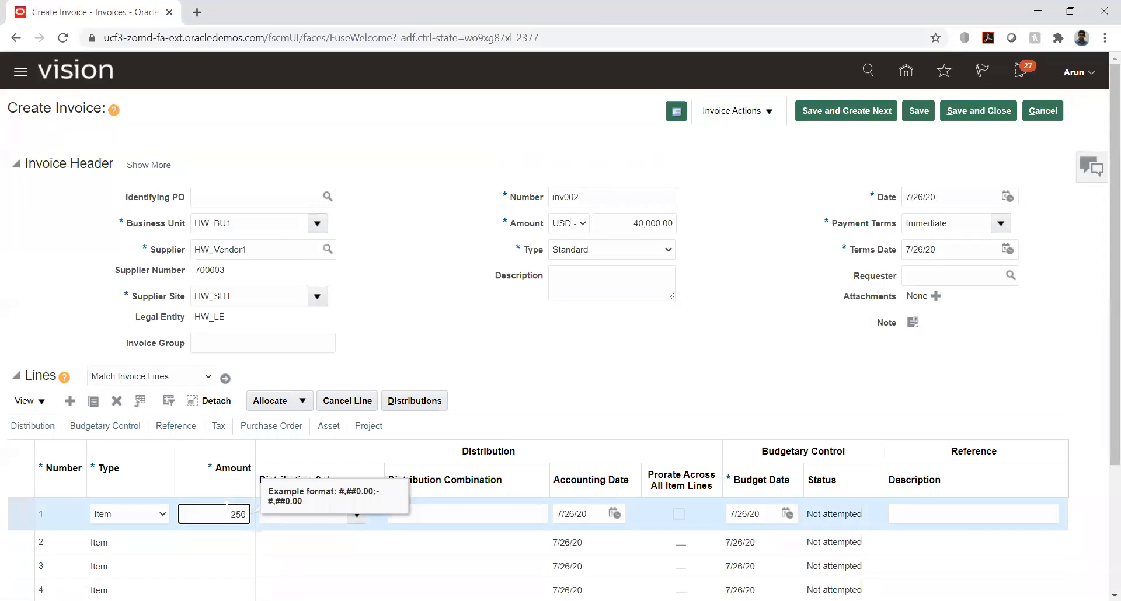
{"action": "key", "text": "Tab"}
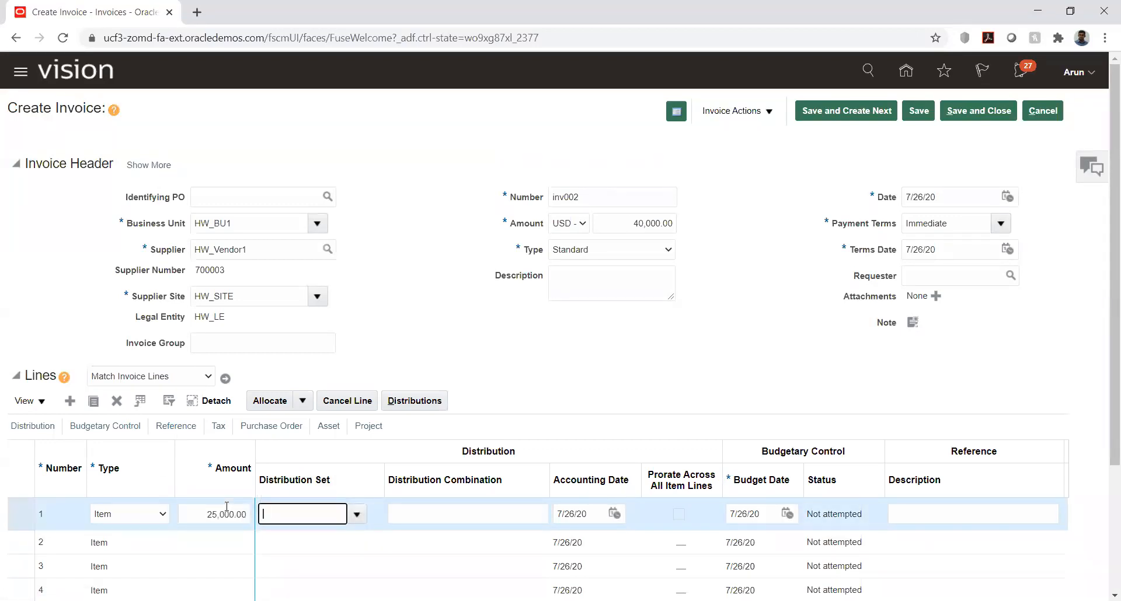
{"action": "type", "text": "HW"}
{"action": "key", "text": "Tab"}
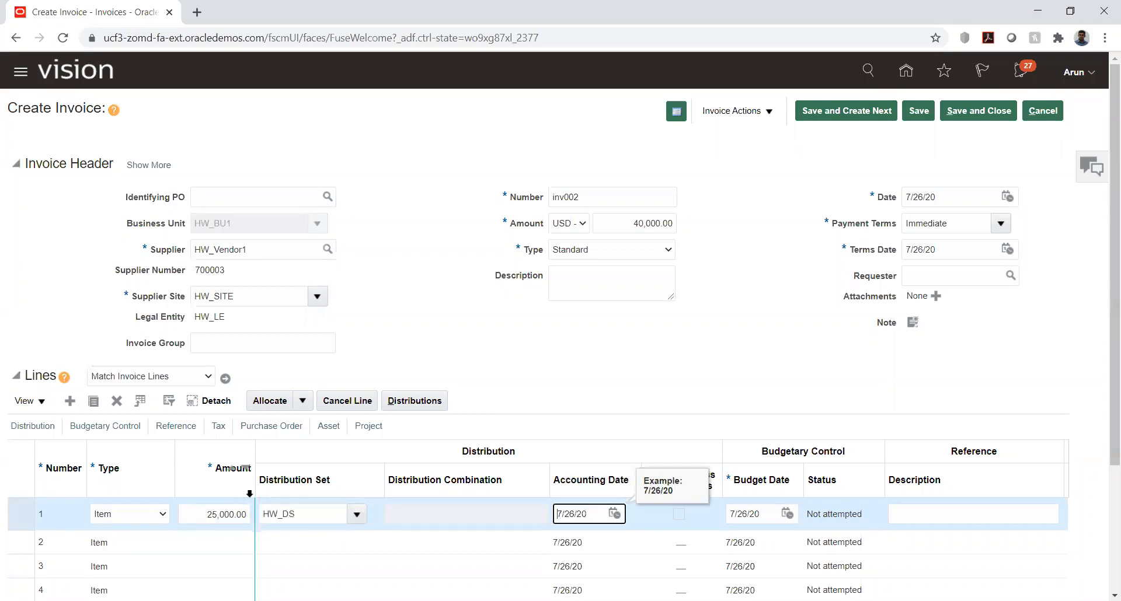
Step: Validate invoice inv002 and review the holds in its invoice summary
{"action": "left_click", "coordinate": [615, 315]}
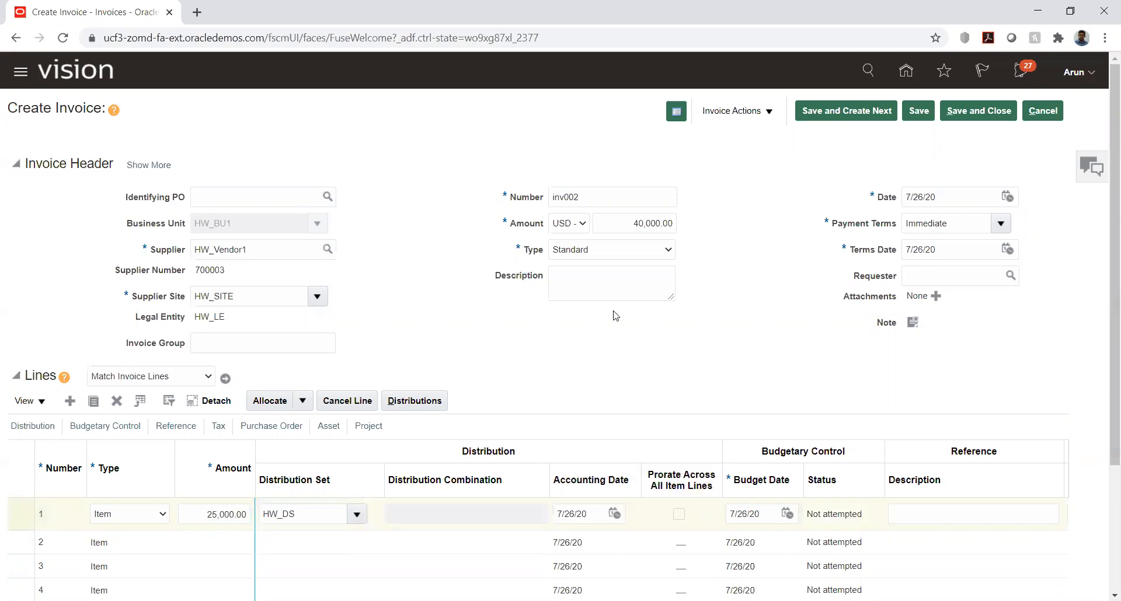
{"action": "left_click", "coordinate": [768, 112]}
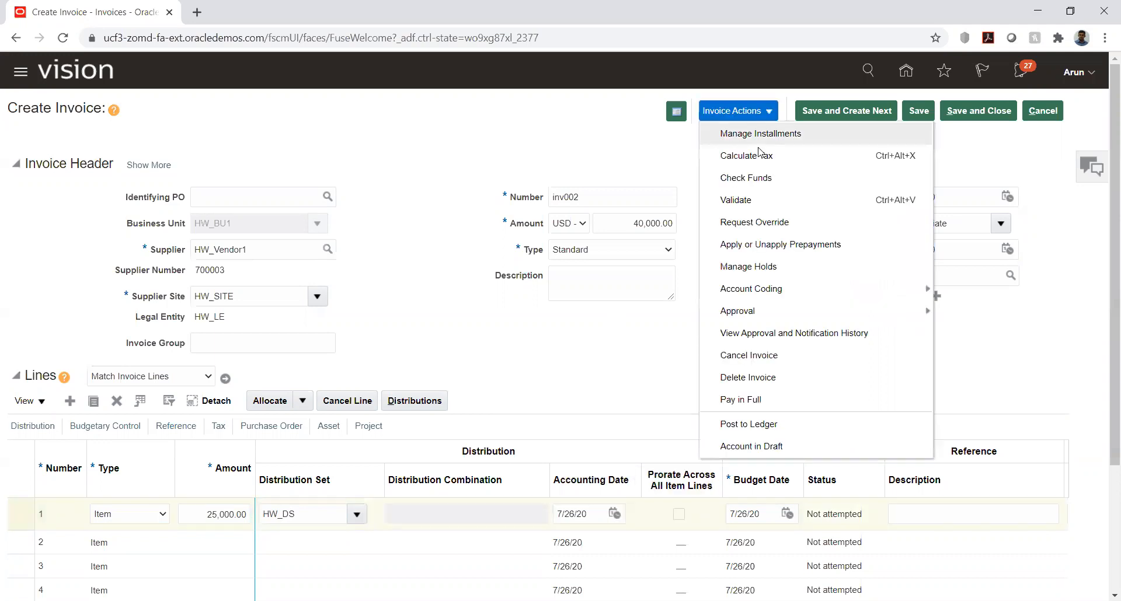
{"action": "left_click", "coordinate": [758, 202]}
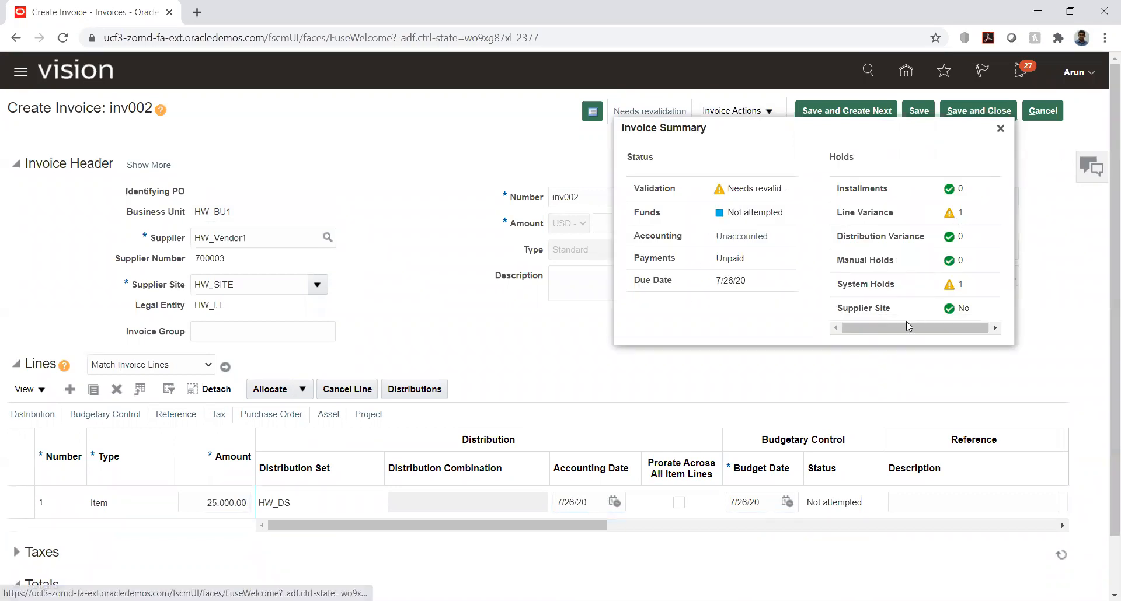
{"action": "left_click", "coordinate": [1000, 129]}
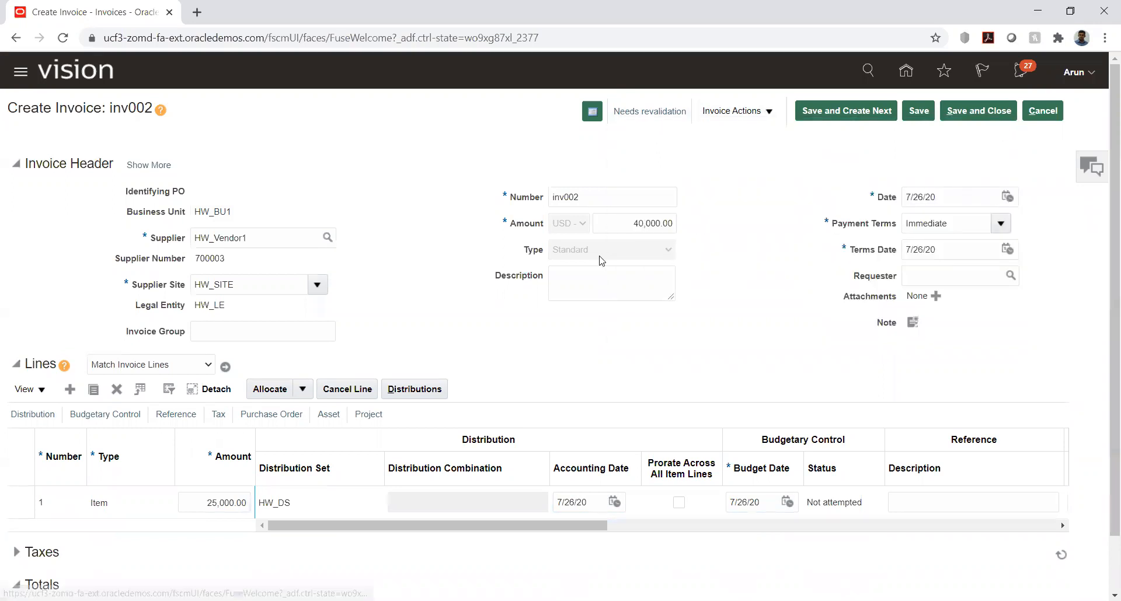
Step: Set the amount of invoice line 1 to 40,000 and acknowledge the distribution warning
{"action": "double_click", "coordinate": [216, 503]}
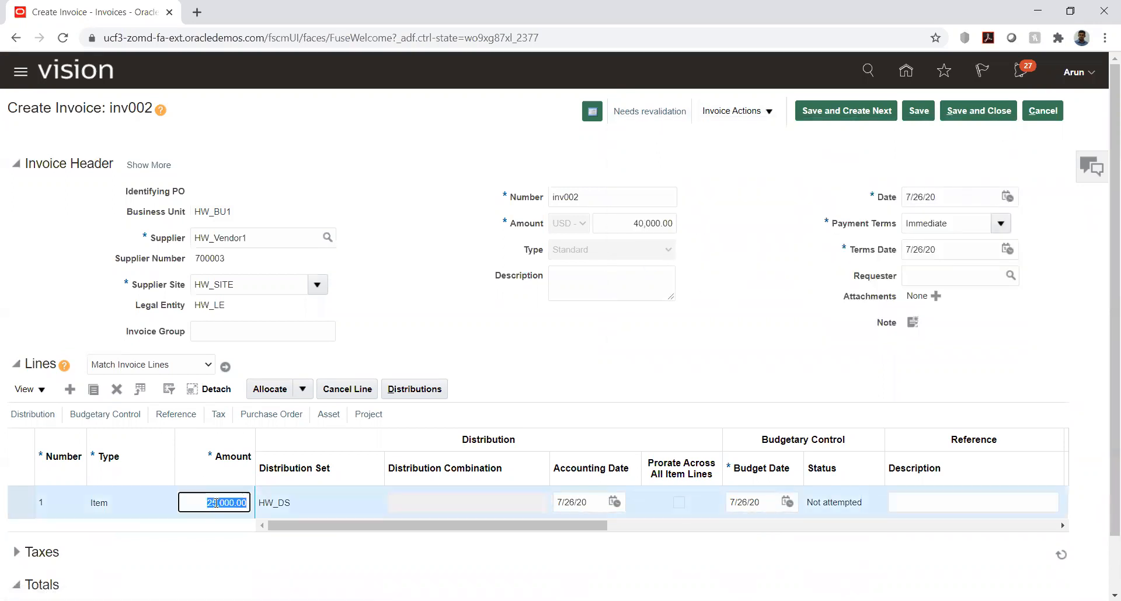
{"action": "type", "text": "40000"}
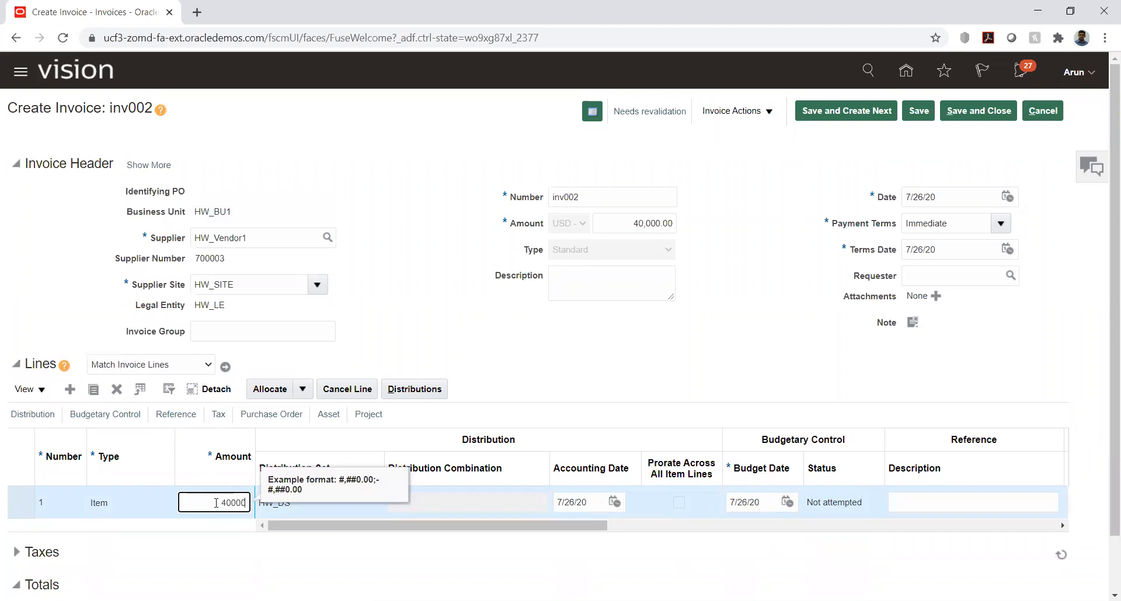
{"action": "key", "text": "Tab"}
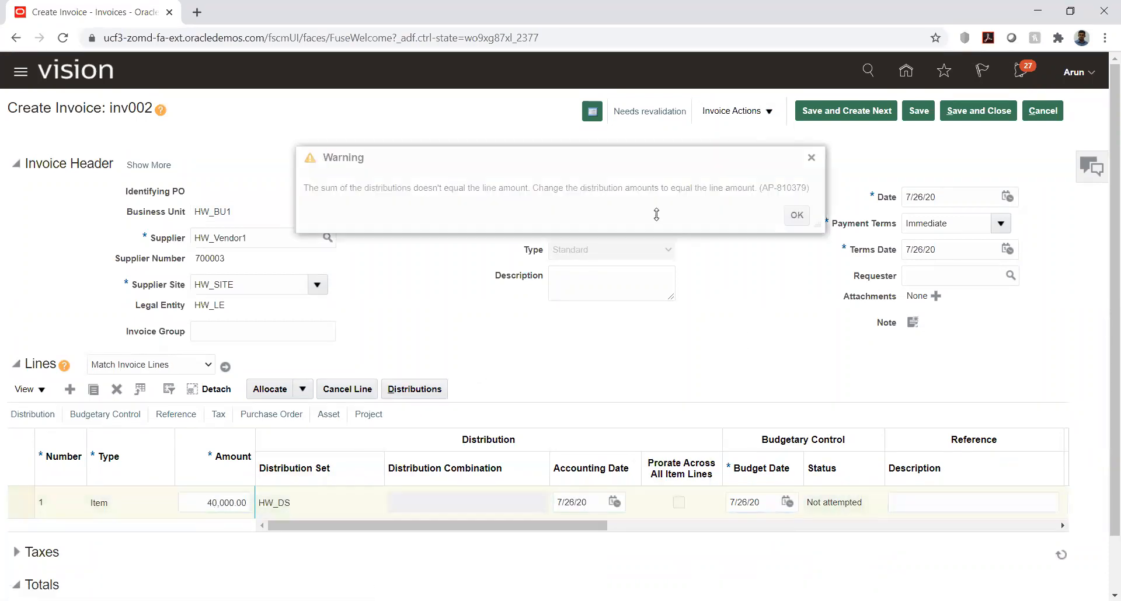
{"action": "left_click", "coordinate": [796, 215]}
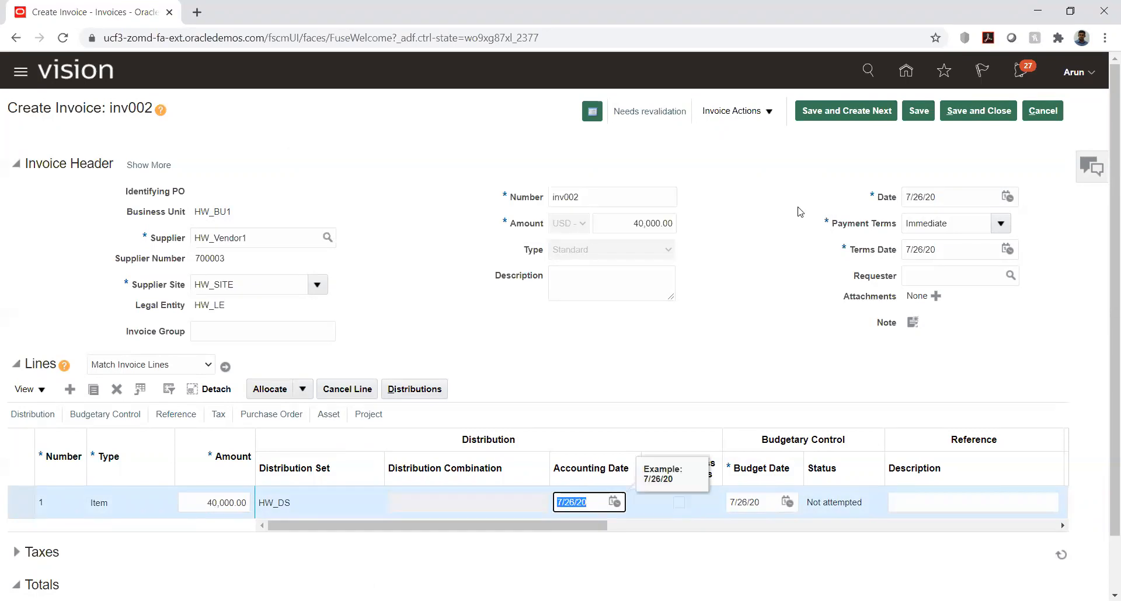
Step: Revalidate the invoice with the corrected line amount and check its summary for remaining holds
{"action": "left_click", "coordinate": [767, 114]}
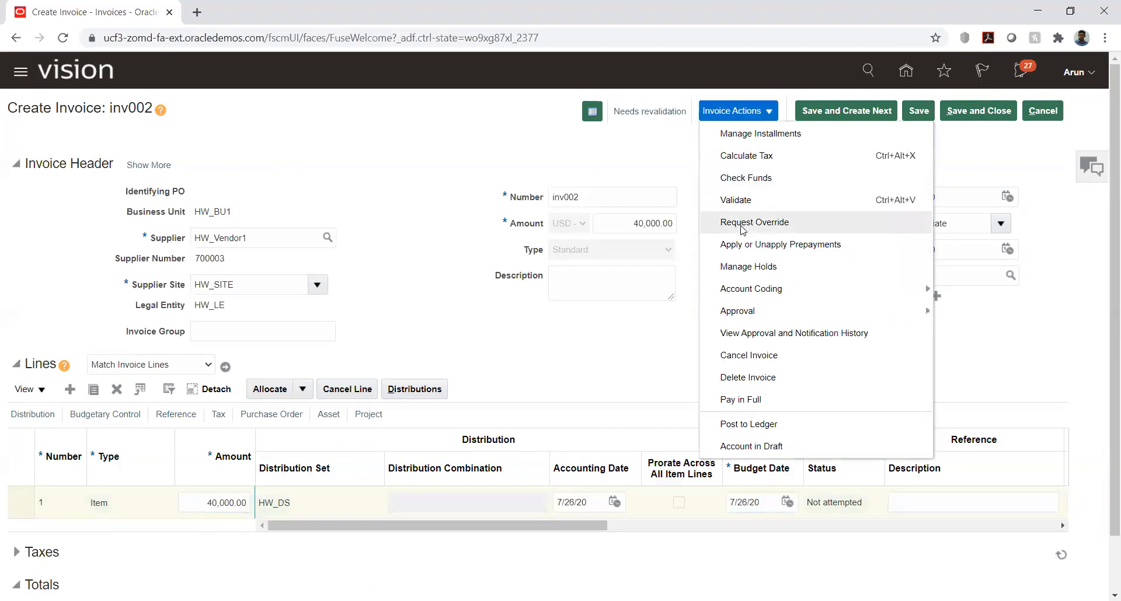
{"action": "left_click", "coordinate": [737, 199]}
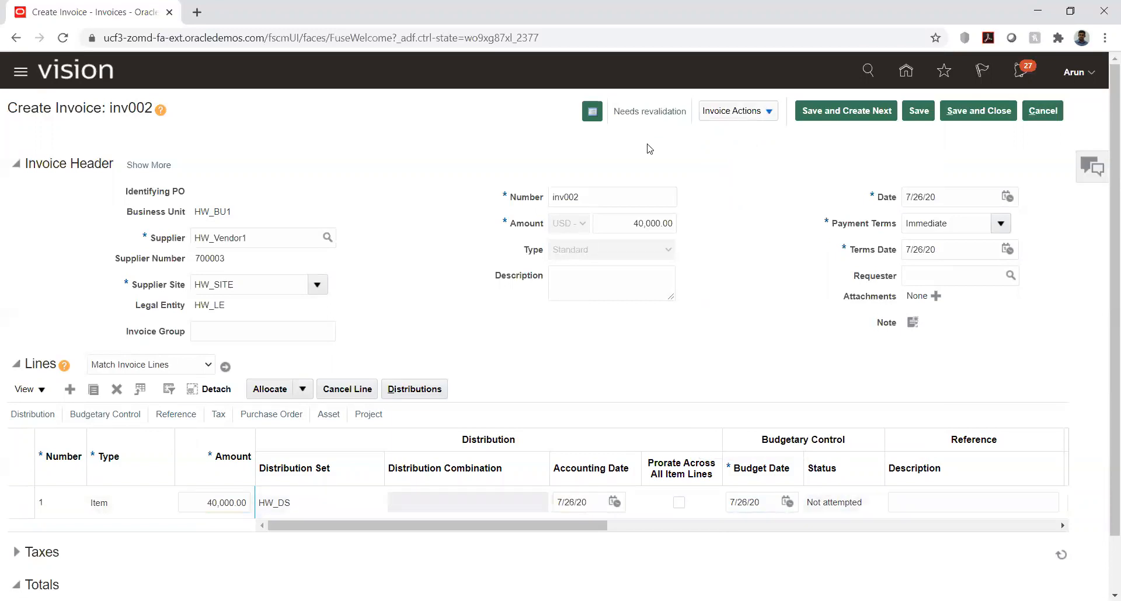
{"action": "left_click", "coordinate": [650, 110]}
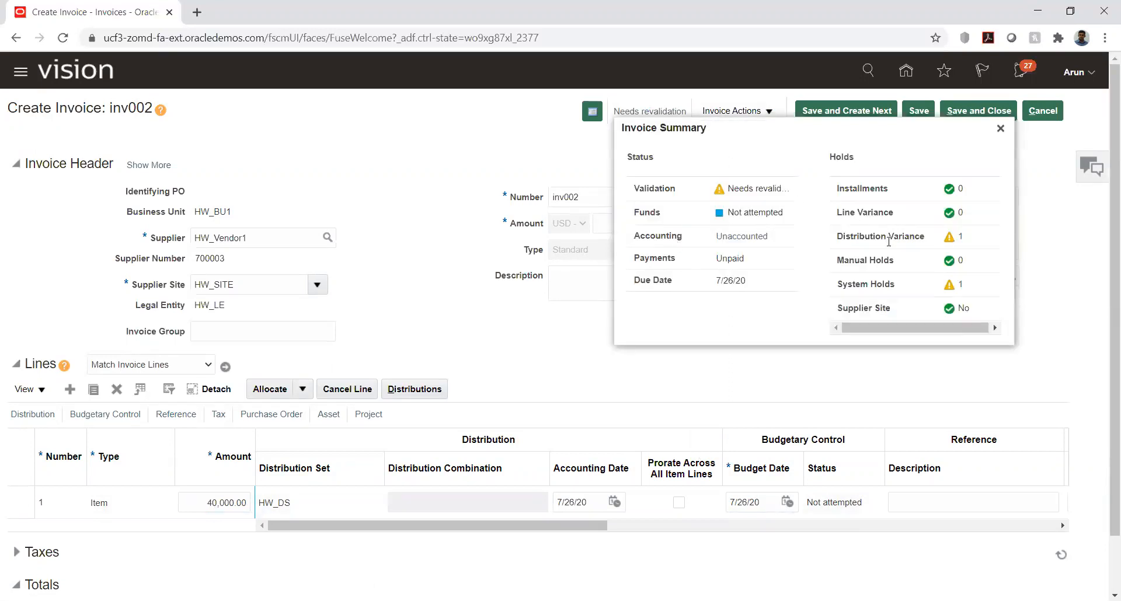
{"action": "left_click", "coordinate": [1000, 128]}
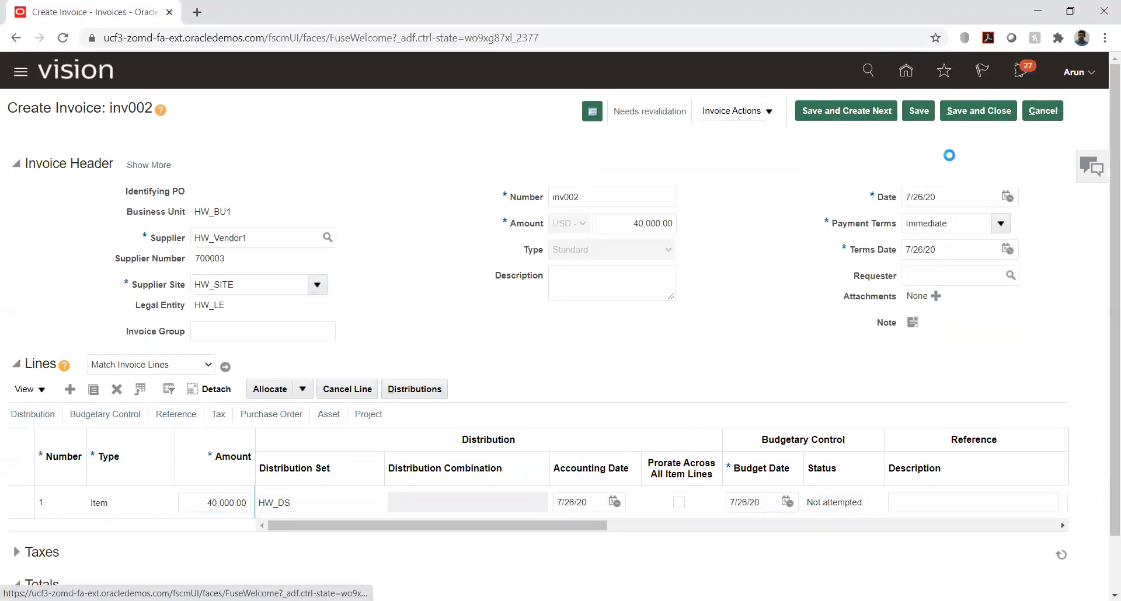
Step: Set the amount of line 1's distribution to 40,000 and save the distributions
{"action": "left_click", "coordinate": [411, 389]}
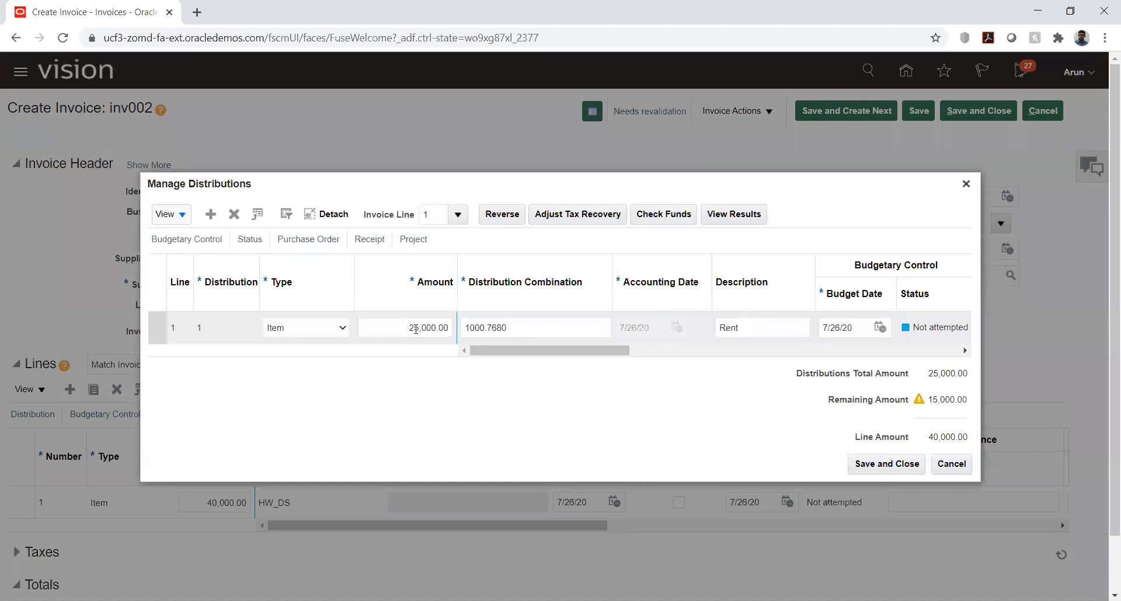
{"action": "triple_click", "coordinate": [416, 329]}
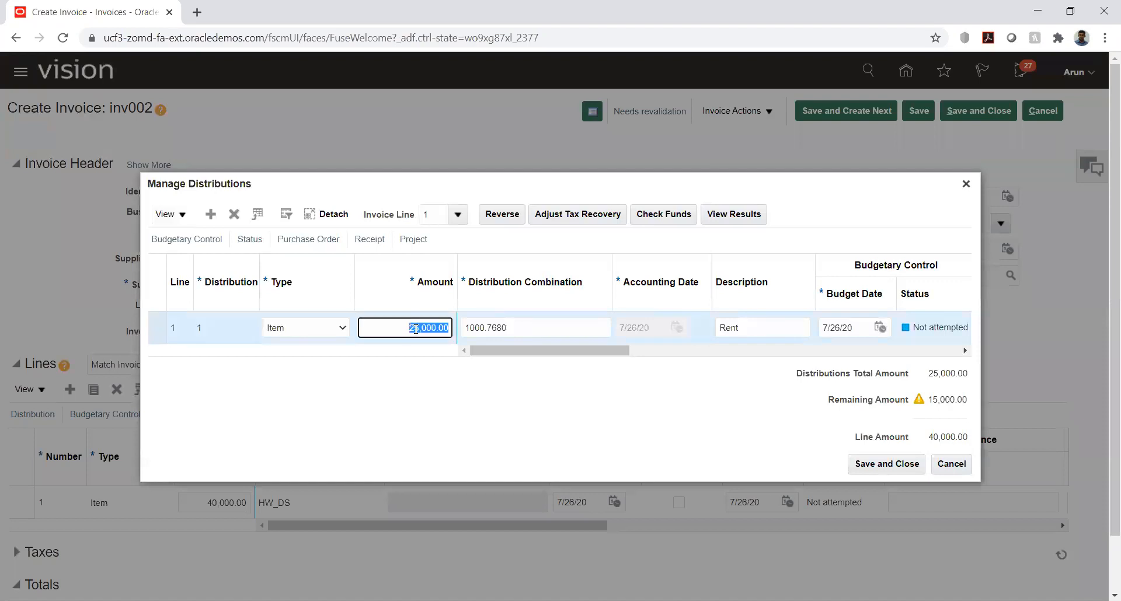
{"action": "type", "text": "40,000"}
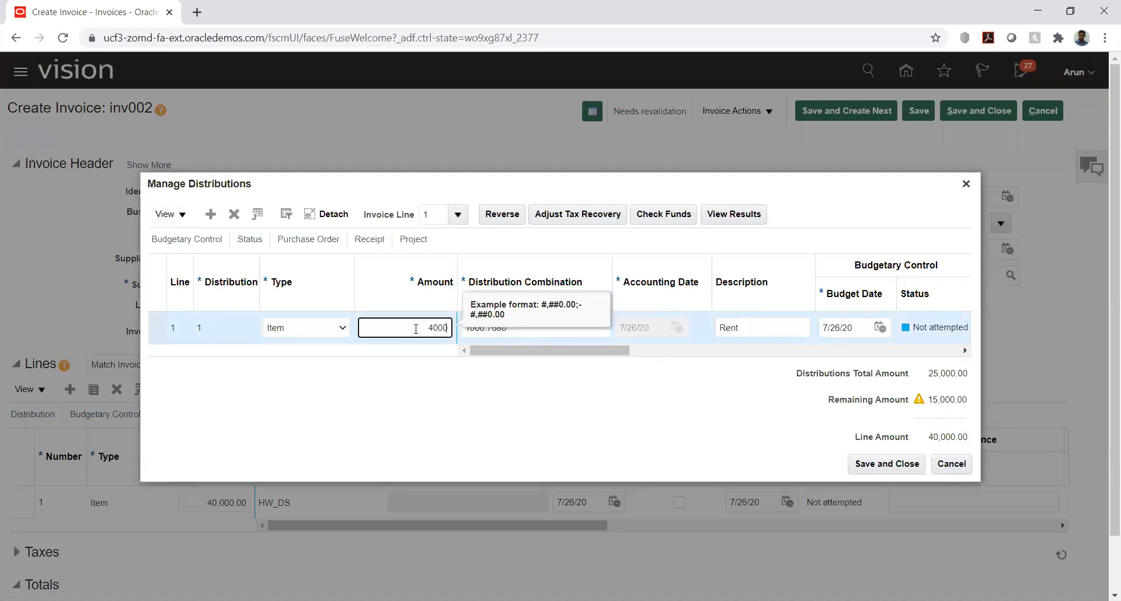
{"action": "key", "text": "Tab"}
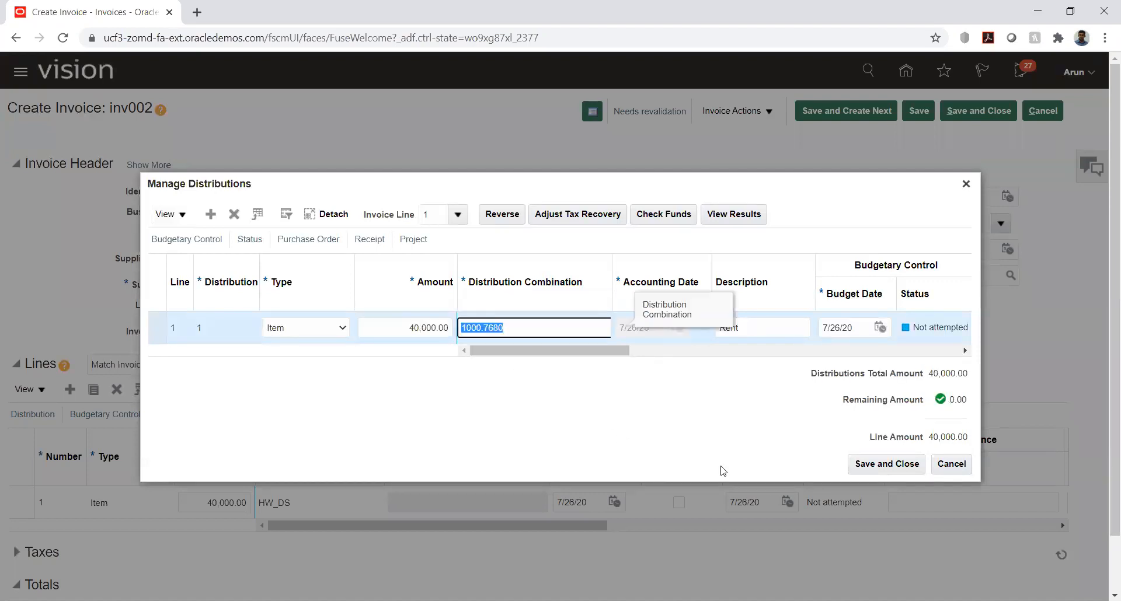
{"action": "left_click", "coordinate": [903, 465]}
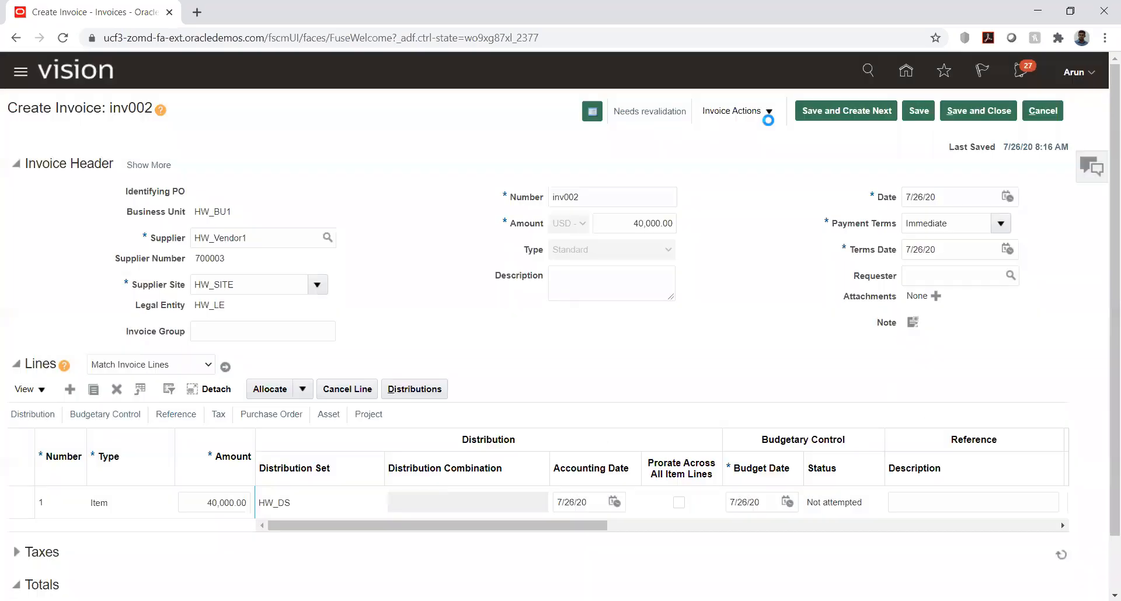
Step: Validate invoice inv002 with the corrected distribution and post it to the ledger
{"action": "left_click", "coordinate": [767, 112]}
{"action": "left_click", "coordinate": [735, 200]}
{"action": "left_click", "coordinate": [766, 112]}
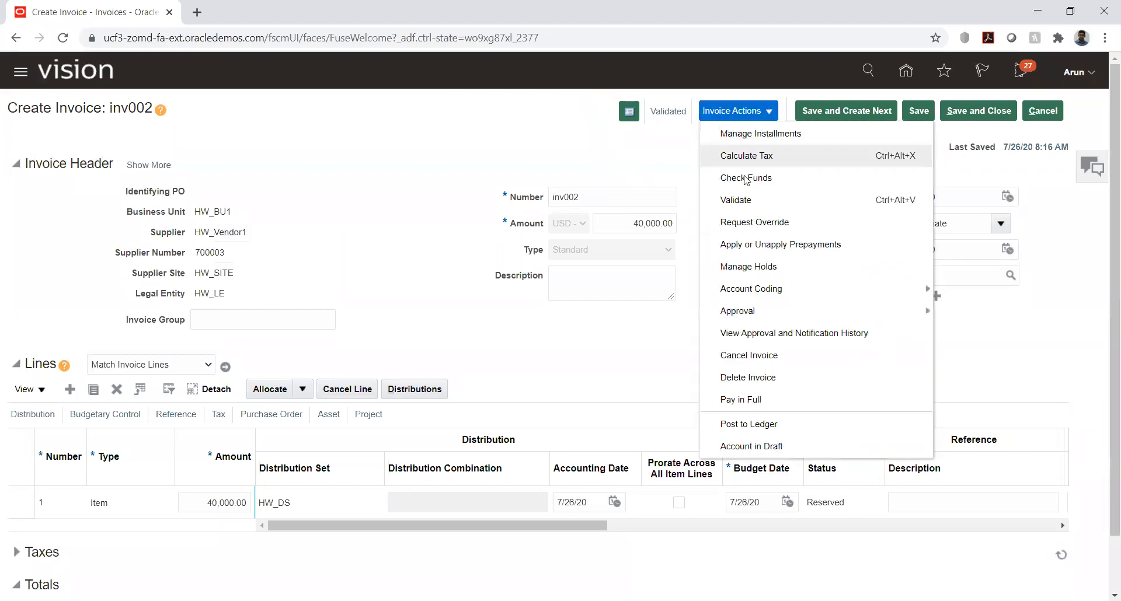
{"action": "left_click", "coordinate": [754, 424]}
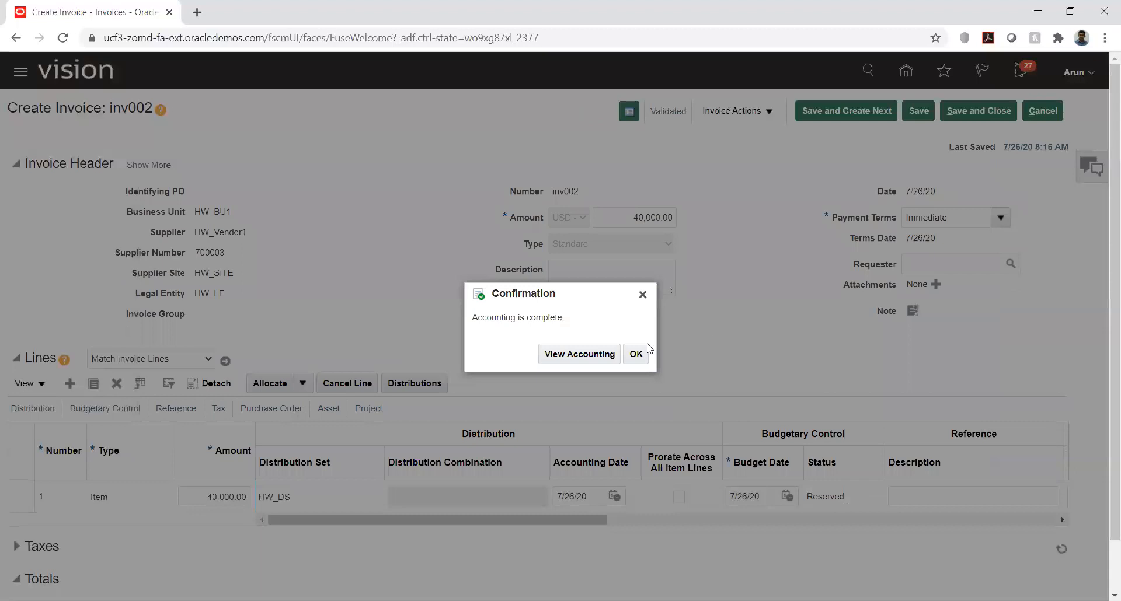
{"action": "left_click", "coordinate": [646, 356]}
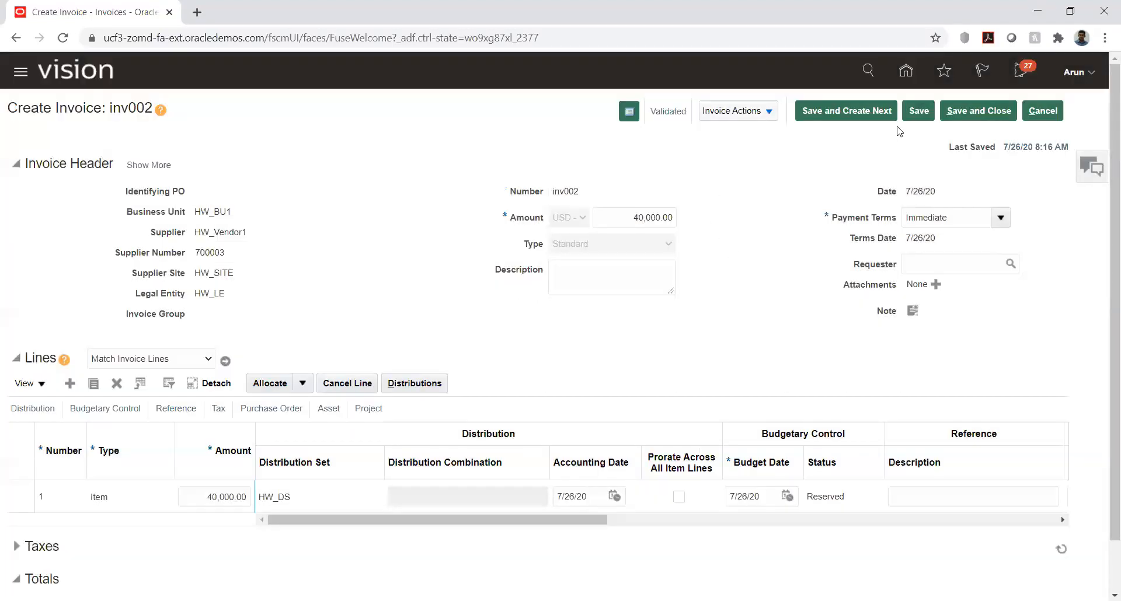
Step: Save and close the invoice, and start a new payment process request from the Payables Payments area
{"action": "left_click", "coordinate": [976, 112]}
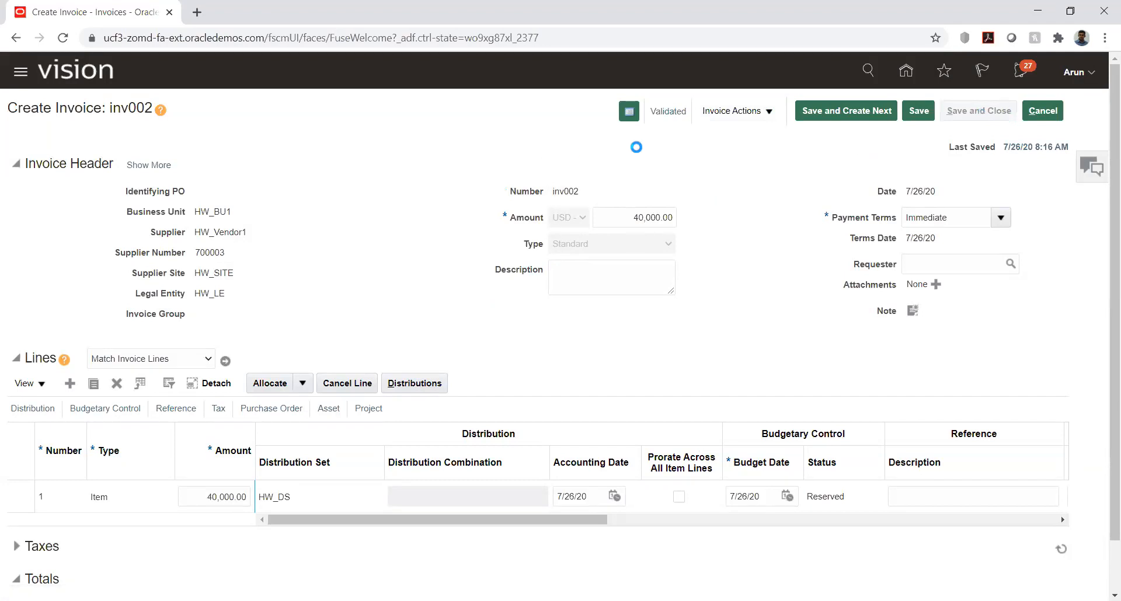
{"action": "left_click", "coordinate": [907, 79]}
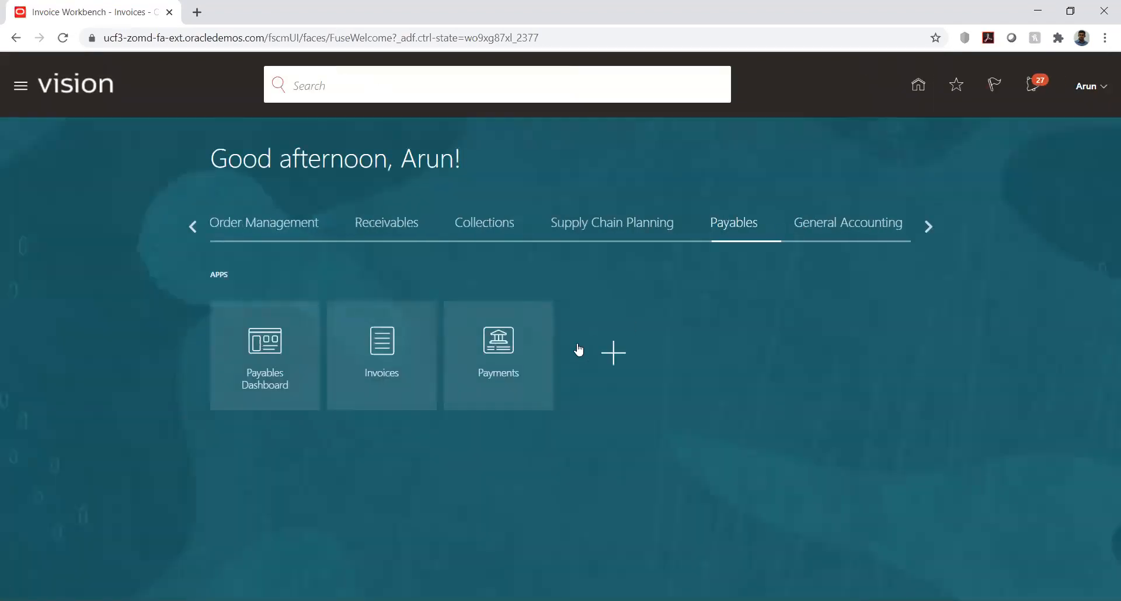
{"action": "left_click", "coordinate": [521, 350]}
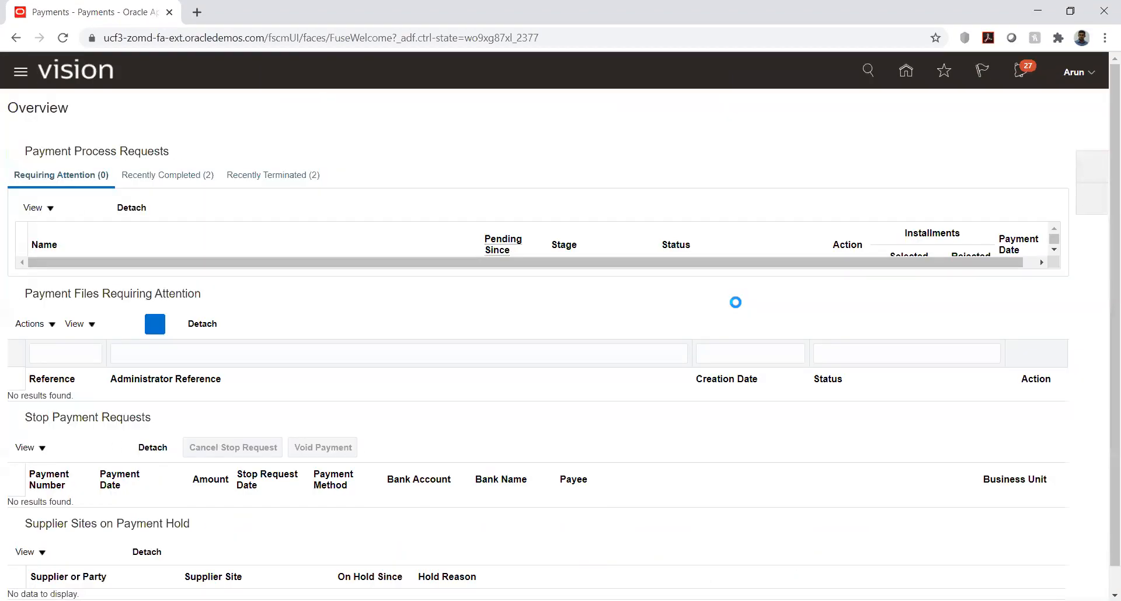
{"action": "left_click", "coordinate": [1090, 170]}
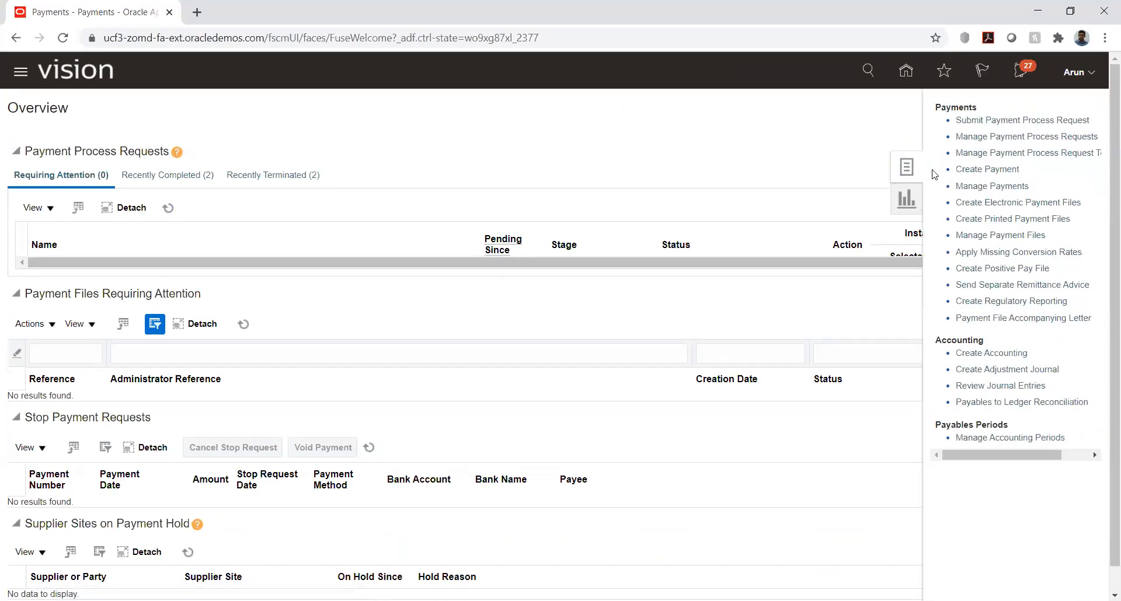
{"action": "left_click", "coordinate": [994, 121]}
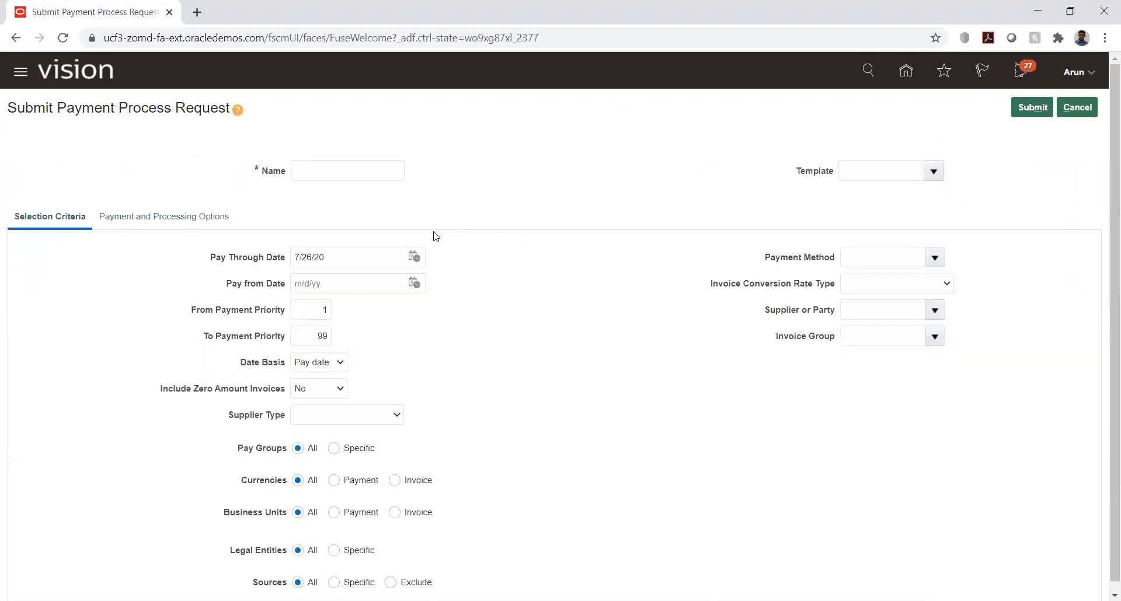
Step: Name the payment process request ppr4
{"action": "left_click", "coordinate": [315, 177]}
{"action": "type", "text": "ppr4"}
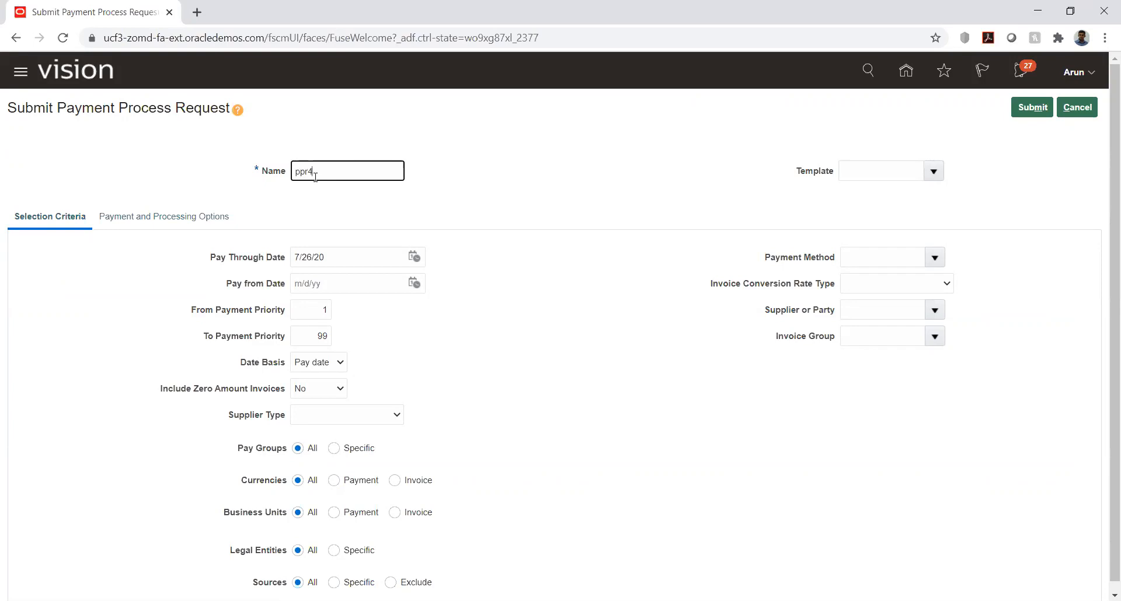
{"action": "key", "text": "BackSpace"}
{"action": "key", "text": "BackSpace"}
{"action": "key", "text": "BackSpace"}
{"action": "key", "text": "BackSpace"}
{"action": "left_click", "coordinate": [497, 186]}
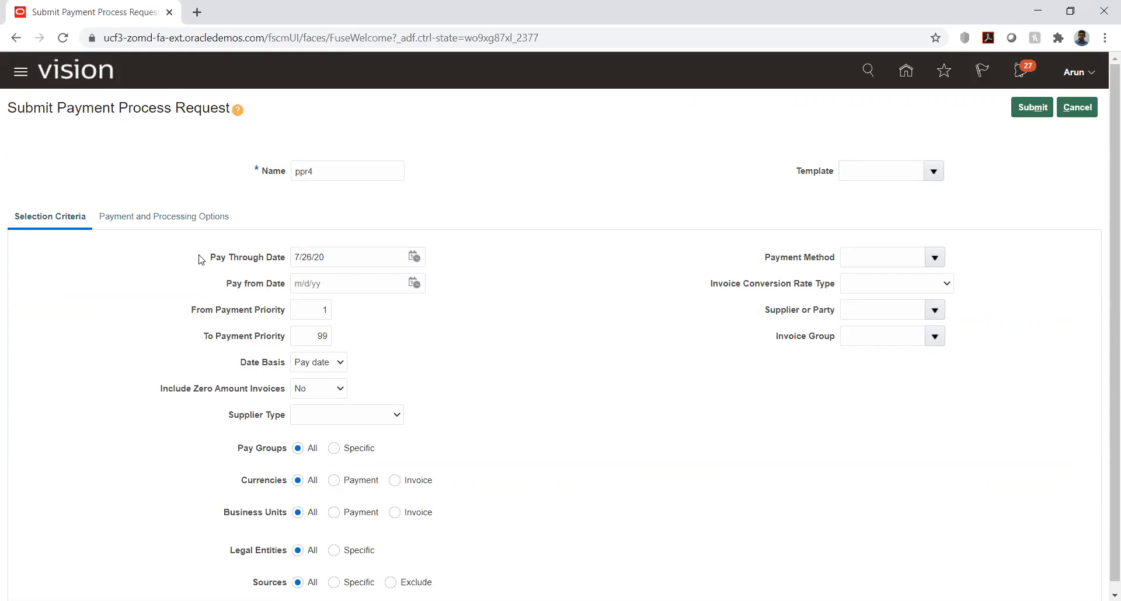
{"action": "scroll", "coordinate": [97, 287], "scroll_direction": "down", "scroll_amount": 1}
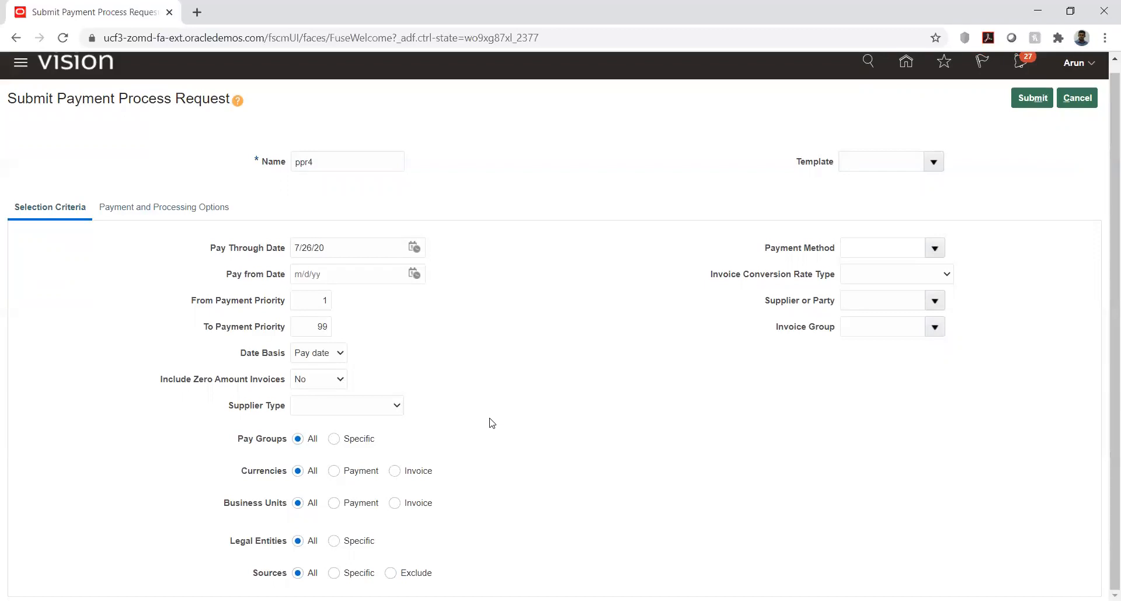
Step: Restrict the payment process request's selection criteria to the supplier HW_Vendor1
{"action": "left_click", "coordinate": [866, 301]}
{"action": "type", "text": "hw"}
{"action": "key", "text": "Tab"}
{"action": "left_click", "coordinate": [277, 428]}
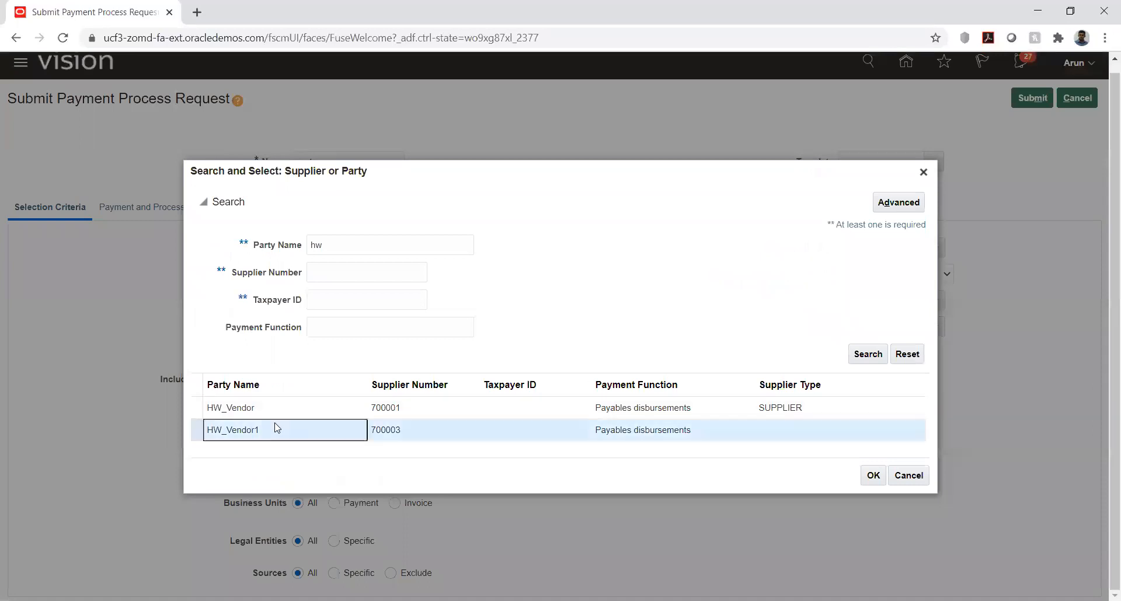
{"action": "left_click", "coordinate": [874, 475]}
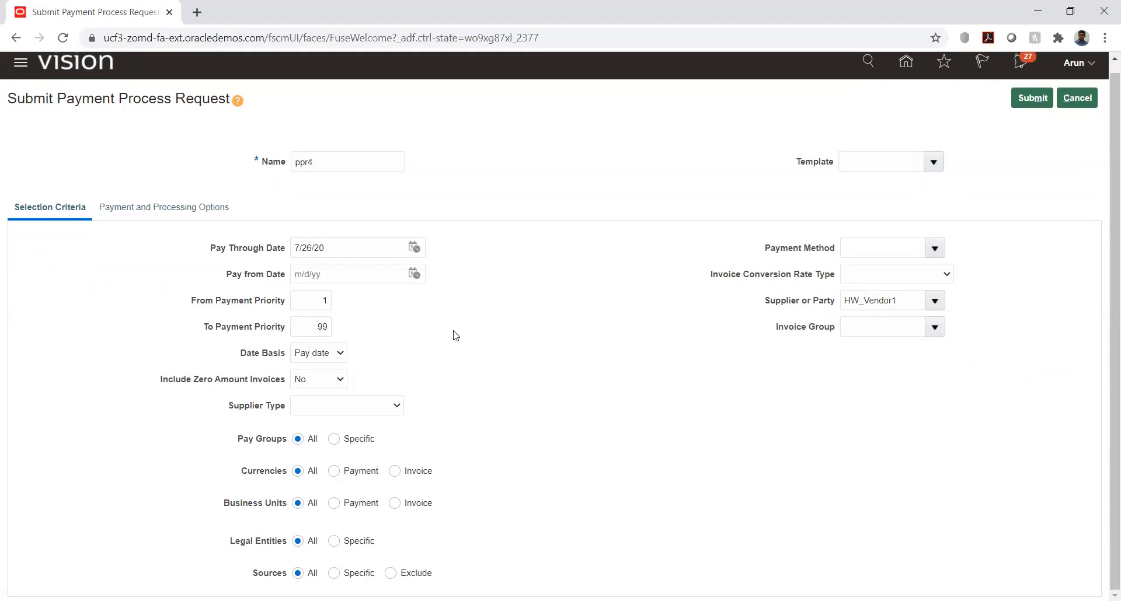
Step: Set the payment attributes to disbursement bank account HW_Account, payment document HW_POD and payment process profile HW_CHK
{"action": "left_click", "coordinate": [143, 208]}
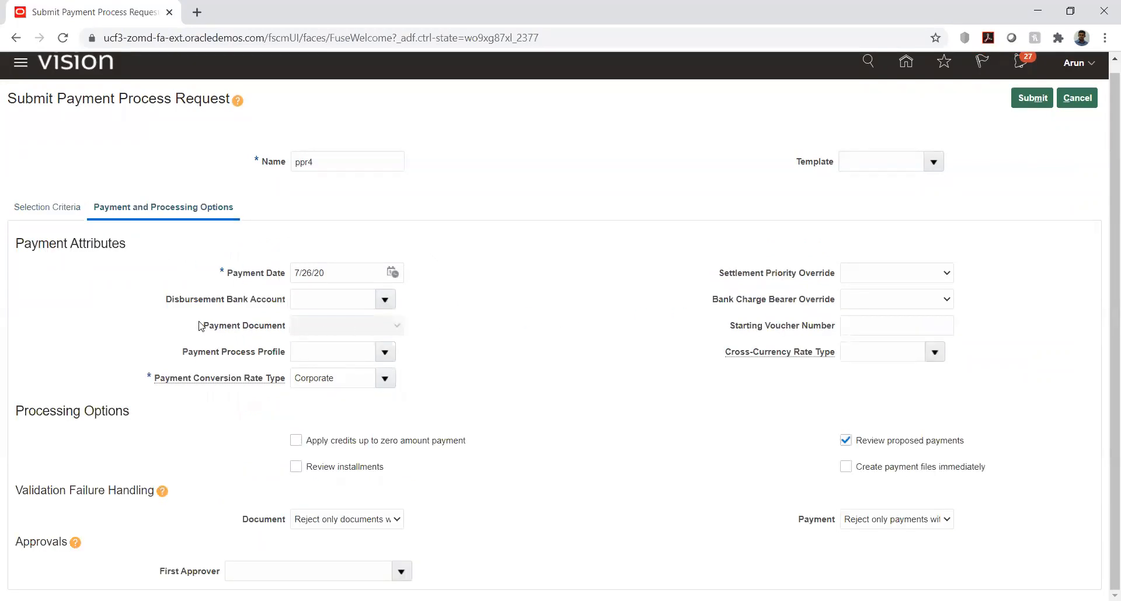
{"action": "left_click", "coordinate": [384, 300]}
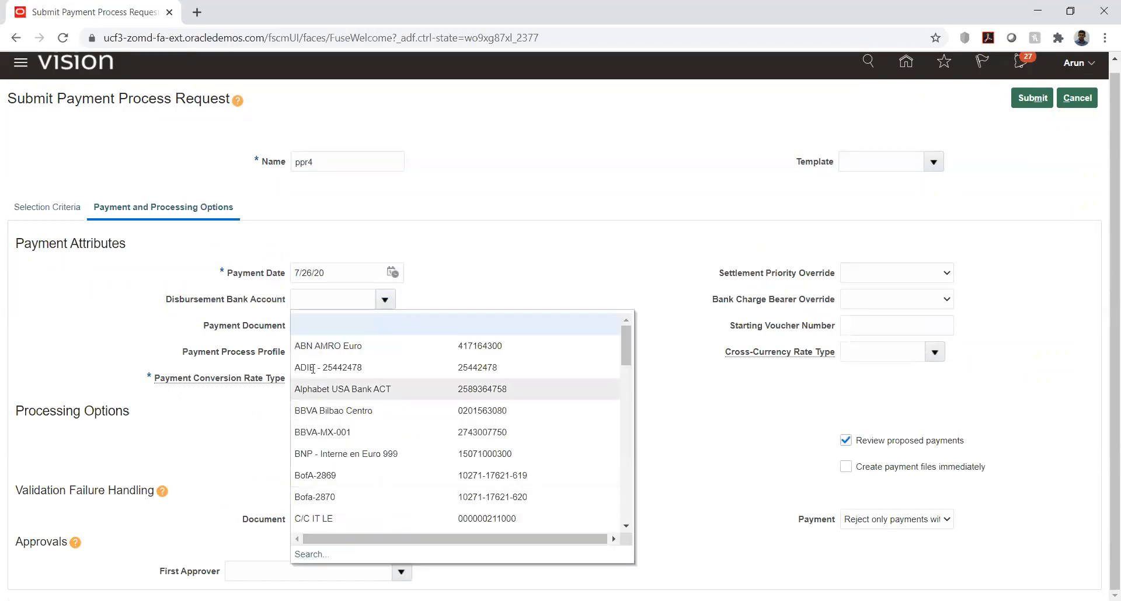
{"action": "left_click", "coordinate": [324, 298]}
{"action": "type", "text": "hw"}
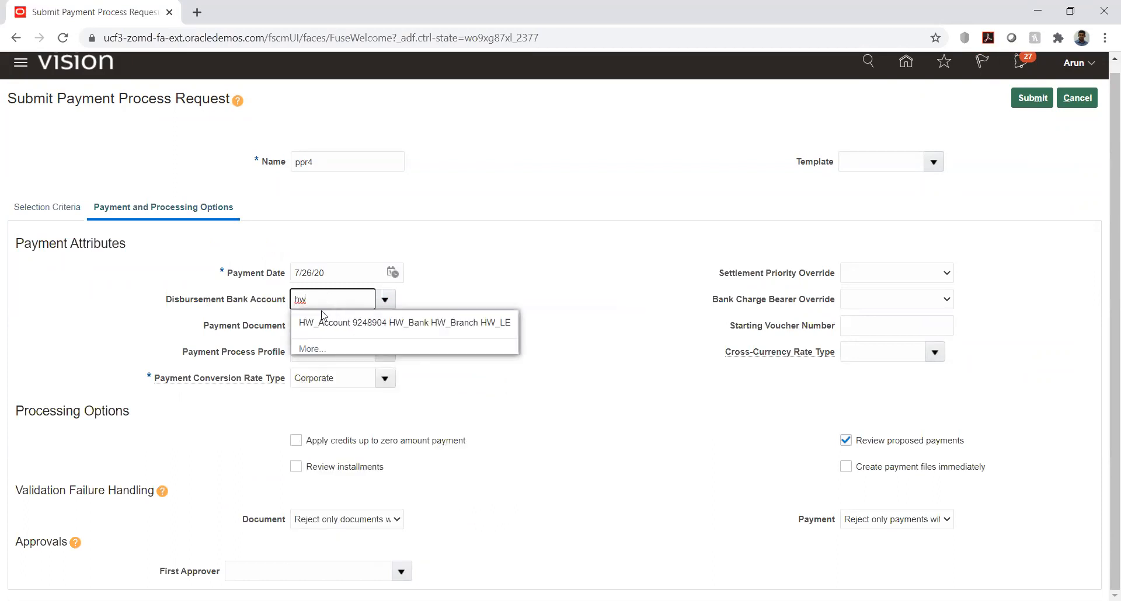
{"action": "left_click", "coordinate": [322, 320]}
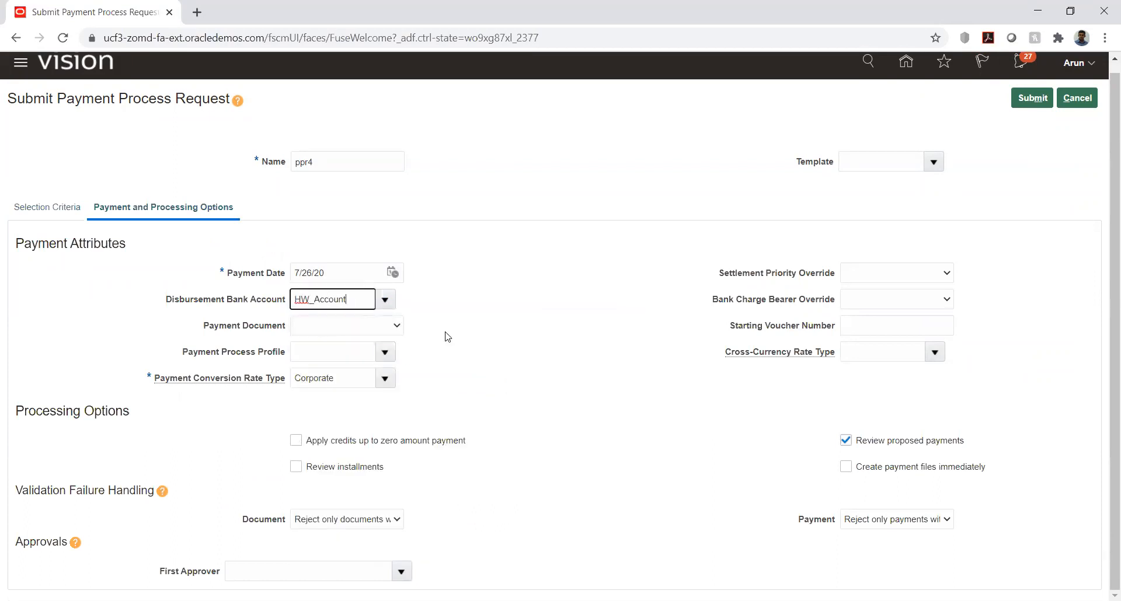
{"action": "left_click", "coordinate": [383, 327]}
{"action": "left_click", "coordinate": [352, 350]}
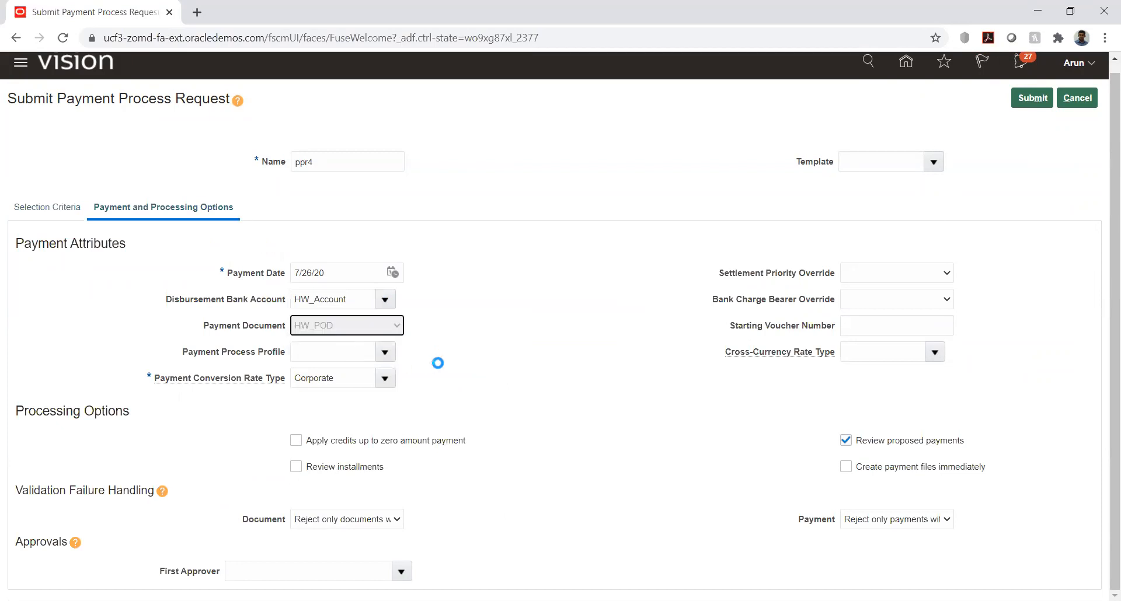
{"action": "left_click", "coordinate": [383, 353]}
{"action": "left_click", "coordinate": [330, 396]}
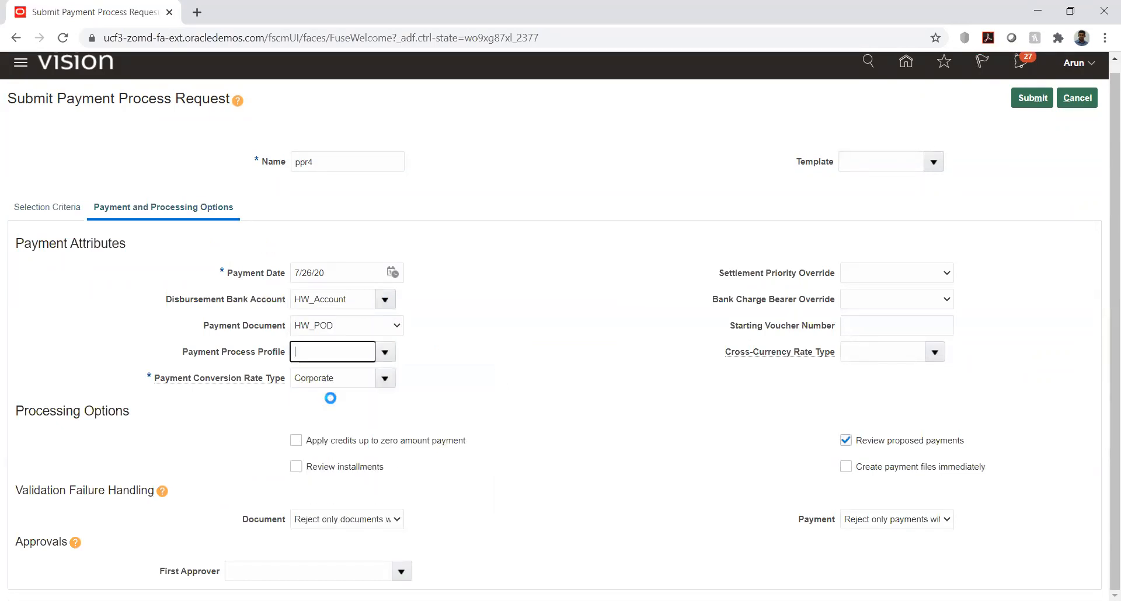
{"action": "left_click", "coordinate": [496, 344]}
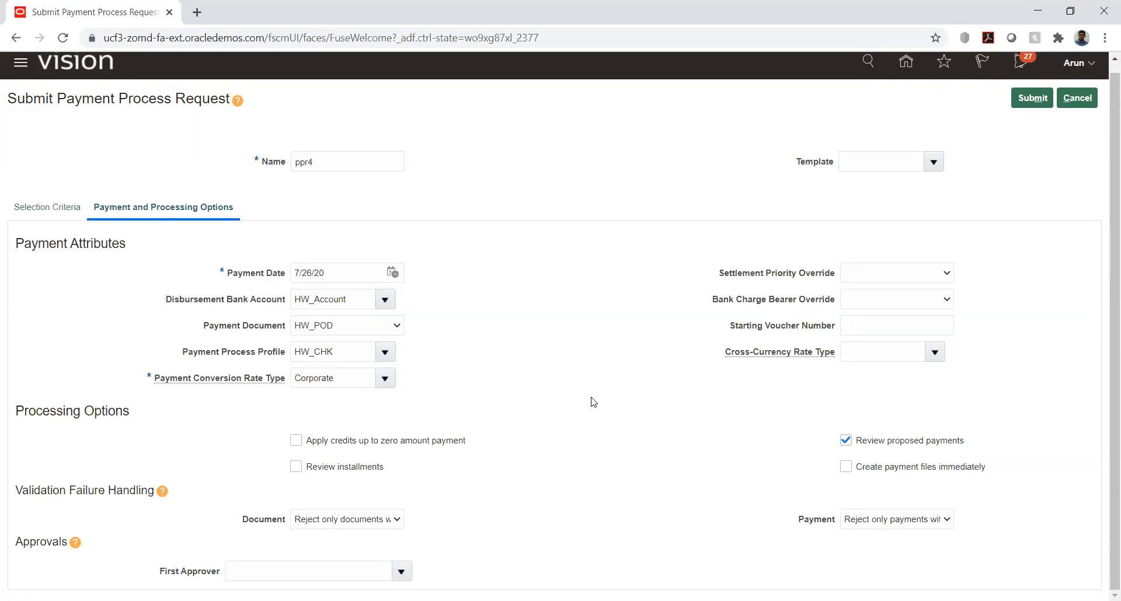
Step: Enable immediate creation of payment files and submit payment process request ppr4
{"action": "left_click", "coordinate": [845, 467]}
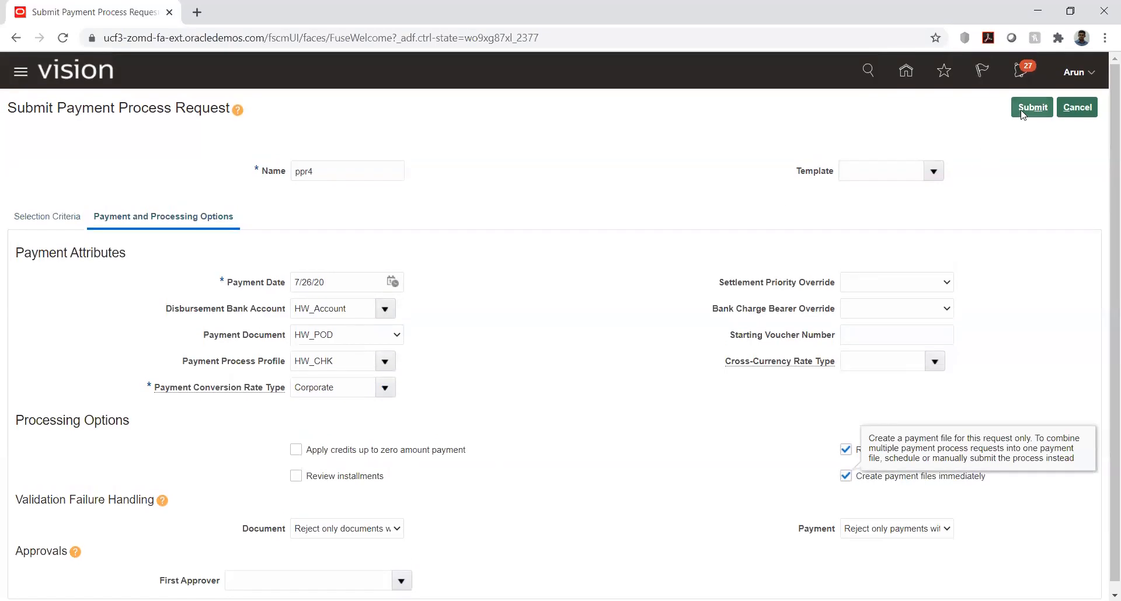
{"action": "left_click", "coordinate": [1024, 108]}
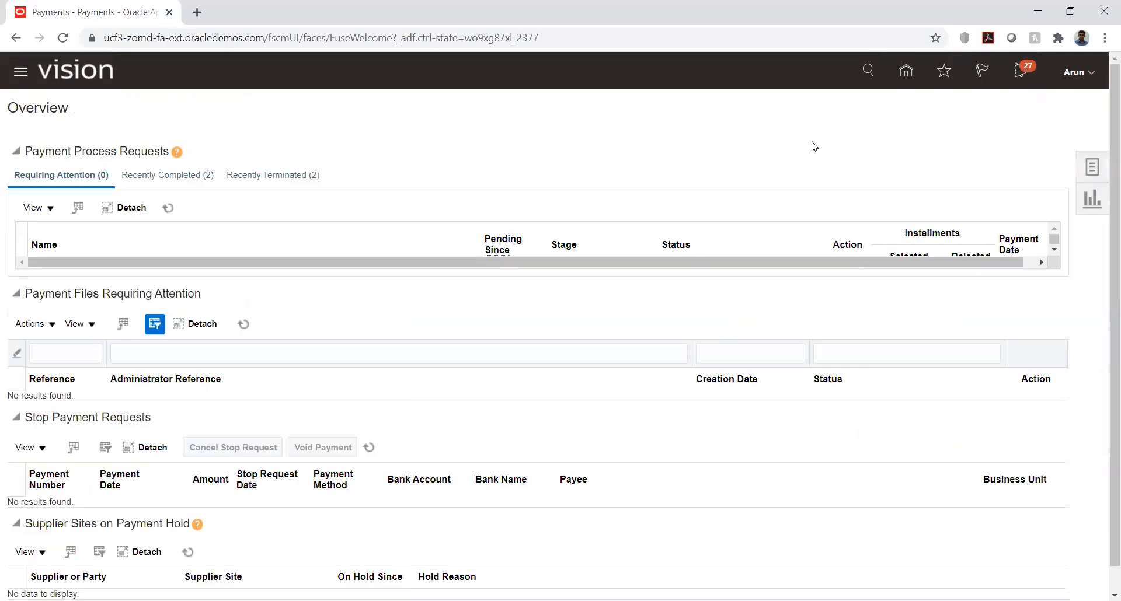
Step: Find the payment process request ppr4 by name on the Manage Payment Process Requests page
{"action": "left_click", "coordinate": [1087, 165]}
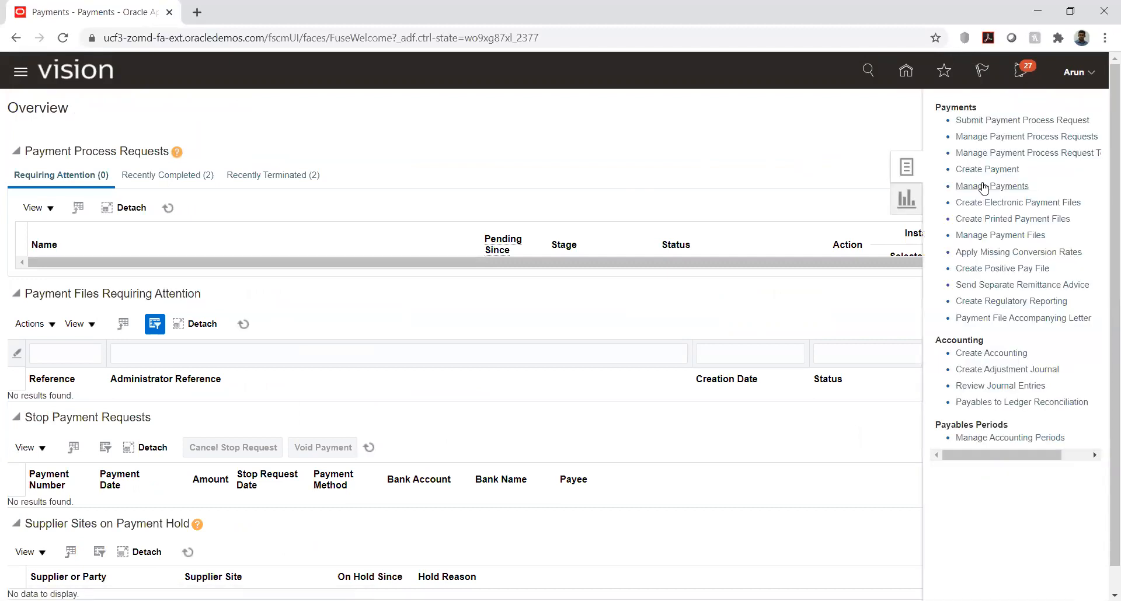
{"action": "left_click", "coordinate": [987, 140]}
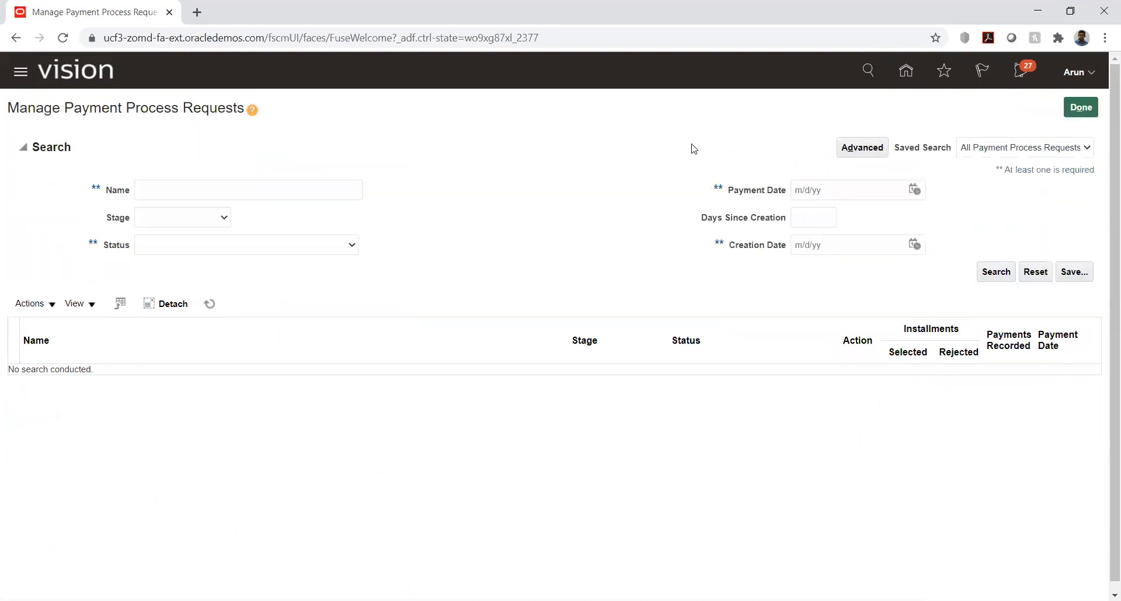
{"action": "left_click", "coordinate": [246, 183]}
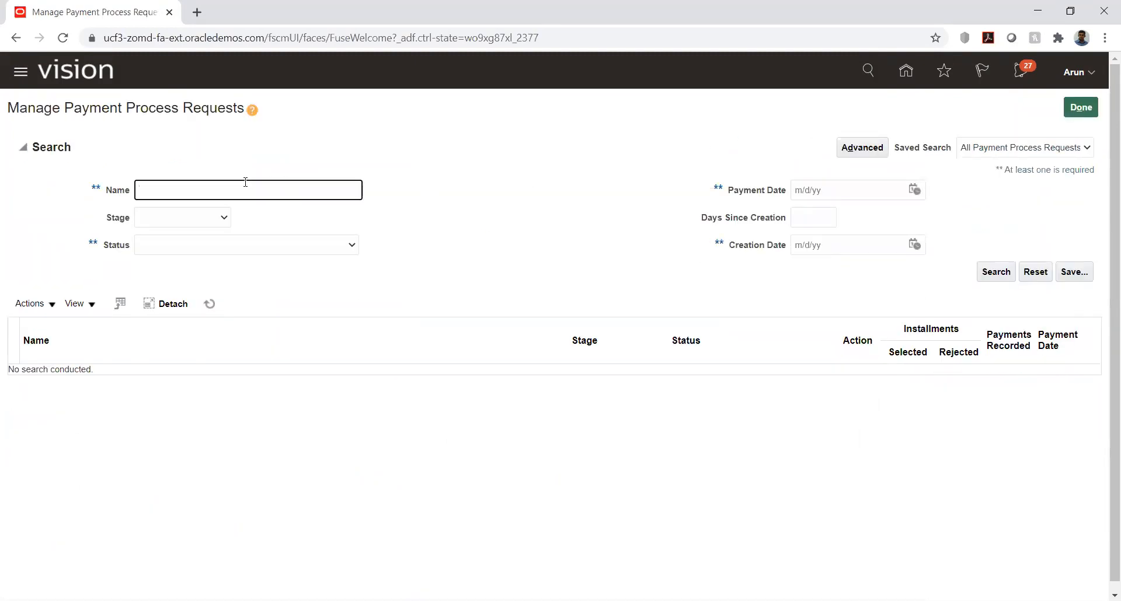
{"action": "type", "text": "ppr4"}
{"action": "key", "text": "Return"}
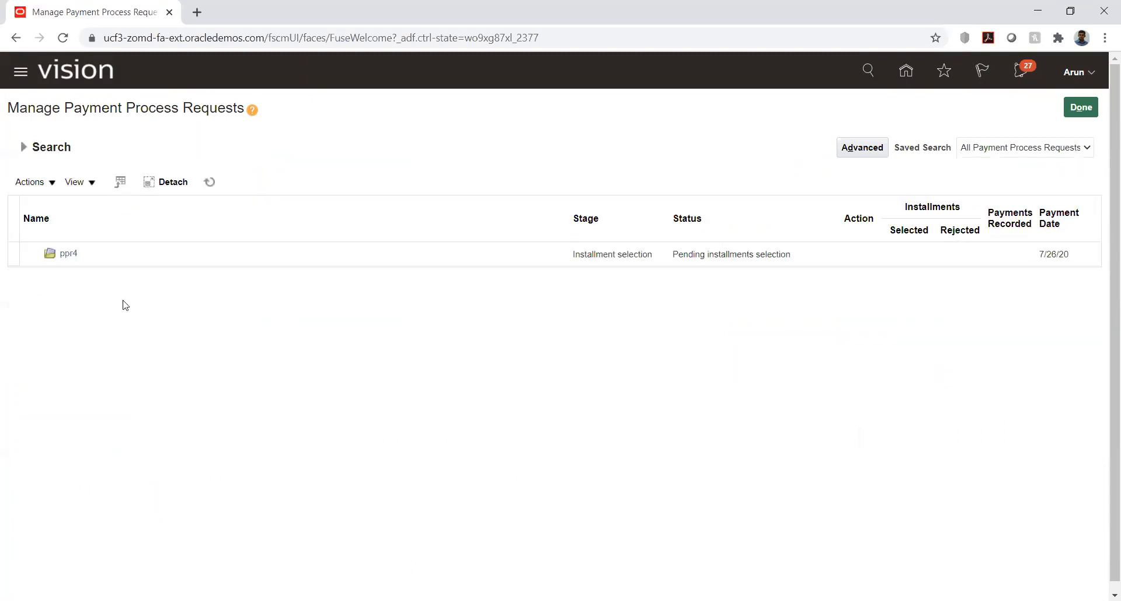
Step: Refresh the search results until ppr4 is ready for its proposed payment review
{"action": "left_click", "coordinate": [209, 183]}
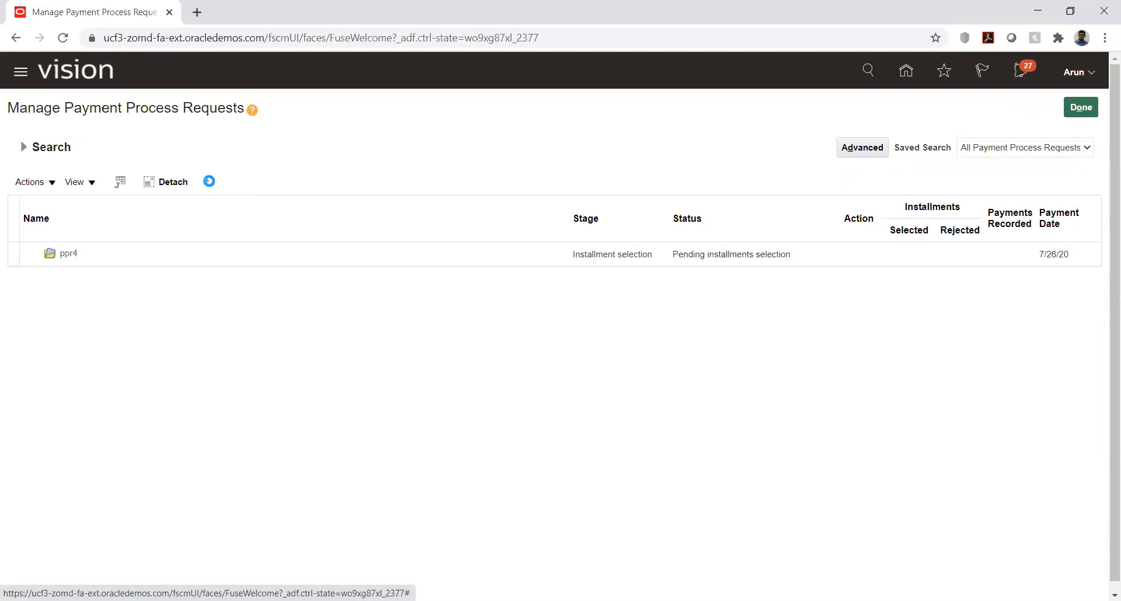
{"action": "left_click", "coordinate": [210, 183]}
{"action": "left_click", "coordinate": [209, 181]}
{"action": "left_click", "coordinate": [209, 183]}
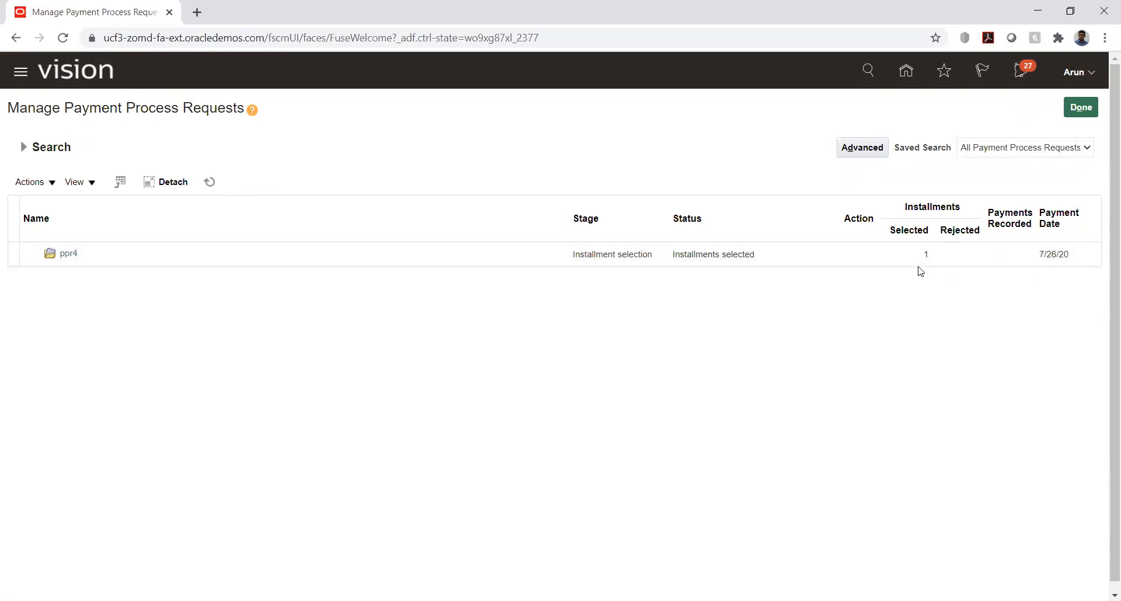
{"action": "left_click", "coordinate": [210, 182]}
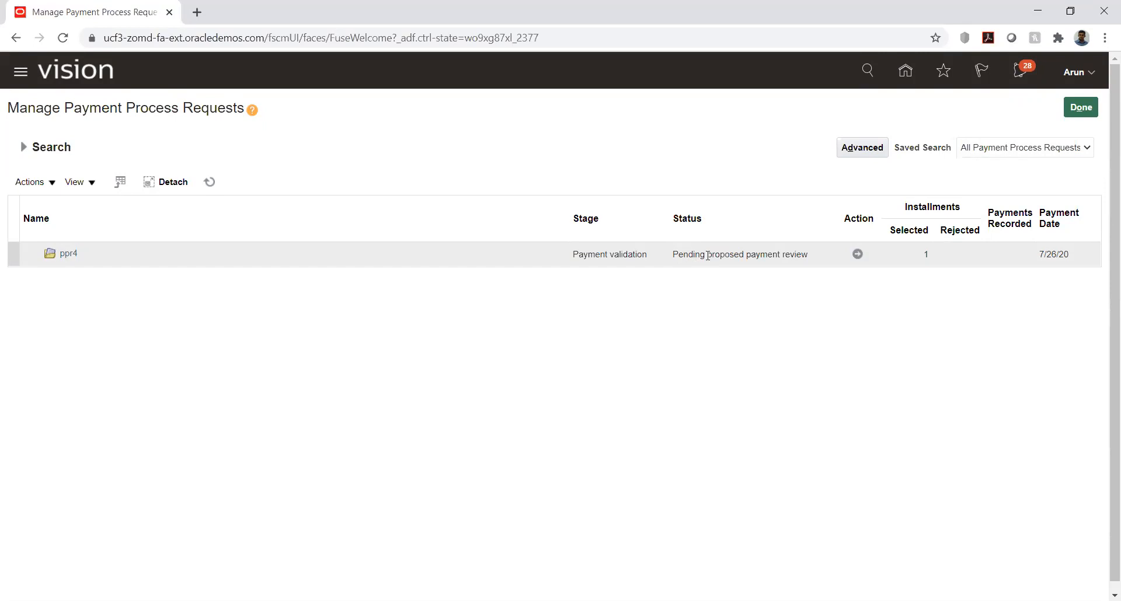
Step: Review the proposed payment to HW_Vendor1 in ppr4 and resume the payment process
{"action": "left_click", "coordinate": [856, 254]}
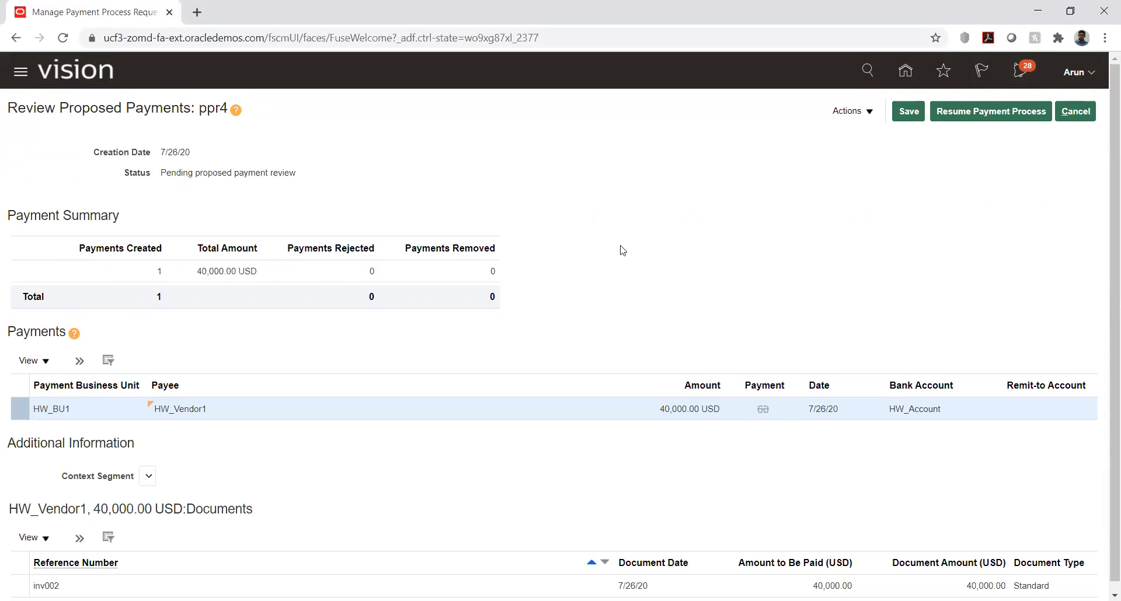
{"action": "scroll", "coordinate": [645, 235], "scroll_direction": "down", "scroll_amount": 1}
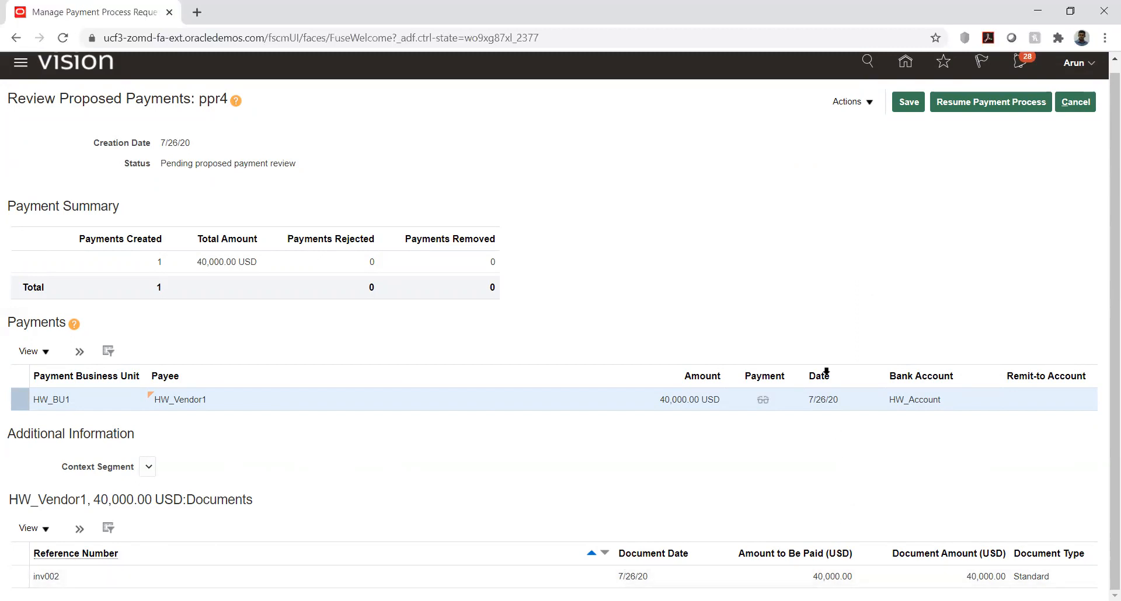
{"action": "scroll", "coordinate": [918, 190], "scroll_direction": "up", "scroll_amount": 1}
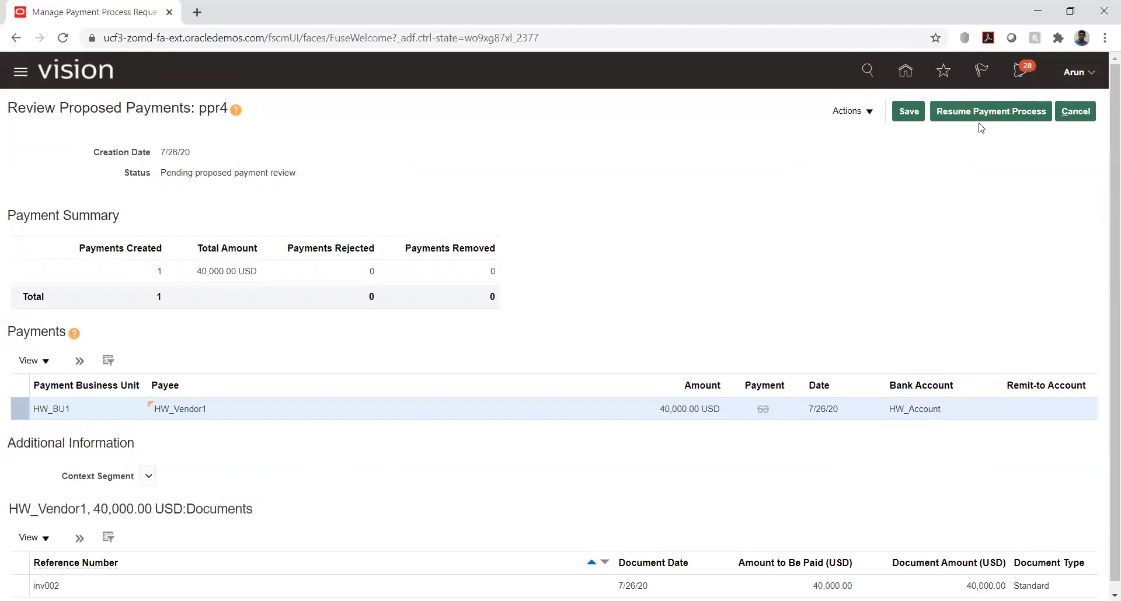
{"action": "left_click", "coordinate": [985, 109]}
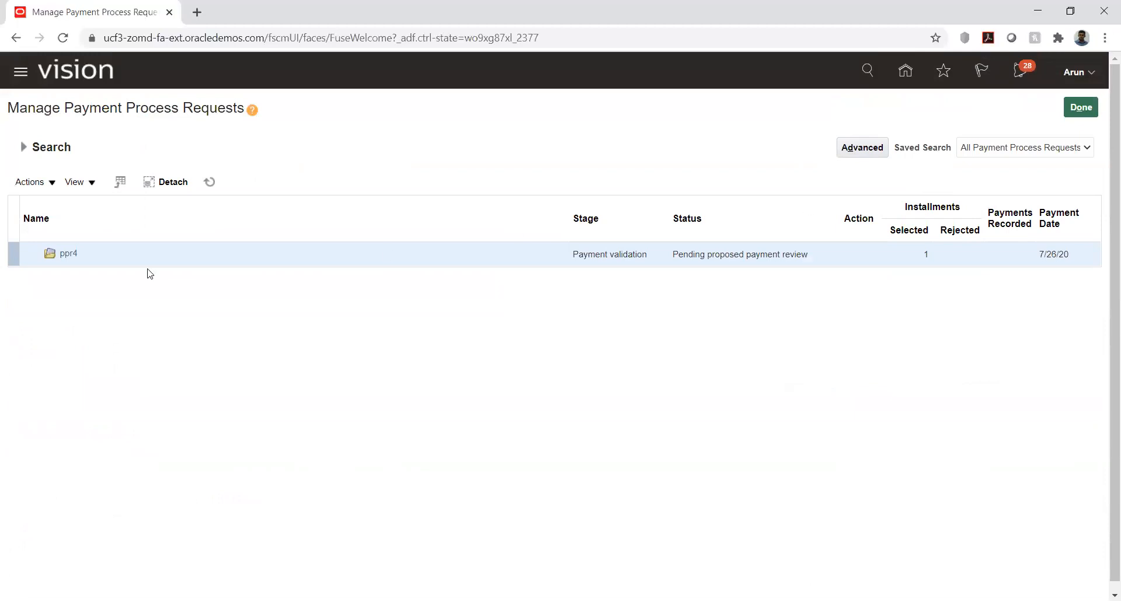
Step: Refresh the request list until the payment file appears beneath ppr4
{"action": "left_click", "coordinate": [211, 183]}
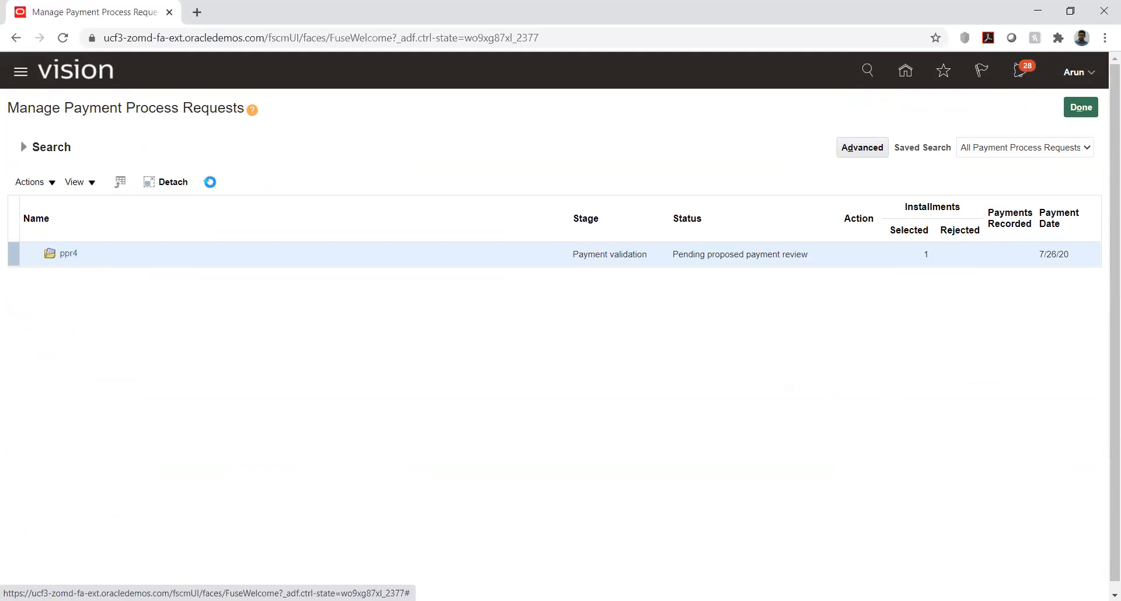
{"action": "left_click", "coordinate": [210, 183]}
{"action": "left_click", "coordinate": [210, 183]}
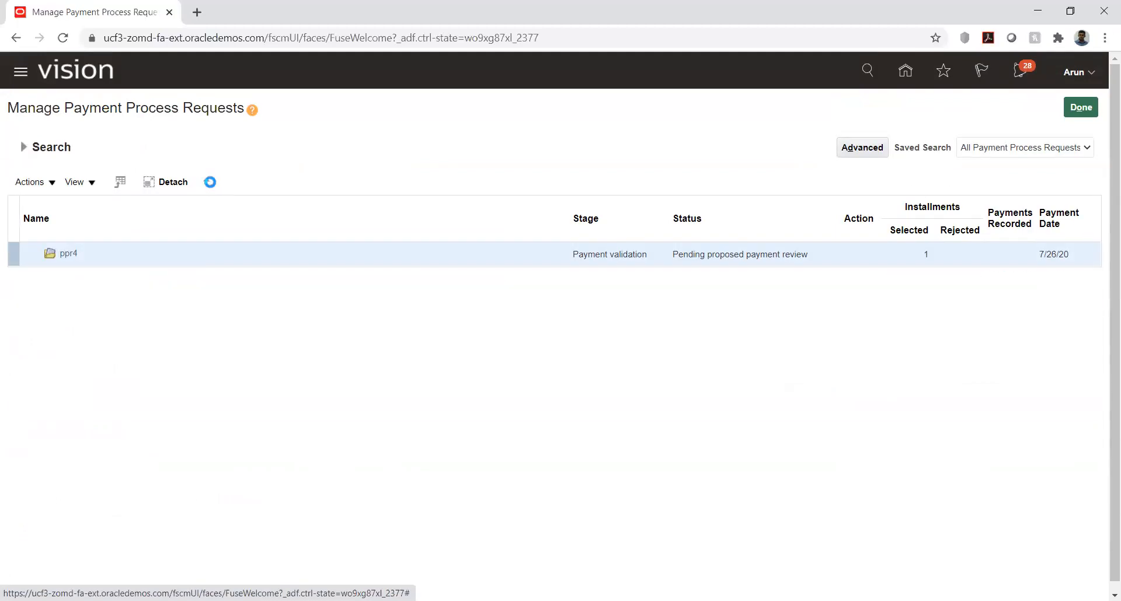
{"action": "left_click", "coordinate": [210, 183]}
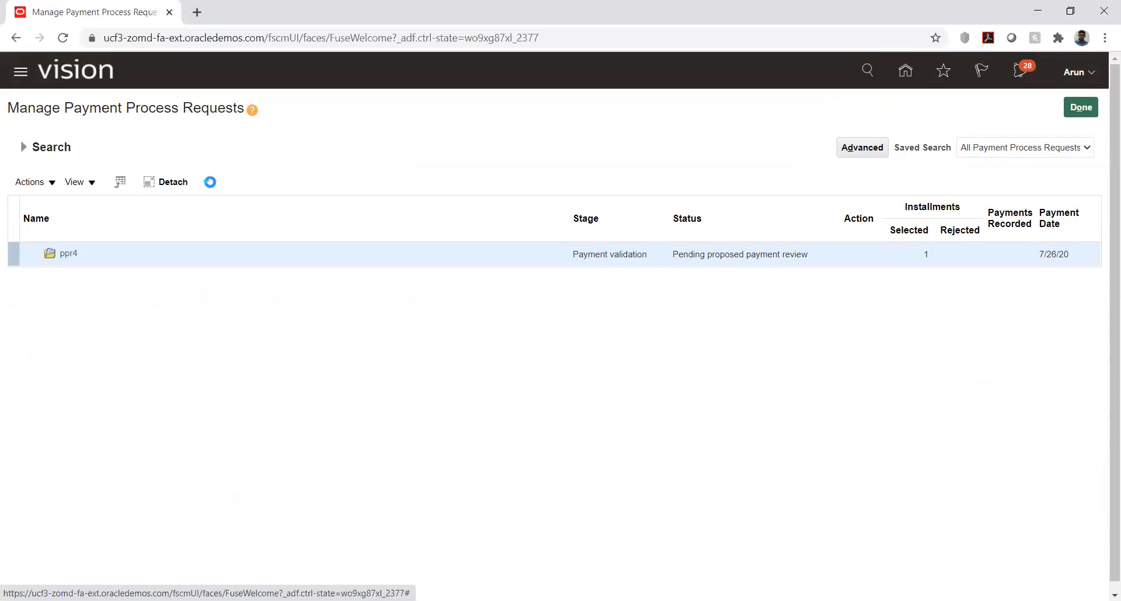
{"action": "left_click", "coordinate": [210, 182]}
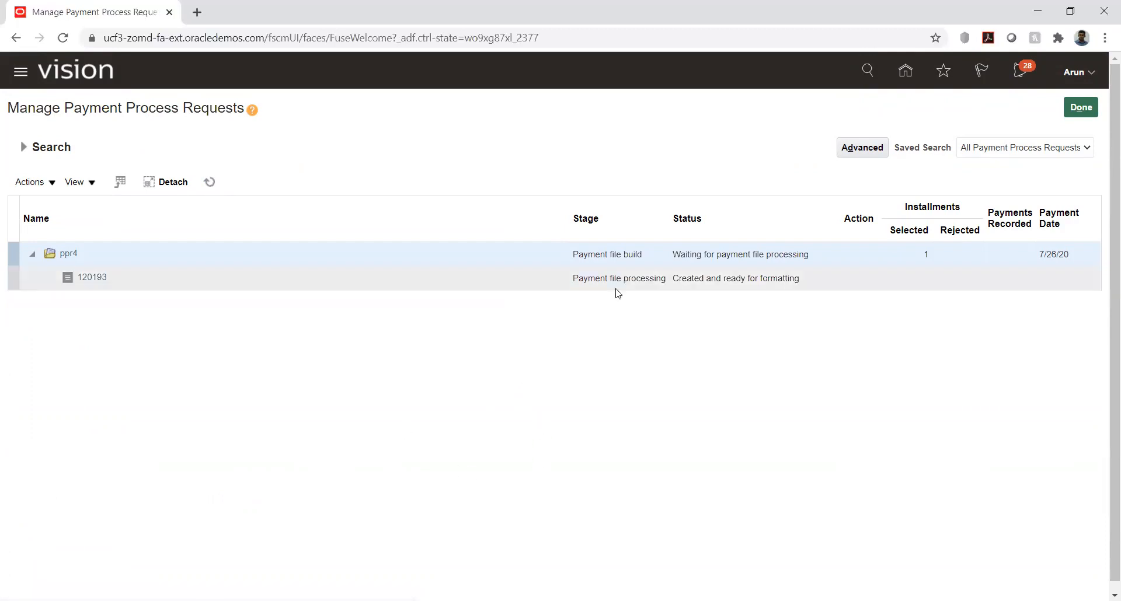
{"action": "left_click", "coordinate": [209, 183]}
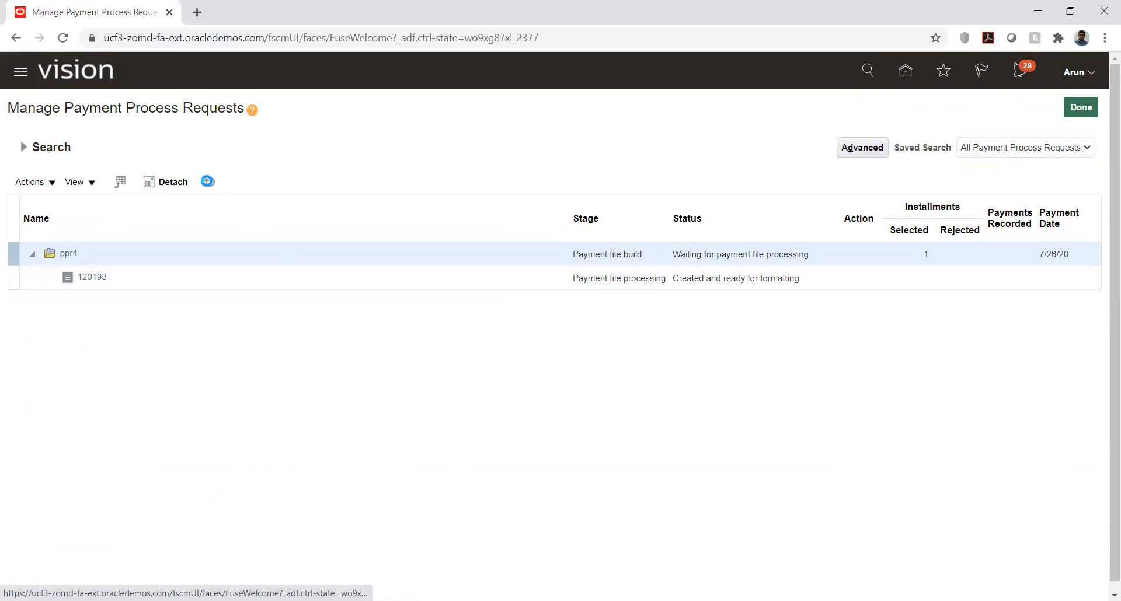
Step: Examine the ppr4 payment file's status, creation, printing and payment details, and return to the request list
{"action": "left_click", "coordinate": [93, 278]}
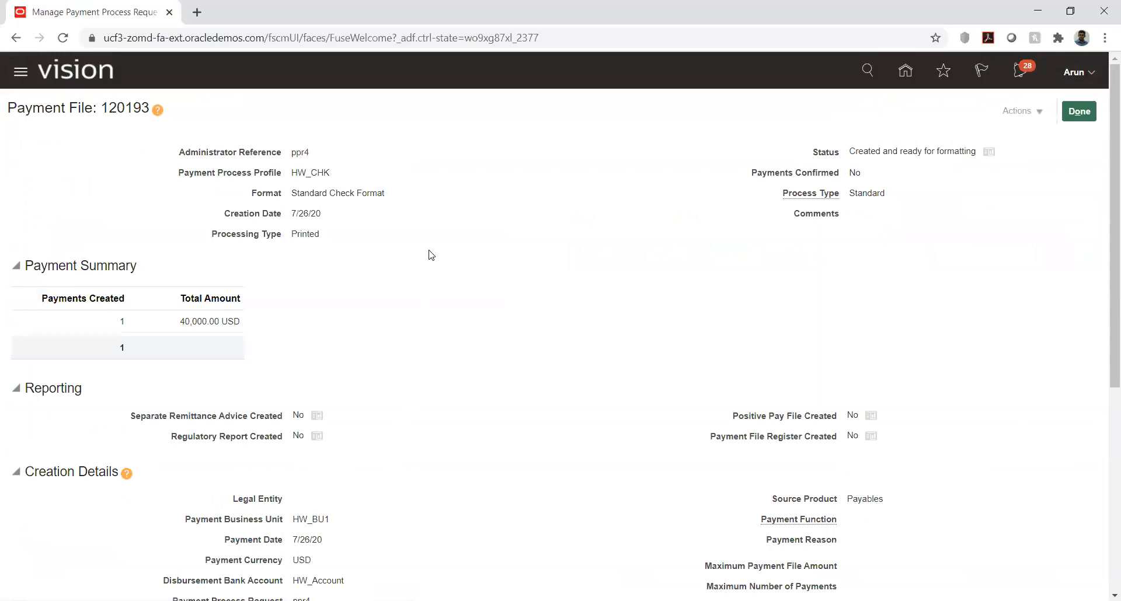
{"action": "scroll", "coordinate": [430, 255], "scroll_direction": "down", "scroll_amount": 5}
{"action": "scroll", "coordinate": [430, 255], "scroll_direction": "down", "scroll_amount": 1}
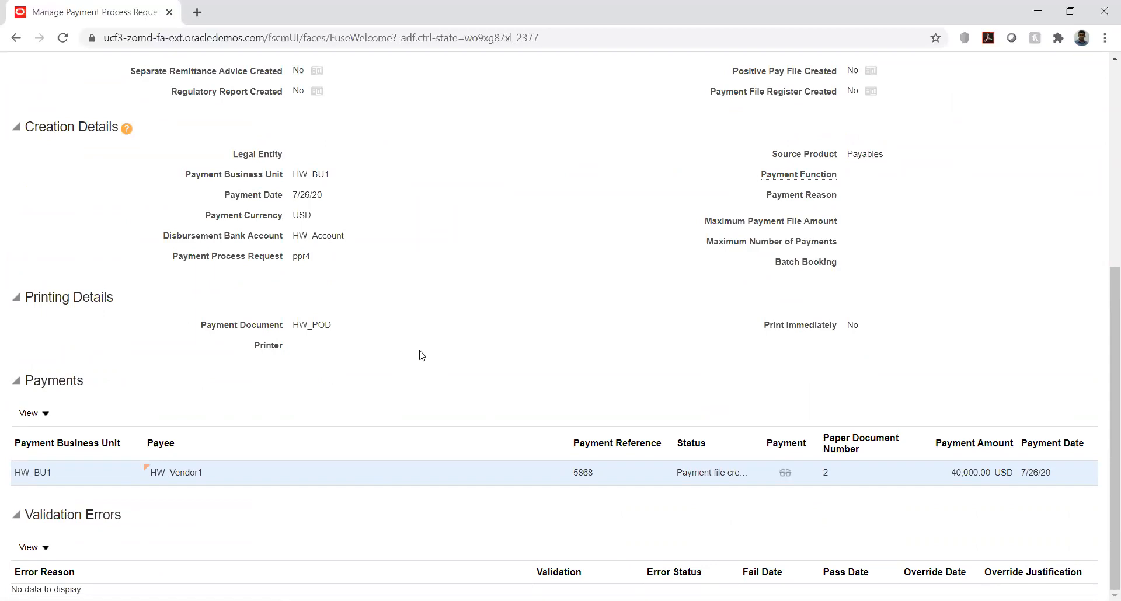
{"action": "scroll", "coordinate": [417, 343], "scroll_direction": "up", "scroll_amount": 1}
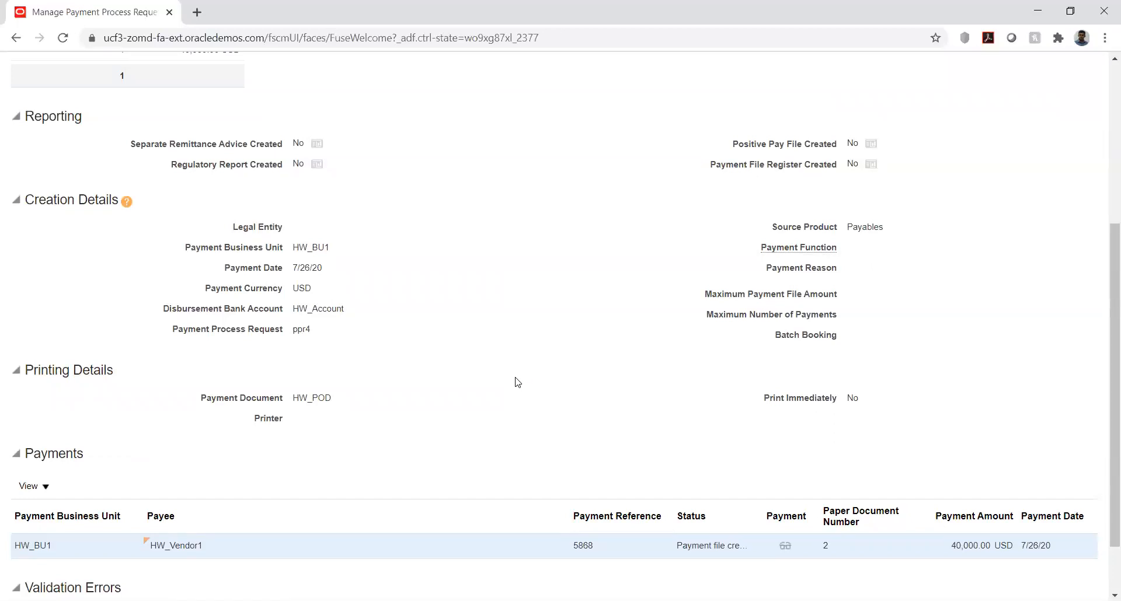
{"action": "scroll", "coordinate": [454, 367], "scroll_direction": "up", "scroll_amount": 5}
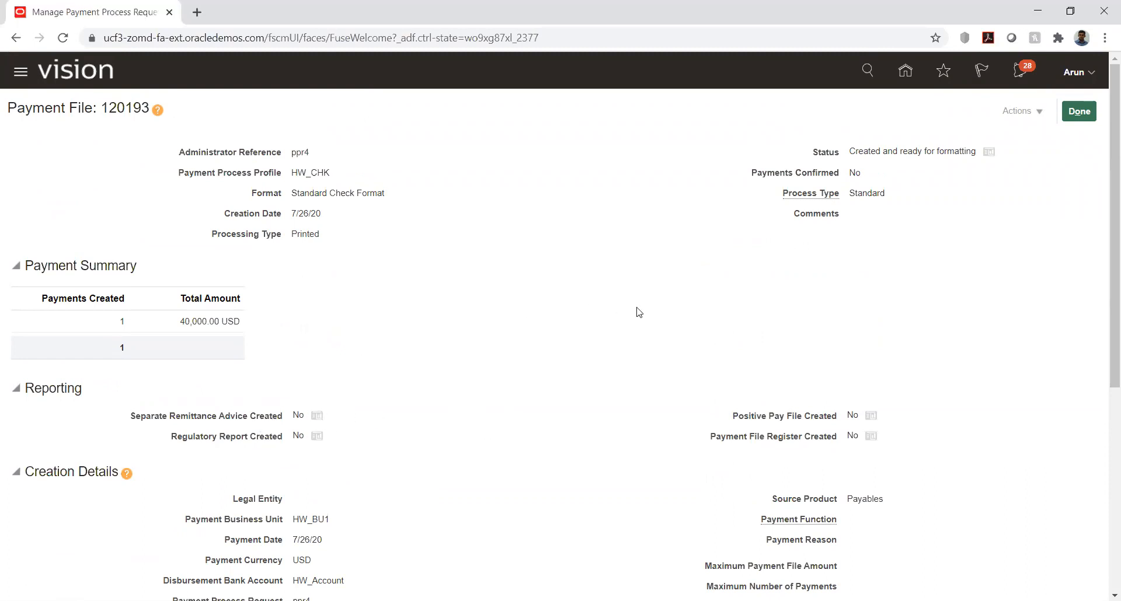
{"action": "left_click", "coordinate": [1087, 111]}
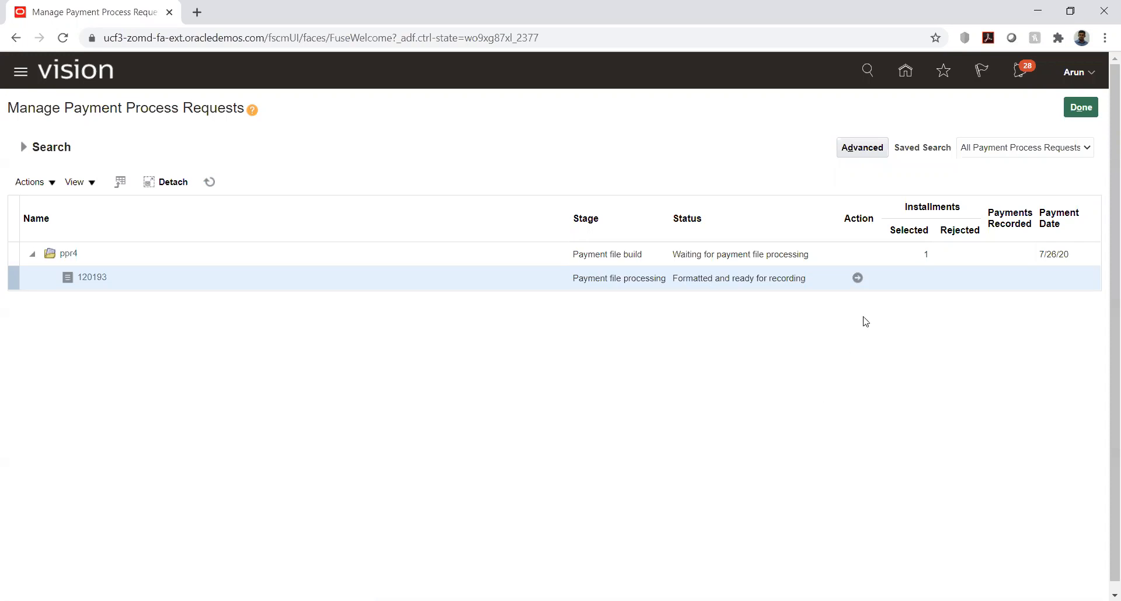
Step: Submit the print status of the ppr4 payment file and confirm recording it
{"action": "left_click", "coordinate": [857, 278]}
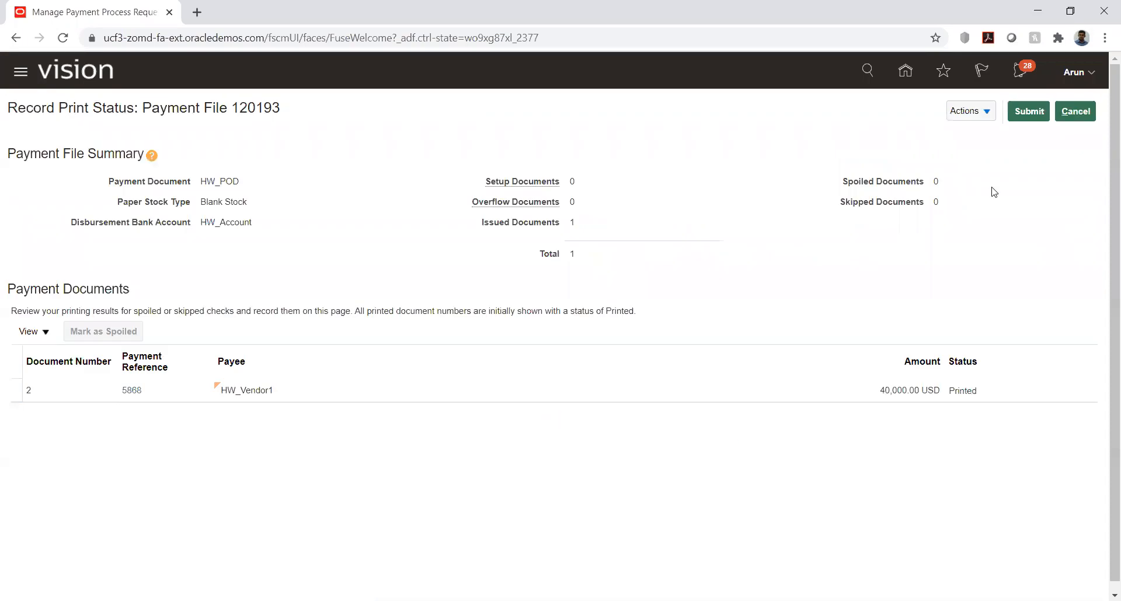
{"action": "left_click", "coordinate": [990, 115]}
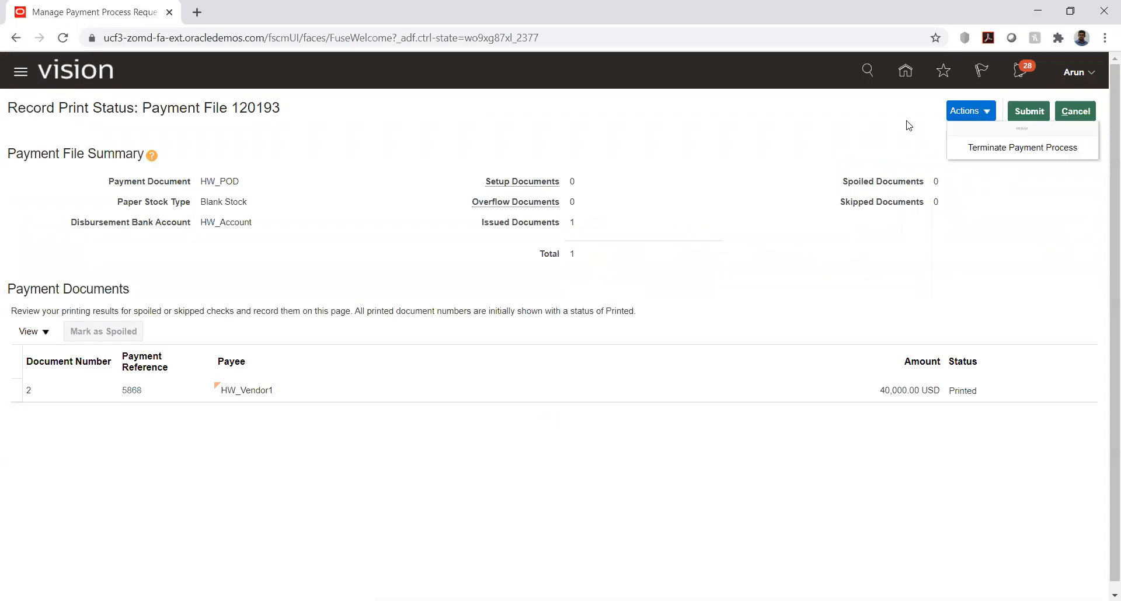
{"action": "left_click", "coordinate": [868, 134]}
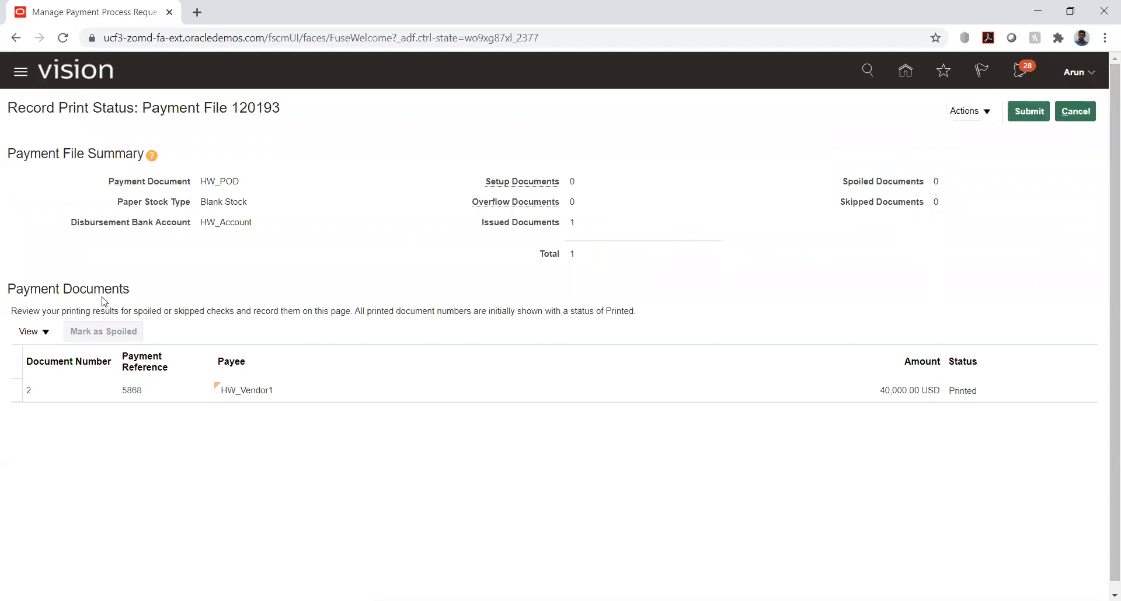
{"action": "left_click", "coordinate": [1031, 113]}
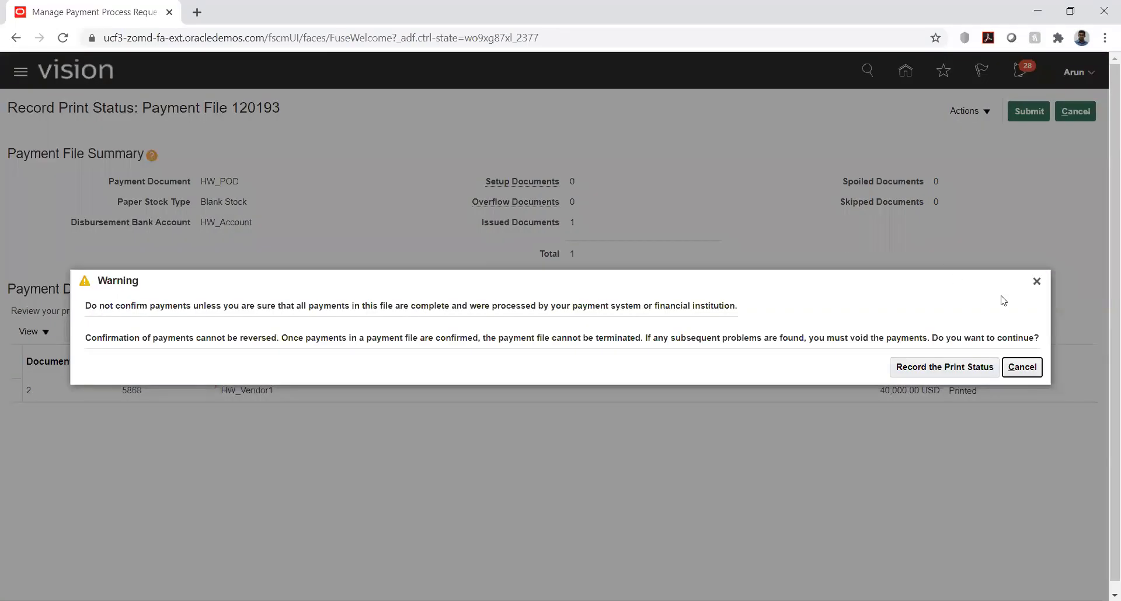
{"action": "left_click", "coordinate": [919, 368]}
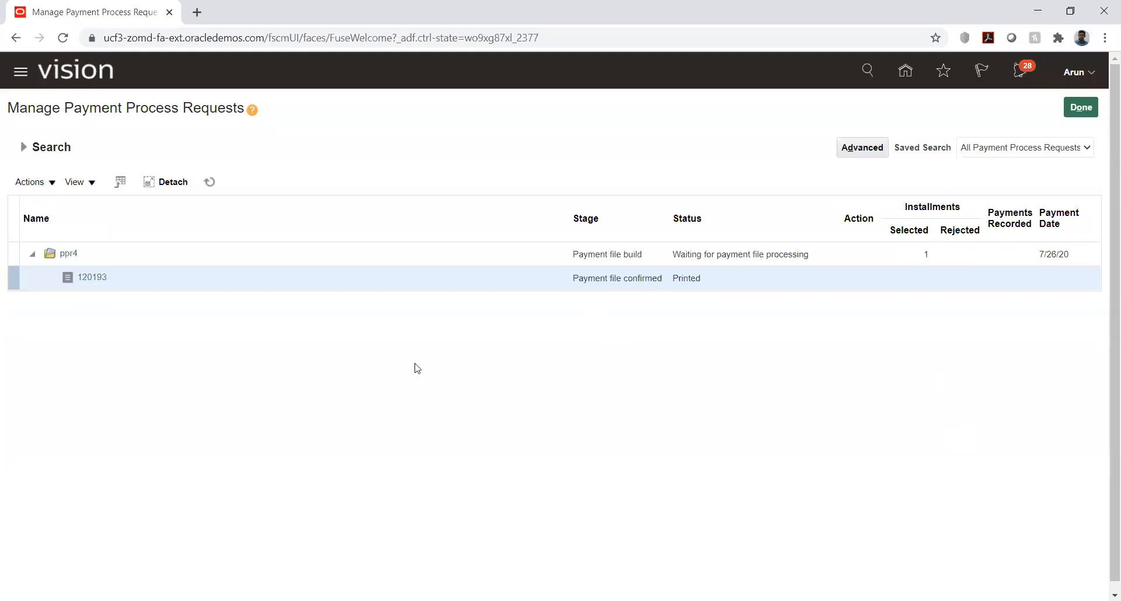
Step: Refresh the payment process request list to check ppr4's status, and close the list
{"action": "left_click", "coordinate": [209, 182]}
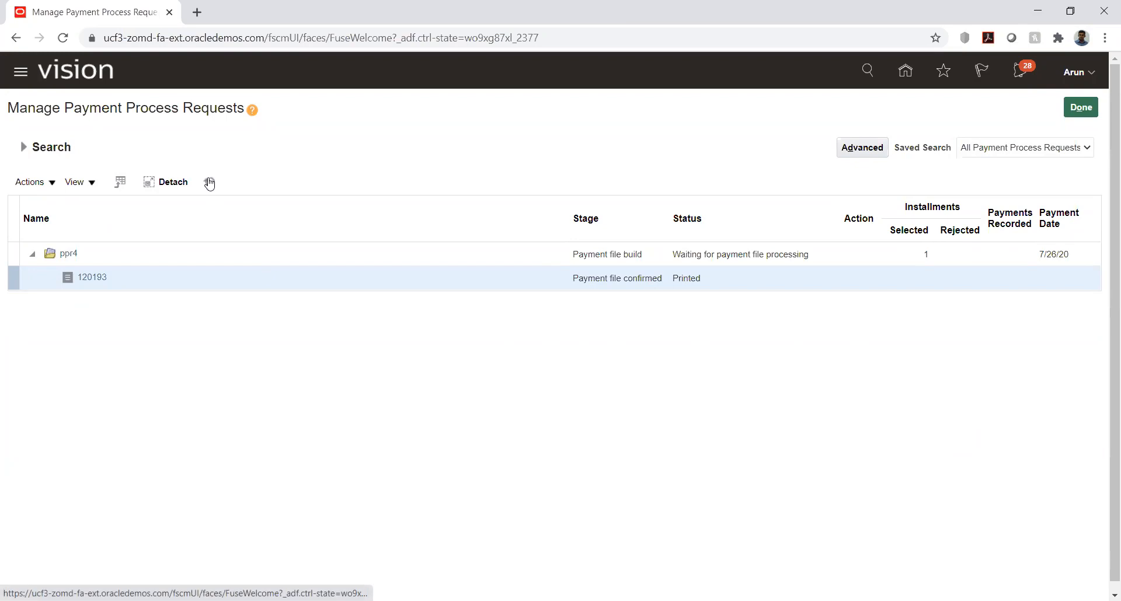
{"action": "left_click", "coordinate": [209, 183]}
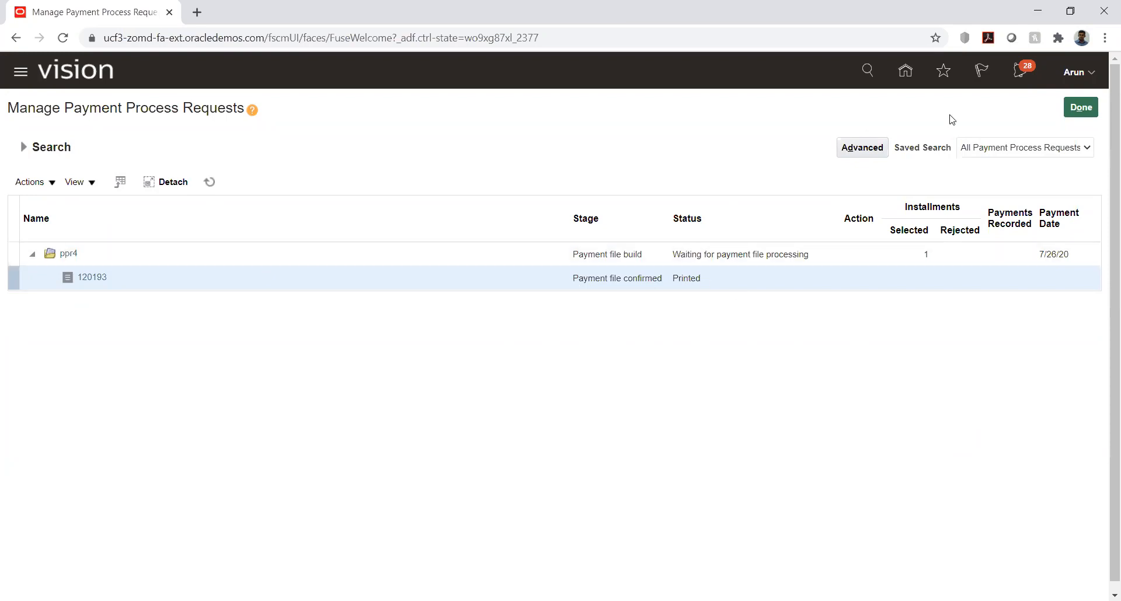
{"action": "left_click", "coordinate": [1085, 109]}
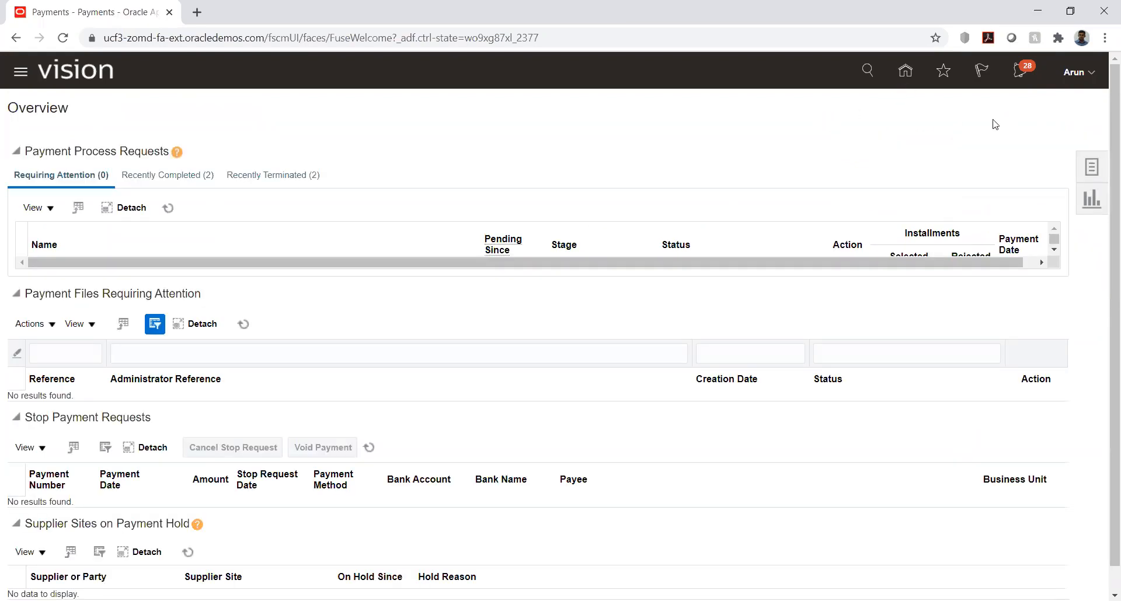
Step: Go to the Invoices work area and search the managed invoices for invoice number inv002
{"action": "left_click", "coordinate": [905, 71]}
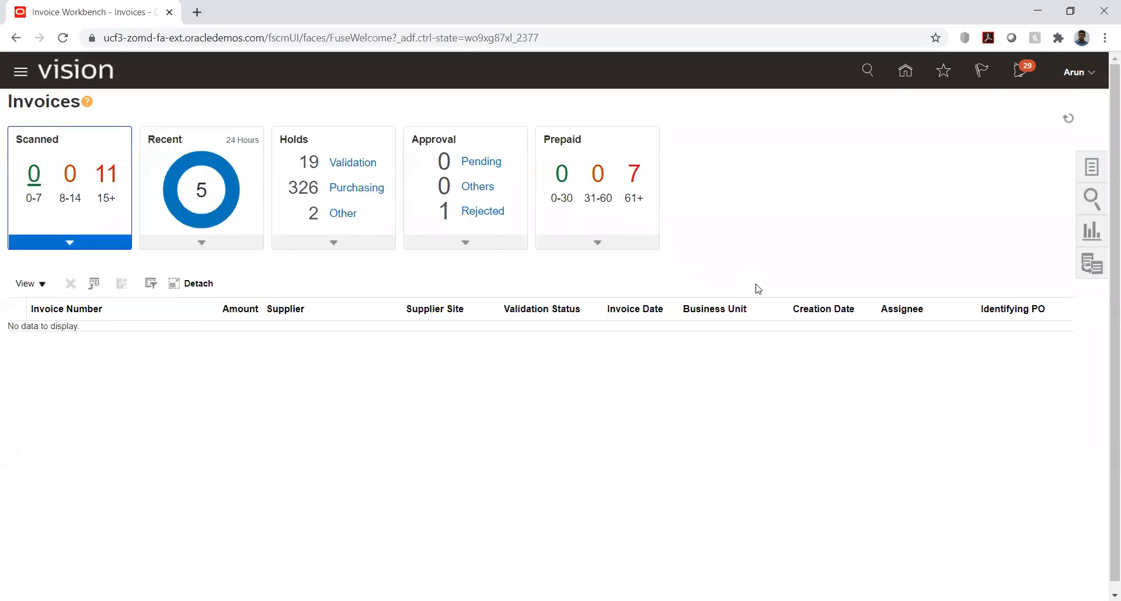
{"action": "left_click", "coordinate": [1092, 169]}
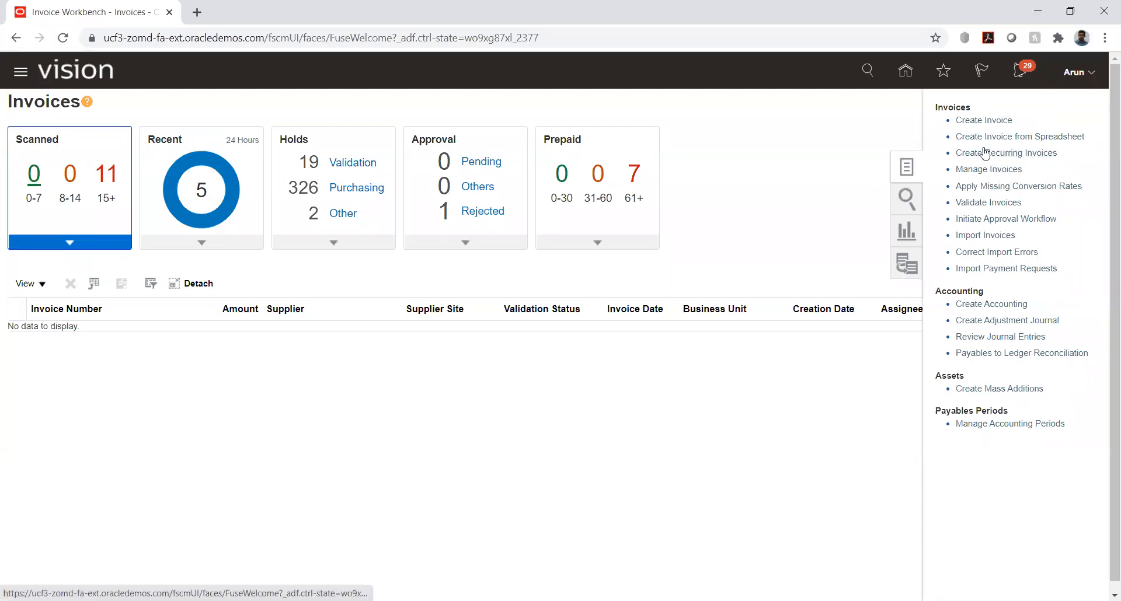
{"action": "left_click", "coordinate": [985, 174]}
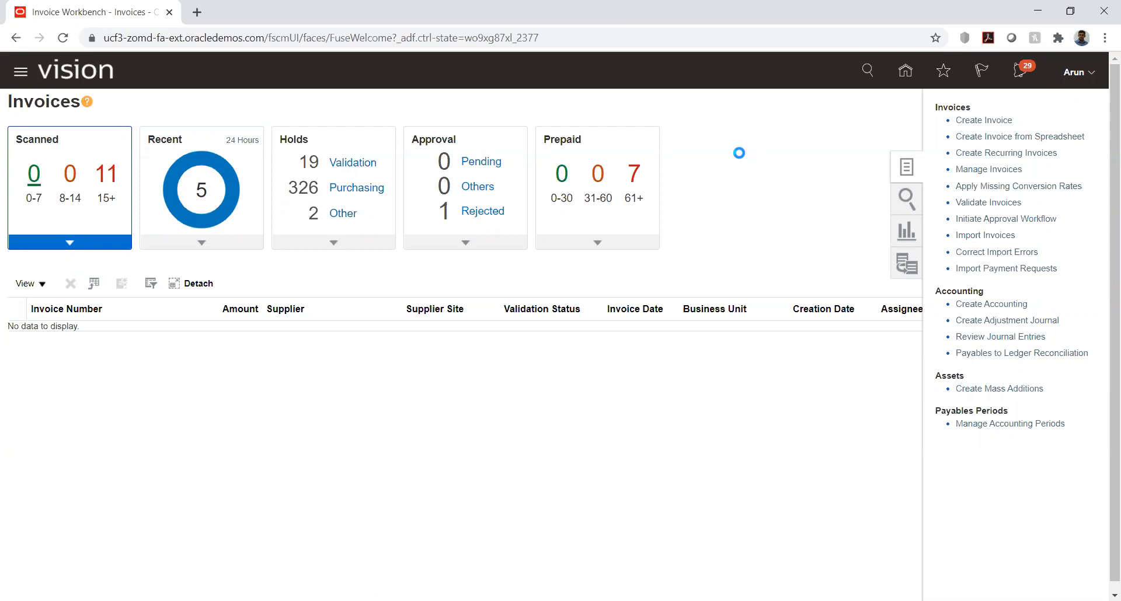
{"action": "left_click", "coordinate": [288, 242]}
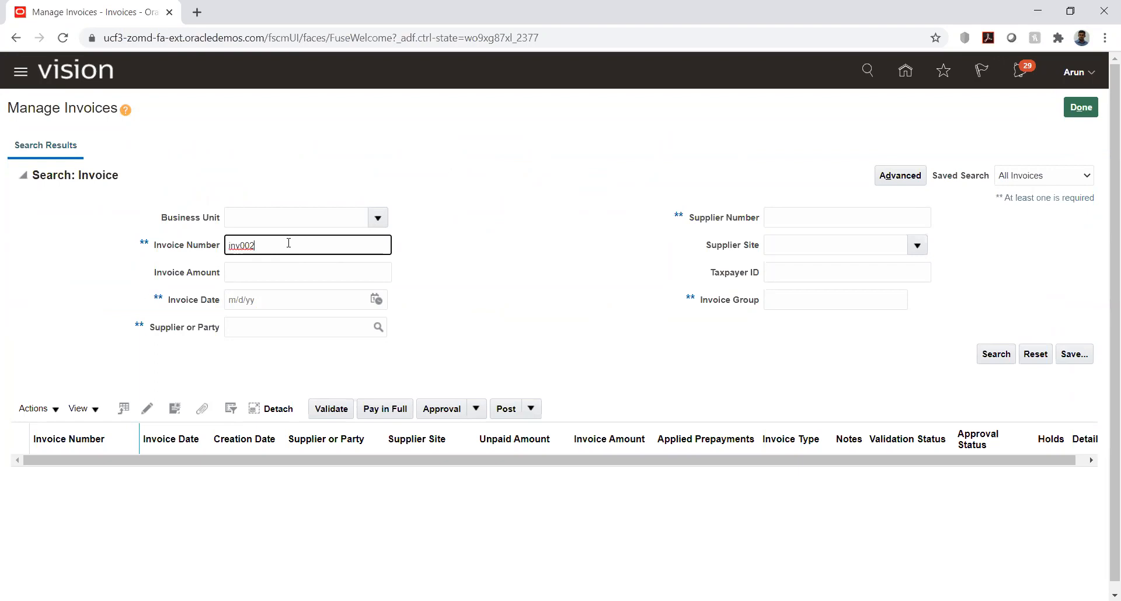
{"action": "key", "text": "Return"}
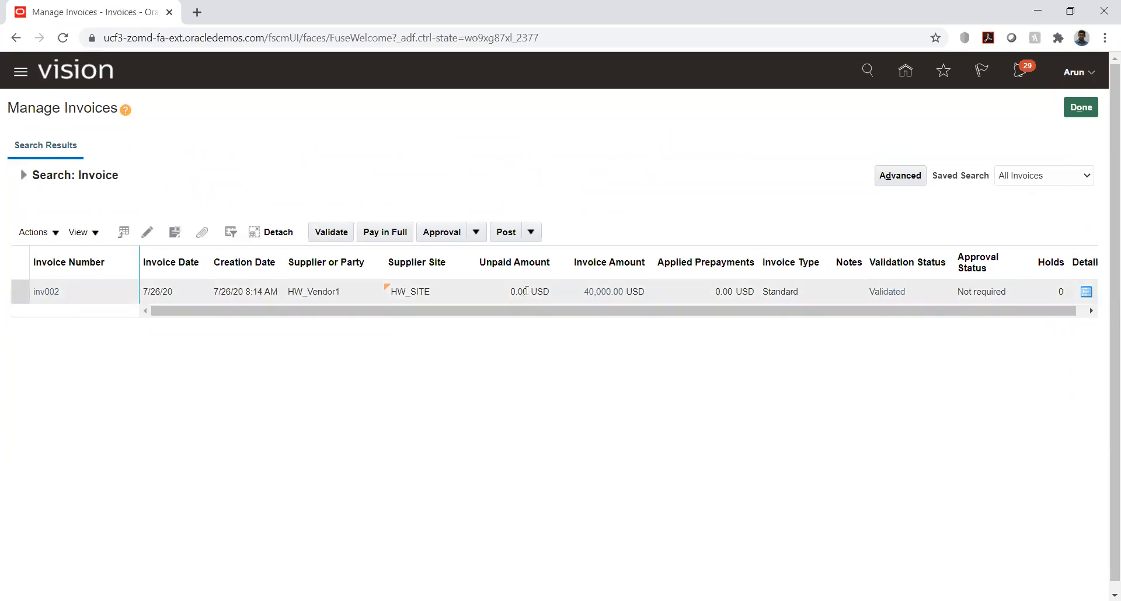
Step: Review the payment details of invoice inv002, then save and close it and leave invoice management
{"action": "left_click", "coordinate": [47, 292]}
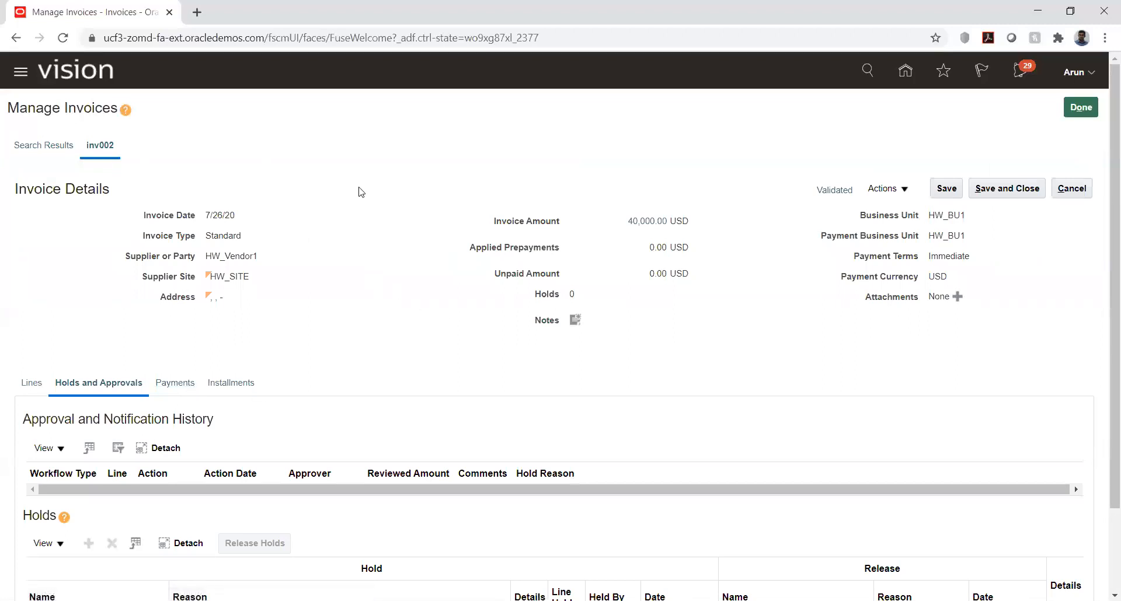
{"action": "scroll", "coordinate": [359, 190], "scroll_direction": "down", "scroll_amount": 2}
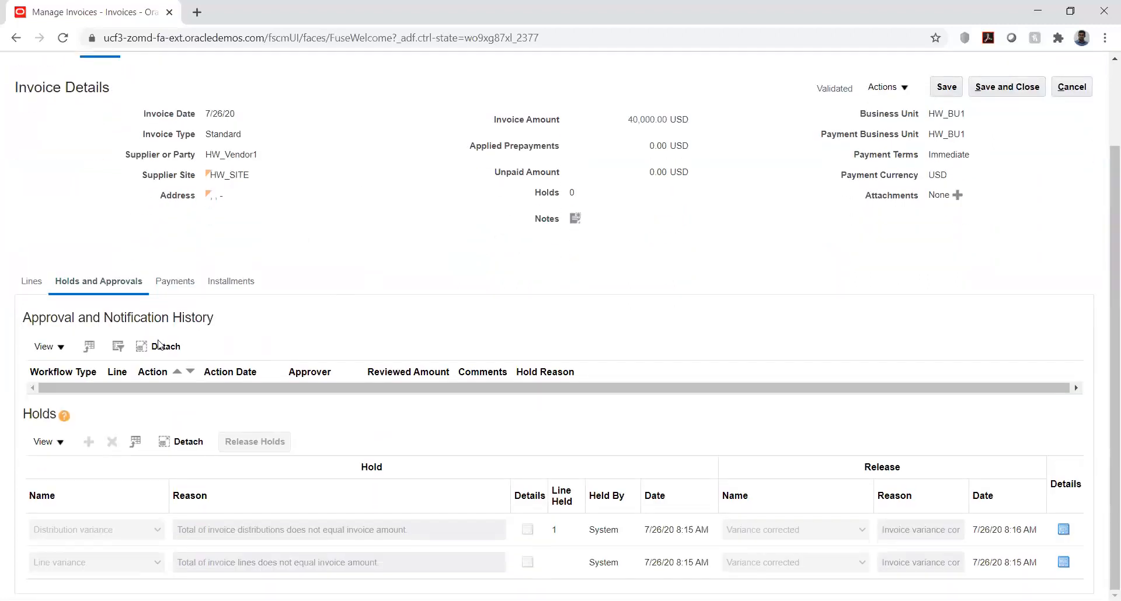
{"action": "left_click", "coordinate": [169, 282]}
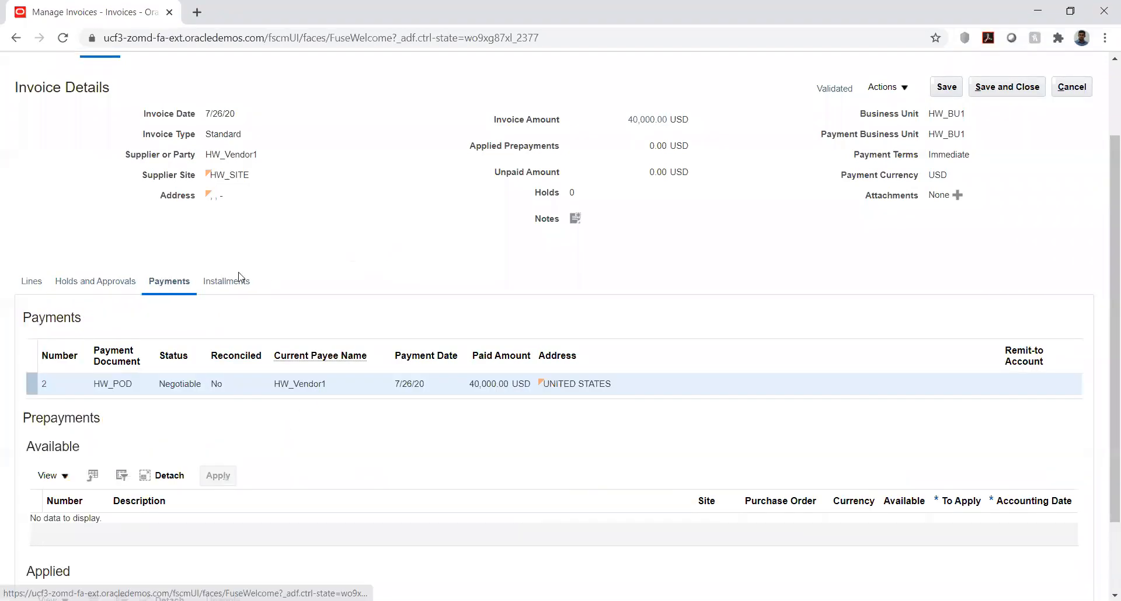
{"action": "scroll", "coordinate": [327, 257], "scroll_direction": "down", "scroll_amount": 2}
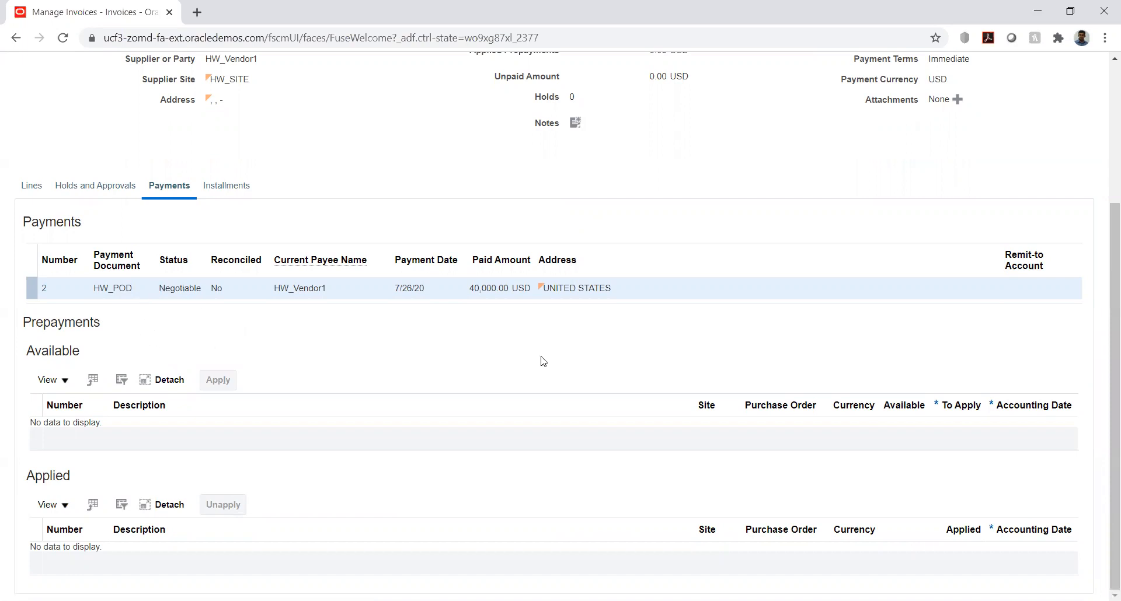
{"action": "scroll", "coordinate": [645, 353], "scroll_direction": "up", "scroll_amount": 3}
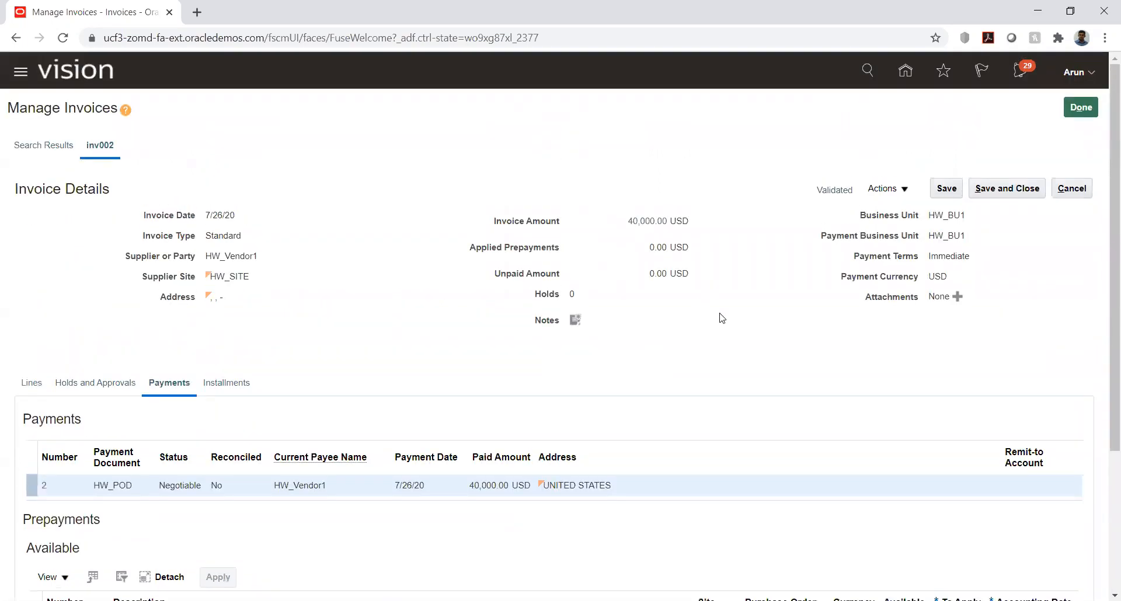
{"action": "left_click", "coordinate": [947, 190]}
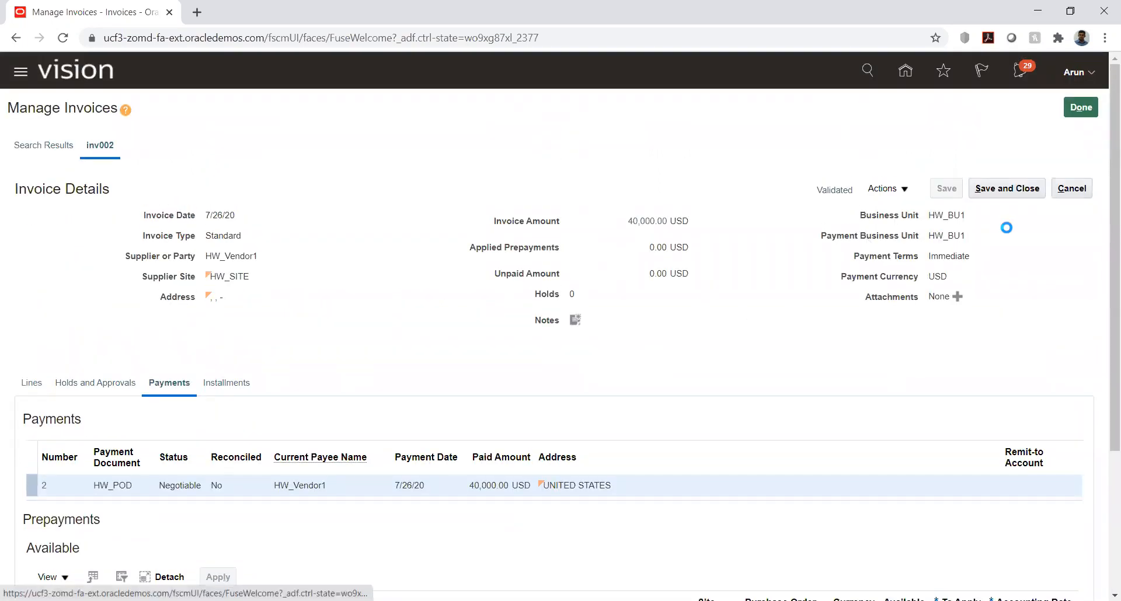
{"action": "left_click", "coordinate": [998, 192]}
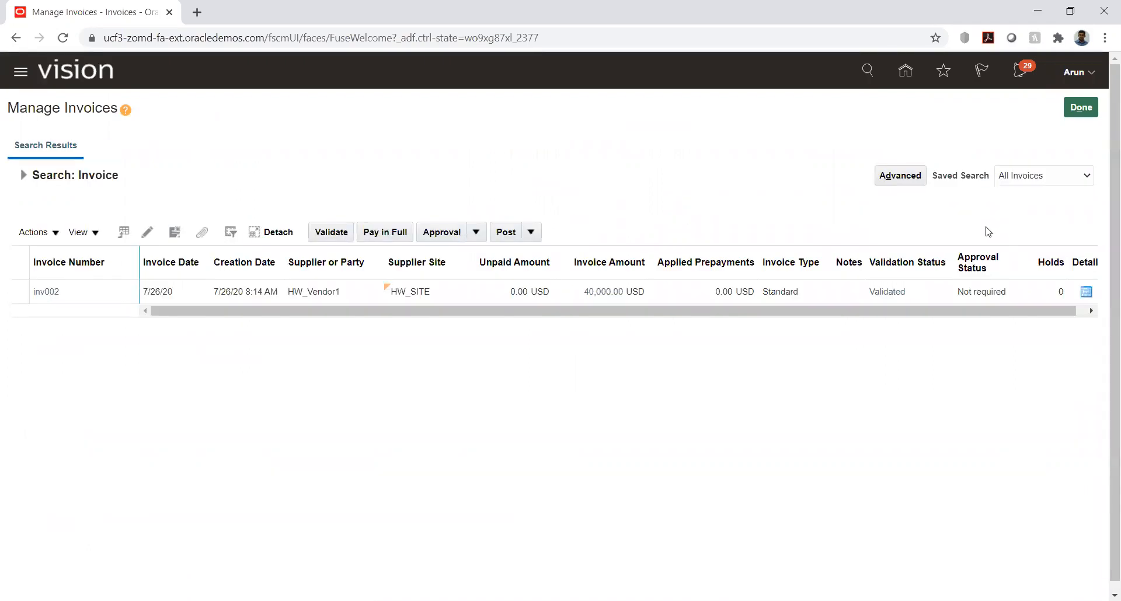
{"action": "left_click", "coordinate": [1080, 107]}
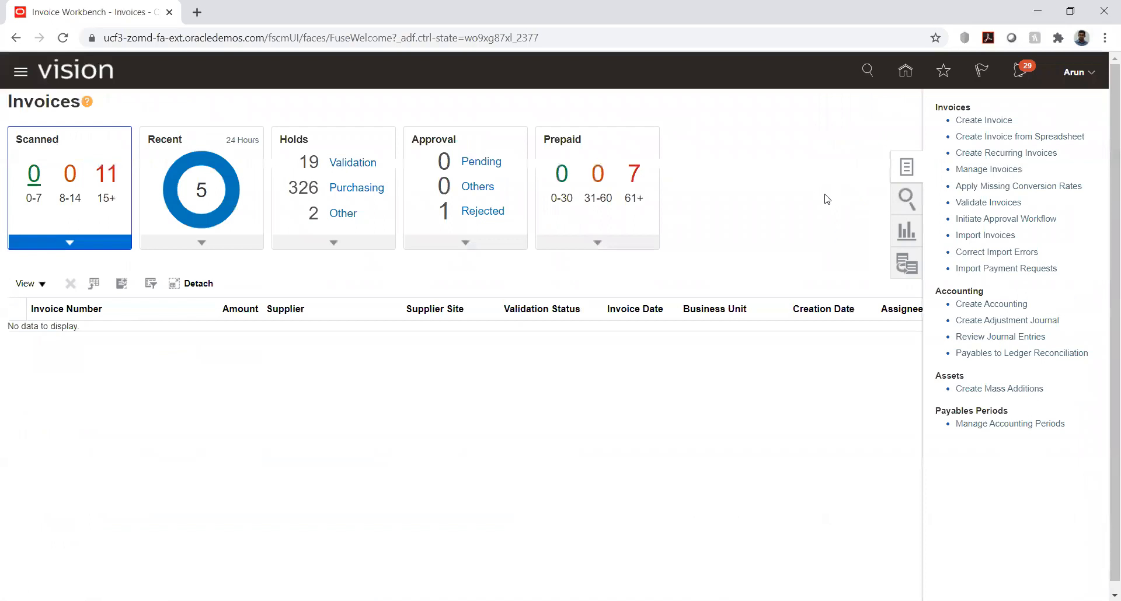
Step: Start a new invoice for business unit HW_BU1 with HW_Vendor1 as the supplier
{"action": "left_click", "coordinate": [981, 121]}
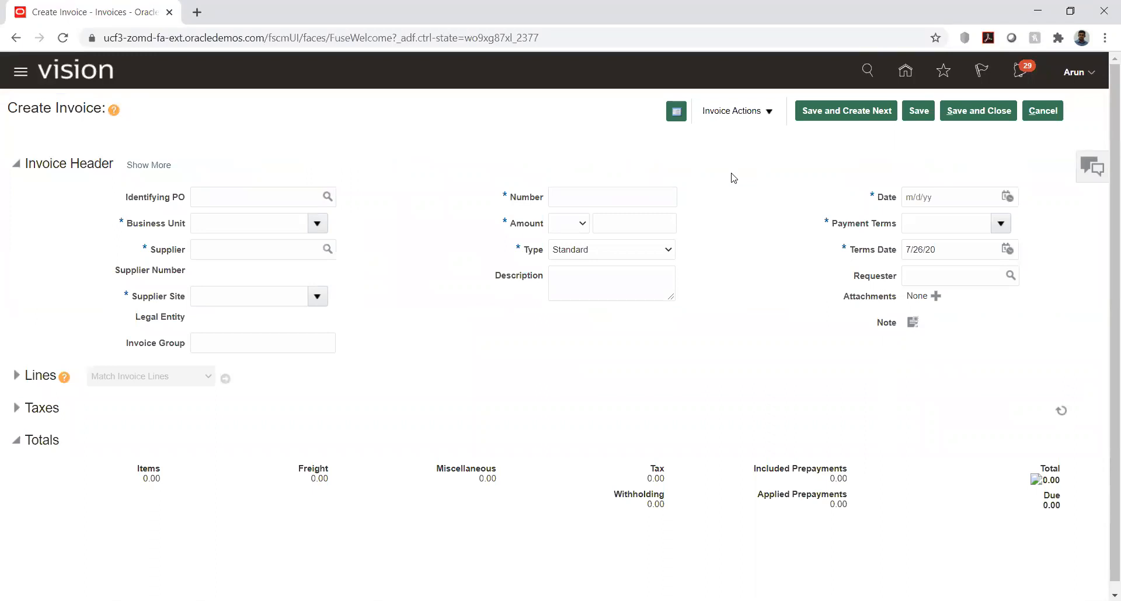
{"action": "left_click", "coordinate": [213, 226]}
{"action": "key", "text": "Tab"}
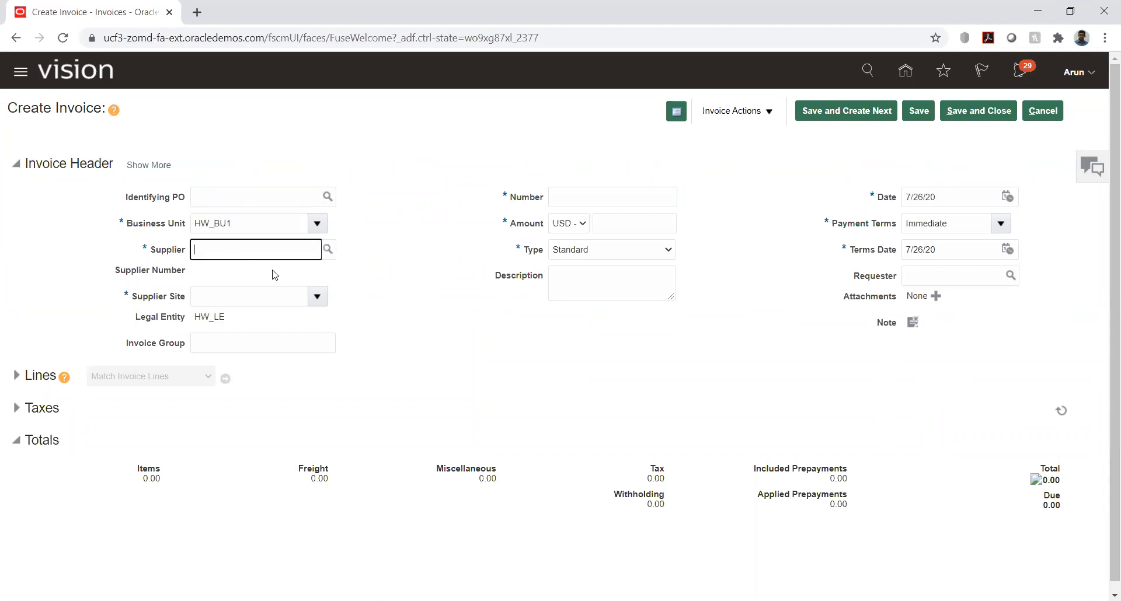
{"action": "type", "text": "hw"}
{"action": "key", "text": "Tab"}
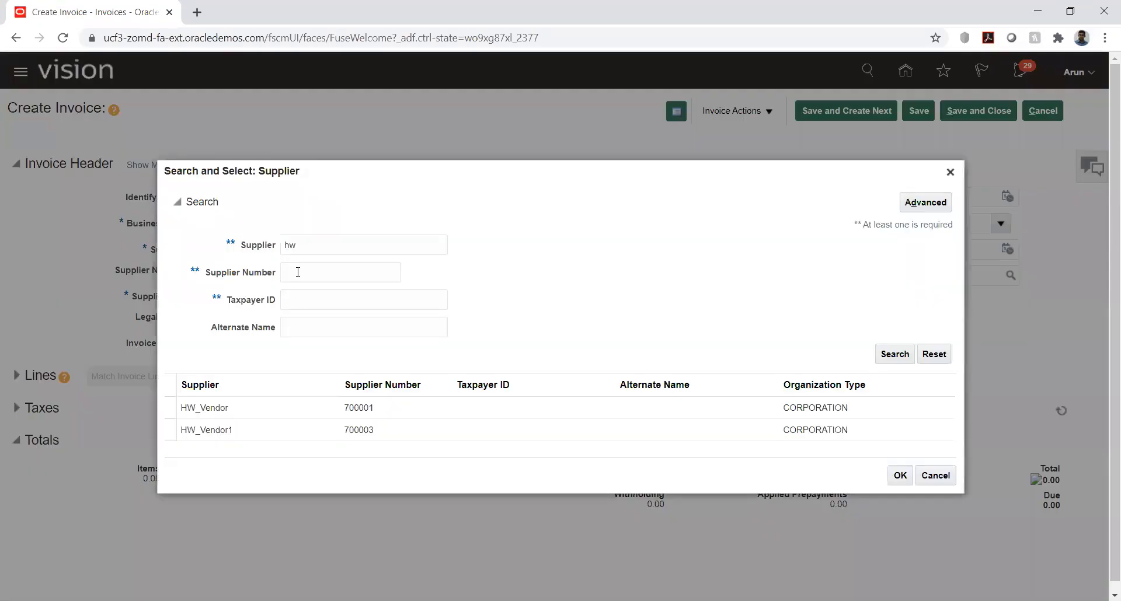
{"action": "left_click", "coordinate": [231, 430]}
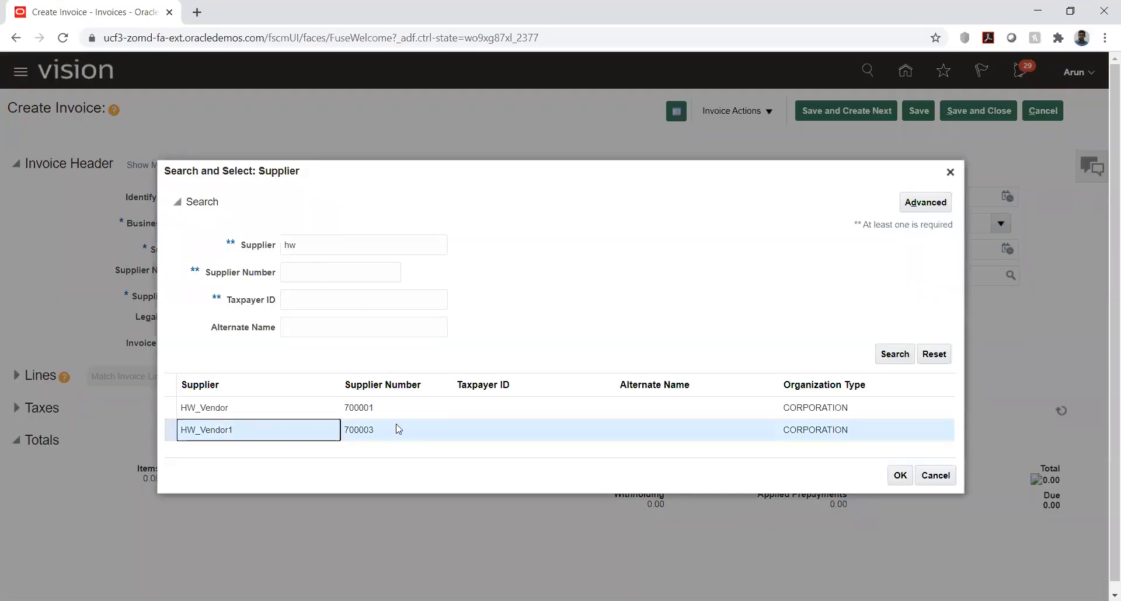
{"action": "left_click", "coordinate": [902, 476]}
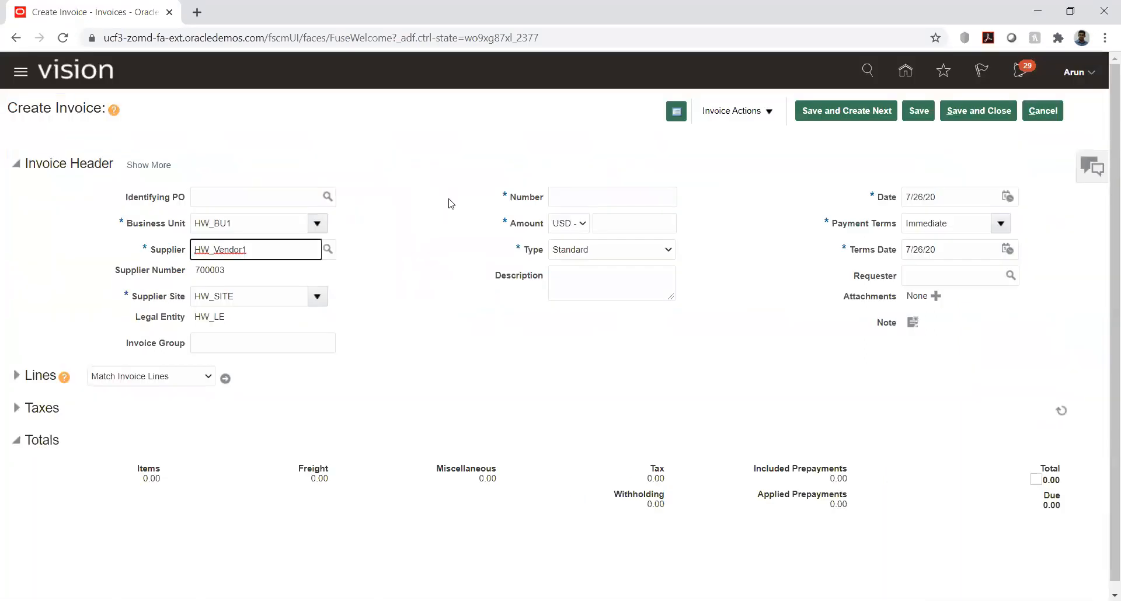
Step: Give the invoice number PP001, an amount of 20,000 USD and the type Prepayment
{"action": "left_click", "coordinate": [589, 192]}
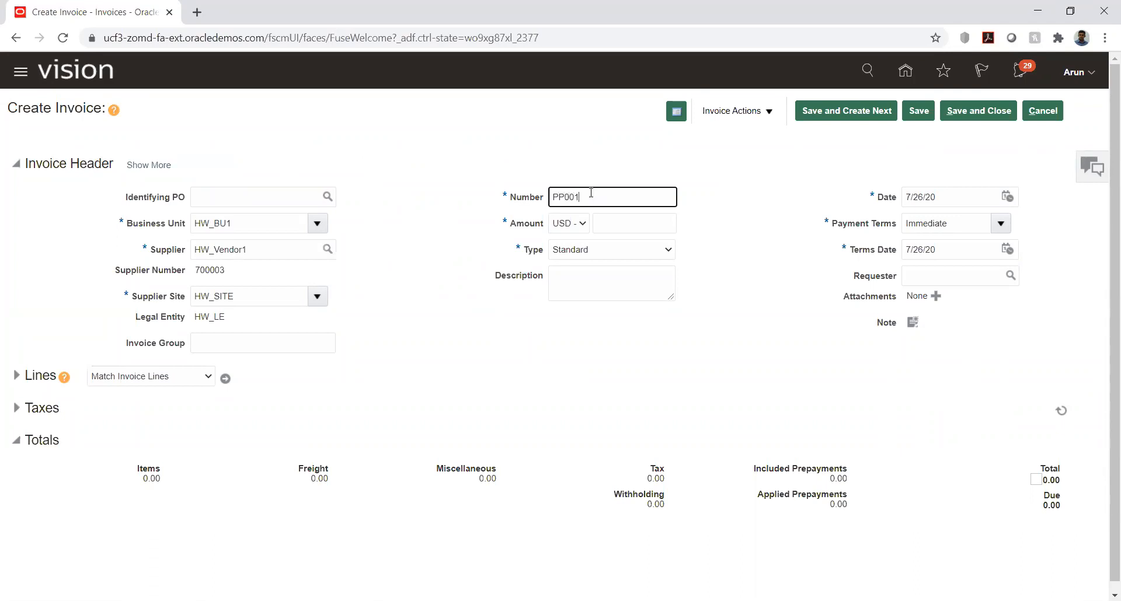
{"action": "left_click", "coordinate": [656, 225]}
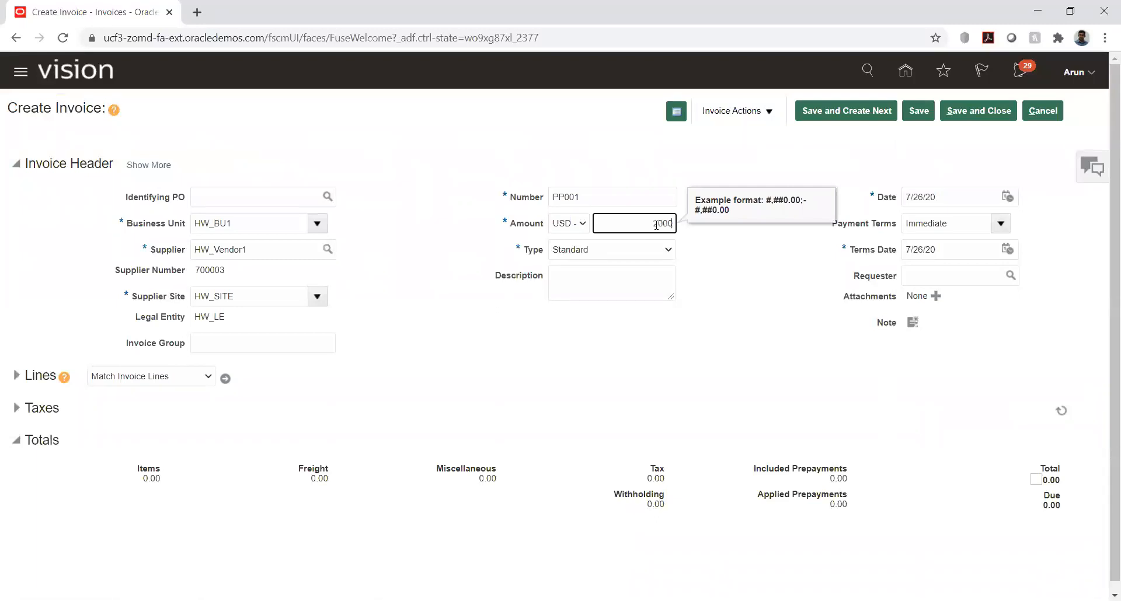
{"action": "key", "text": "Tab"}
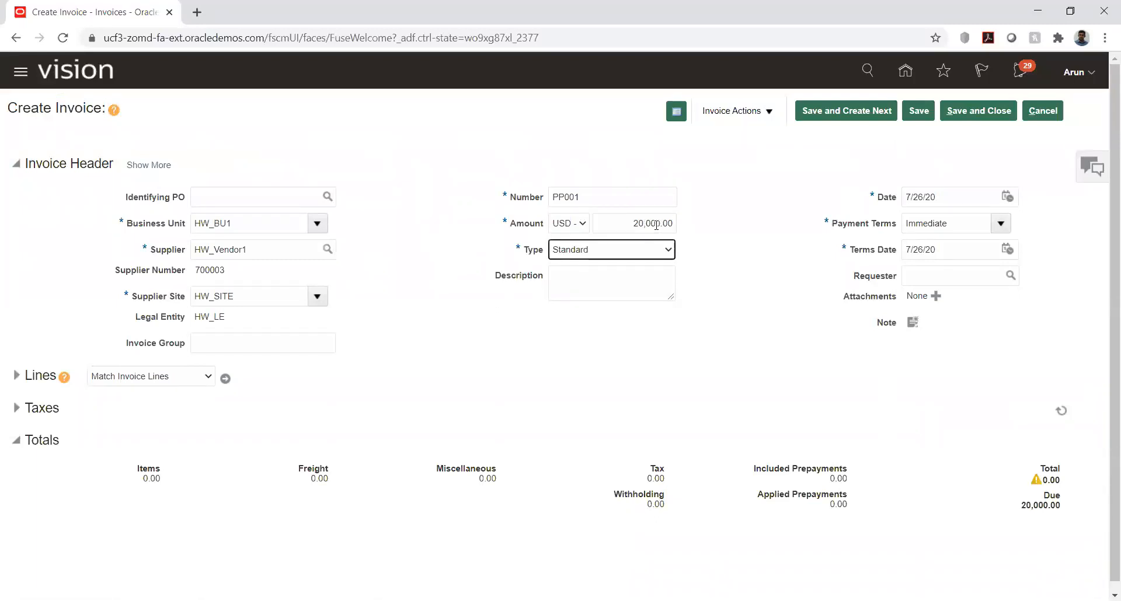
{"action": "left_click", "coordinate": [652, 254]}
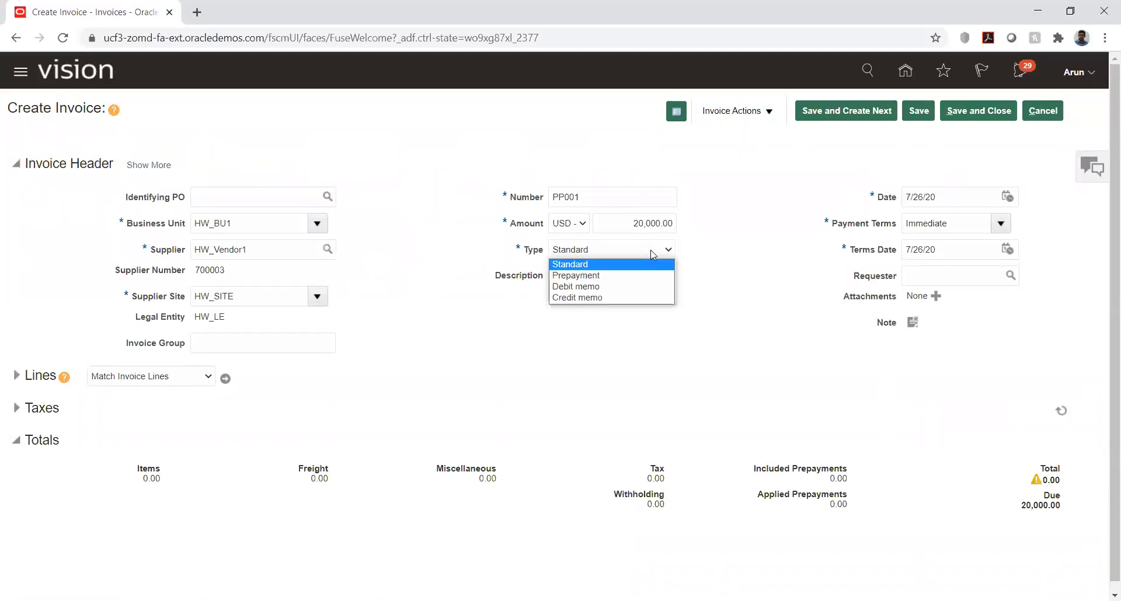
{"action": "left_click", "coordinate": [628, 275]}
{"action": "left_click", "coordinate": [701, 282]}
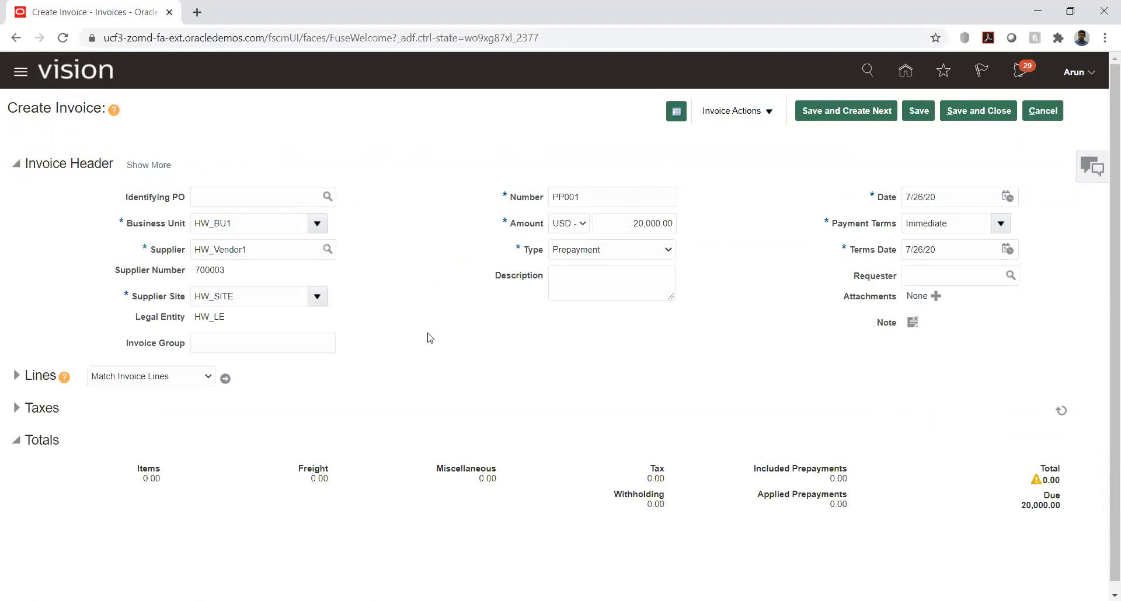
Step: Expand the invoice lines and enter an amount of 20,000 on item line 1
{"action": "scroll", "coordinate": [116, 392], "scroll_direction": "down", "scroll_amount": 1}
{"action": "left_click", "coordinate": [16, 366]}
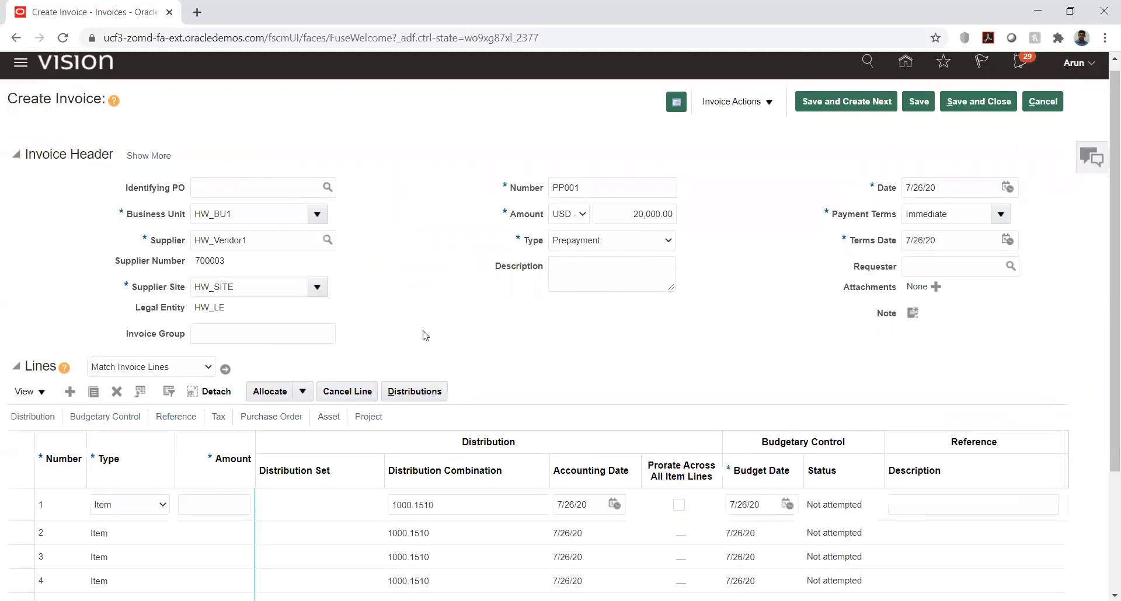
{"action": "scroll", "coordinate": [439, 282], "scroll_direction": "down", "scroll_amount": 3}
{"action": "scroll", "coordinate": [442, 284], "scroll_direction": "down", "scroll_amount": 1}
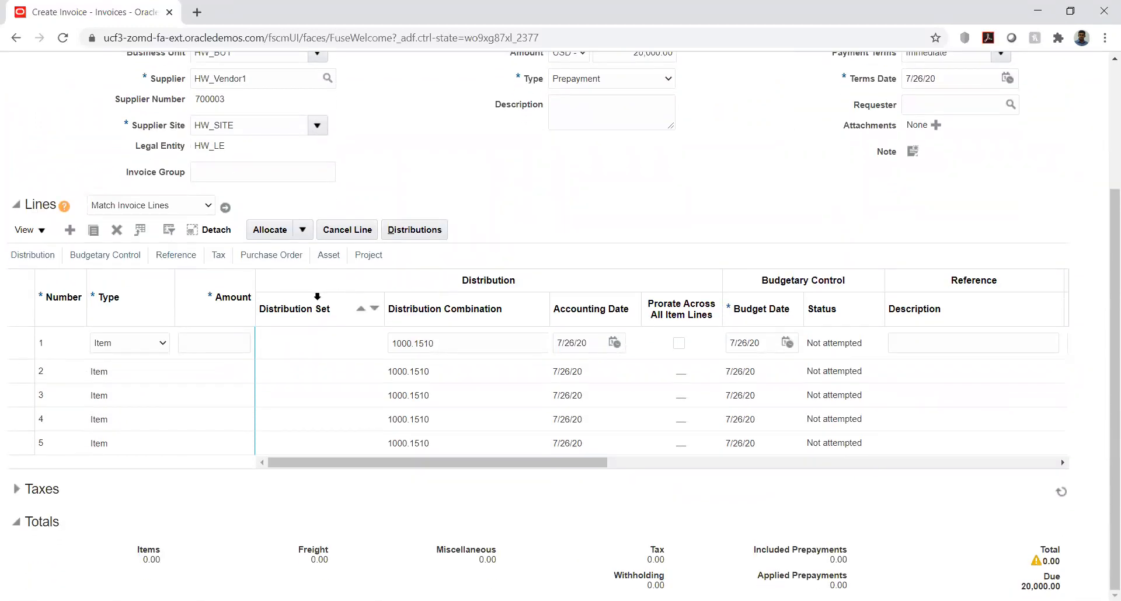
{"action": "left_click", "coordinate": [215, 343]}
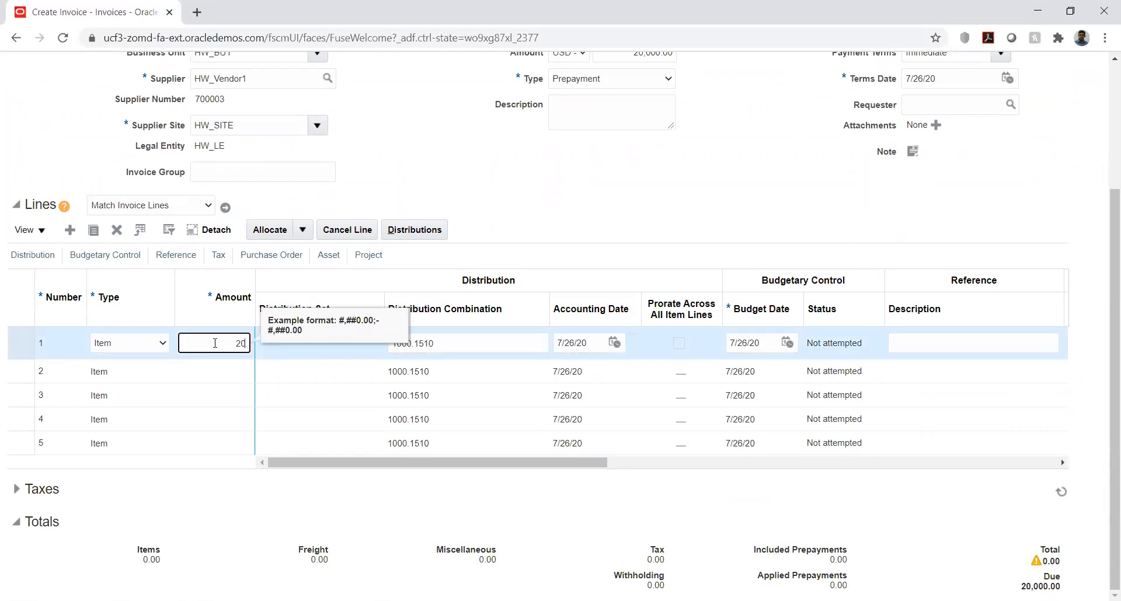
{"action": "key", "text": "Tab"}
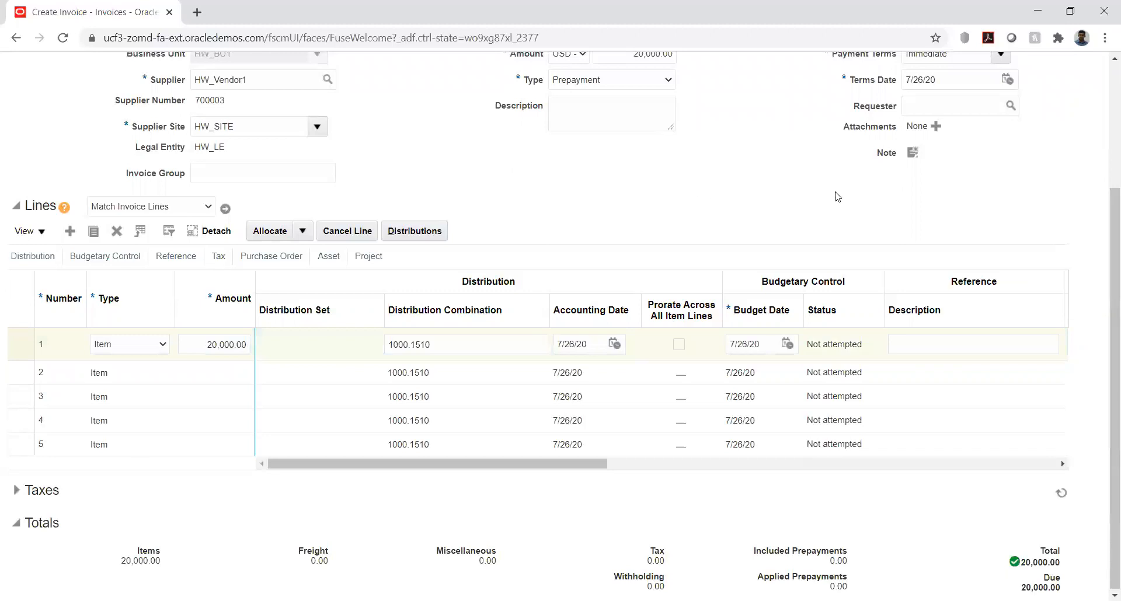
Step: Validate prepayment invoice PP001 and examine the status and holds in its invoice summary
{"action": "scroll", "coordinate": [832, 195], "scroll_direction": "up", "scroll_amount": 3}
{"action": "left_click", "coordinate": [764, 112]}
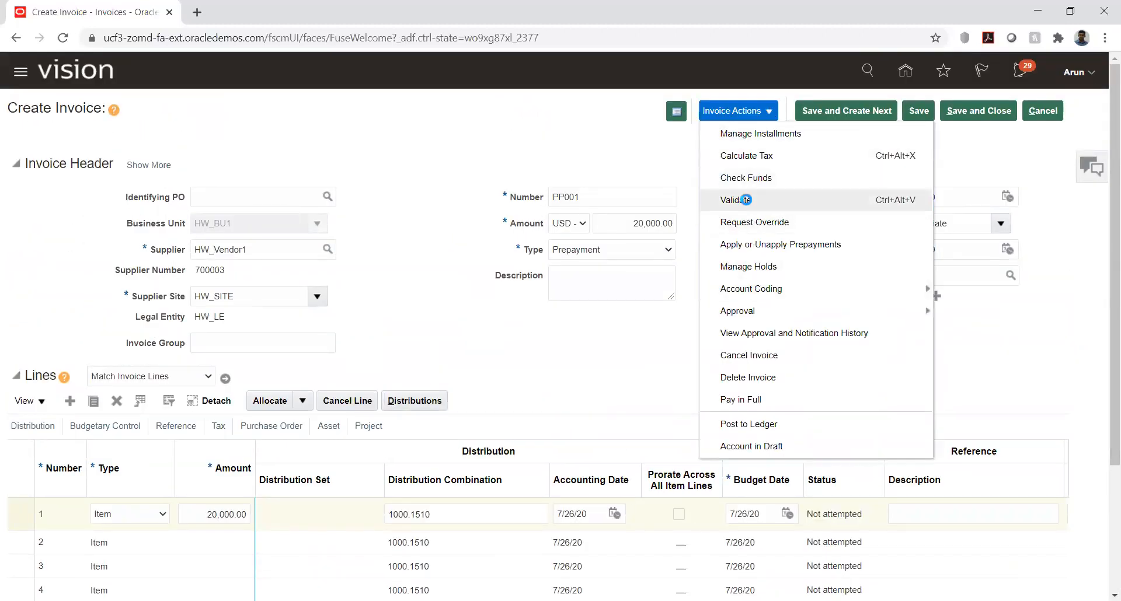
{"action": "left_click", "coordinate": [747, 202]}
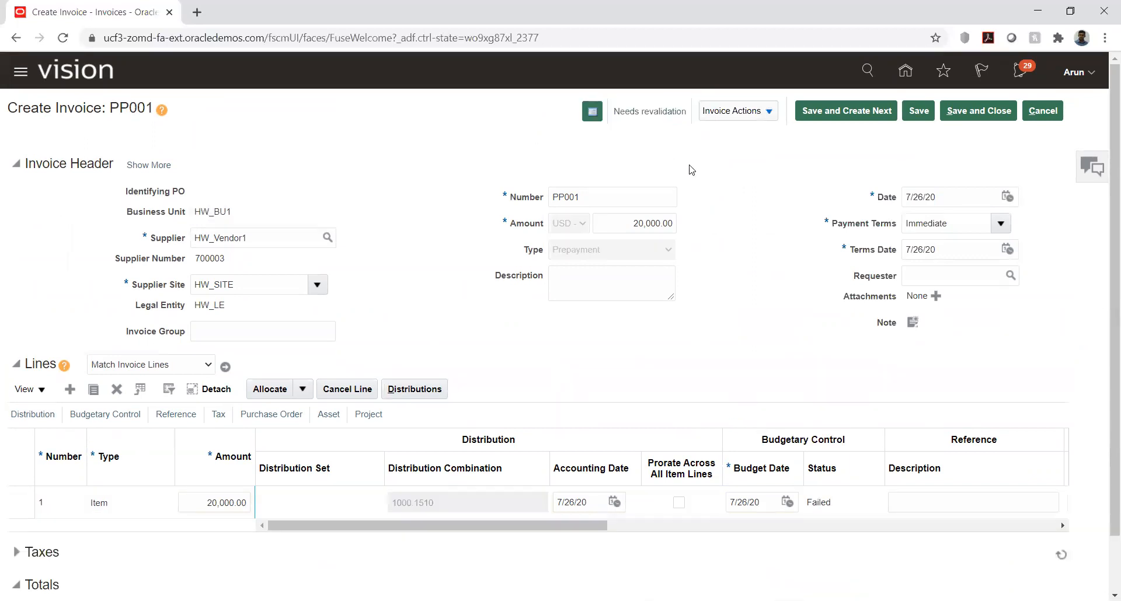
{"action": "left_click", "coordinate": [657, 112]}
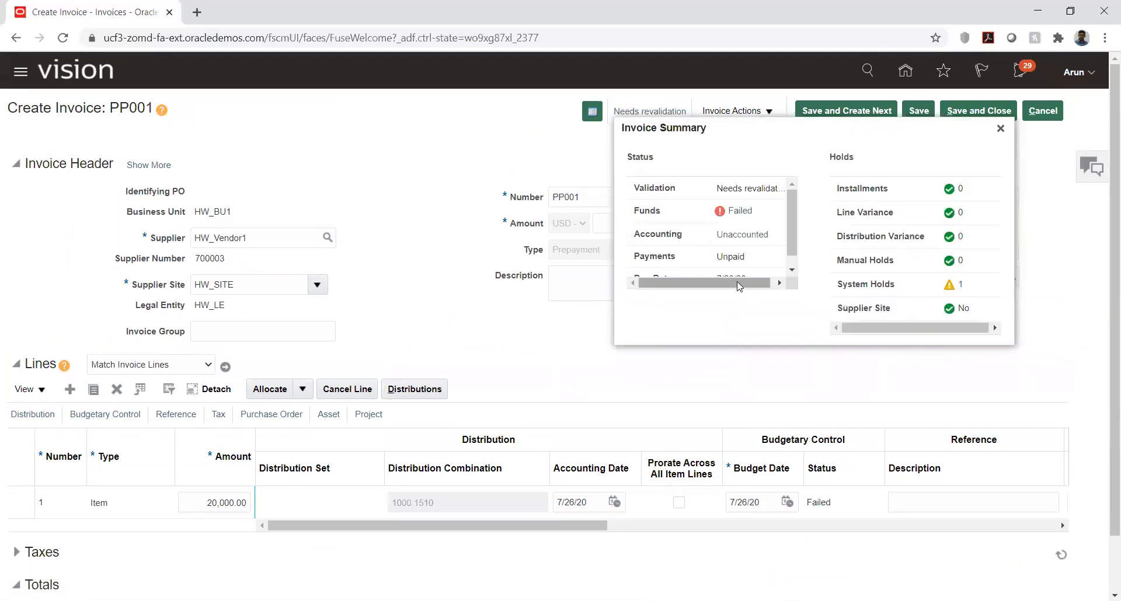
{"action": "left_click_drag", "start_coordinate": [758, 284], "coordinate": [762, 285]}
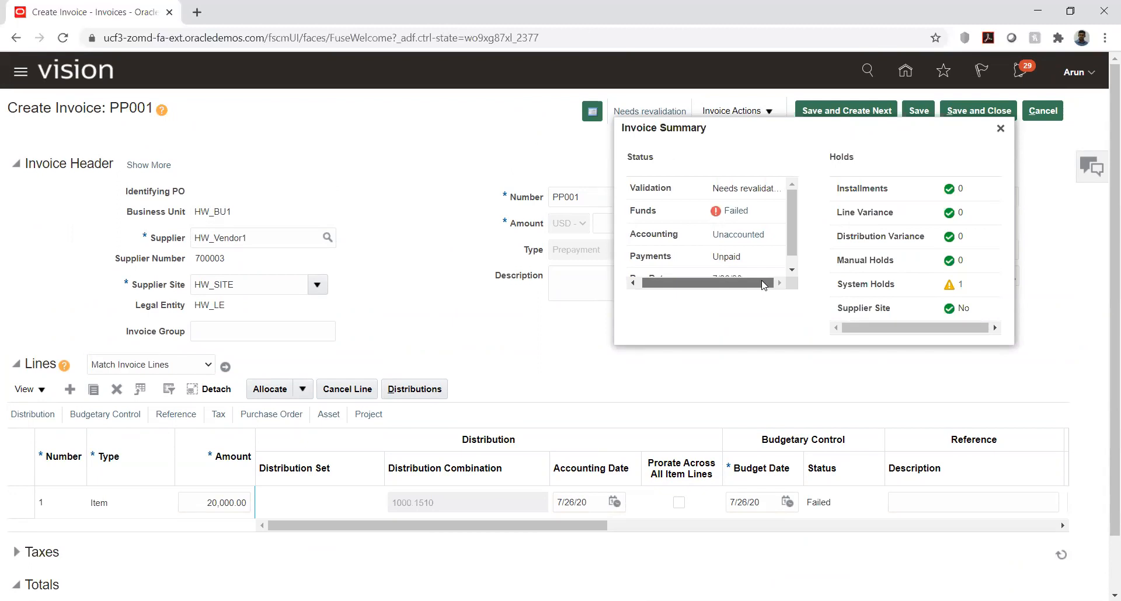
{"action": "left_click_drag", "start_coordinate": [762, 285], "coordinate": [709, 287]}
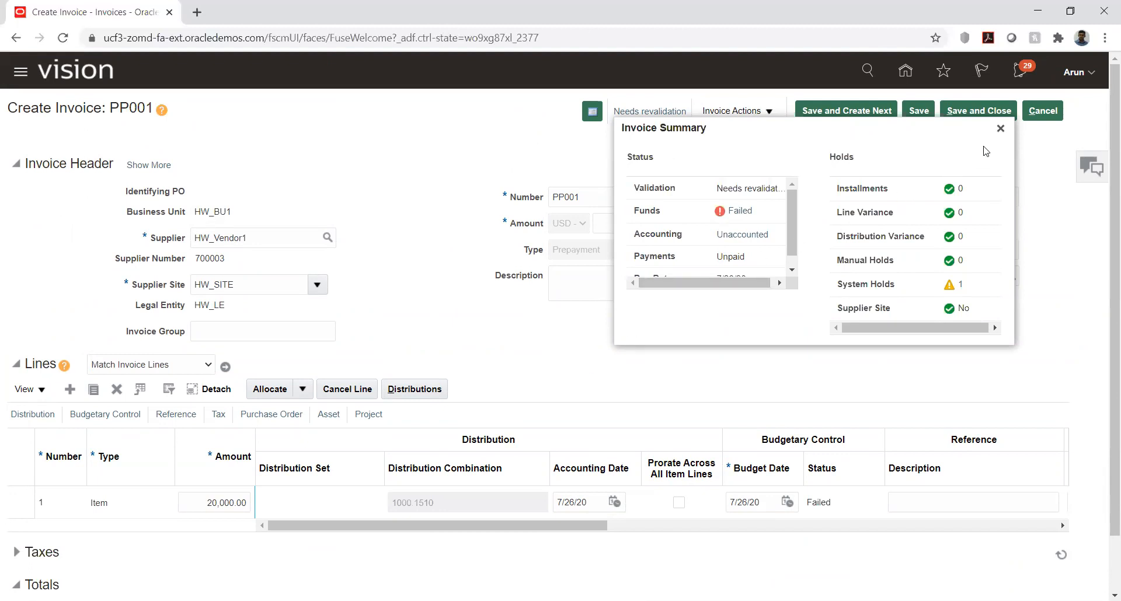
Step: Close the invoice summary and set prepayment invoice PP001's header amount to 1,000 USD
{"action": "left_click", "coordinate": [1001, 129]}
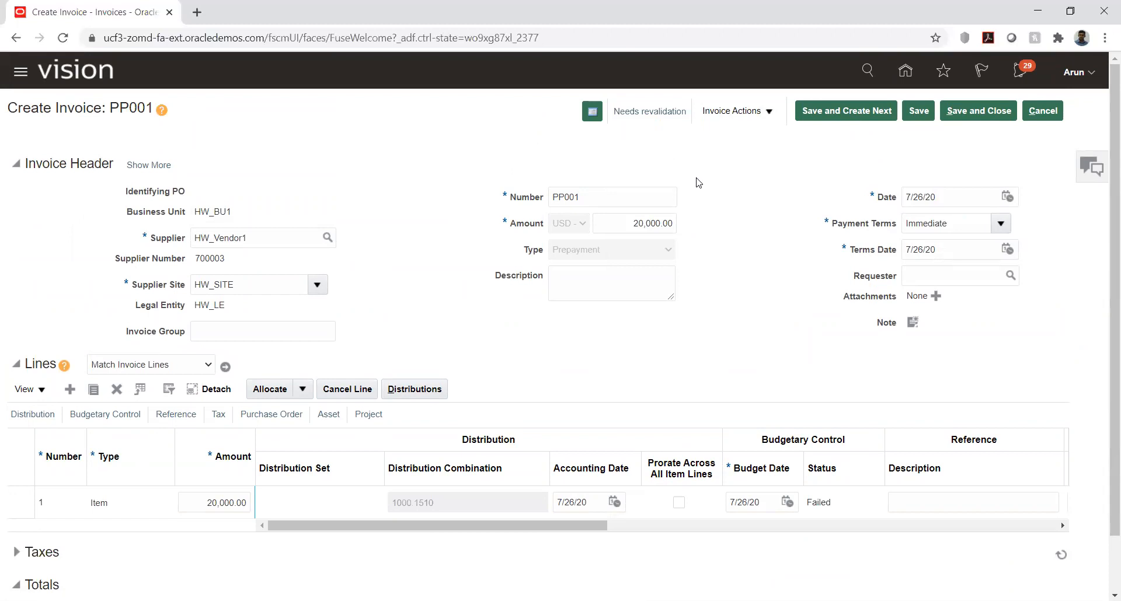
{"action": "double_click", "coordinate": [635, 224]}
{"action": "type", "text": "1,000"}
{"action": "key", "text": "Tab"}
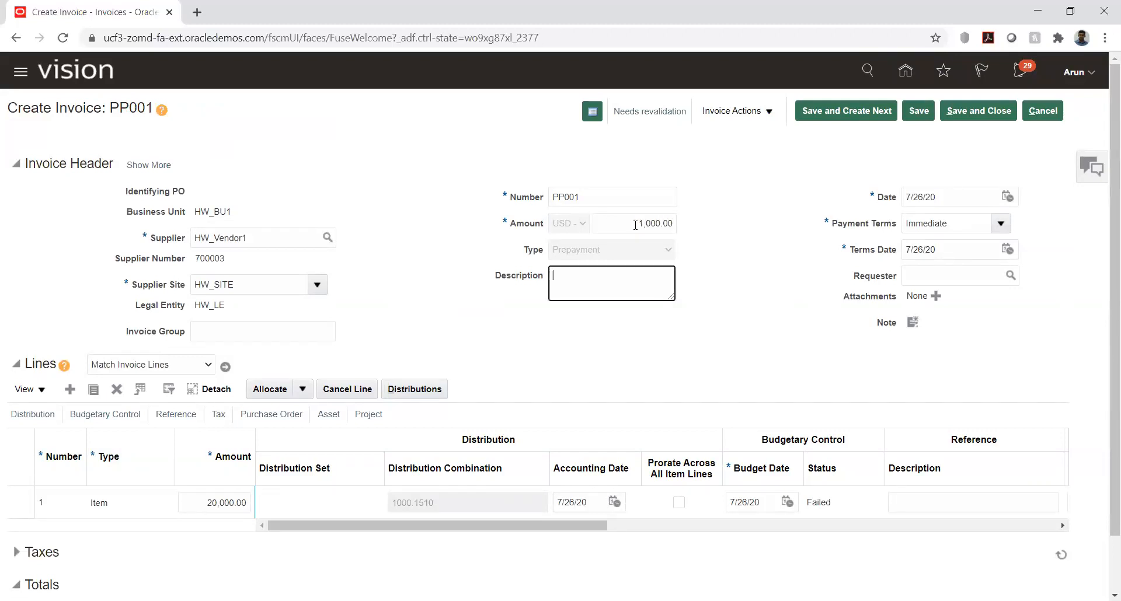
Step: Set the amount of item line 1 to 1,000 and dismiss the distribution warning
{"action": "left_click", "coordinate": [210, 508]}
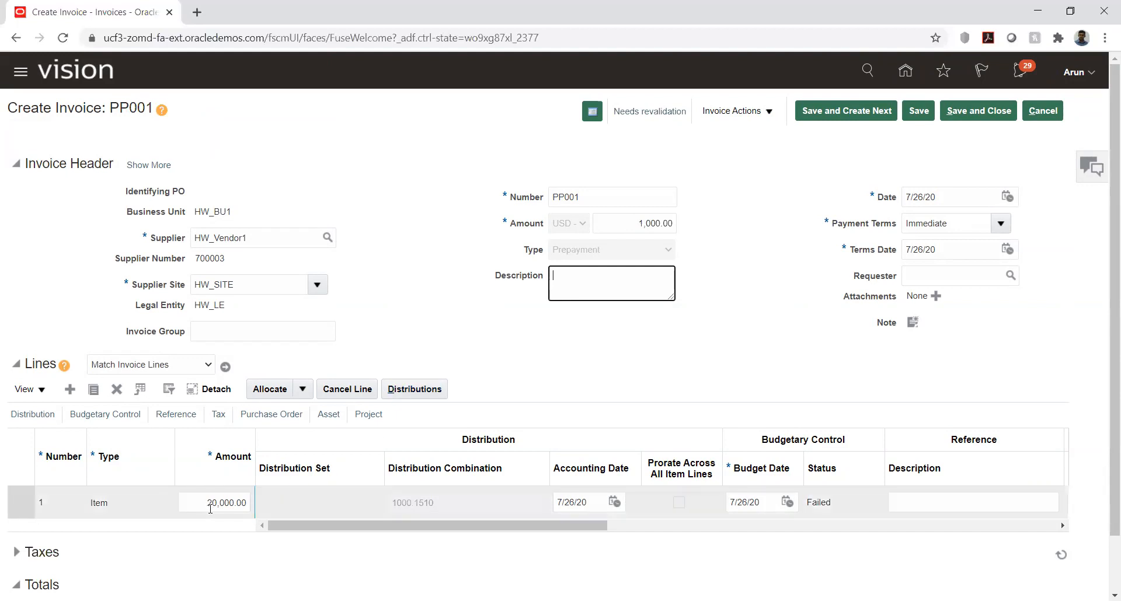
{"action": "double_click", "coordinate": [211, 508]}
{"action": "type", "text": "1,000"}
{"action": "key", "text": "Tab"}
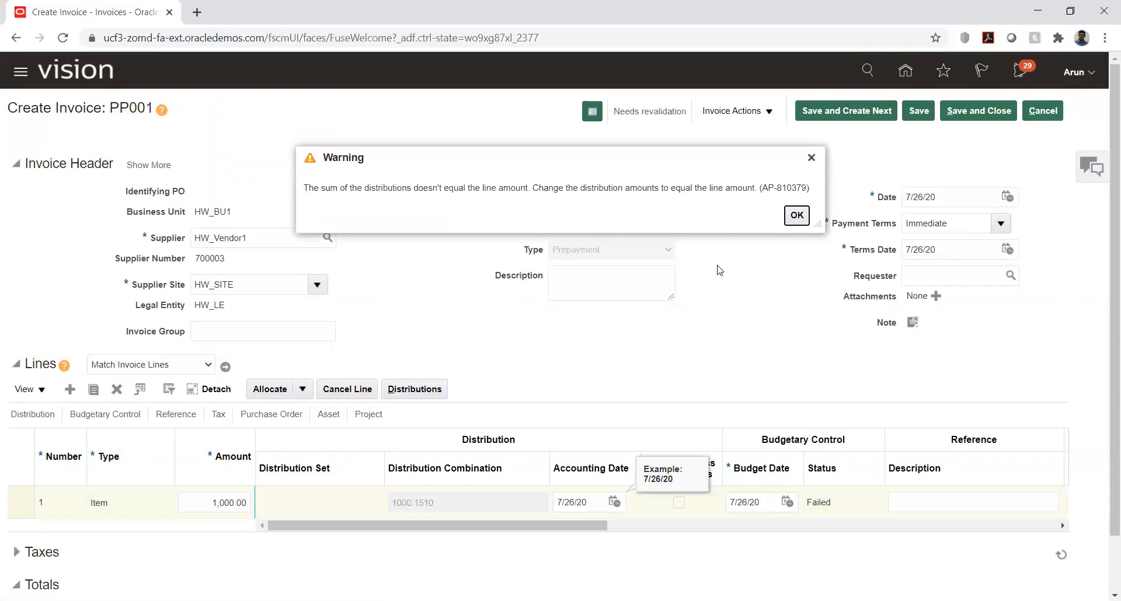
{"action": "left_click", "coordinate": [796, 215]}
Step: Set the line's distribution amount to 1,000 and save the distributions
{"action": "left_click", "coordinate": [403, 389]}
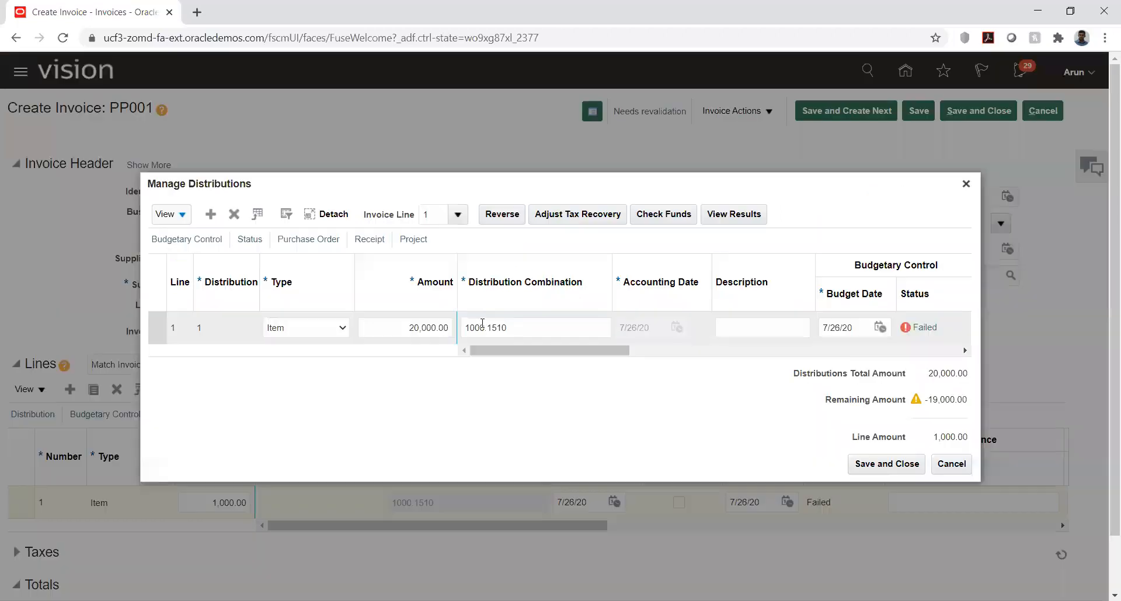
{"action": "left_click", "coordinate": [413, 328]}
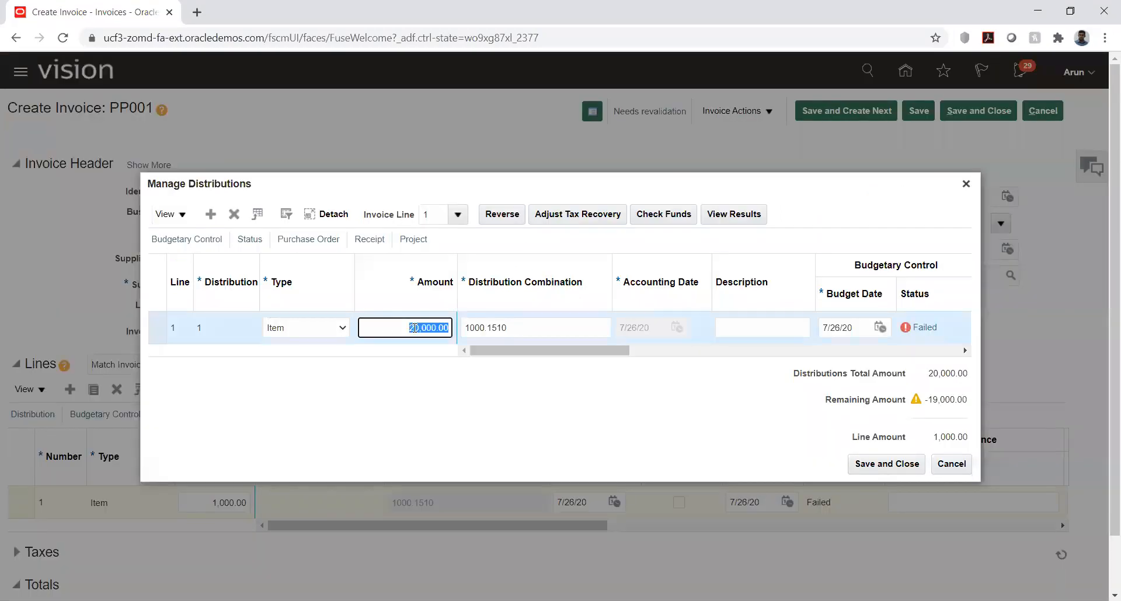
{"action": "type", "text": "1,000"}
{"action": "key", "text": "Tab"}
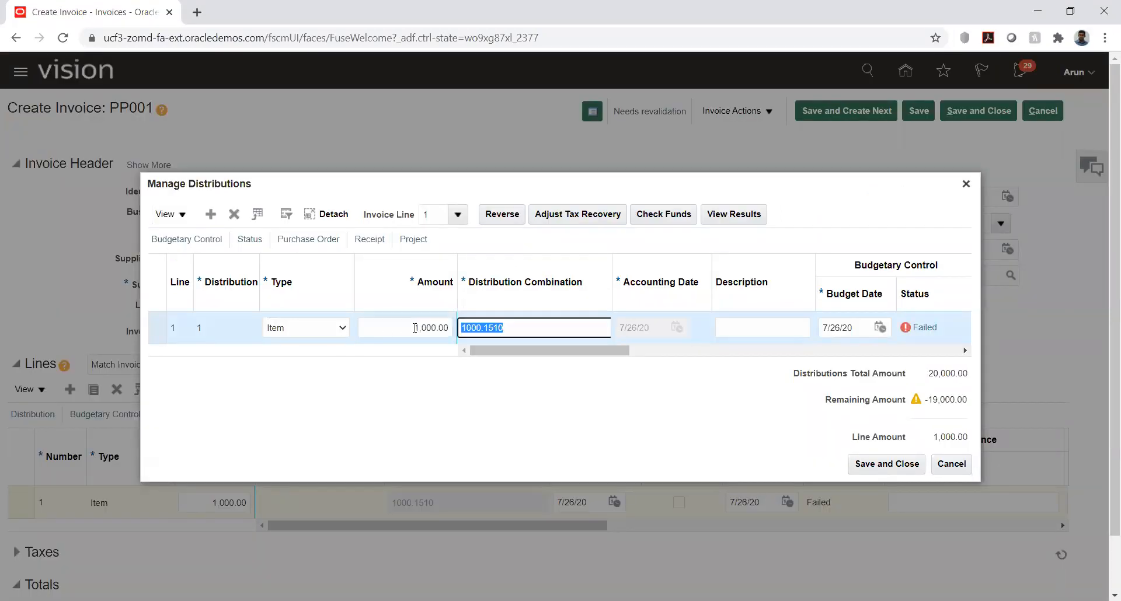
{"action": "left_click", "coordinate": [886, 464]}
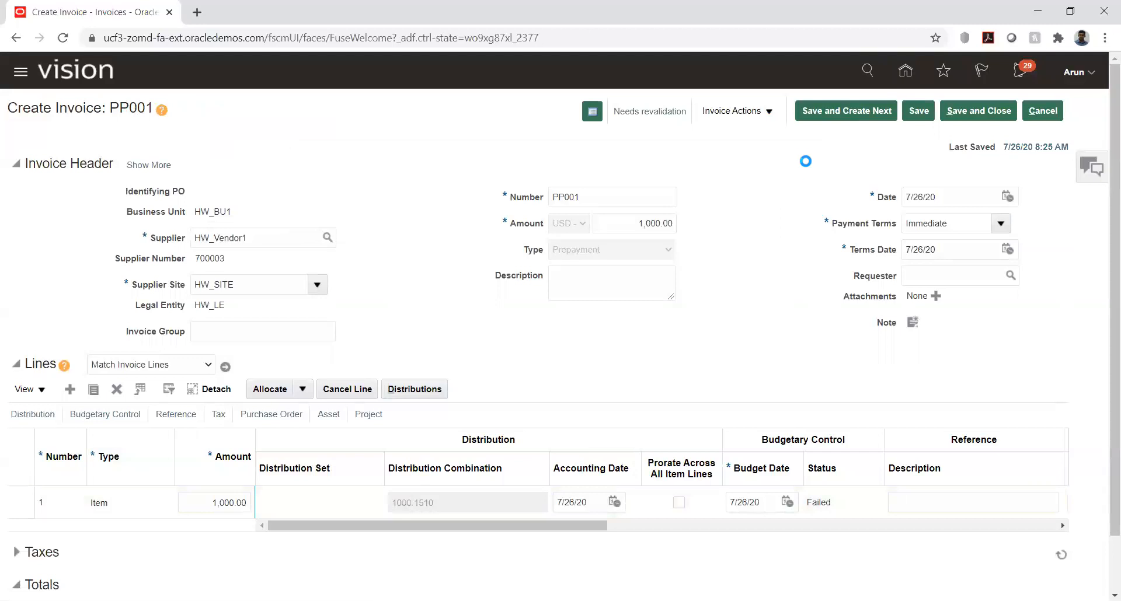
Step: Run a funds check on invoice PP001, read the message and dismiss it
{"action": "left_click", "coordinate": [767, 115]}
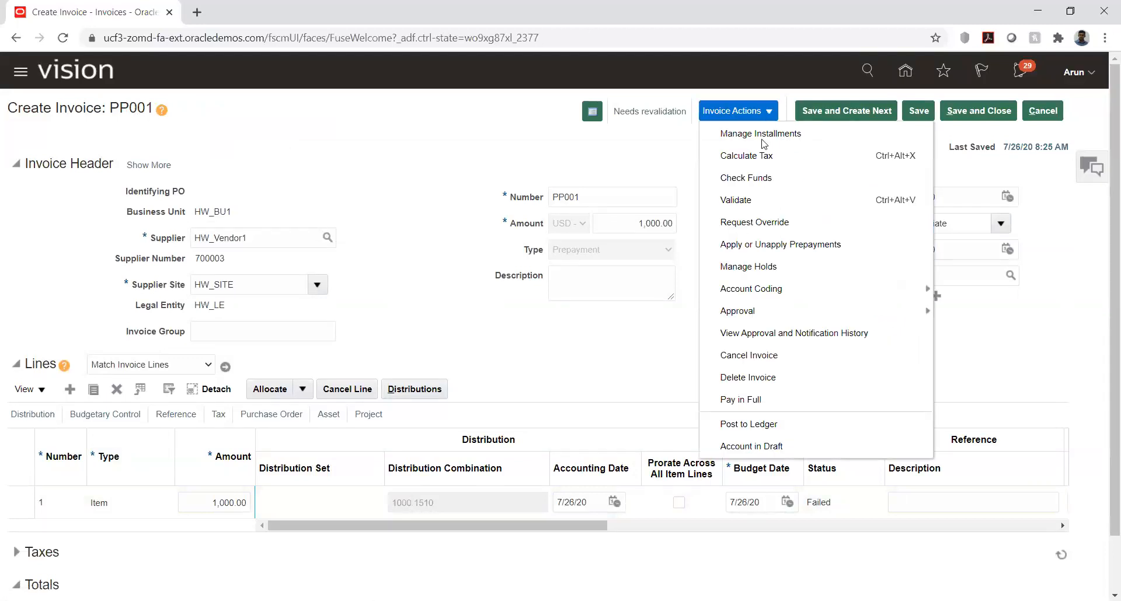
{"action": "left_click", "coordinate": [760, 178]}
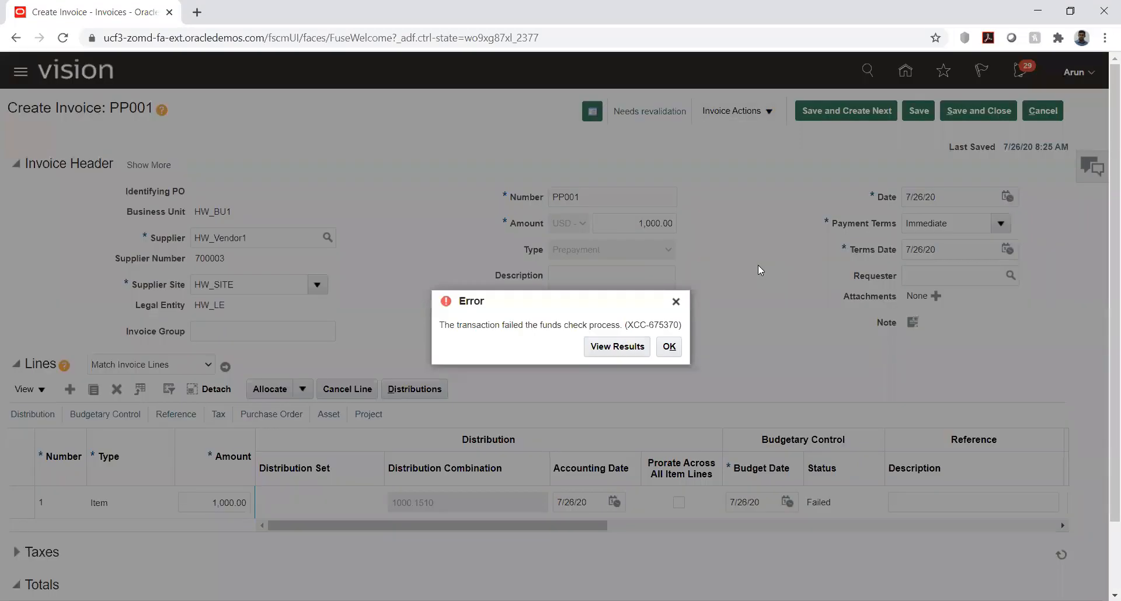
{"action": "left_click_drag", "start_coordinate": [505, 326], "coordinate": [603, 326]}
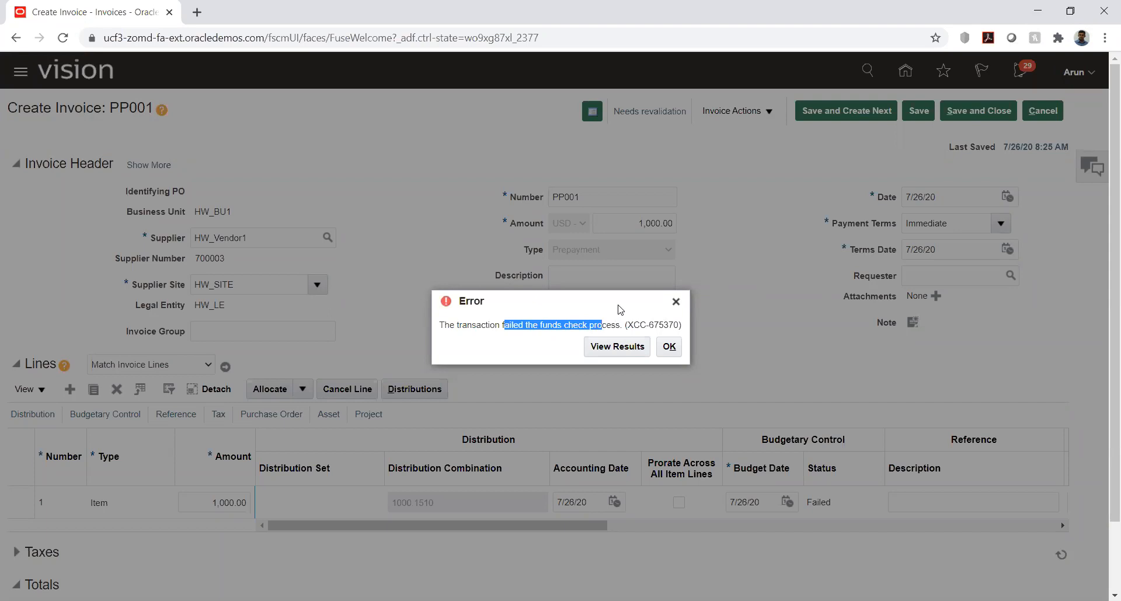
{"action": "left_click", "coordinate": [613, 324]}
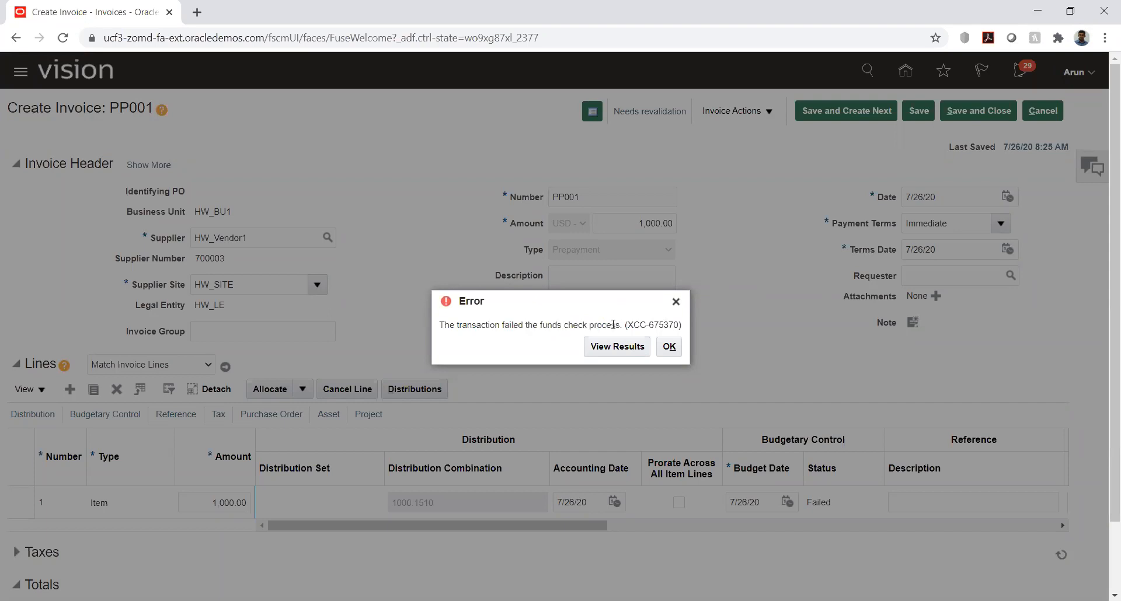
{"action": "left_click", "coordinate": [669, 347]}
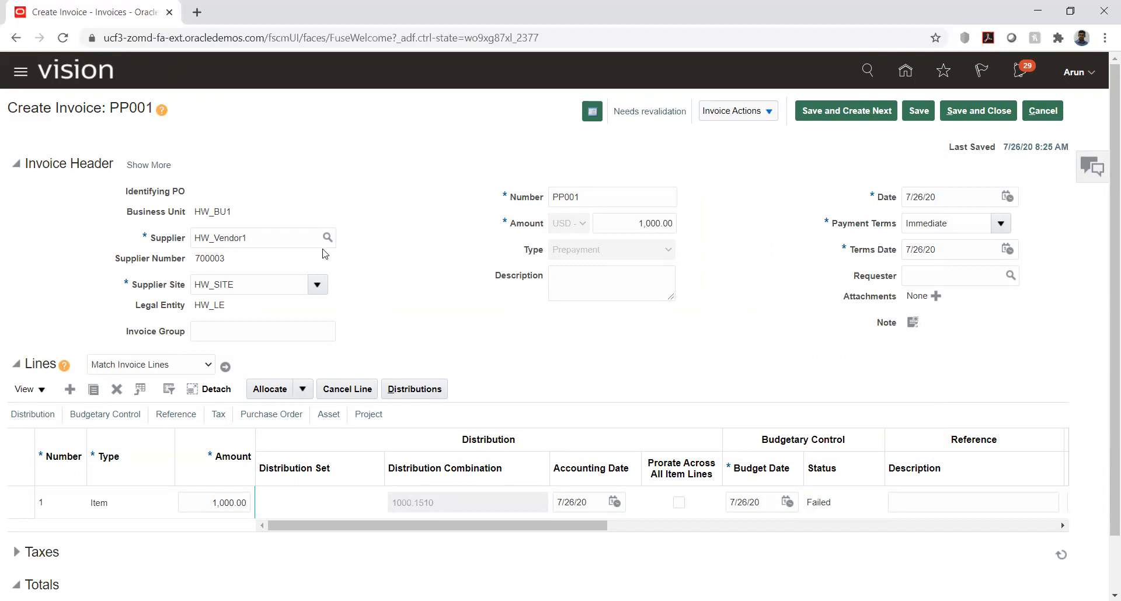
Step: Change the invoice's supplier to HW_Vendor by searching the suppliers for hw
{"action": "double_click", "coordinate": [299, 236]}
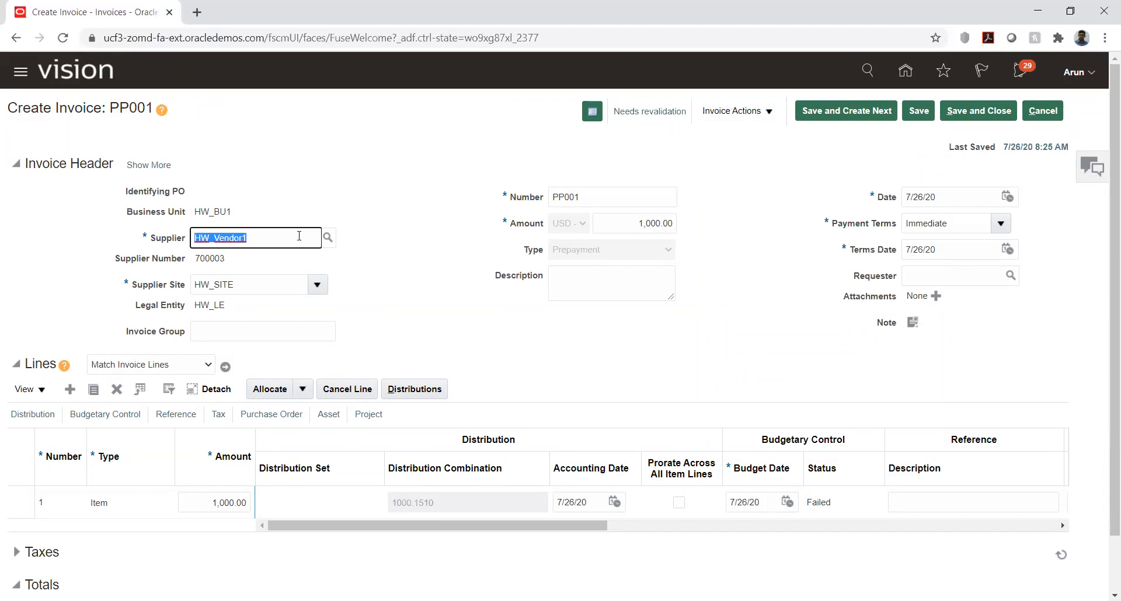
{"action": "type", "text": "hw"}
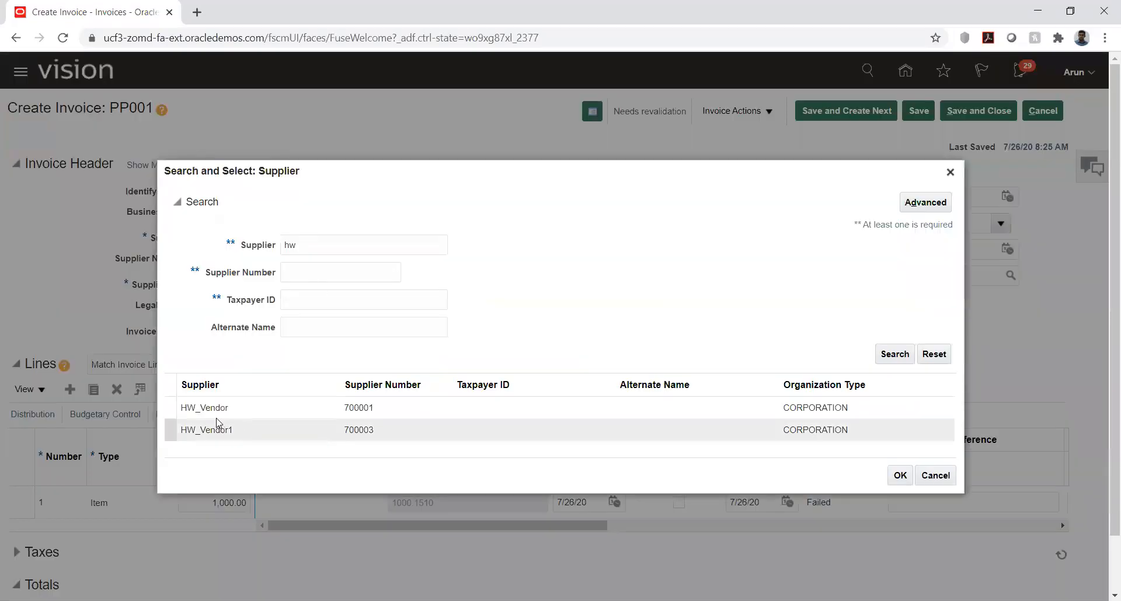
{"action": "left_click", "coordinate": [213, 408]}
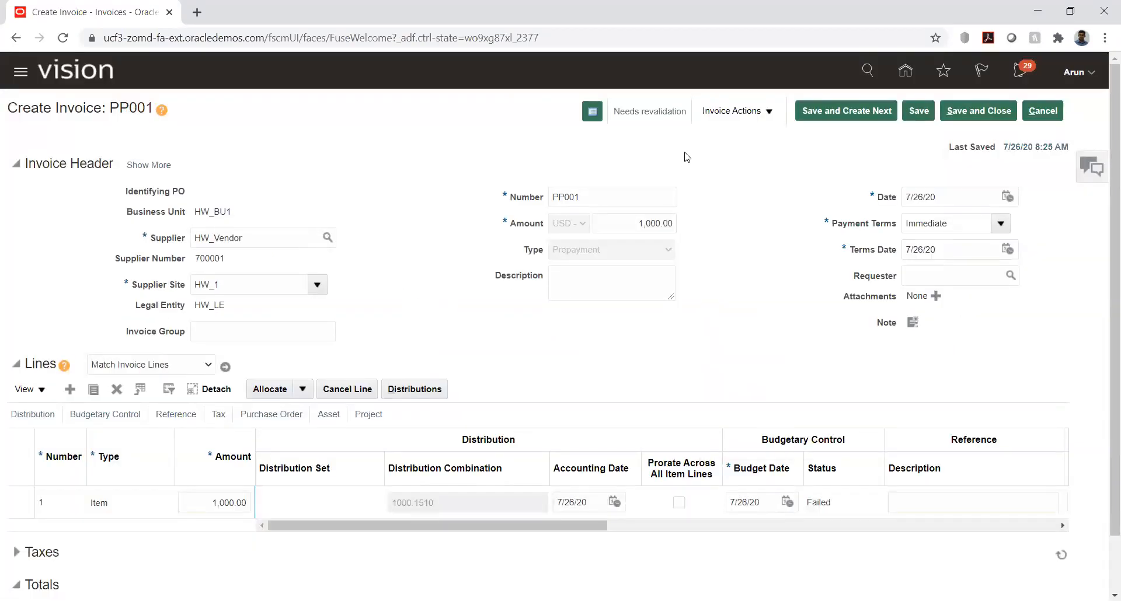
Step: Check funds again with HW_Vendor as the supplier, dismiss the message and leave invoice PP001
{"action": "left_click", "coordinate": [769, 112]}
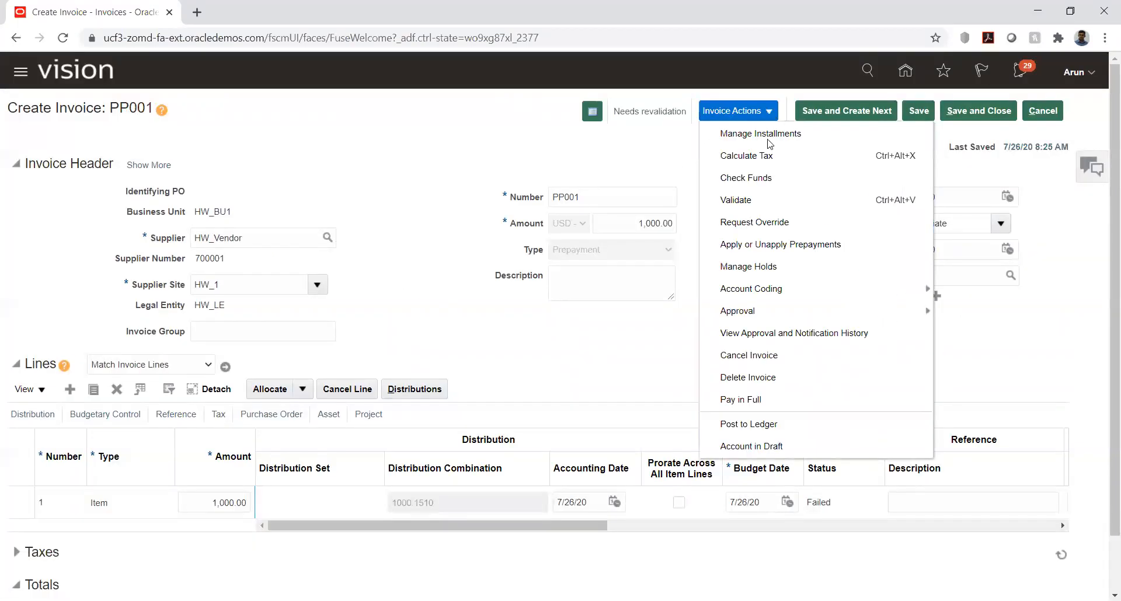
{"action": "left_click", "coordinate": [758, 183]}
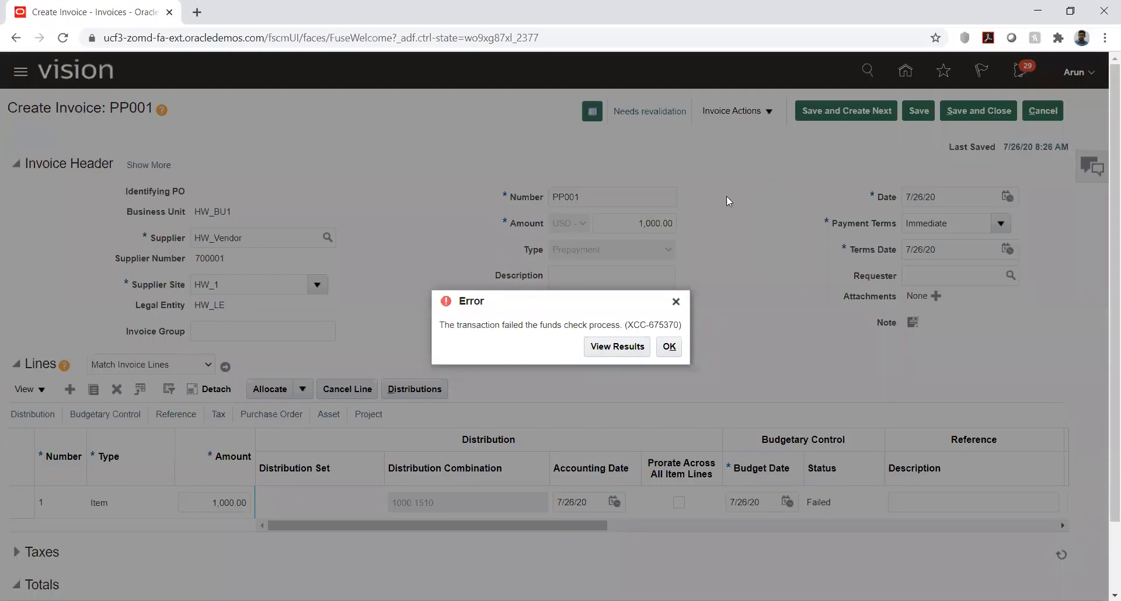
{"action": "left_click_drag", "start_coordinate": [536, 321], "coordinate": [608, 320]}
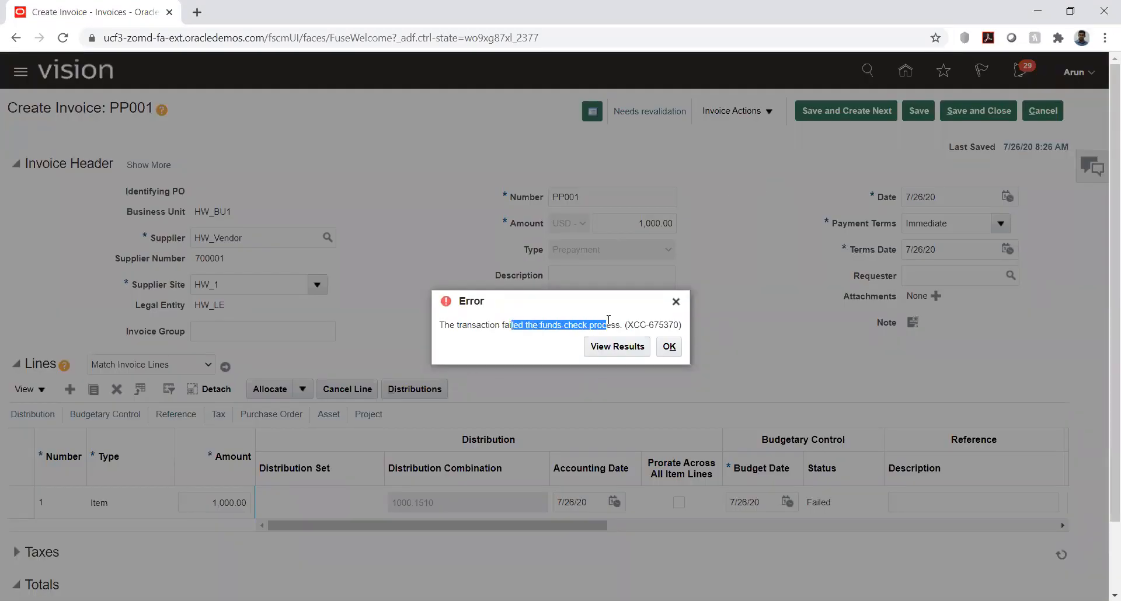
{"action": "left_click", "coordinate": [546, 323]}
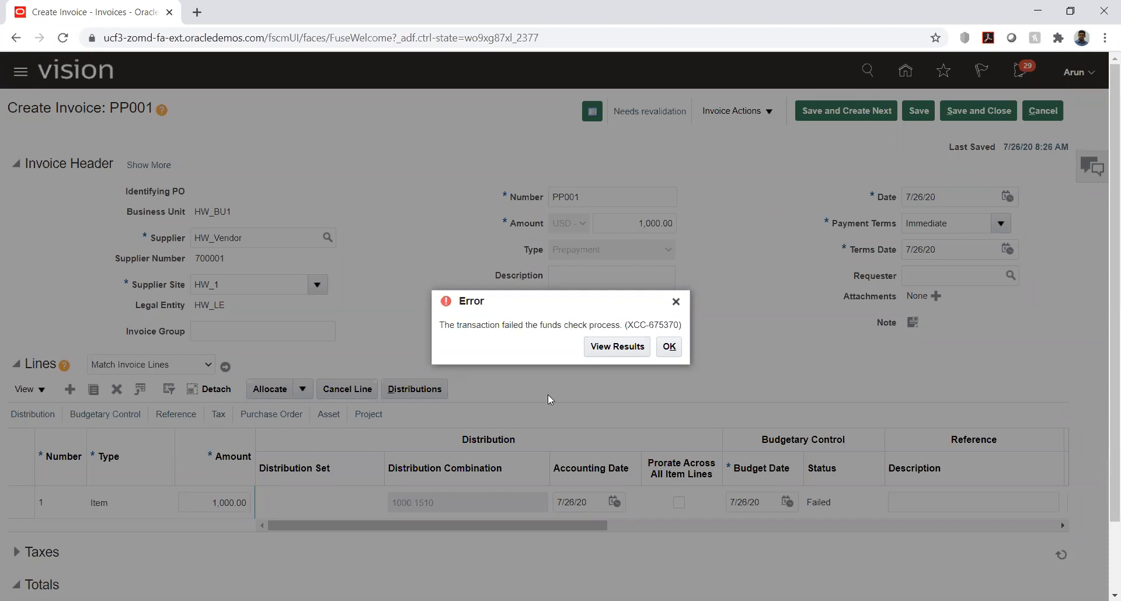
{"action": "left_click", "coordinate": [670, 348]}
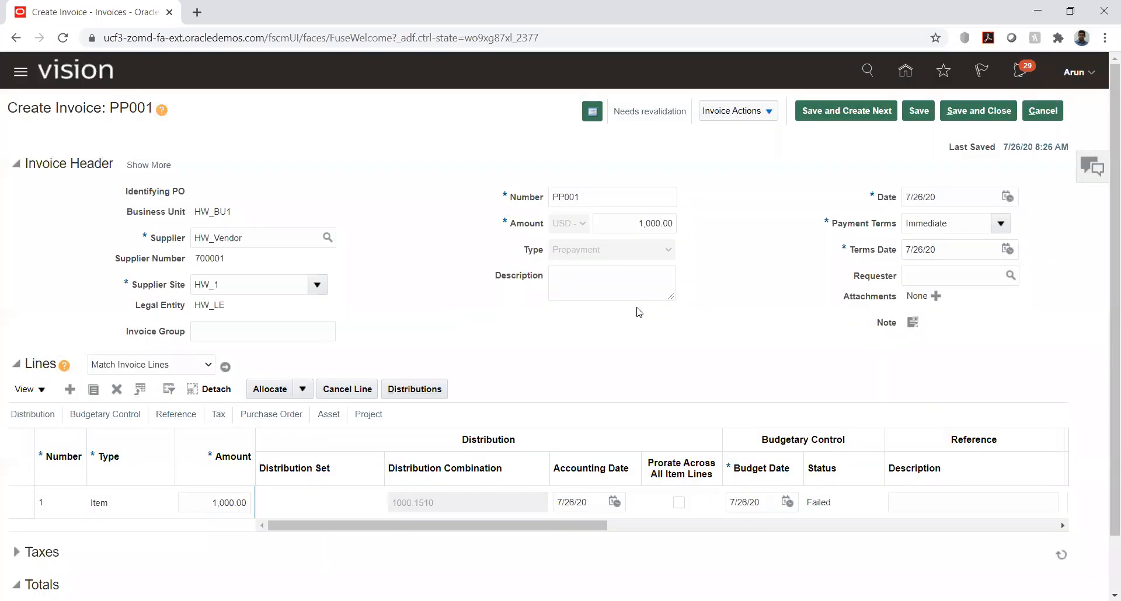
{"action": "left_click", "coordinate": [1041, 112]}
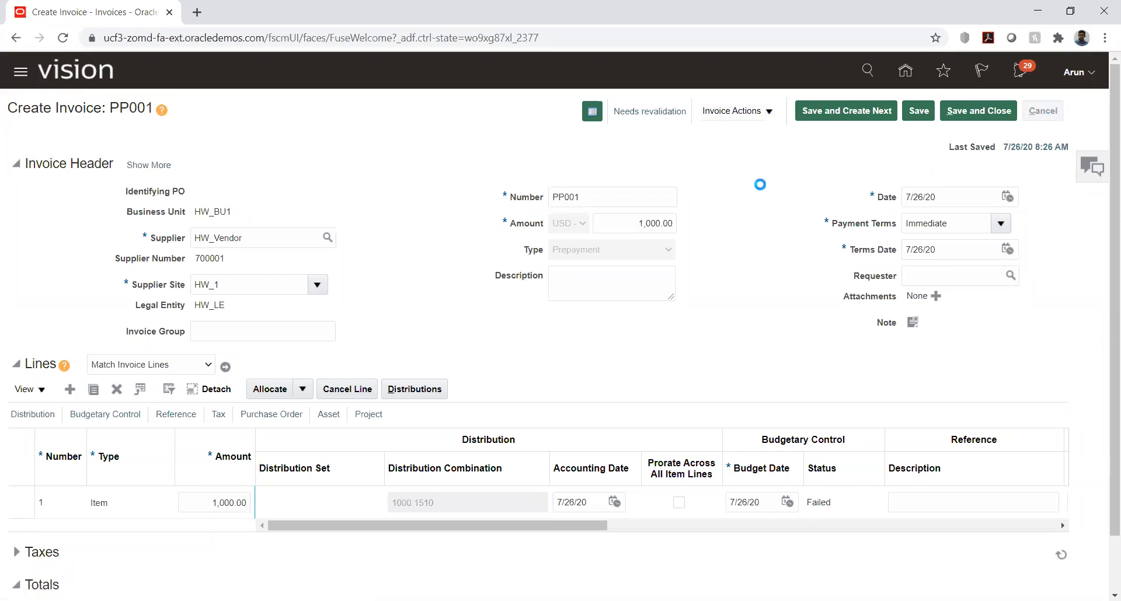
Step: Search the existing invoices for invoice number inv001 and open its details
{"action": "left_click", "coordinate": [1088, 168]}
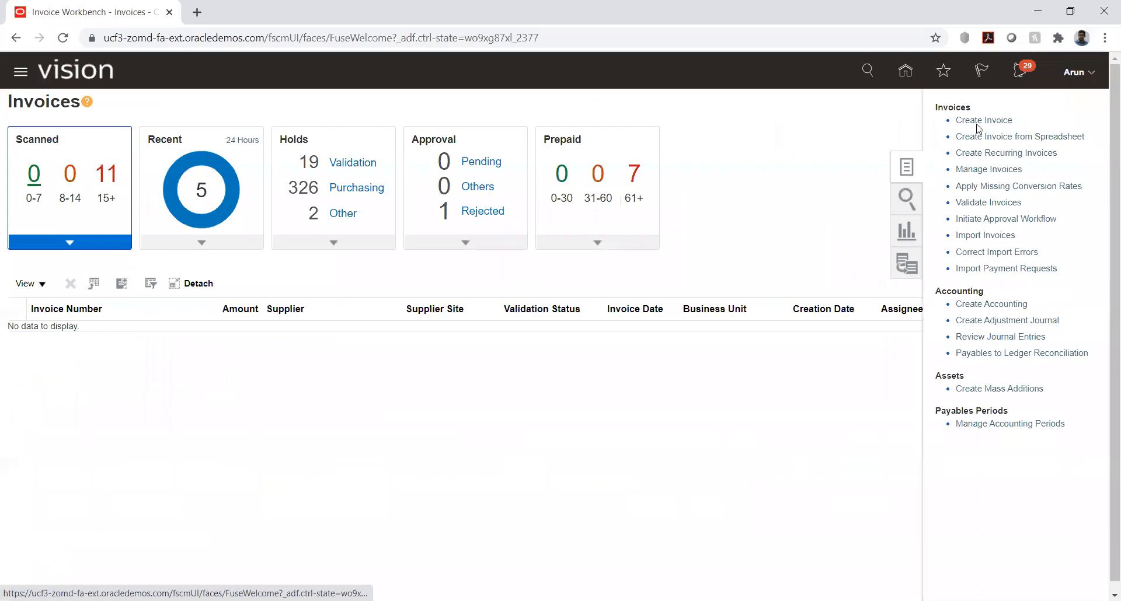
{"action": "left_click", "coordinate": [988, 170]}
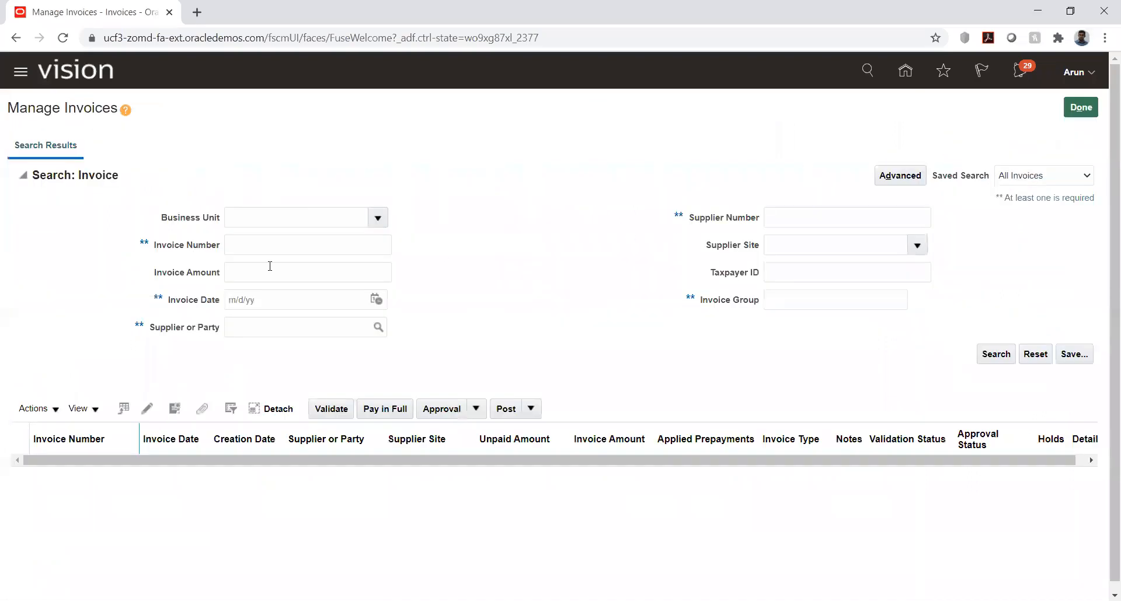
{"action": "left_click", "coordinate": [277, 247]}
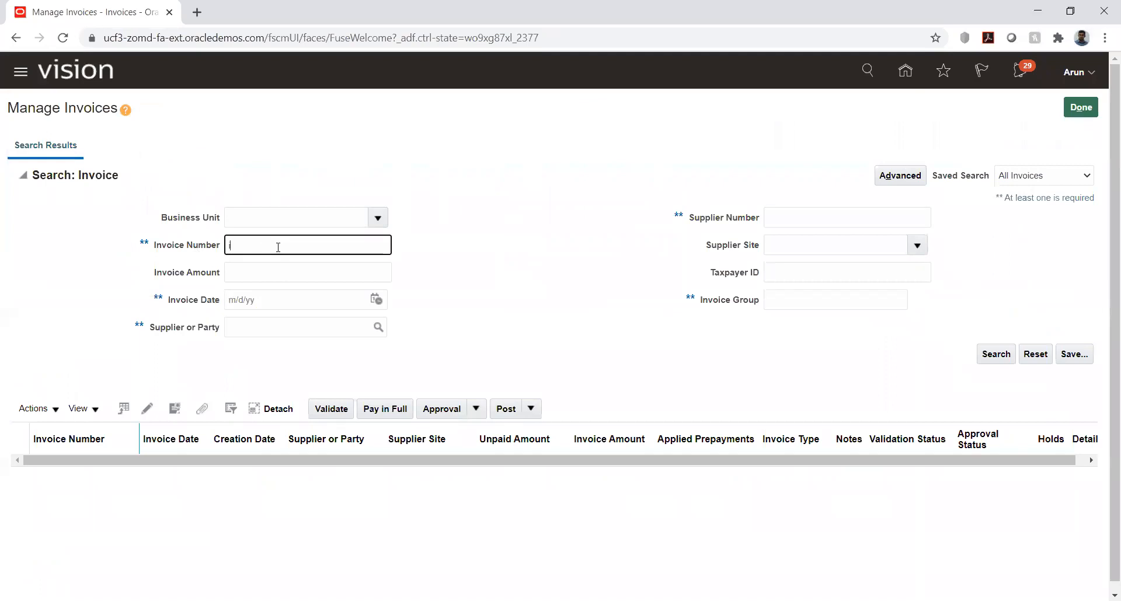
{"action": "type", "text": "inv001"}
{"action": "key", "text": "Return"}
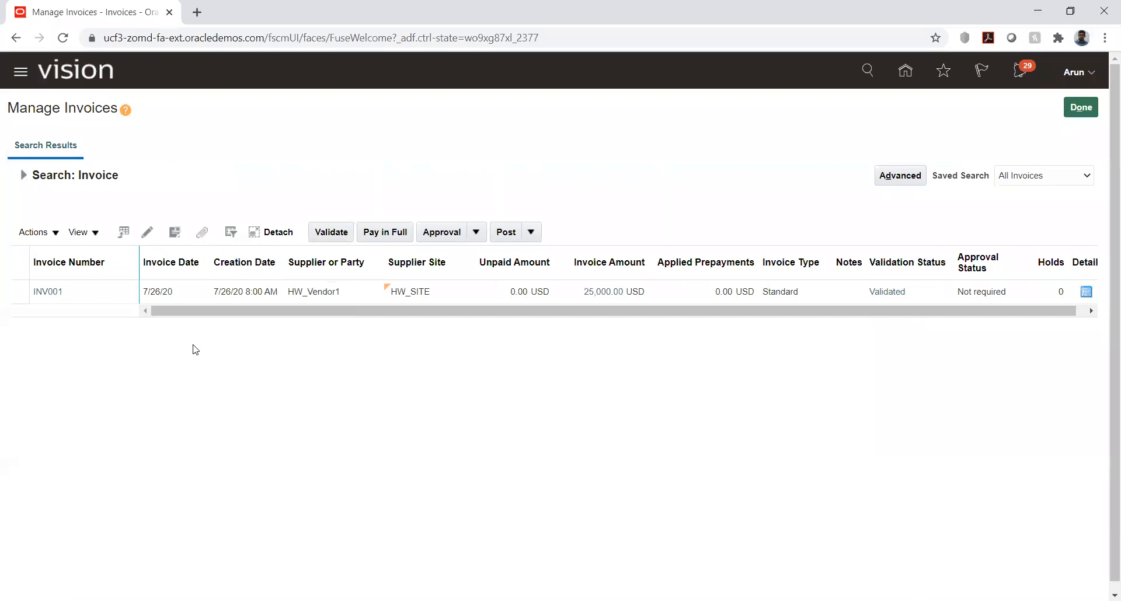
{"action": "left_click", "coordinate": [46, 294]}
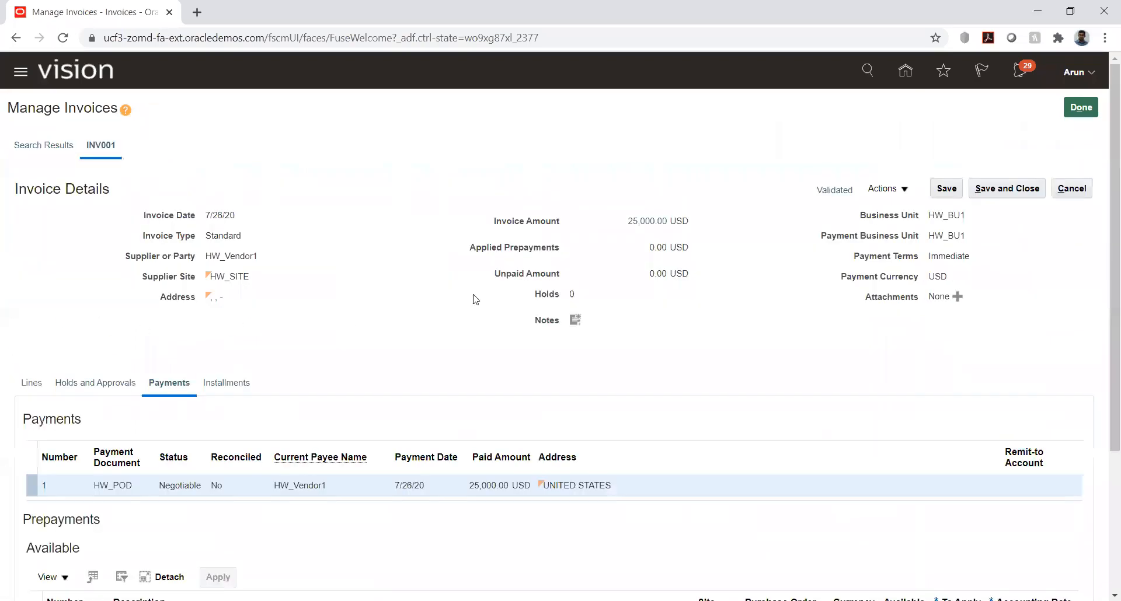
Step: Try to cancel invoice INV001, dismiss the message, and leave the invoice and invoice management
{"action": "left_click", "coordinate": [900, 190]}
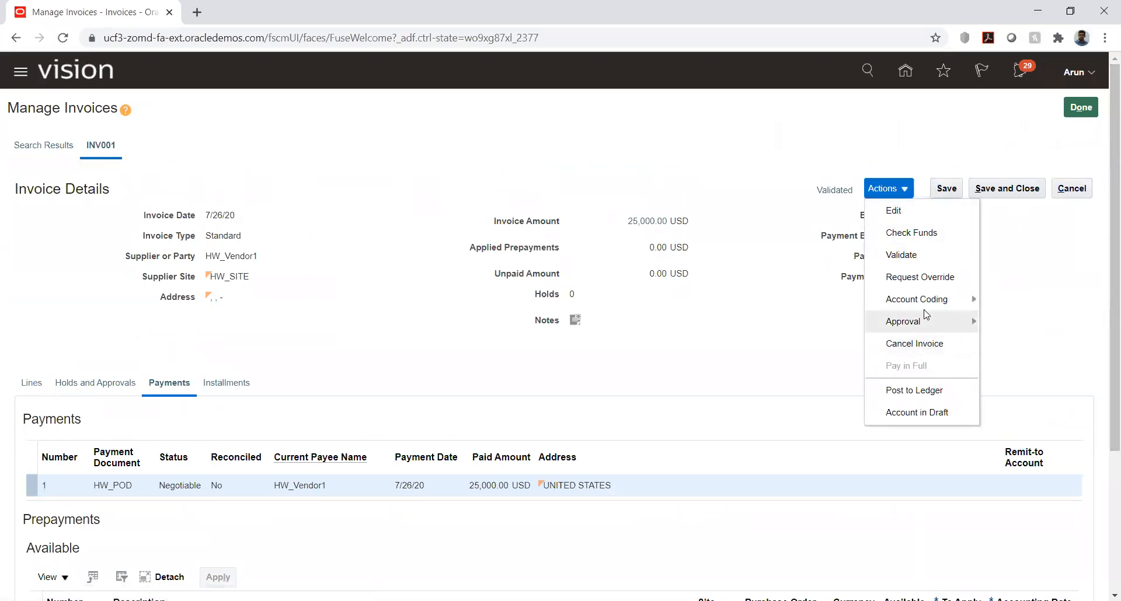
{"action": "left_click", "coordinate": [916, 344]}
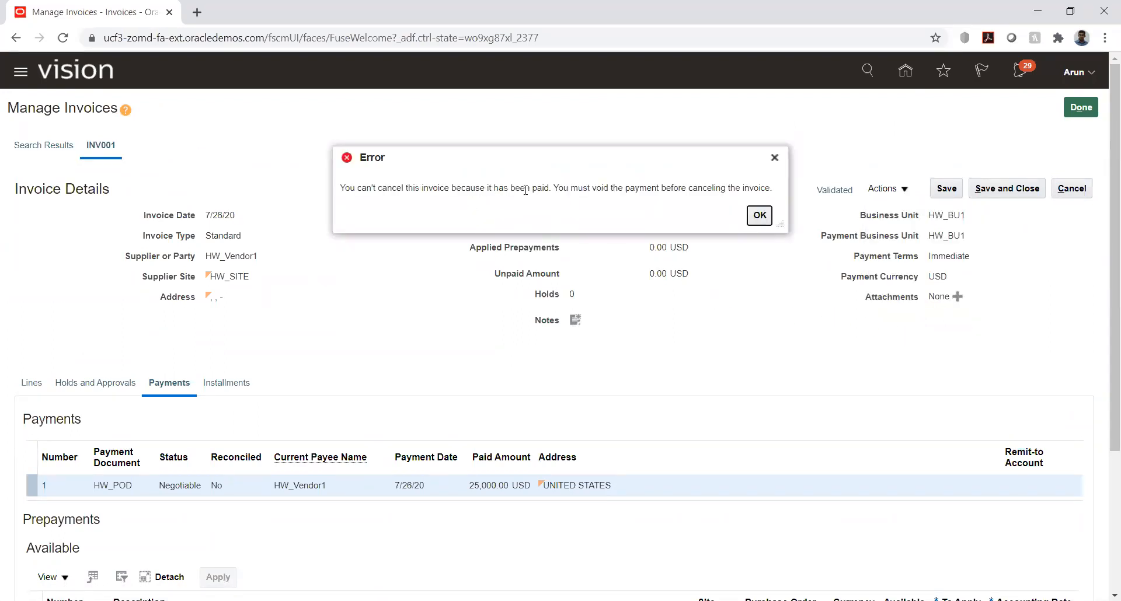
{"action": "left_click", "coordinate": [759, 215]}
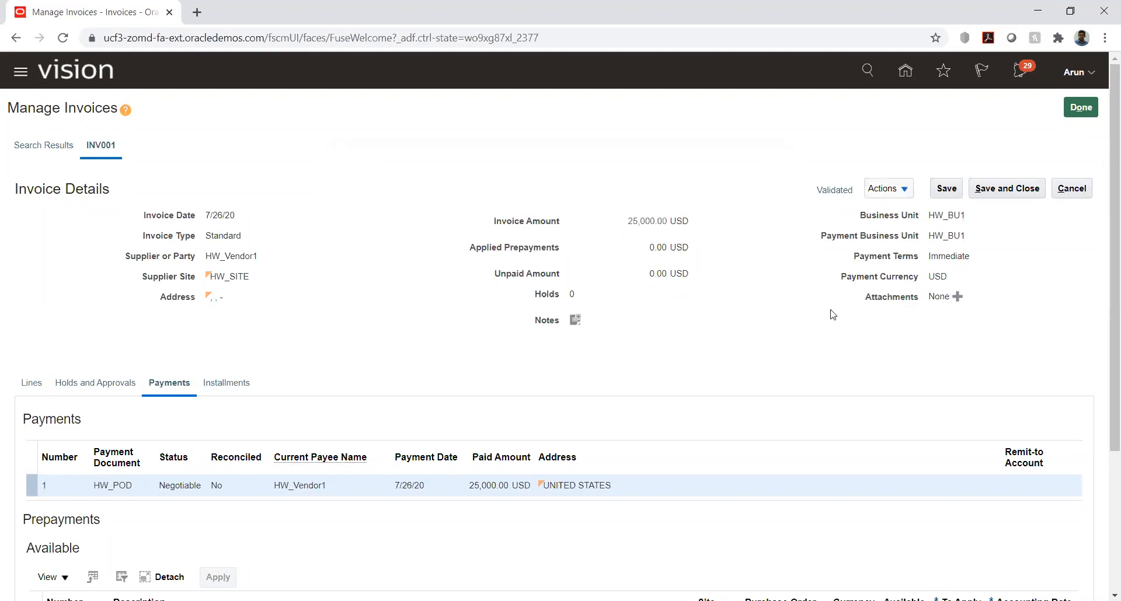
{"action": "left_click", "coordinate": [1072, 188]}
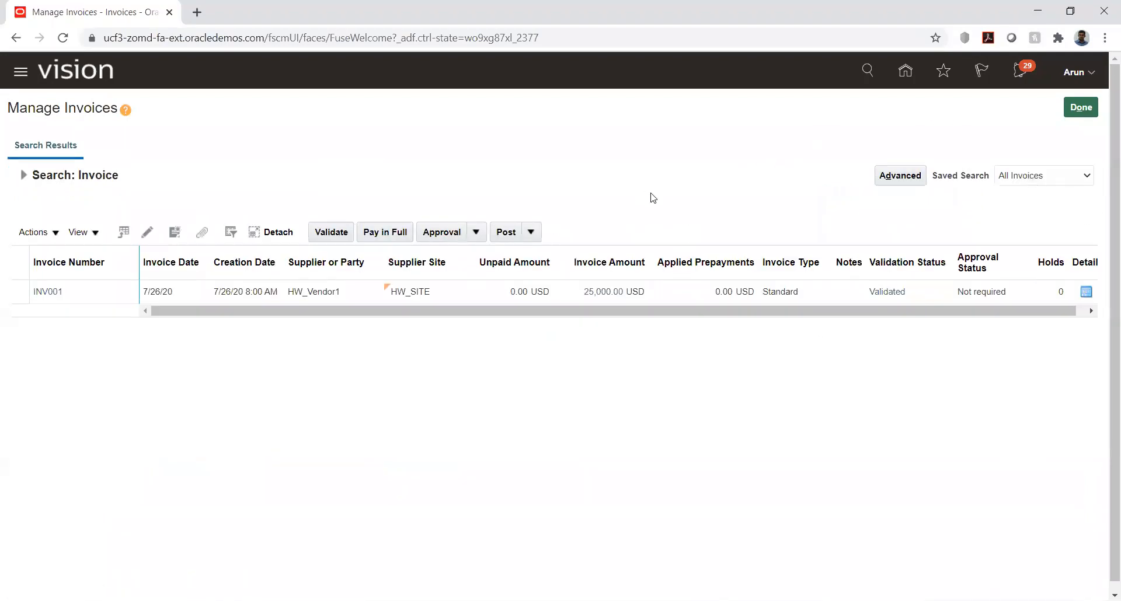
{"action": "left_click", "coordinate": [1080, 108]}
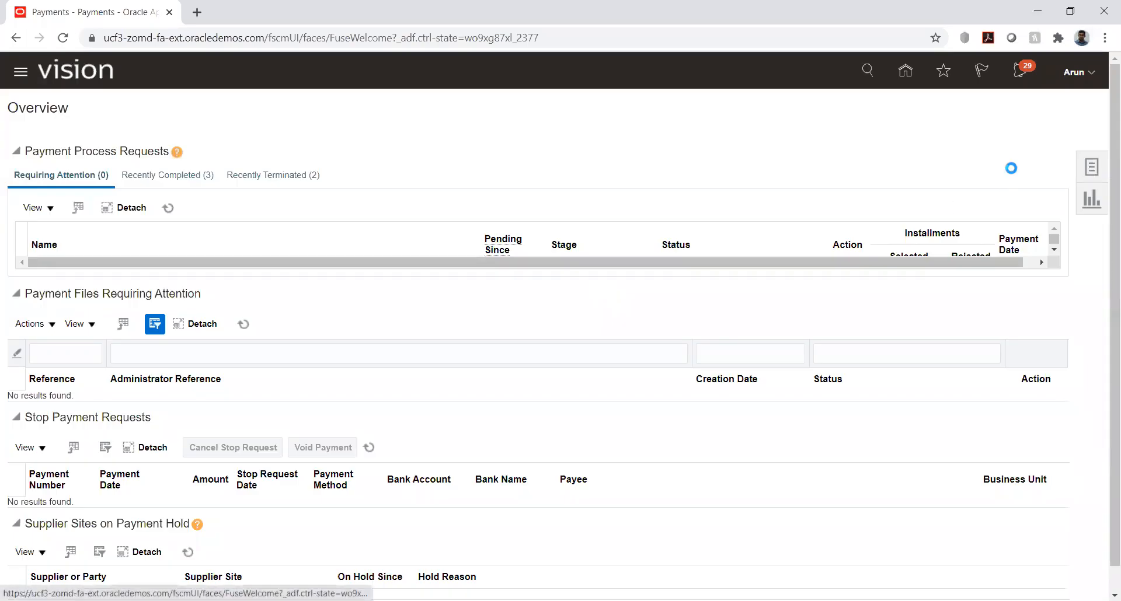
Step: Open the task for managing existing payments
{"action": "left_click", "coordinate": [1091, 167]}
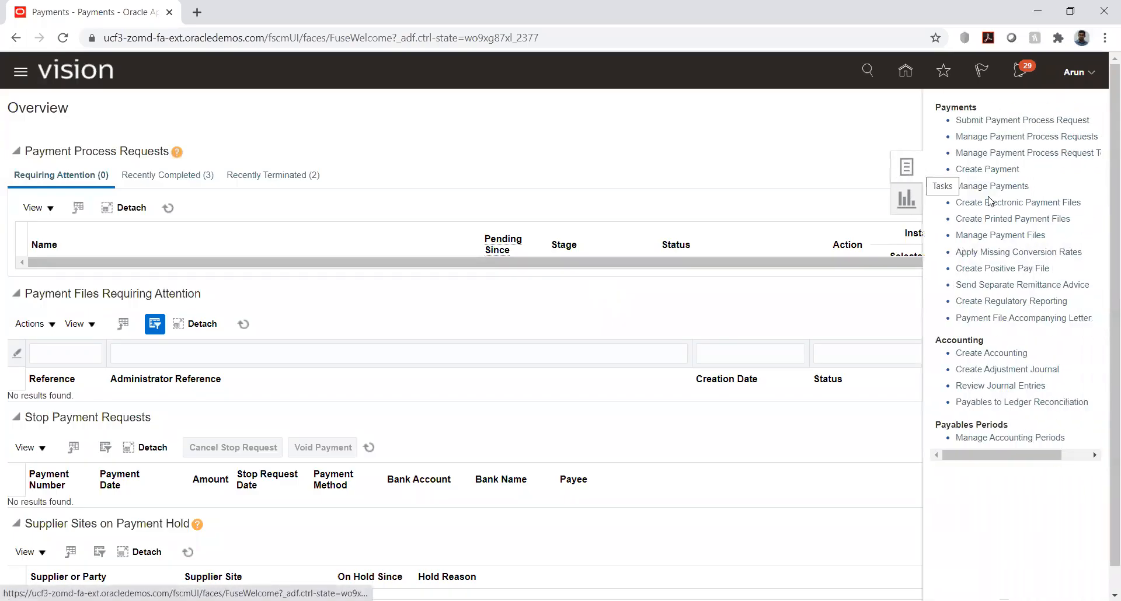
{"action": "left_click", "coordinate": [1003, 187]}
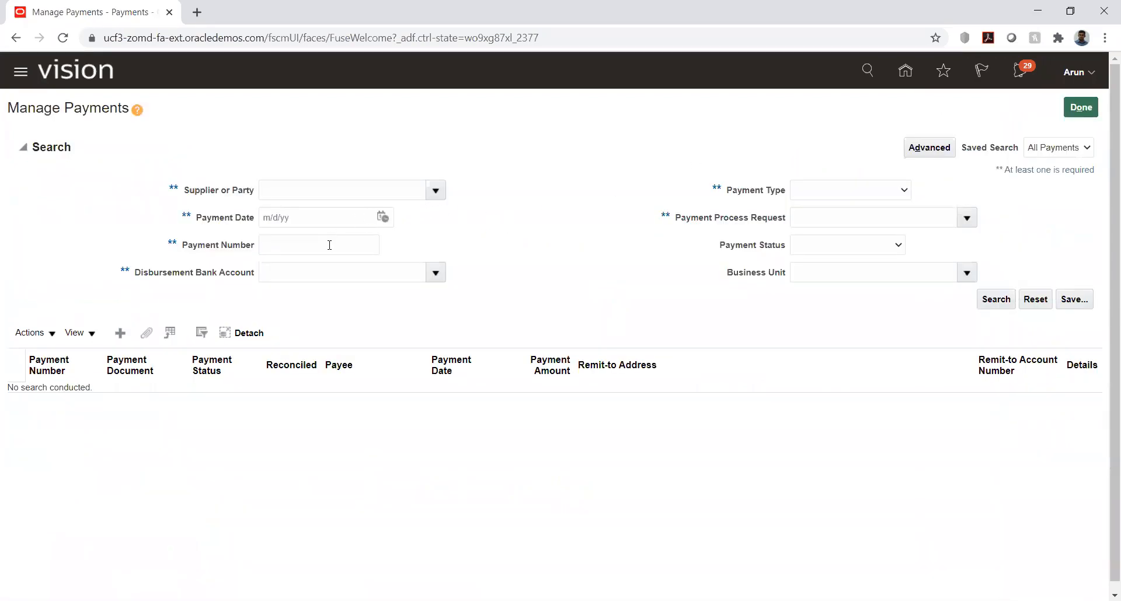
{"action": "left_click", "coordinate": [861, 271]}
{"action": "type", "text": "hw"}
{"action": "key", "text": "Tab"}
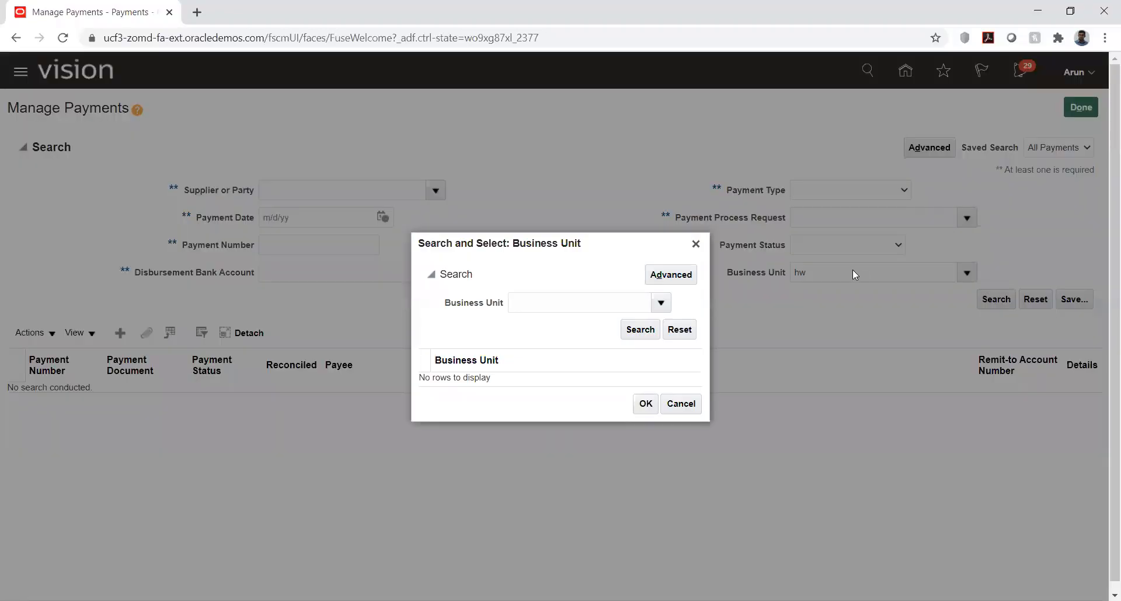
{"action": "left_click", "coordinate": [554, 299]}
{"action": "type", "text": "hw"}
{"action": "key", "text": "Tab"}
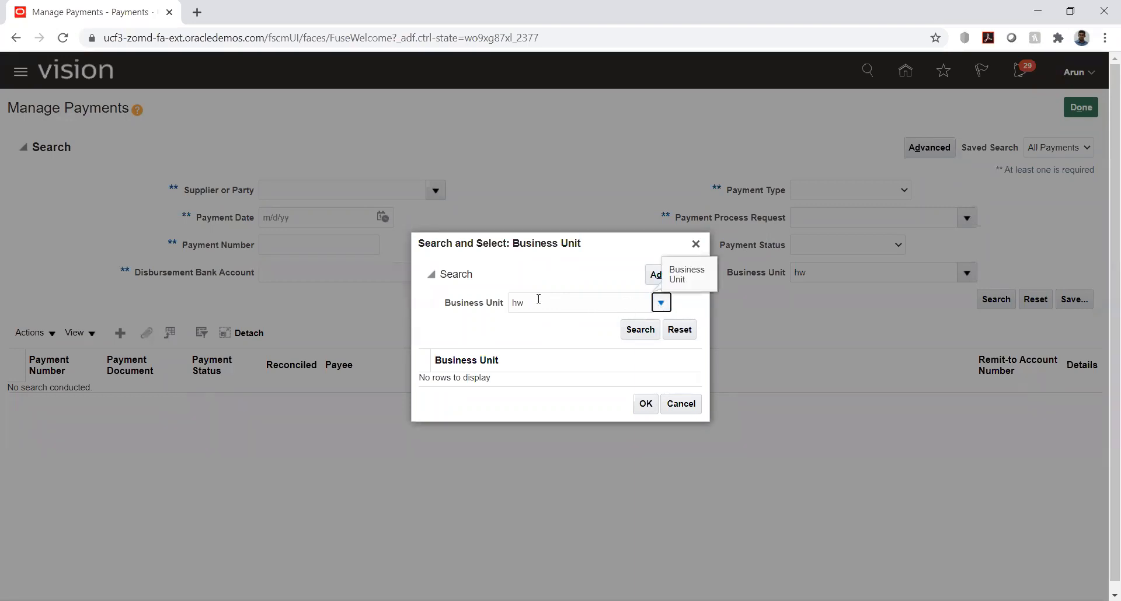
{"action": "left_click", "coordinate": [695, 244]}
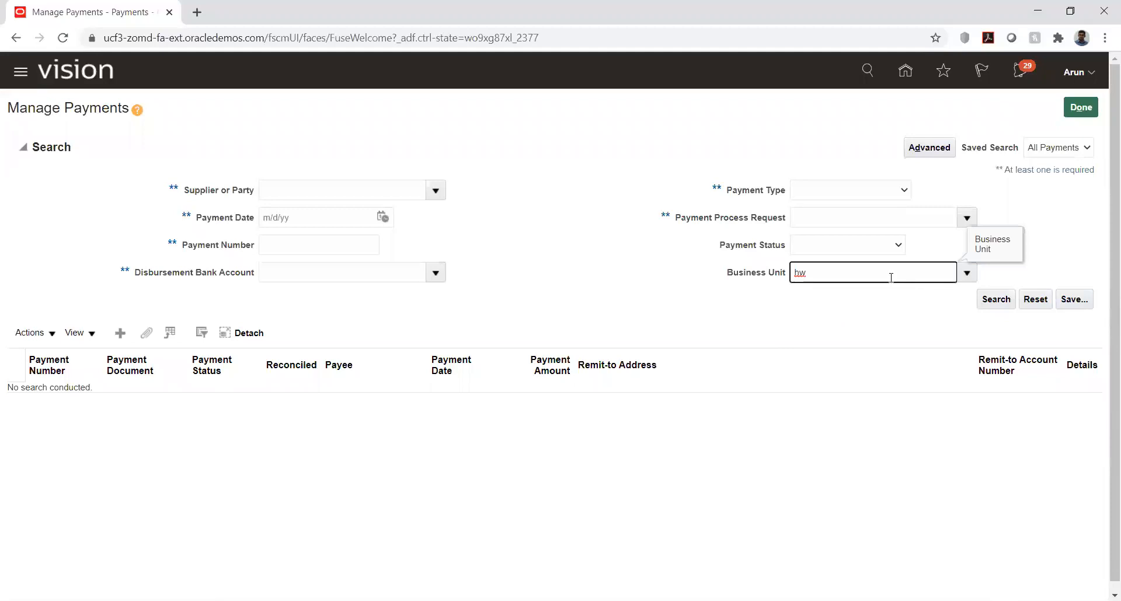
{"action": "key", "text": "BackSpace"}
{"action": "left_click", "coordinate": [967, 274]}
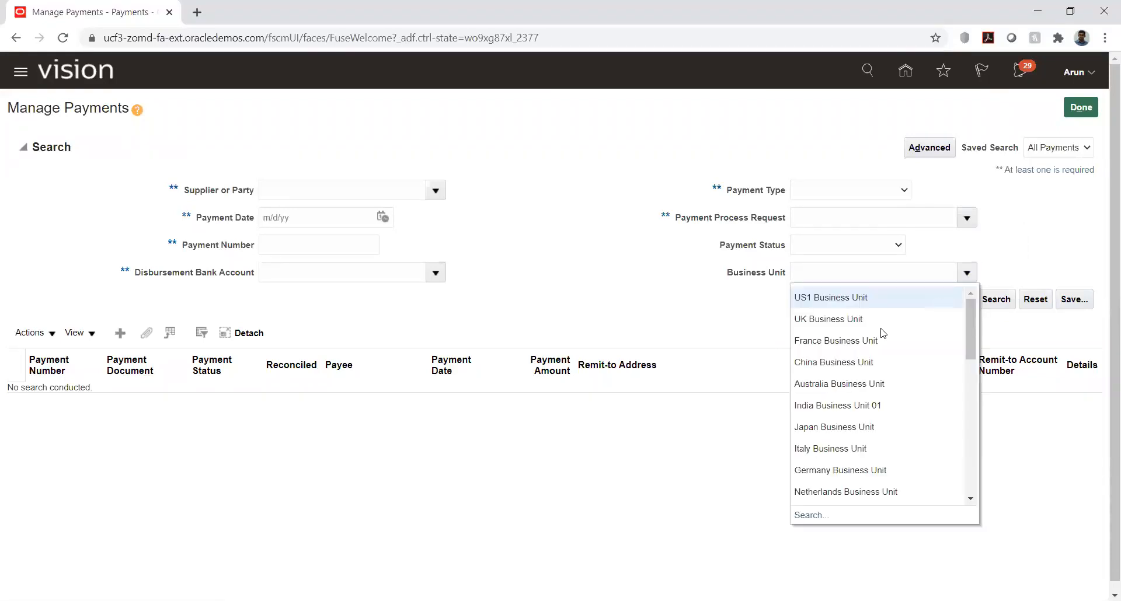
{"action": "left_click", "coordinate": [809, 514]}
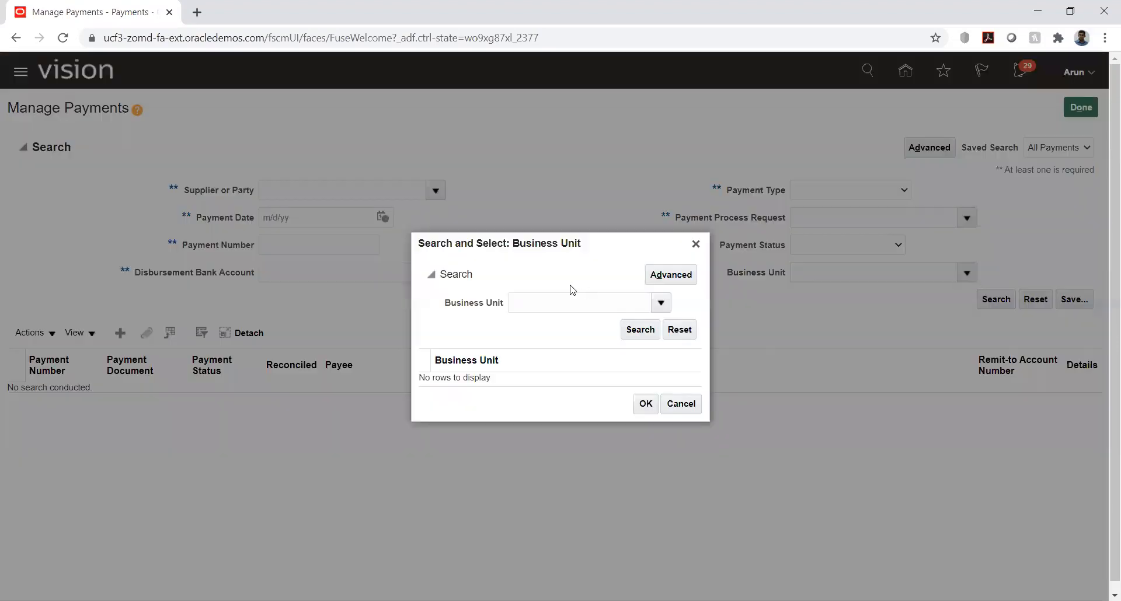
{"action": "left_click", "coordinate": [536, 308]}
{"action": "left_click", "coordinate": [664, 305]}
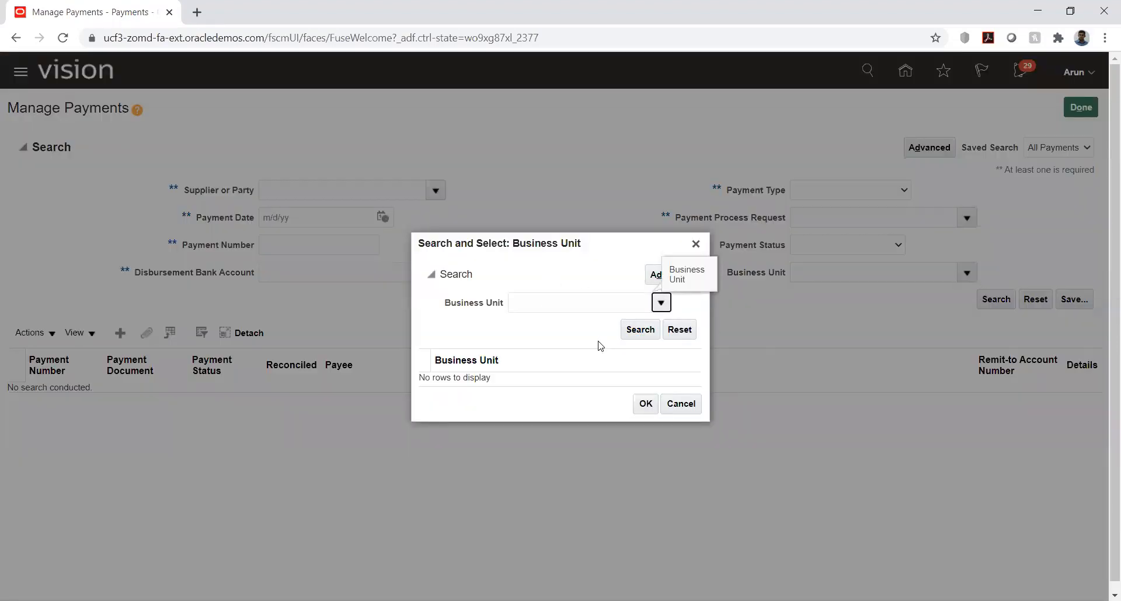
{"action": "left_click", "coordinate": [545, 304]}
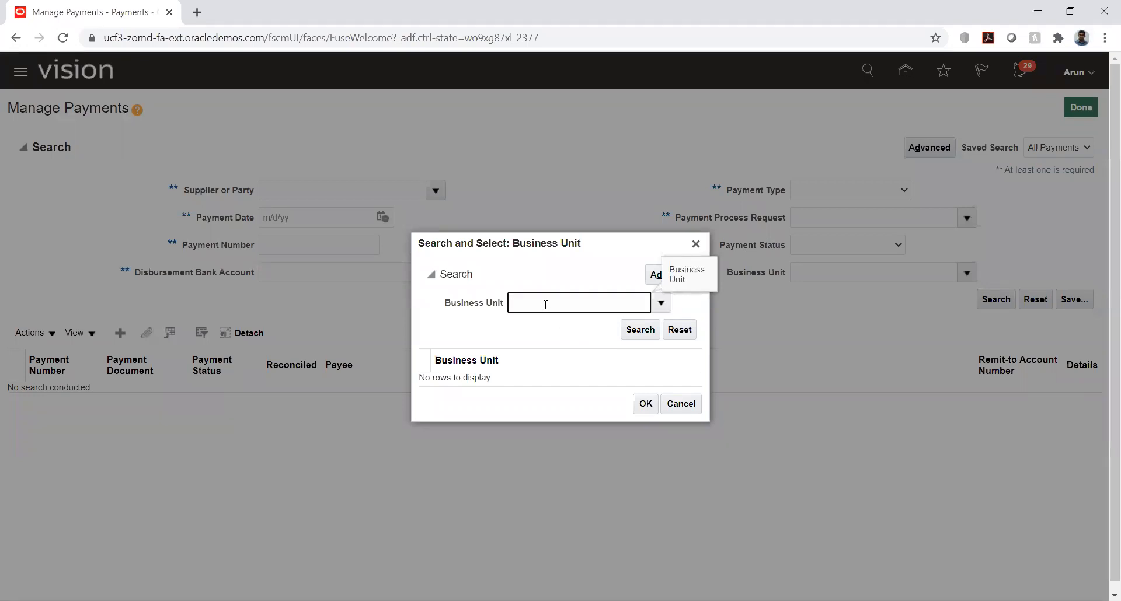
{"action": "type", "text": "hw"}
{"action": "key", "text": "Tab"}
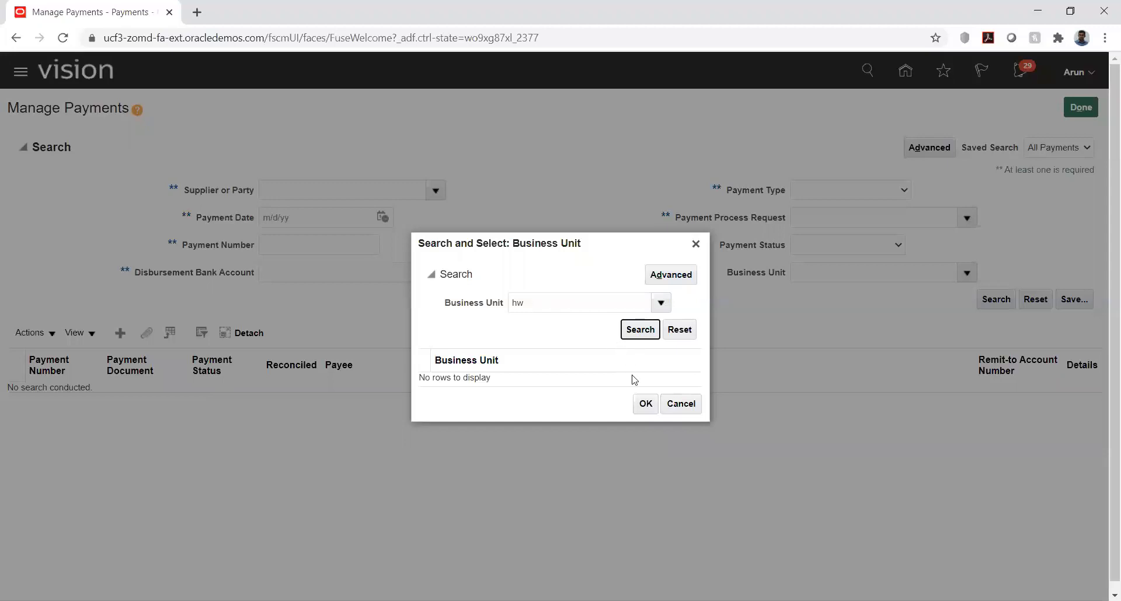
{"action": "left_click", "coordinate": [636, 332]}
{"action": "left_click", "coordinate": [679, 403]}
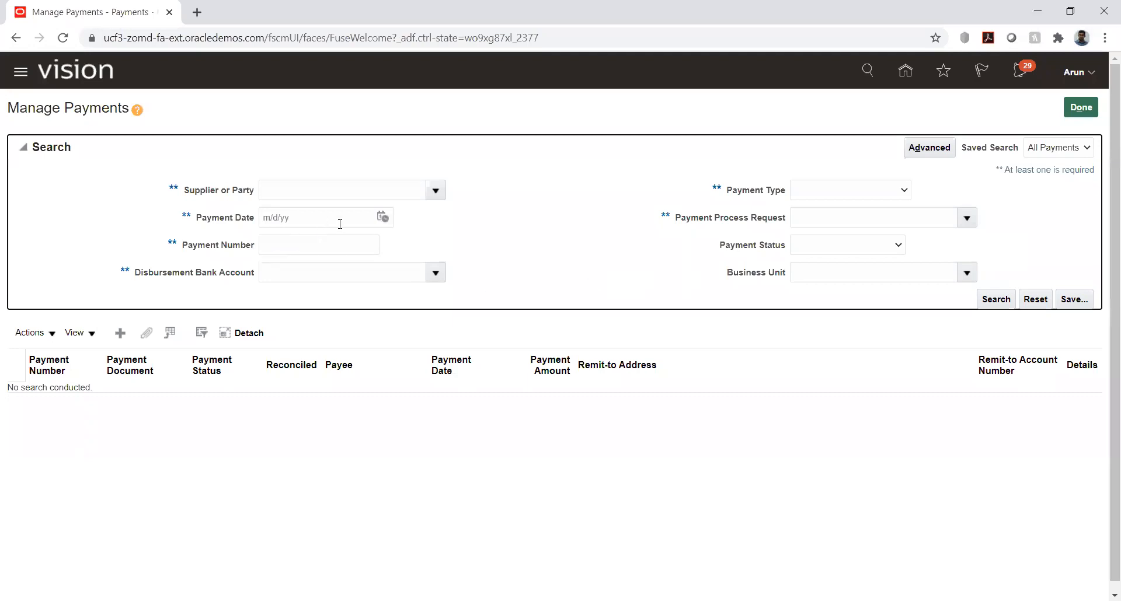
Step: Search for payments dated 7/26/20 and open the 40,000.00 USD payment made to HW_Vendor1
{"action": "left_click", "coordinate": [383, 218]}
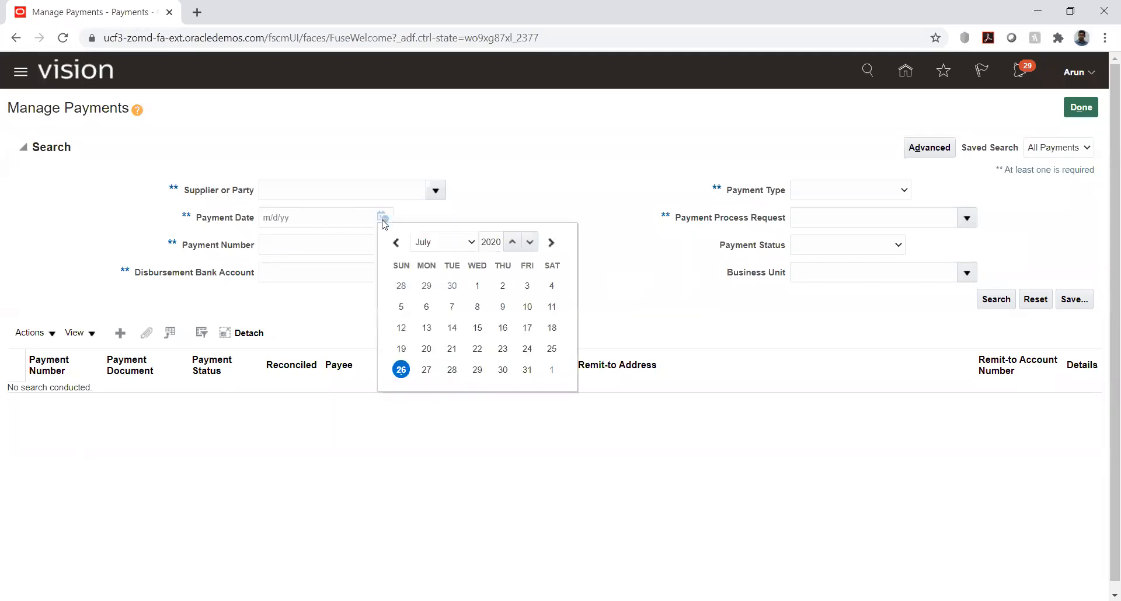
{"action": "left_click", "coordinate": [402, 370]}
{"action": "left_click", "coordinate": [995, 301]}
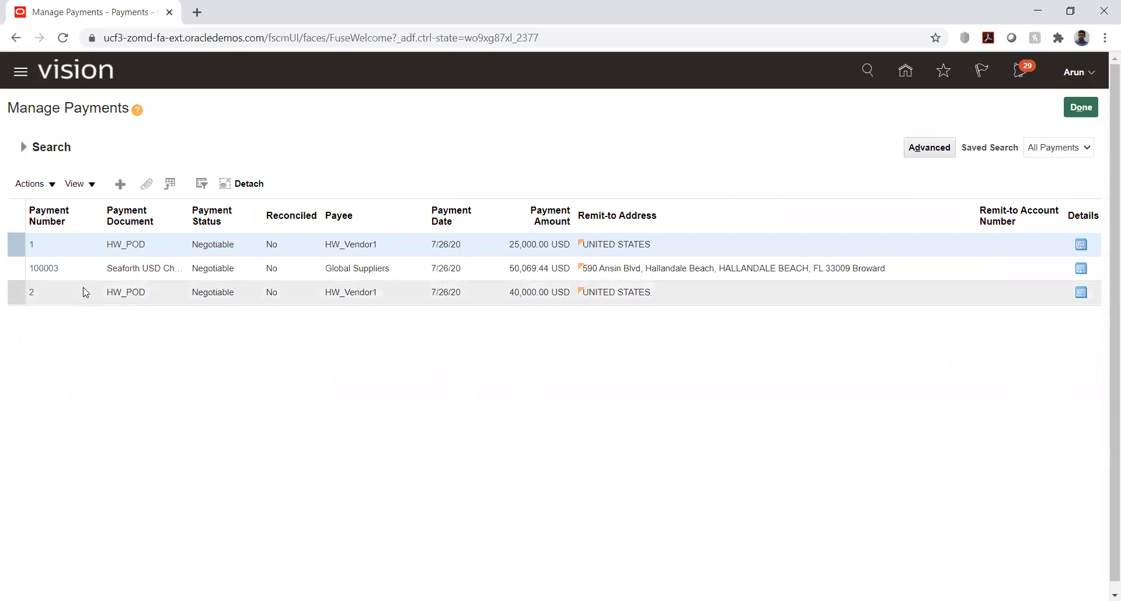
{"action": "left_click", "coordinate": [32, 291]}
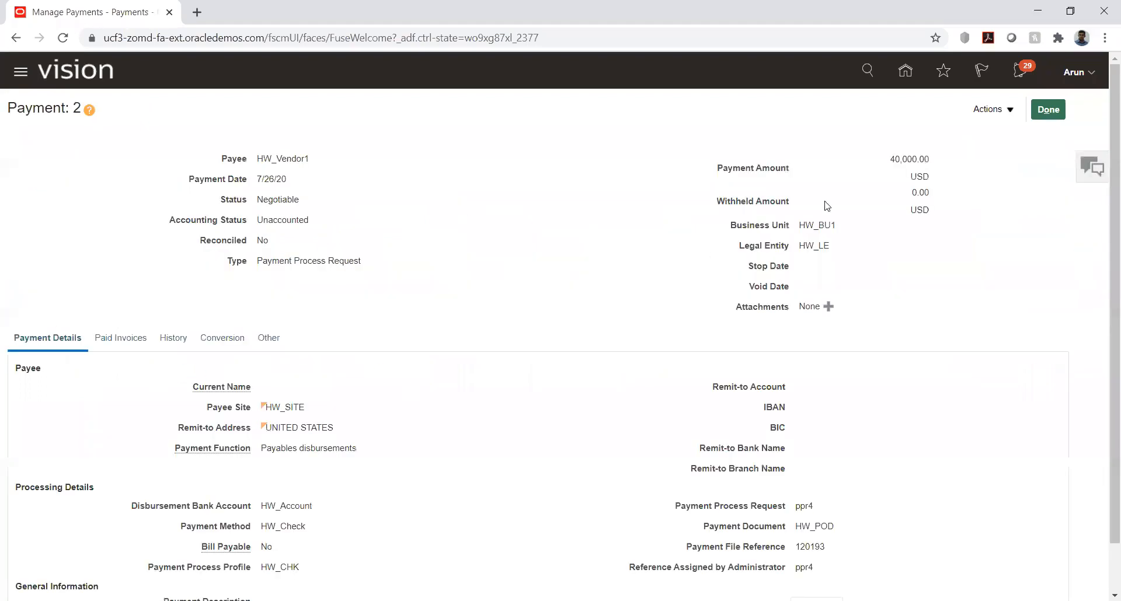
Step: Void payment 2 with void and accounting dates of 7/26/20 and the invoice action None
{"action": "left_click", "coordinate": [1008, 113]}
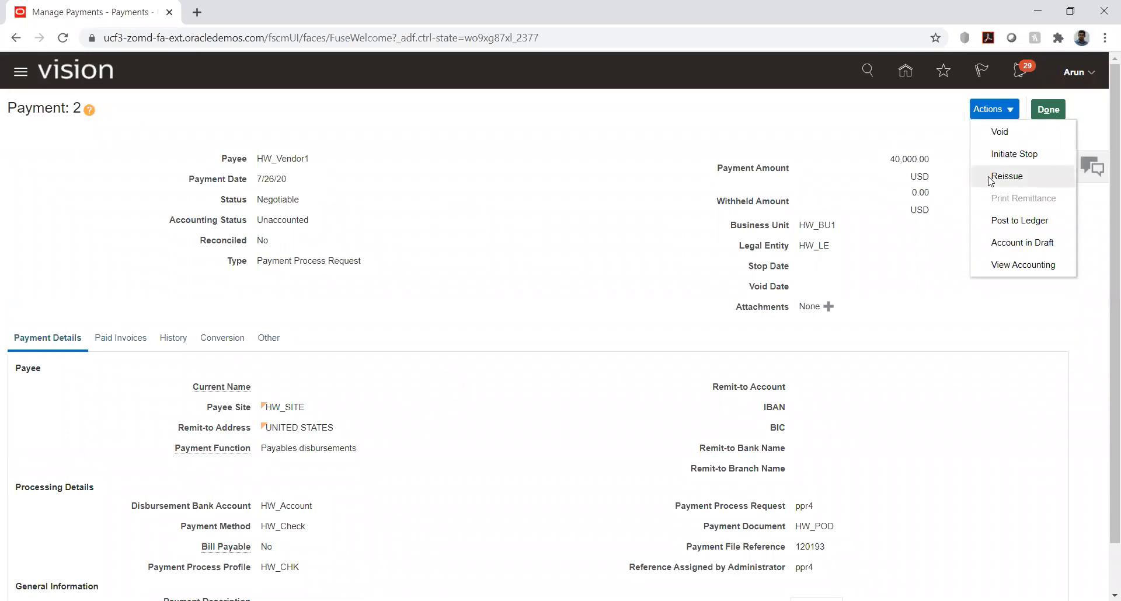
{"action": "left_click", "coordinate": [1000, 132]}
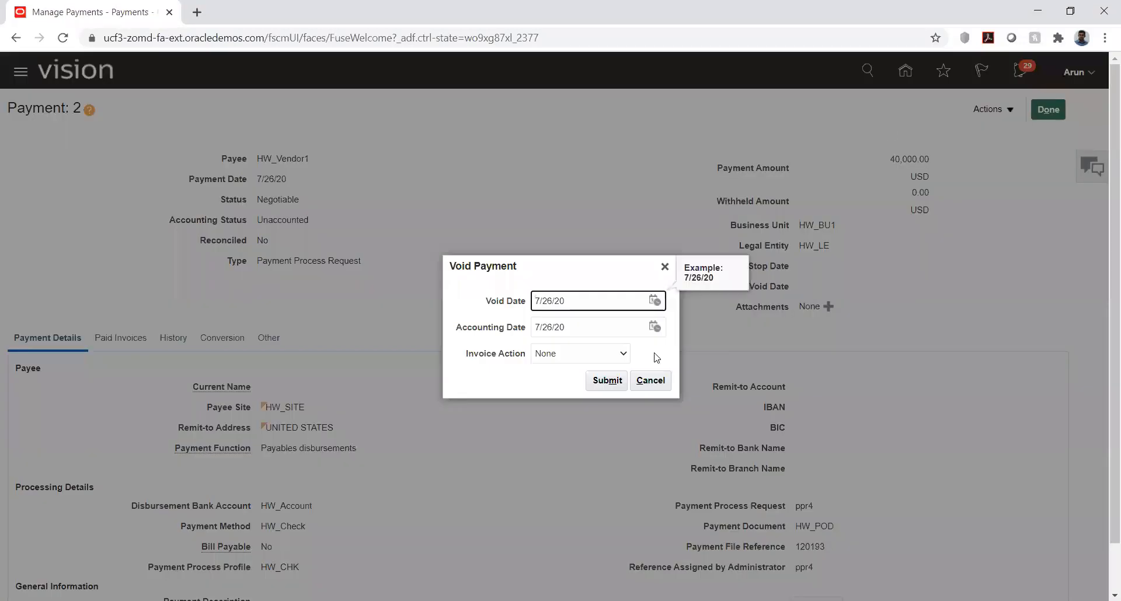
{"action": "left_click", "coordinate": [602, 387]}
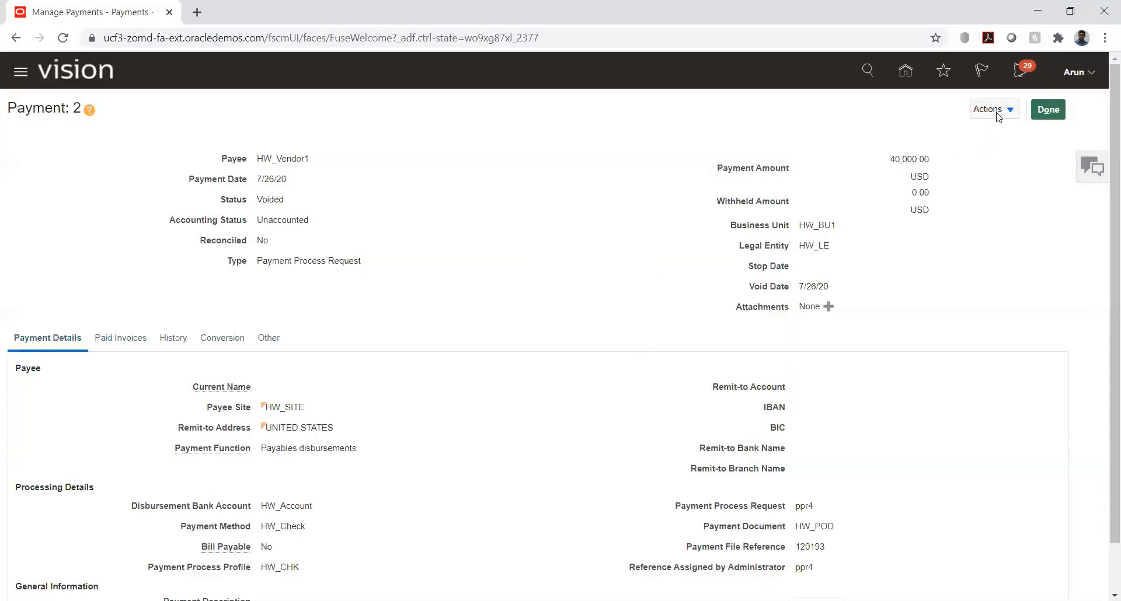
Step: Post the voided payment to the ledger and dismiss the message
{"action": "left_click", "coordinate": [1004, 111]}
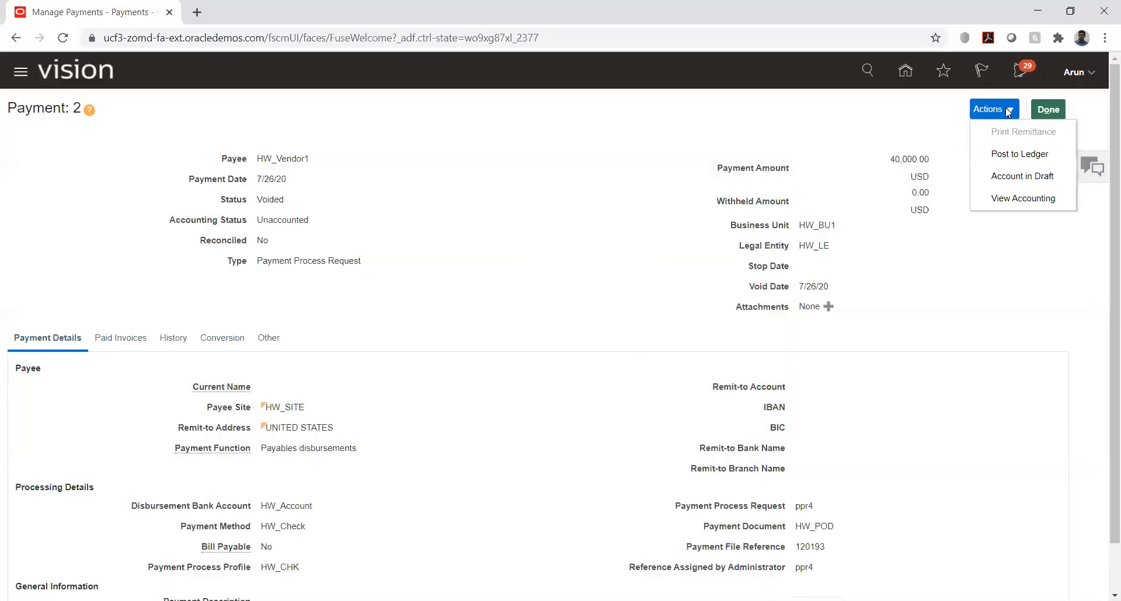
{"action": "left_click", "coordinate": [1016, 154]}
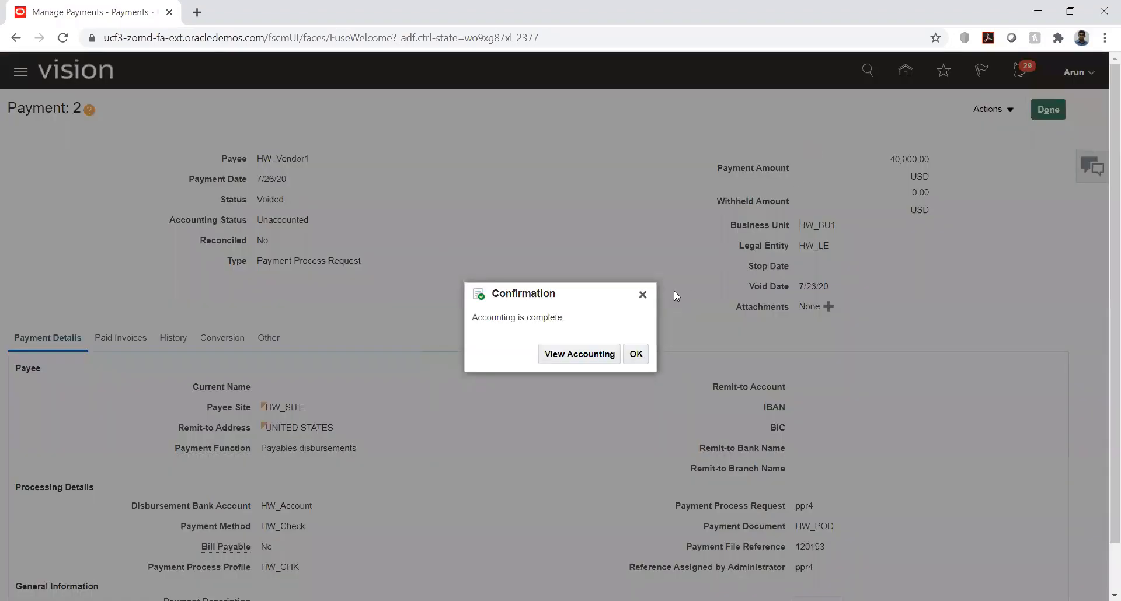
{"action": "left_click", "coordinate": [635, 354]}
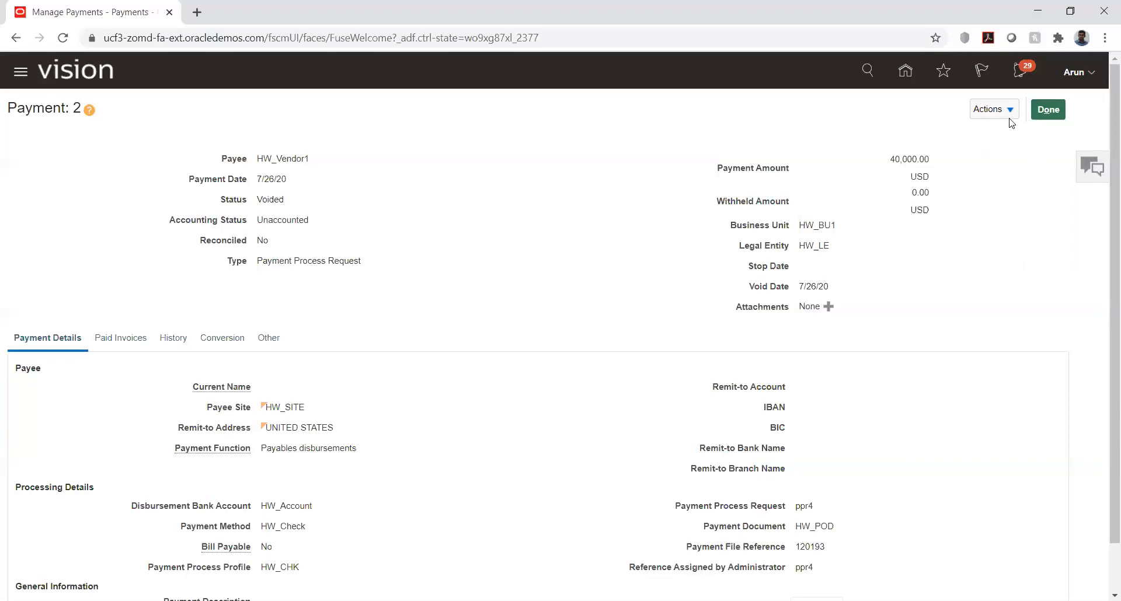
Step: Review the accounting lines of payment 2 and close them
{"action": "left_click", "coordinate": [1009, 111]}
{"action": "left_click", "coordinate": [1006, 195]}
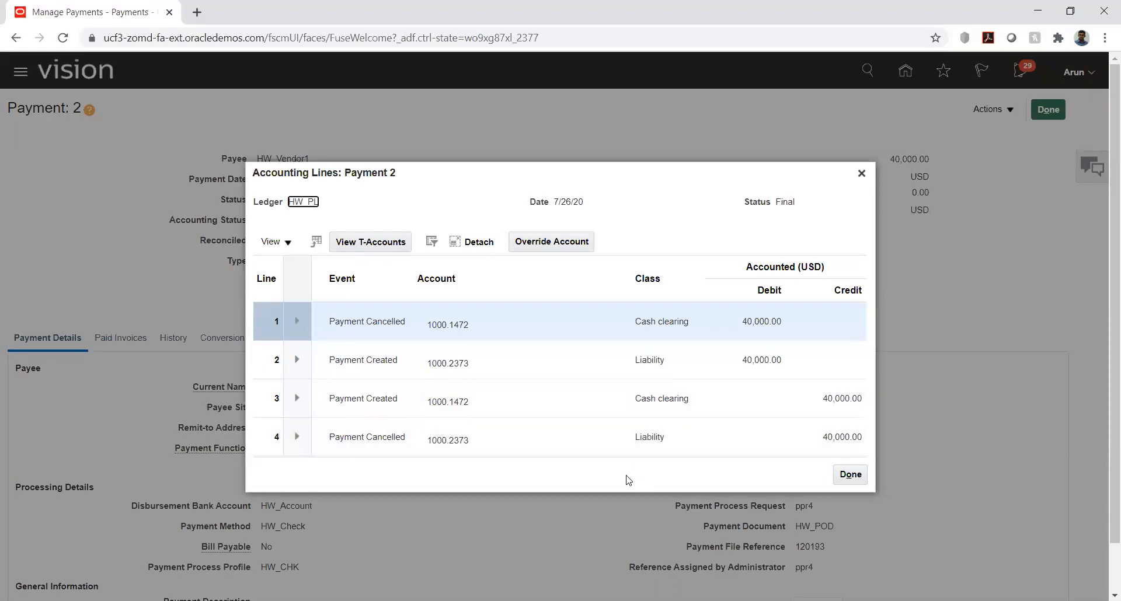
{"action": "left_click", "coordinate": [849, 475]}
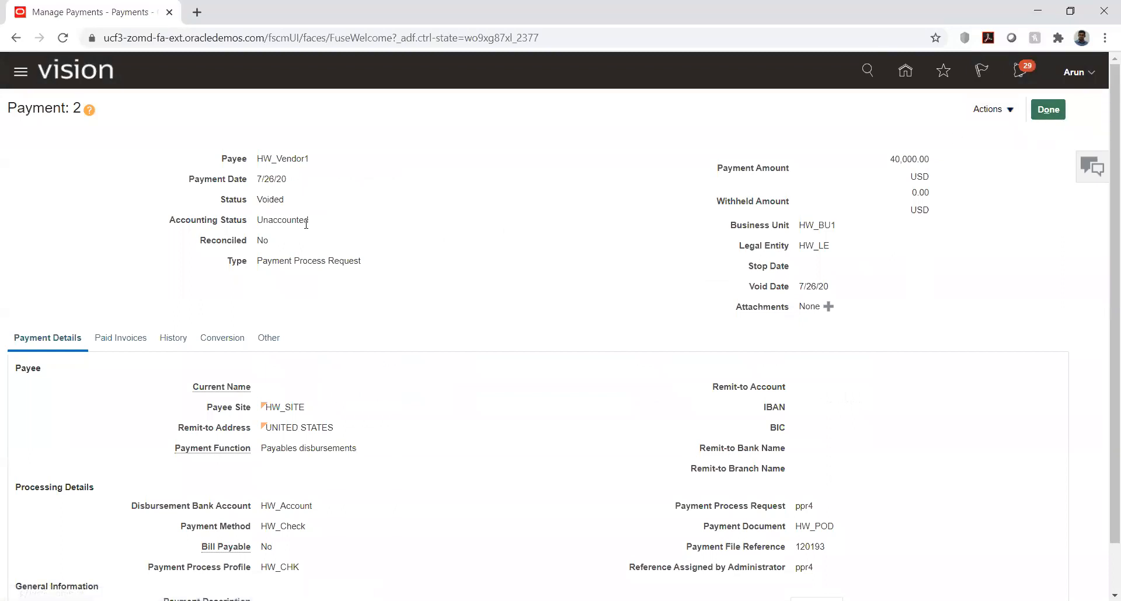
Step: Check which invoice payment 2 paid, and leave the payment
{"action": "left_click", "coordinate": [122, 338]}
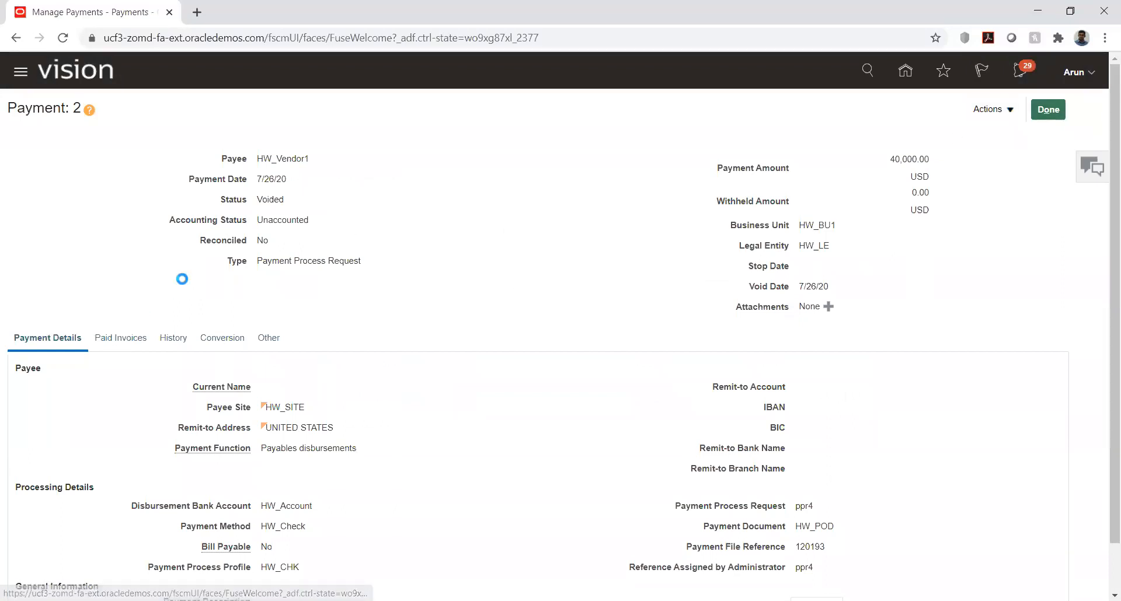
{"action": "scroll", "coordinate": [180, 294], "scroll_direction": "down", "scroll_amount": 1}
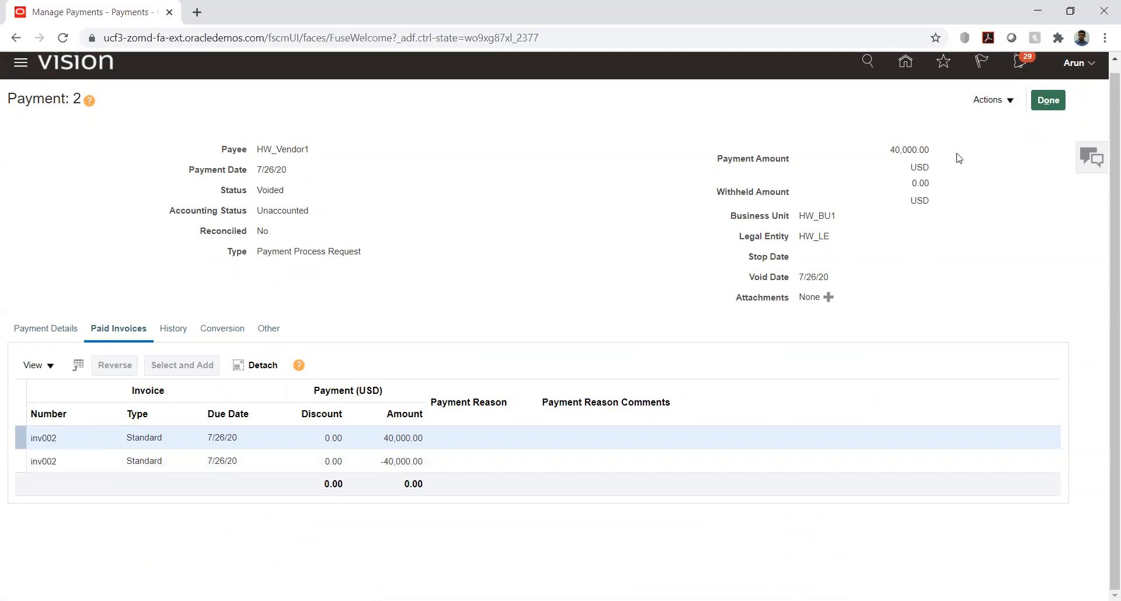
{"action": "left_click", "coordinate": [1047, 100]}
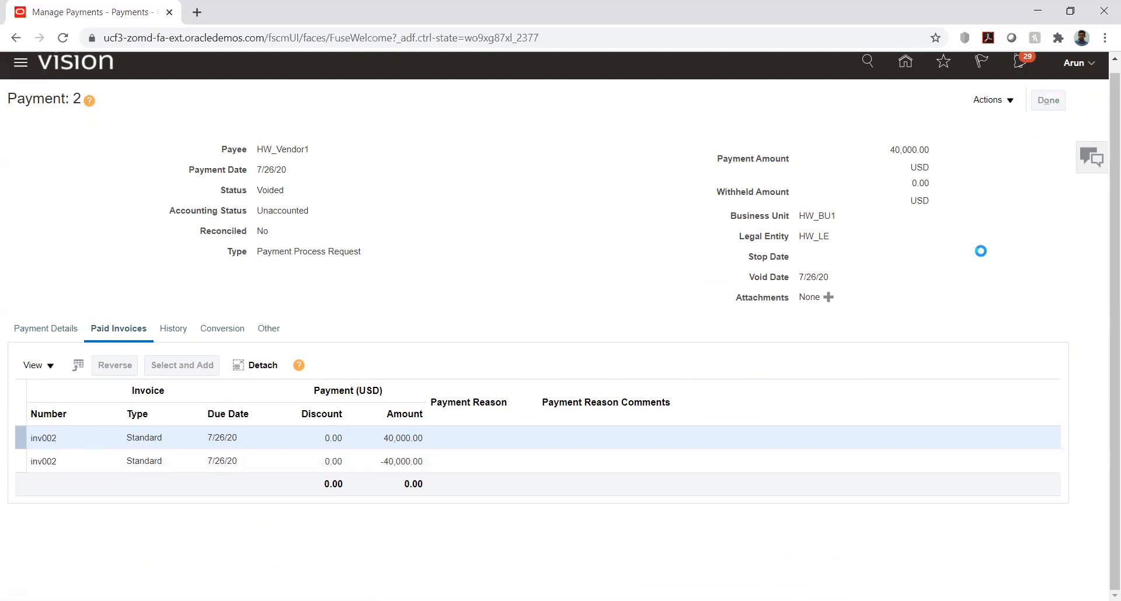
Step: Go to invoice management, search for invoice number inv002 and open its details
{"action": "left_click", "coordinate": [907, 68]}
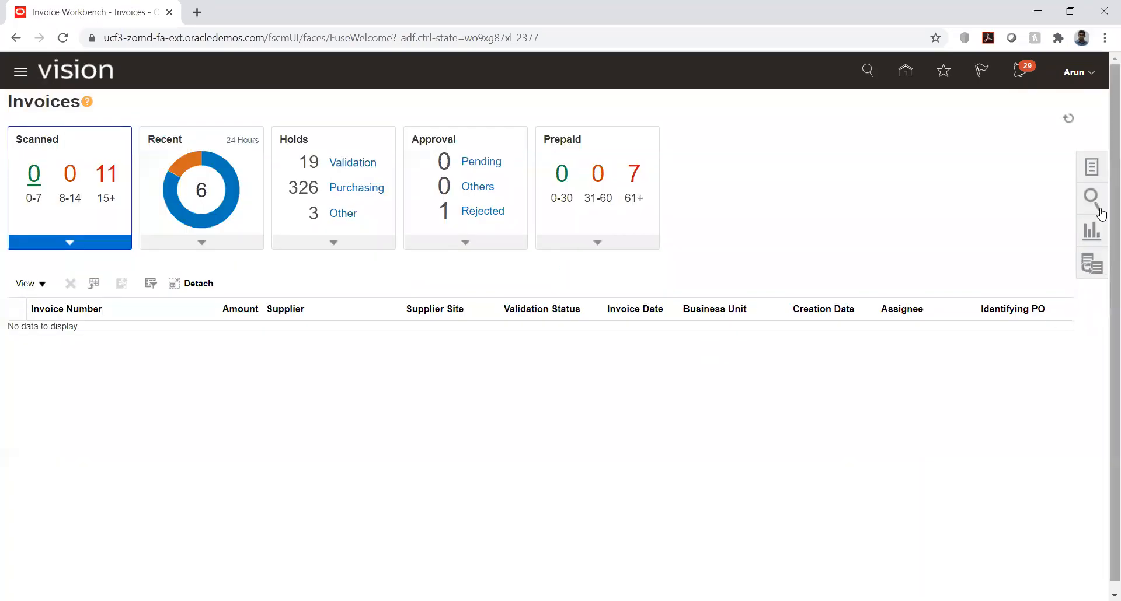
{"action": "left_click", "coordinate": [1096, 168]}
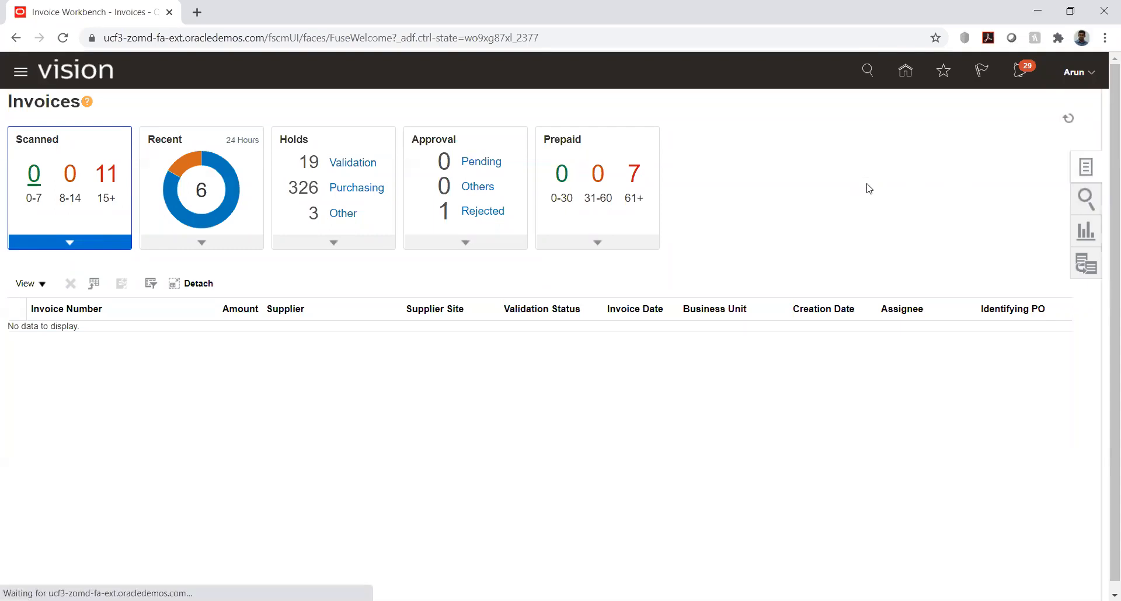
{"action": "left_click", "coordinate": [969, 170]}
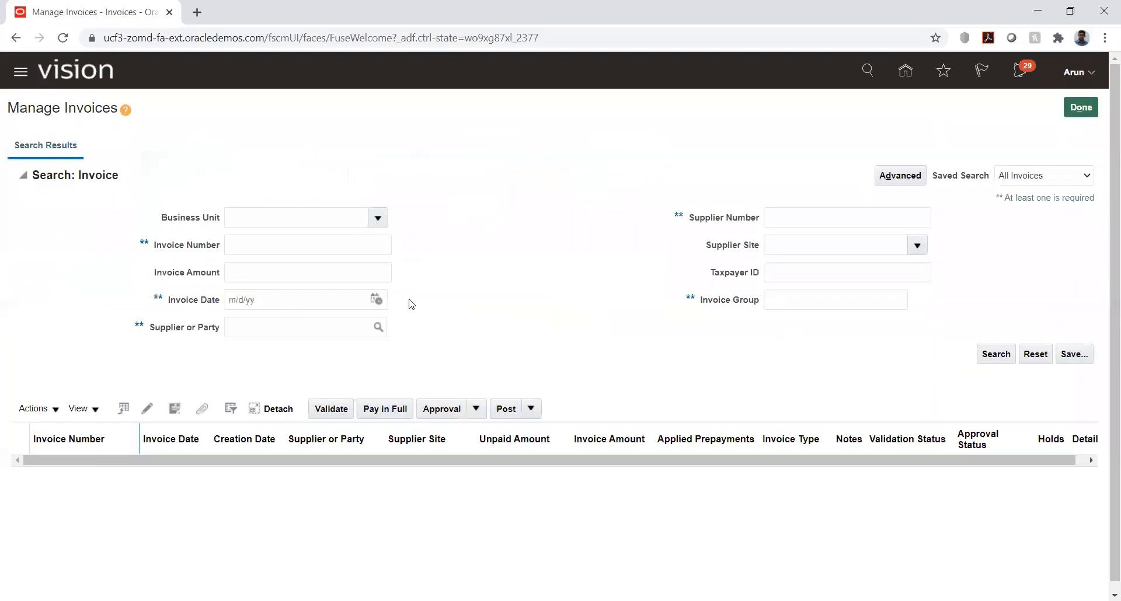
{"action": "left_click", "coordinate": [297, 243]}
{"action": "type", "text": "inv002"}
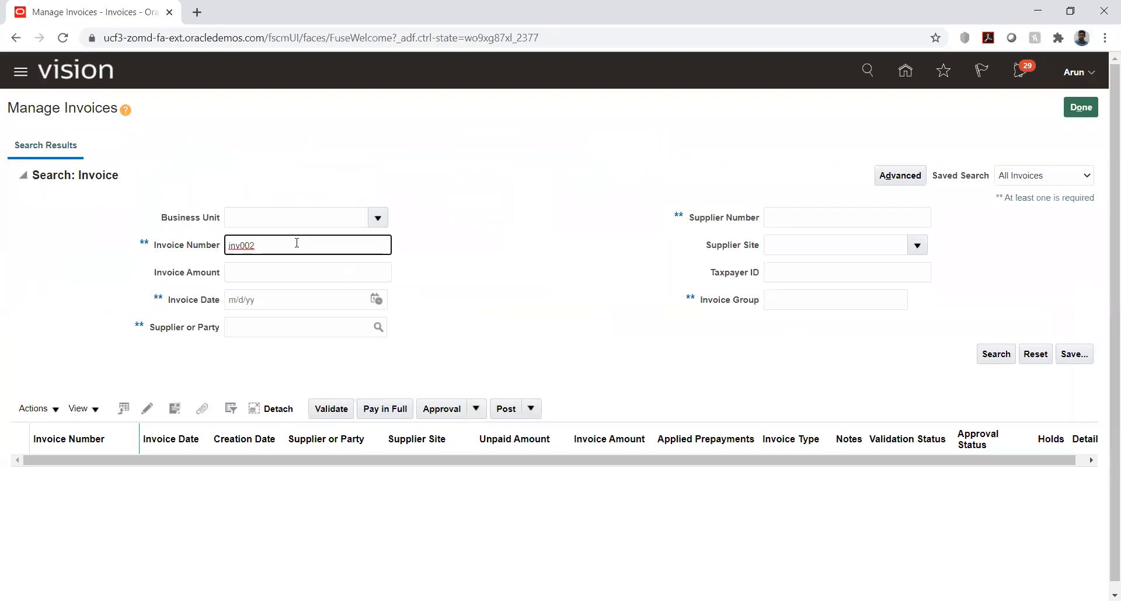
{"action": "key", "text": "Return"}
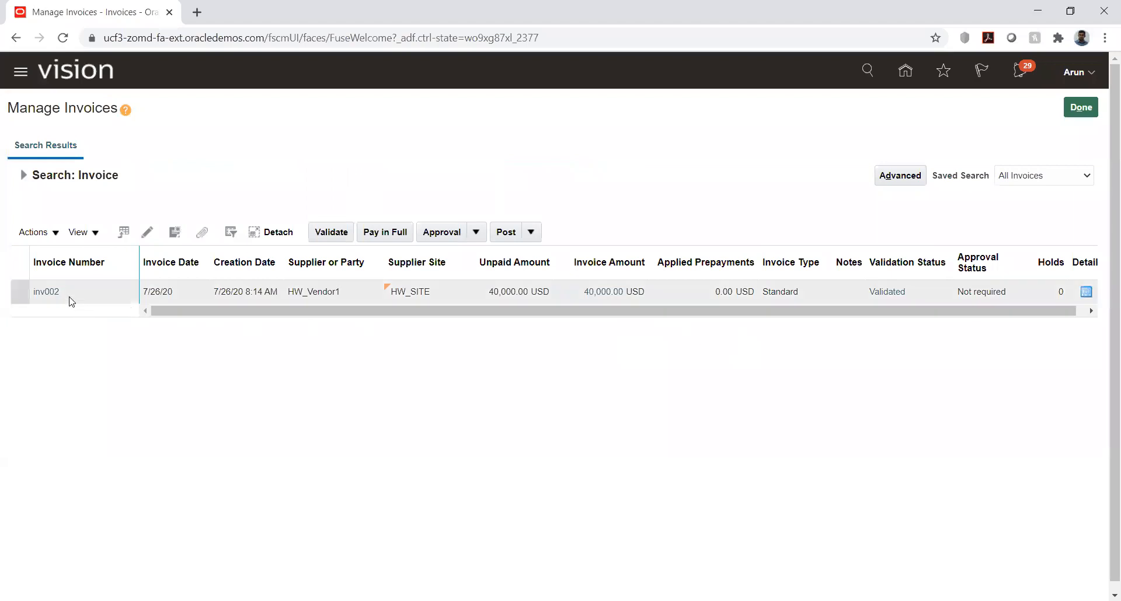
{"action": "left_click", "coordinate": [51, 292]}
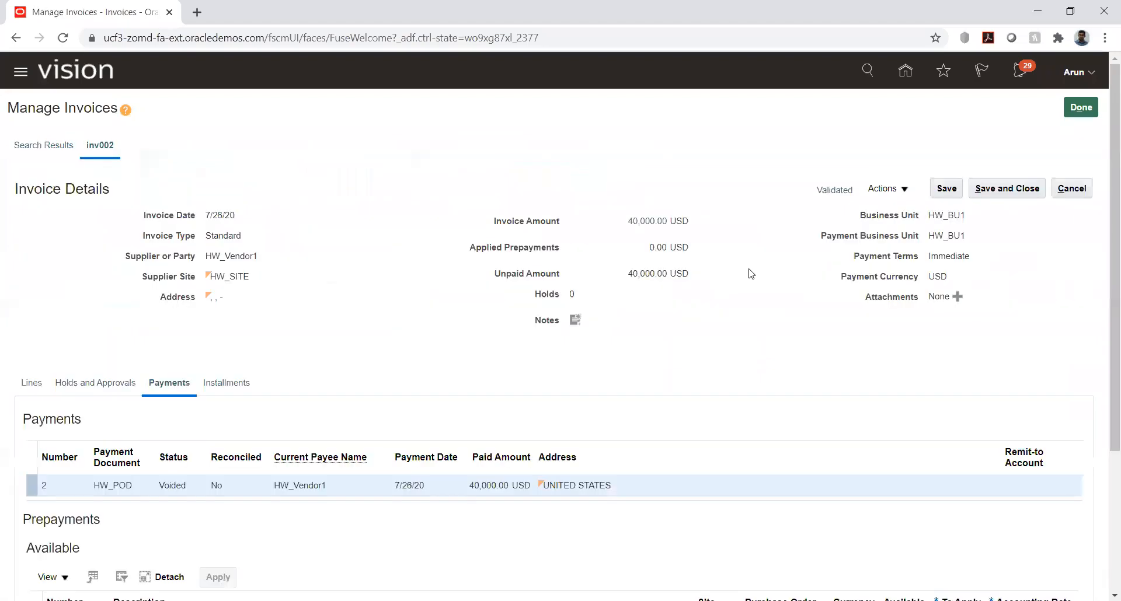
Step: Cancel invoice inv002 and confirm the cancellation
{"action": "left_click", "coordinate": [904, 190]}
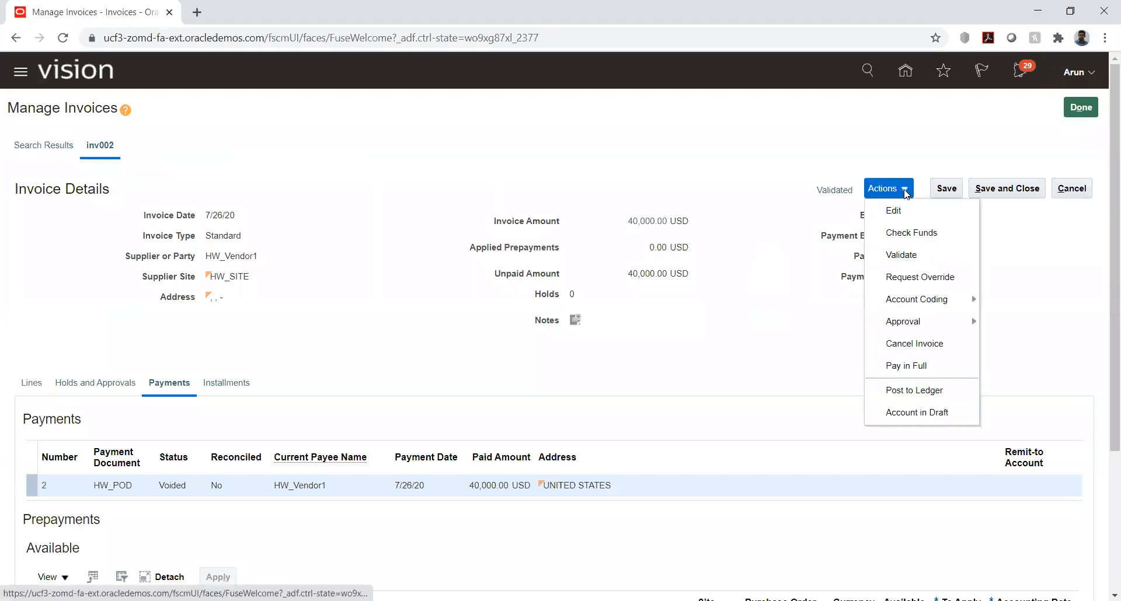
{"action": "left_click", "coordinate": [910, 344]}
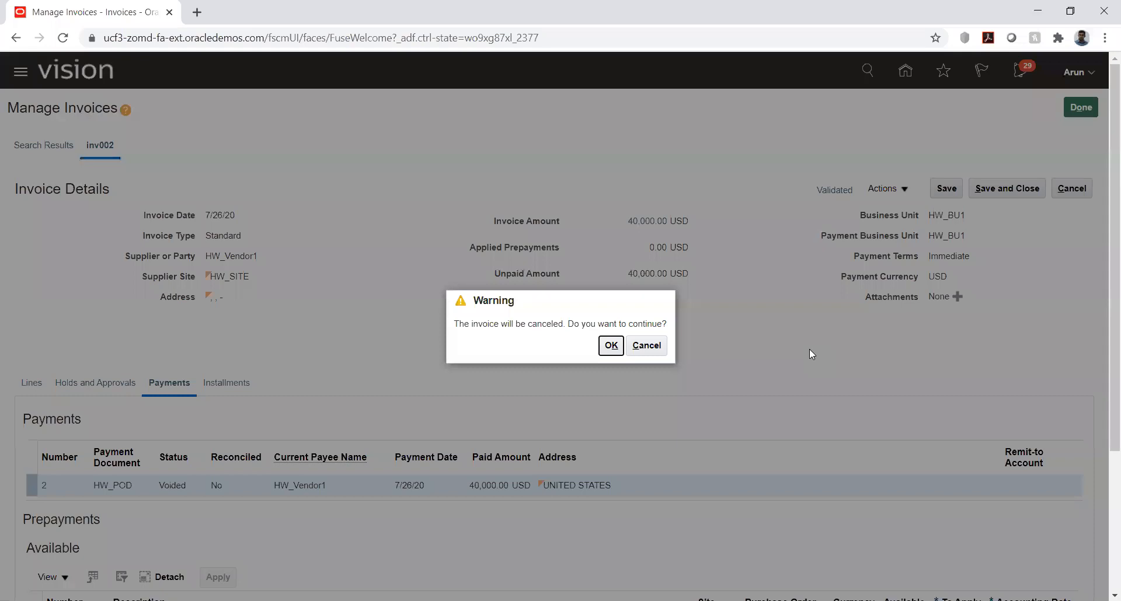
{"action": "left_click", "coordinate": [612, 346]}
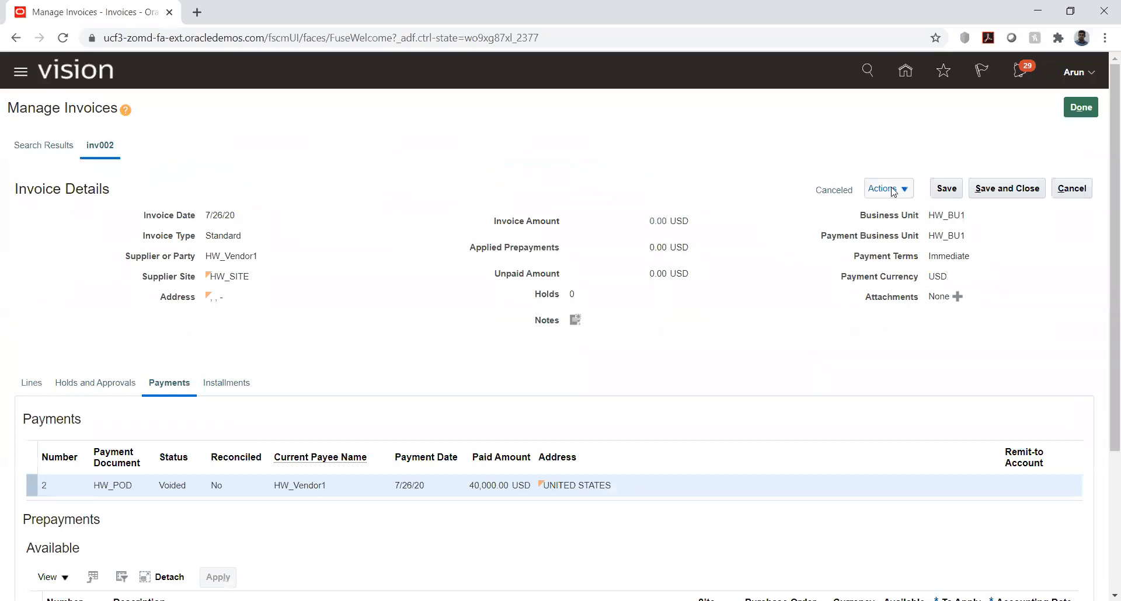
Step: Post the canceled invoice inv002 to the ledger, and review its accounting lines before closing them
{"action": "left_click", "coordinate": [893, 190]}
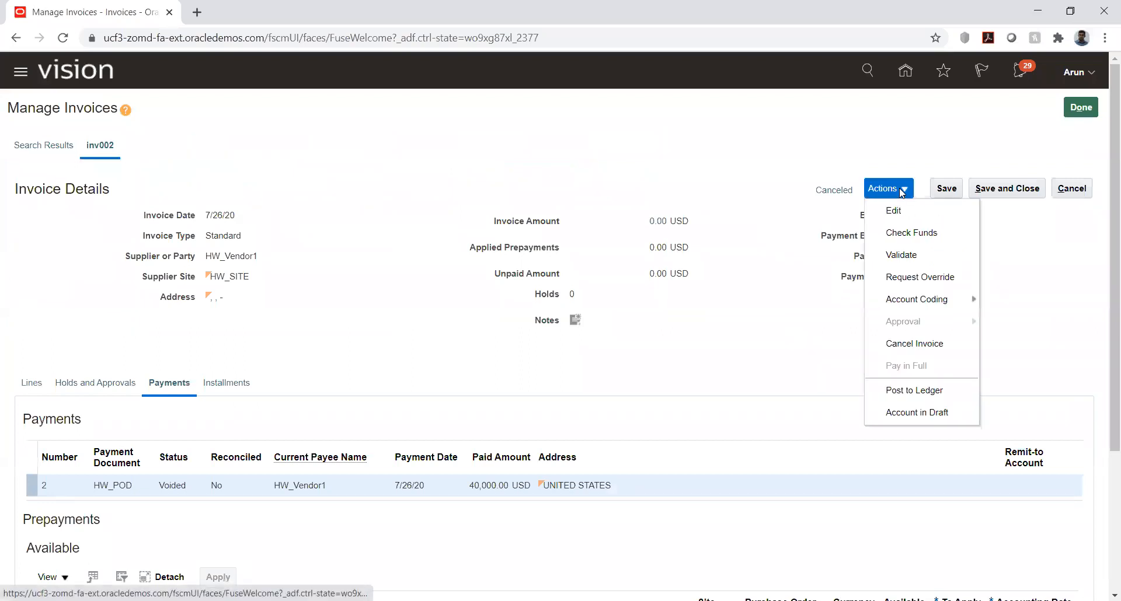
{"action": "left_click", "coordinate": [920, 392]}
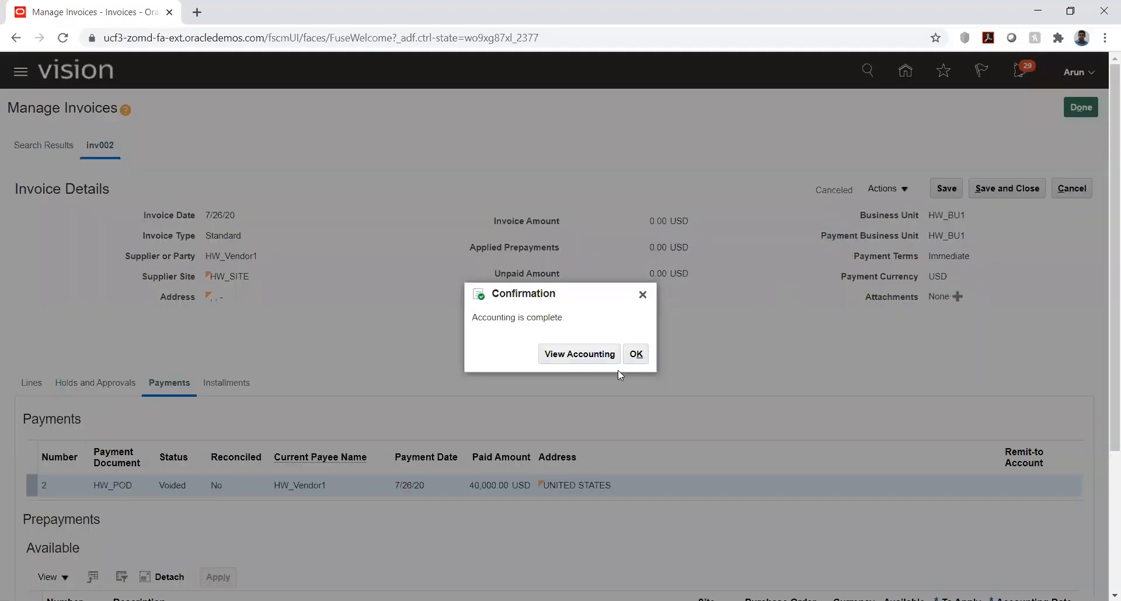
{"action": "key", "text": "Return"}
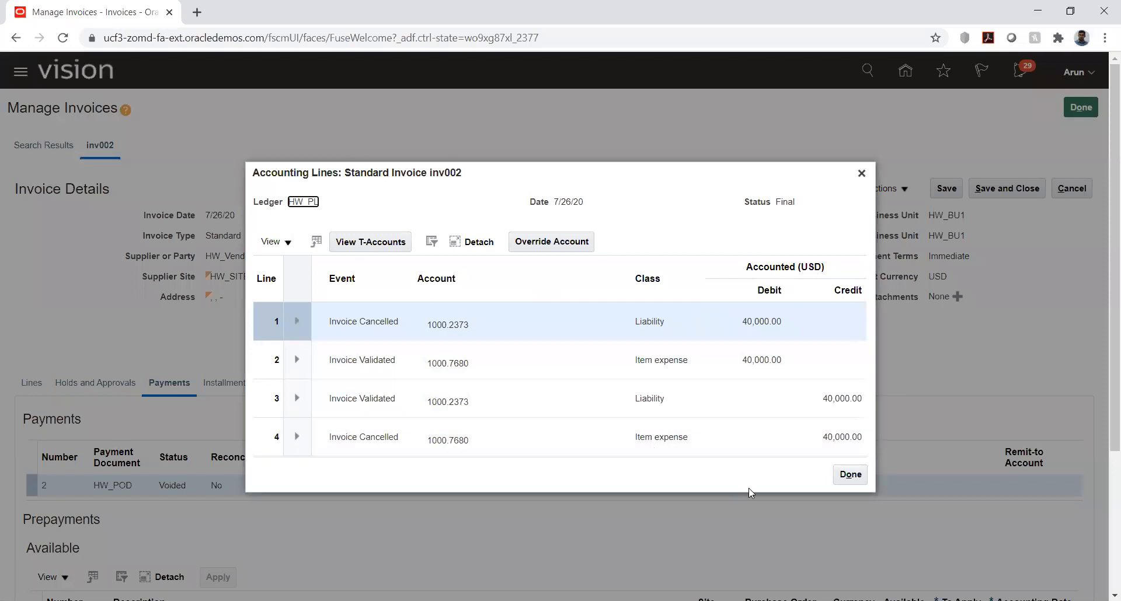
{"action": "left_click", "coordinate": [850, 474]}
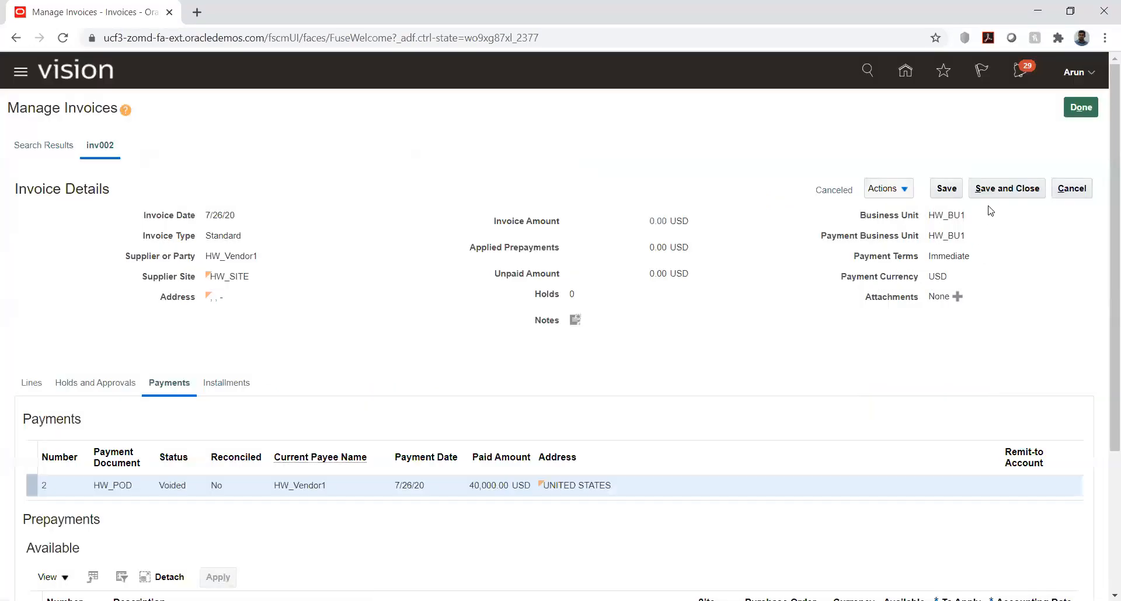
Step: Try to save and close invoice inv002, cancel out of its details and leave invoice management
{"action": "left_click", "coordinate": [992, 187]}
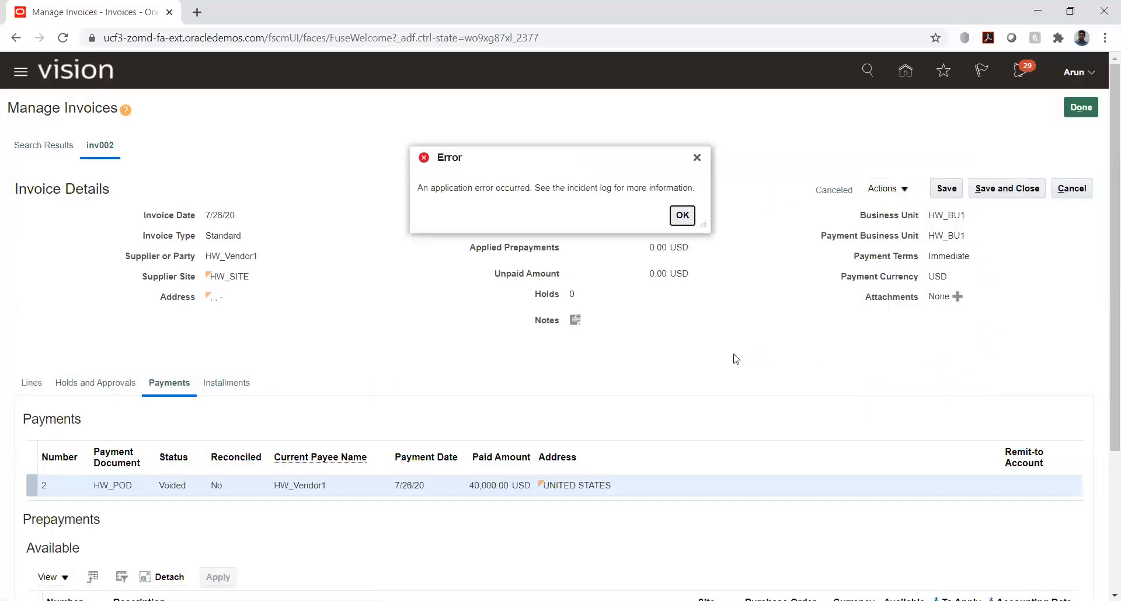
{"action": "left_click", "coordinate": [680, 216]}
{"action": "left_click", "coordinate": [994, 190]}
{"action": "left_click", "coordinate": [688, 215]}
{"action": "left_click", "coordinate": [1071, 188]}
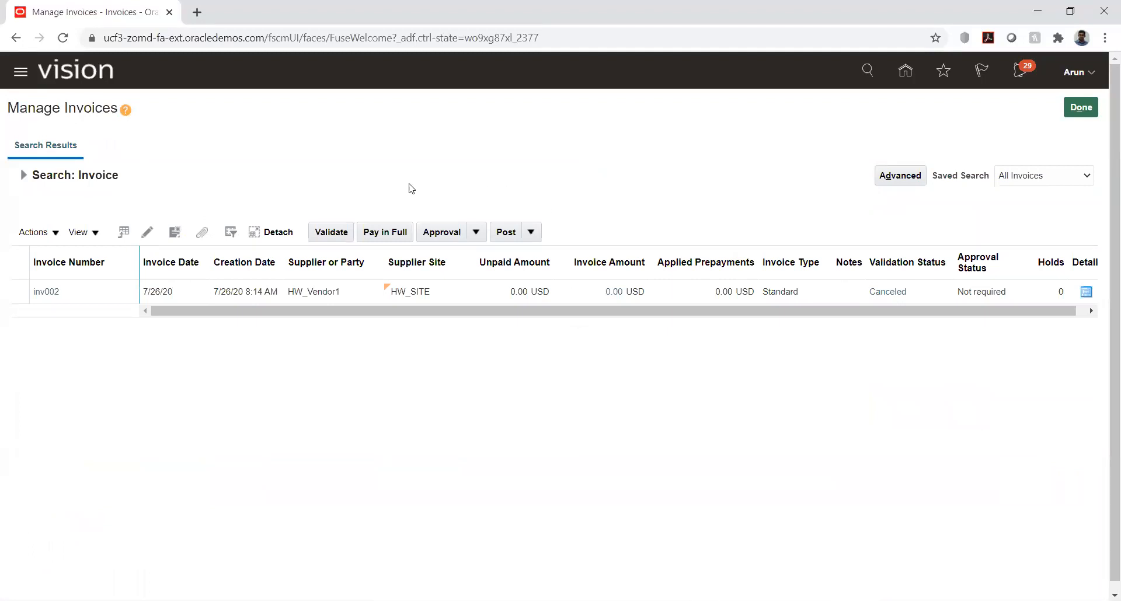
{"action": "left_click", "coordinate": [1083, 108]}
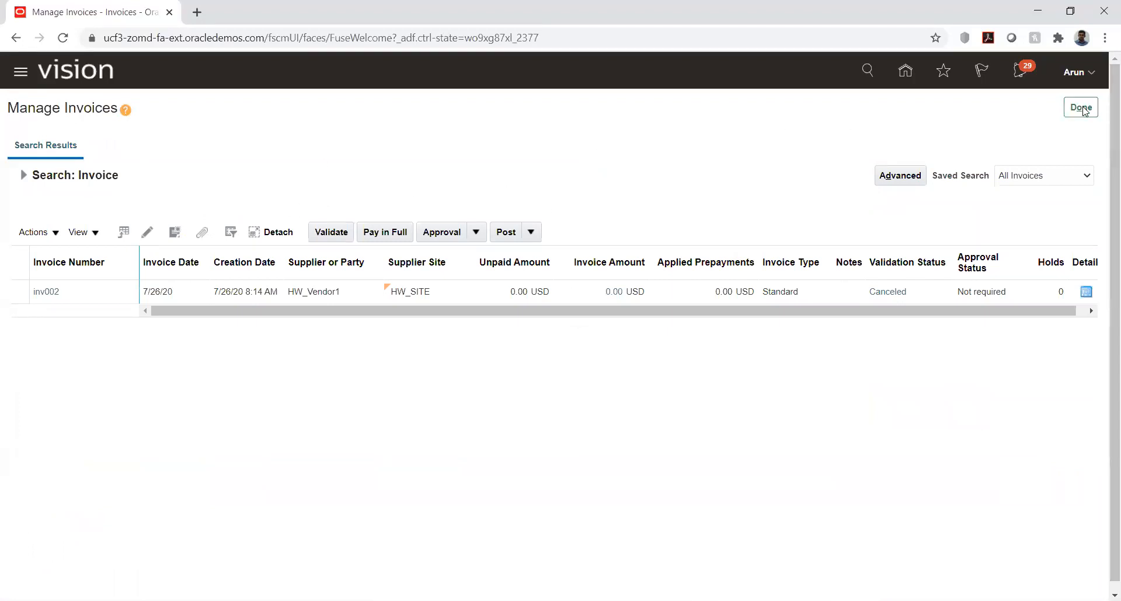
Step: Start a new invoice for business unit HW_BU1 and select HW_Vendor1 as the supplier
{"action": "left_click", "coordinate": [1091, 167]}
{"action": "left_click", "coordinate": [971, 123]}
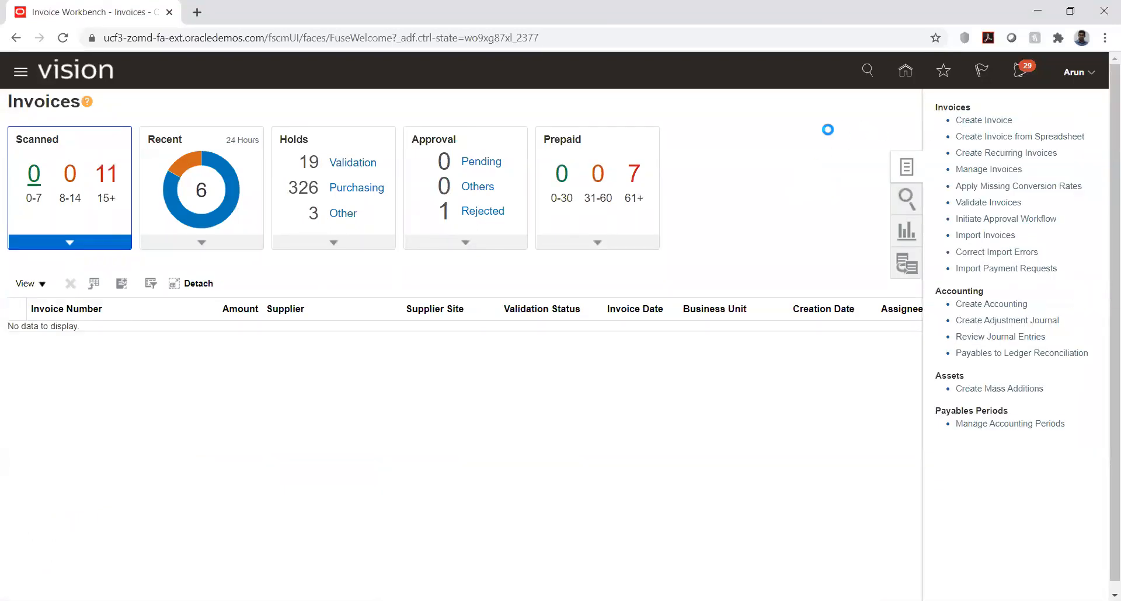
{"action": "left_click", "coordinate": [255, 224]}
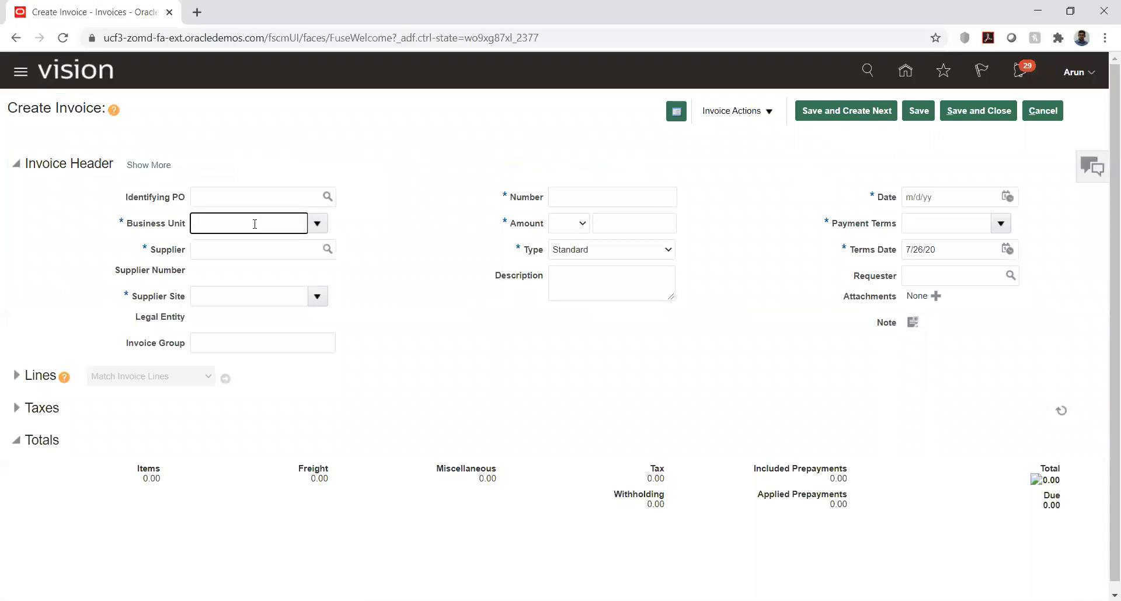
{"action": "key", "text": "Tab"}
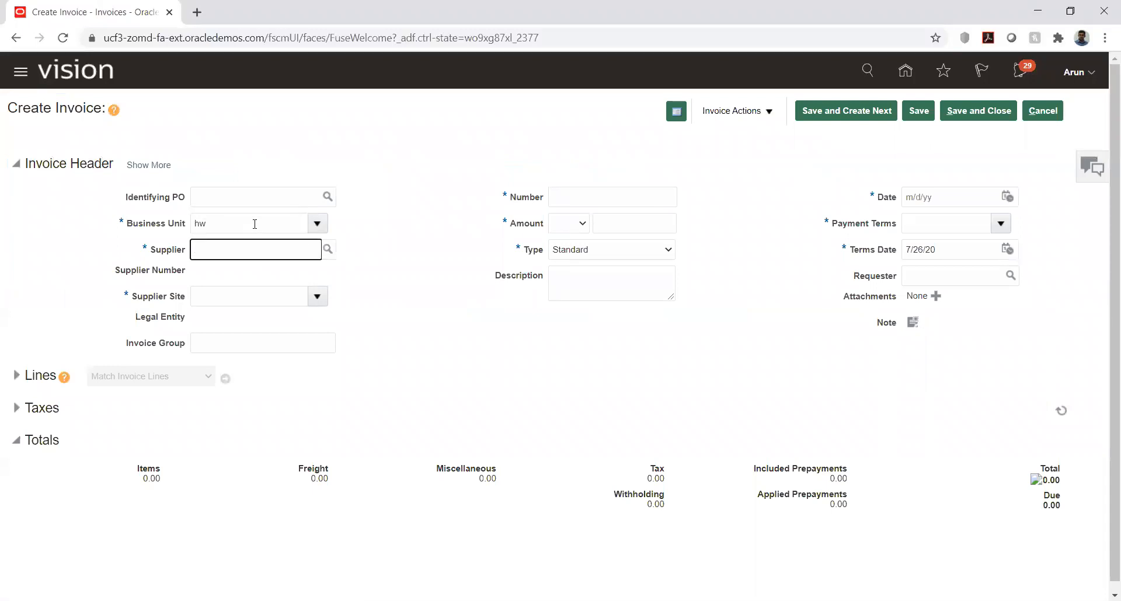
{"action": "type", "text": "hw"}
{"action": "key", "text": "Tab"}
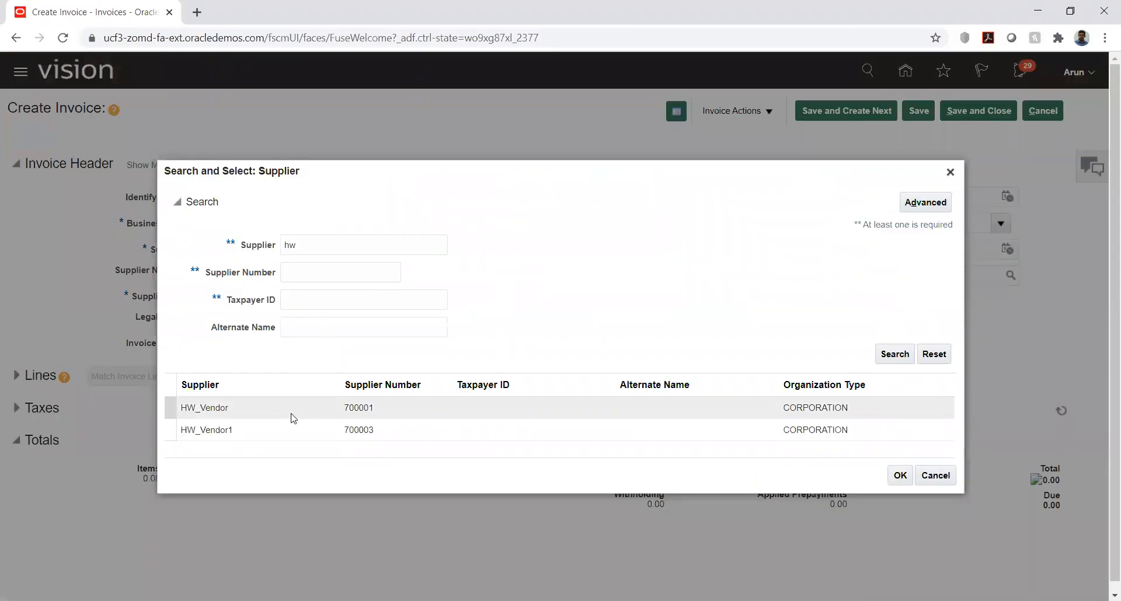
{"action": "left_click", "coordinate": [250, 436]}
{"action": "double_click", "coordinate": [250, 435]}
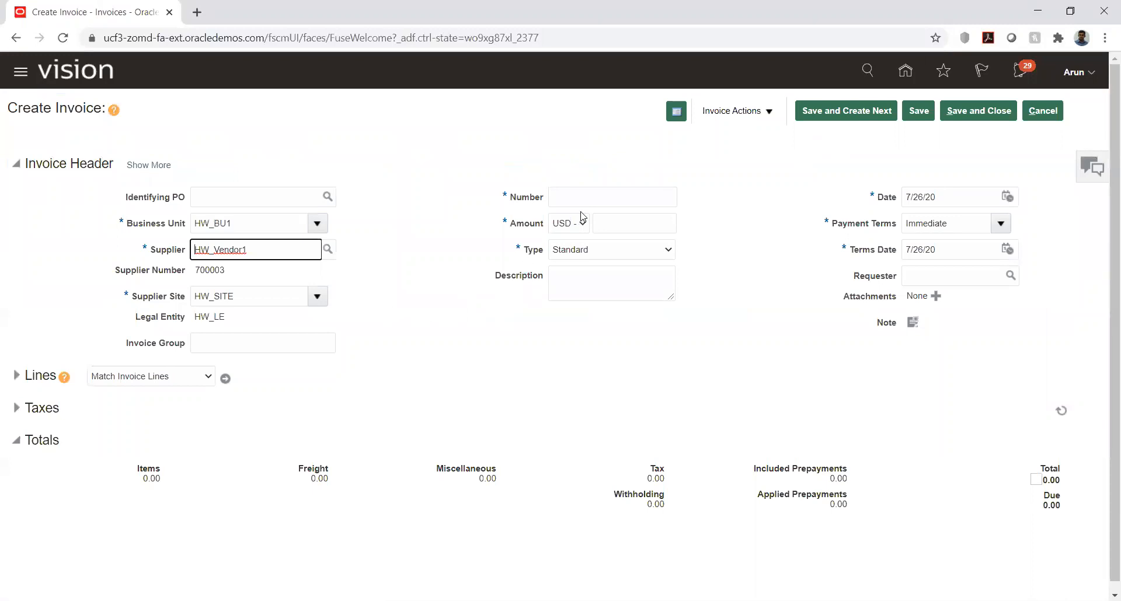
Step: Give the new invoice number PP-001, an amount of 20,000 USD and the type Prepayment
{"action": "left_click", "coordinate": [587, 198]}
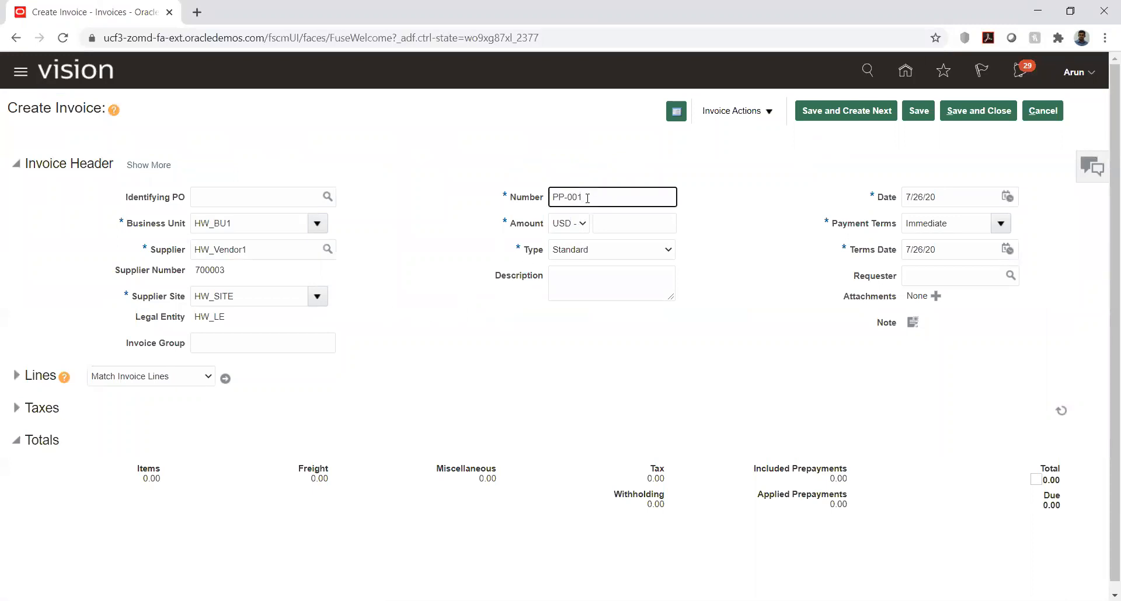
{"action": "left_click", "coordinate": [653, 218]}
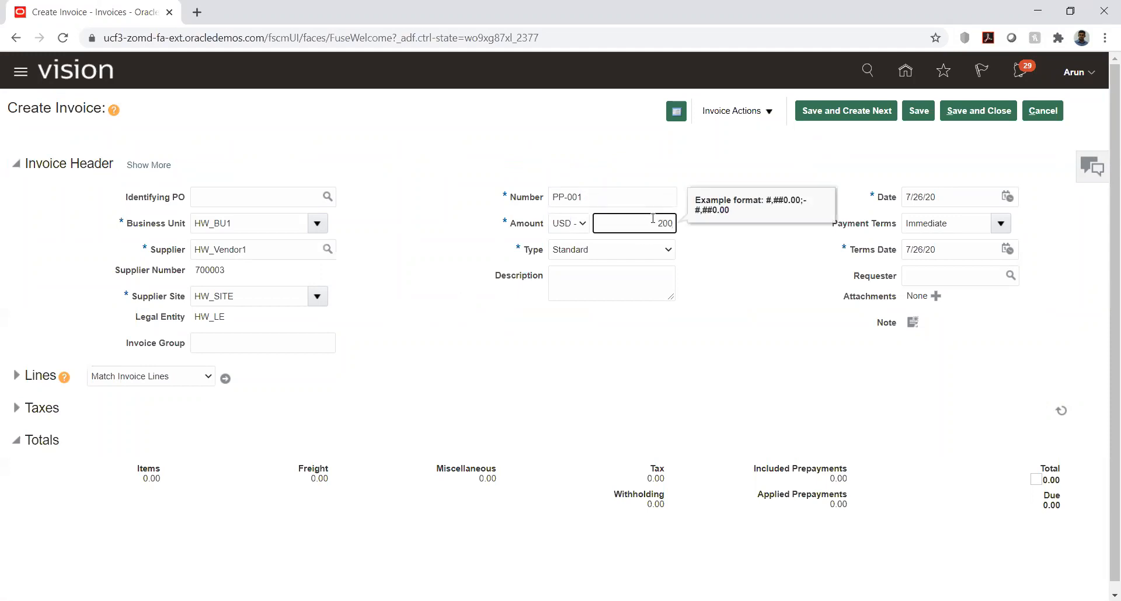
{"action": "key", "text": "Tab"}
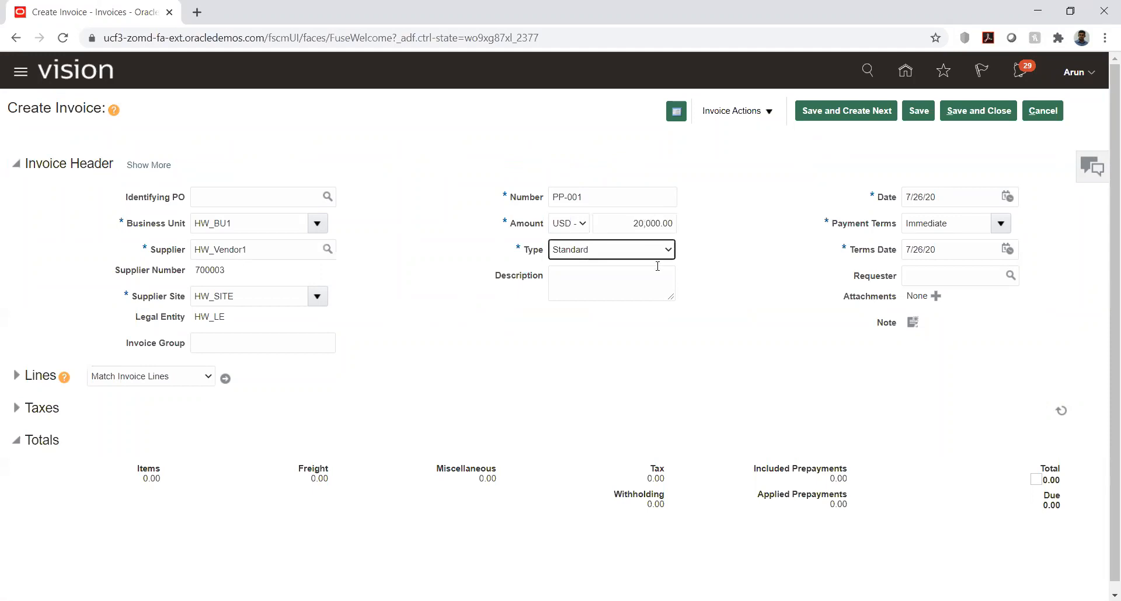
{"action": "left_click", "coordinate": [664, 257]}
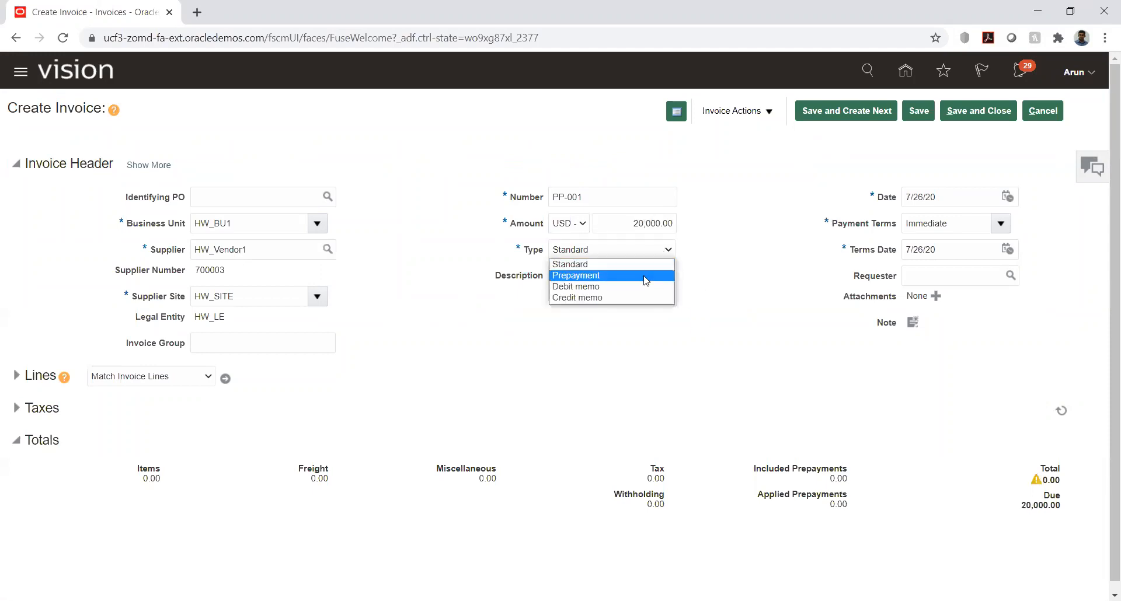
{"action": "left_click", "coordinate": [645, 276]}
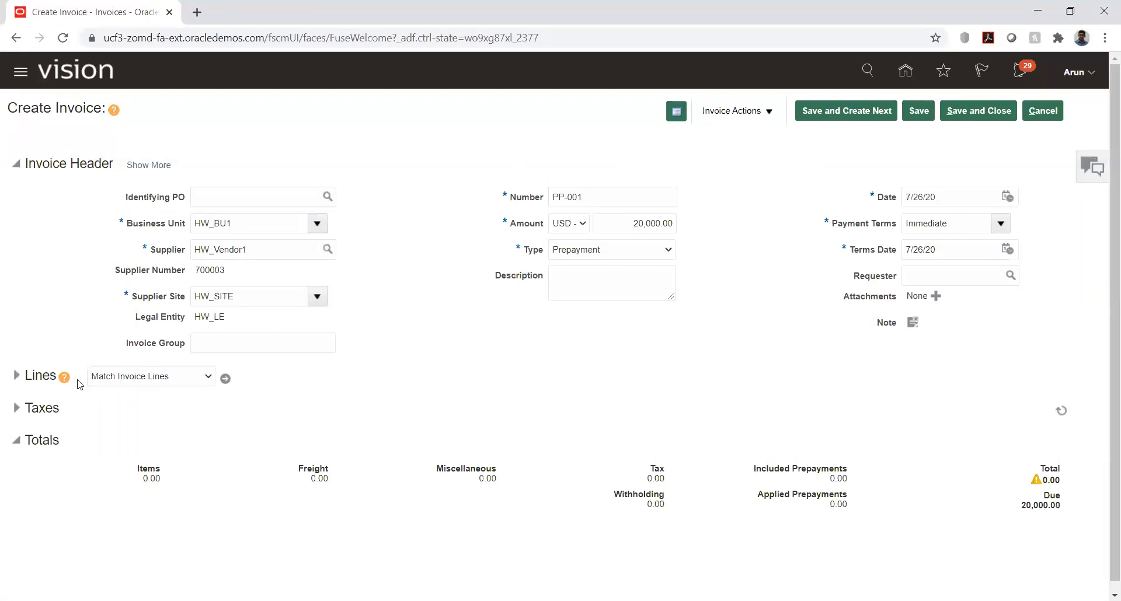
Step: Enter an amount of 20,000 on item line 1 of PP-001 and validate the invoice
{"action": "left_click", "coordinate": [17, 376]}
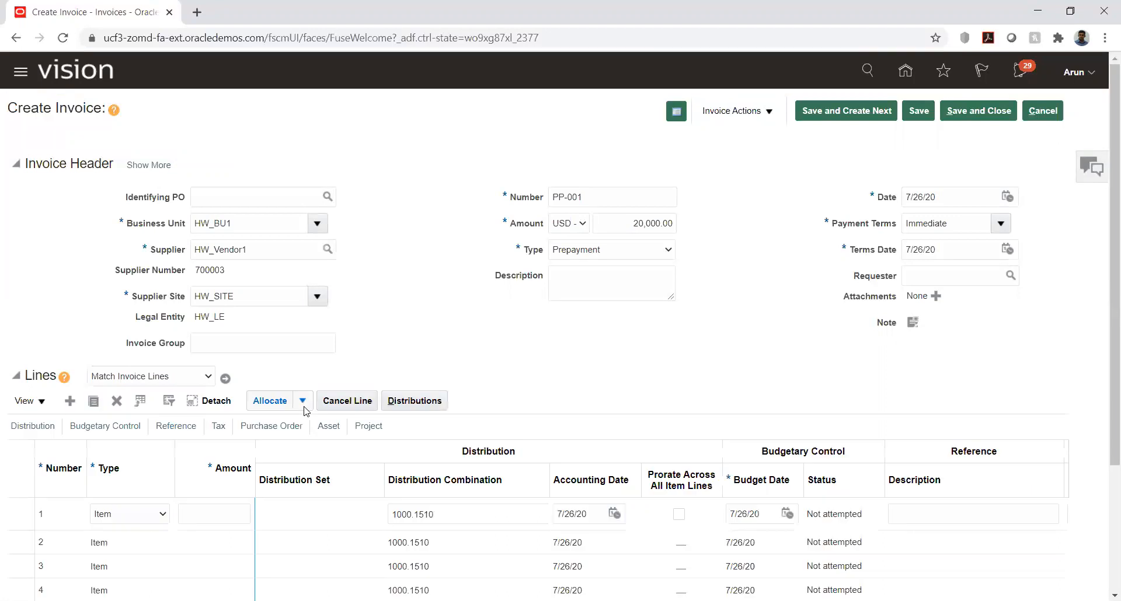
{"action": "left_click", "coordinate": [201, 516]}
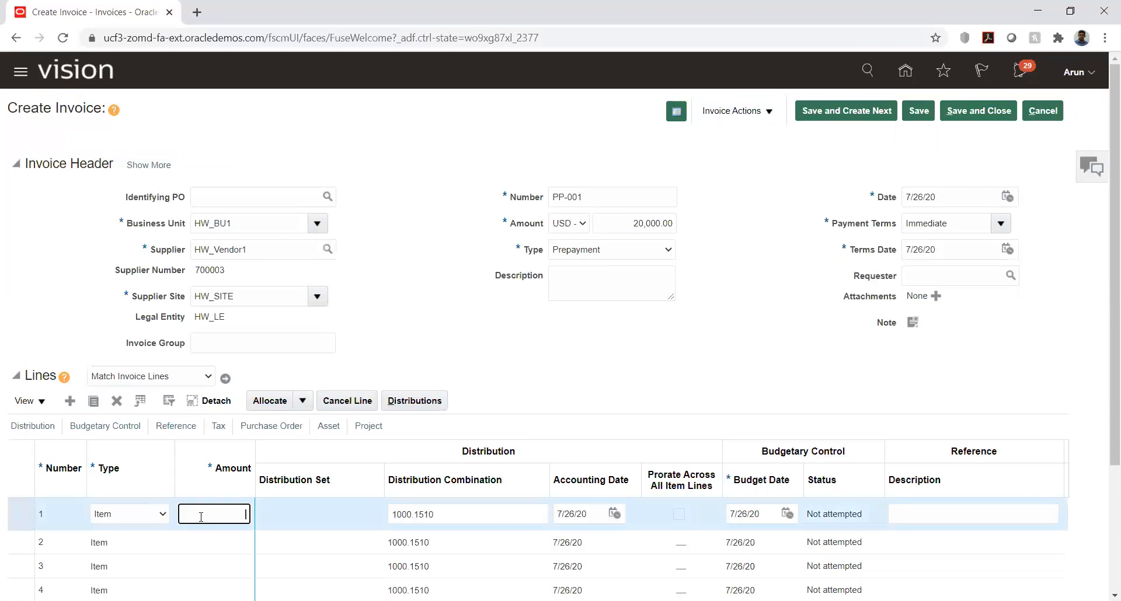
{"action": "type", "text": "20,0"}
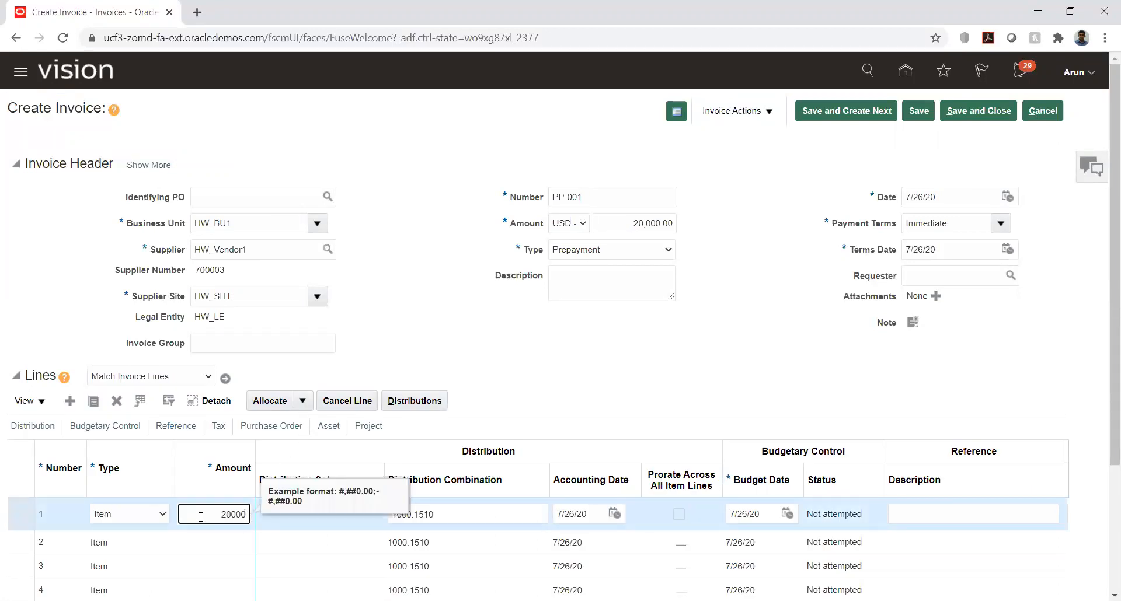
{"action": "type", "text": "00"}
{"action": "key", "text": "Tab"}
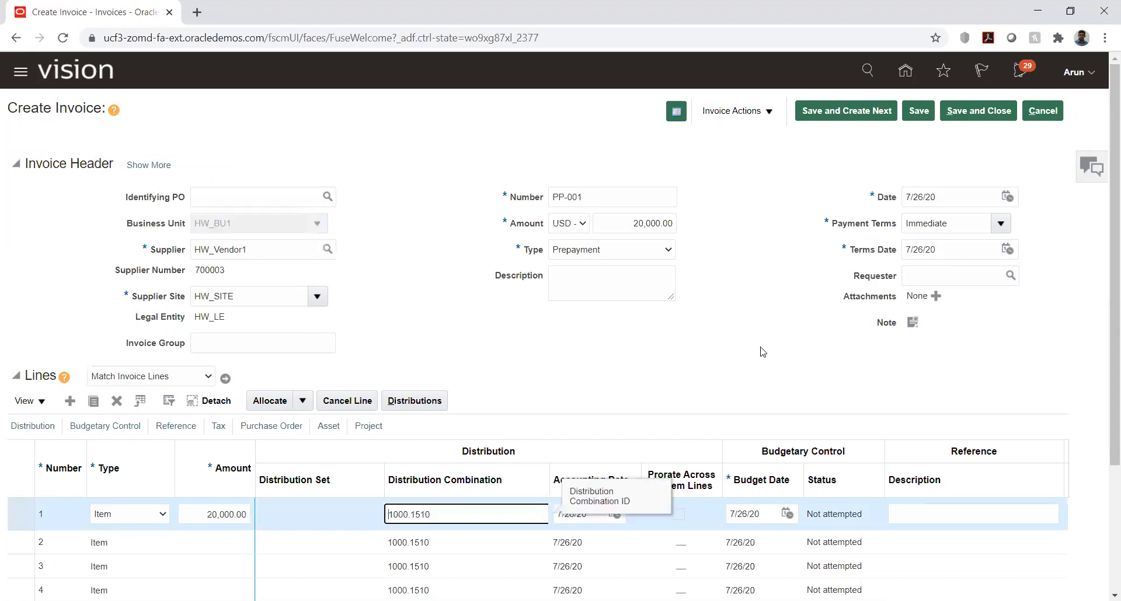
{"action": "left_click", "coordinate": [741, 113]}
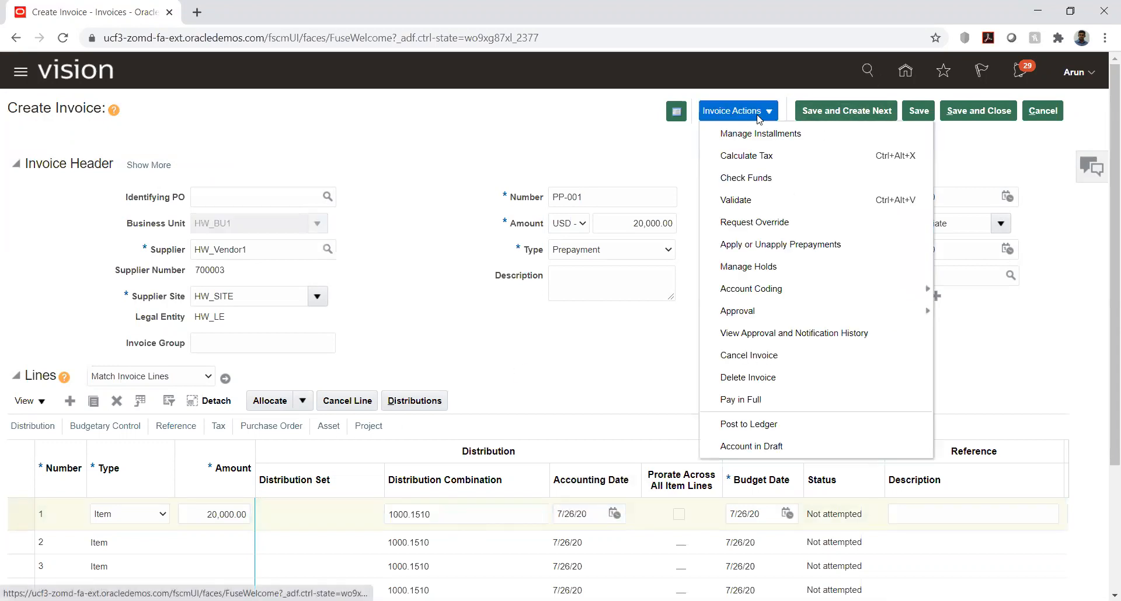
{"action": "left_click", "coordinate": [737, 199]}
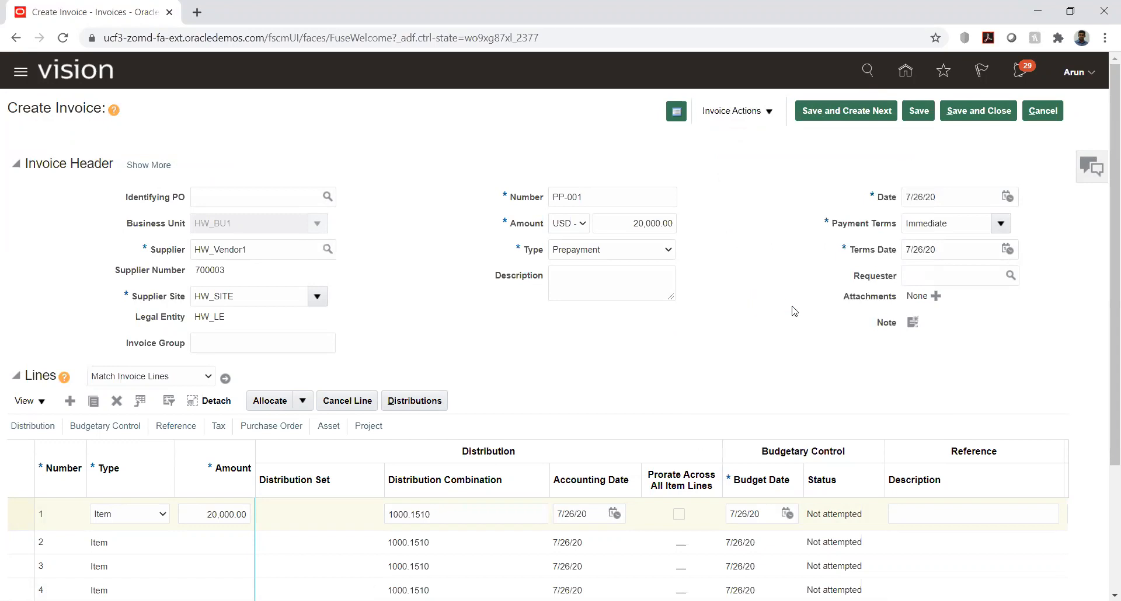
Step: Check the validation status of PP-001 and the reason for its system hold, leaving the holds unchanged
{"action": "left_click", "coordinate": [662, 117]}
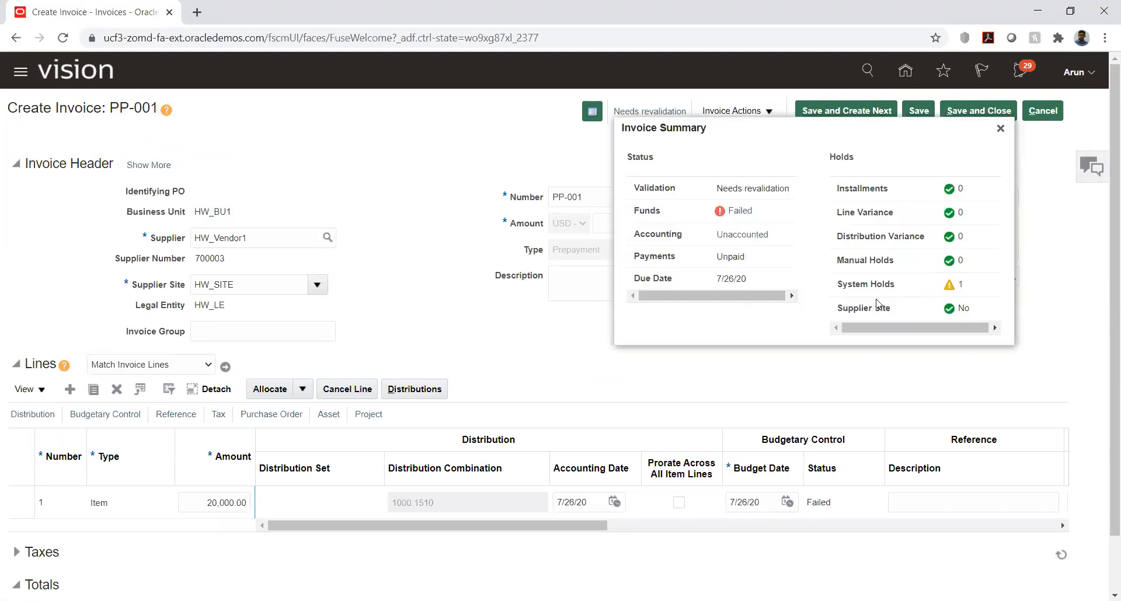
{"action": "left_click", "coordinate": [961, 284]}
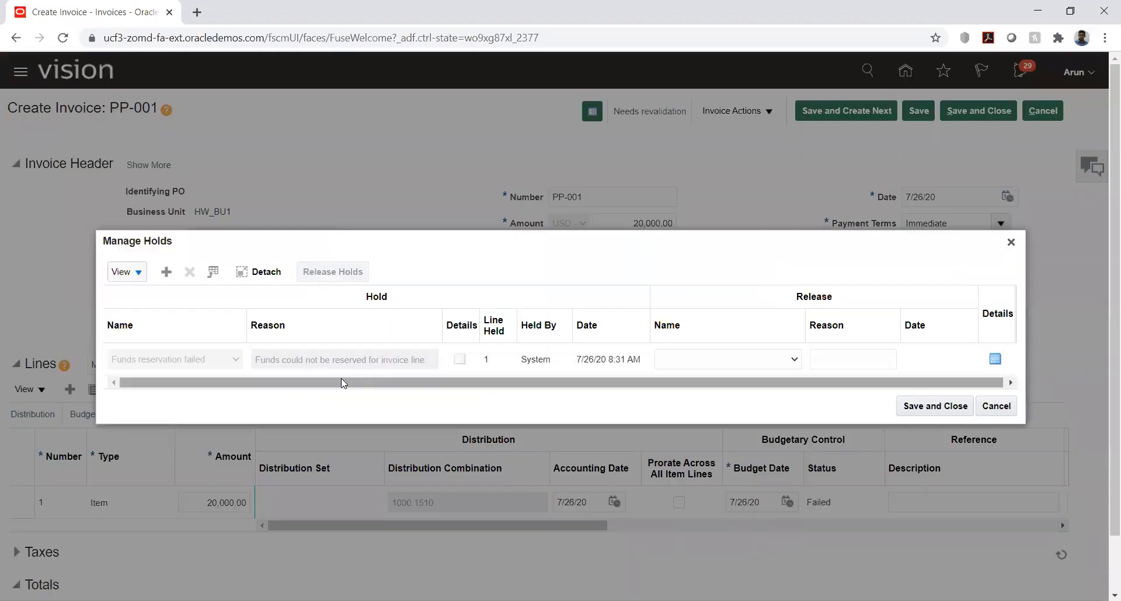
{"action": "left_click_drag", "start_coordinate": [341, 378], "coordinate": [478, 384]}
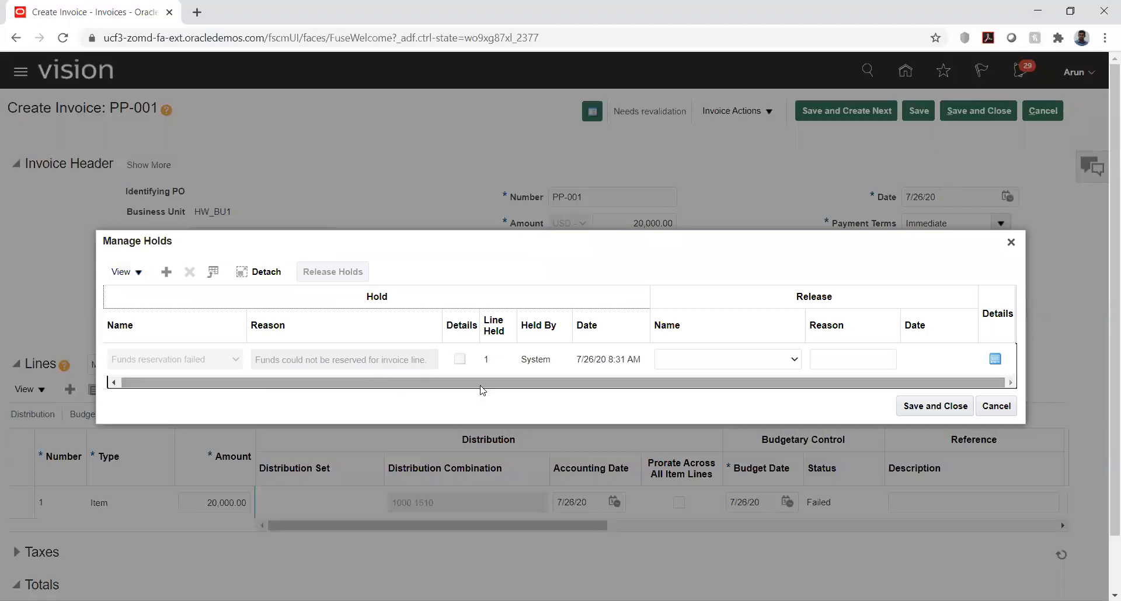
{"action": "left_click", "coordinate": [985, 407]}
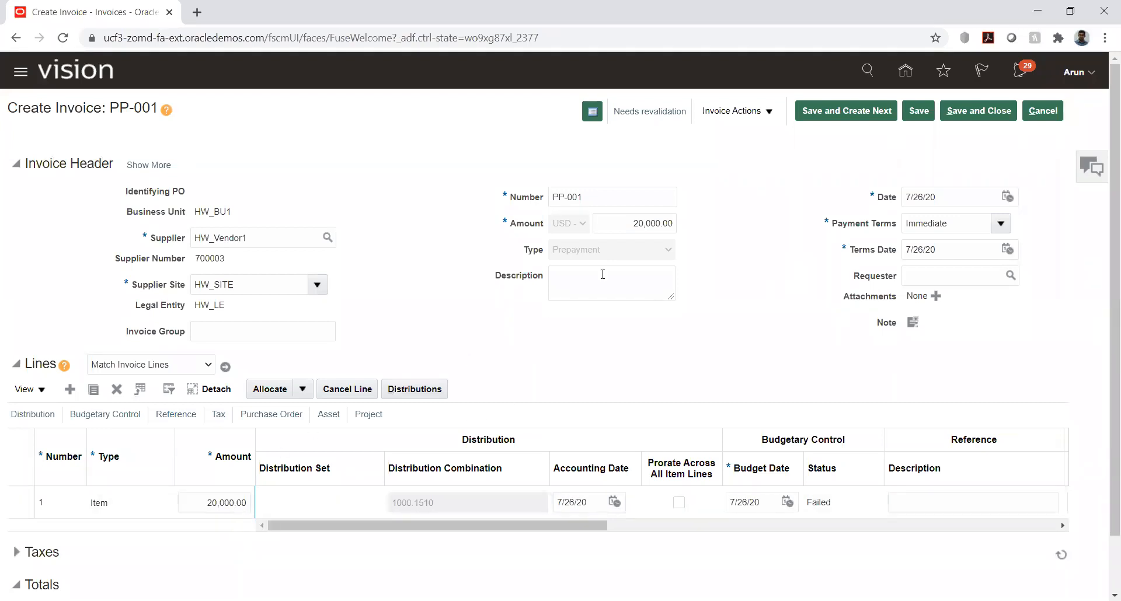
Step: Set both the header amount and the line 1 amount of PP-001 to 1,000
{"action": "double_click", "coordinate": [648, 223]}
{"action": "type", "text": "1,000"}
{"action": "key", "text": "Tab"}
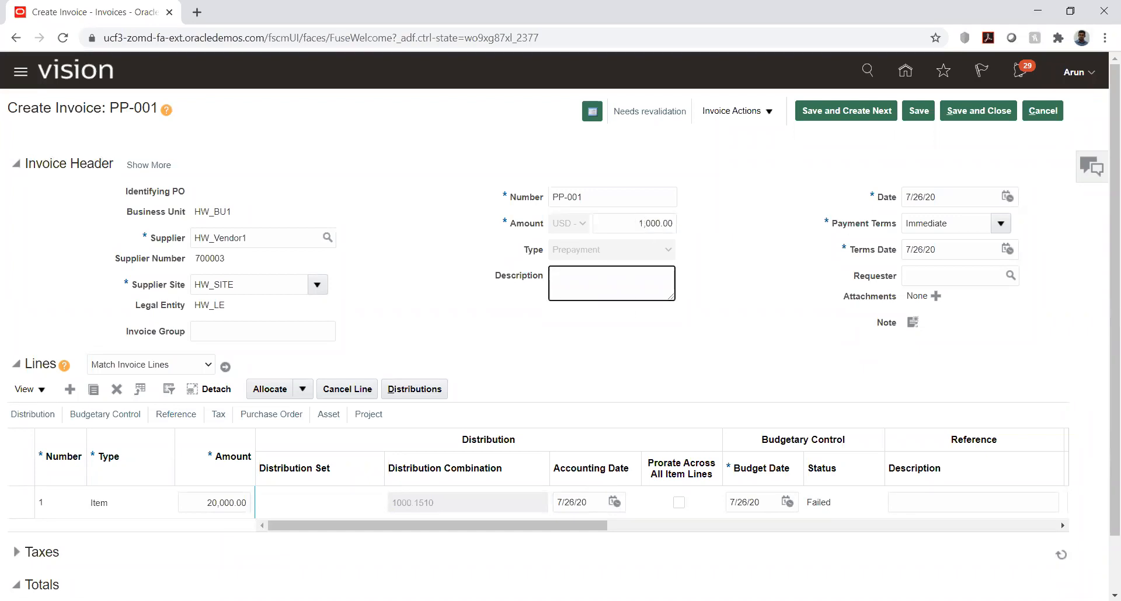
{"action": "double_click", "coordinate": [213, 502]}
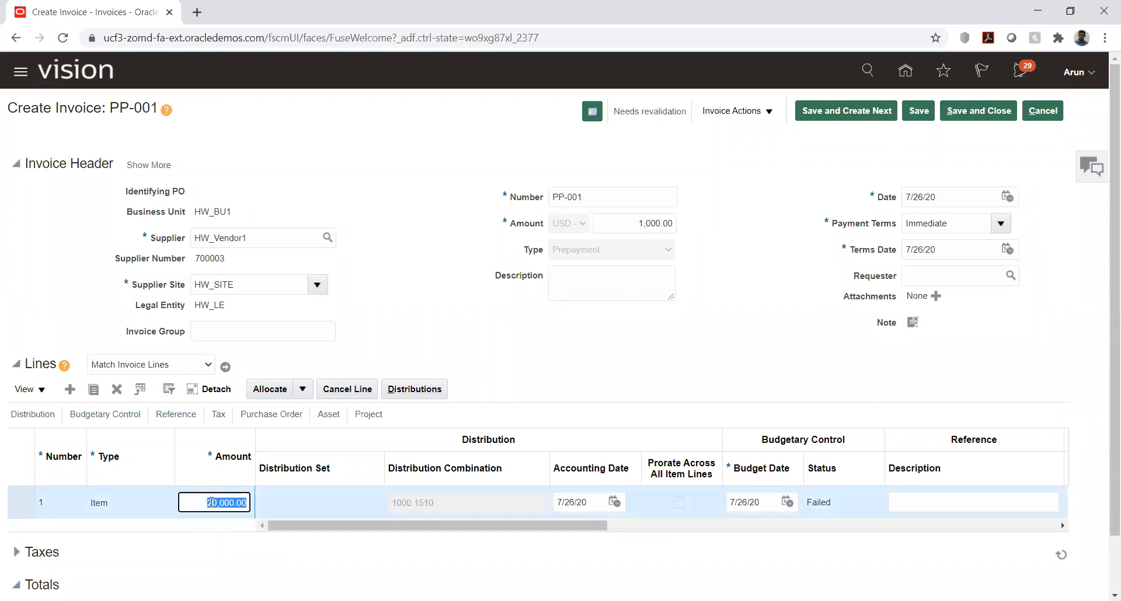
{"action": "type", "text": "1,00"}
{"action": "type", "text": "0"}
{"action": "key", "text": "Tab"}
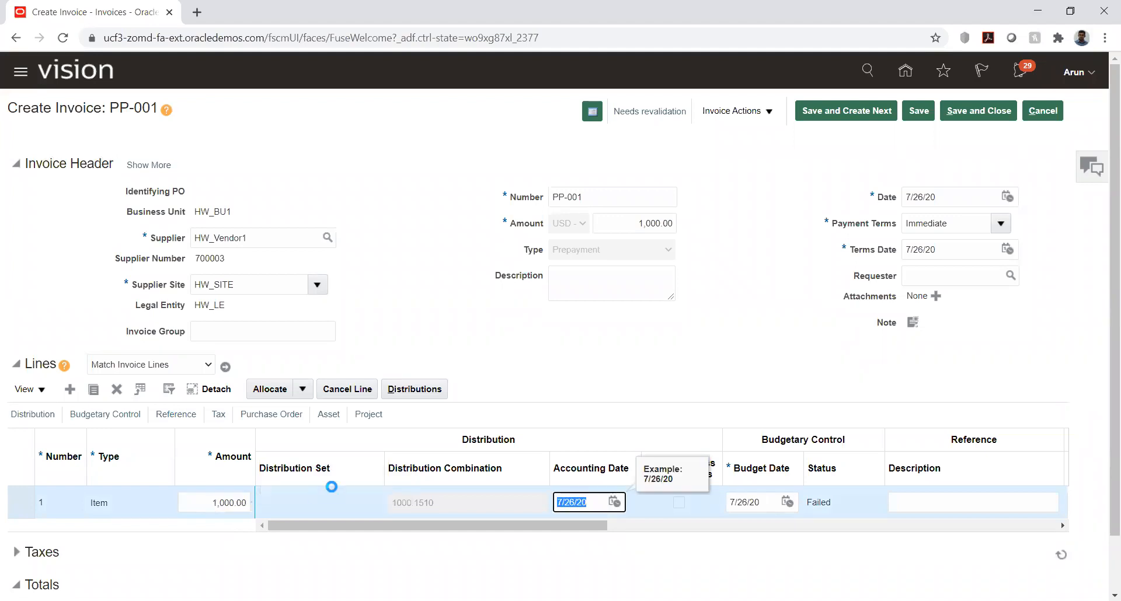
{"action": "left_click", "coordinate": [797, 215]}
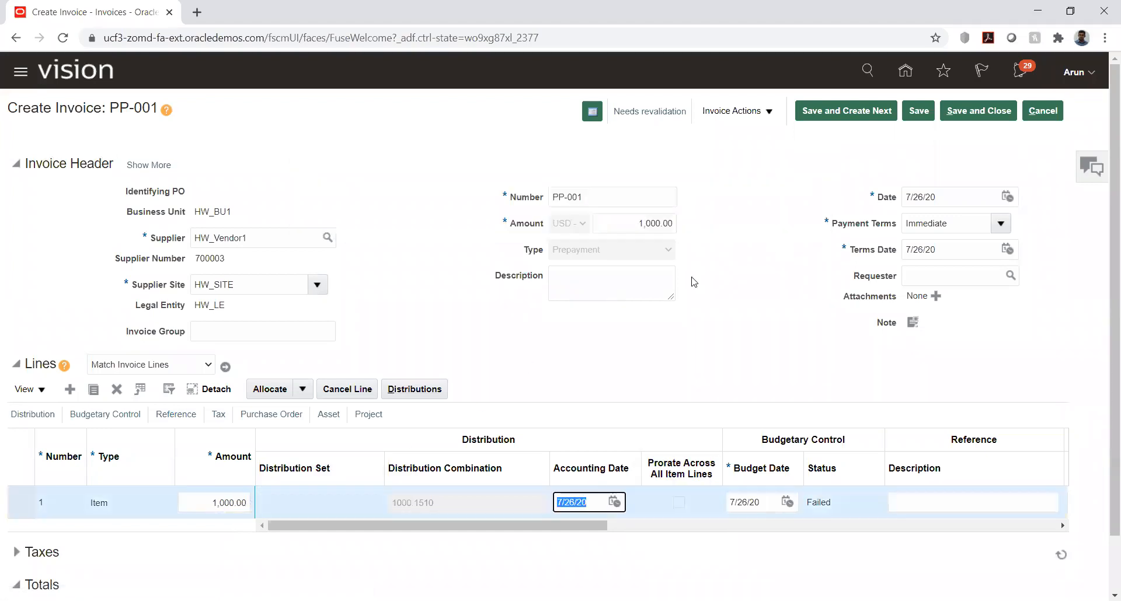
Step: Set the distribution amount for invoice line 1 to 1,000 and save the distributions
{"action": "left_click", "coordinate": [417, 391]}
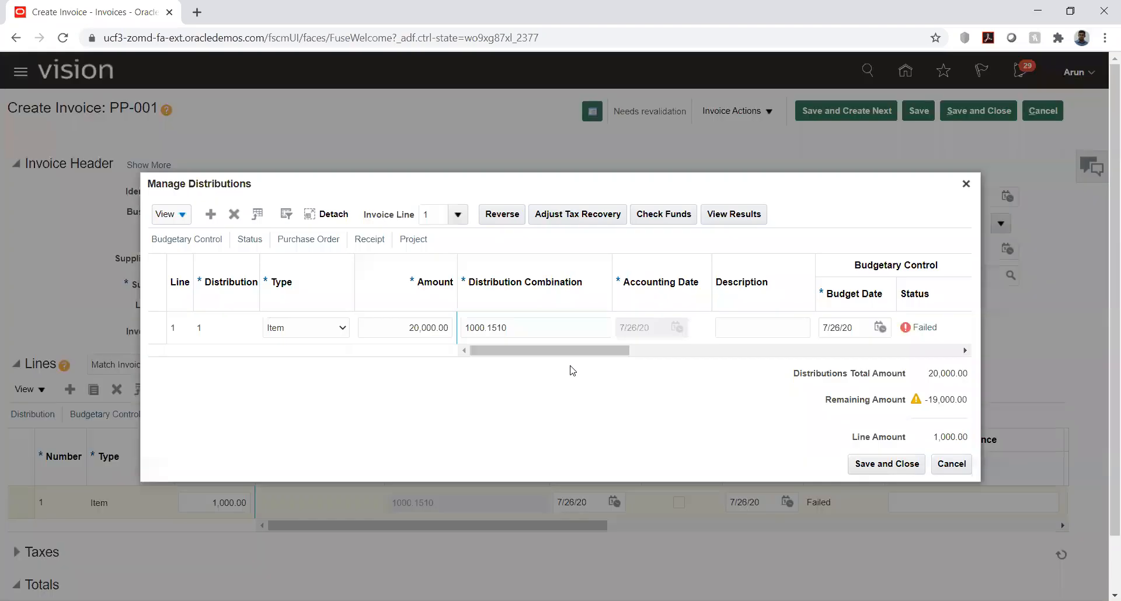
{"action": "left_click", "coordinate": [411, 325]}
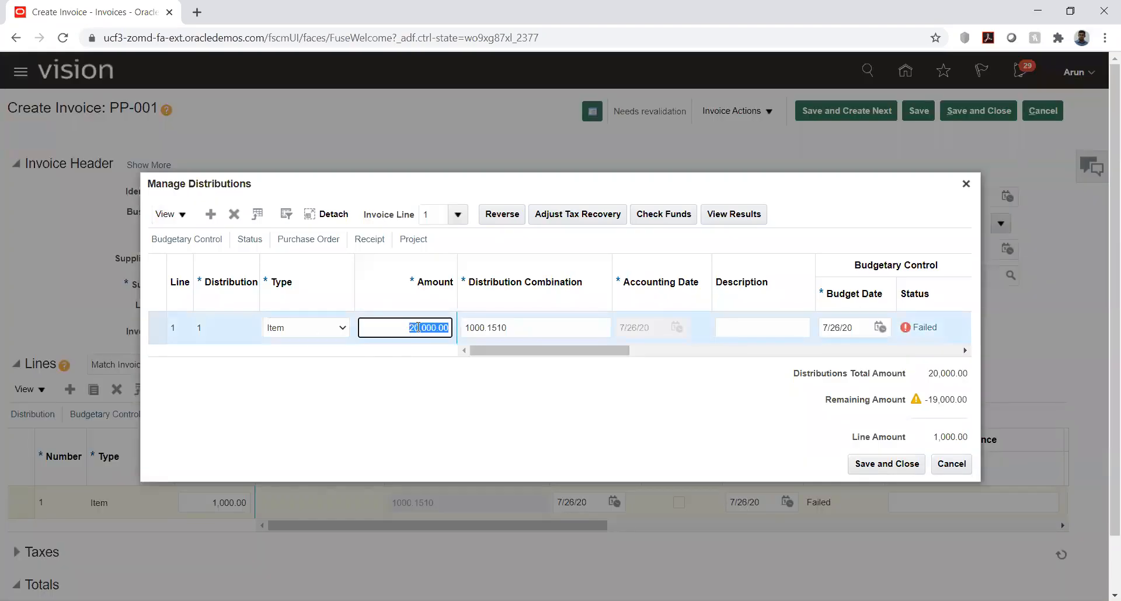
{"action": "type", "text": "1000"}
{"action": "key", "text": "Tab"}
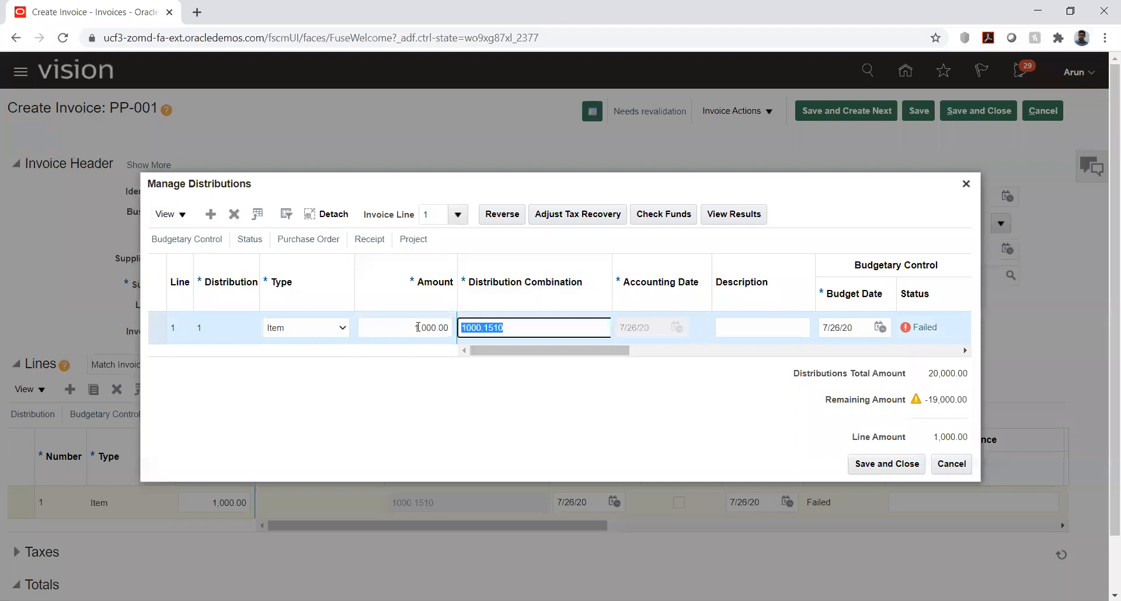
{"action": "left_click", "coordinate": [885, 464]}
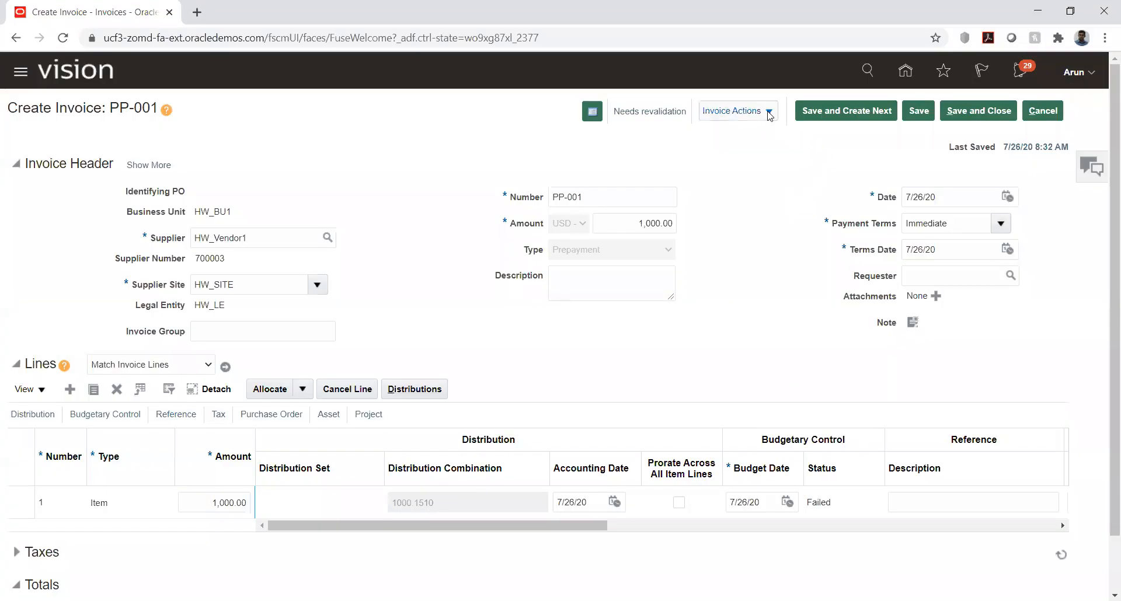
Step: Revalidate prepayment invoice PP-001 and check its status and holds summary, closing with the invoice saved
{"action": "left_click", "coordinate": [768, 113]}
{"action": "left_click", "coordinate": [753, 198]}
{"action": "left_click", "coordinate": [649, 111]}
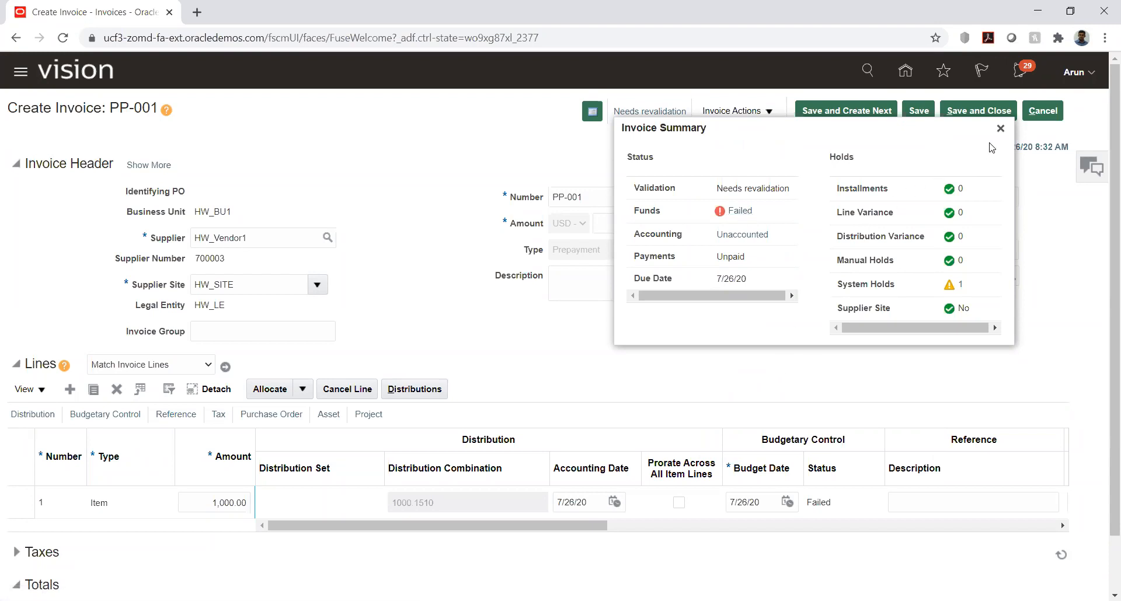
{"action": "left_click", "coordinate": [1000, 128]}
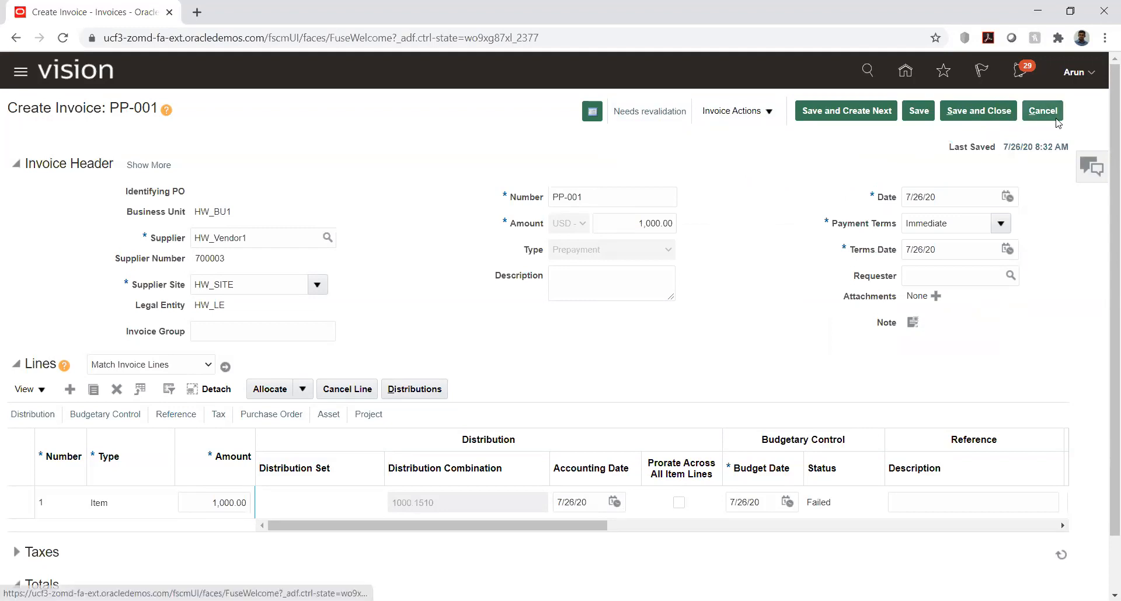
{"action": "left_click", "coordinate": [993, 111]}
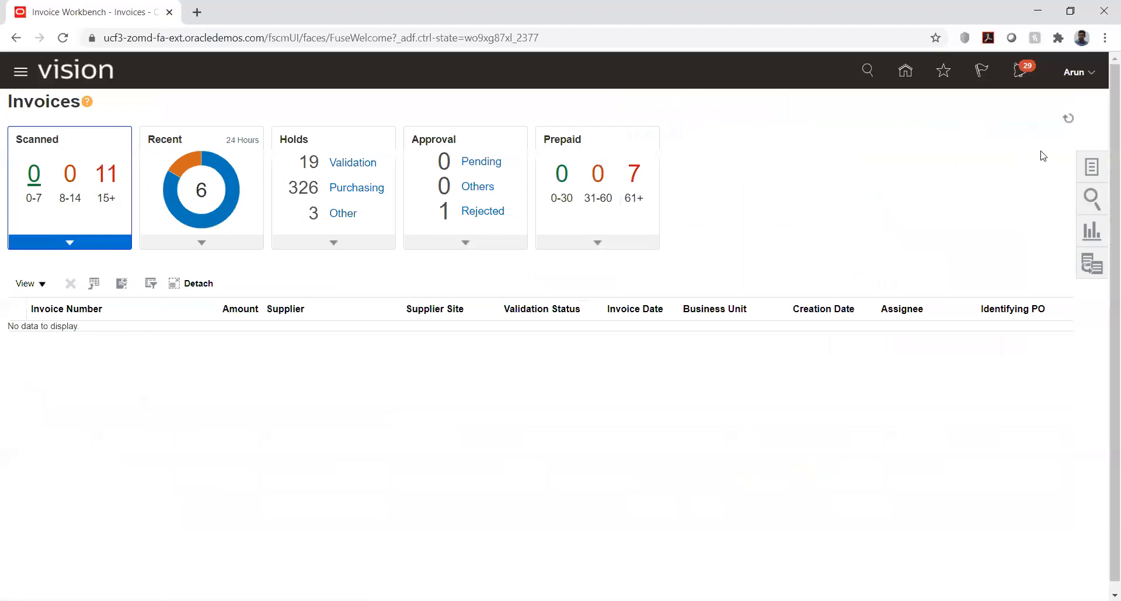
Step: In Budgetary Control, create a budget entry spreadsheet for control budget HW_Budhet covering periods PRD_01-01 to PRD_02-01
{"action": "left_click", "coordinate": [904, 71]}
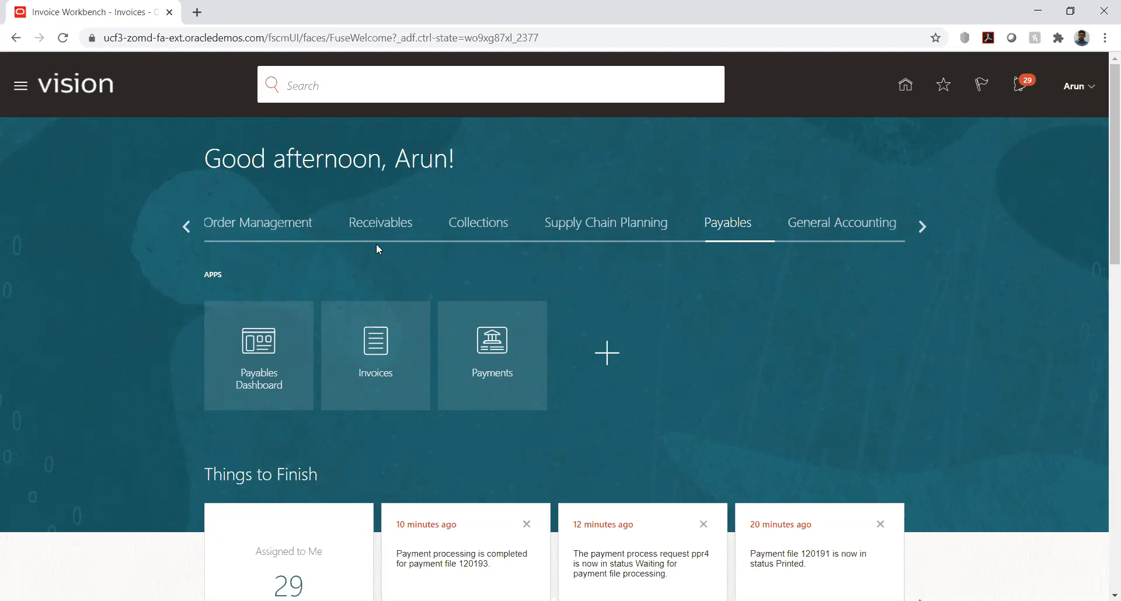
{"action": "left_click", "coordinate": [920, 228]}
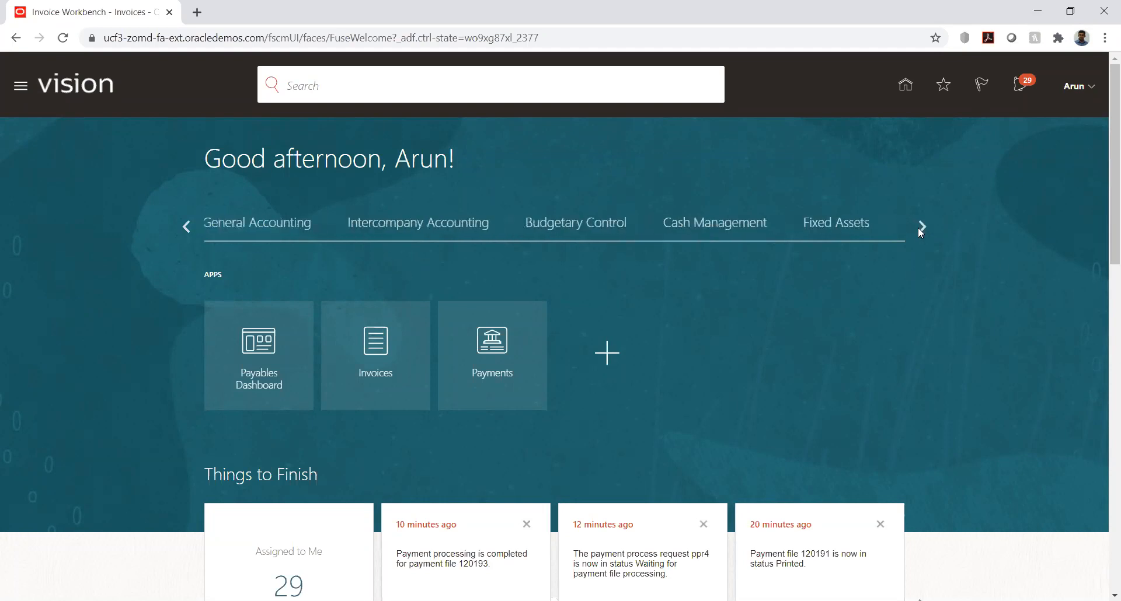
{"action": "left_click", "coordinate": [551, 227]}
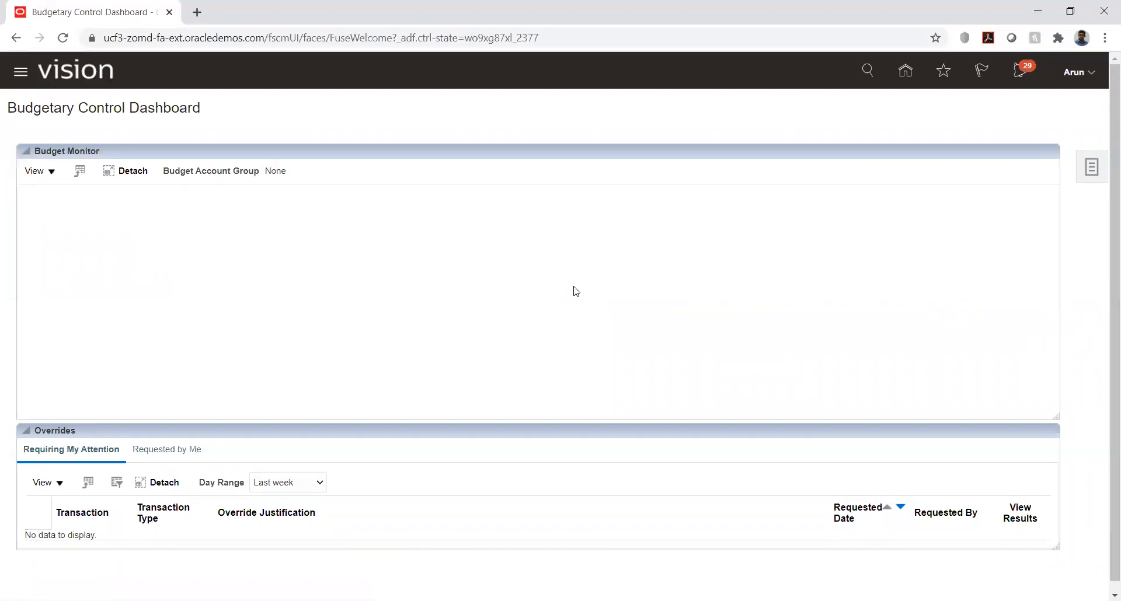
{"action": "left_click", "coordinate": [1091, 167]}
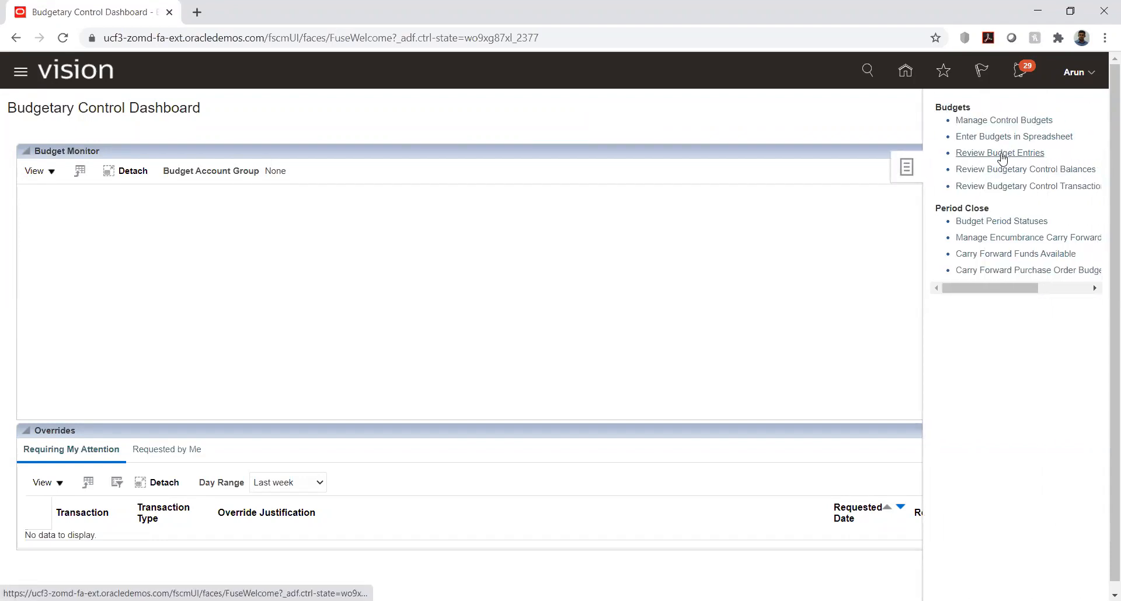
{"action": "left_click", "coordinate": [1000, 136]}
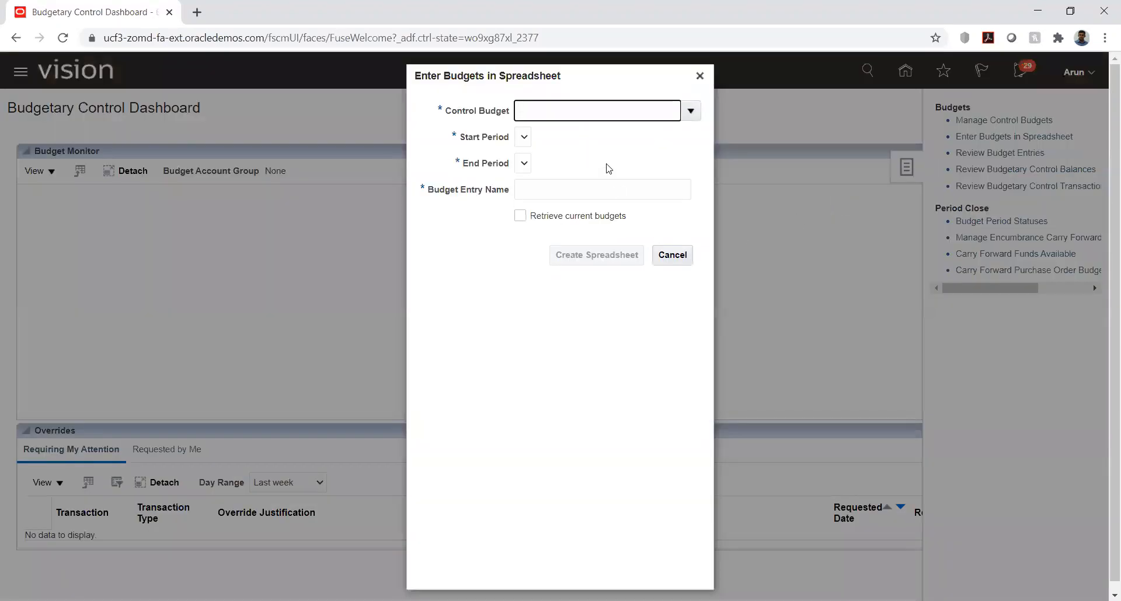
{"action": "left_click", "coordinate": [689, 113]}
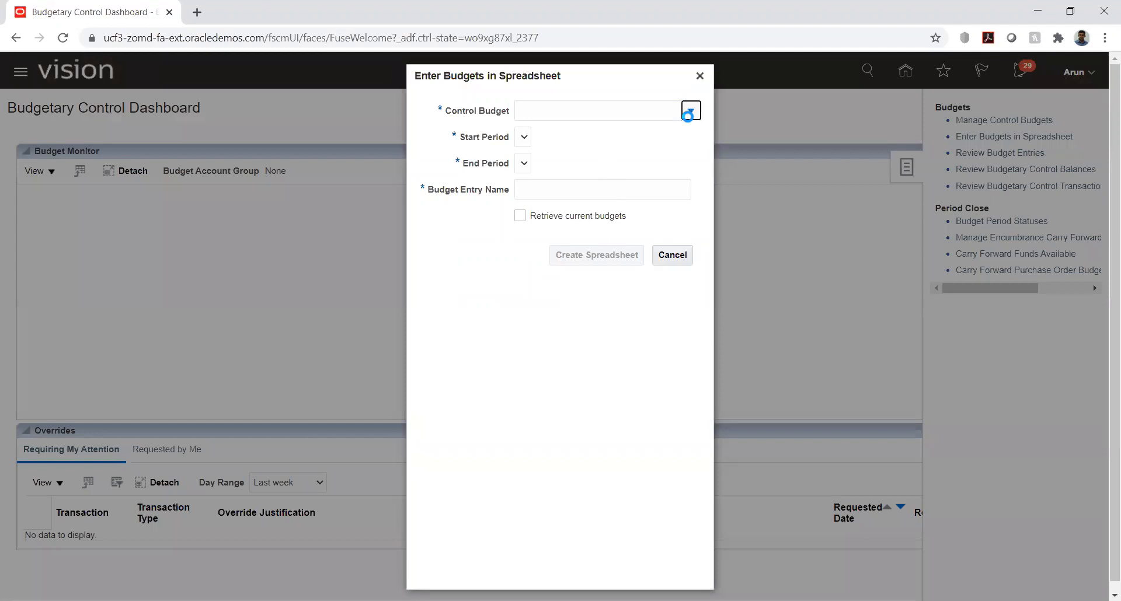
{"action": "left_click", "coordinate": [547, 133]}
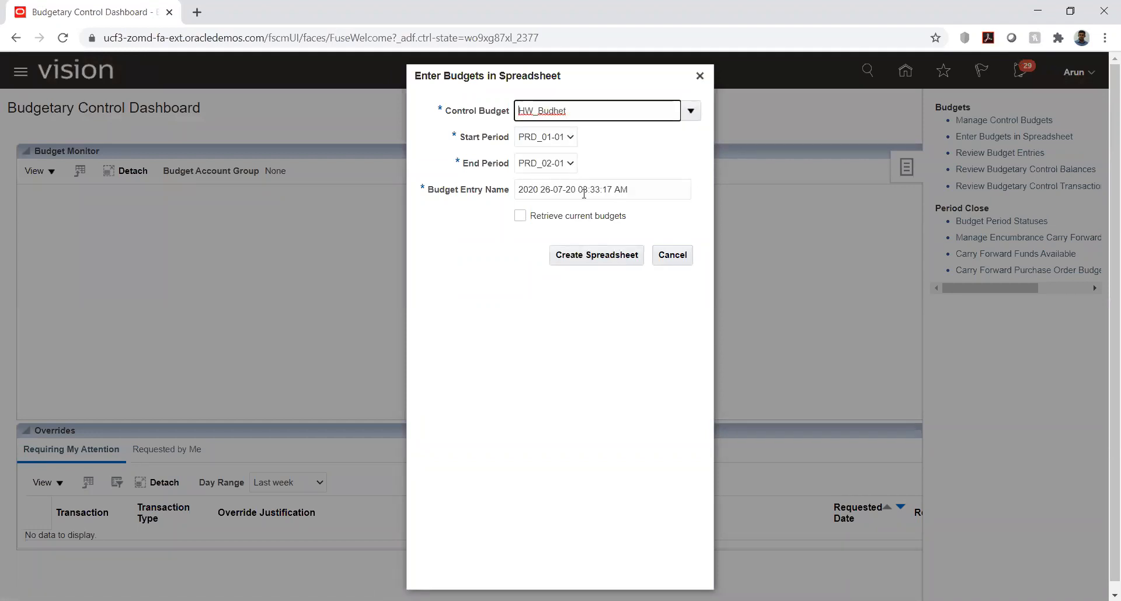
{"action": "left_click", "coordinate": [581, 257]}
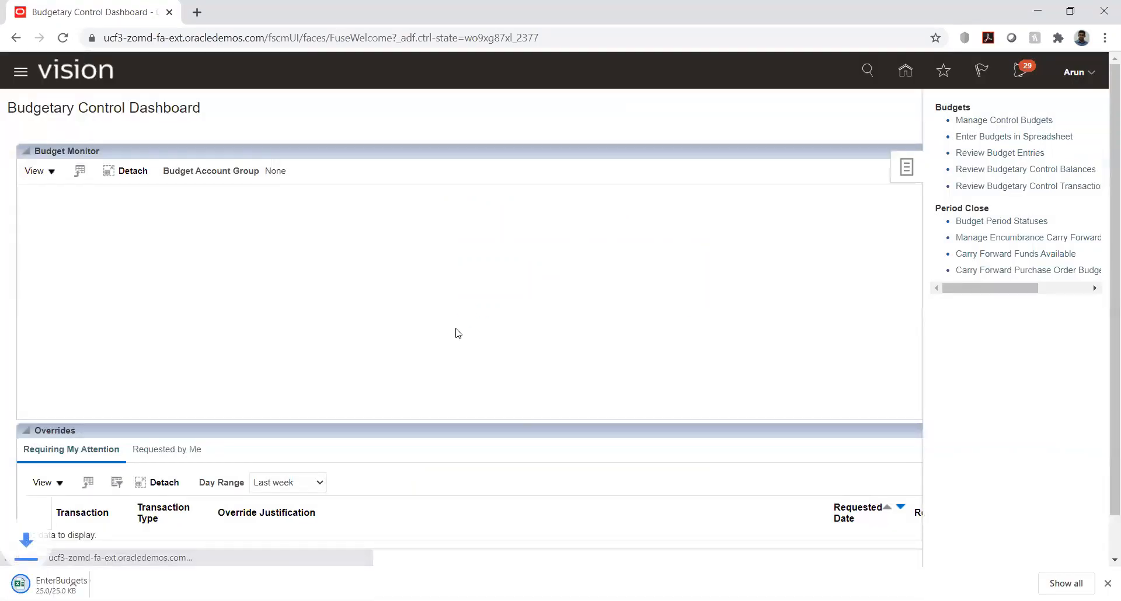
Step: Return to the Payables invoices and search for invoice number PP001
{"action": "left_click", "coordinate": [905, 70]}
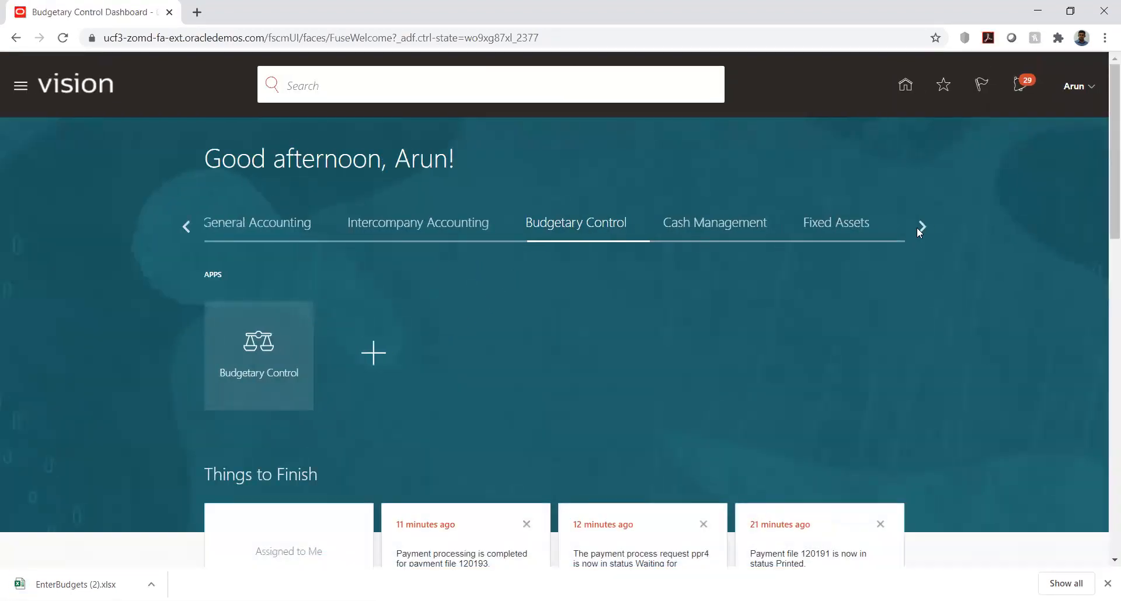
{"action": "left_click", "coordinate": [918, 227]}
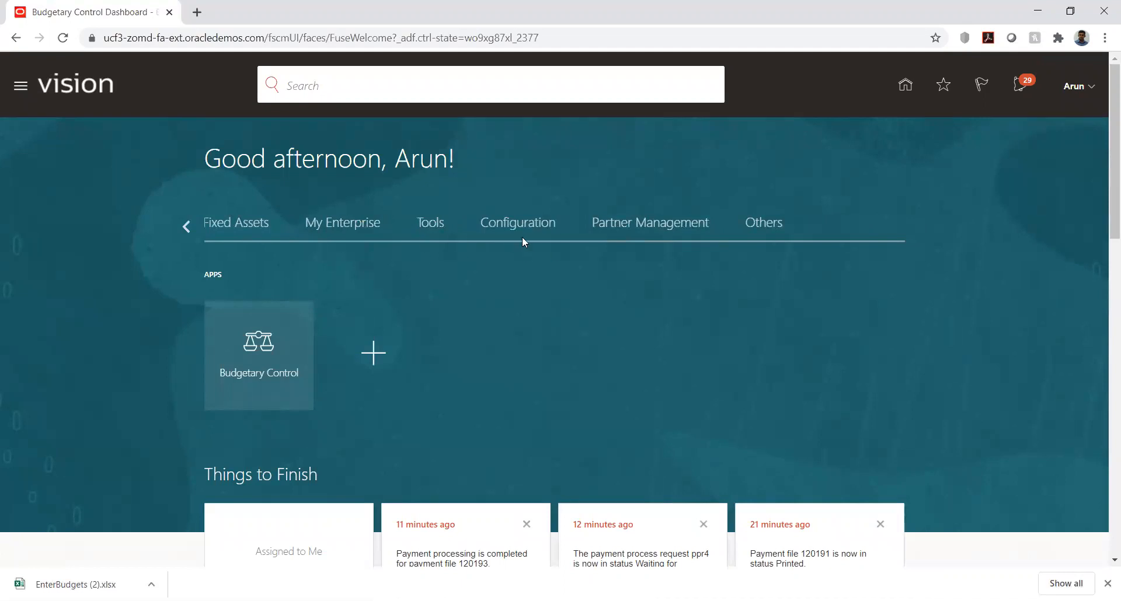
{"action": "left_click", "coordinate": [183, 225]}
{"action": "left_click", "coordinate": [183, 225]}
{"action": "left_click", "coordinate": [738, 227]}
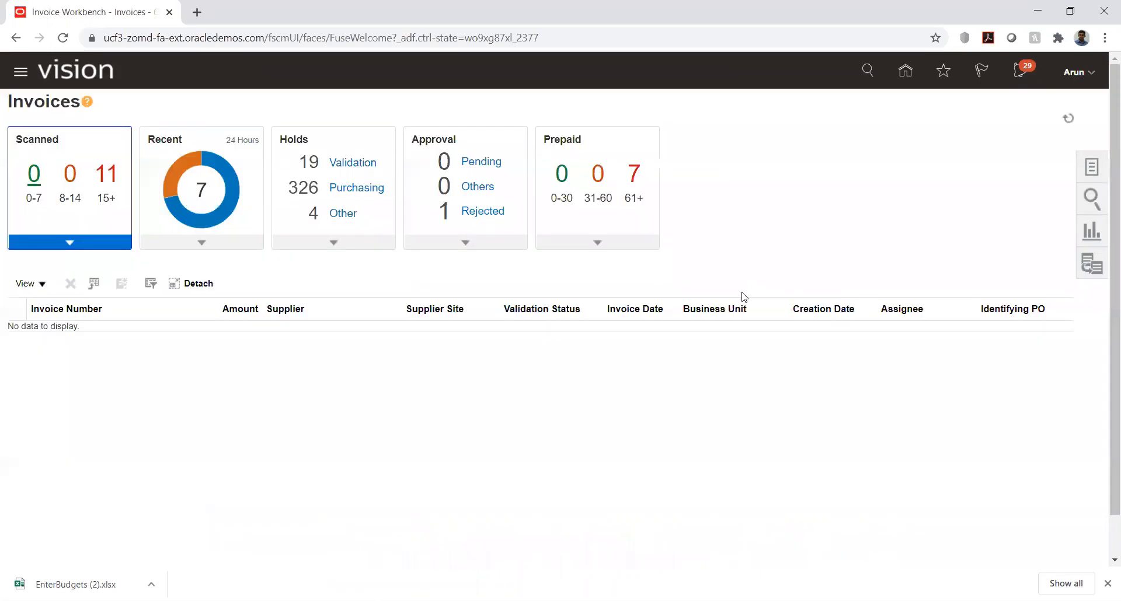
{"action": "left_click", "coordinate": [1090, 198]}
{"action": "left_click", "coordinate": [1003, 170]}
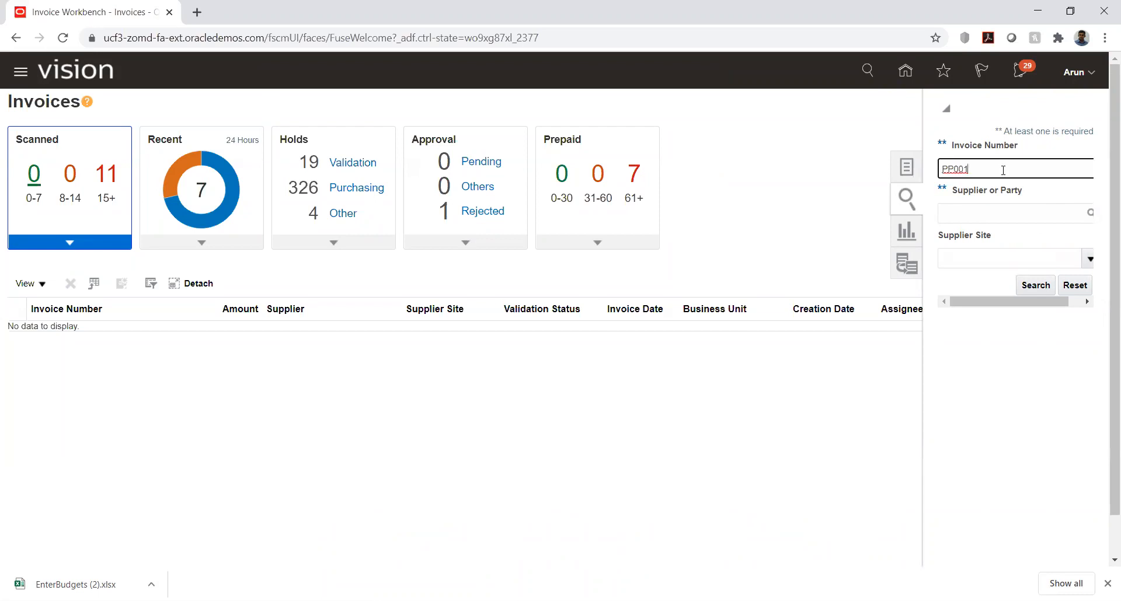
{"action": "left_click", "coordinate": [1036, 286]}
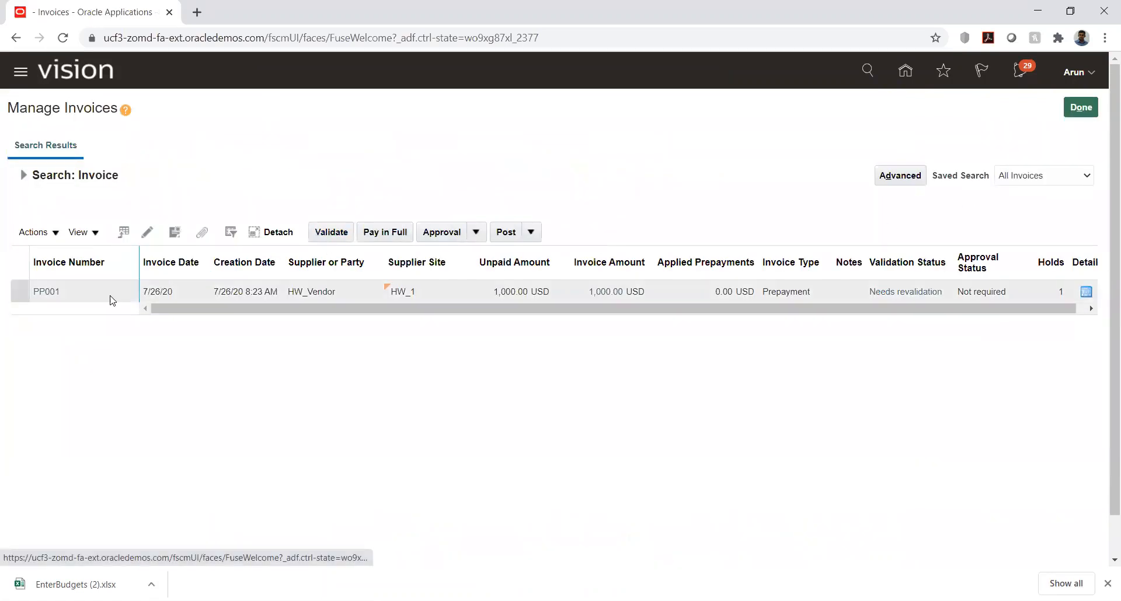
Step: Open the details of invoice PP001 and review its item lines
{"action": "left_click", "coordinate": [44, 292]}
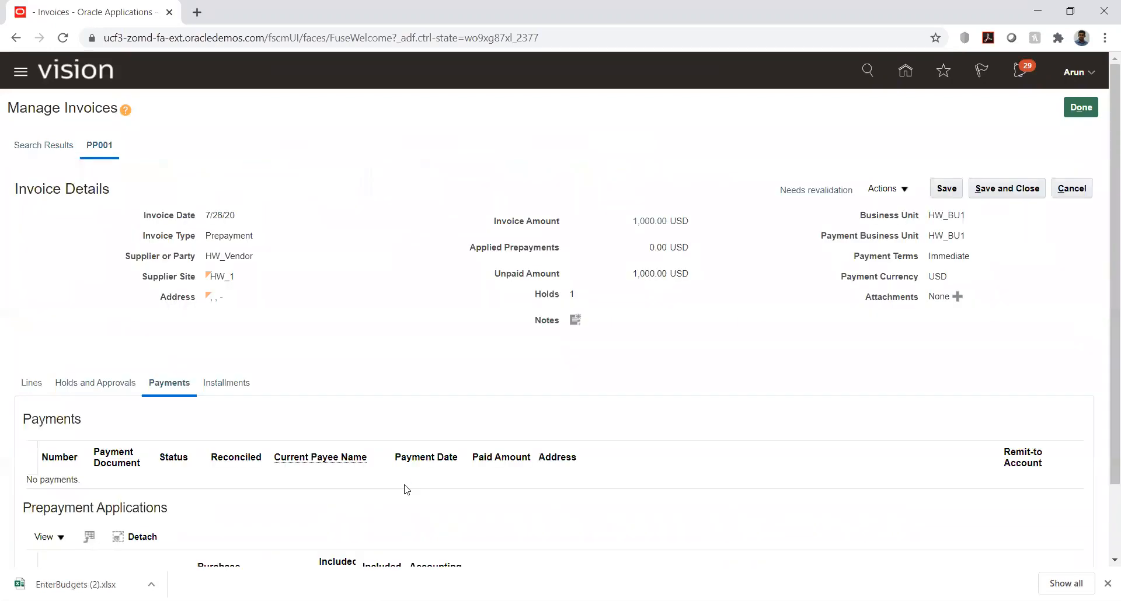
{"action": "left_click", "coordinate": [32, 383]}
{"action": "scroll", "coordinate": [361, 253], "scroll_direction": "down", "scroll_amount": 4}
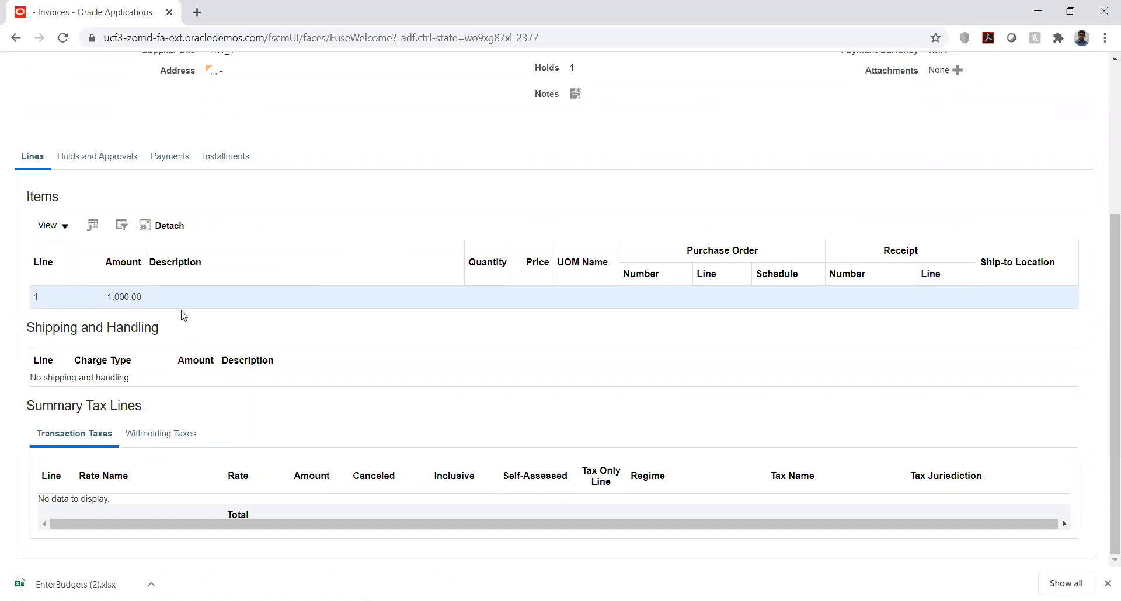
{"action": "scroll", "coordinate": [680, 168], "scroll_direction": "up", "scroll_amount": 4}
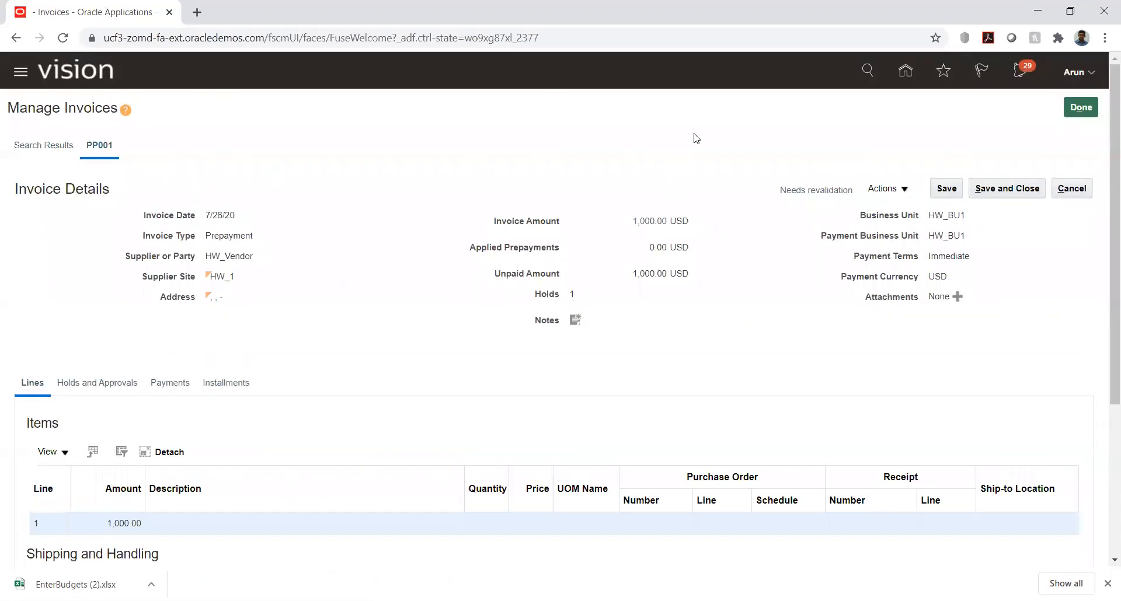
Step: Open invoice PP001 for editing and examine line 1's distribution combination and budgetary control status
{"action": "left_click", "coordinate": [905, 192]}
{"action": "left_click", "coordinate": [882, 211]}
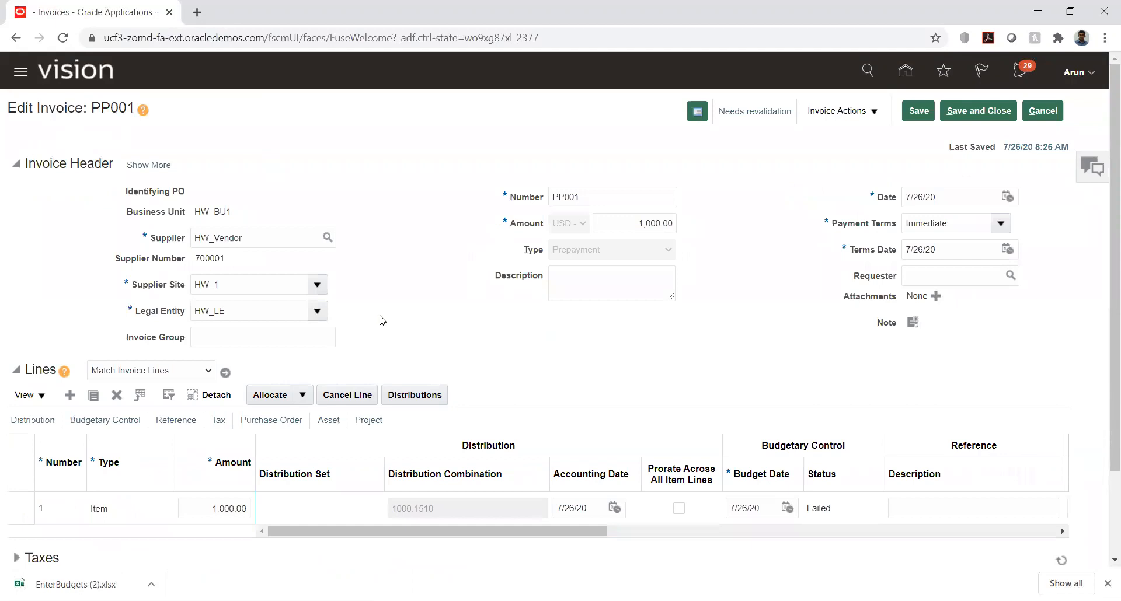
{"action": "scroll", "coordinate": [382, 320], "scroll_direction": "down", "scroll_amount": 2}
{"action": "left_click", "coordinate": [452, 438]}
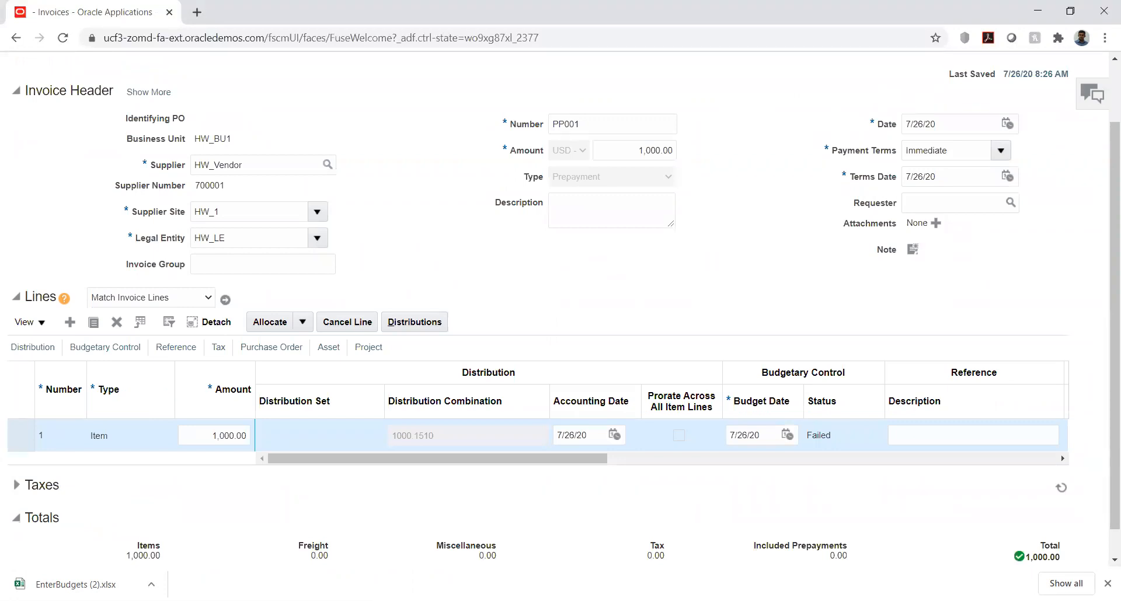
Step: Open the downloaded budget spreadsheet EnterBudgets (2).xlsx
{"action": "left_click", "coordinate": [88, 585]}
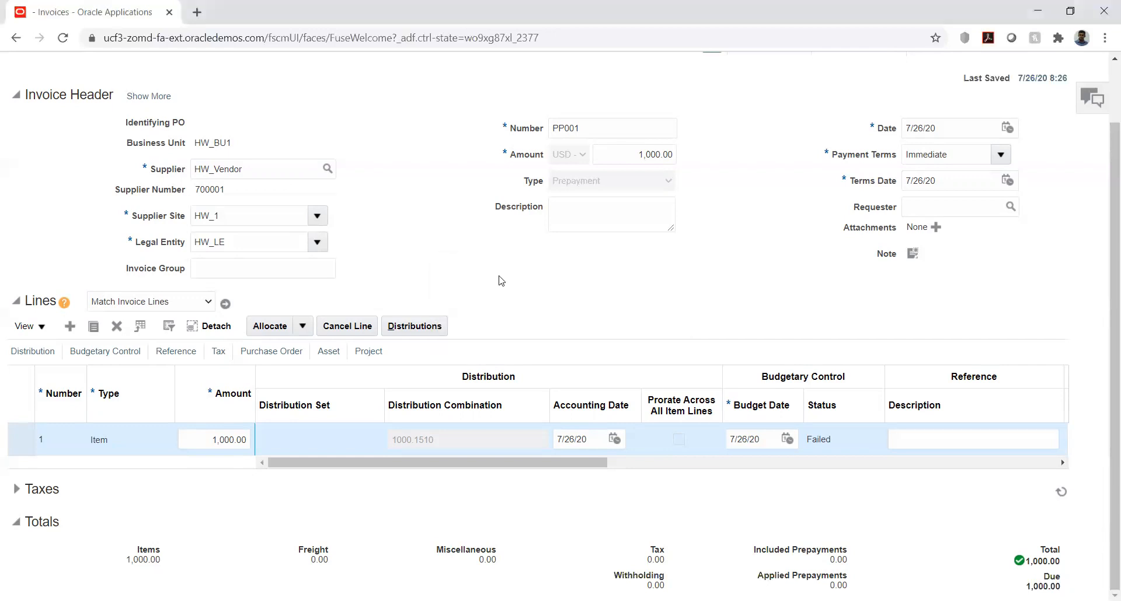
Step: Leave invoice PP001 and open the Review Budget Entries task in Budgetary Control
{"action": "scroll", "coordinate": [1034, 264], "scroll_direction": "up", "scroll_amount": 1}
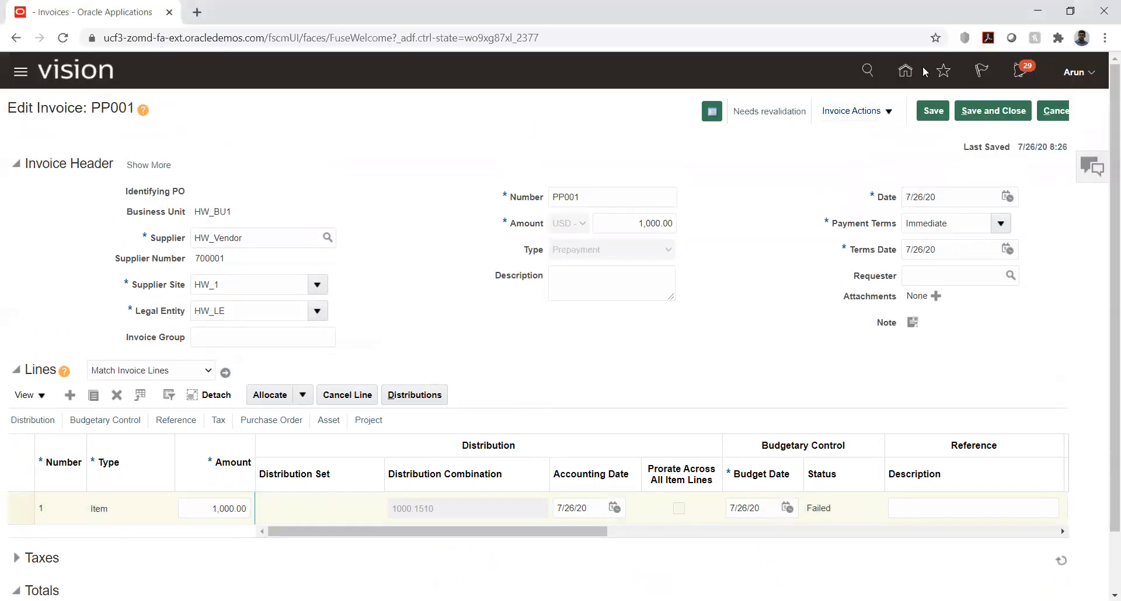
{"action": "left_click", "coordinate": [906, 71]}
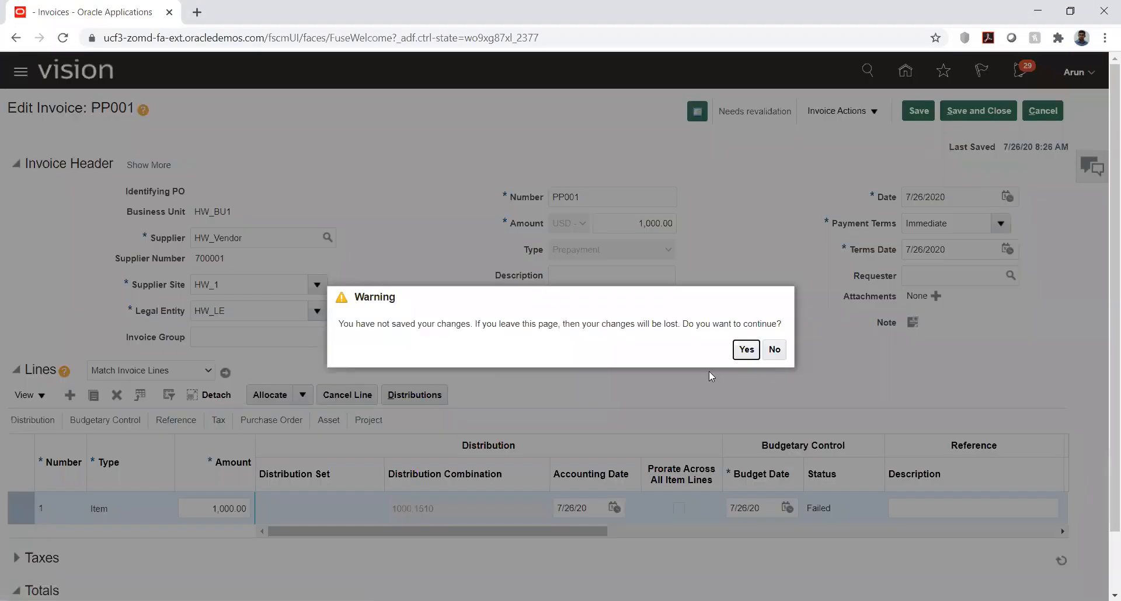
{"action": "left_click", "coordinate": [746, 349]}
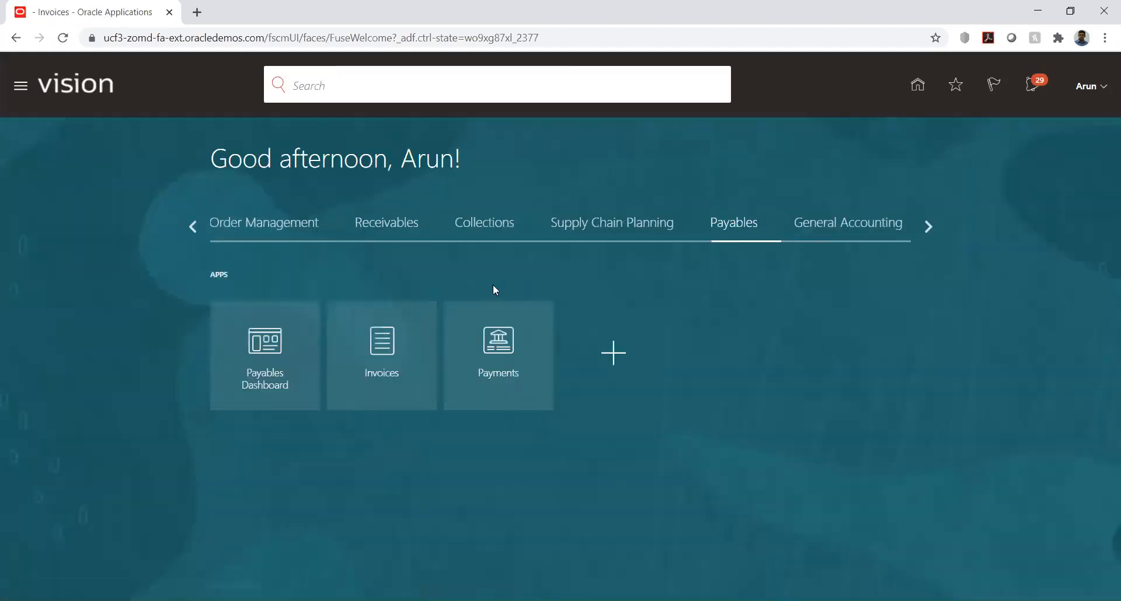
{"action": "left_click", "coordinate": [920, 226]}
{"action": "left_click", "coordinate": [610, 229]}
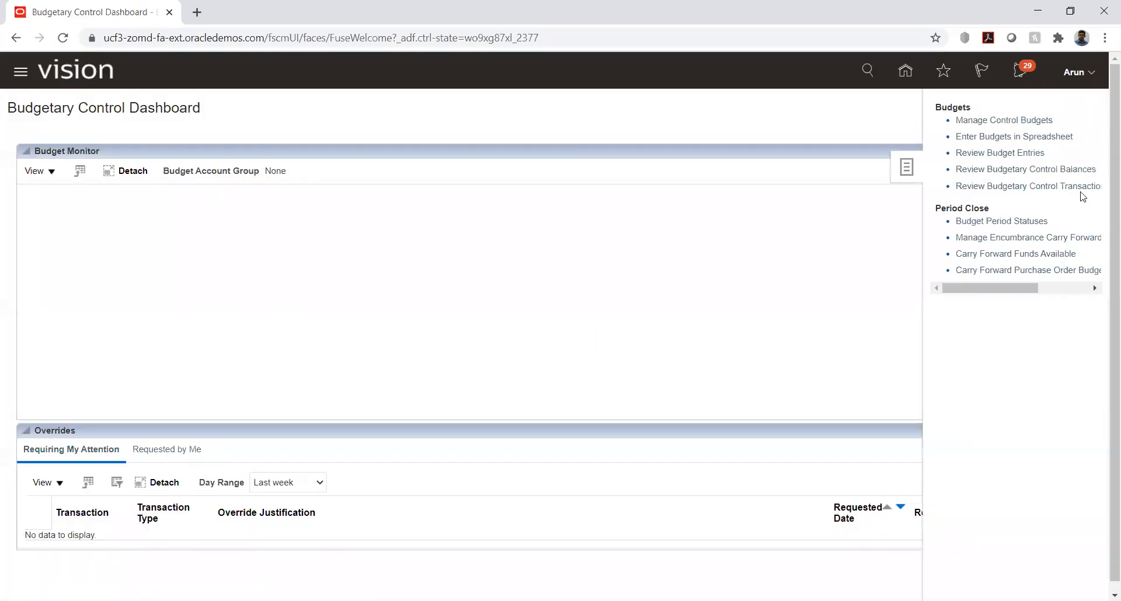
{"action": "left_click", "coordinate": [1016, 155]}
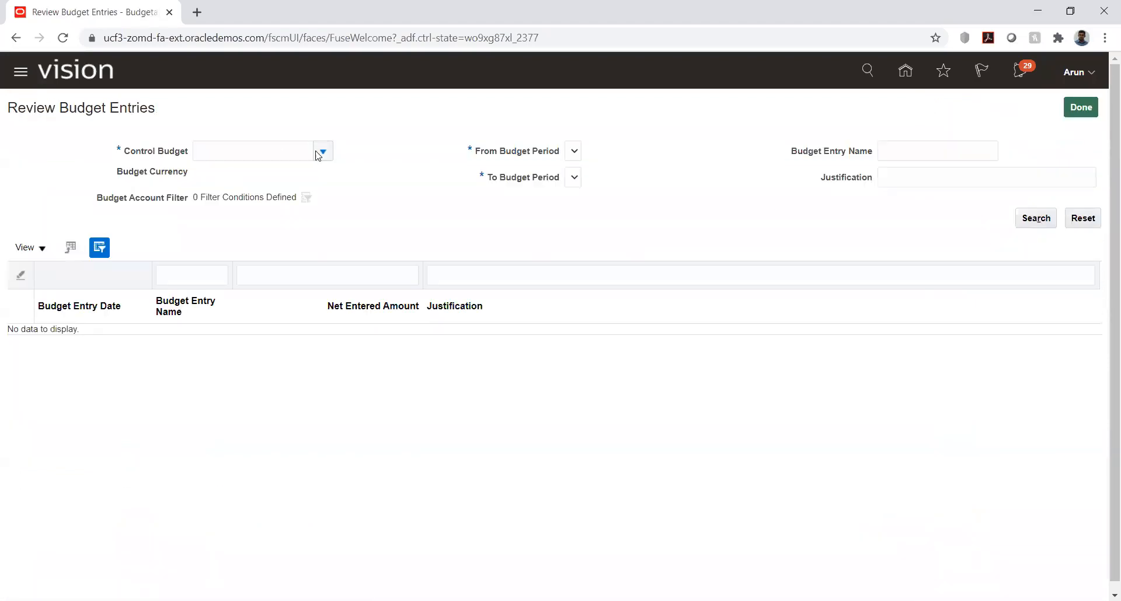
Step: Search the control budgets with the wildcard % and select HW_Budhet for the budget entry review
{"action": "left_click", "coordinate": [282, 148]}
{"action": "type", "text": "hw"}
{"action": "key", "text": "Tab"}
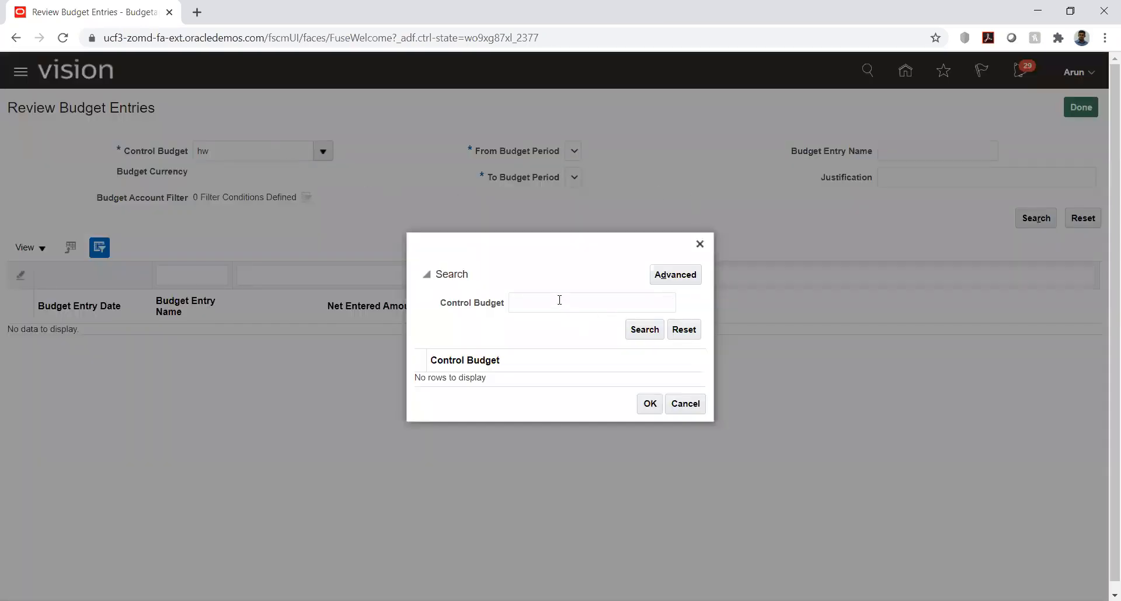
{"action": "left_click", "coordinate": [559, 300]}
{"action": "type", "text": "hw"}
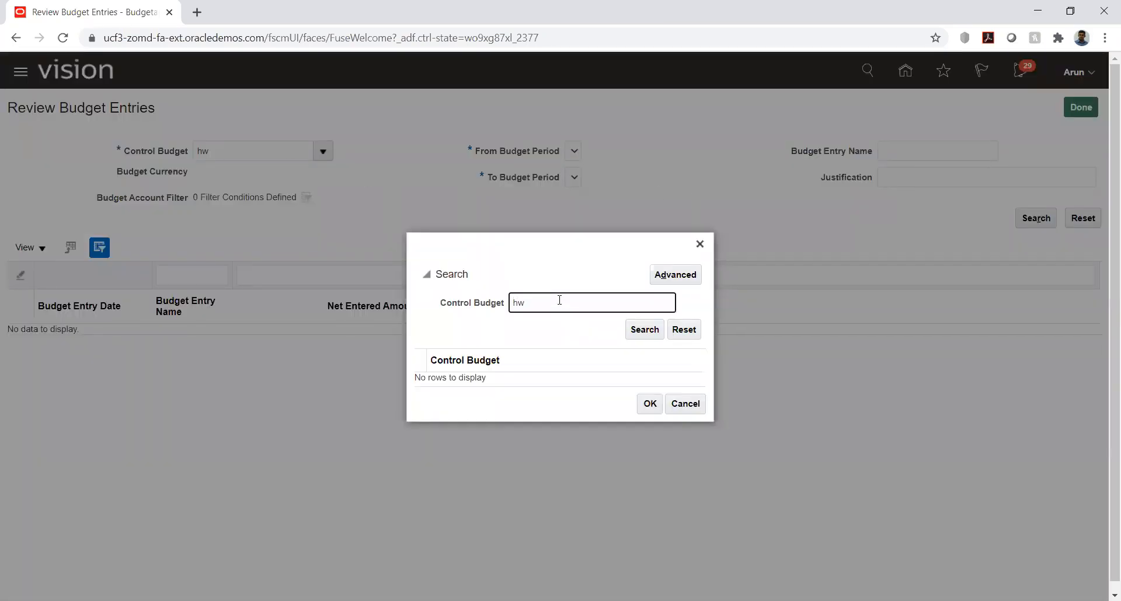
{"action": "left_click", "coordinate": [639, 333]}
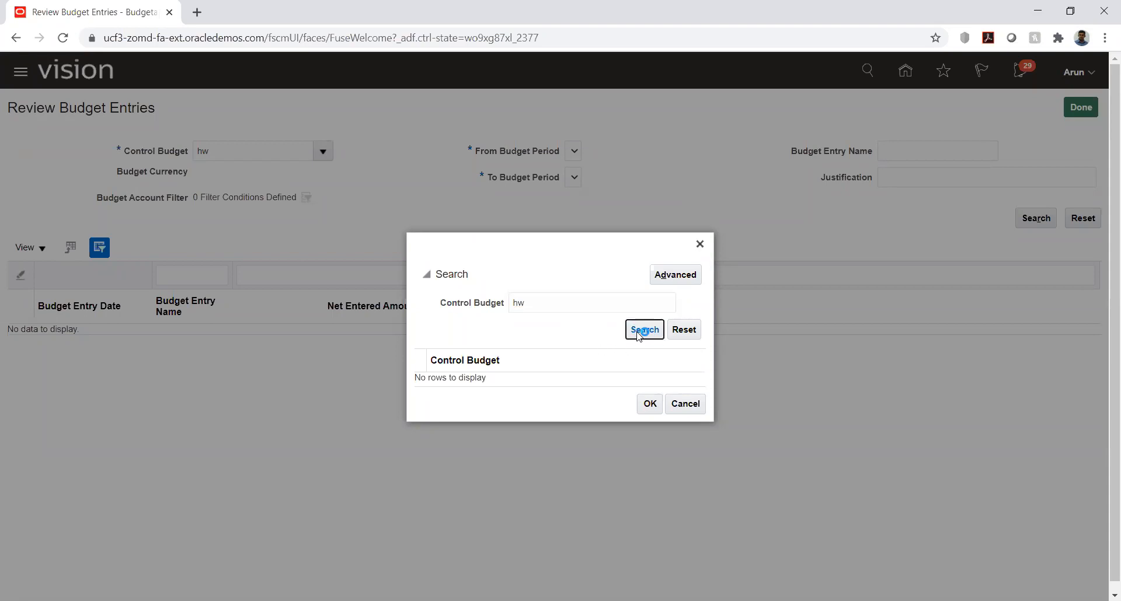
{"action": "double_click", "coordinate": [602, 303]}
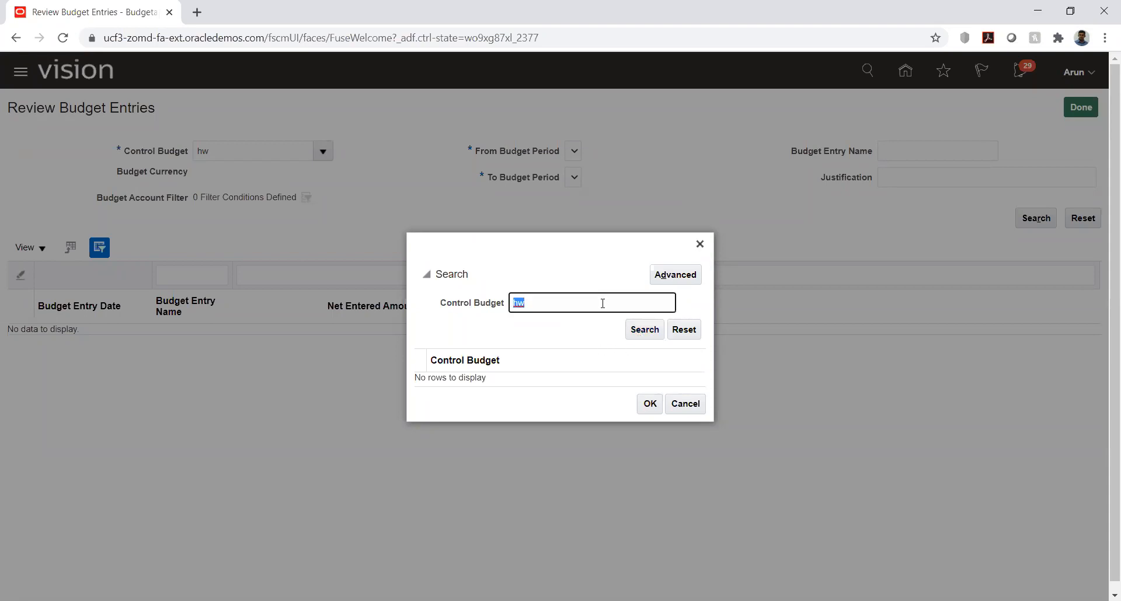
{"action": "type", "text": "%"}
{"action": "key", "text": "Return"}
{"action": "left_click", "coordinate": [489, 382]}
{"action": "left_click", "coordinate": [645, 409]}
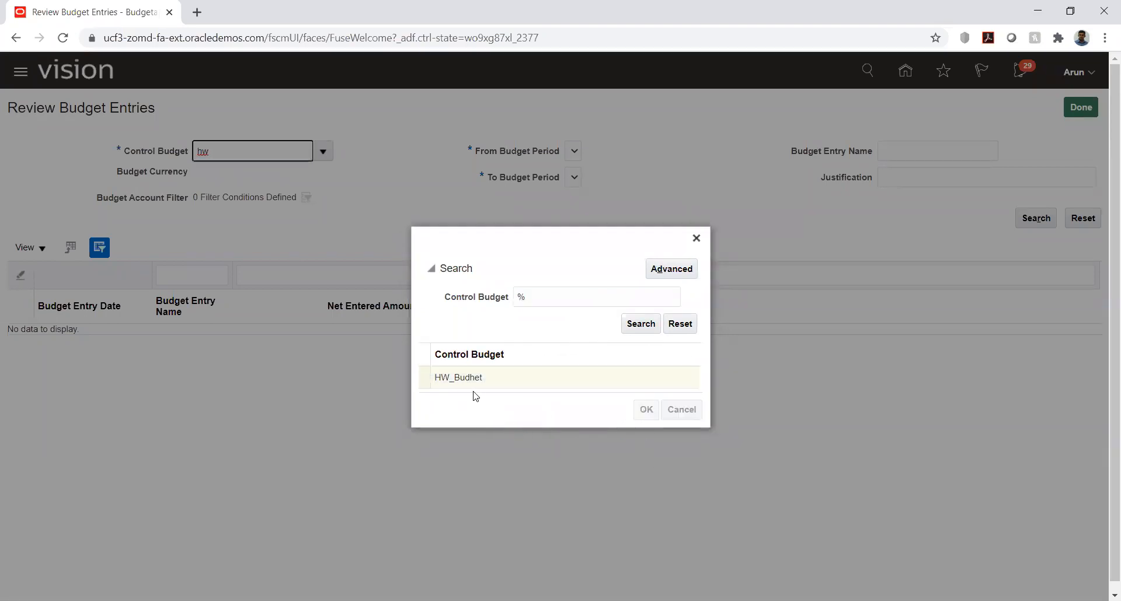
Step: Set the budget period range from PRD_01-01 to PRD_02-01 and search for the budget entries
{"action": "left_click", "coordinate": [618, 153]}
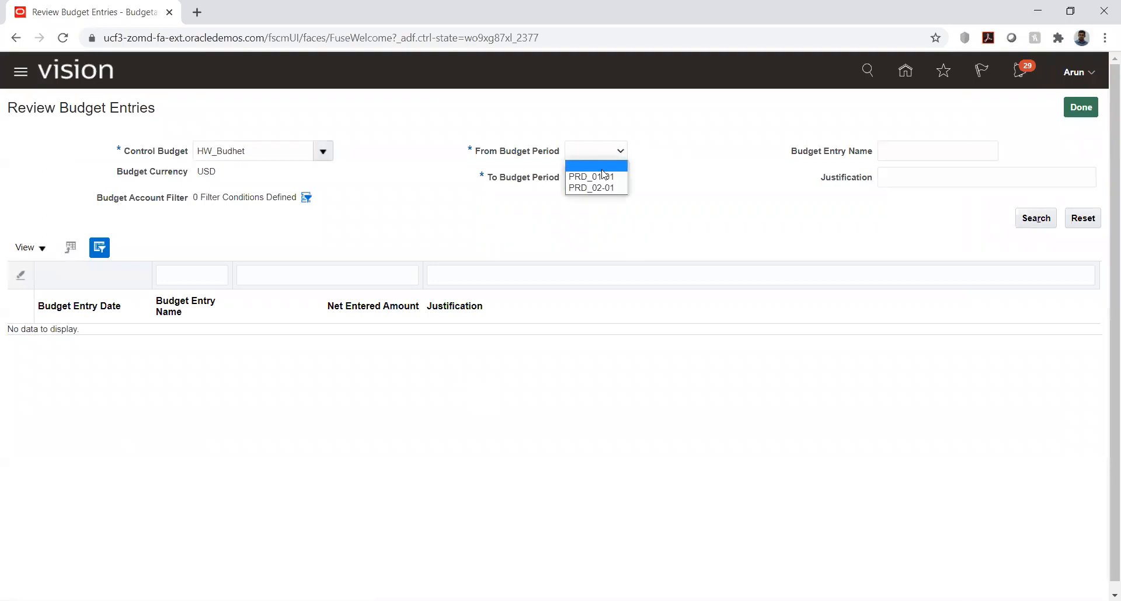
{"action": "left_click", "coordinate": [612, 152]}
{"action": "left_click", "coordinate": [602, 171]}
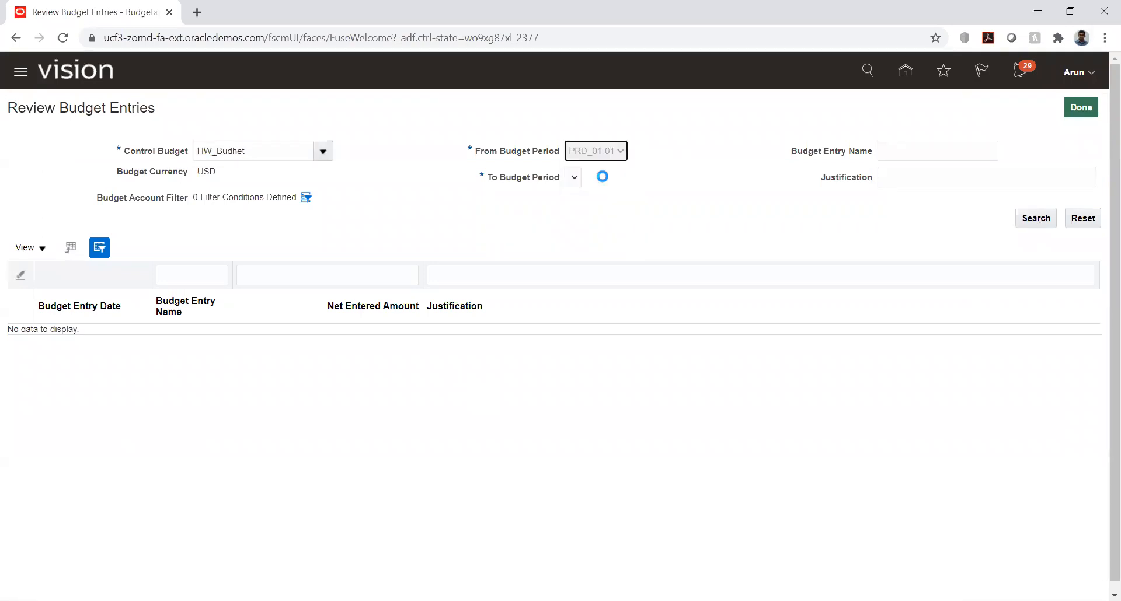
{"action": "left_click", "coordinate": [593, 182]}
{"action": "left_click", "coordinate": [593, 214]}
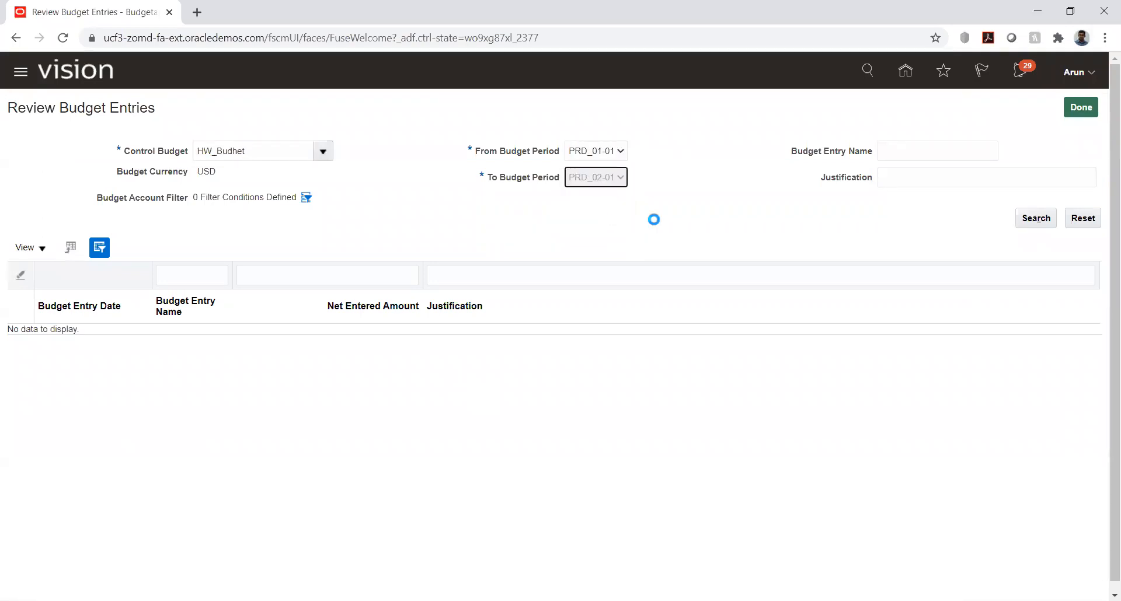
{"action": "left_click", "coordinate": [1030, 220]}
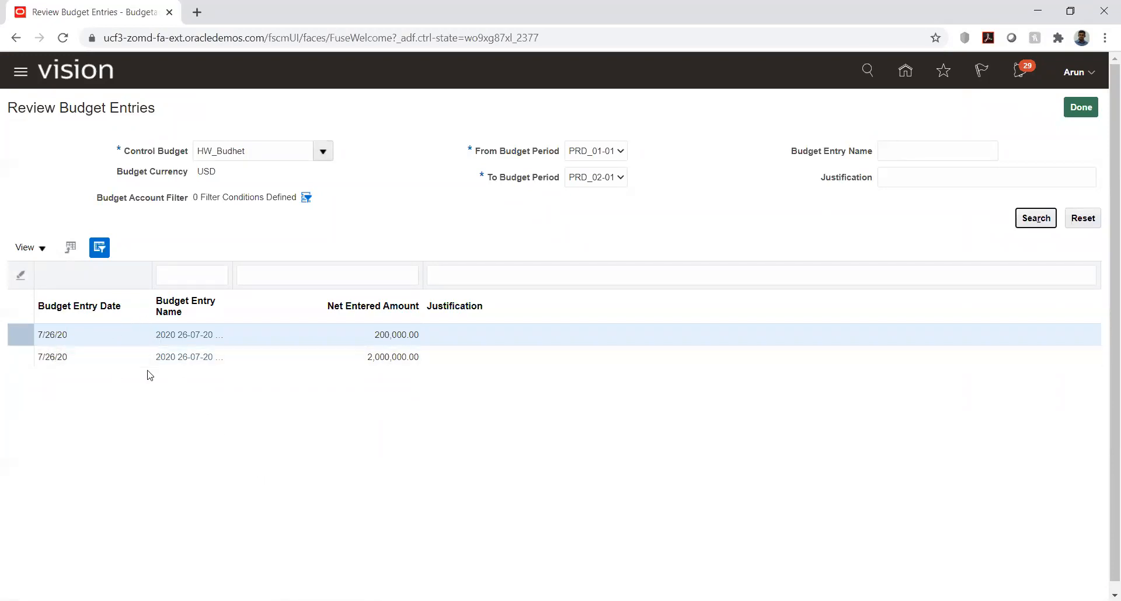
Step: Examine the 2,000,000.00 budget entry's accounts and periods, and finish the budget entry review
{"action": "left_click", "coordinate": [175, 357]}
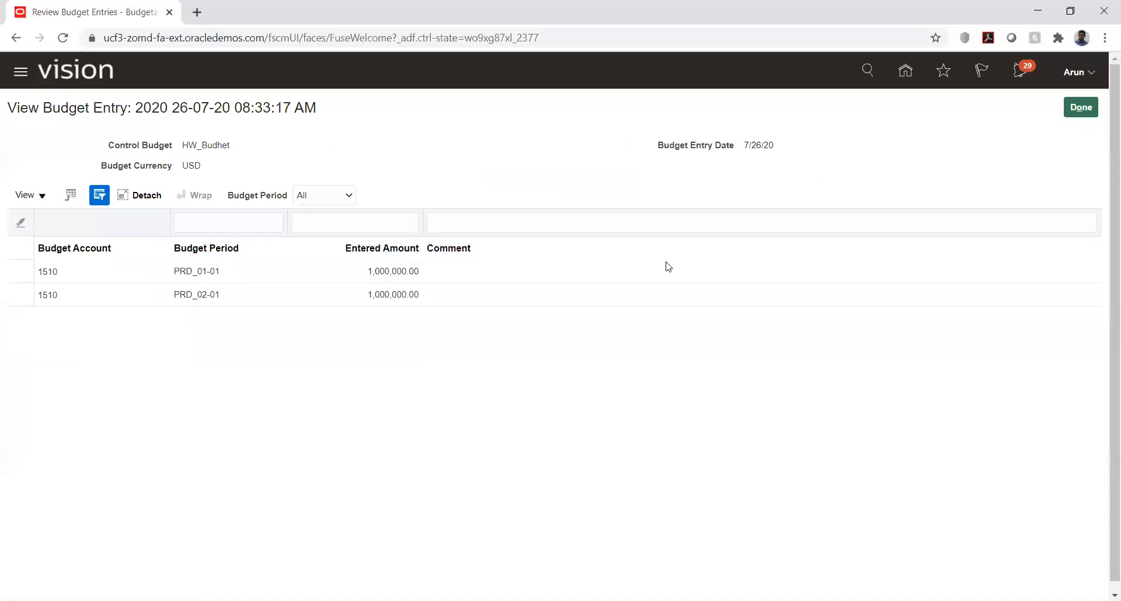
{"action": "left_click", "coordinate": [1081, 107]}
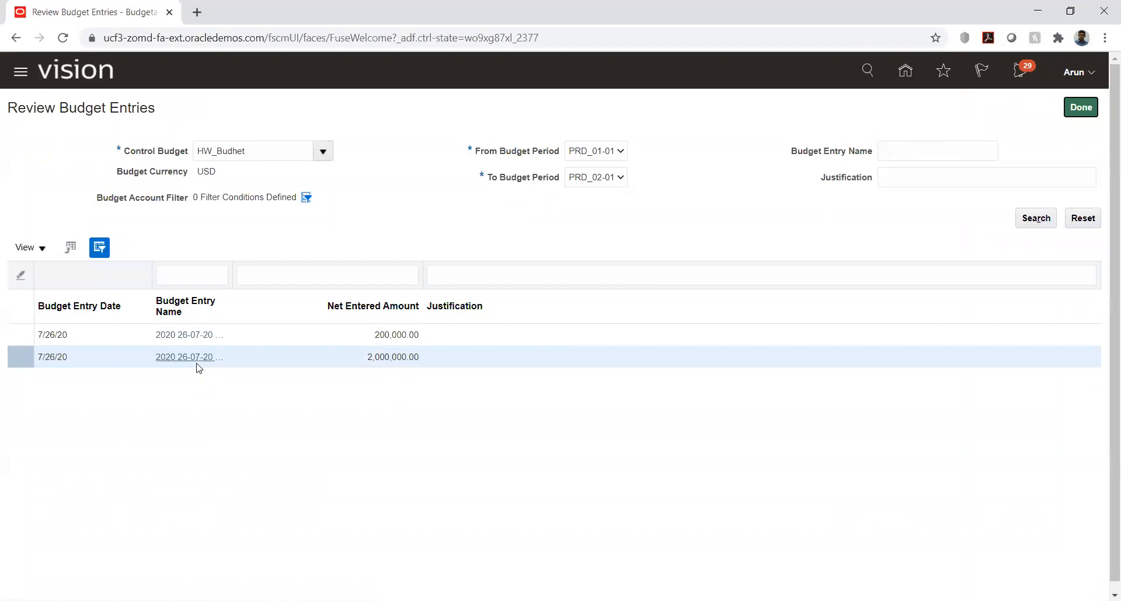
{"action": "left_click", "coordinate": [1081, 110]}
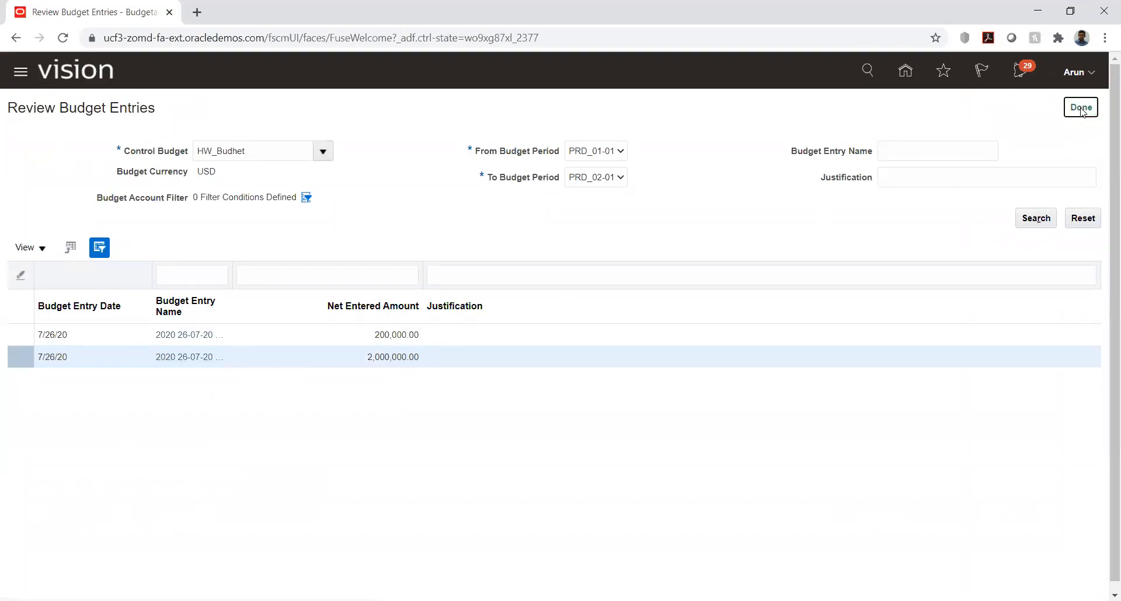
Step: Open Manage Budget Period Statuses, check the period statuses of control budget HW_Budhet, and save and close them
{"action": "left_click", "coordinate": [1091, 168]}
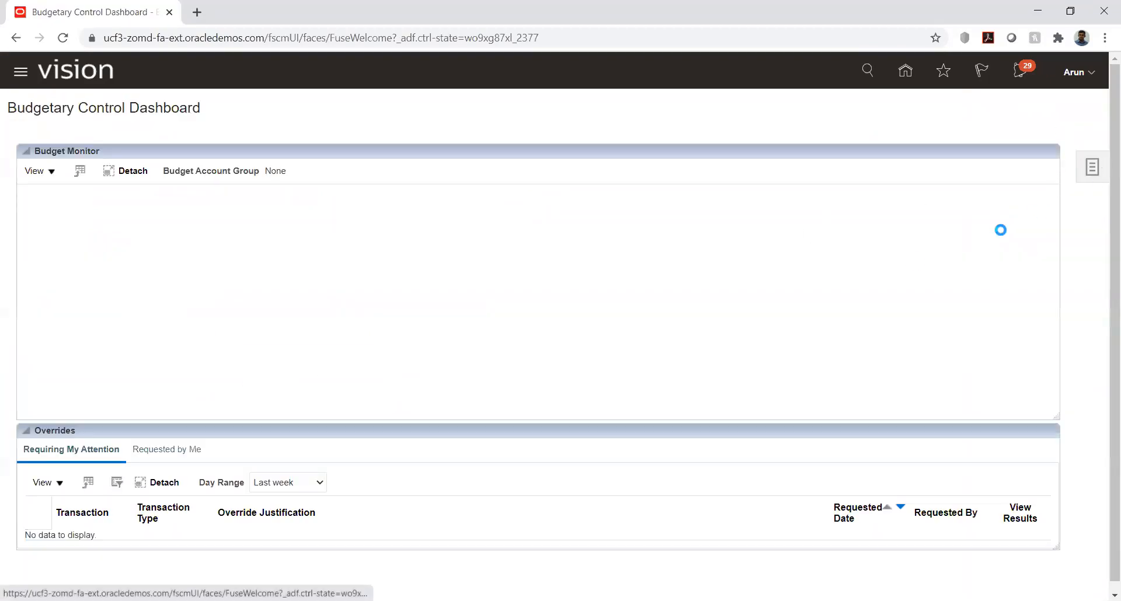
{"action": "left_click", "coordinate": [972, 222]}
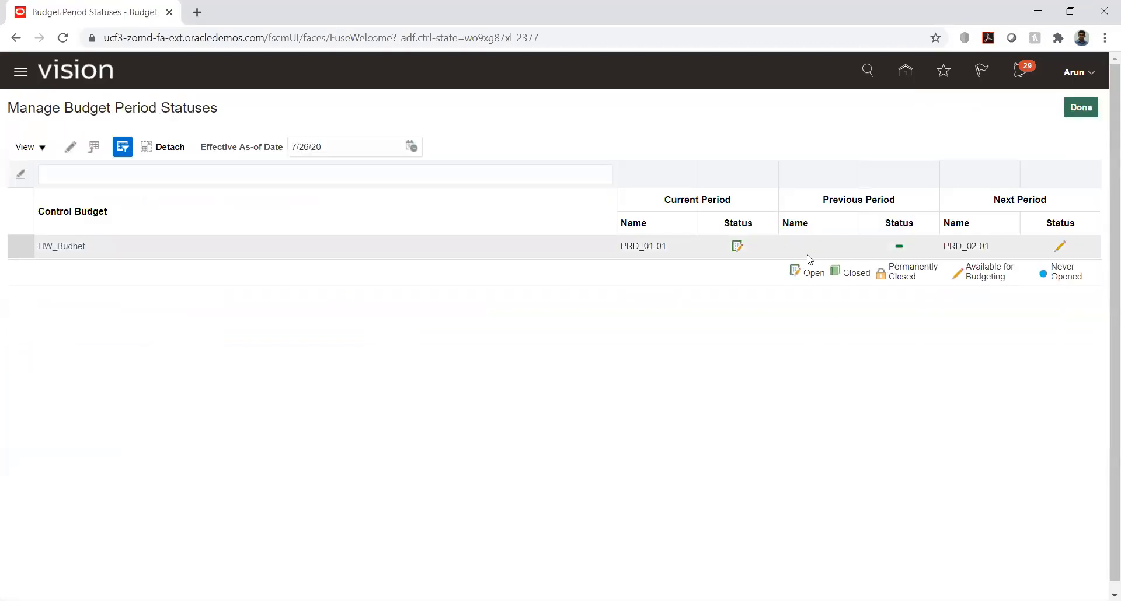
{"action": "left_click", "coordinate": [70, 147]}
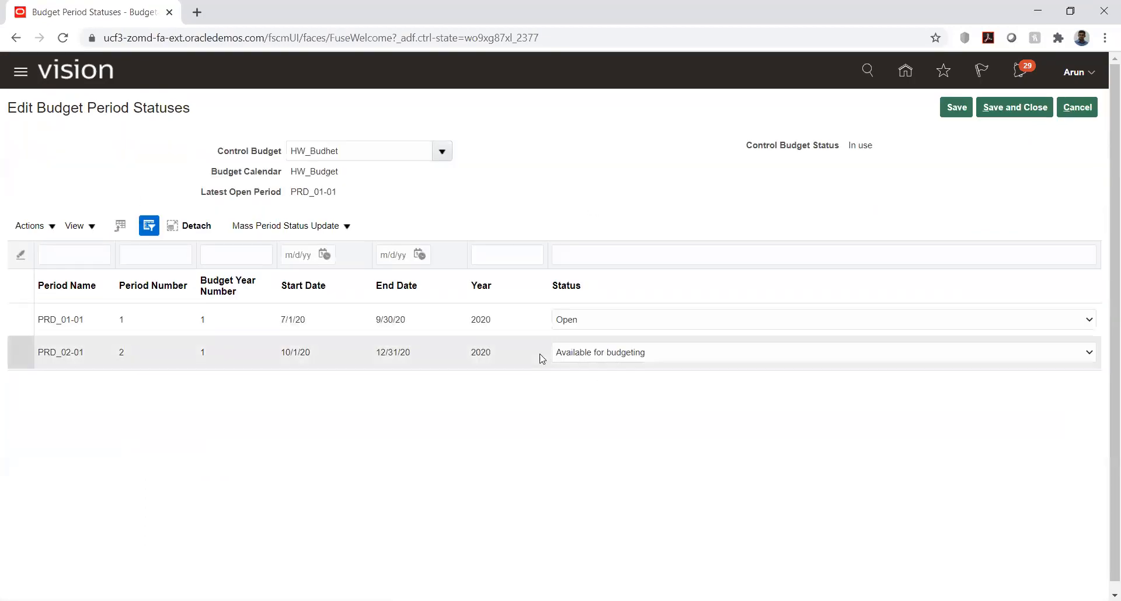
{"action": "left_click", "coordinate": [1027, 111]}
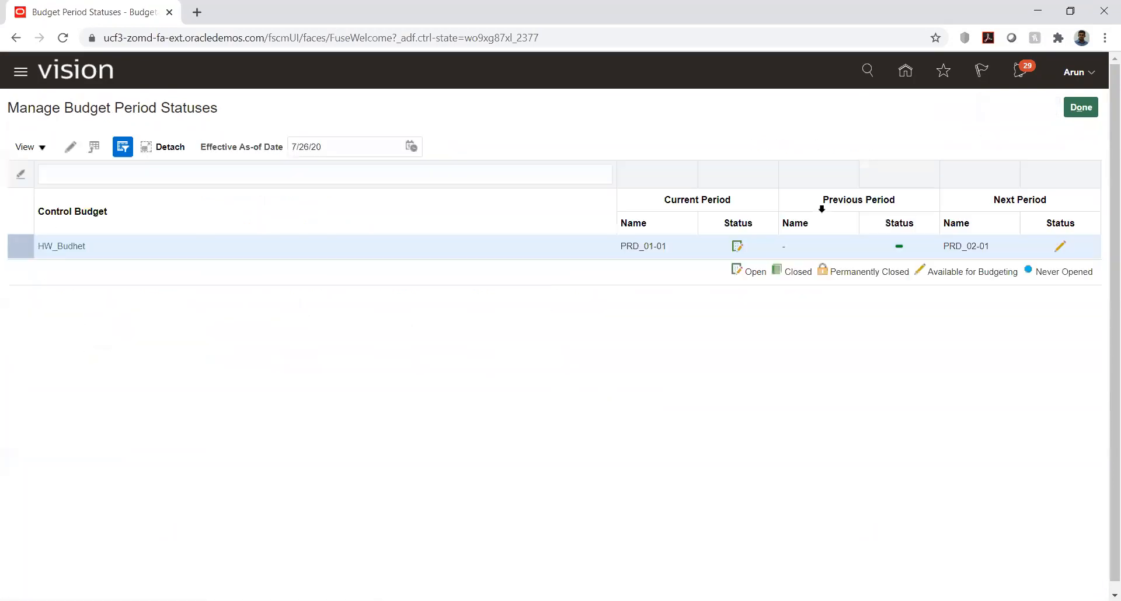
Step: Leave Budgetary Control and open the Invoices work area in Payables
{"action": "left_click", "coordinate": [905, 70]}
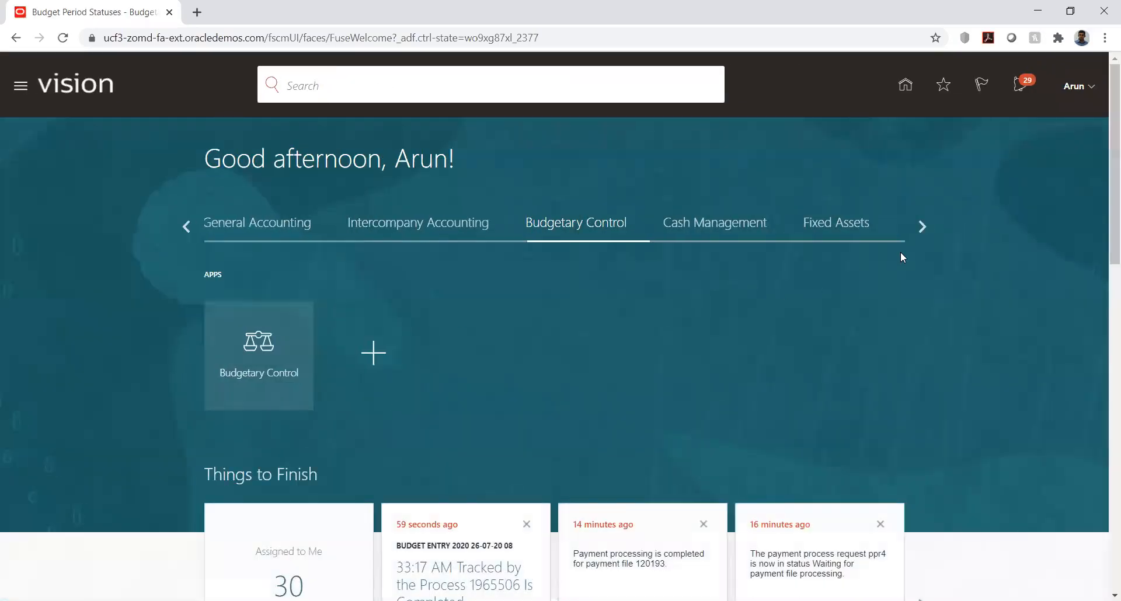
{"action": "left_click", "coordinate": [921, 227]}
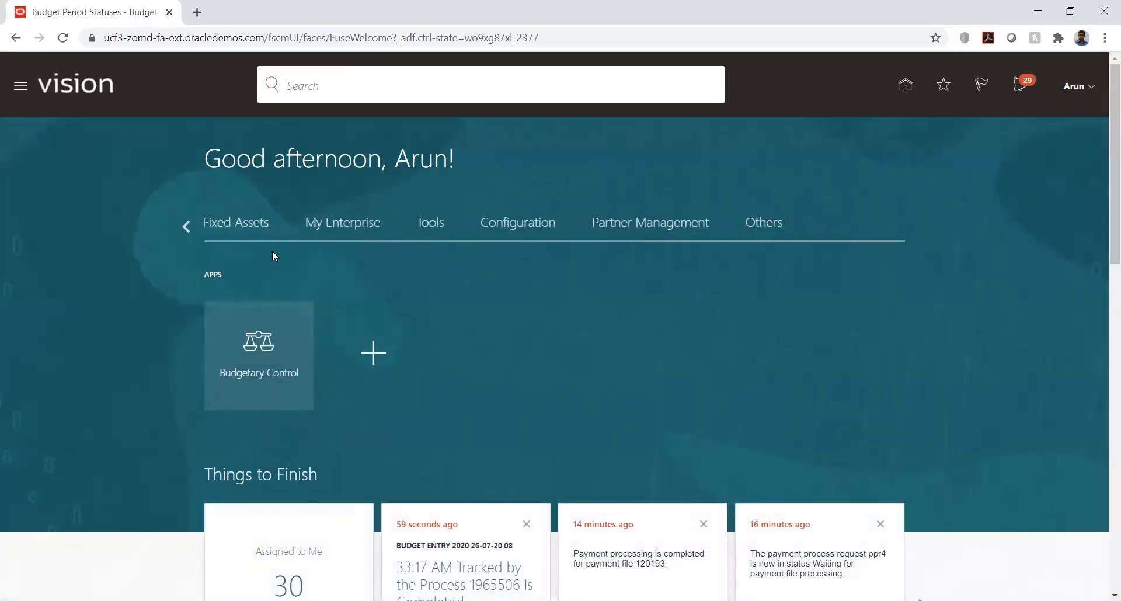
{"action": "left_click", "coordinate": [186, 226]}
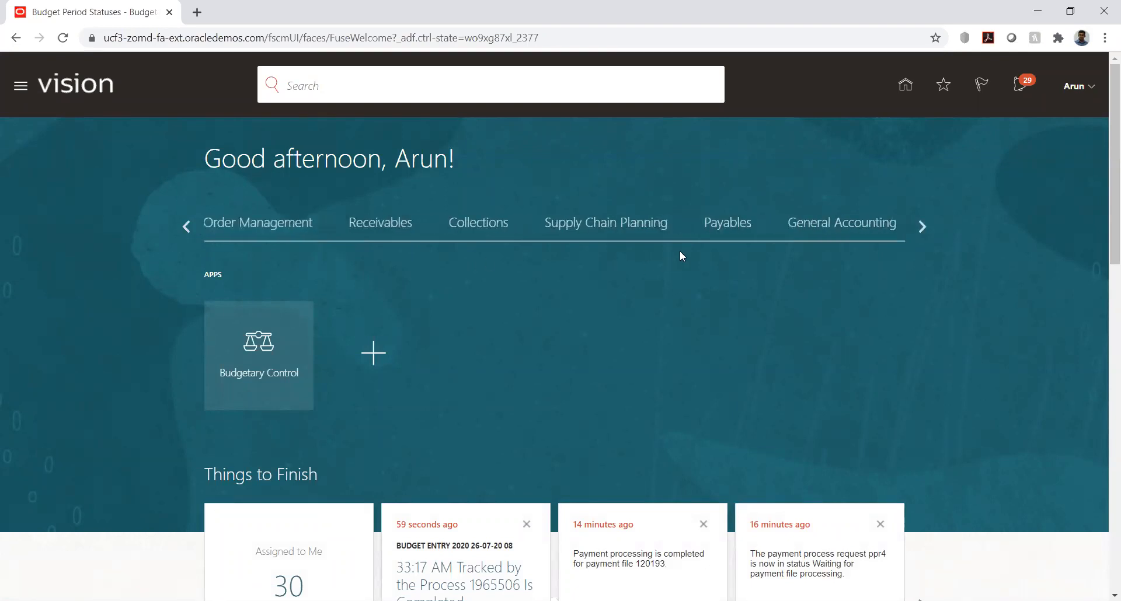
{"action": "left_click", "coordinate": [724, 235]}
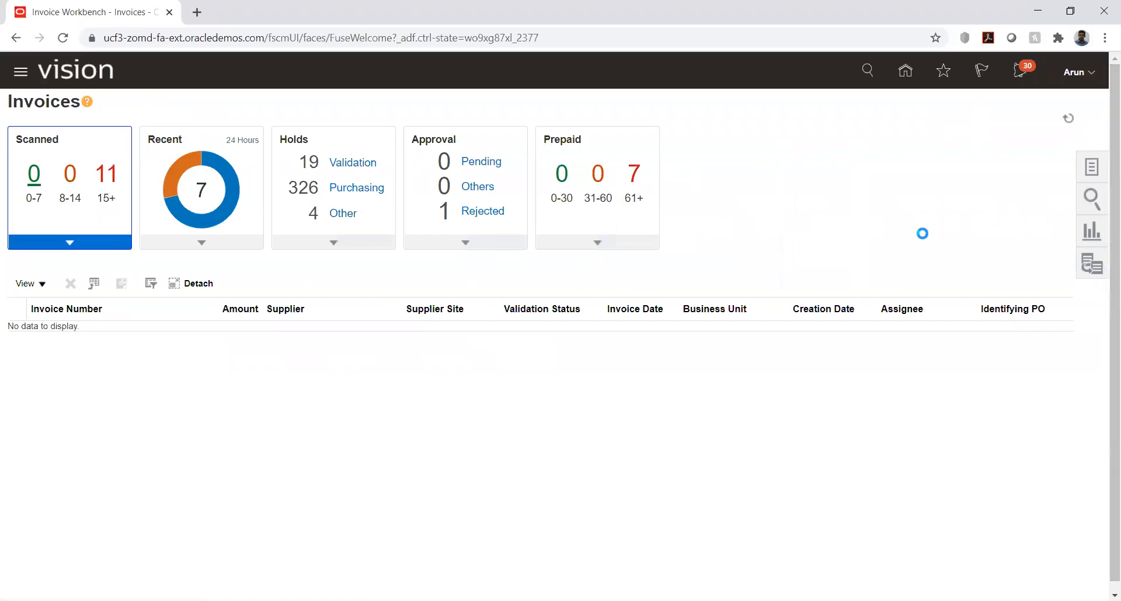
Step: Search for invoice PP001 and open it for editing
{"action": "left_click", "coordinate": [991, 170]}
{"action": "type", "text": "PF"}
{"action": "type", "text": "001"}
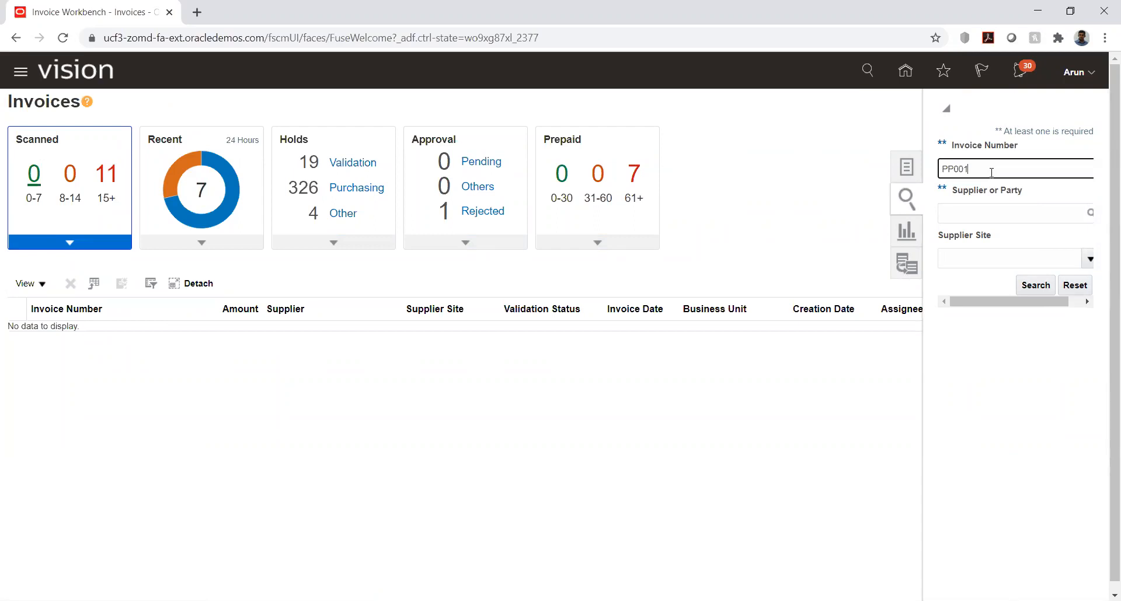
{"action": "left_click", "coordinate": [1036, 285]}
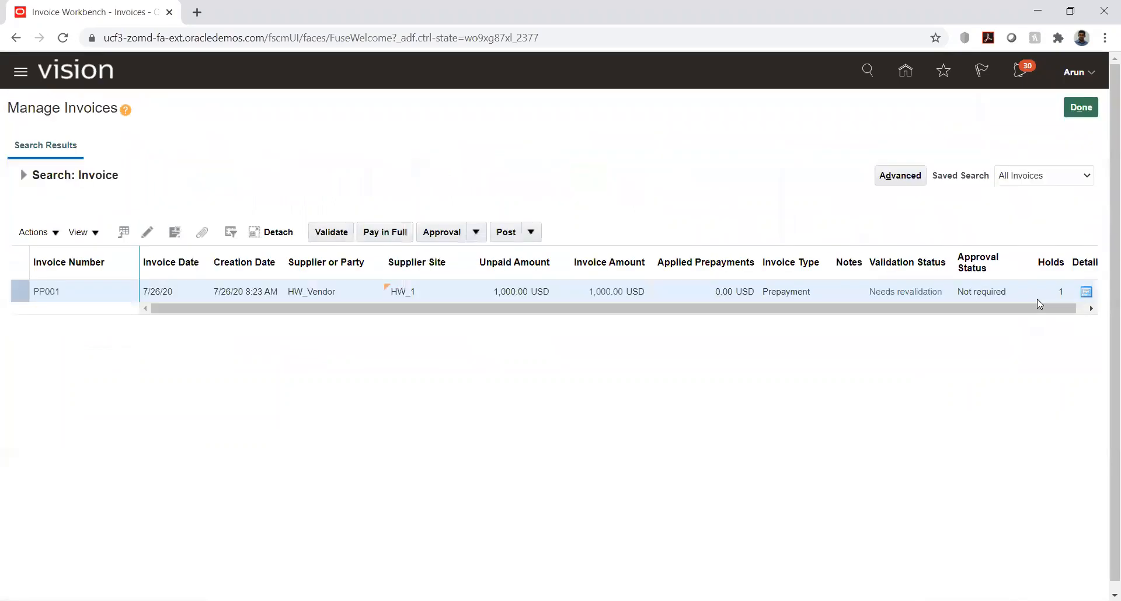
{"action": "left_click", "coordinate": [48, 291]}
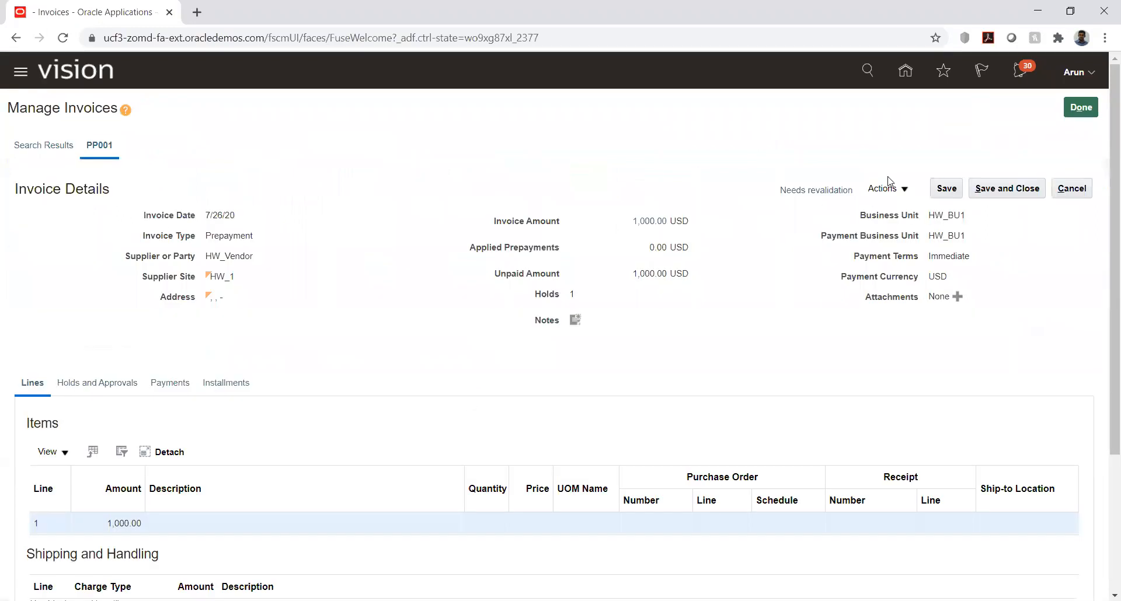
{"action": "left_click", "coordinate": [904, 189]}
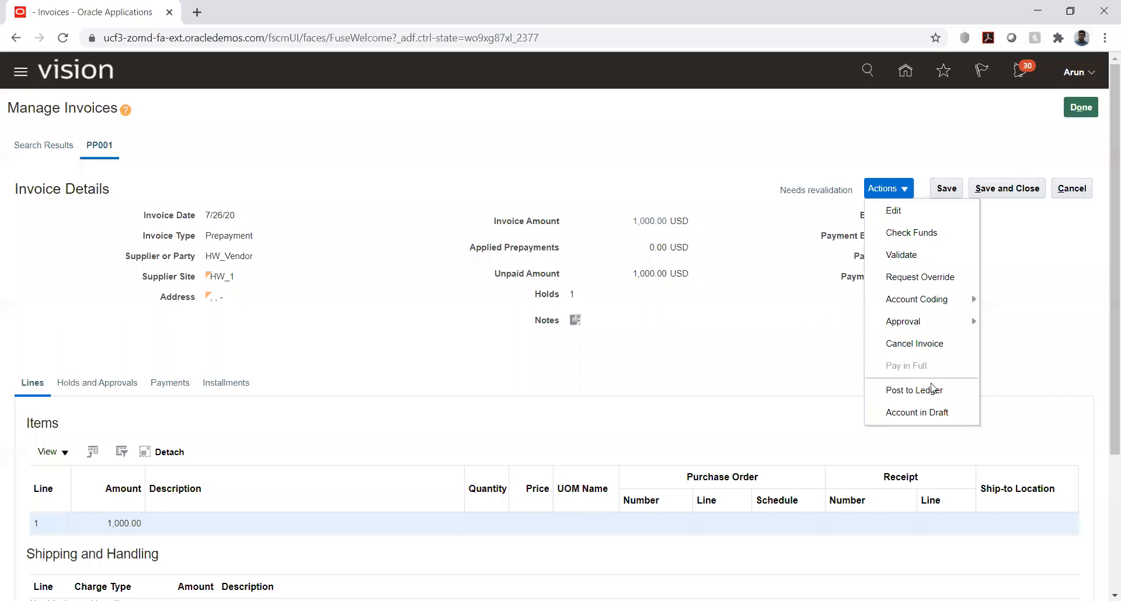
{"action": "left_click", "coordinate": [893, 210]}
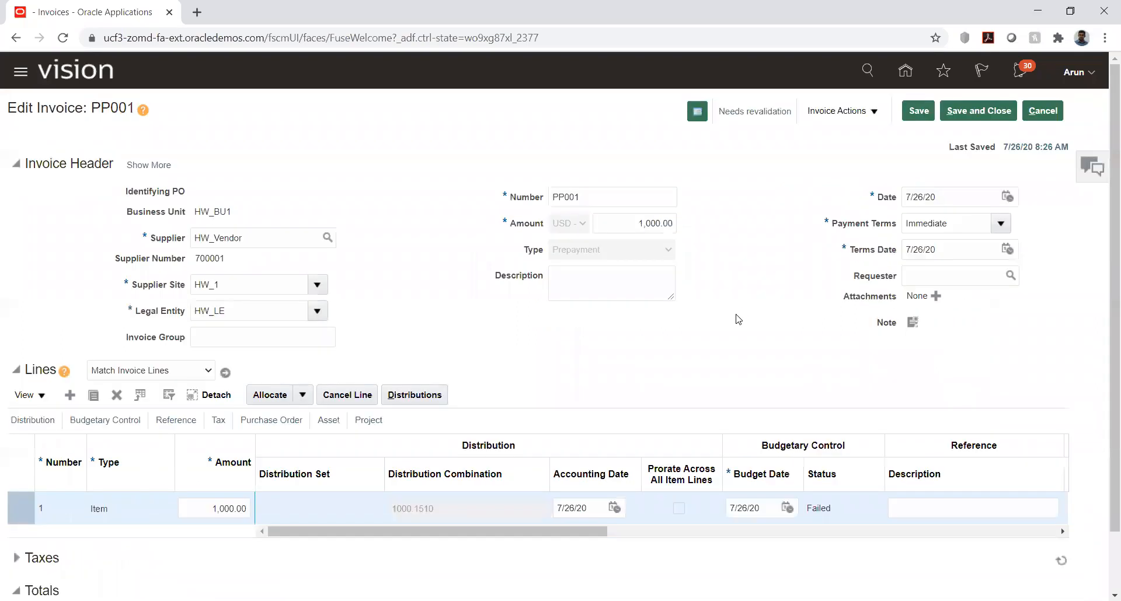
Step: Run the funds check on invoice PP001 and validate the invoice
{"action": "left_click", "coordinate": [875, 111]}
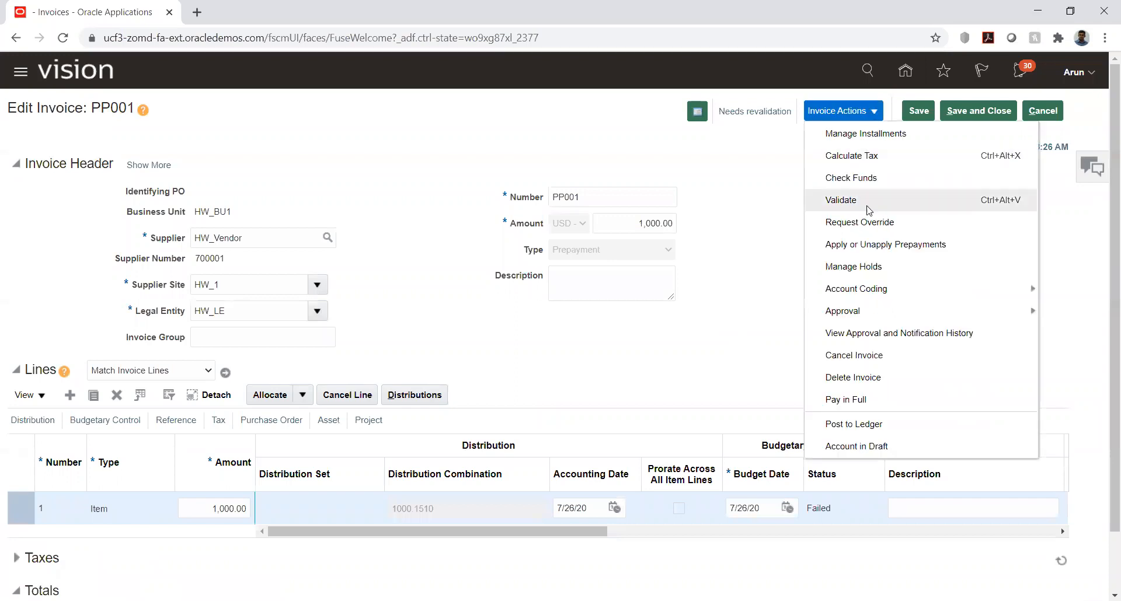
{"action": "left_click", "coordinate": [850, 178]}
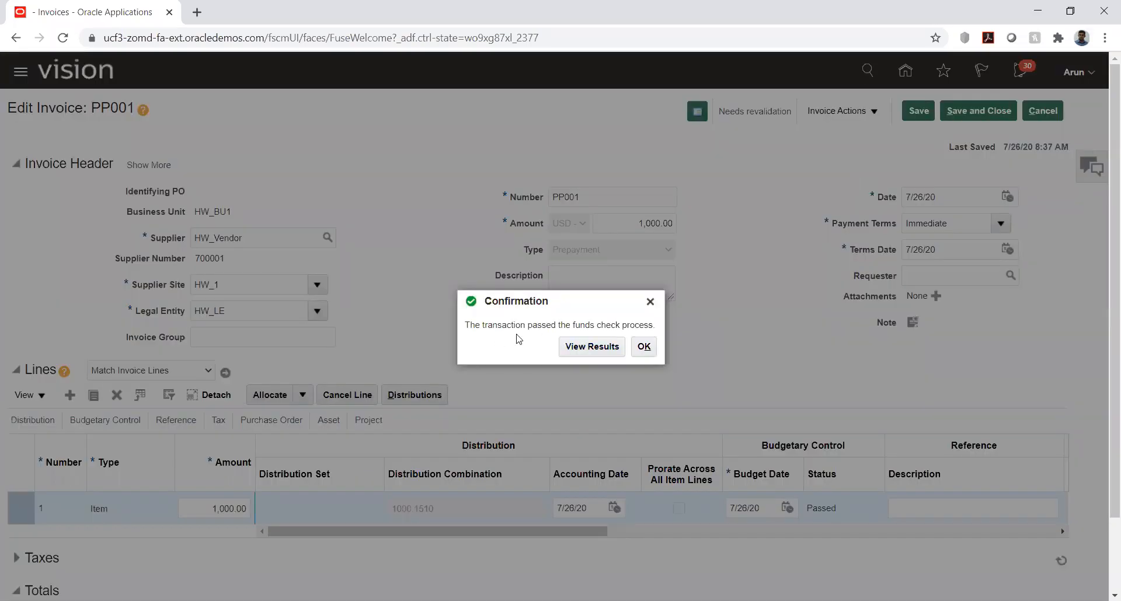
{"action": "left_click", "coordinate": [644, 347]}
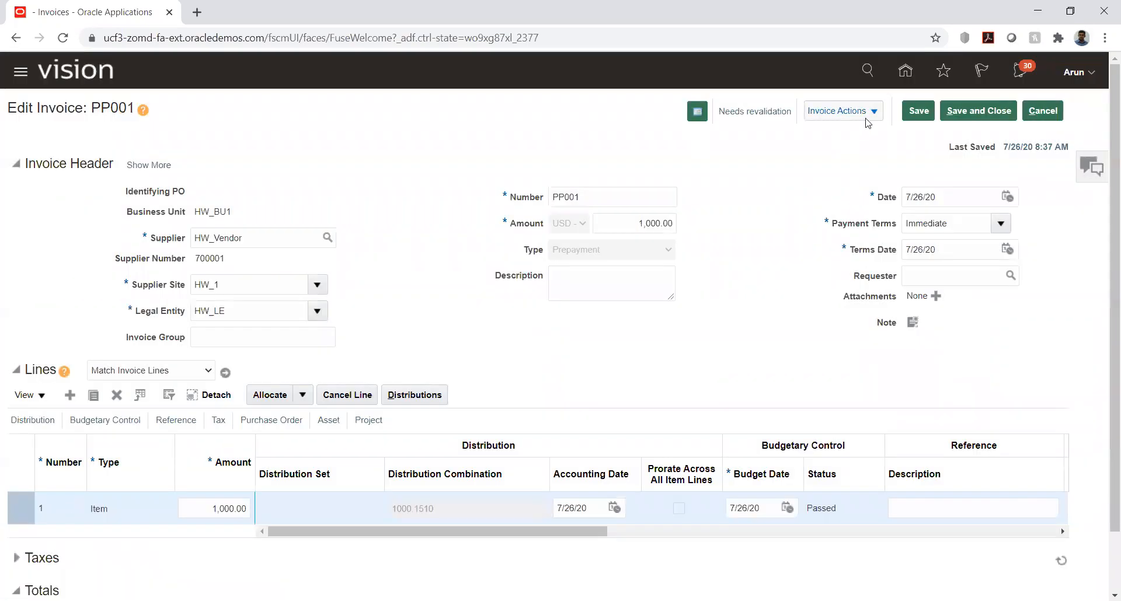
{"action": "left_click", "coordinate": [870, 120]}
{"action": "left_click", "coordinate": [855, 198]}
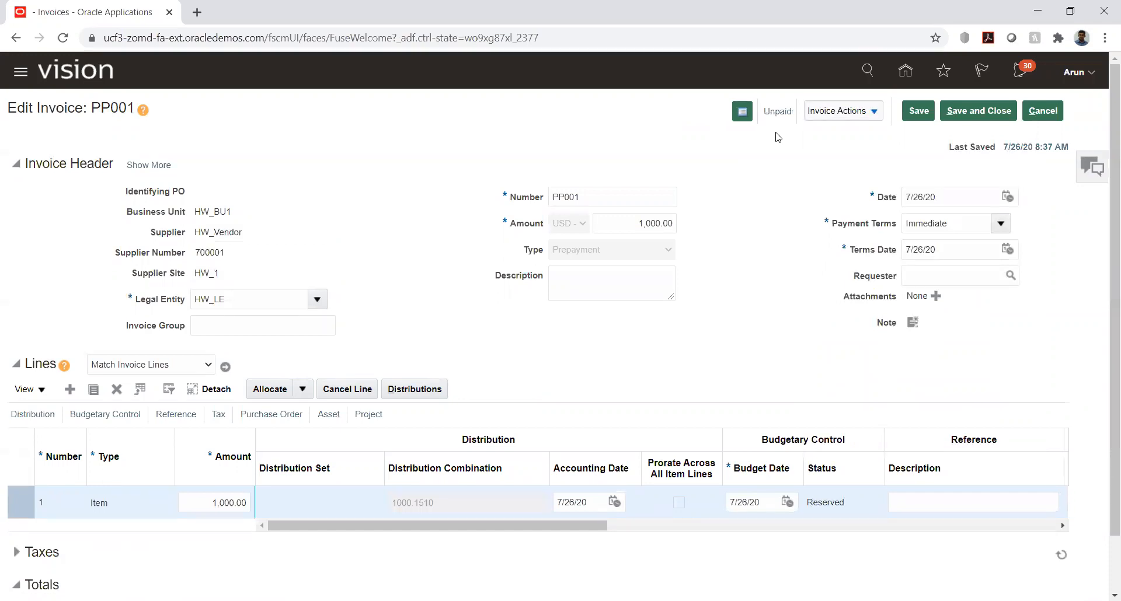
Step: Post invoice PP001 to the ledger and view its accounting lines
{"action": "left_click", "coordinate": [869, 120]}
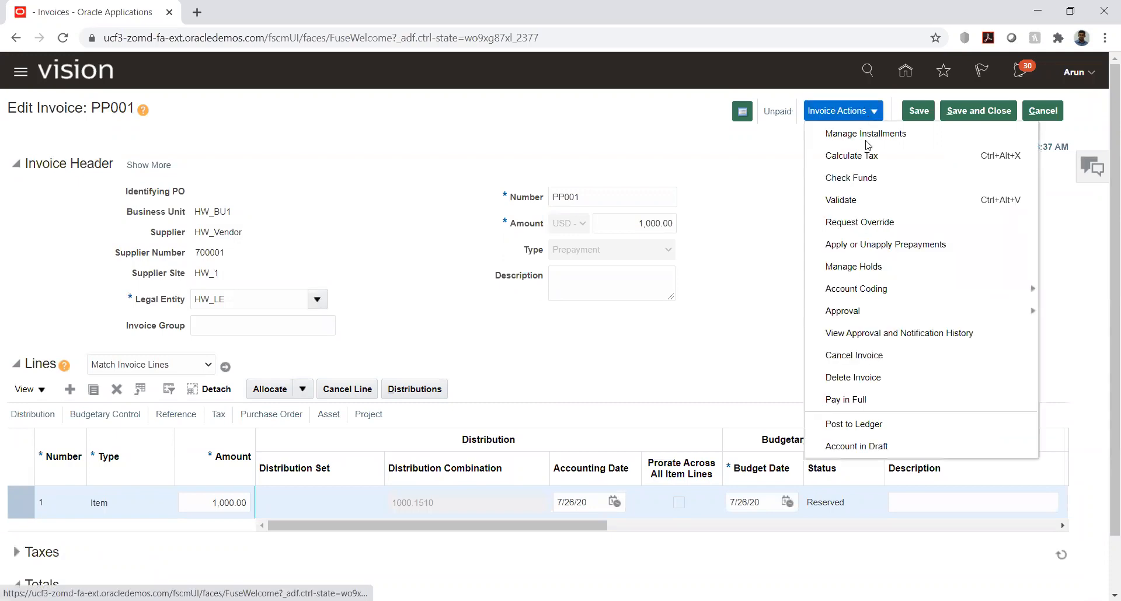
{"action": "left_click", "coordinate": [860, 424]}
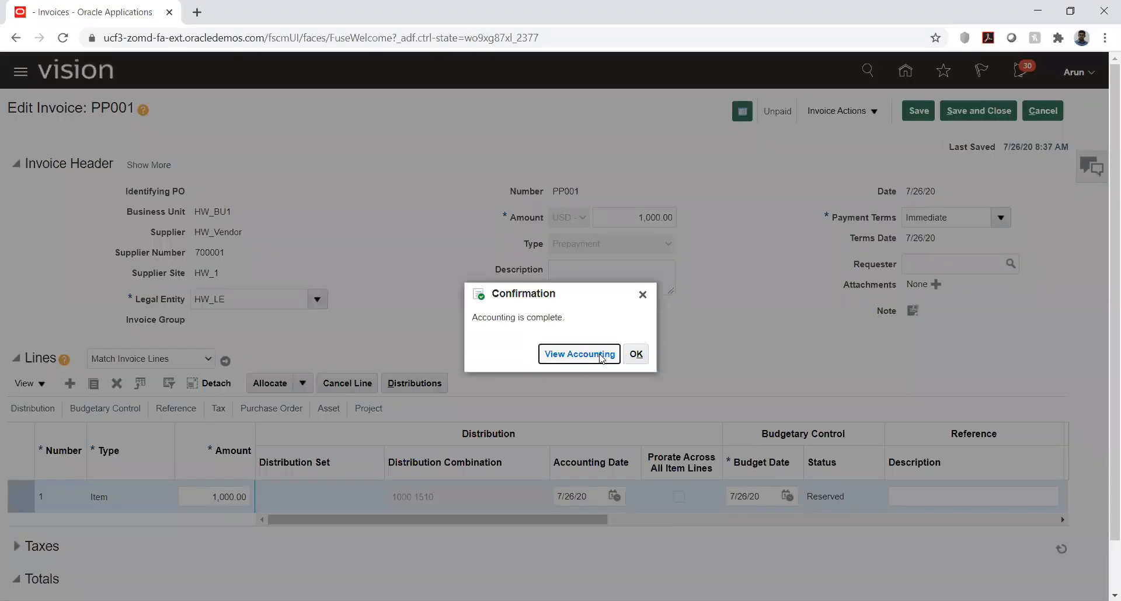
{"action": "left_click", "coordinate": [601, 359]}
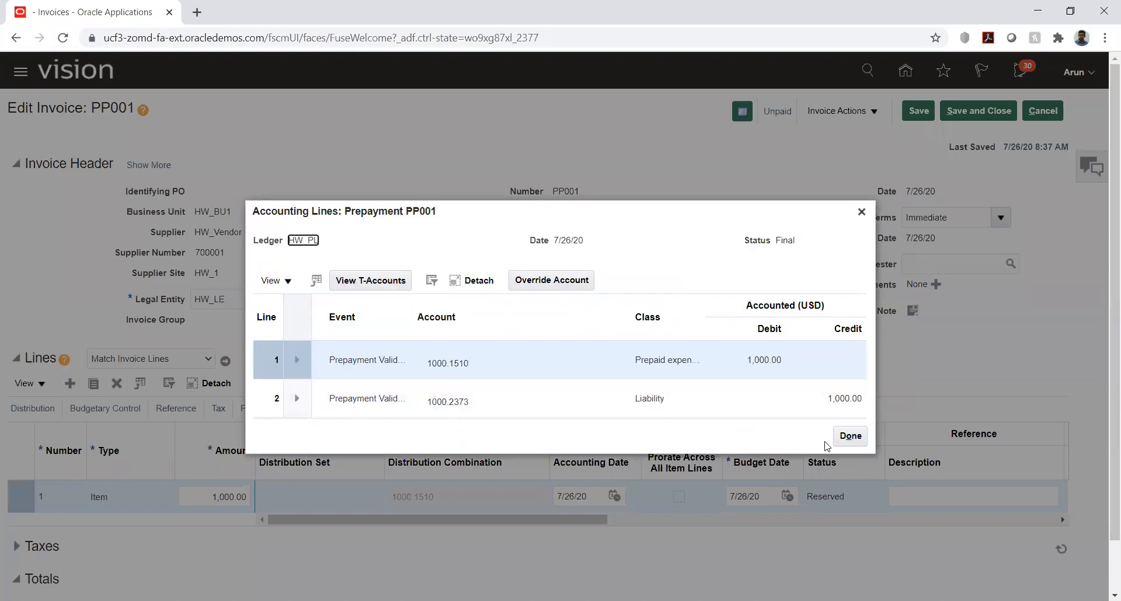
{"action": "left_click", "coordinate": [851, 437]}
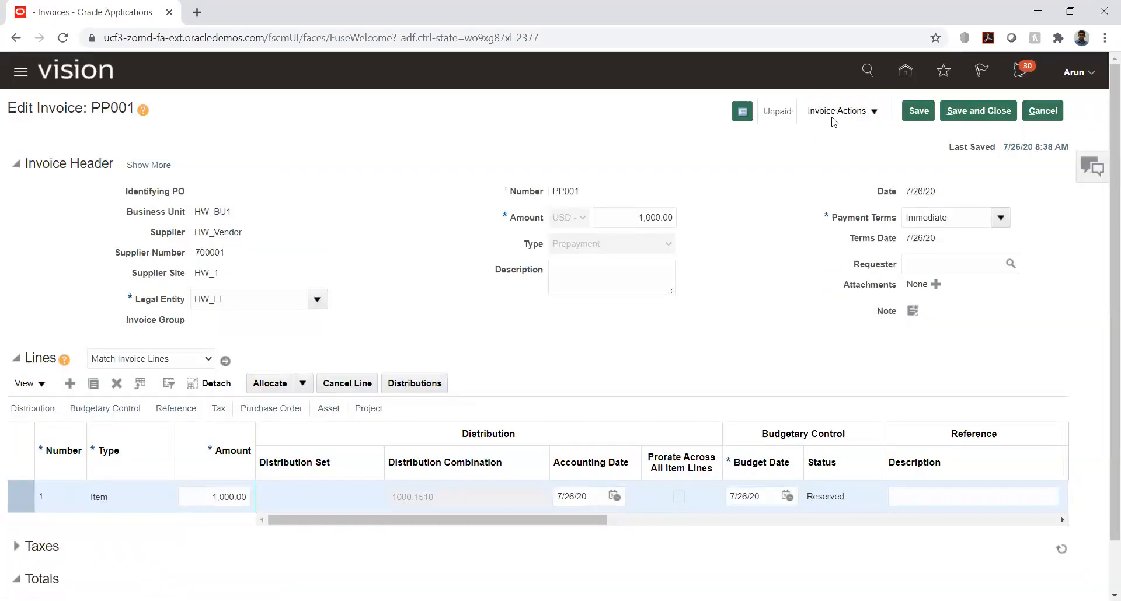
Step: Start paying invoice PP001 in full, with bank account HW_Account and payment process profile HW_CHK
{"action": "left_click", "coordinate": [835, 112]}
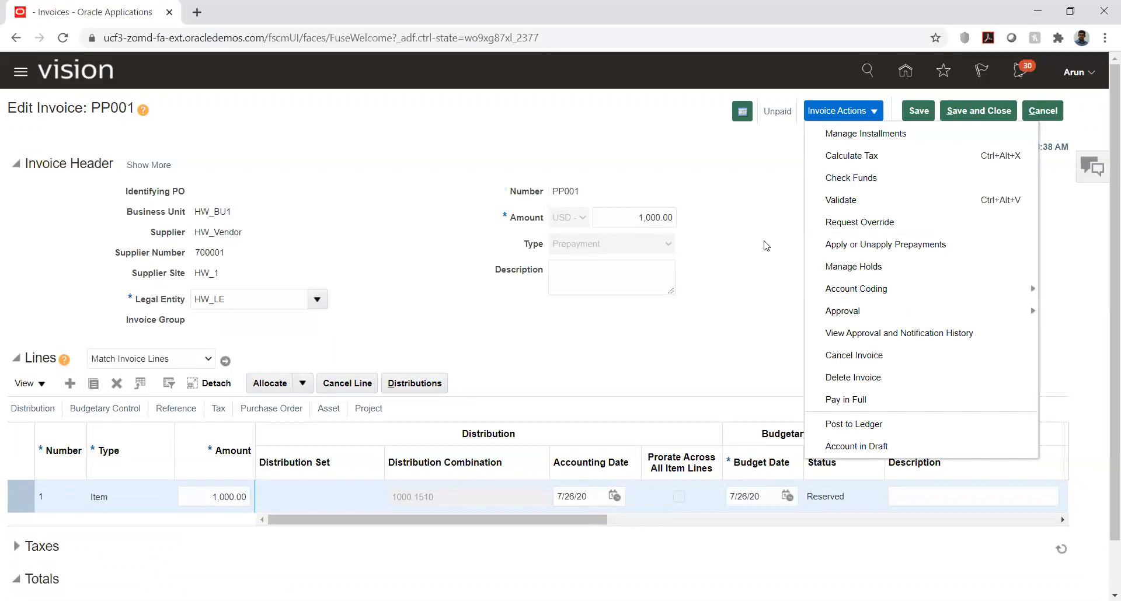
{"action": "left_click", "coordinate": [846, 400]}
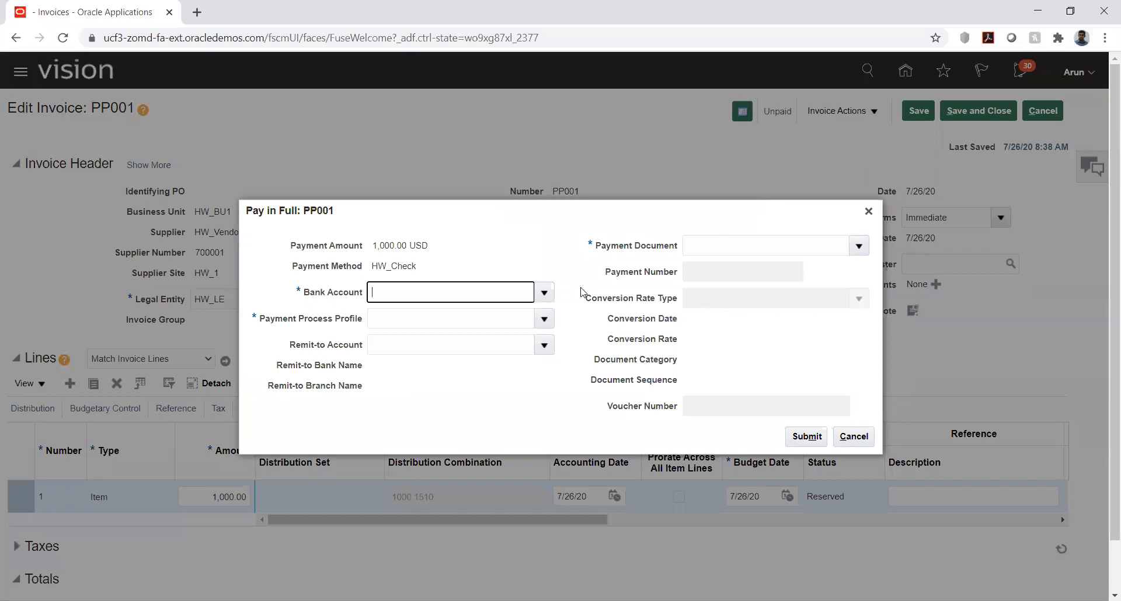
{"action": "left_click", "coordinate": [544, 292]}
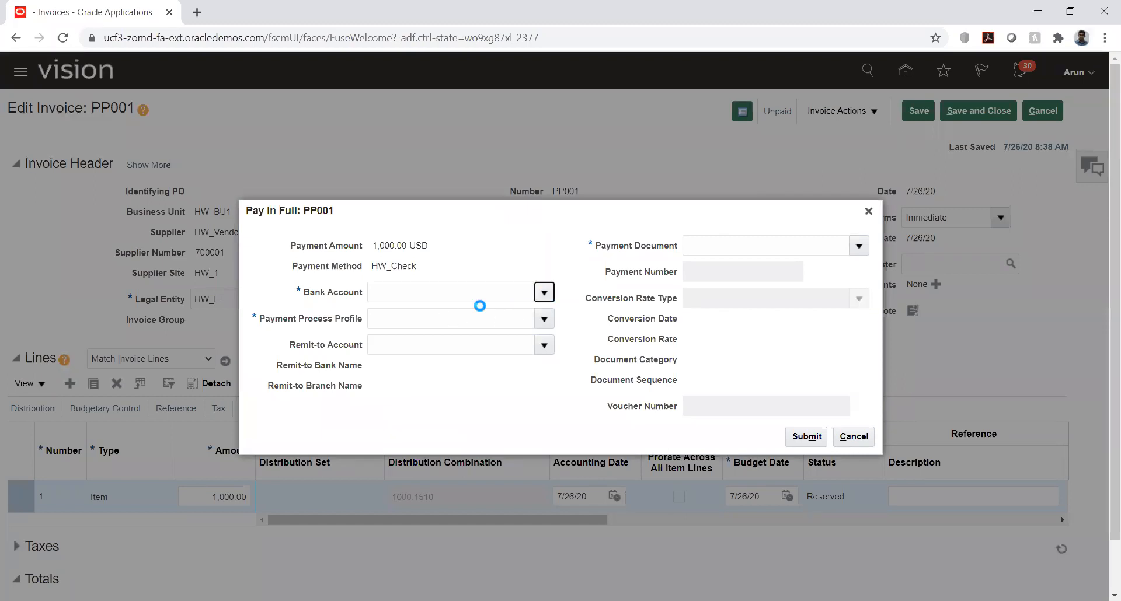
{"action": "left_click", "coordinate": [411, 319]}
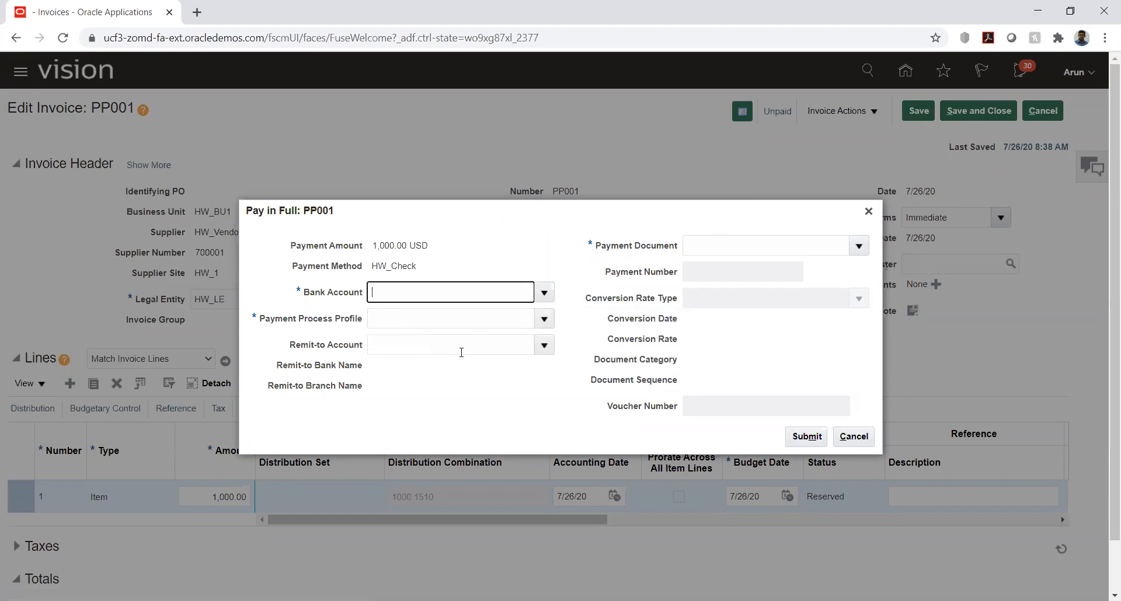
{"action": "left_click", "coordinate": [544, 318]}
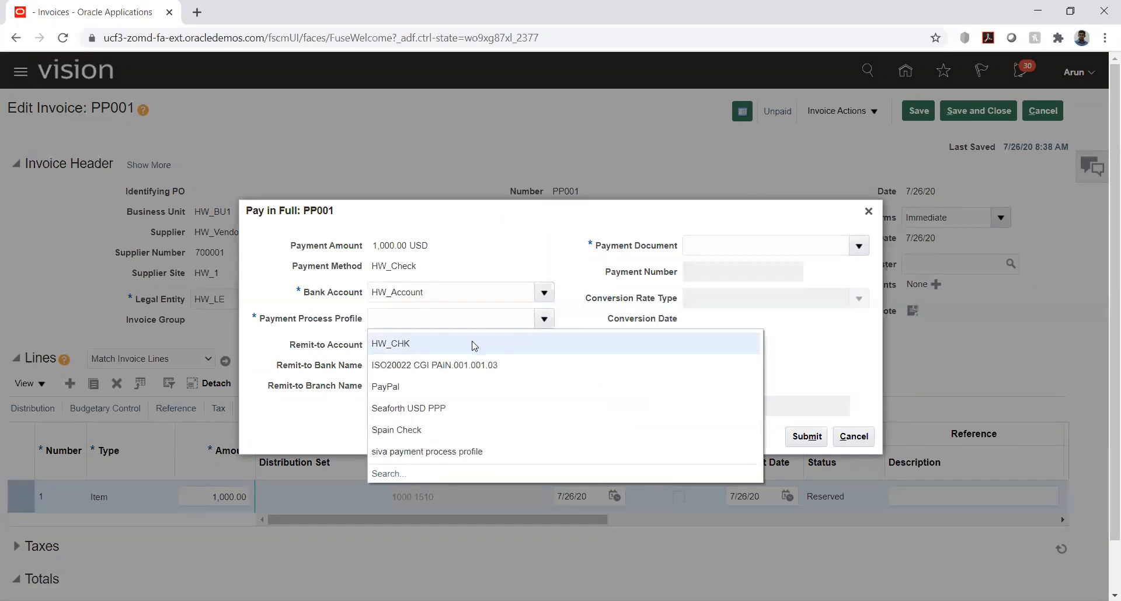
{"action": "left_click", "coordinate": [472, 343]}
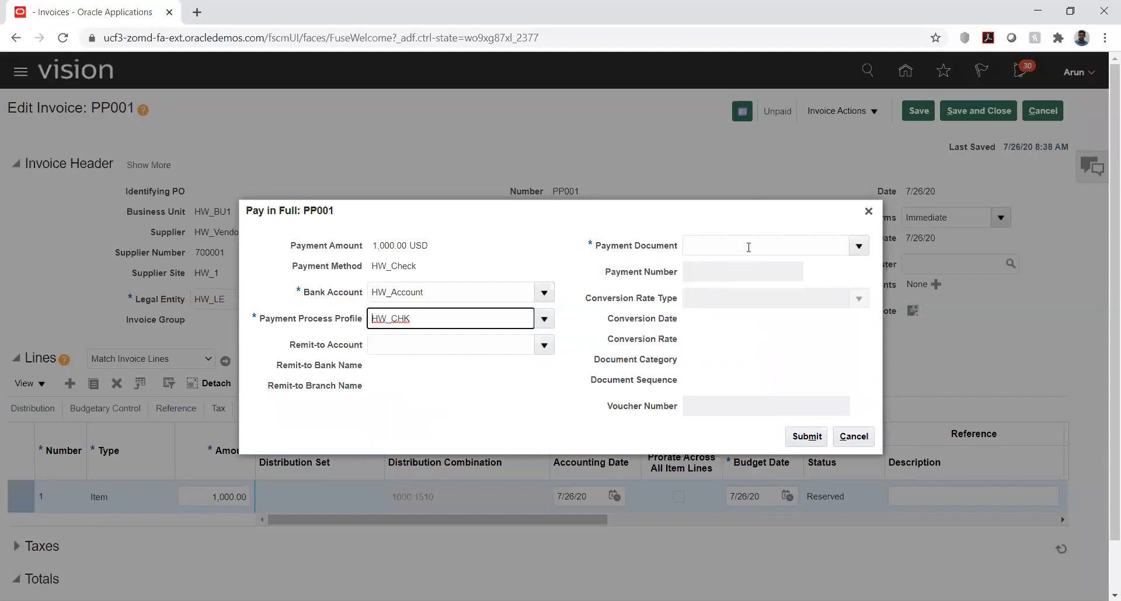
Step: Select payment document HW_POD, submit the full payment, and save and close the invoice
{"action": "left_click", "coordinate": [858, 247]}
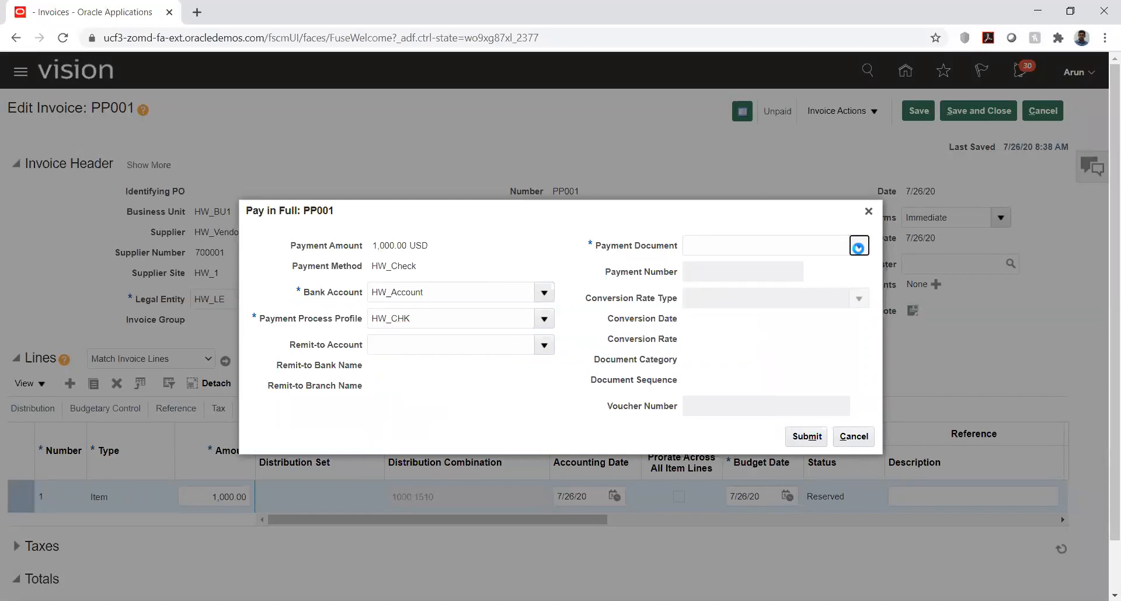
{"action": "left_click", "coordinate": [725, 292]}
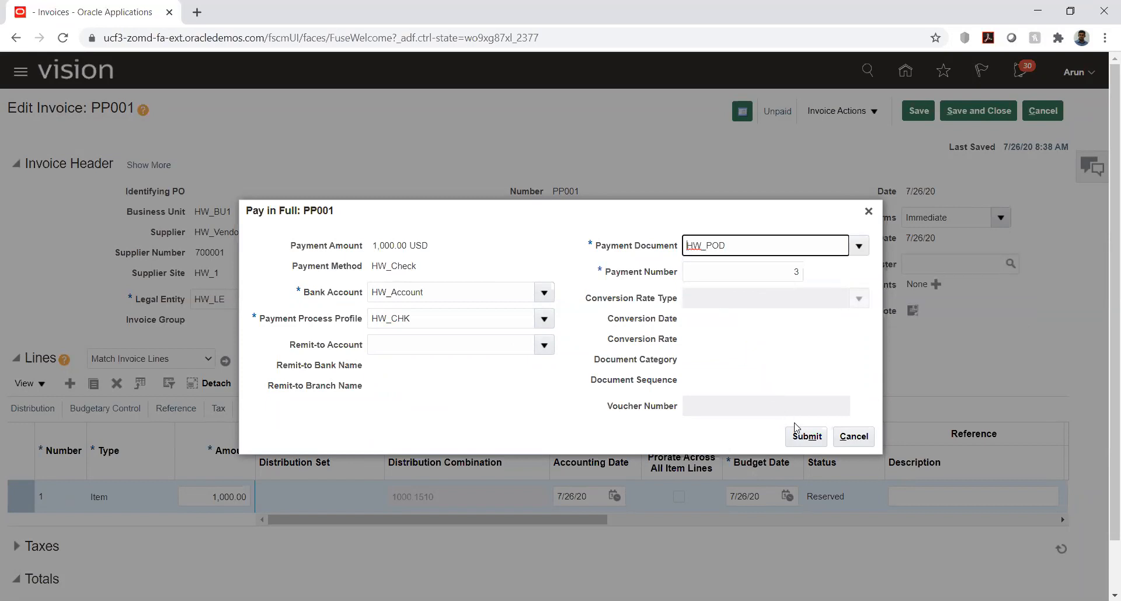
{"action": "left_click", "coordinate": [806, 436]}
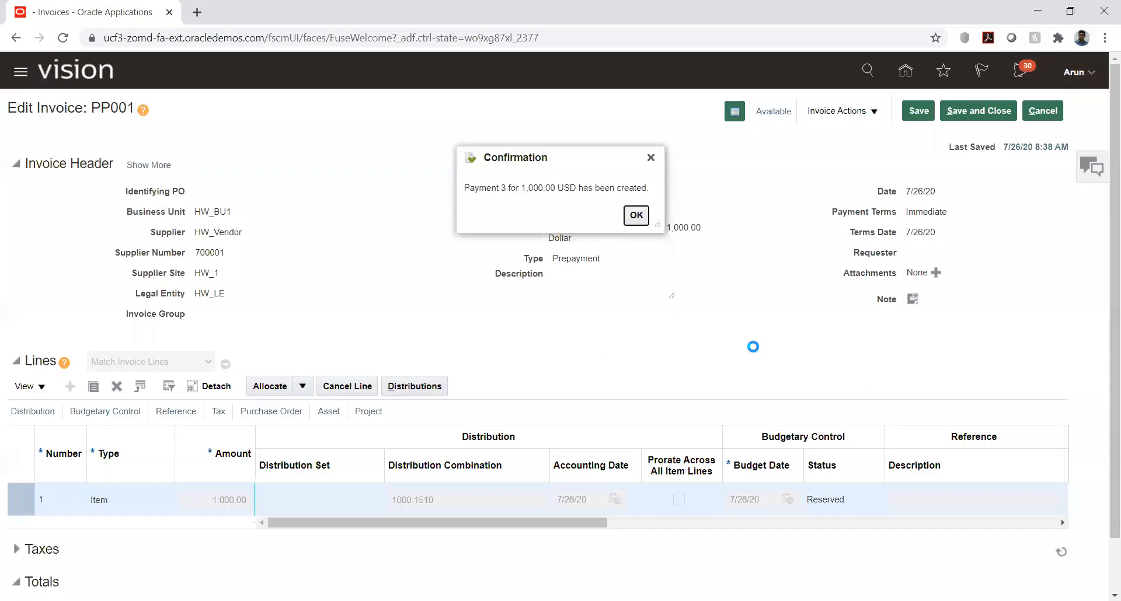
{"action": "left_click", "coordinate": [637, 215]}
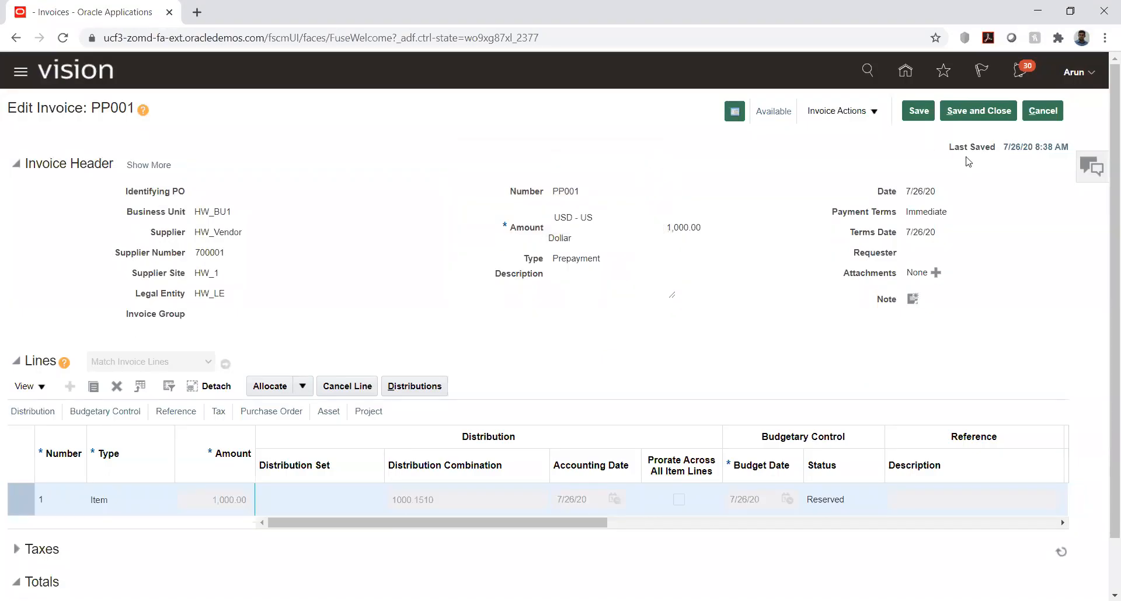
{"action": "left_click", "coordinate": [974, 113]}
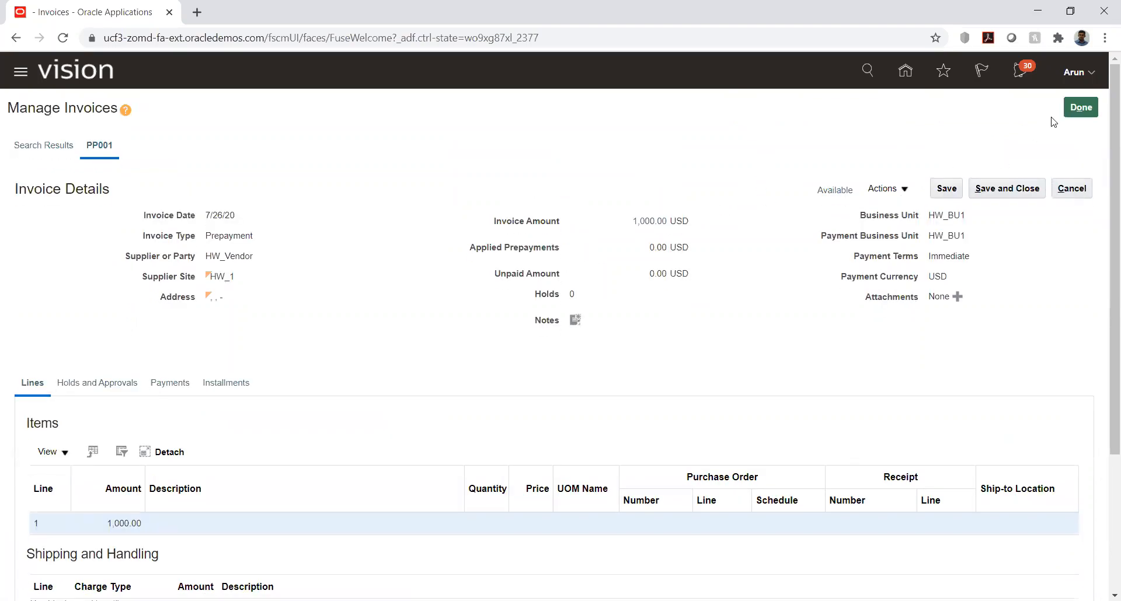
Step: Leave the invoices work area and open the Manage Payments page under Payables
{"action": "left_click", "coordinate": [1081, 108]}
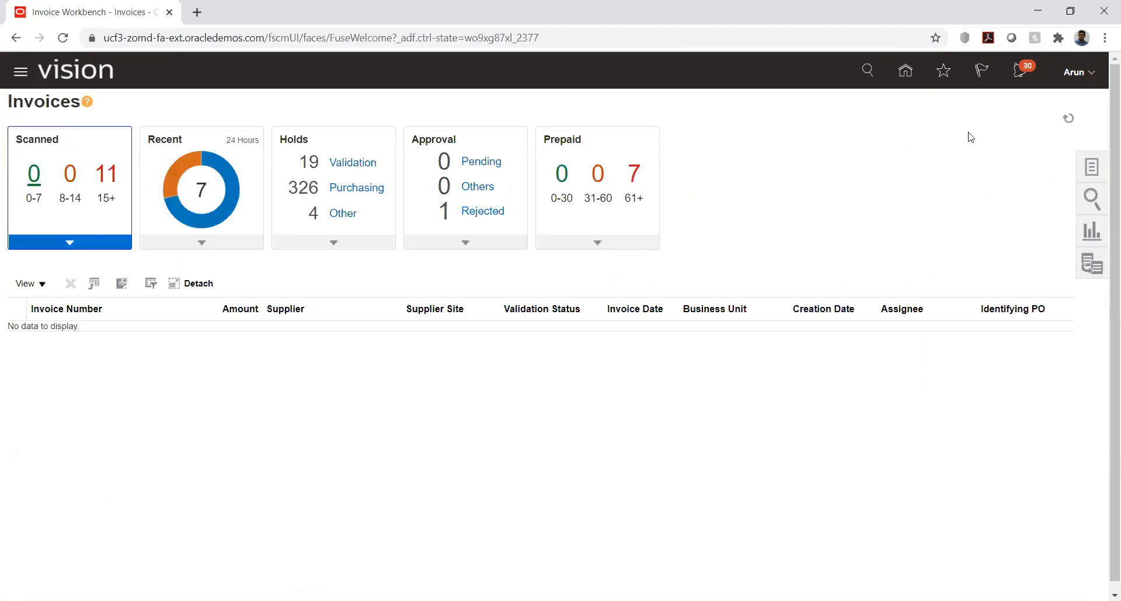
{"action": "left_click", "coordinate": [905, 71]}
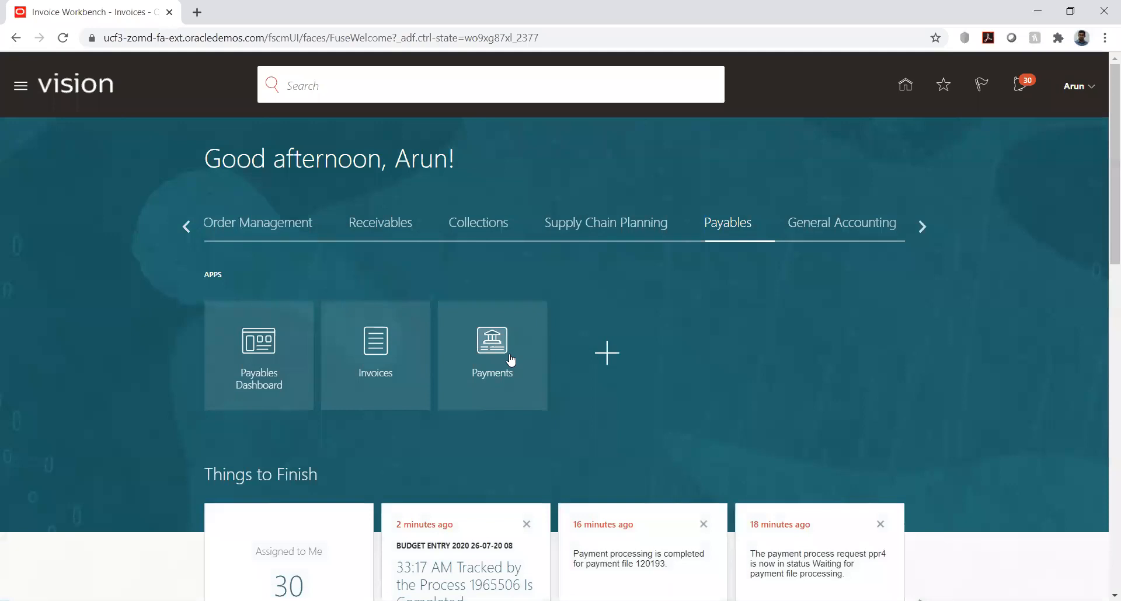
{"action": "left_click", "coordinate": [511, 359]}
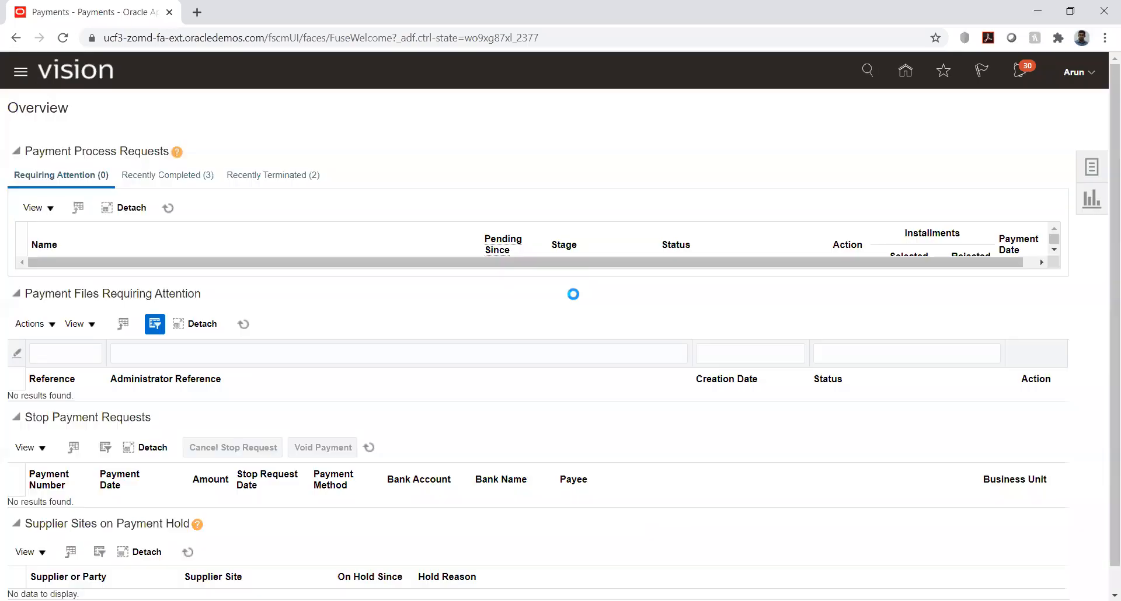
{"action": "left_click", "coordinate": [1090, 167]}
{"action": "left_click", "coordinate": [984, 187]}
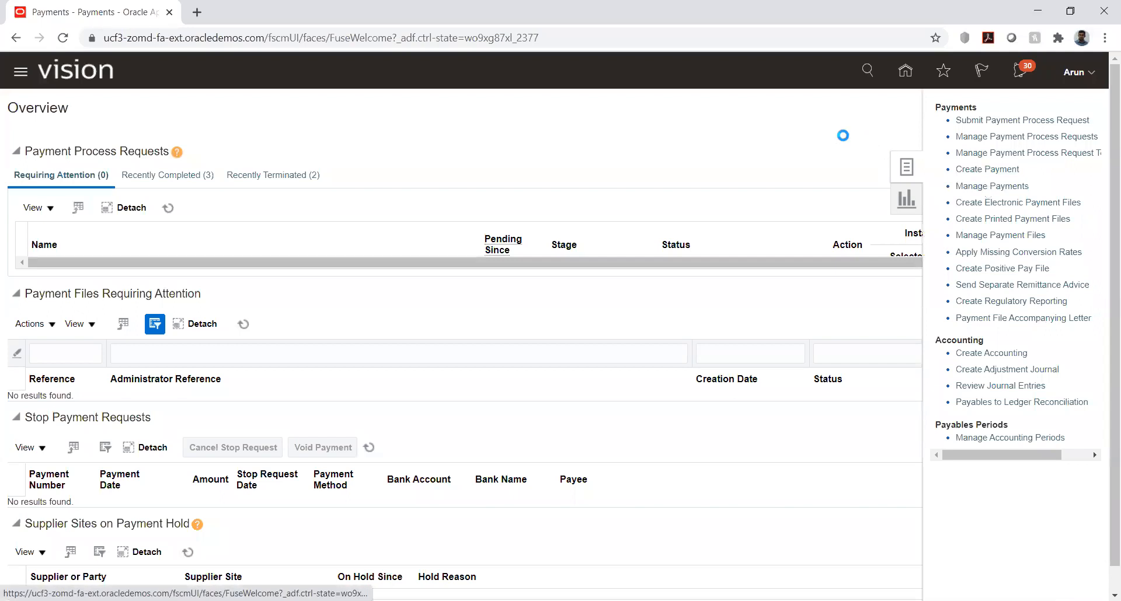
Step: Search the payments for supplier HW_Vendor1
{"action": "left_click", "coordinate": [388, 195]}
{"action": "type", "text": "hw"}
{"action": "key", "text": "Tab"}
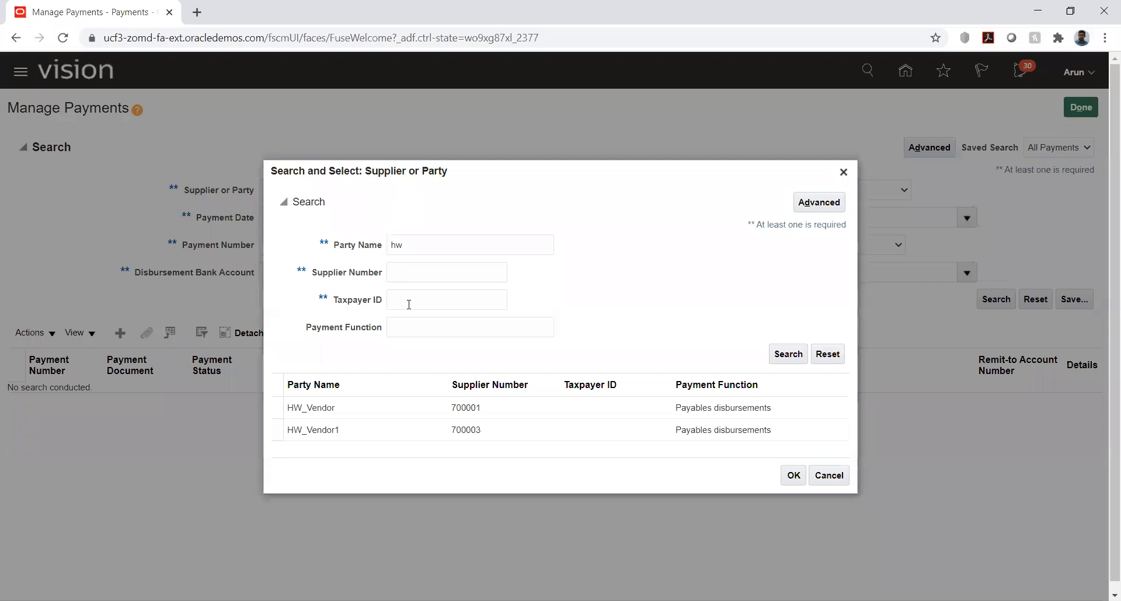
{"action": "left_click", "coordinate": [345, 430]}
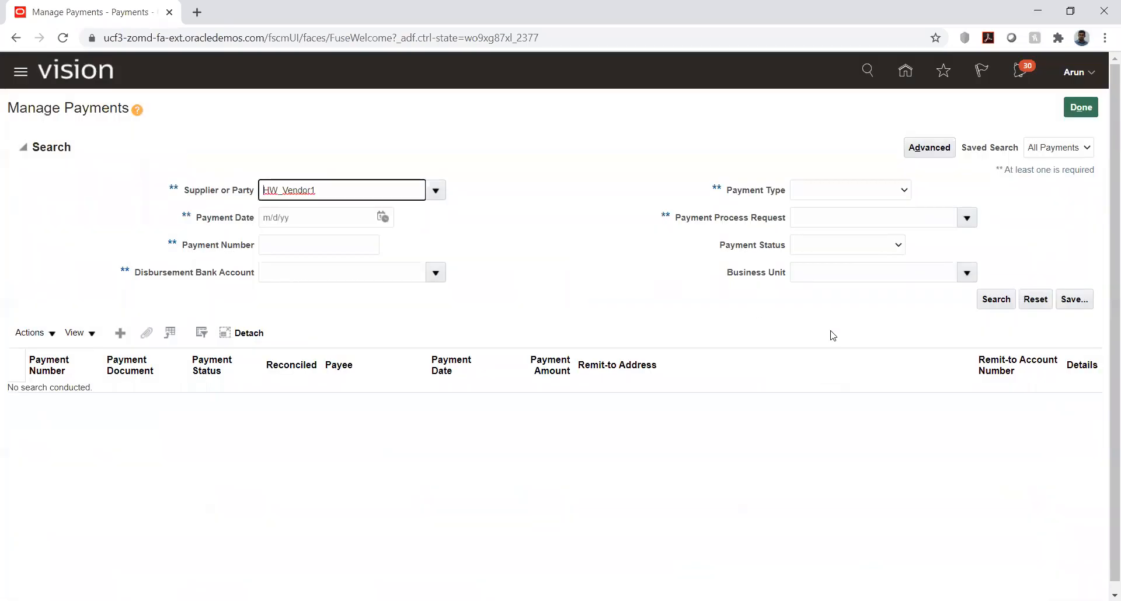
{"action": "left_click", "coordinate": [997, 300]}
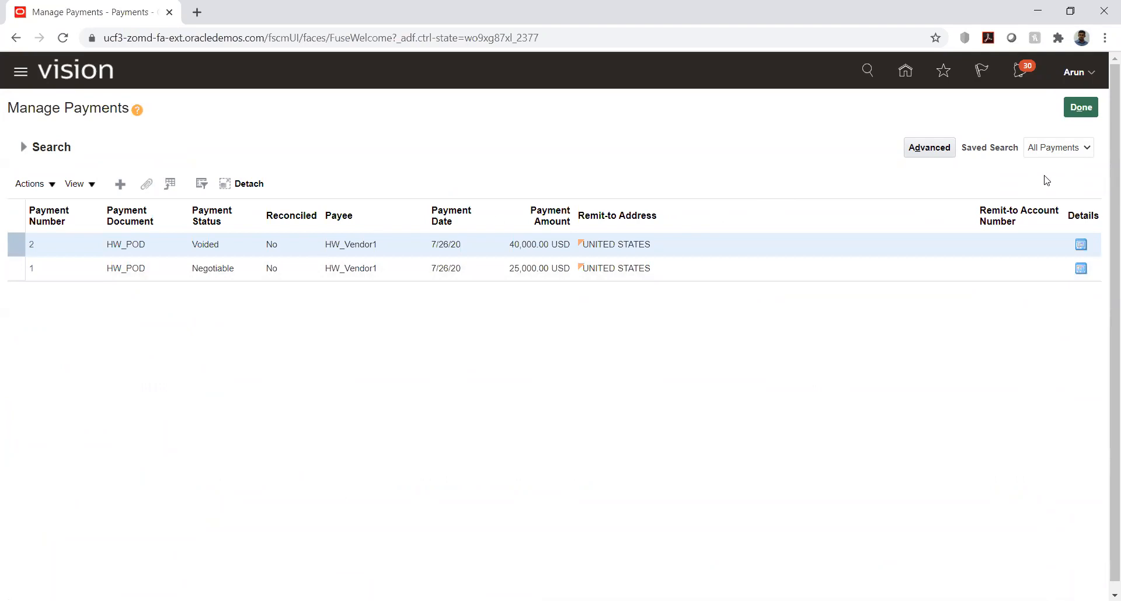
Step: Search the payments for supplier HW_Vendor and open the 1,000 USD payment made from payment document HW_POD
{"action": "left_click", "coordinate": [23, 147]}
{"action": "left_click", "coordinate": [327, 188]}
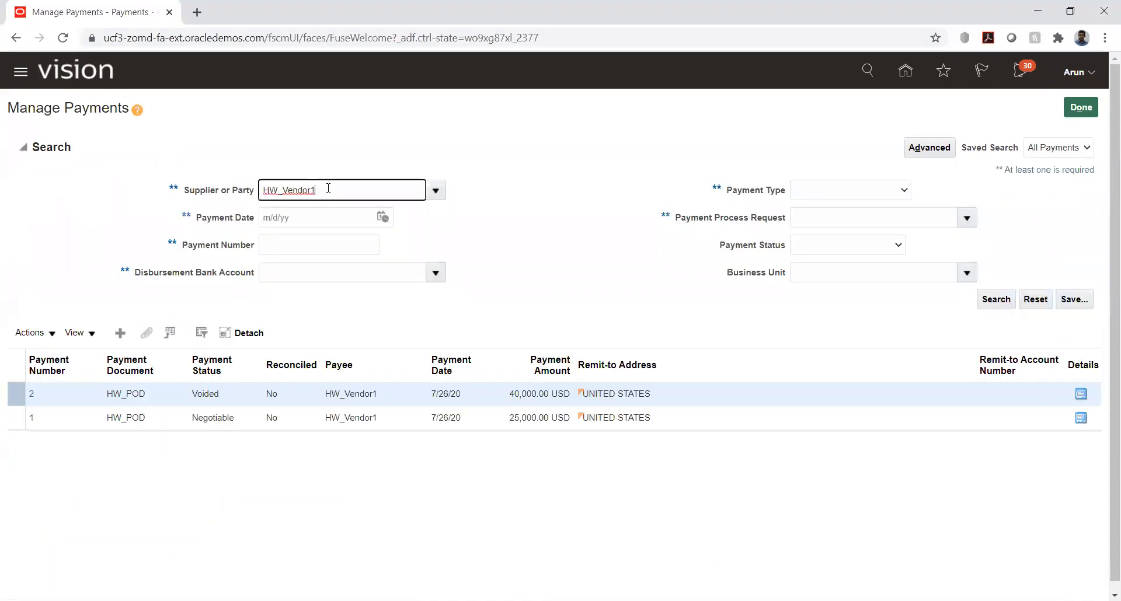
{"action": "key", "text": "Tab"}
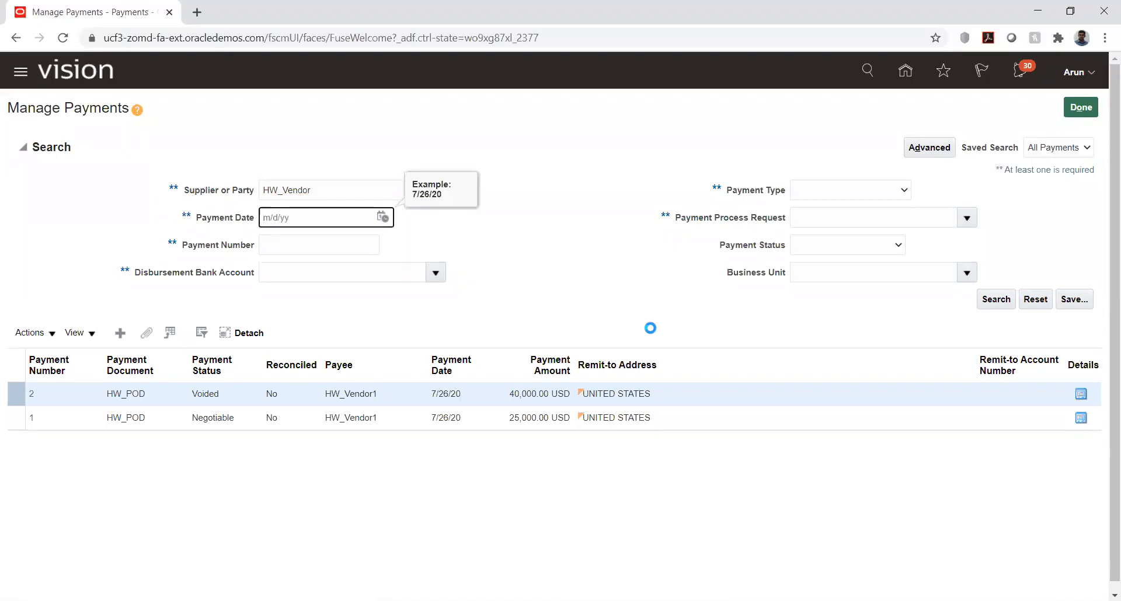
{"action": "left_click", "coordinate": [318, 405]}
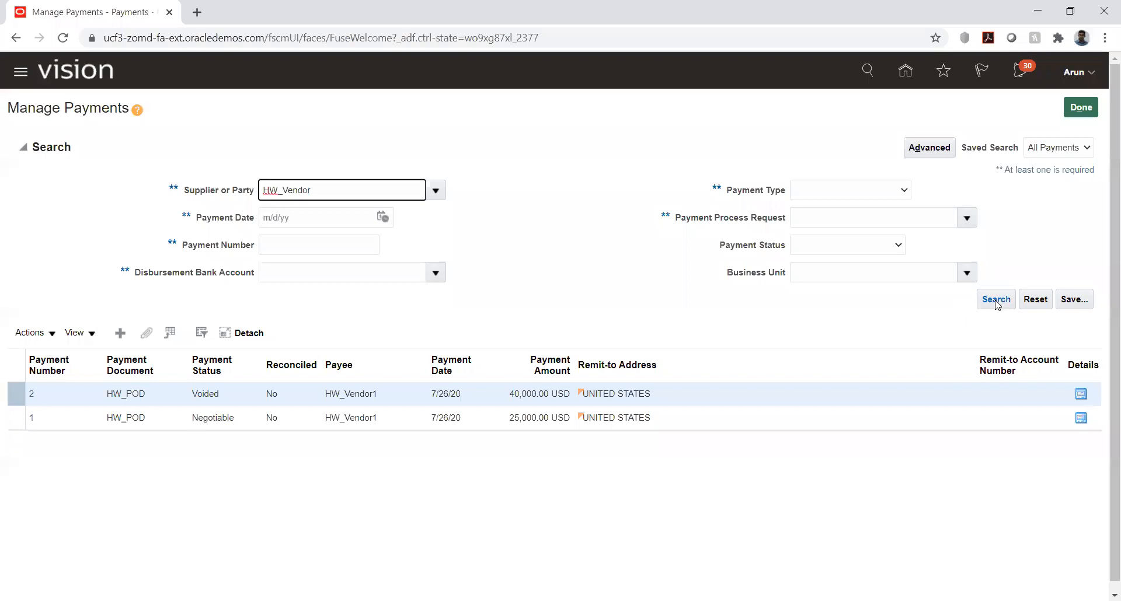
{"action": "left_click", "coordinate": [996, 299]}
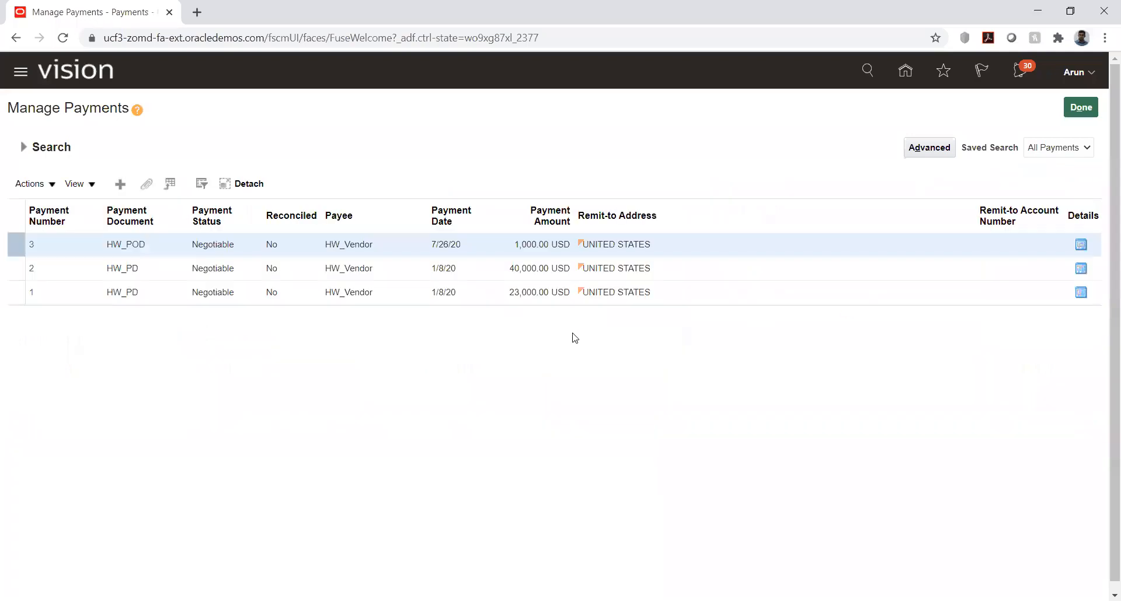
{"action": "left_click", "coordinate": [32, 246]}
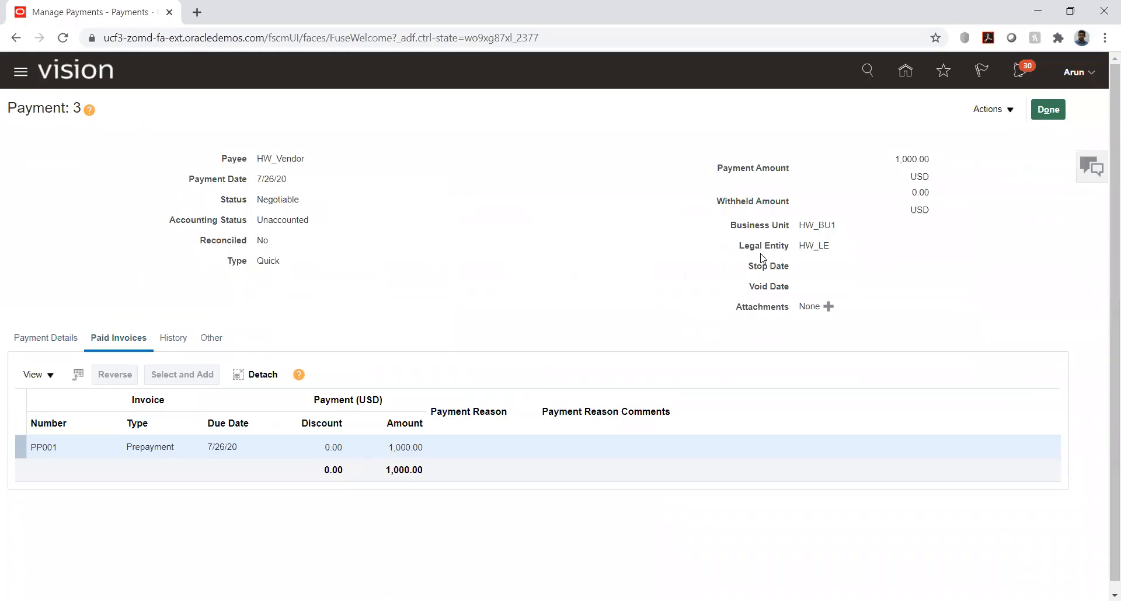
Step: Post the 1,000 USD payment for invoice PP001 to the ledger and view its accounting lines
{"action": "left_click", "coordinate": [991, 114]}
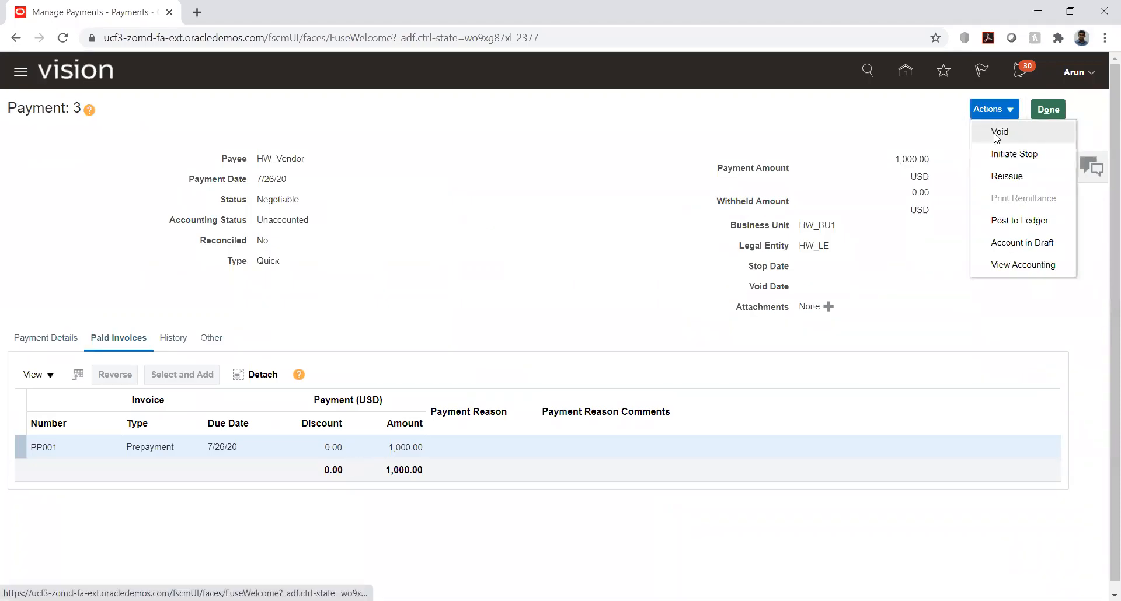
{"action": "left_click", "coordinate": [1005, 221]}
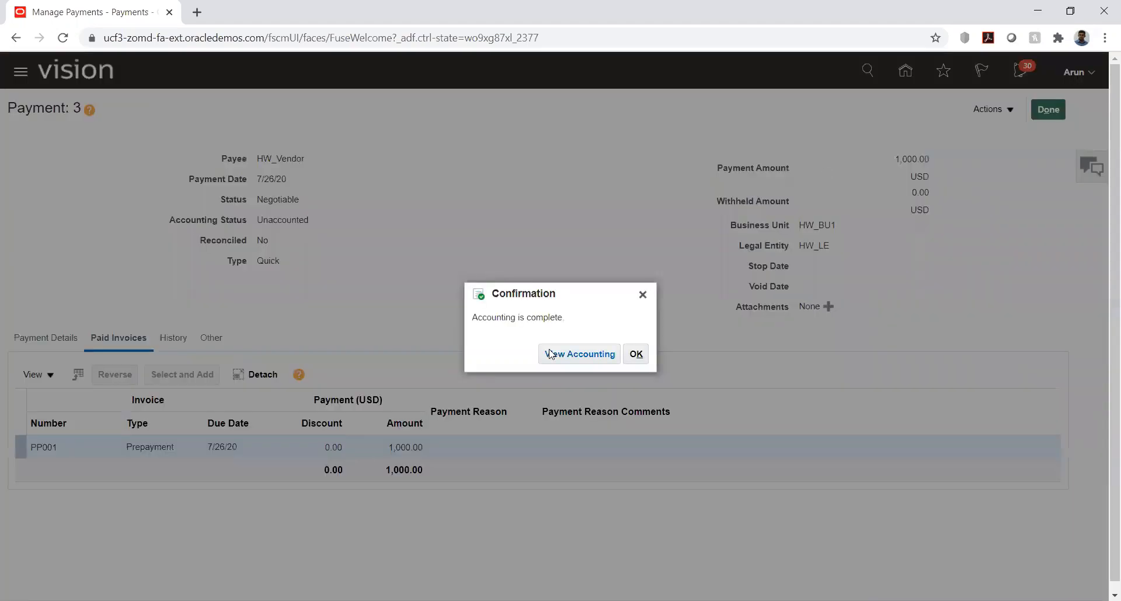
{"action": "left_click", "coordinate": [579, 353]}
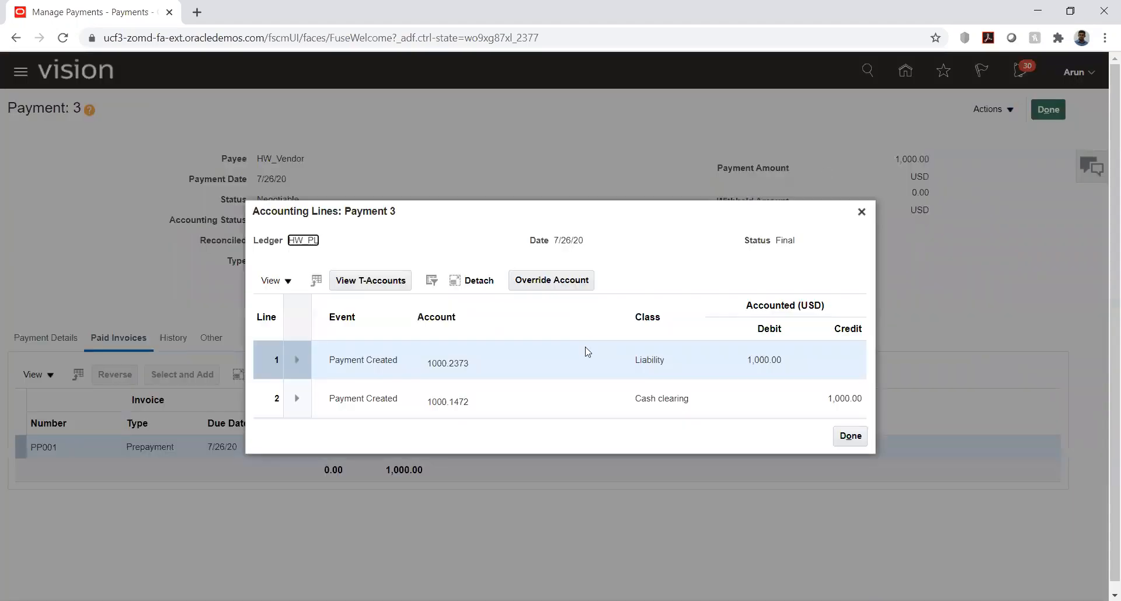
{"action": "left_click", "coordinate": [861, 211]}
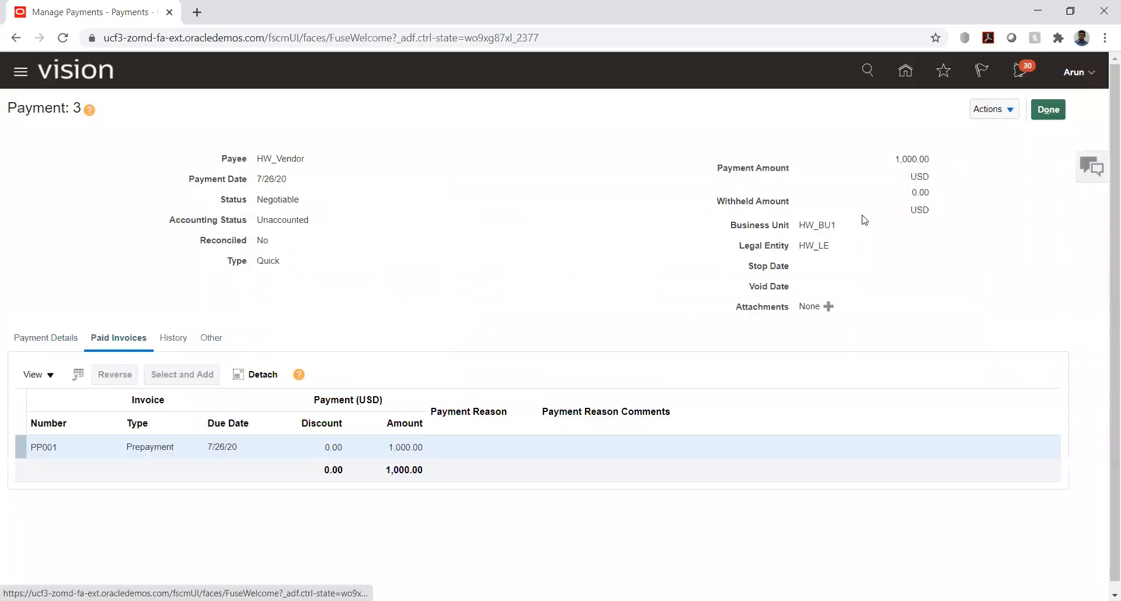
Step: Close the payment and the payments list, and return to the home page
{"action": "left_click", "coordinate": [1047, 114]}
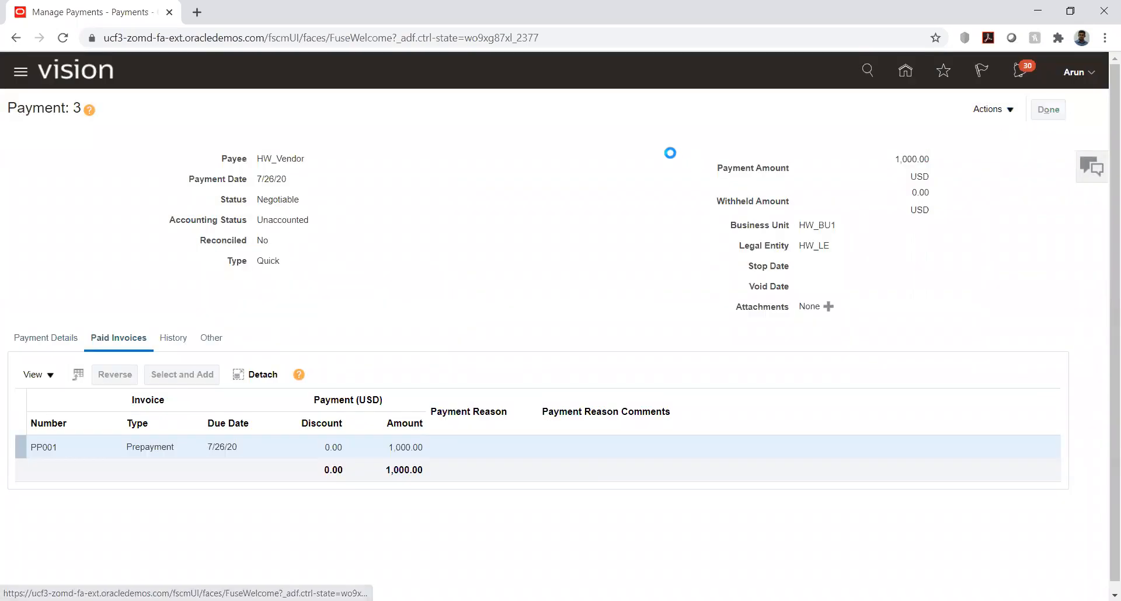
{"action": "left_click", "coordinate": [1080, 107]}
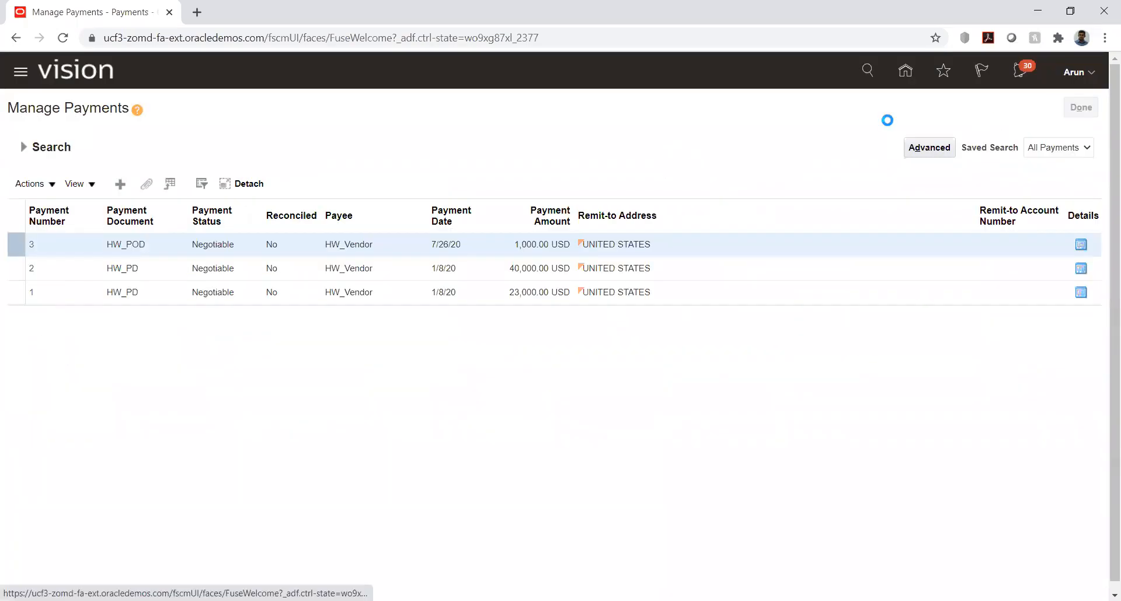
{"action": "left_click", "coordinate": [905, 82]}
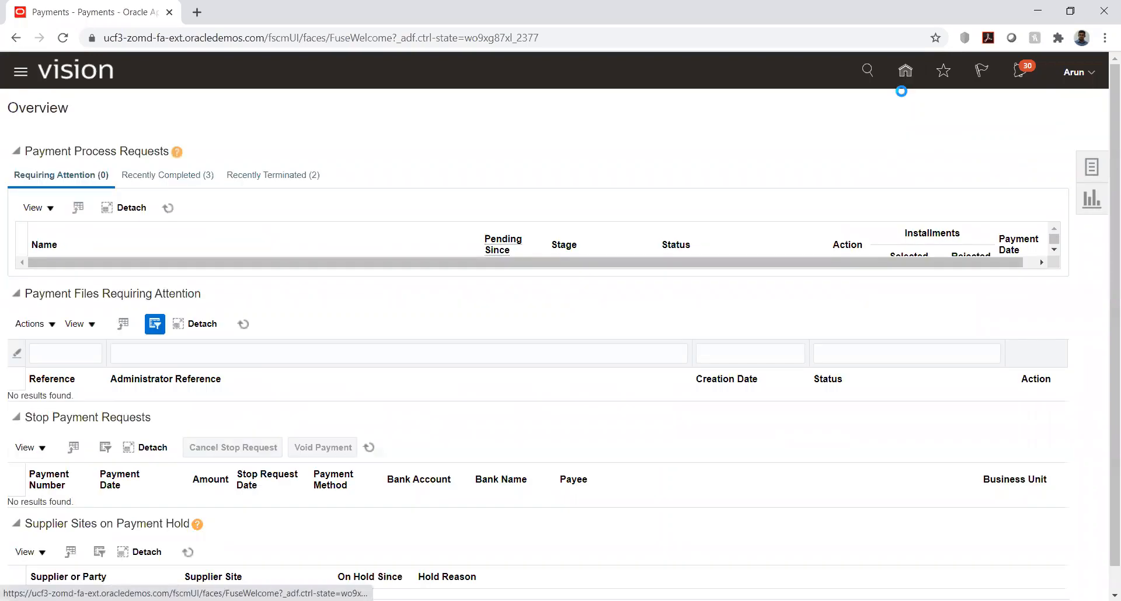
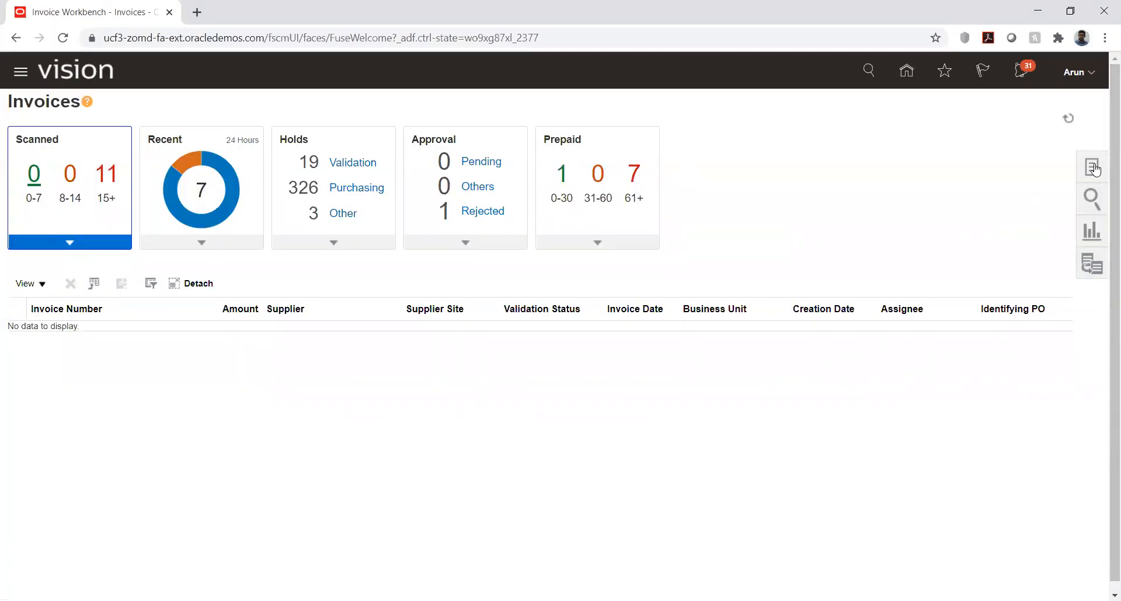
Step: Search the managed invoices for invoice number PP001 and open its details
{"action": "left_click", "coordinate": [1095, 169]}
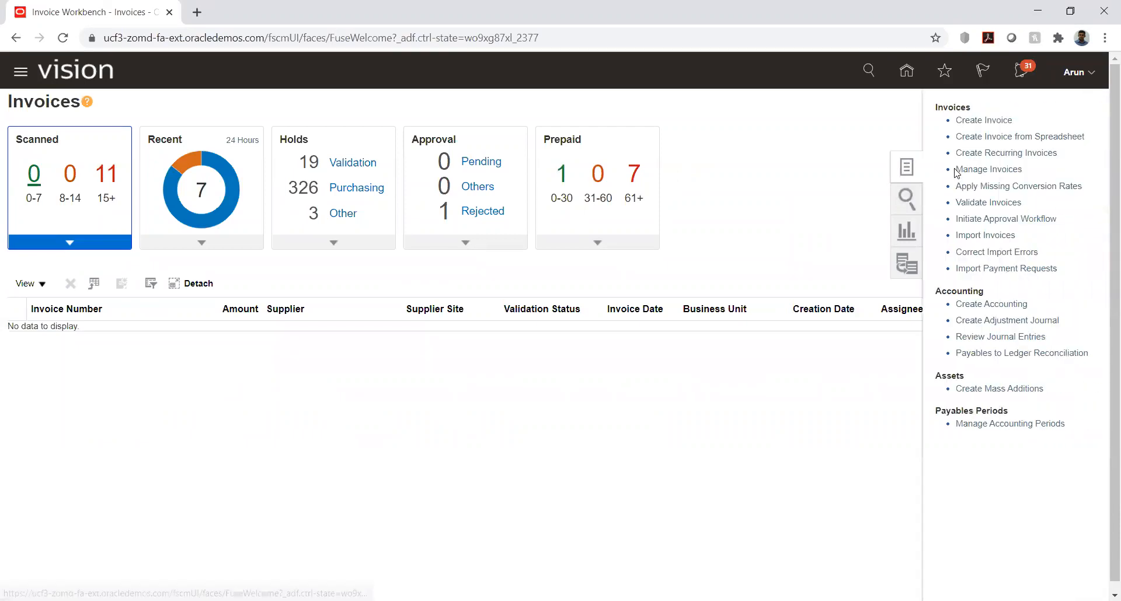
{"action": "left_click", "coordinate": [969, 169]}
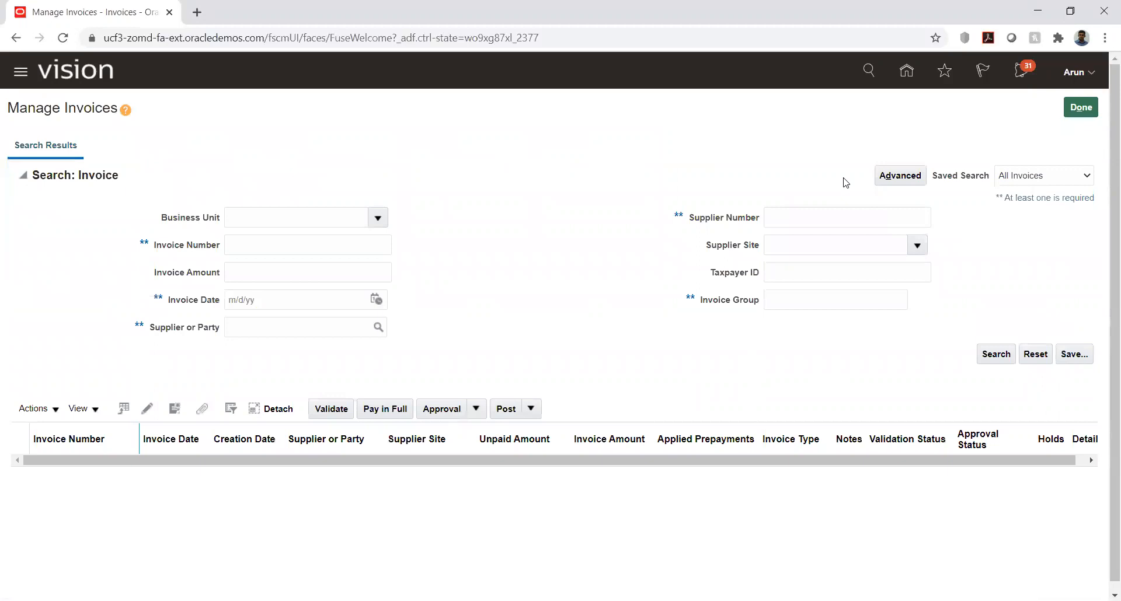
{"action": "left_click", "coordinate": [342, 241]}
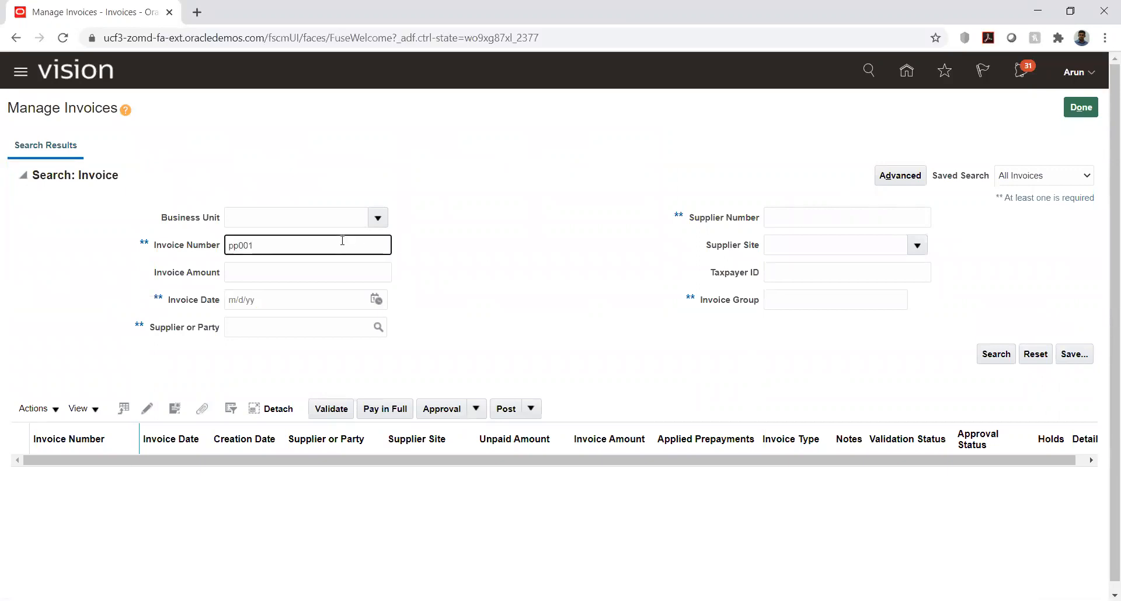
{"action": "type", "text": "pp001"}
{"action": "key", "text": "Return"}
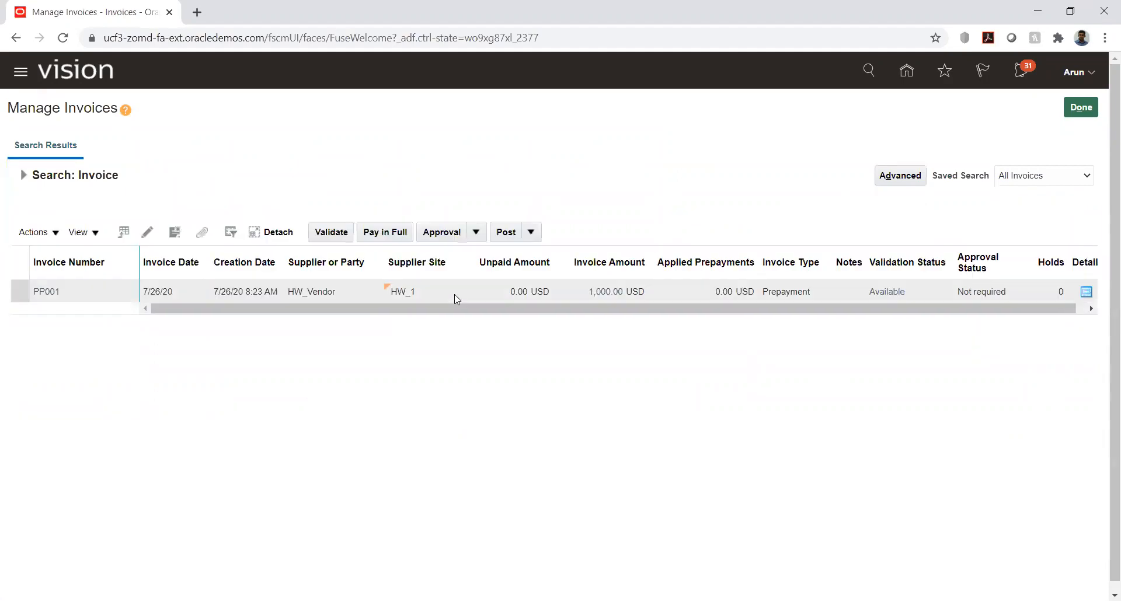
{"action": "left_click", "coordinate": [43, 294]}
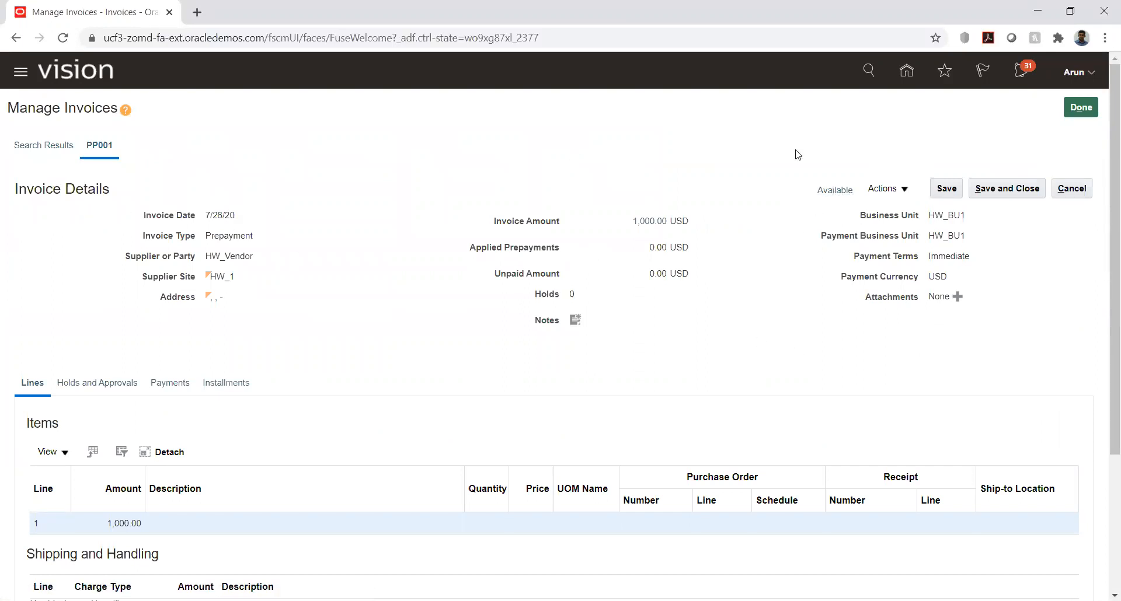
Step: Close the PP001 invoice details, leave Manage Invoices and return to the Invoices overview
{"action": "left_click", "coordinate": [1007, 188]}
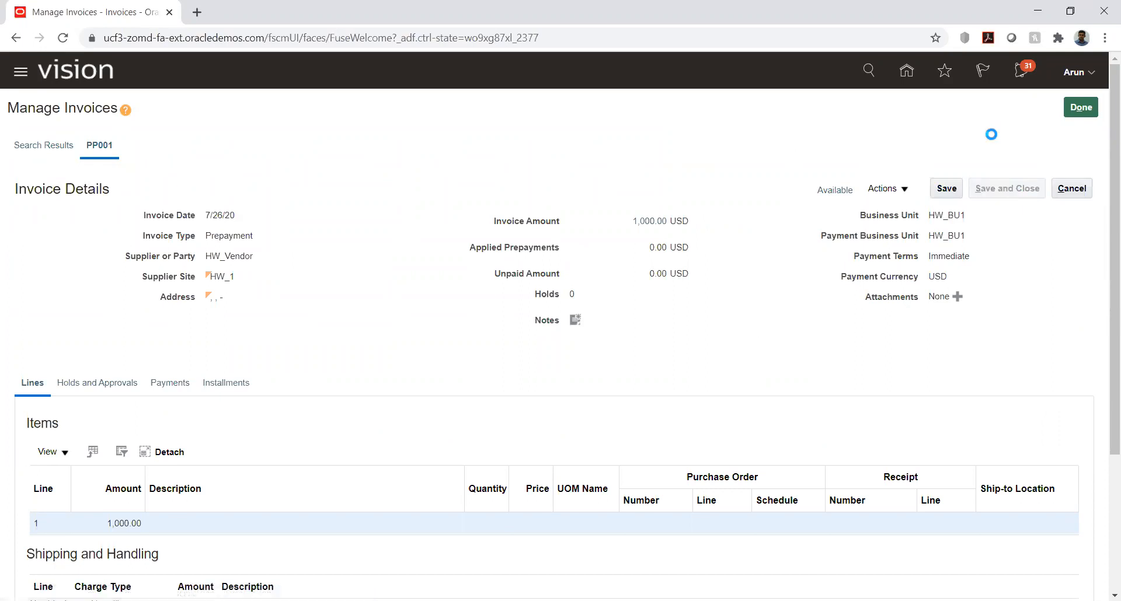
{"action": "left_click", "coordinate": [681, 213]}
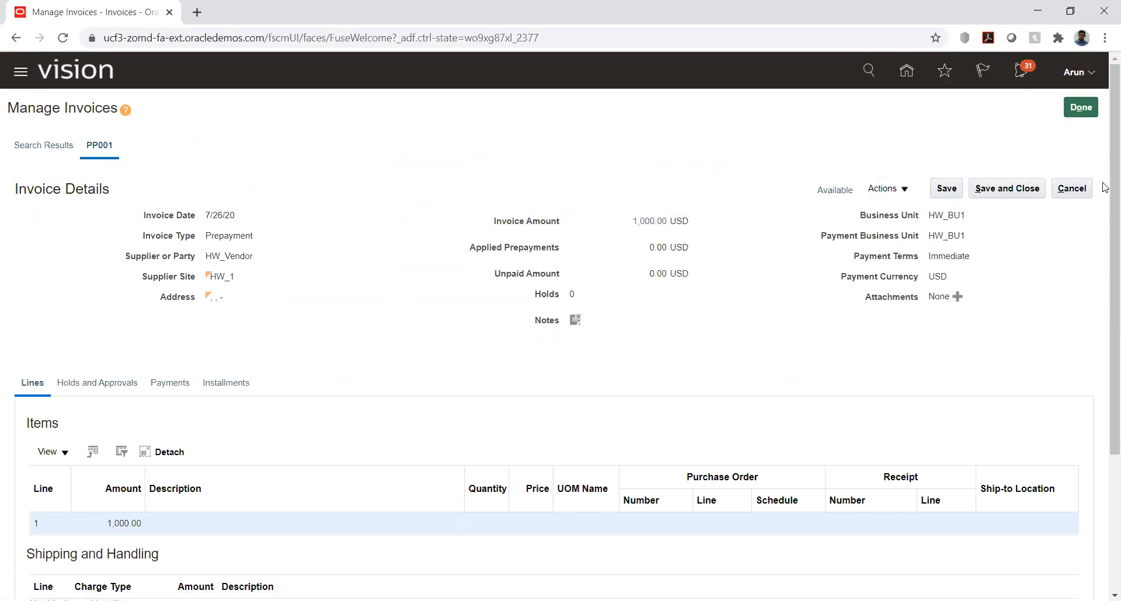
{"action": "left_click", "coordinate": [1071, 188]}
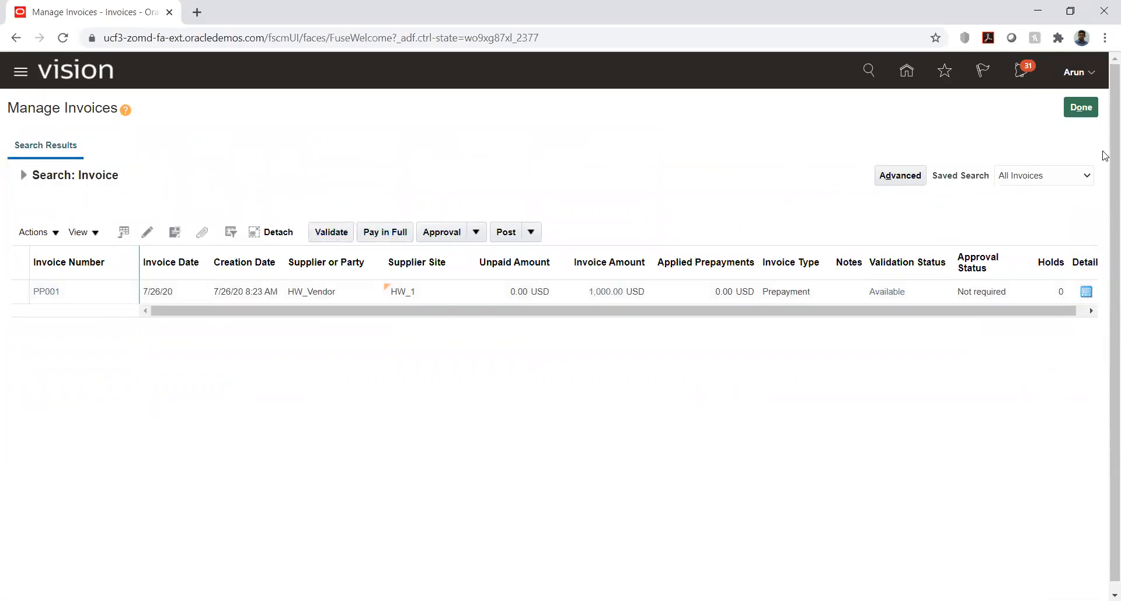
{"action": "left_click", "coordinate": [1081, 108]}
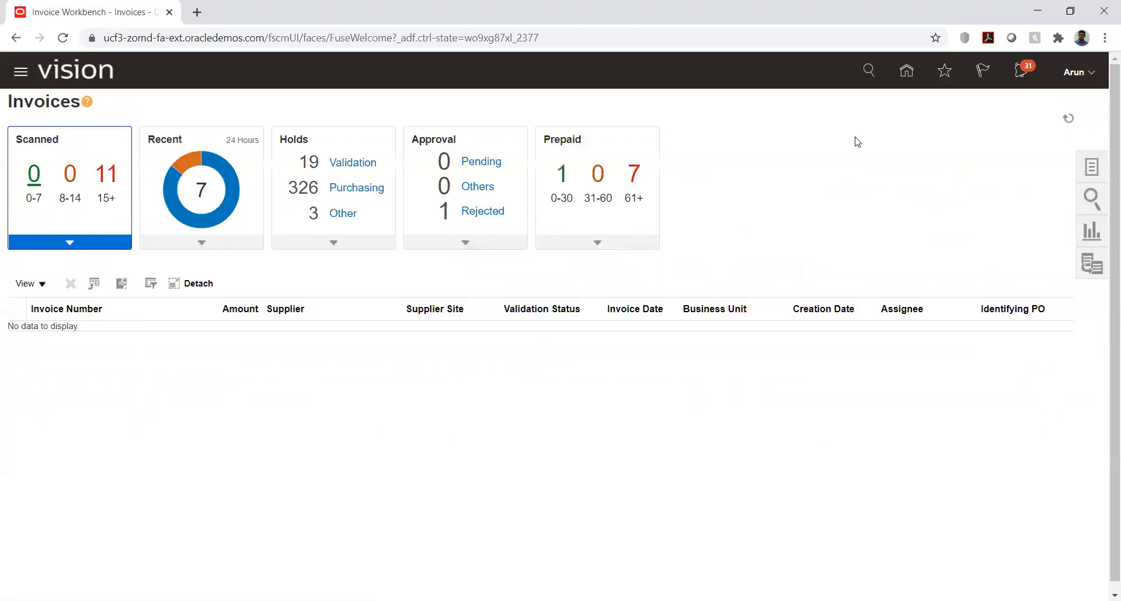
Step: Start a new invoice and set its business unit to HW_BU1
{"action": "left_click", "coordinate": [1091, 168]}
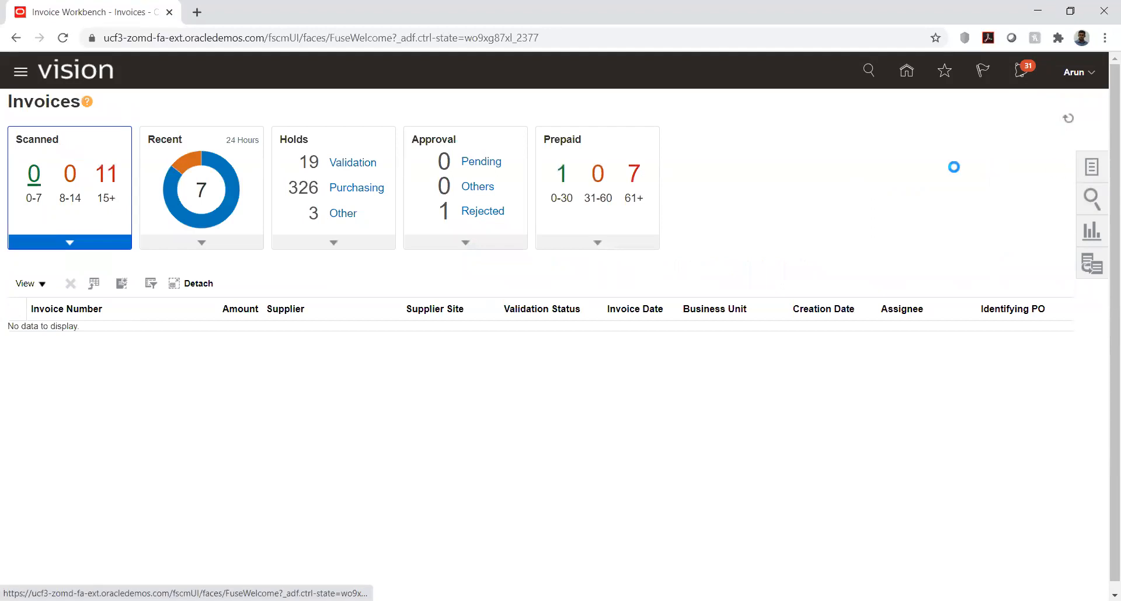
{"action": "left_click", "coordinate": [960, 120]}
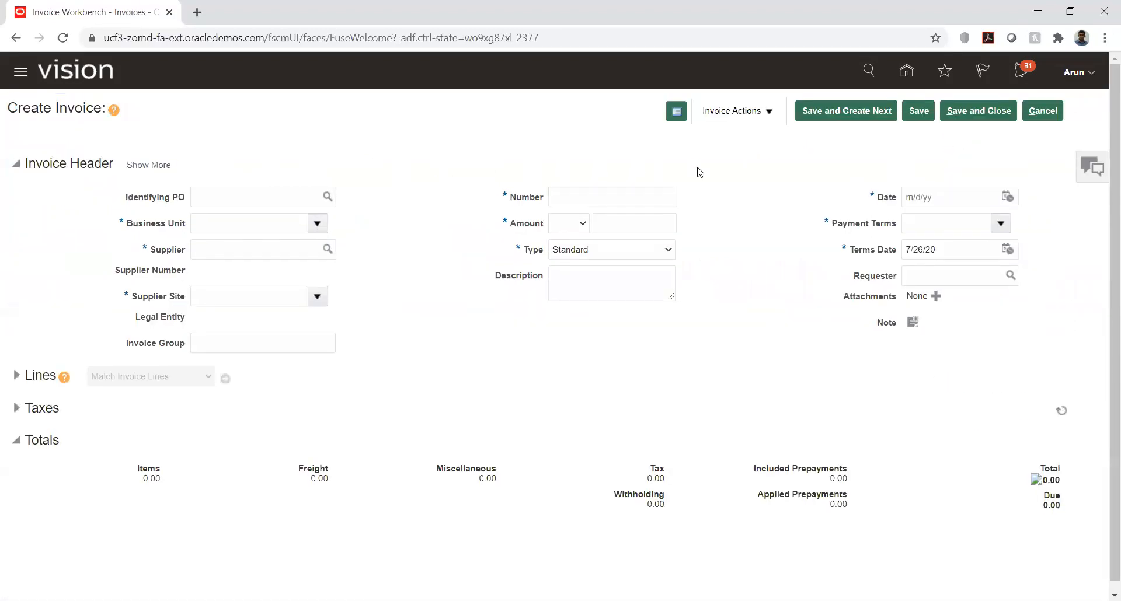
{"action": "left_click", "coordinate": [254, 223]}
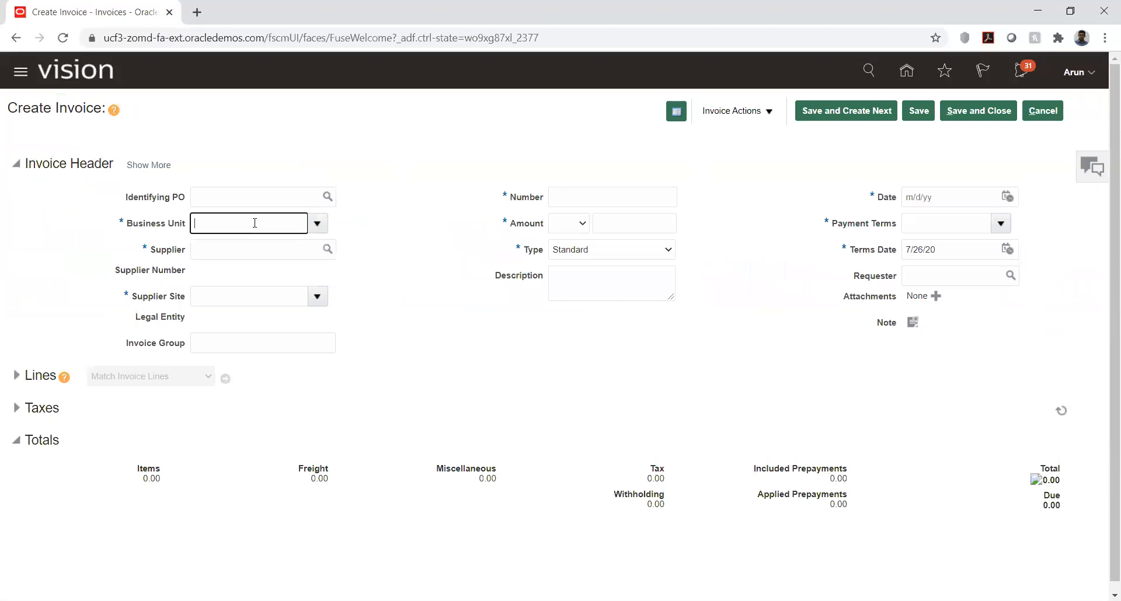
{"action": "type", "text": "hw"}
{"action": "key", "text": "Tab"}
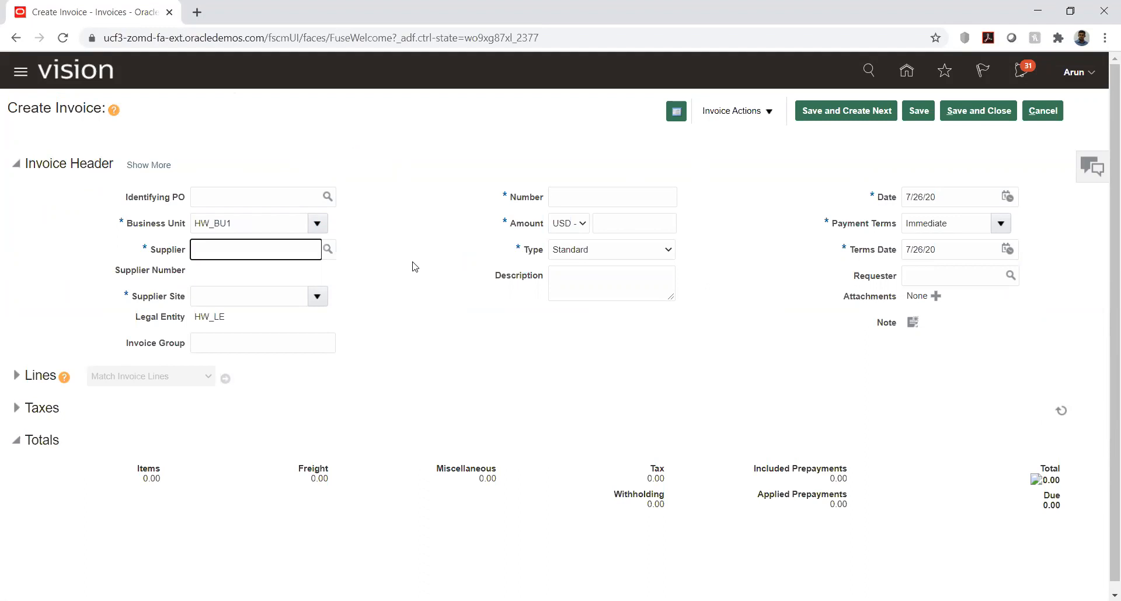
Step: Search for suppliers matching "hw" and set HW_Vendor as the invoice's supplier
{"action": "type", "text": "hw"}
{"action": "key", "text": "Tab"}
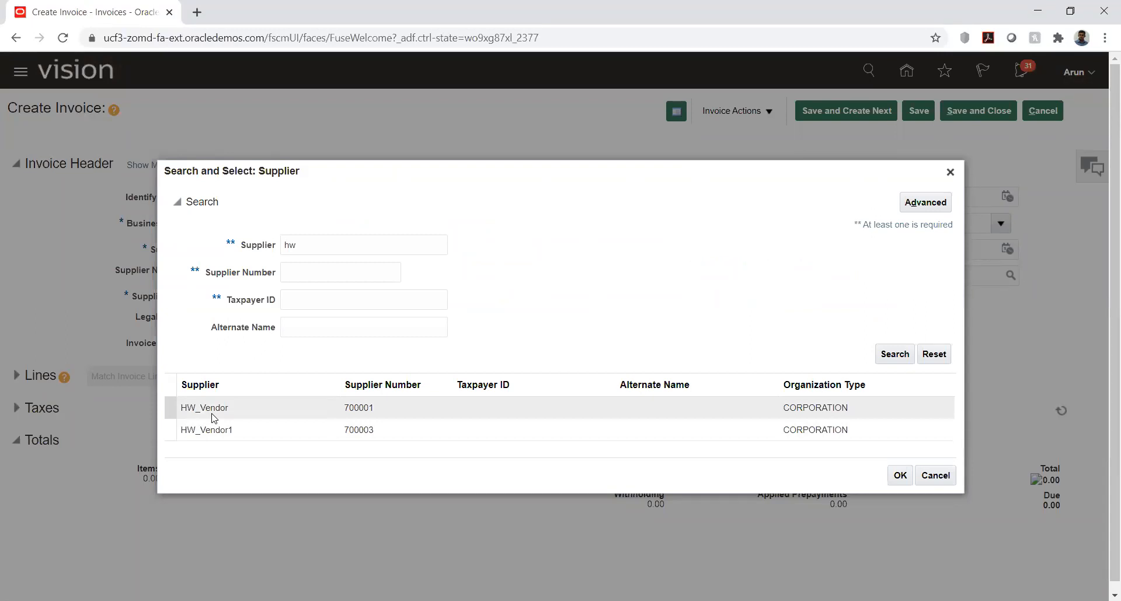
{"action": "left_click", "coordinate": [212, 414]}
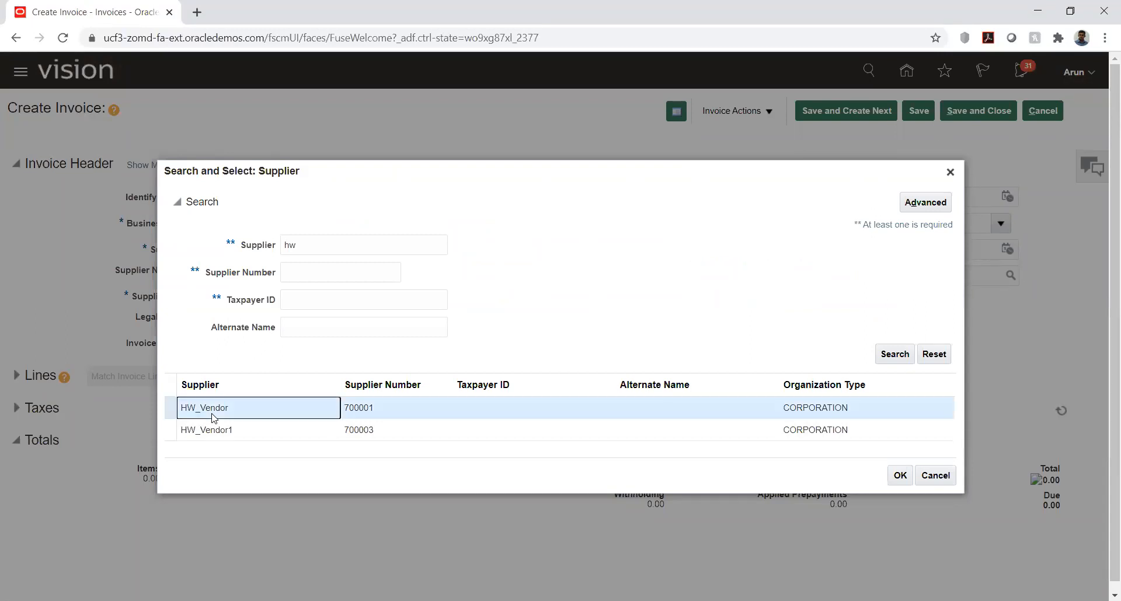
{"action": "left_click", "coordinate": [237, 435]}
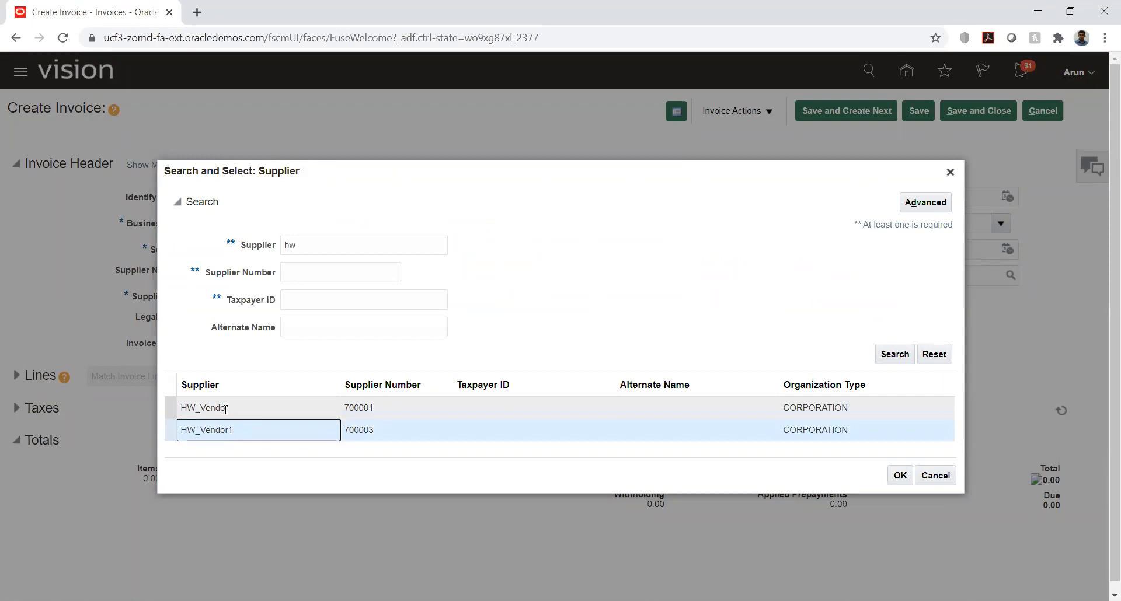
{"action": "left_click", "coordinate": [898, 476]}
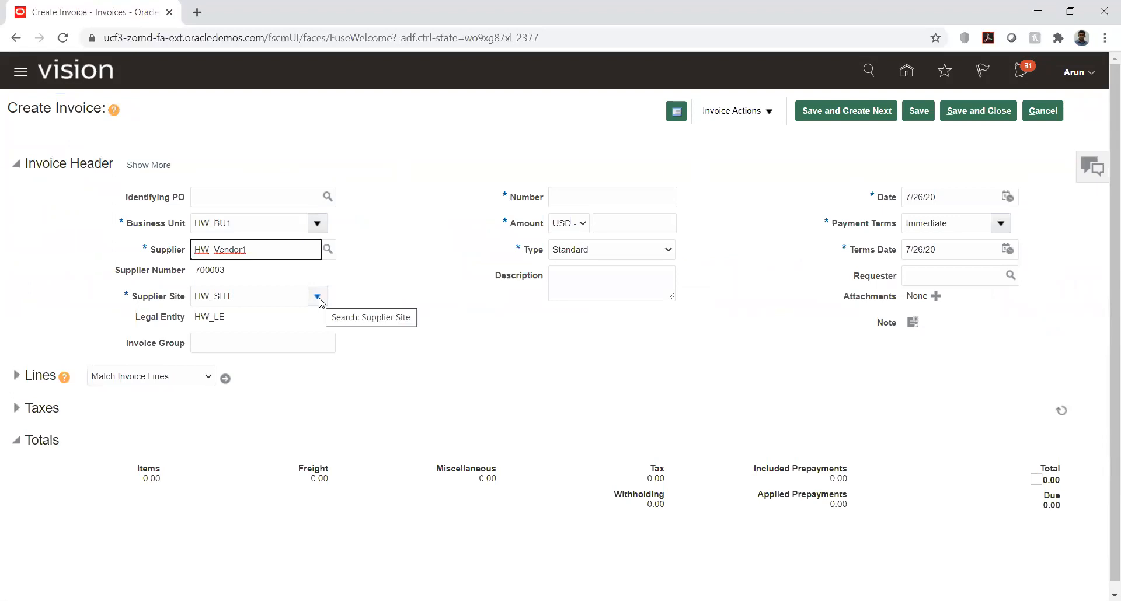
{"action": "key", "text": "BackSpace"}
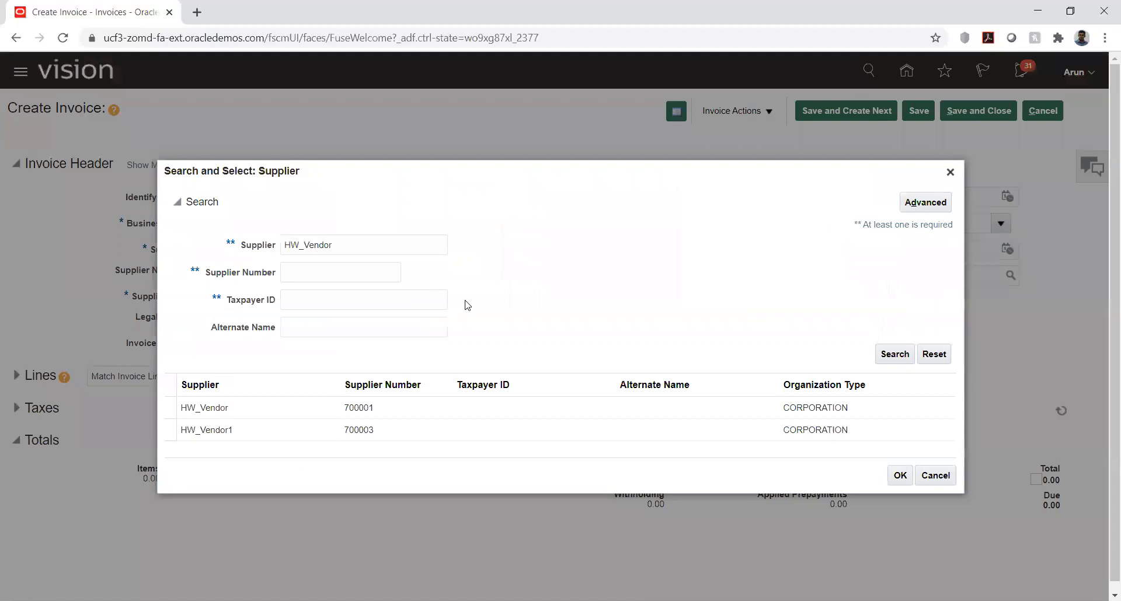
{"action": "left_click", "coordinate": [214, 408]}
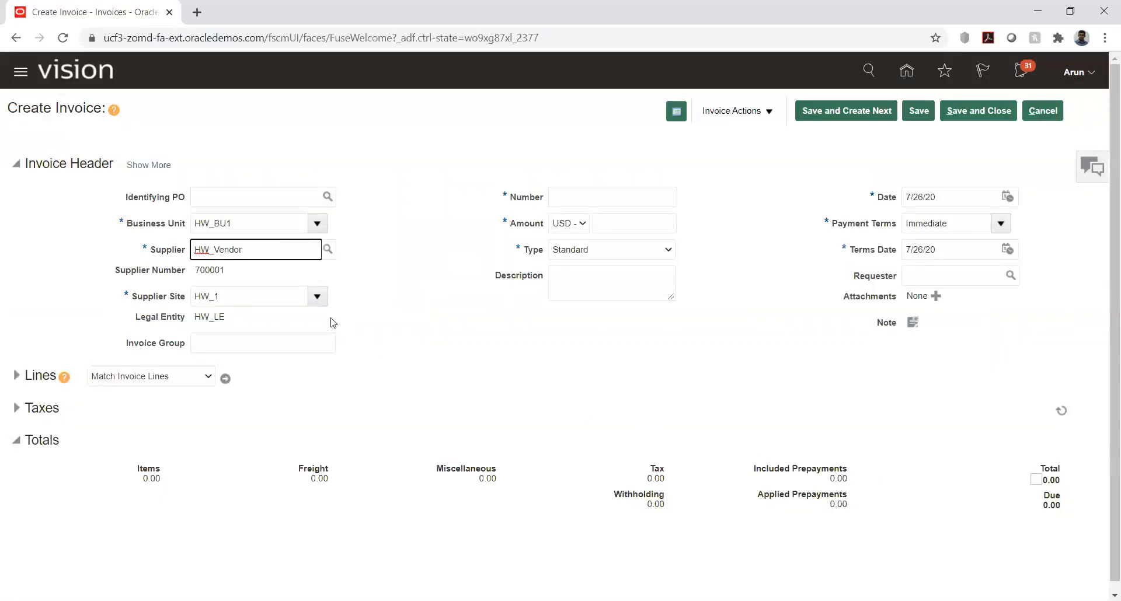
Step: Enter INV90 as the invoice number and 2,000.00 USD as the invoice amount in the header
{"action": "left_click", "coordinate": [580, 197]}
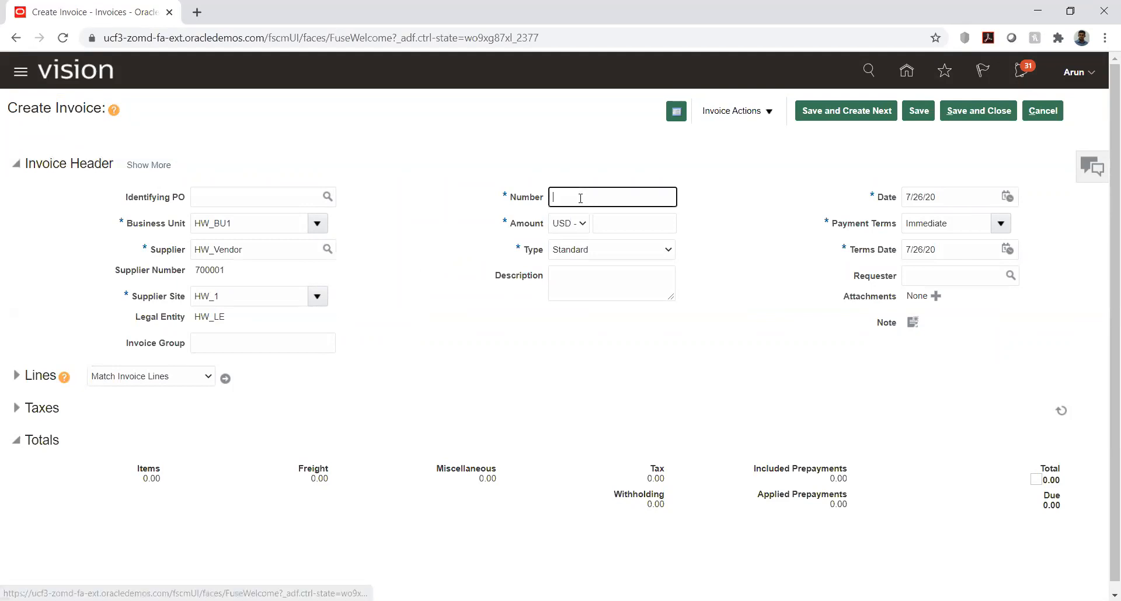
{"action": "type", "text": "INV"}
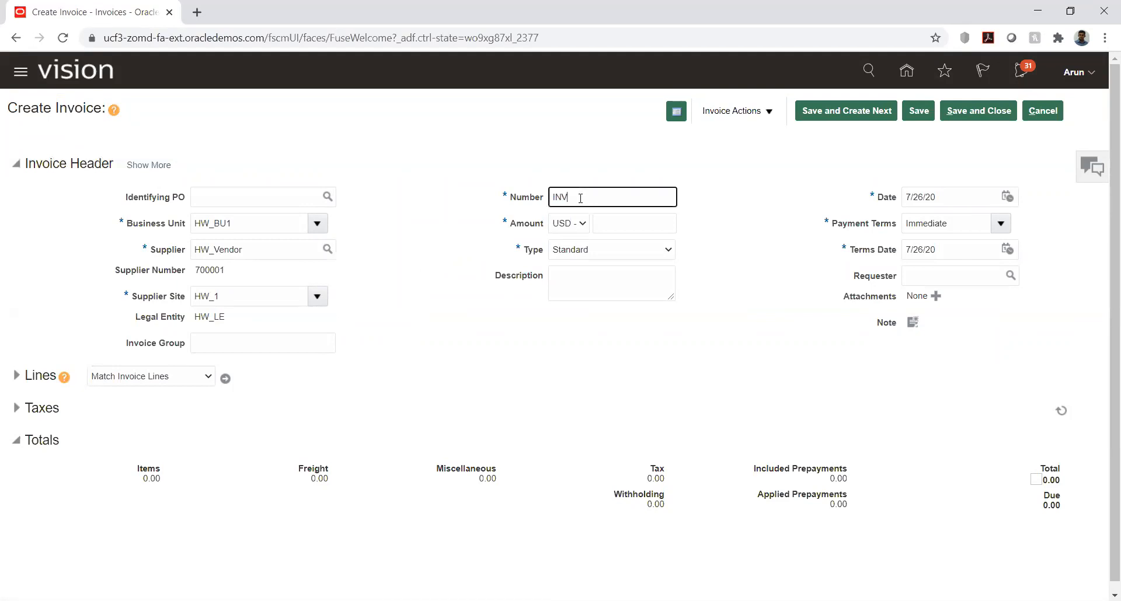
{"action": "type", "text": "90"}
{"action": "key", "text": "Tab"}
{"action": "left_click", "coordinate": [644, 217]}
{"action": "type", "text": "2000"}
{"action": "key", "text": "Tab"}
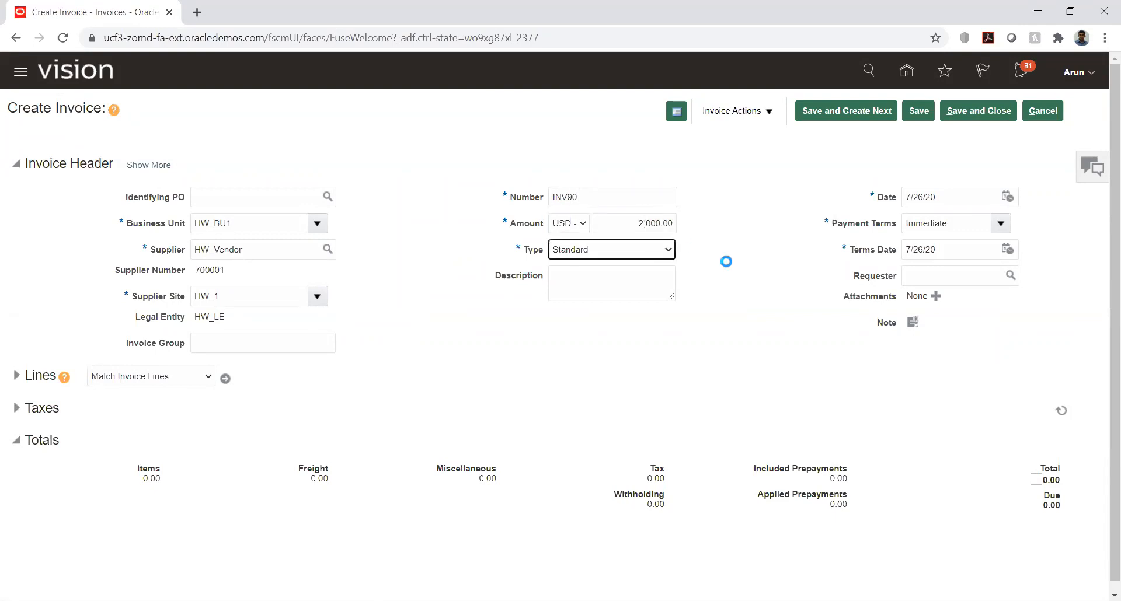
{"action": "left_click", "coordinate": [735, 293]}
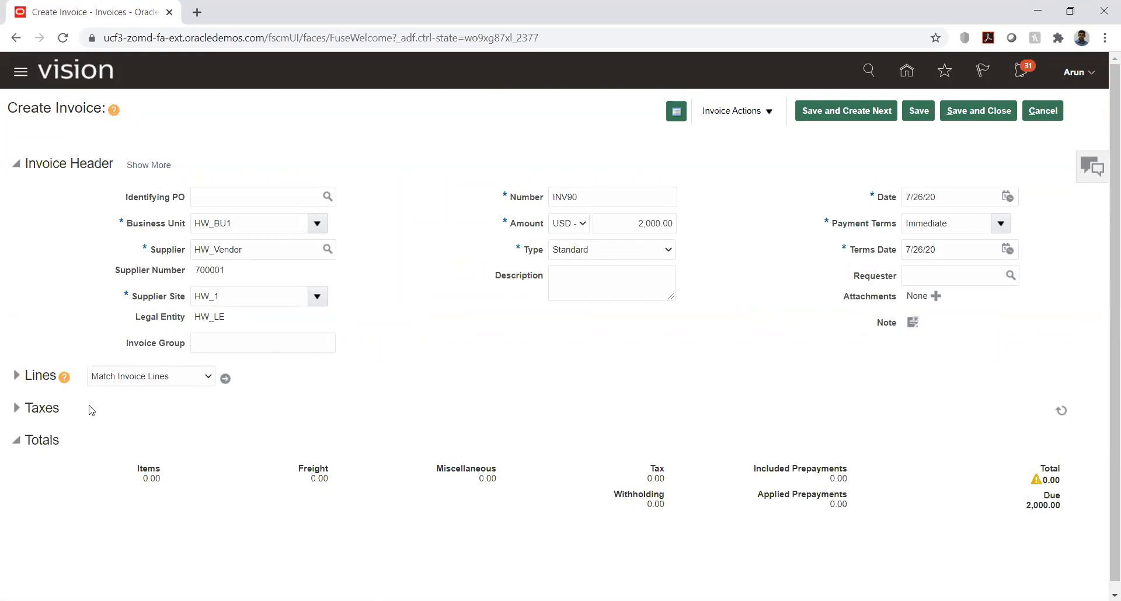
Step: Expand the invoice lines and fill line 1 with an amount of 2,000.00 and distribution set HW_DS
{"action": "left_click", "coordinate": [17, 375]}
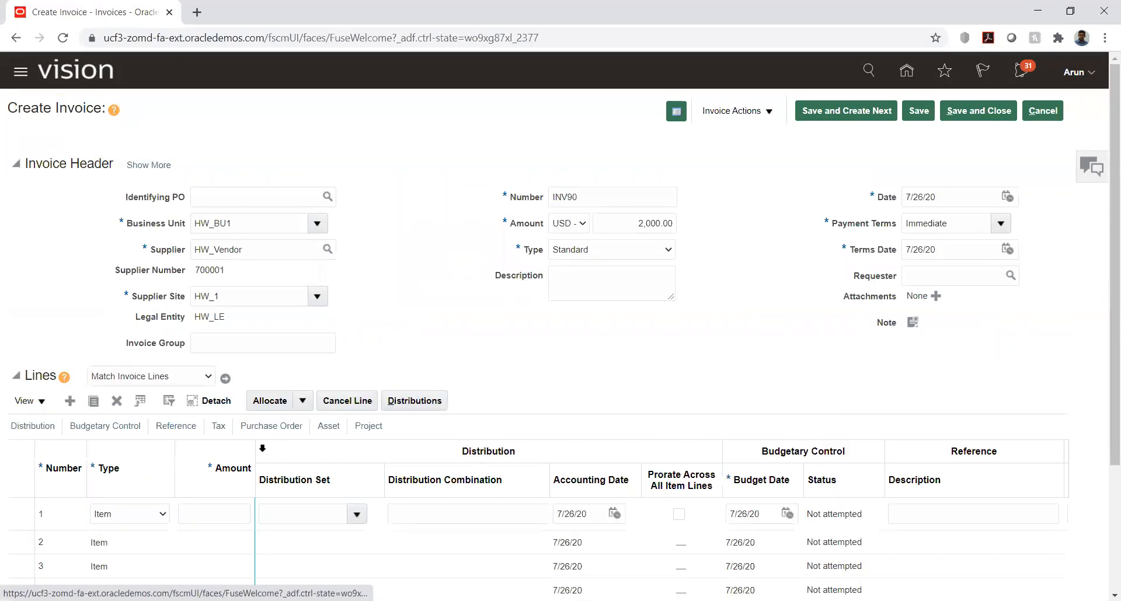
{"action": "left_click", "coordinate": [204, 509]}
{"action": "type", "text": "2000"}
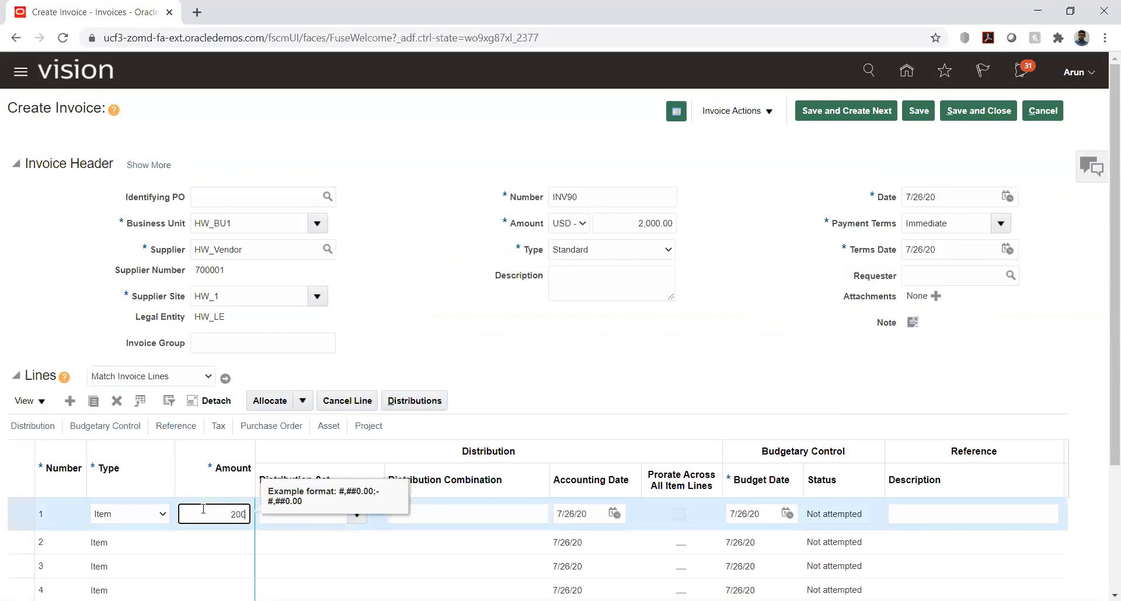
{"action": "key", "text": "Tab"}
{"action": "type", "text": "hw"}
{"action": "key", "text": "Tab"}
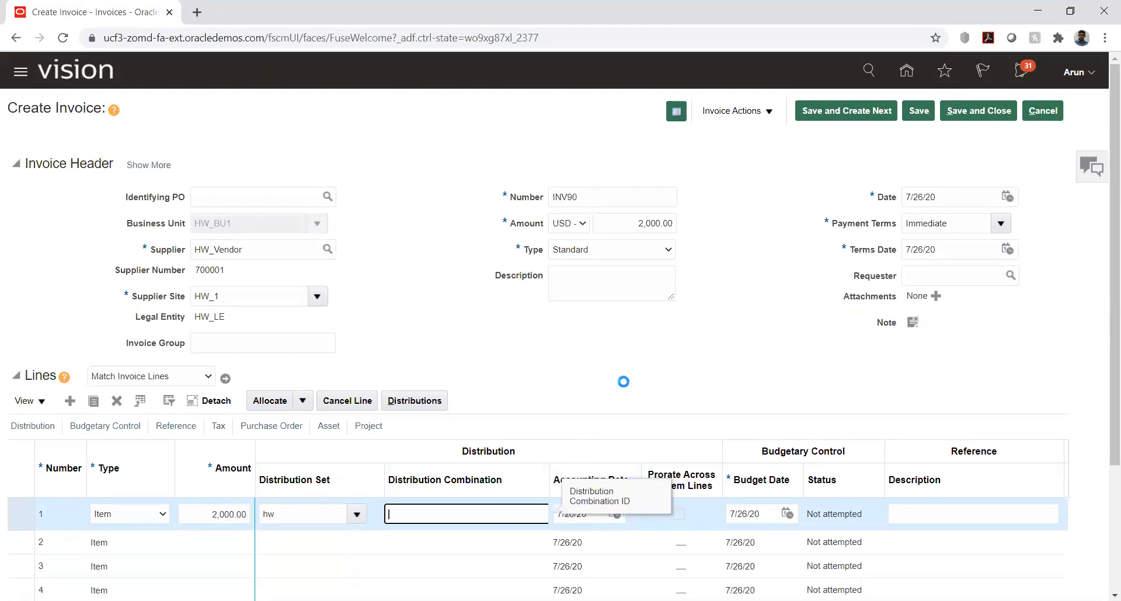
{"action": "left_click", "coordinate": [645, 358]}
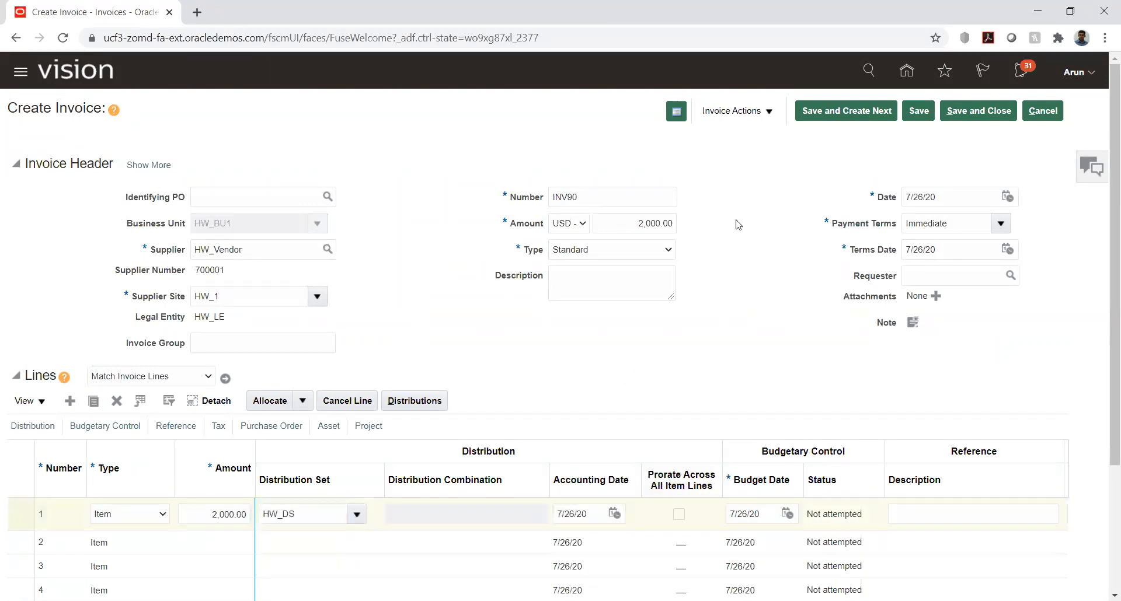
Step: Try to open Apply or Unapply Prepayments for the invoice, then reload the page and close the error dialog
{"action": "left_click", "coordinate": [769, 113]}
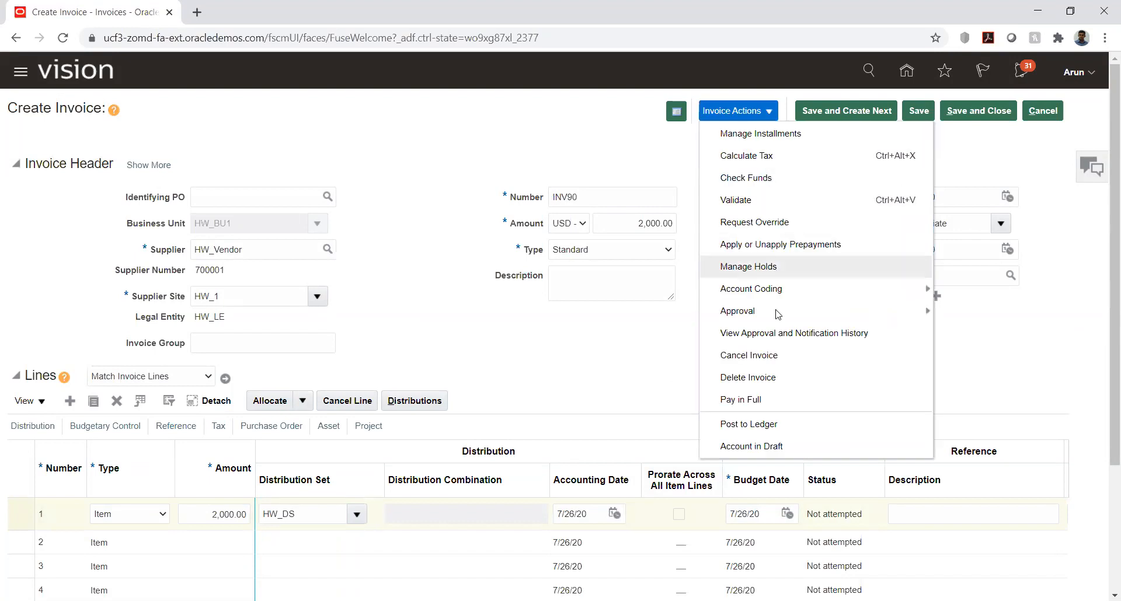
{"action": "left_click", "coordinate": [774, 245]}
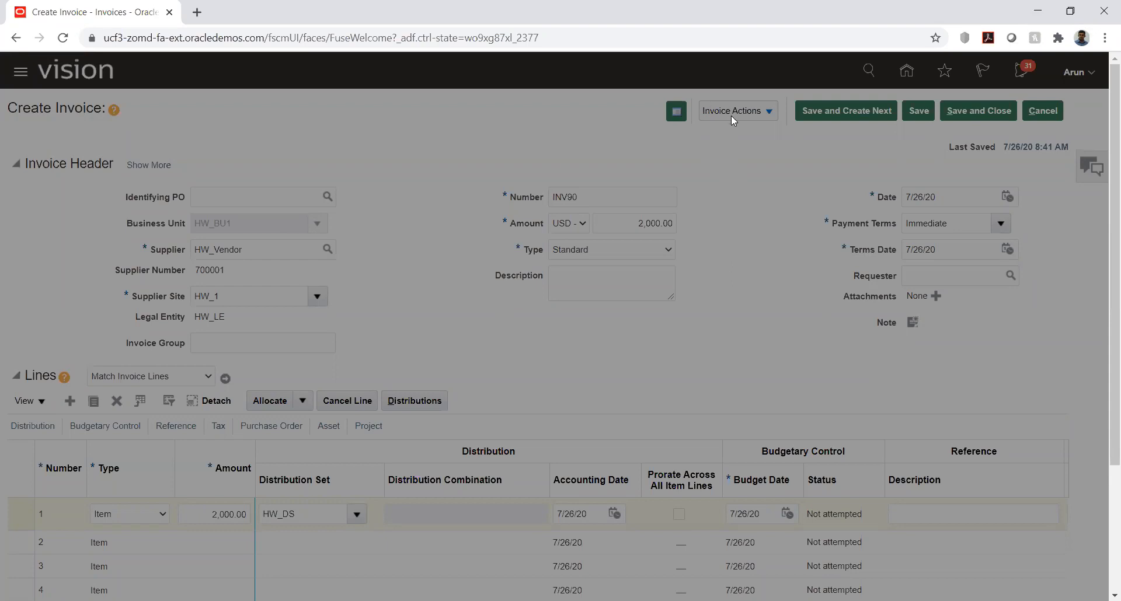
{"action": "left_click", "coordinate": [63, 37]}
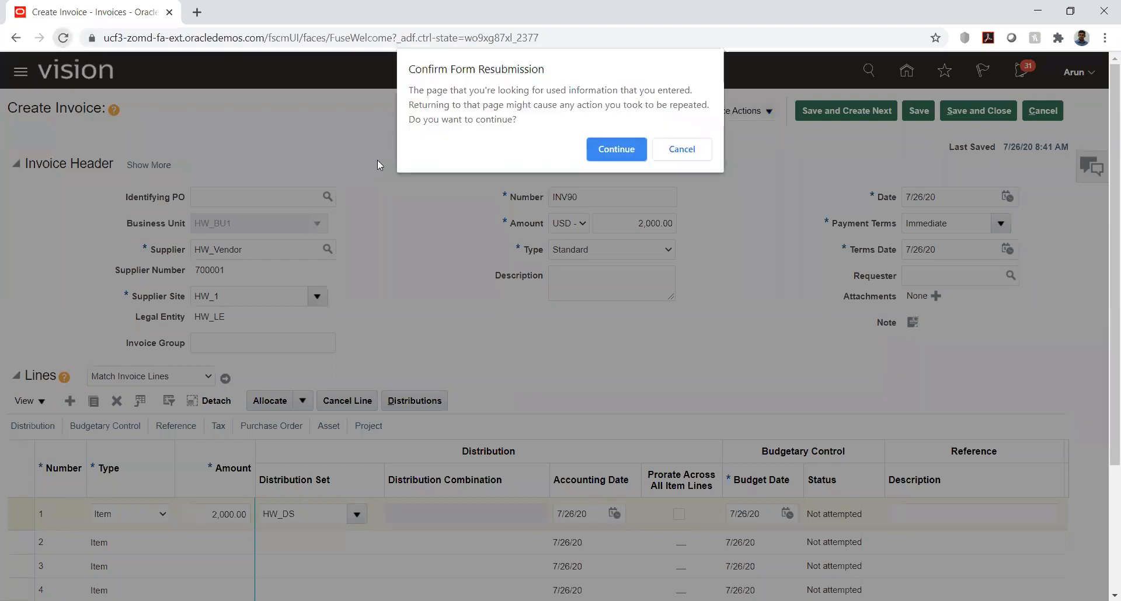
{"action": "left_click", "coordinate": [610, 149]}
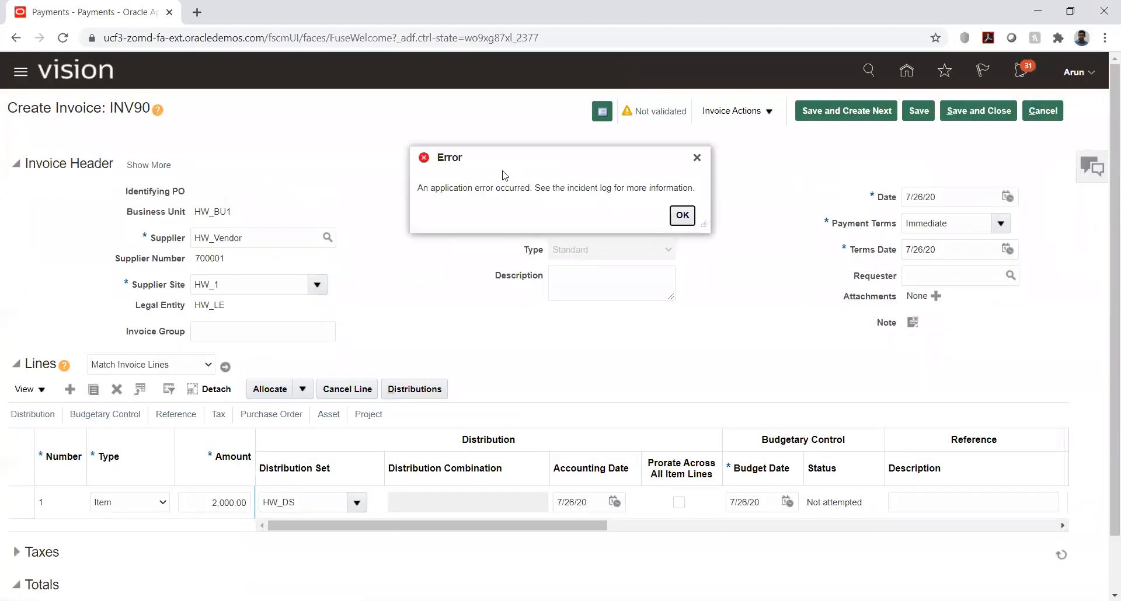
{"action": "left_click", "coordinate": [681, 216]}
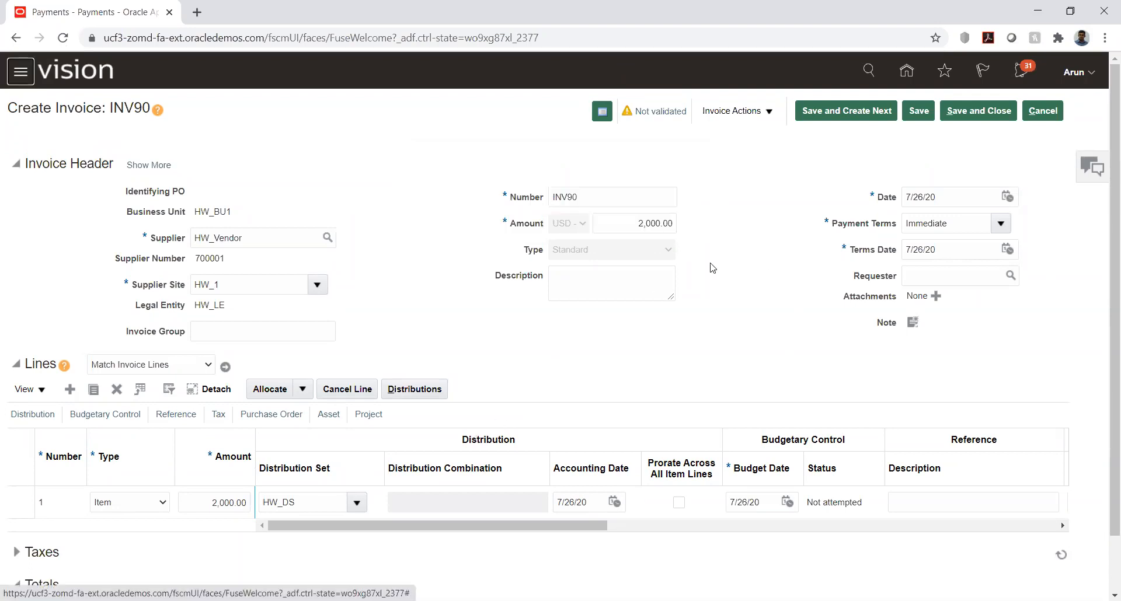
Step: Validate invoice INV90
{"action": "left_click", "coordinate": [766, 114]}
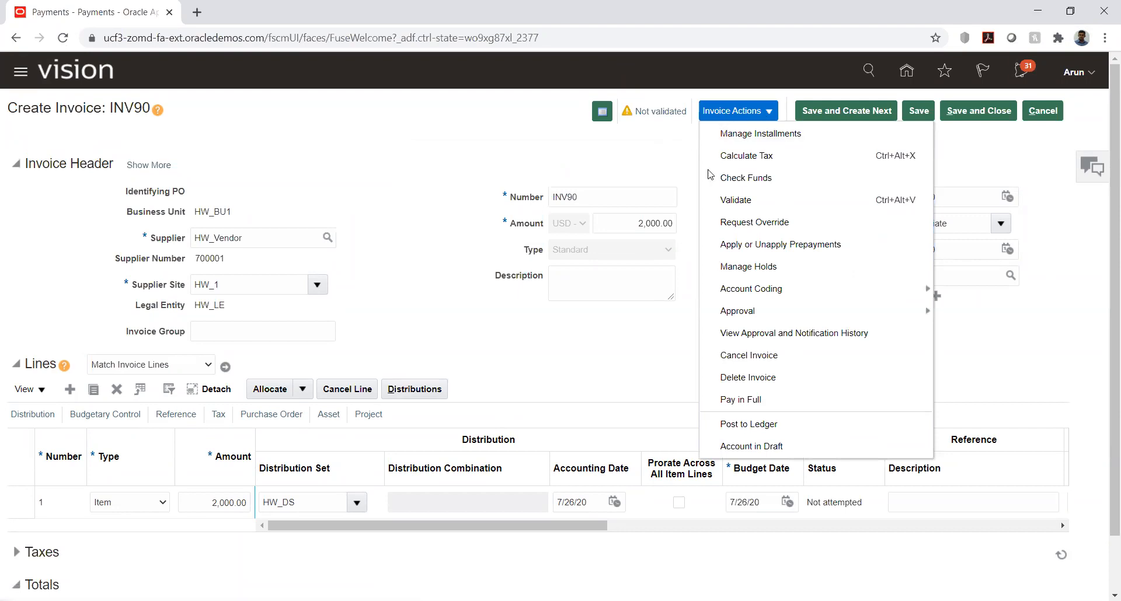
{"action": "left_click", "coordinate": [731, 200]}
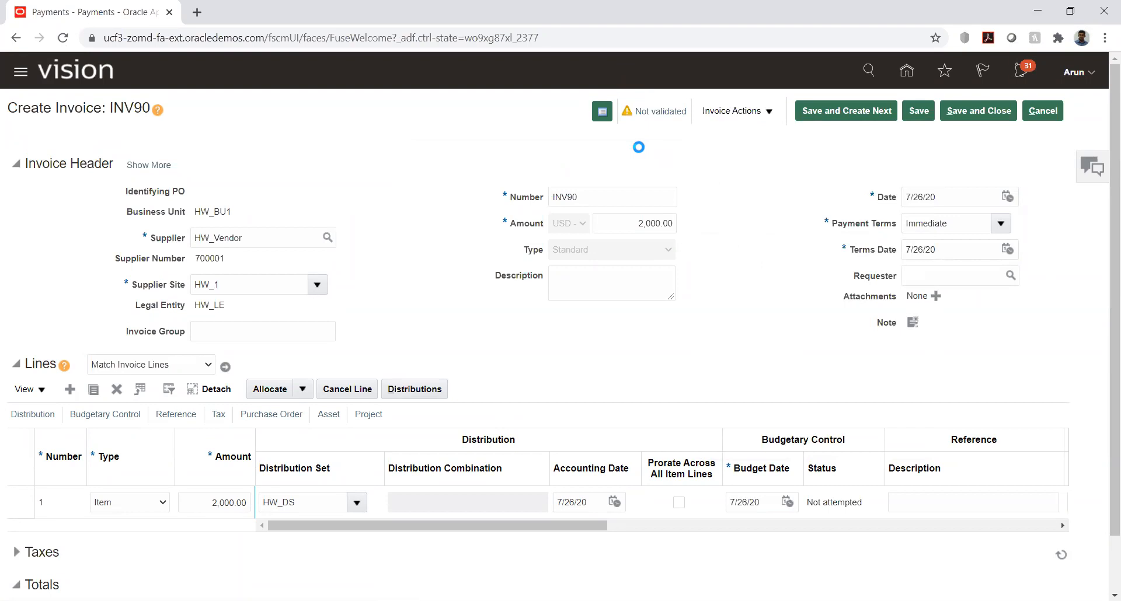
Step: Try again to open Apply or Unapply Prepayments for validated invoice INV90, then reload the page and dismiss the error dialog
{"action": "left_click", "coordinate": [768, 114]}
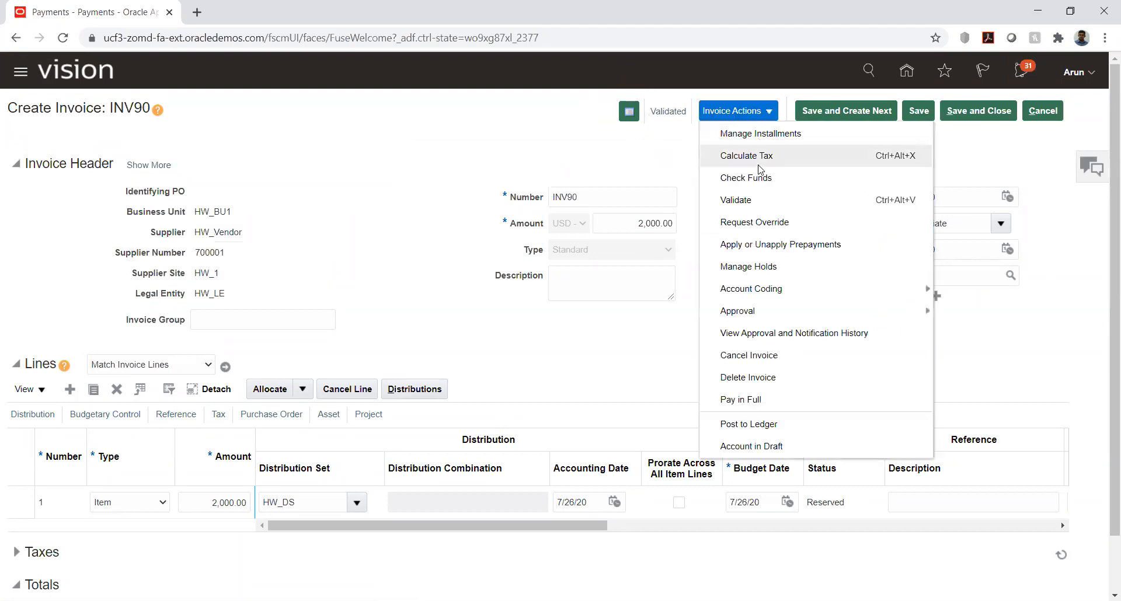
{"action": "left_click", "coordinate": [755, 244]}
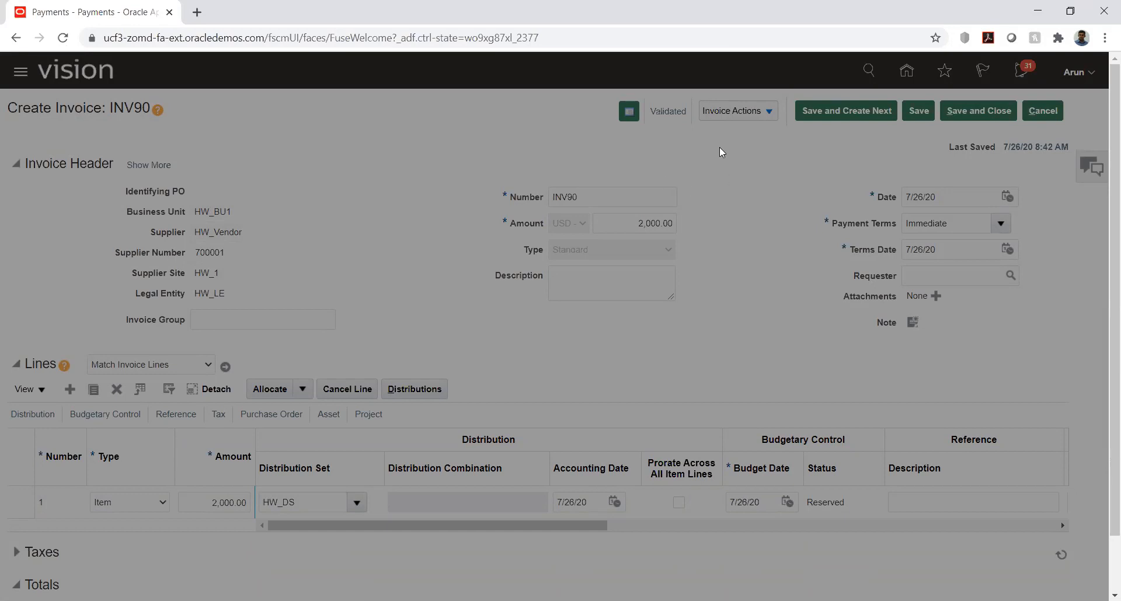
{"action": "left_click", "coordinate": [63, 37]}
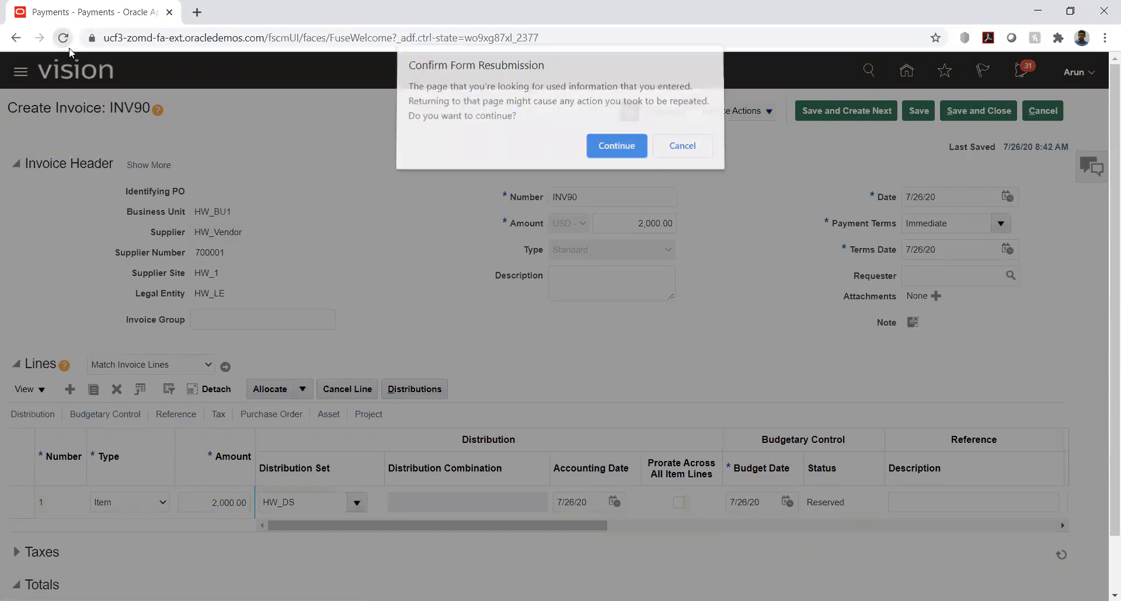
{"action": "left_click", "coordinate": [607, 150]}
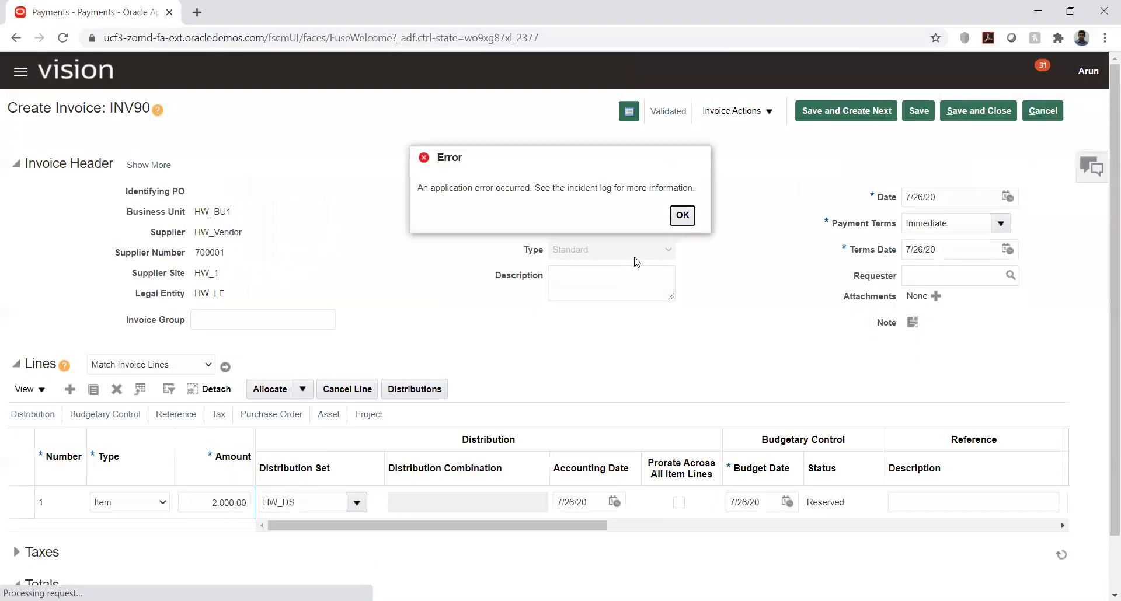
{"action": "left_click", "coordinate": [681, 215]}
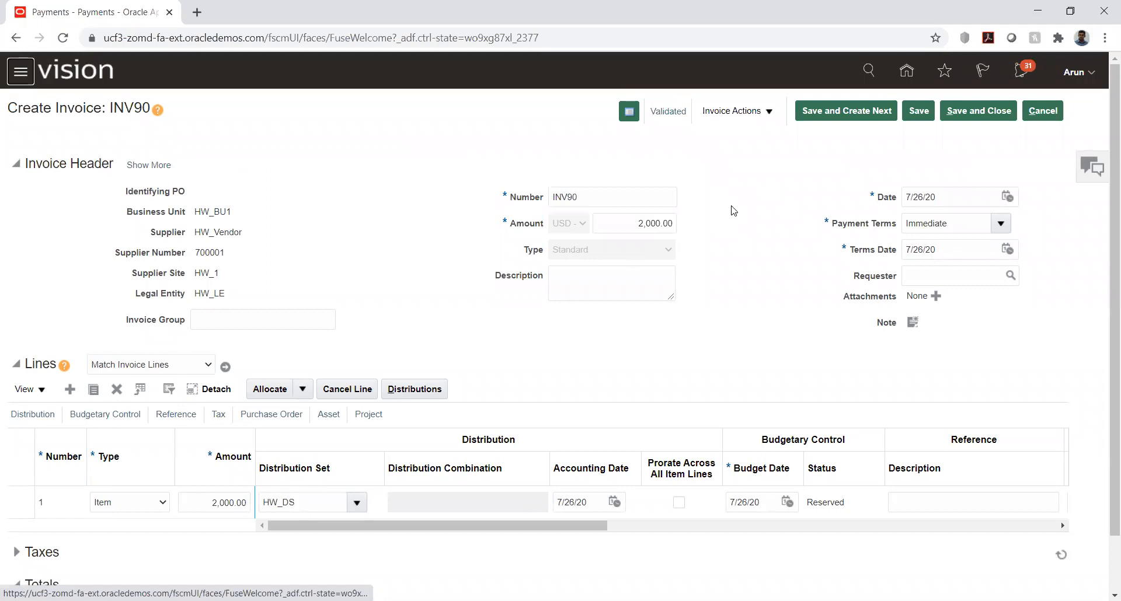
{"action": "left_click", "coordinate": [755, 115]}
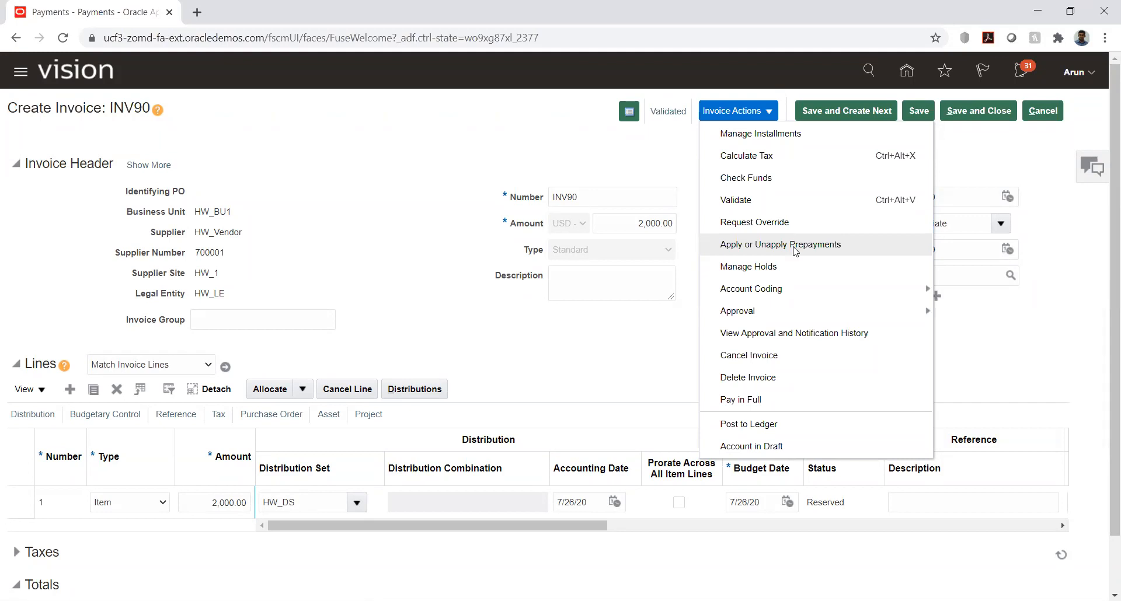
{"action": "left_click", "coordinate": [457, 153]}
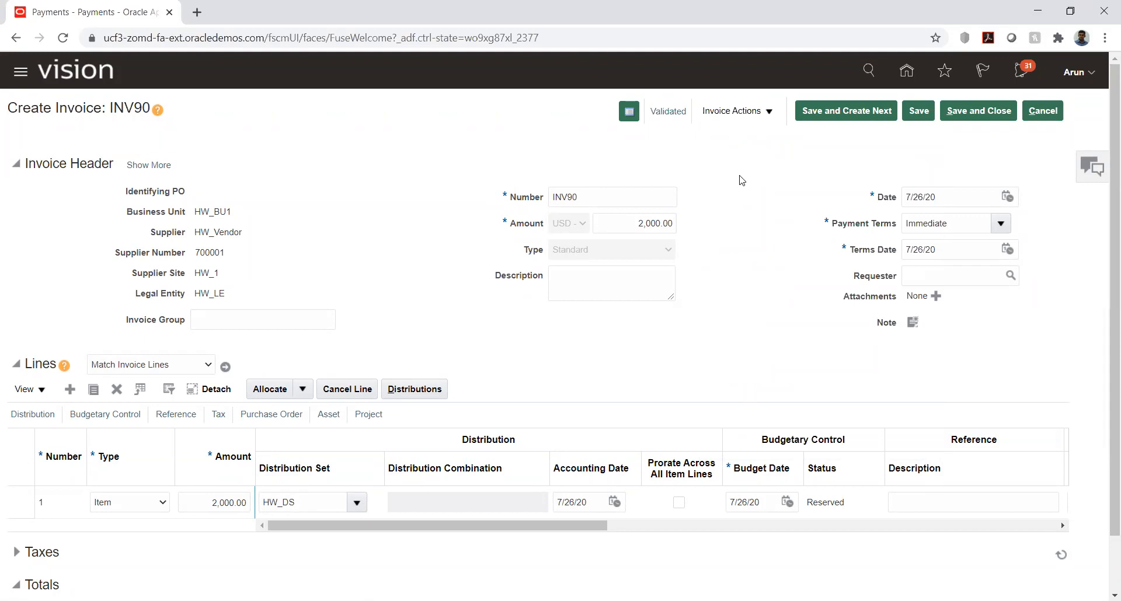
Step: Save and close INV90, then start a new invoice for business unit HW_BU1 and supplier HW_Vendor
{"action": "left_click", "coordinate": [982, 110]}
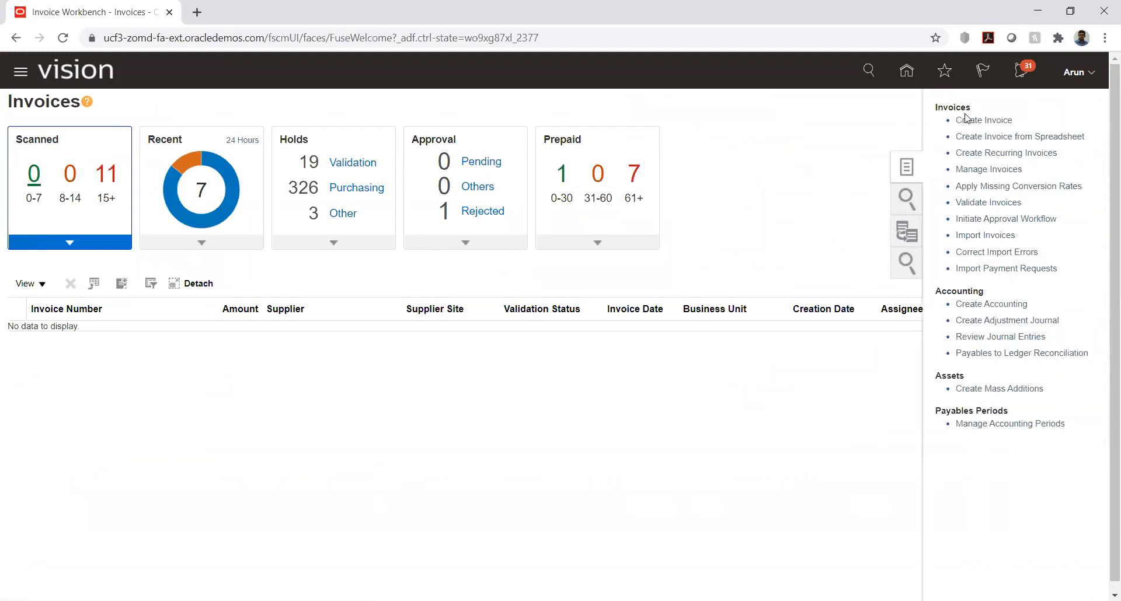
{"action": "left_click", "coordinate": [968, 120]}
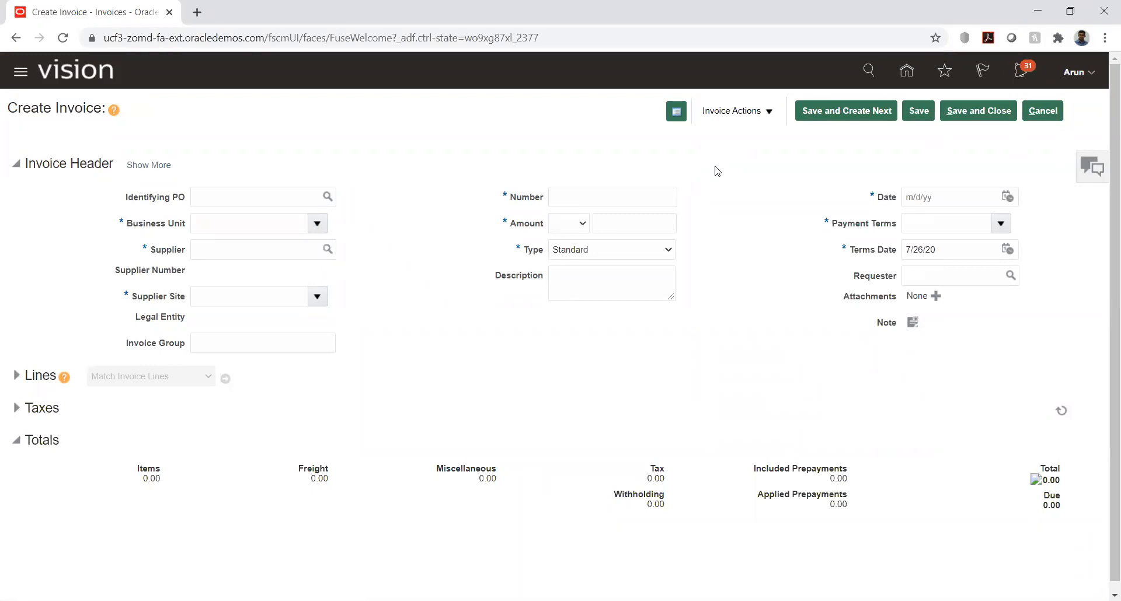
{"action": "left_click", "coordinate": [275, 216]}
{"action": "type", "text": "hw"}
{"action": "key", "text": "Tab"}
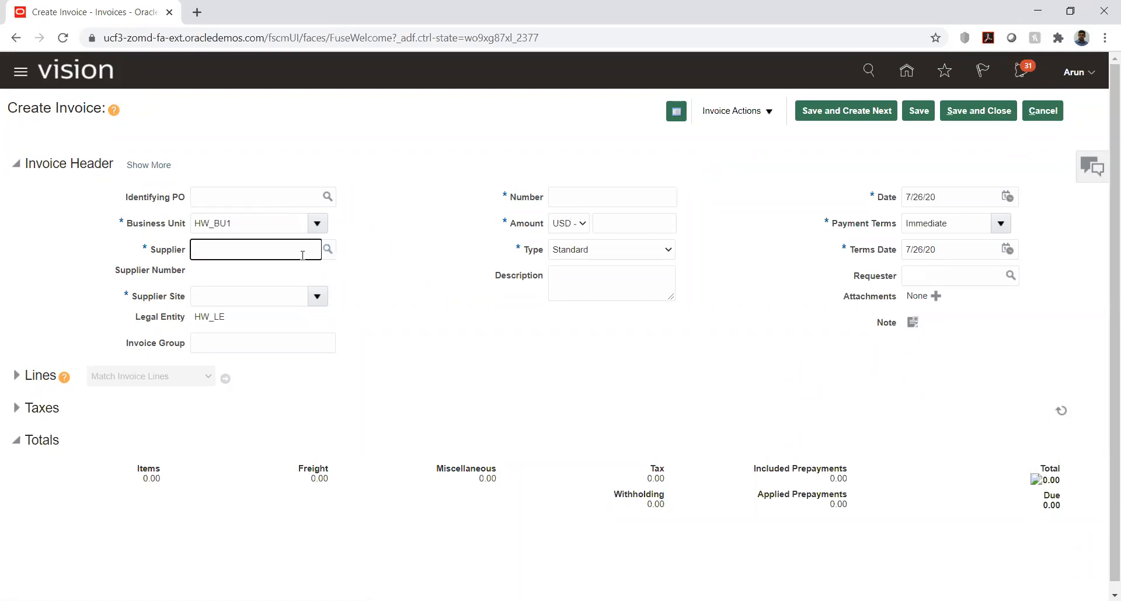
{"action": "type", "text": "hw"}
{"action": "key", "text": "Tab"}
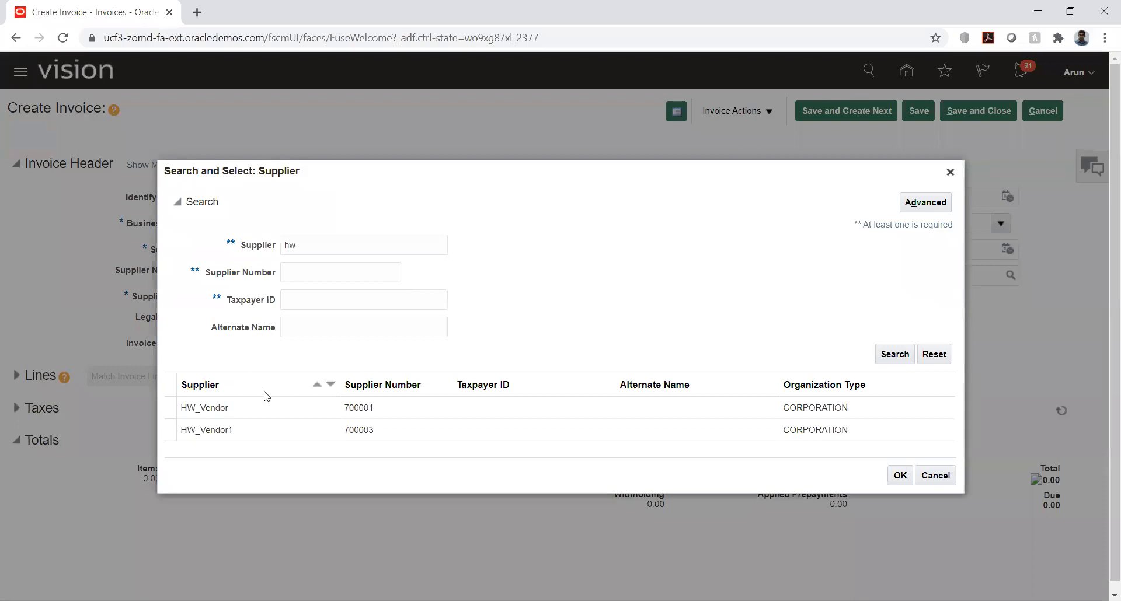
{"action": "left_click", "coordinate": [237, 408]}
{"action": "double_click", "coordinate": [236, 410]}
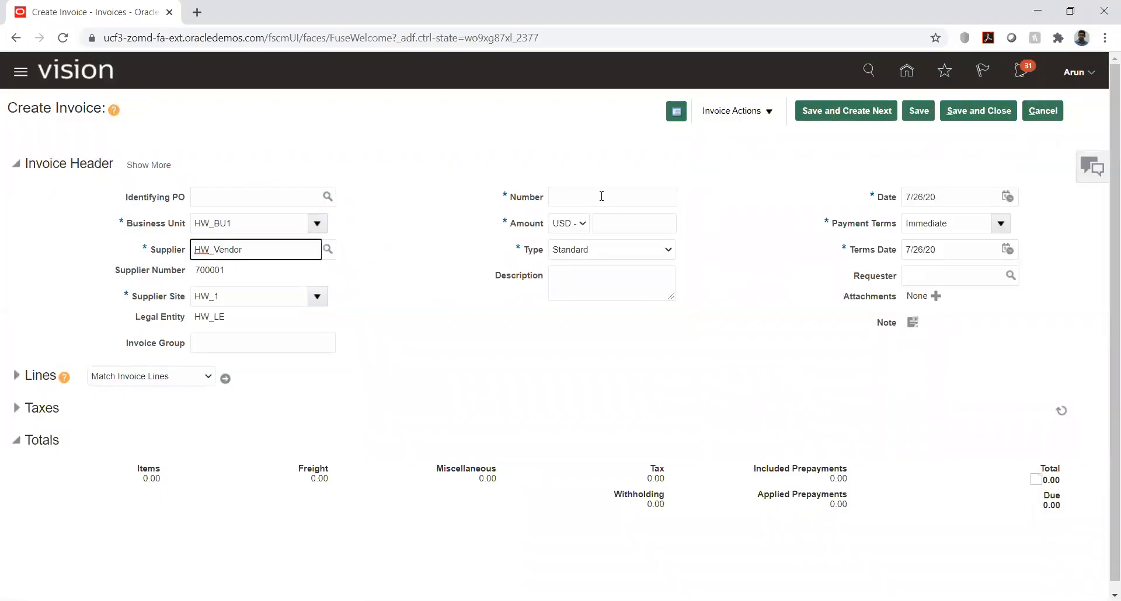
Step: Enter DM-01 as the invoice number, -100.00 USD as the amount and Debit memo as the invoice type
{"action": "left_click", "coordinate": [601, 196]}
{"action": "type", "text": "DM-01"}
{"action": "key", "text": "Tab"}
{"action": "key", "text": "Tab"}
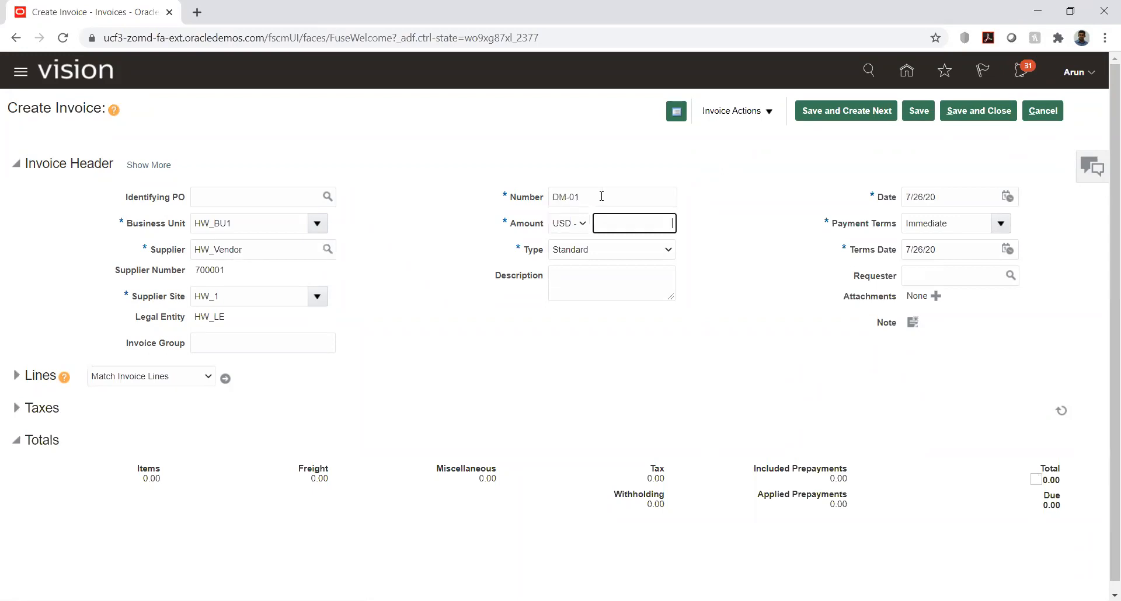
{"action": "type", "text": "-100"}
{"action": "key", "text": "Tab"}
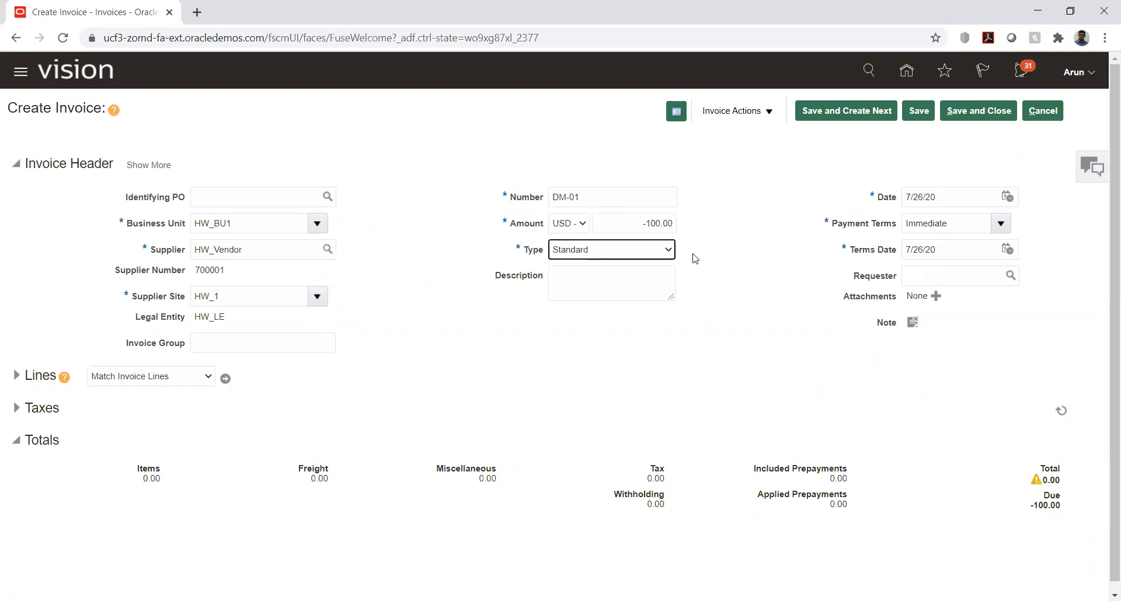
{"action": "left_click", "coordinate": [667, 252]}
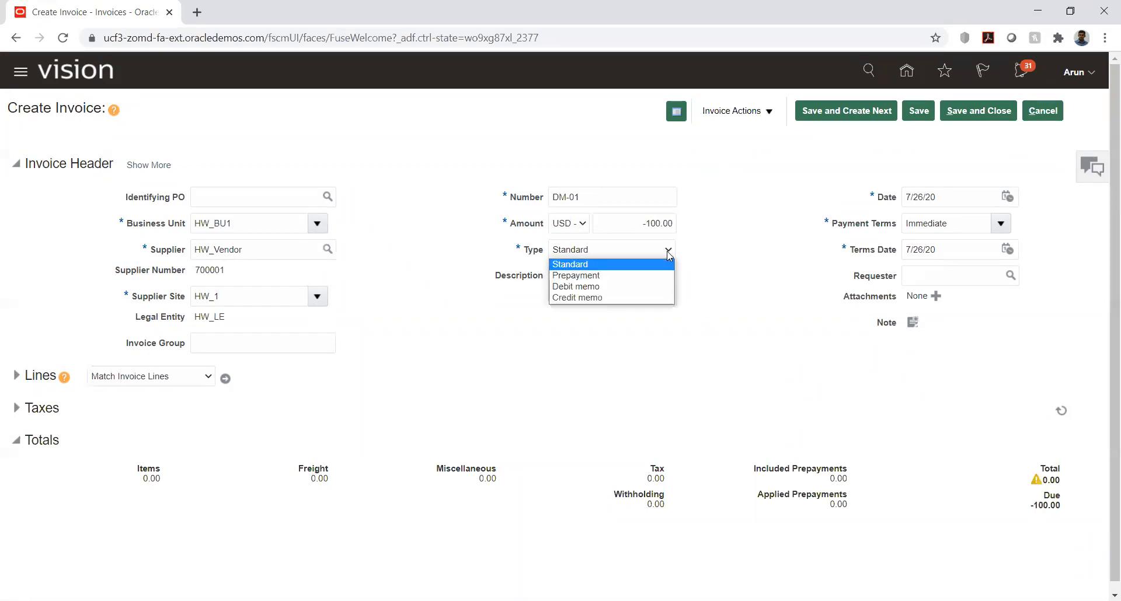
{"action": "left_click", "coordinate": [636, 286]}
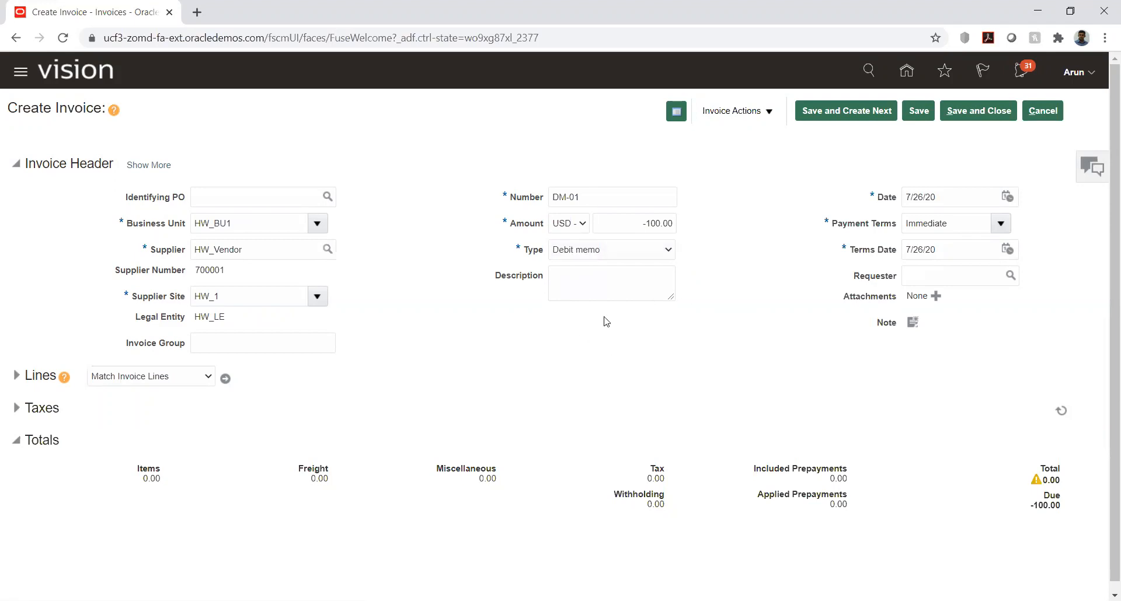
Step: Expand the invoice lines and fill line 1 with an amount of -100.00 and distribution set HW_DS
{"action": "left_click", "coordinate": [16, 376]}
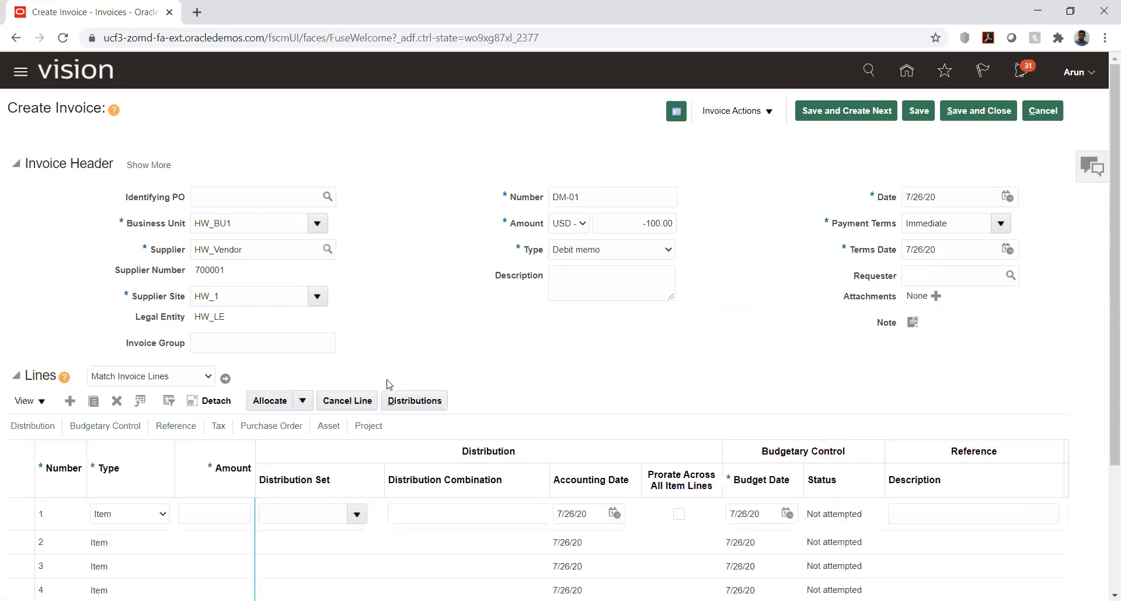
{"action": "left_click", "coordinate": [249, 513]}
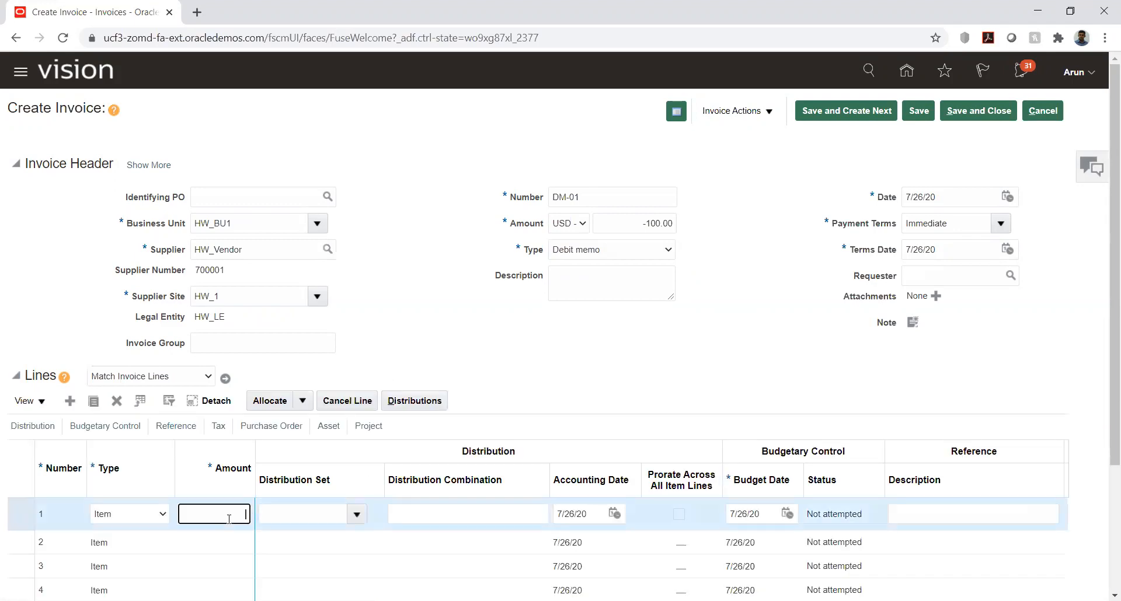
{"action": "type", "text": "-100"}
{"action": "key", "text": "Tab"}
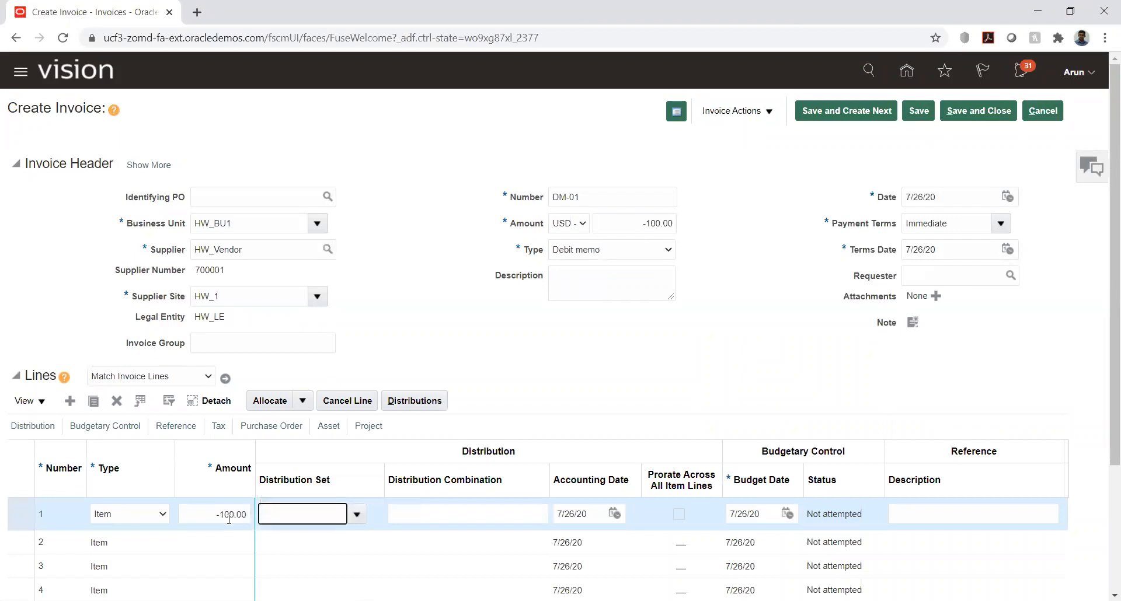
{"action": "type", "text": "w"}
{"action": "key", "text": "Tab"}
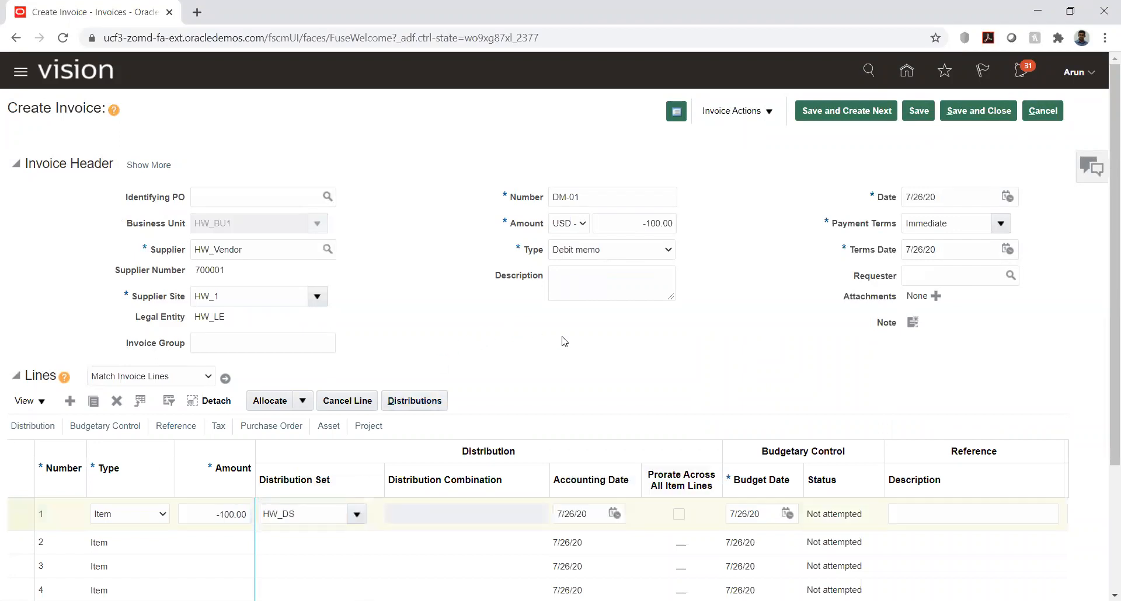
Step: Validate debit memo DM-01 and post it to the ledger
{"action": "left_click", "coordinate": [767, 111]}
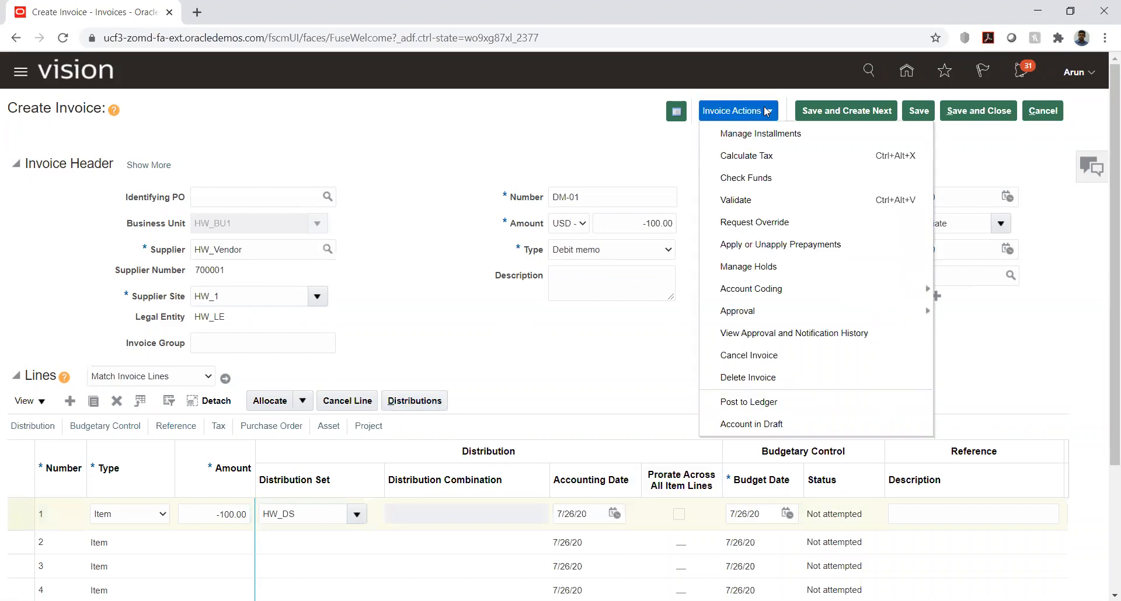
{"action": "left_click", "coordinate": [747, 200]}
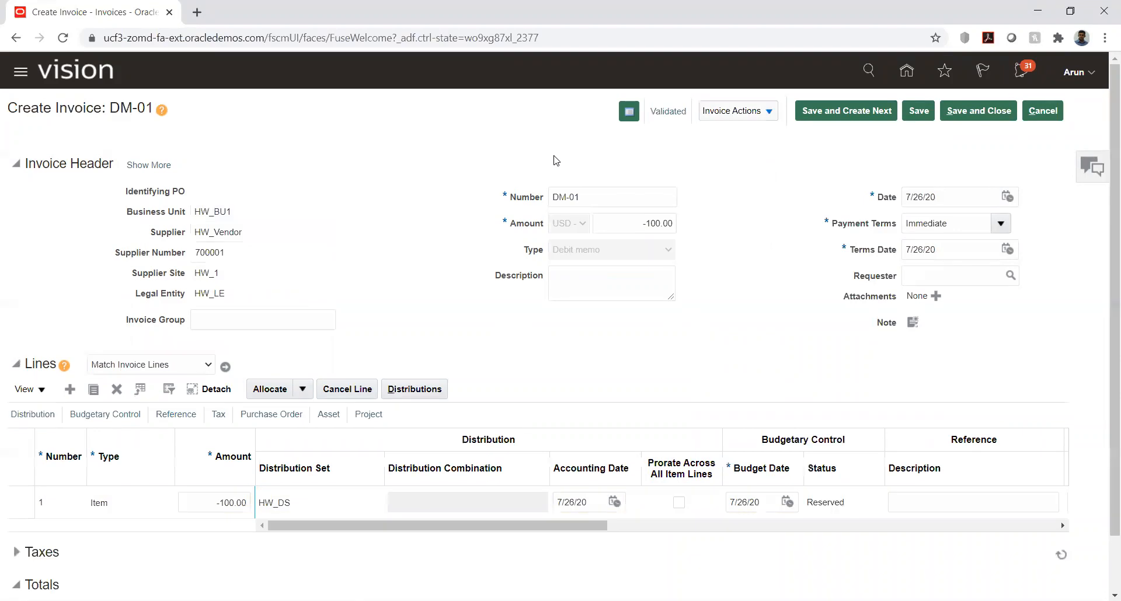
{"action": "left_click", "coordinate": [772, 114]}
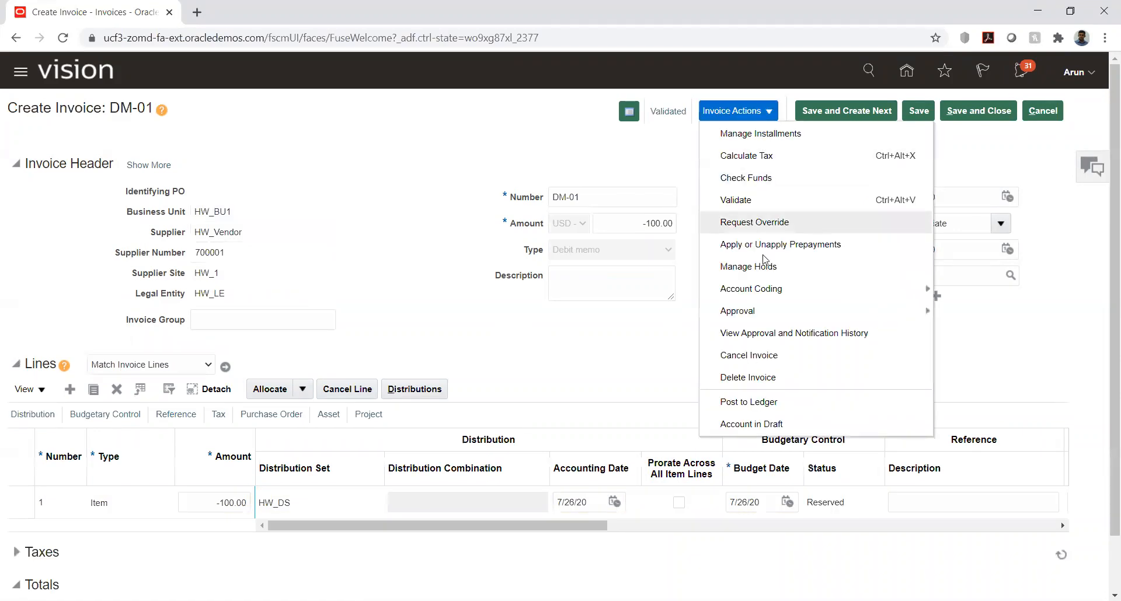
{"action": "left_click", "coordinate": [750, 401]}
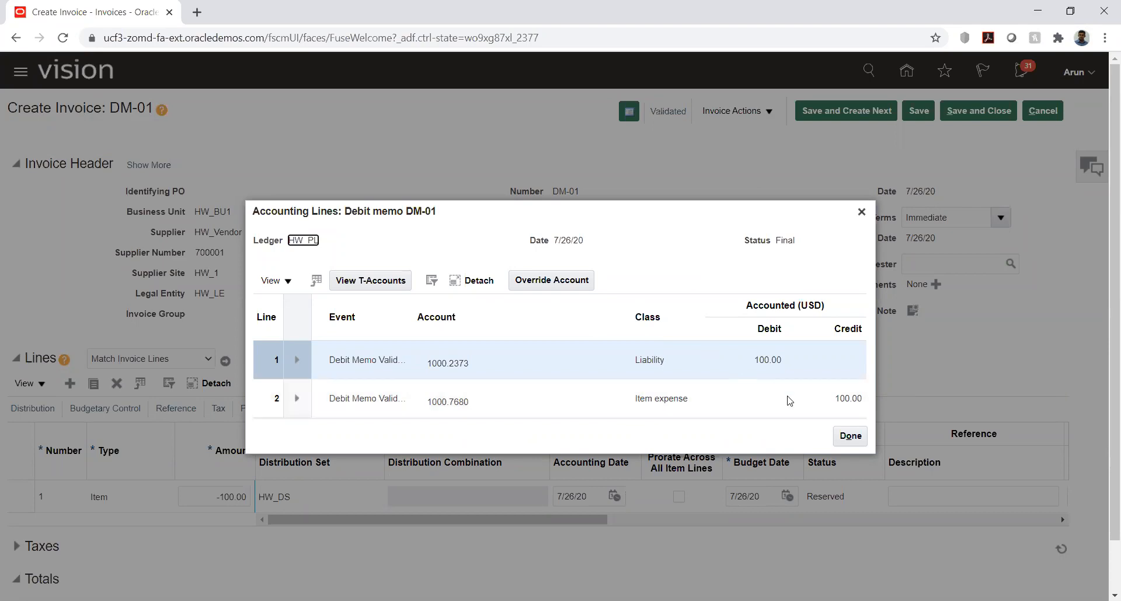
Step: Close the accounting lines, save and close debit memo DM-01, and show the invoice task list
{"action": "left_click", "coordinate": [850, 436]}
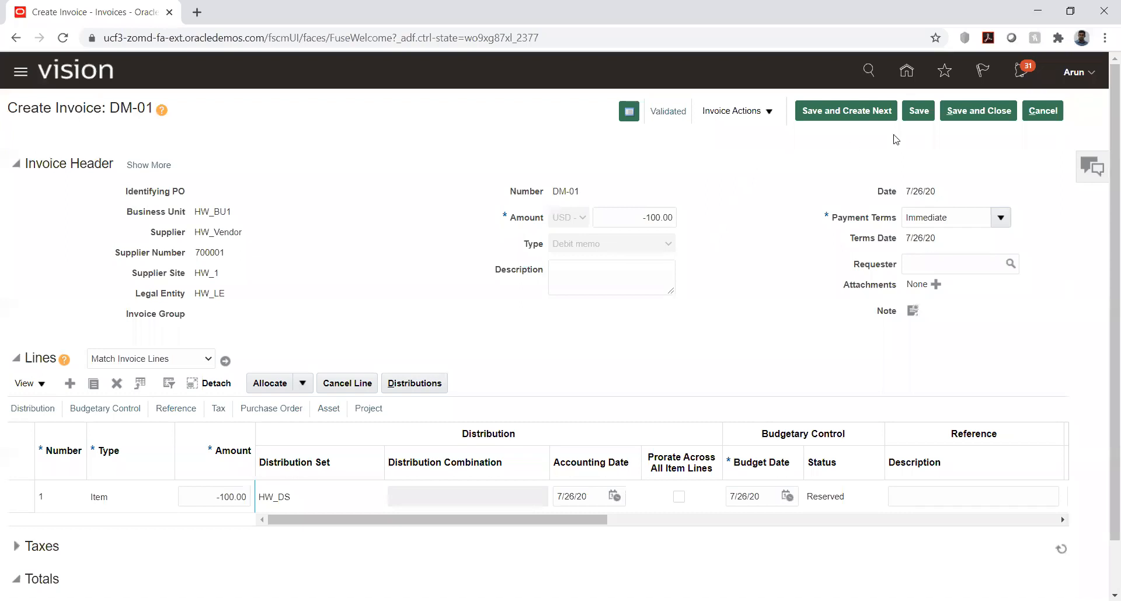
{"action": "left_click", "coordinate": [974, 116]}
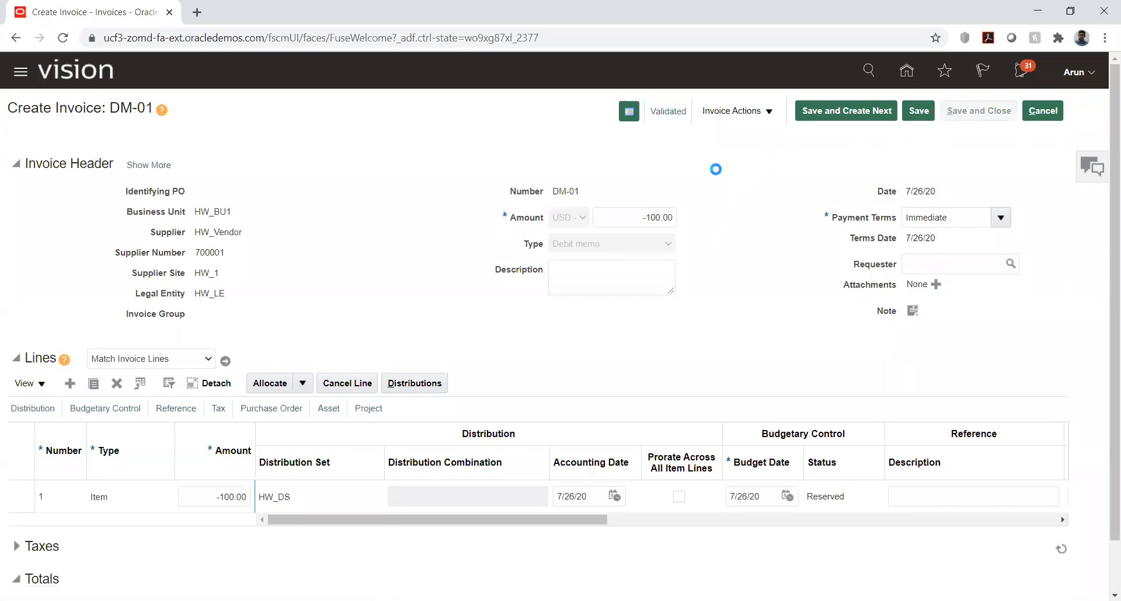
{"action": "left_click", "coordinate": [1090, 169]}
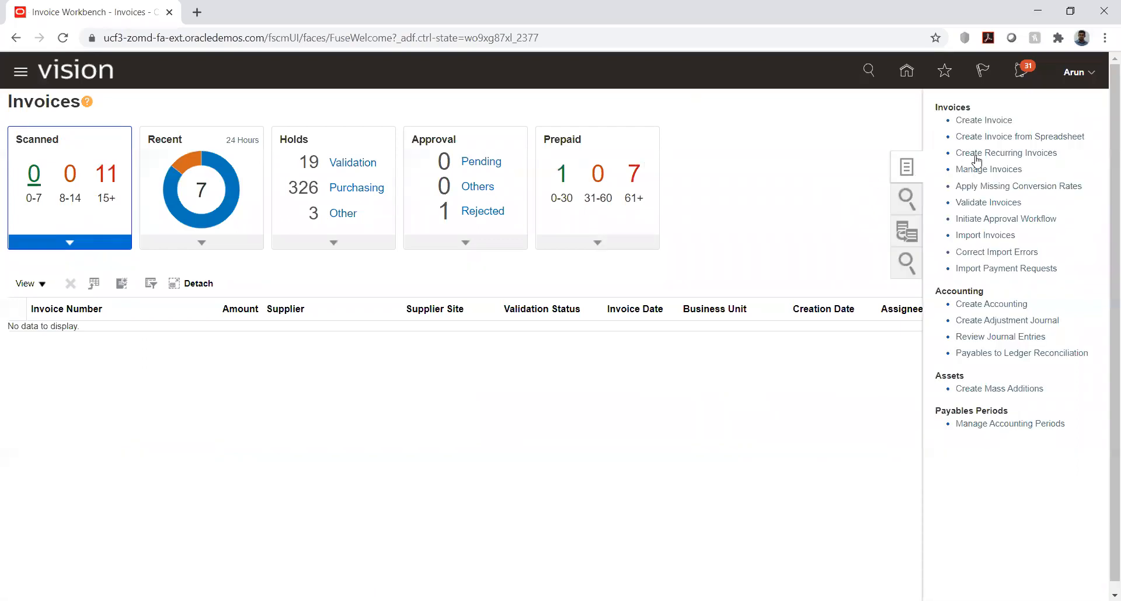